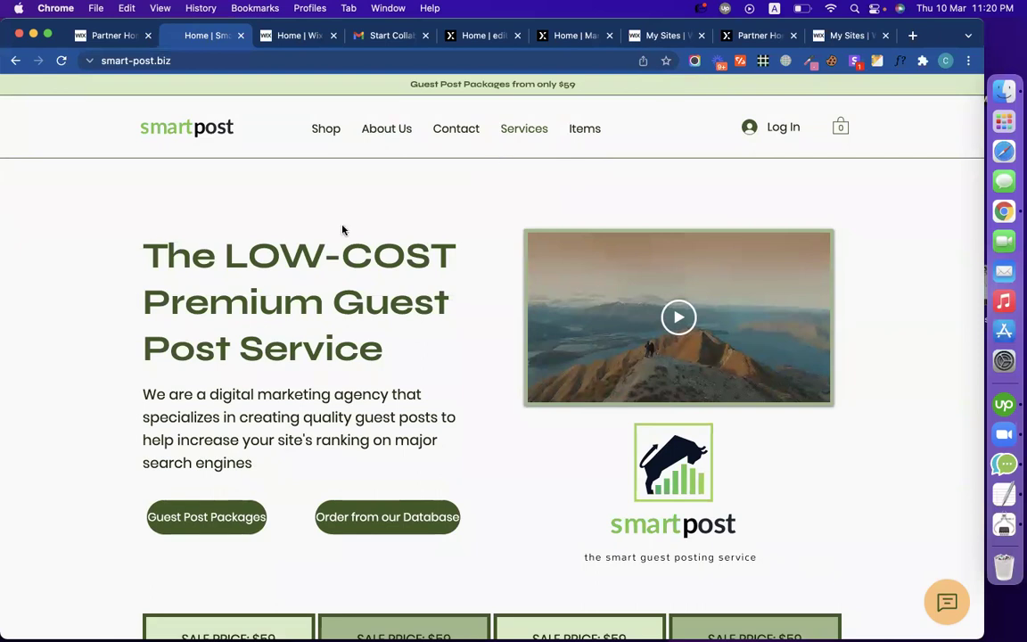
Step: Browse the live site's About Us, Contact, Services and Items pages
{"action": "scroll", "coordinate": [409, 325], "scroll_direction": "down", "scroll_amount": 10}
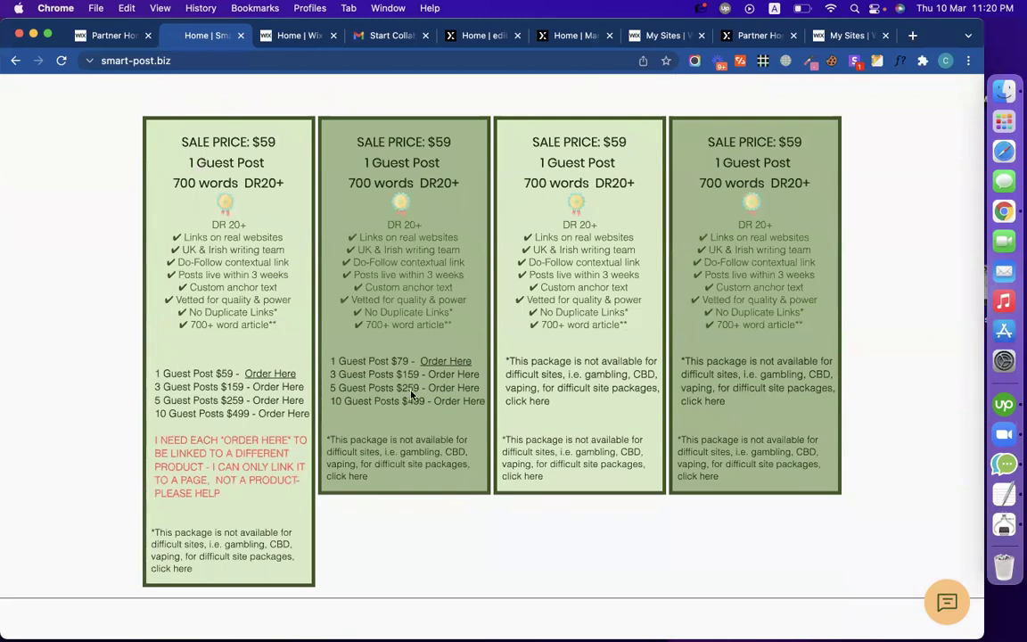
{"action": "scroll", "coordinate": [411, 395], "scroll_direction": "down", "scroll_amount": 3}
{"action": "scroll", "coordinate": [411, 395], "scroll_direction": "up", "scroll_amount": 15}
{"action": "scroll", "coordinate": [411, 395], "scroll_direction": "down", "scroll_amount": 15}
{"action": "scroll", "coordinate": [411, 395], "scroll_direction": "up", "scroll_amount": 15}
{"action": "scroll", "coordinate": [513, 333], "scroll_direction": "down", "scroll_amount": 15}
{"action": "scroll", "coordinate": [513, 332], "scroll_direction": "up", "scroll_amount": 20}
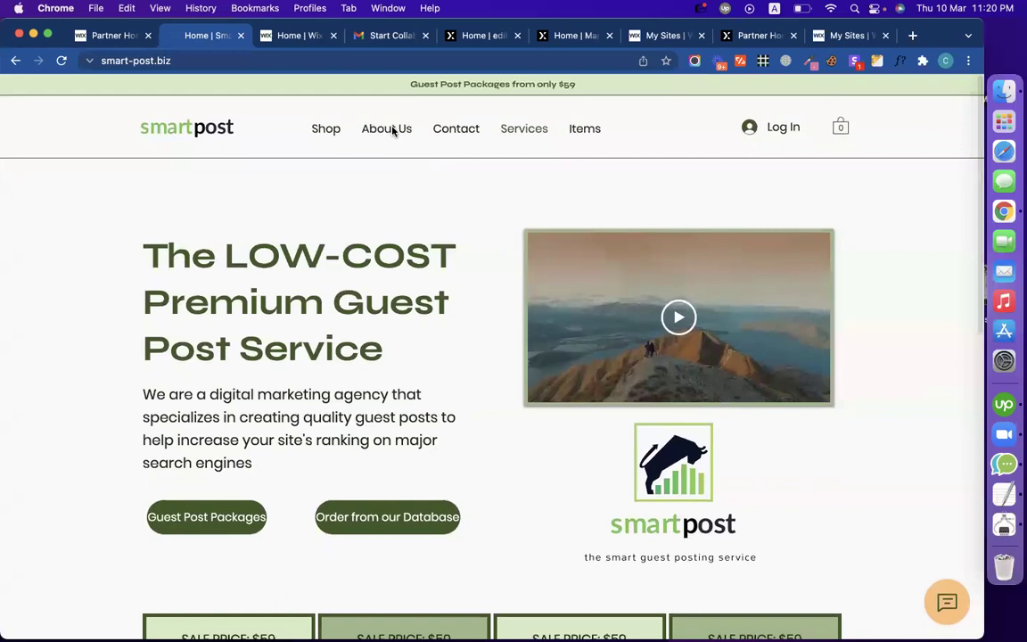
{"action": "left_click", "coordinate": [393, 131]}
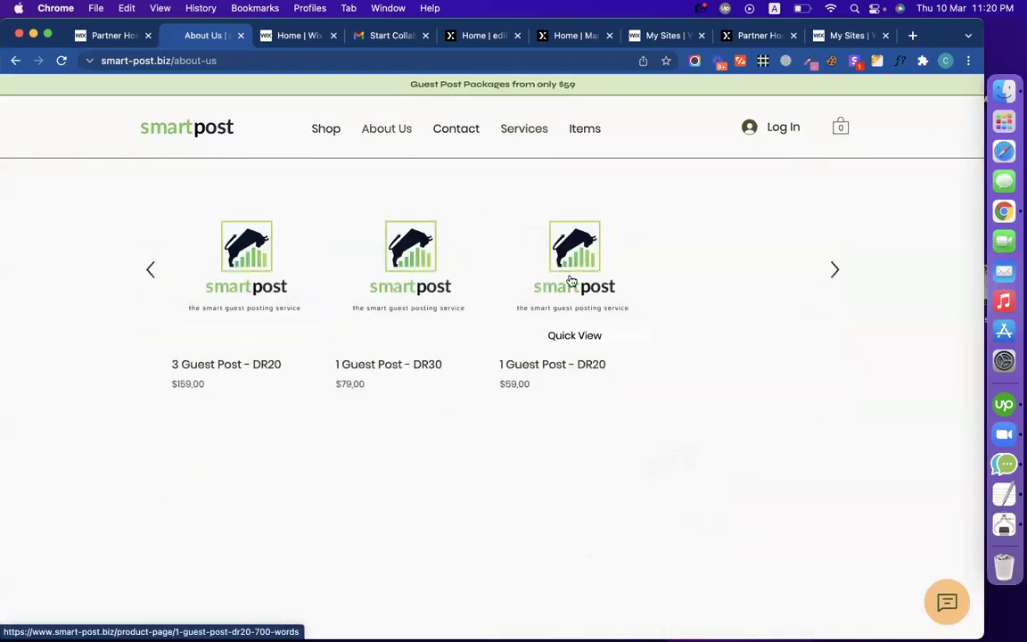
{"action": "left_click", "coordinate": [451, 135]}
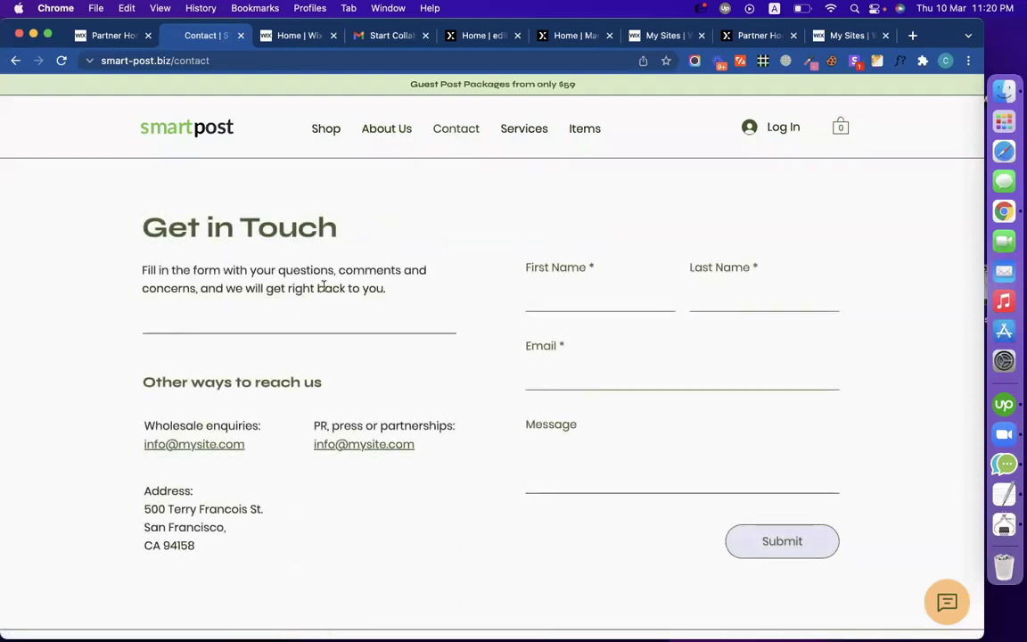
{"action": "left_click", "coordinate": [524, 134]}
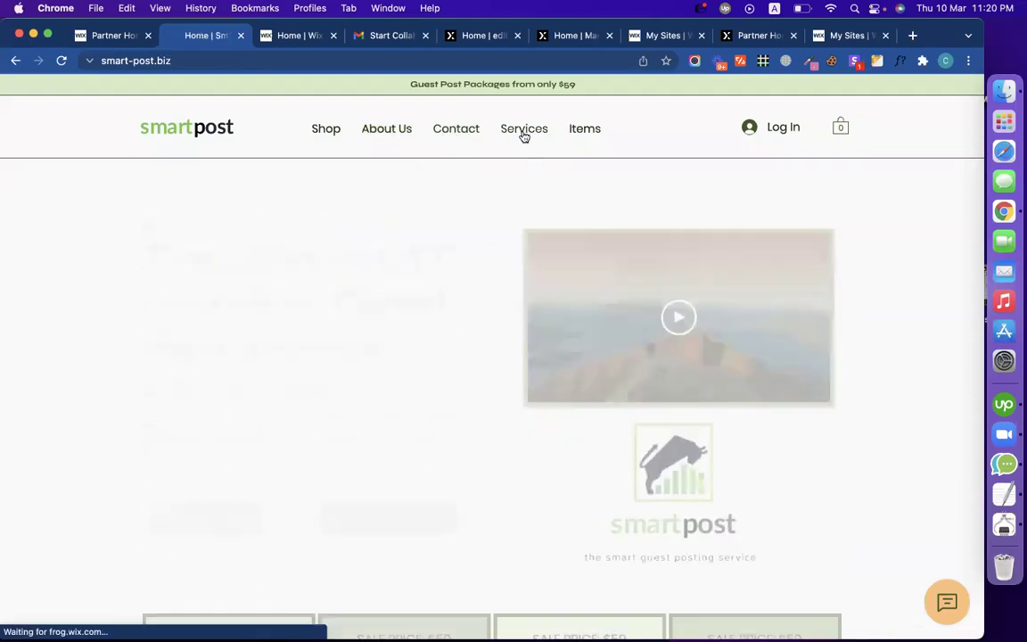
{"action": "scroll", "coordinate": [468, 292], "scroll_direction": "down", "scroll_amount": 3}
{"action": "scroll", "coordinate": [468, 289], "scroll_direction": "down", "scroll_amount": 3}
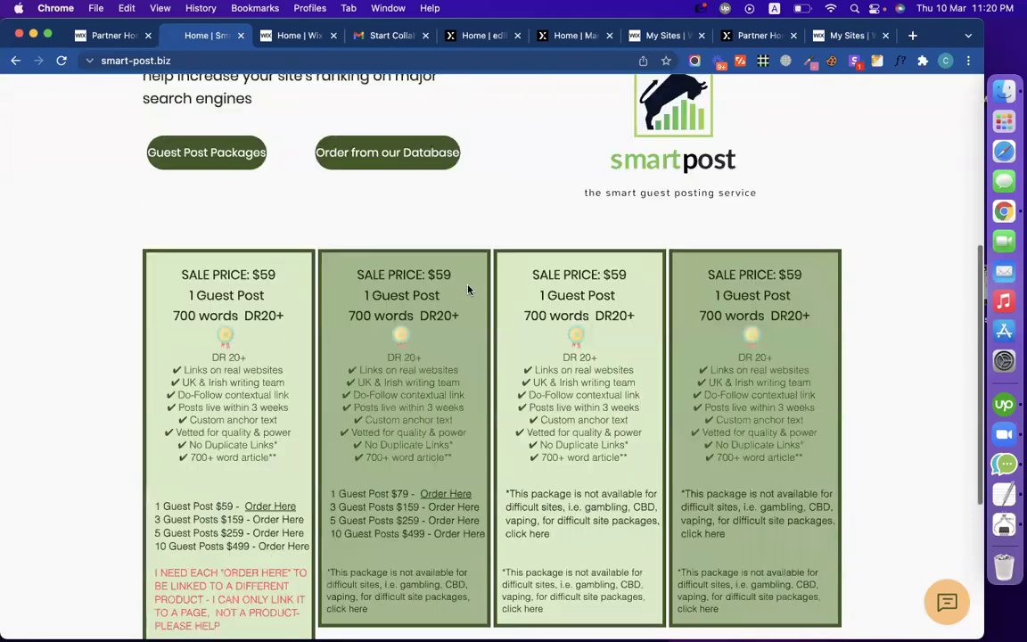
{"action": "scroll", "coordinate": [468, 289], "scroll_direction": "up", "scroll_amount": 5}
{"action": "left_click", "coordinate": [576, 136]}
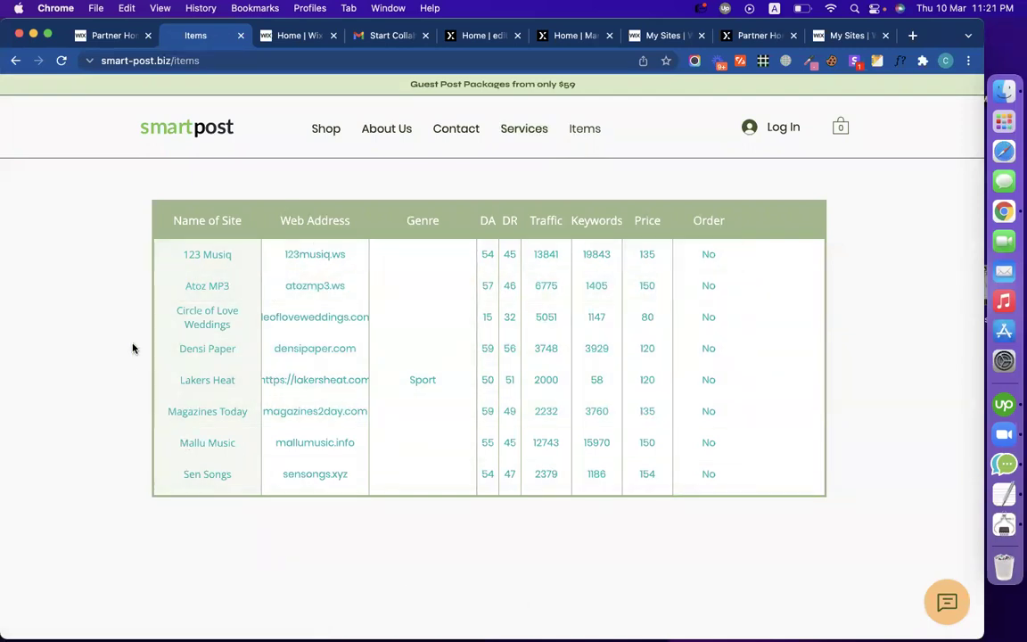
Step: Check the Shop page, return home, then open Invite People from the Wix dashboard
{"action": "left_click", "coordinate": [326, 130]}
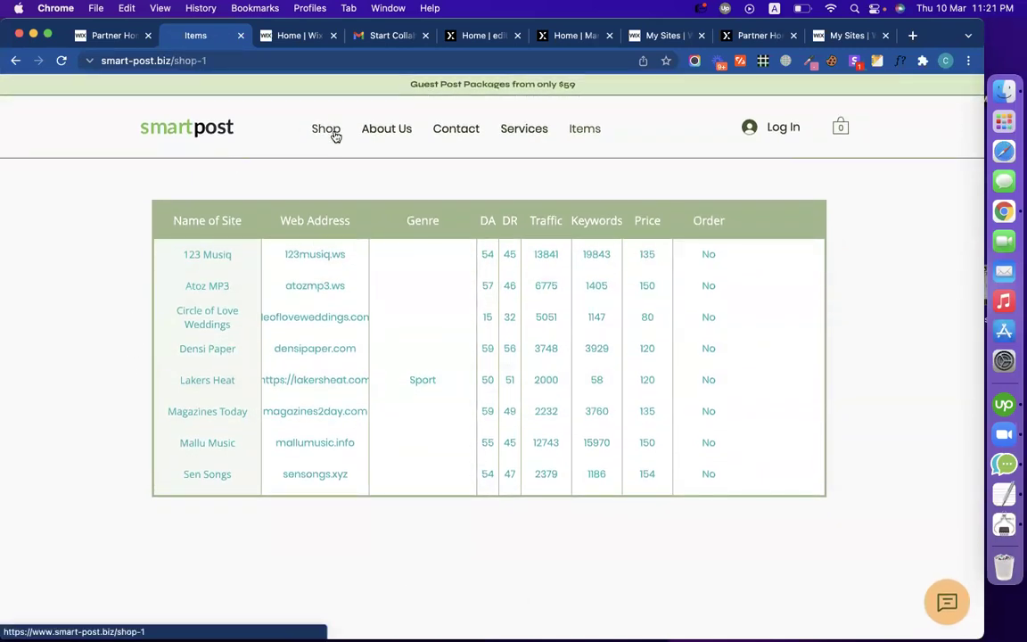
{"action": "left_click", "coordinate": [214, 131]}
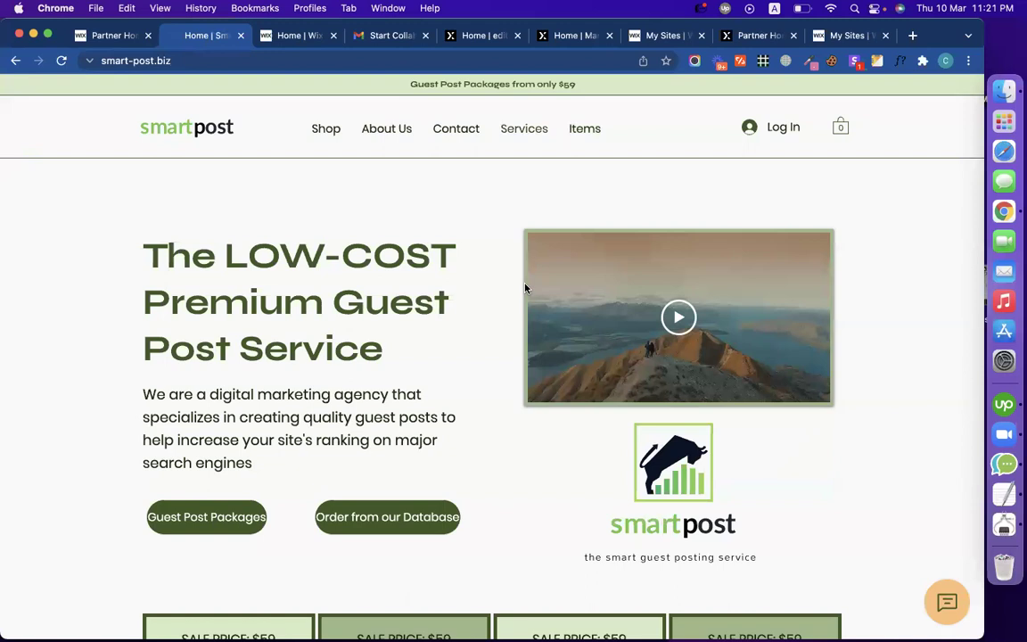
{"action": "left_click", "coordinate": [296, 38]}
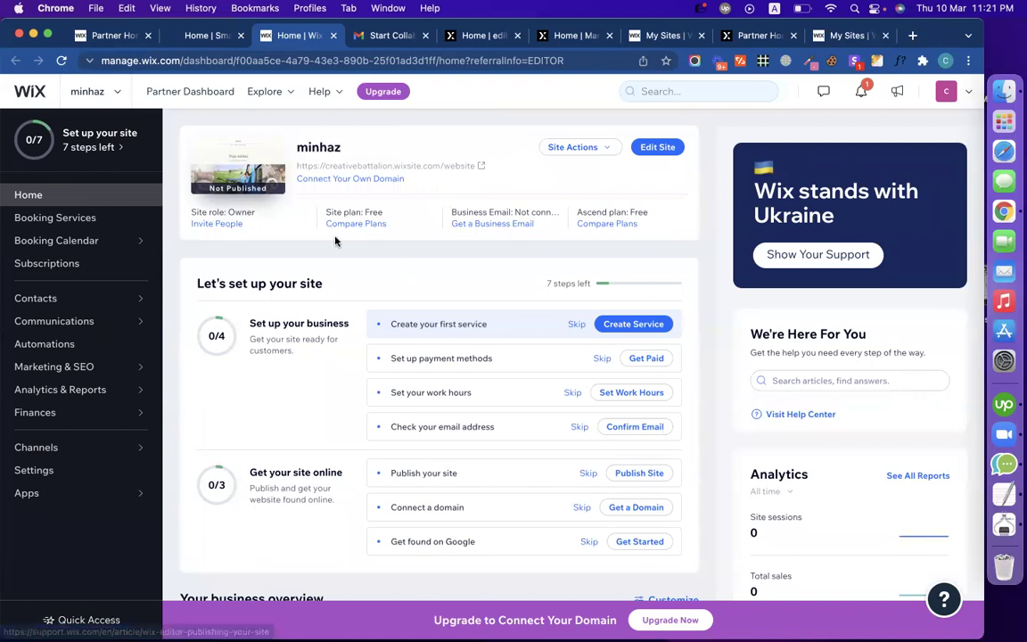
{"action": "left_click", "coordinate": [217, 224]}
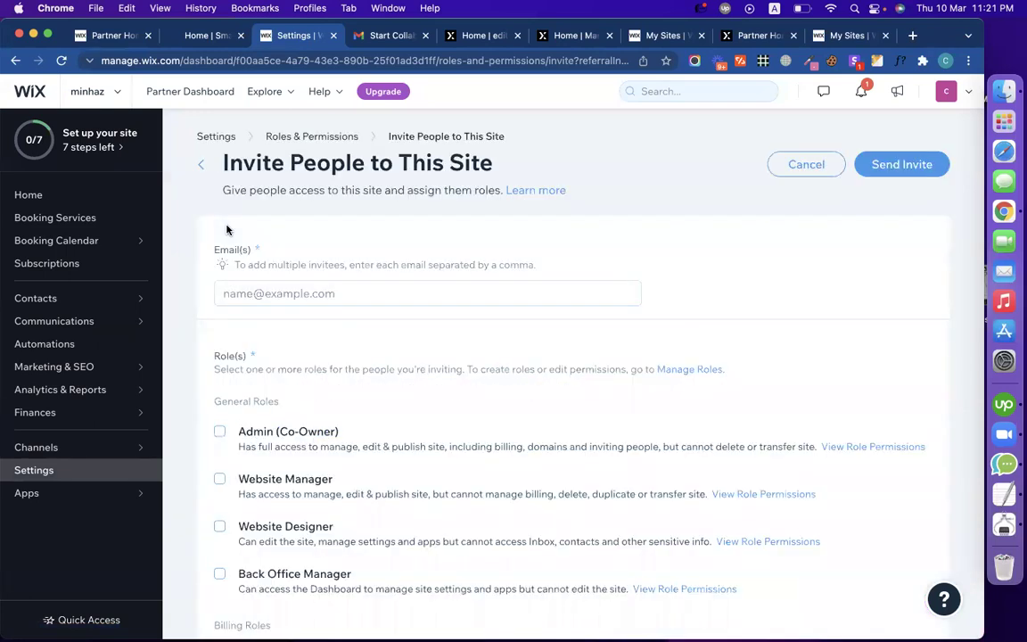
Step: Add the invitee's e-mail address with the Admin (Co-Owner) role
{"action": "left_click", "coordinate": [220, 431]}
{"action": "left_click", "coordinate": [271, 296]}
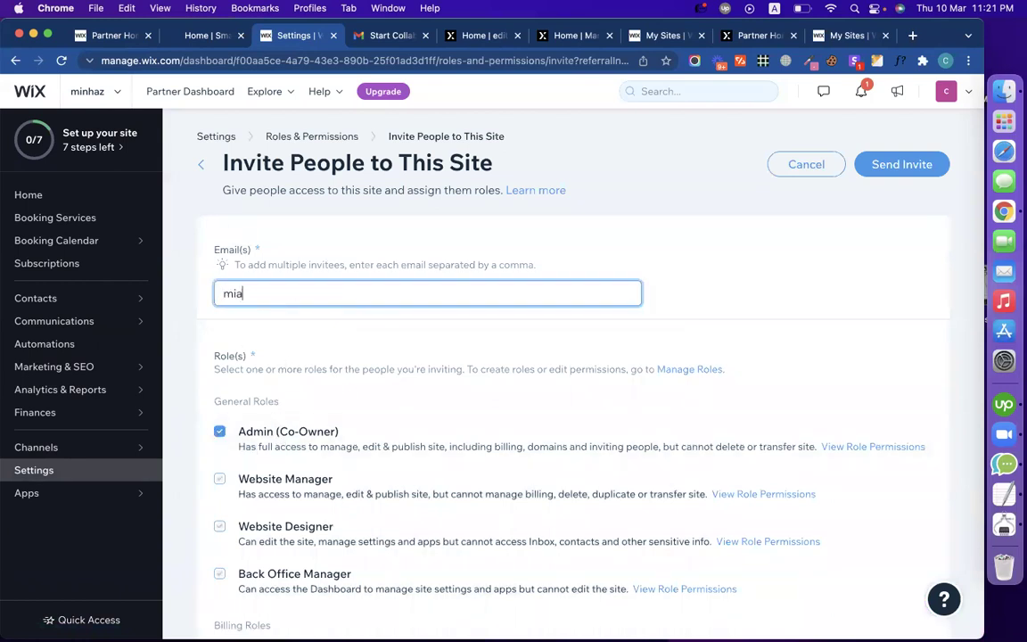
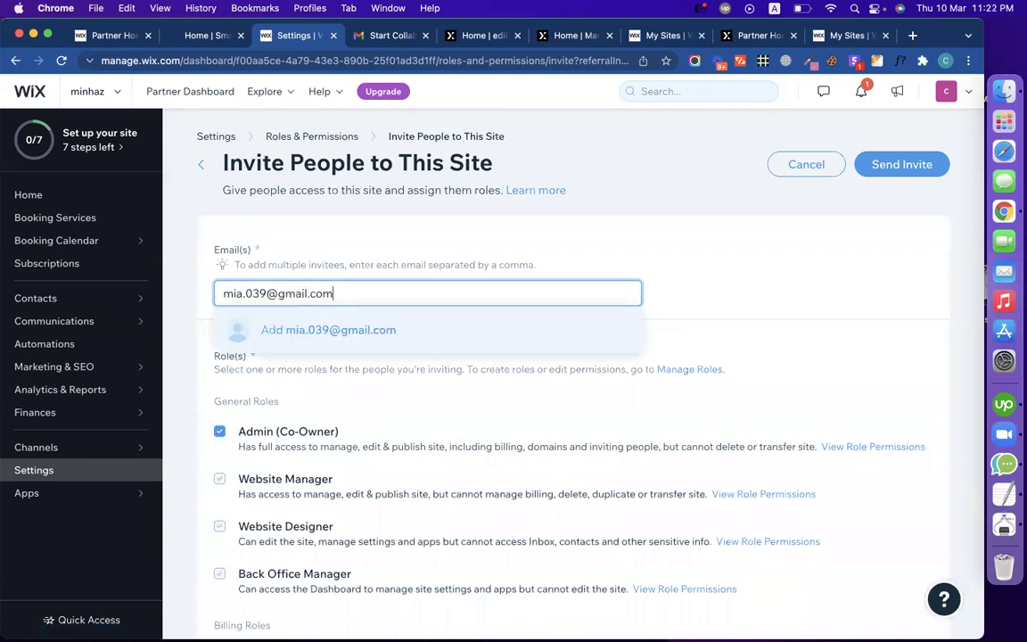
{"action": "left_click", "coordinate": [493, 339]}
Step: Review the invite form, then switch to the Partner Home dashboard
{"action": "scroll", "coordinate": [655, 394], "scroll_direction": "down", "scroll_amount": 2}
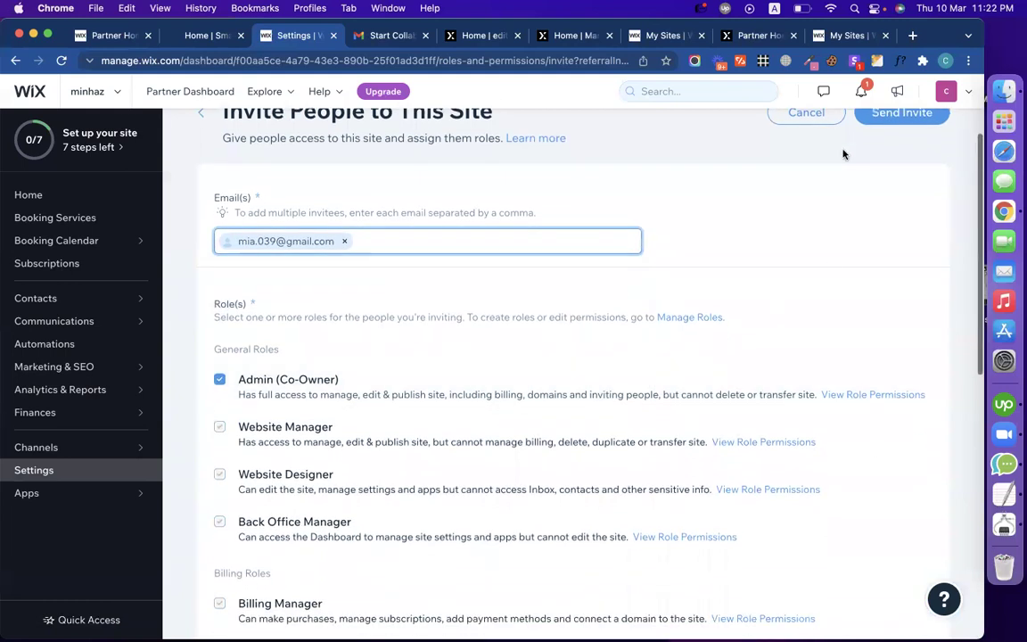
{"action": "scroll", "coordinate": [720, 302], "scroll_direction": "up", "scroll_amount": 2}
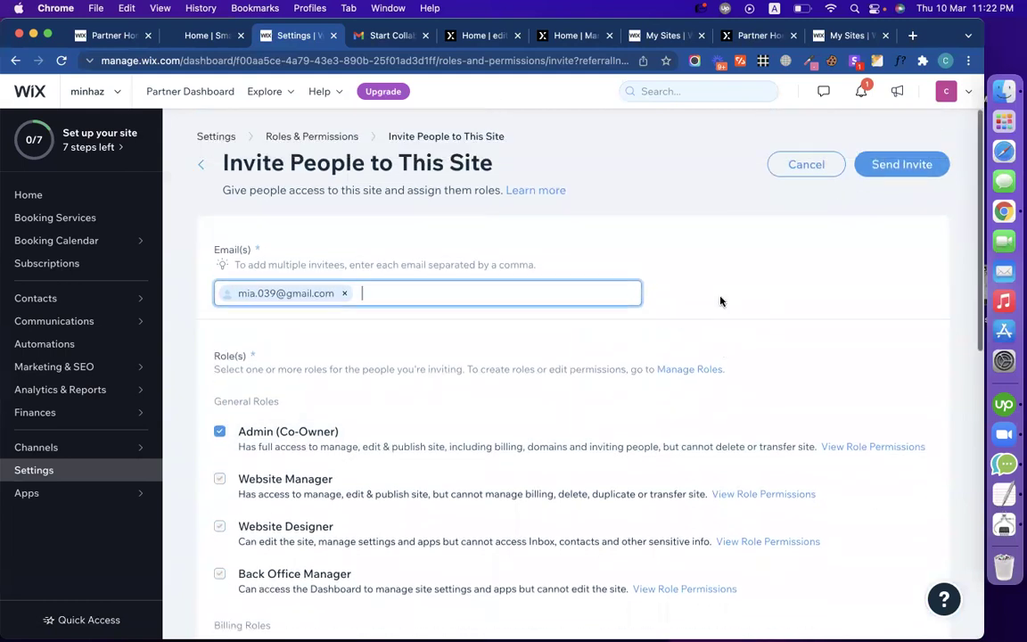
{"action": "left_click", "coordinate": [114, 35]}
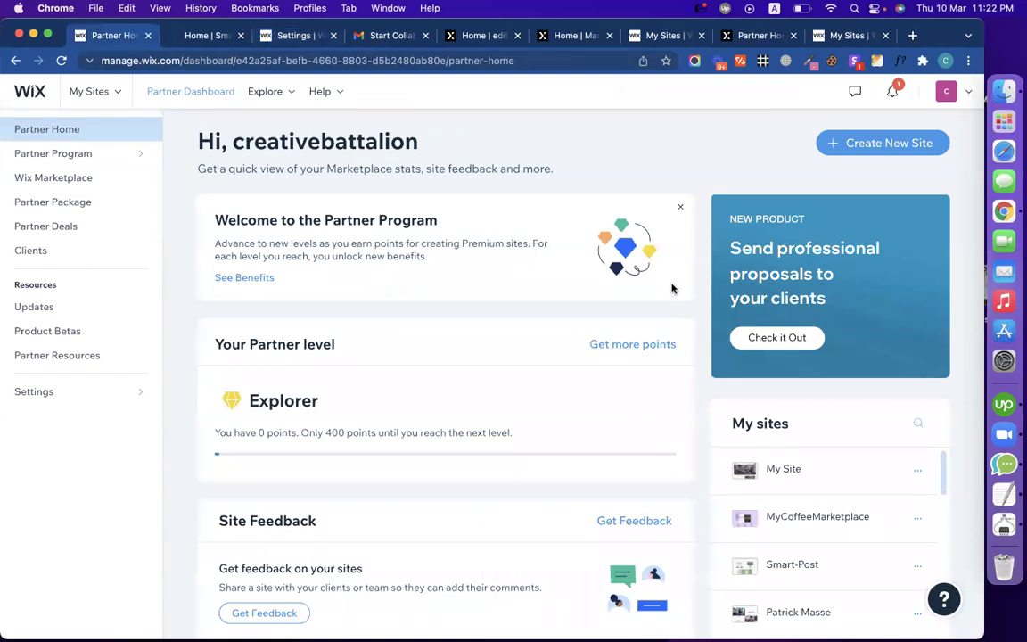
Step: Open the full My Sites list from Partner Home and scroll through it
{"action": "scroll", "coordinate": [784, 430], "scroll_direction": "down", "scroll_amount": 5}
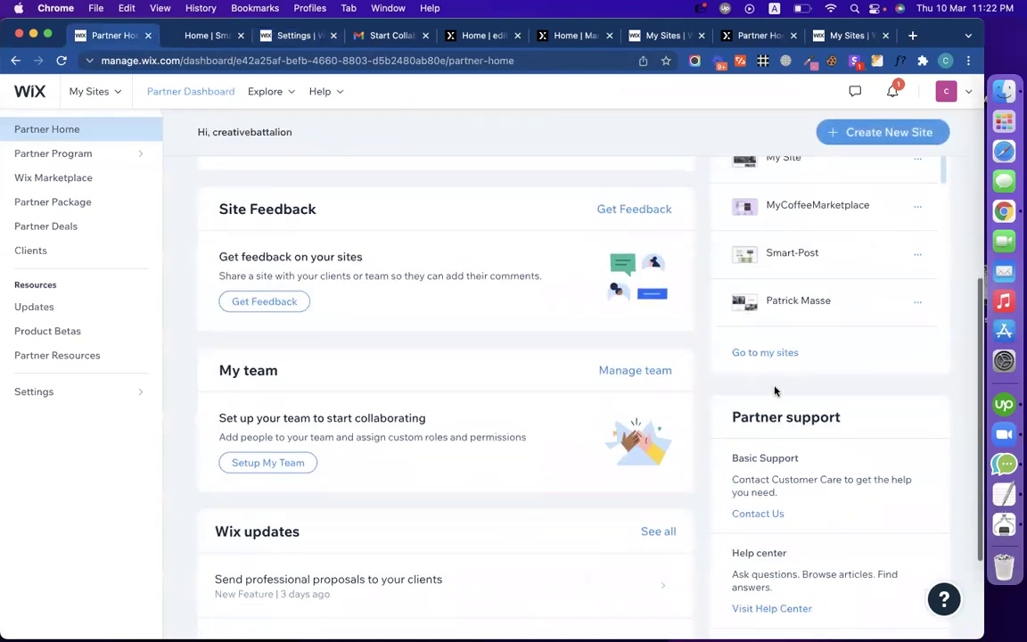
{"action": "left_click", "coordinate": [766, 355]}
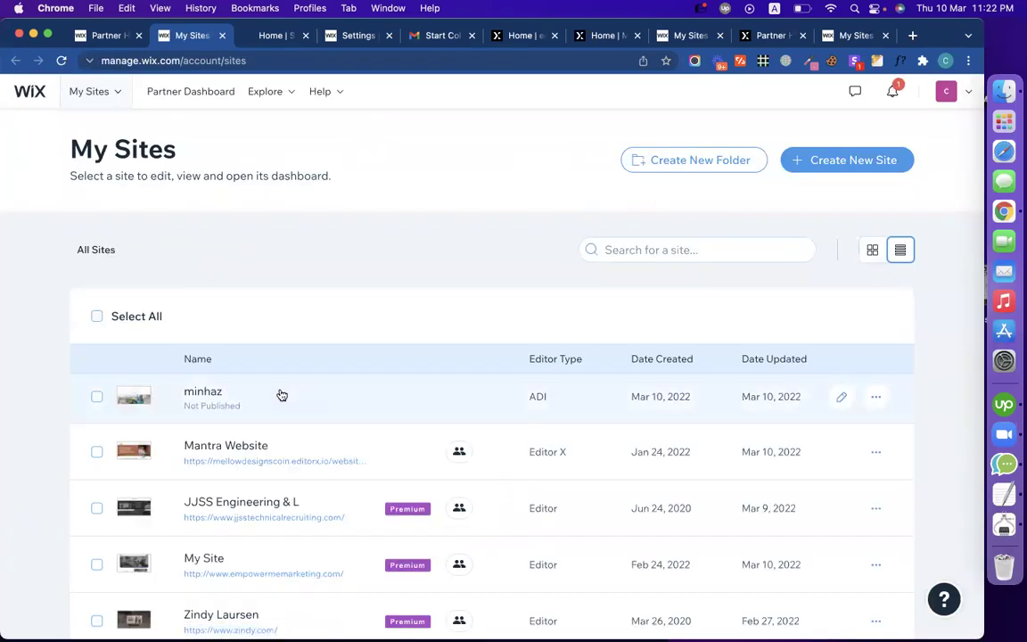
{"action": "scroll", "coordinate": [24, 409], "scroll_direction": "down", "scroll_amount": 3}
{"action": "scroll", "coordinate": [24, 409], "scroll_direction": "up", "scroll_amount": 2}
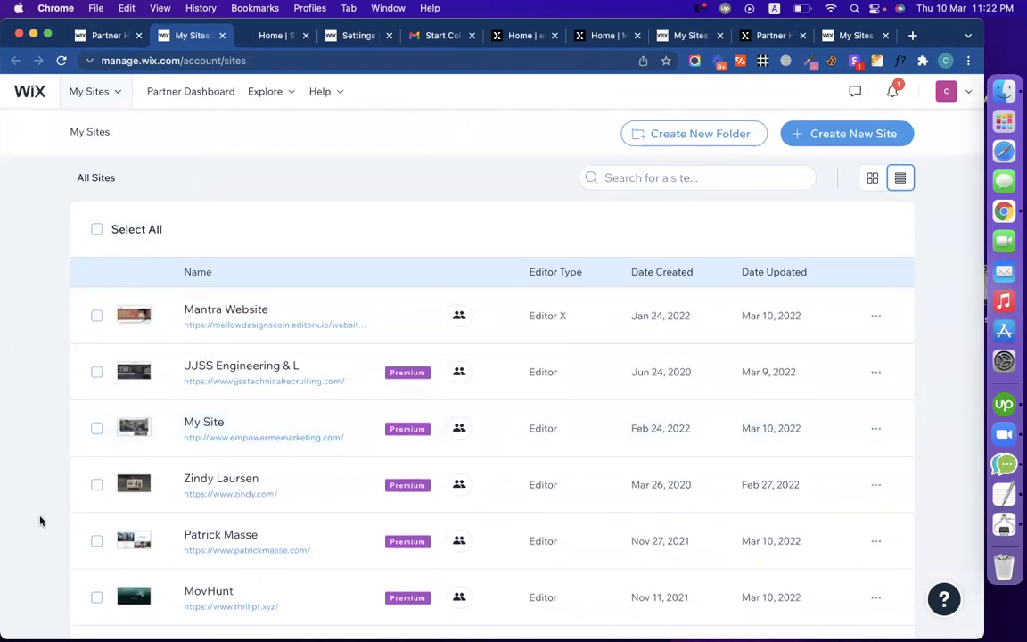
{"action": "scroll", "coordinate": [39, 520], "scroll_direction": "down", "scroll_amount": 5}
{"action": "scroll", "coordinate": [39, 521], "scroll_direction": "down", "scroll_amount": 4}
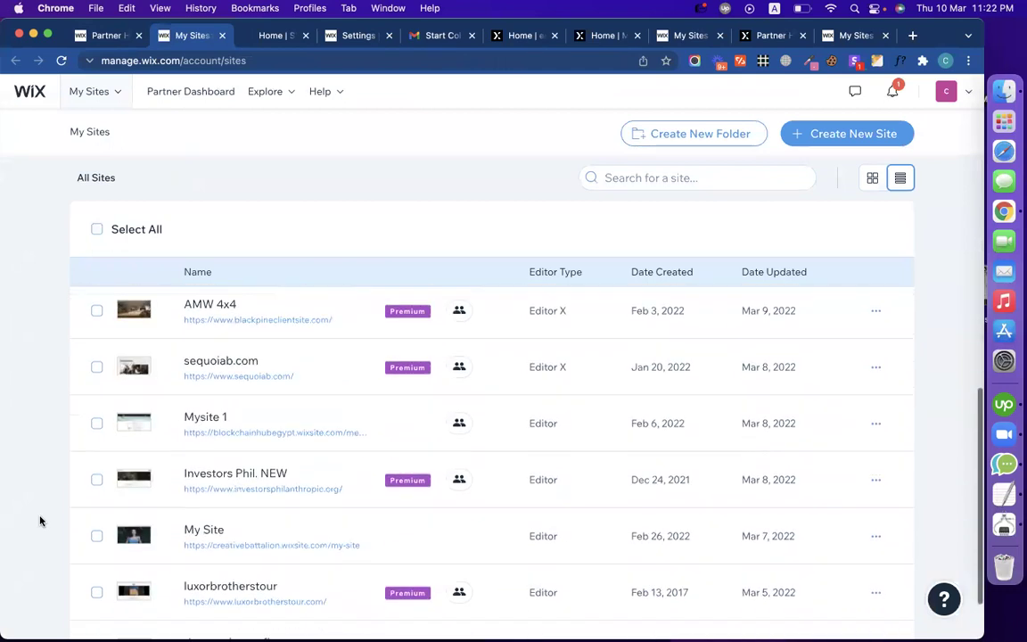
{"action": "scroll", "coordinate": [40, 520], "scroll_direction": "up", "scroll_amount": 2}
{"action": "scroll", "coordinate": [39, 520], "scroll_direction": "up", "scroll_amount": 1}
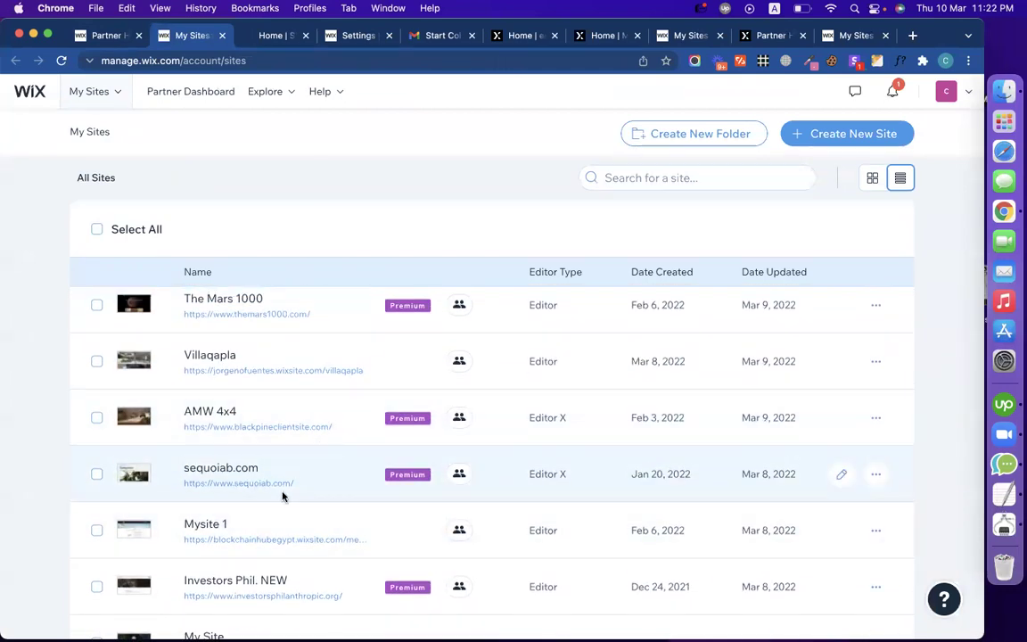
{"action": "scroll", "coordinate": [284, 495], "scroll_direction": "down", "scroll_amount": 8}
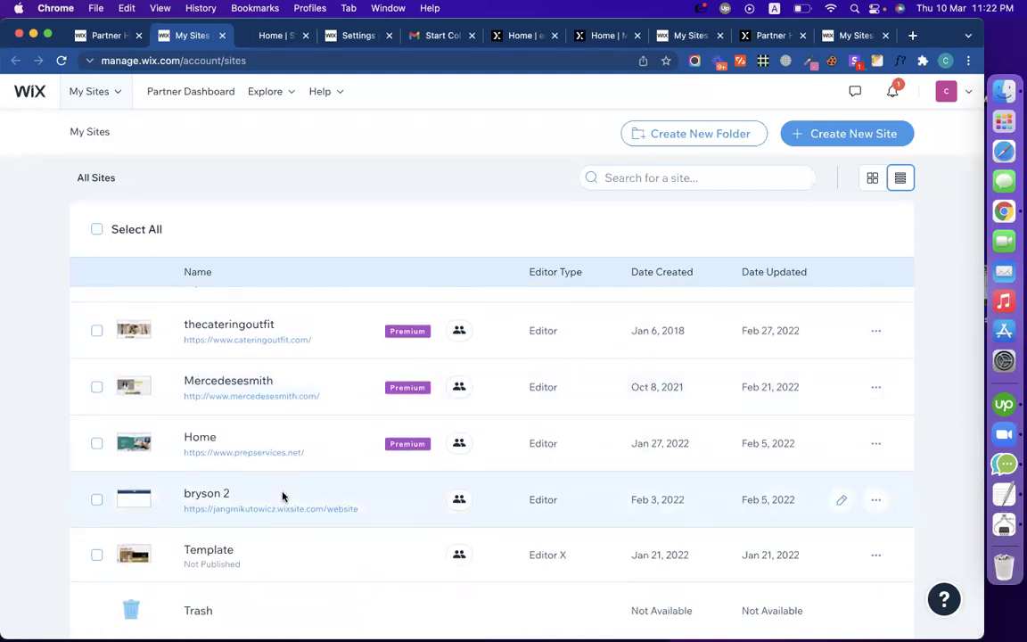
Step: View the Editor X invitation e-mail, then return to the smartpost live site
{"action": "left_click", "coordinate": [443, 36]}
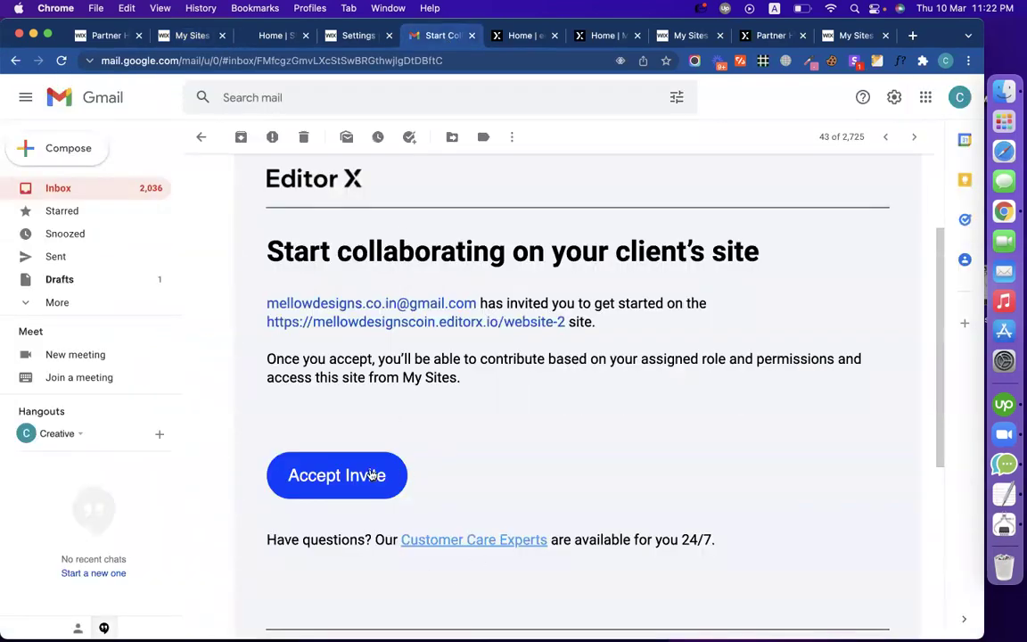
{"action": "scroll", "coordinate": [367, 479], "scroll_direction": "up", "scroll_amount": 1}
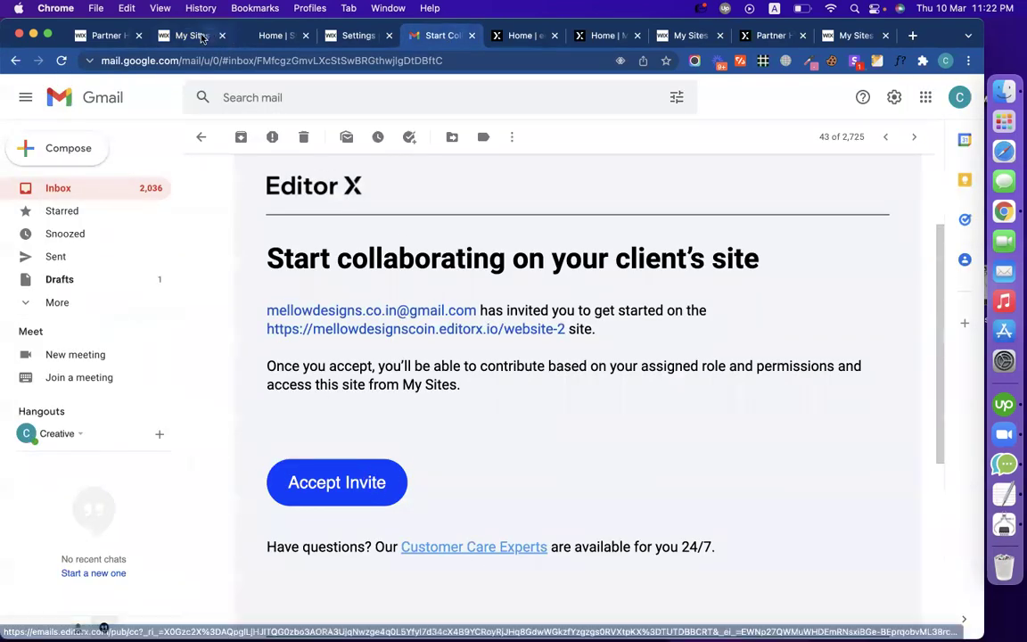
{"action": "left_click", "coordinate": [107, 36]}
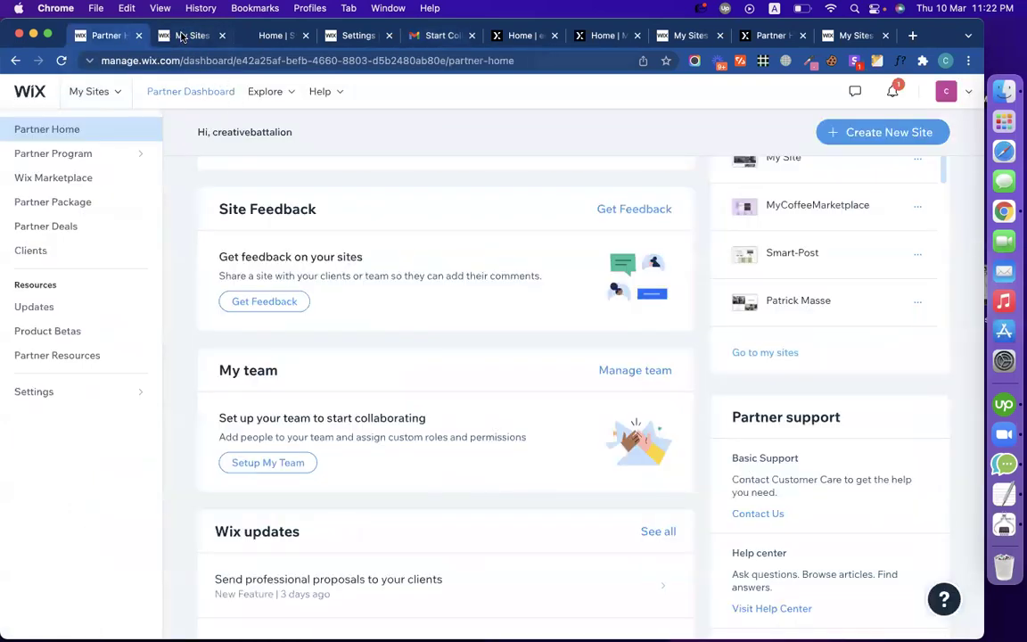
{"action": "left_click", "coordinate": [181, 36]}
{"action": "left_click", "coordinate": [242, 37]}
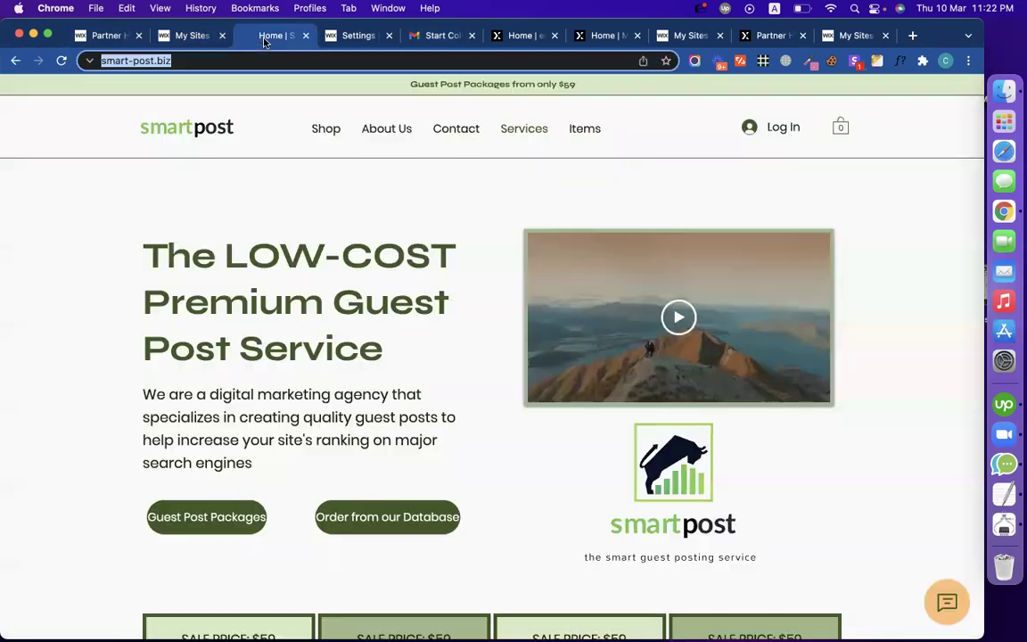
{"action": "left_click", "coordinate": [355, 36]}
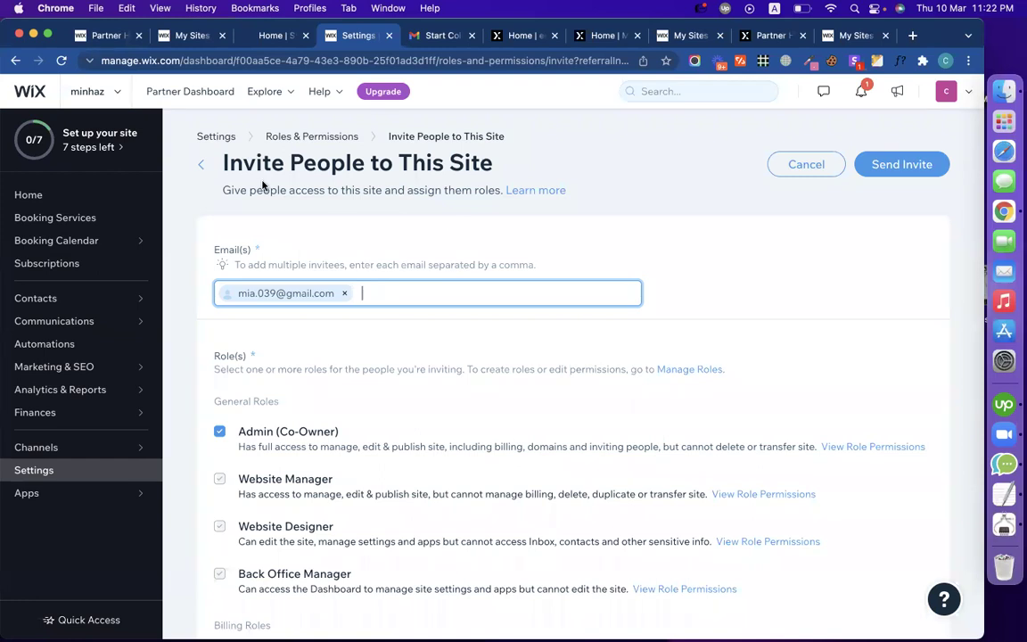
{"action": "left_click", "coordinate": [800, 168]}
{"action": "left_click", "coordinate": [581, 403]}
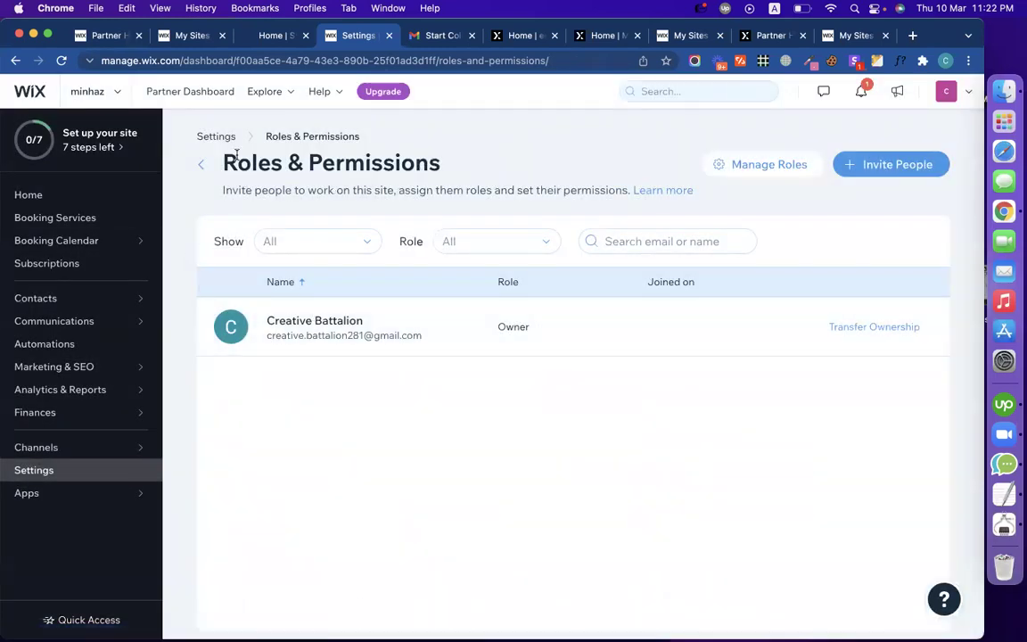
{"action": "left_click", "coordinate": [41, 203]}
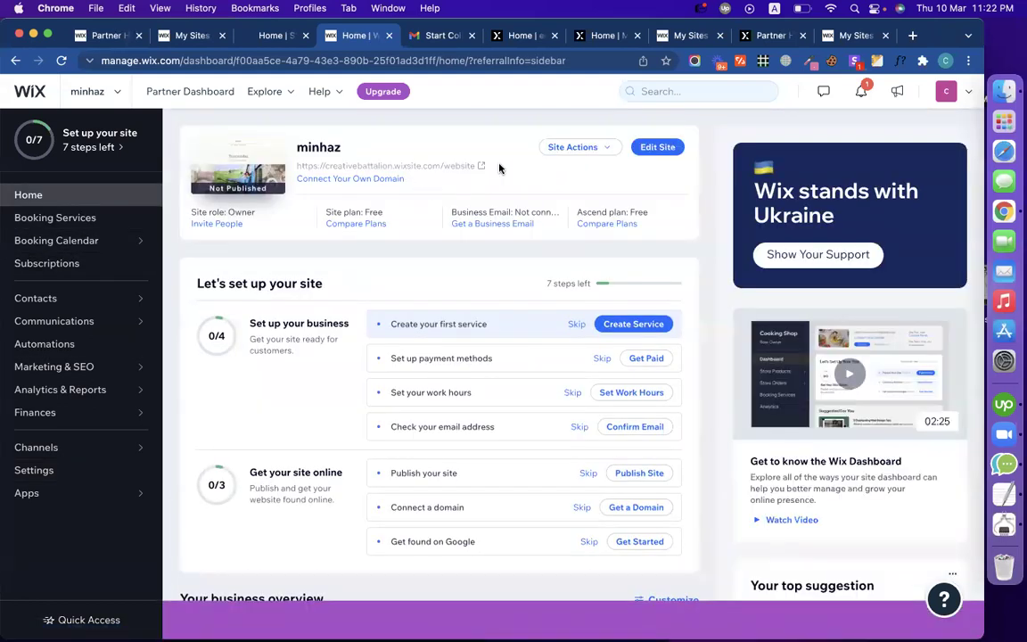
{"action": "left_click", "coordinate": [577, 147]}
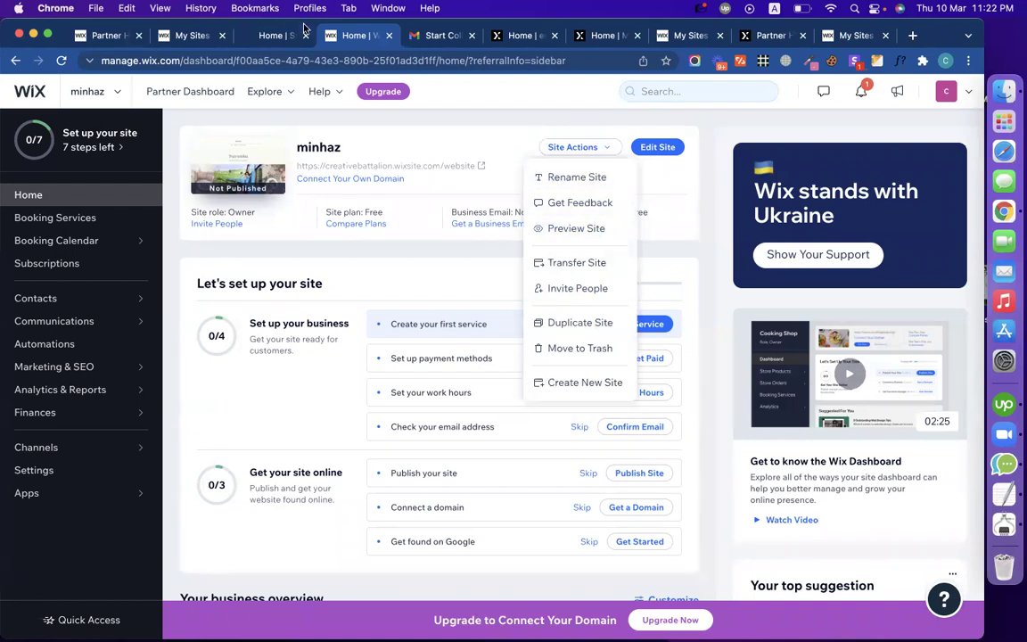
{"action": "left_click", "coordinate": [267, 34]}
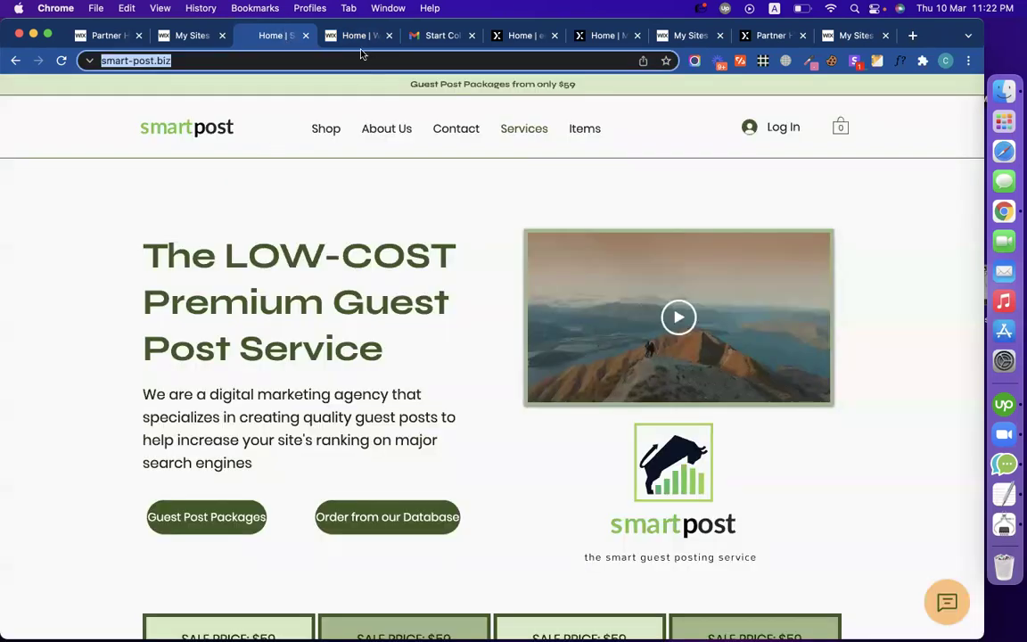
{"action": "left_click", "coordinate": [323, 40]}
{"action": "left_click", "coordinate": [557, 181]}
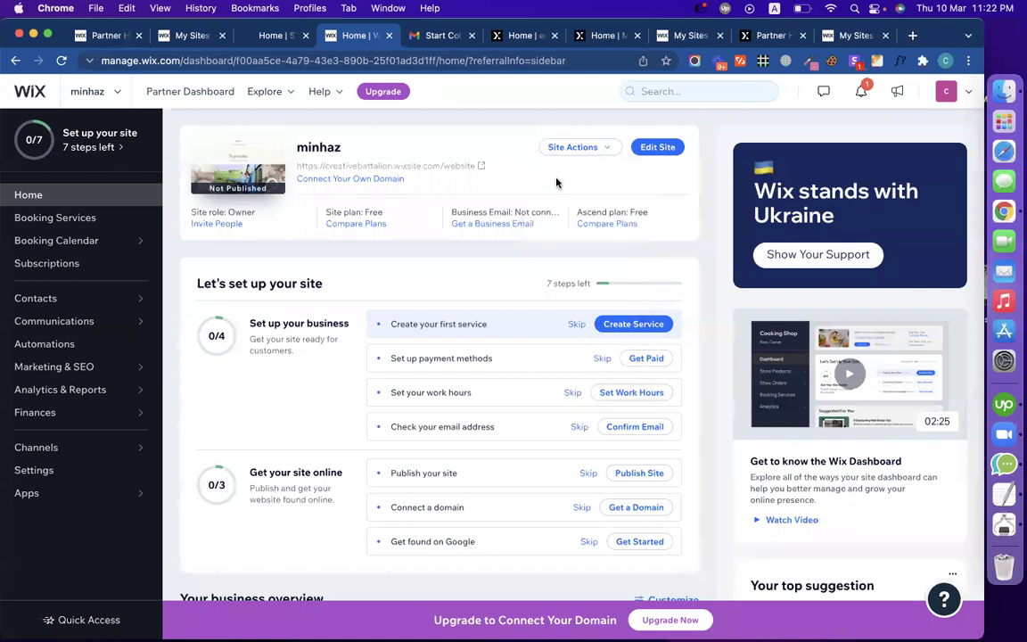
Step: Enter Smart Post as the site name, edit the URL slug to mysite, and save
{"action": "type", "text": "Smart Post"}
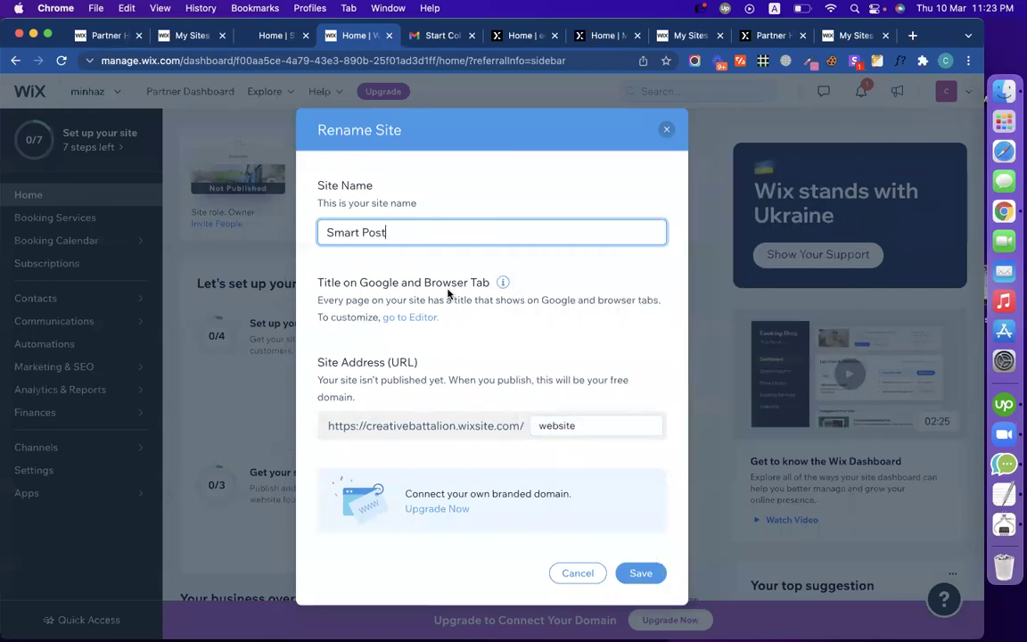
{"action": "left_click", "coordinate": [594, 425]}
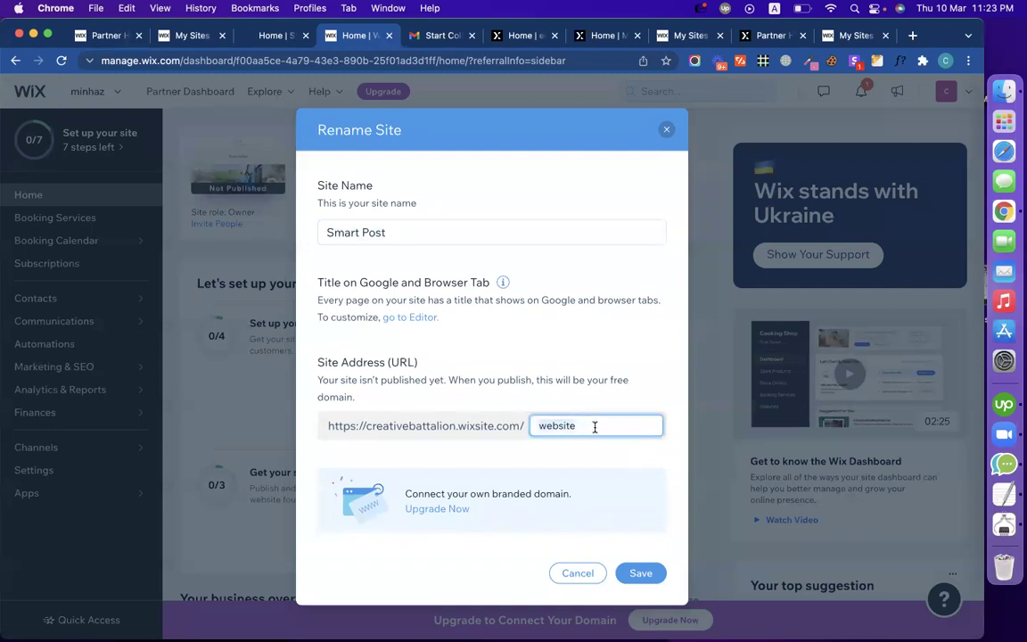
{"action": "key", "text": "super+a"}
{"action": "type", "text": "Smart Post"}
{"action": "left_click", "coordinate": [566, 425]}
{"action": "key", "text": "BackSpace"}
{"action": "type", "text": "-"}
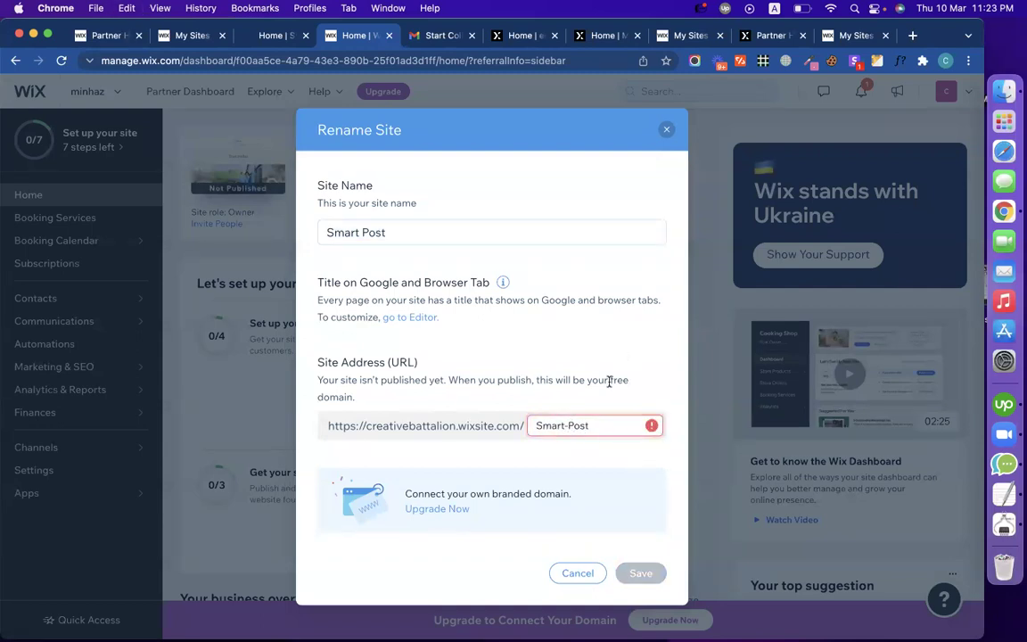
{"action": "left_click", "coordinate": [544, 426]}
{"action": "key", "text": "BackSpace"}
{"action": "type", "text": "s"}
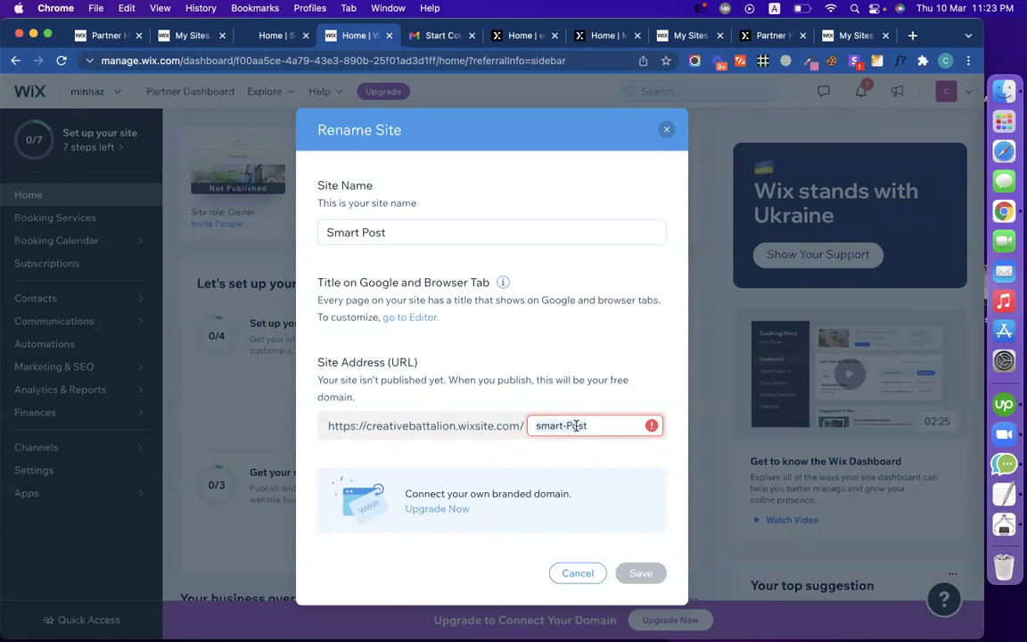
{"action": "type", "text": "mysite"}
{"action": "left_click", "coordinate": [640, 574]}
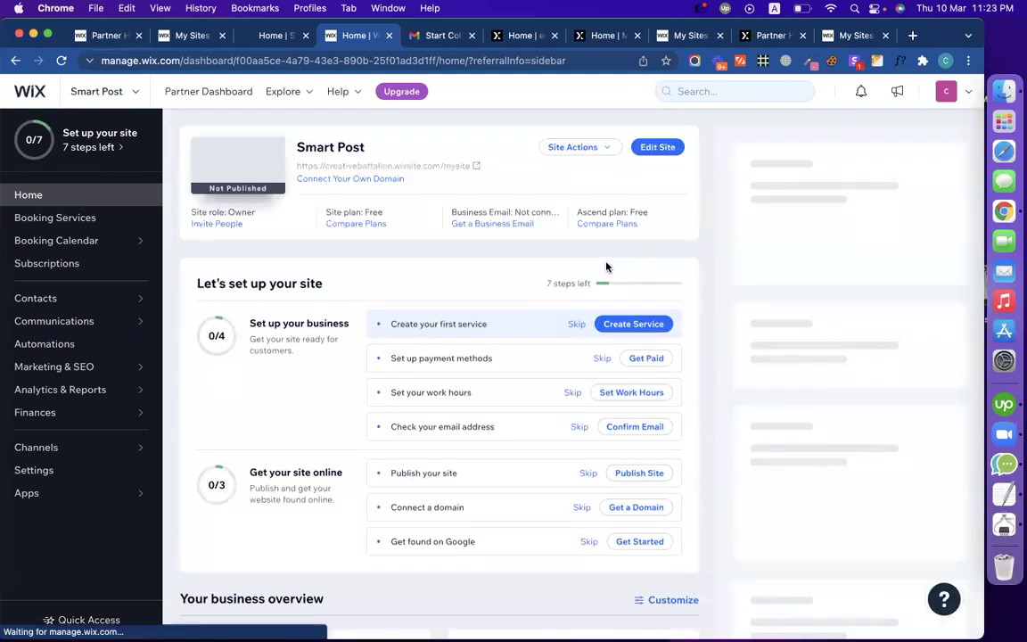
Step: Open the site in the ADI editor, scroll its home page preview, and open the Site menu
{"action": "left_click", "coordinate": [670, 145]}
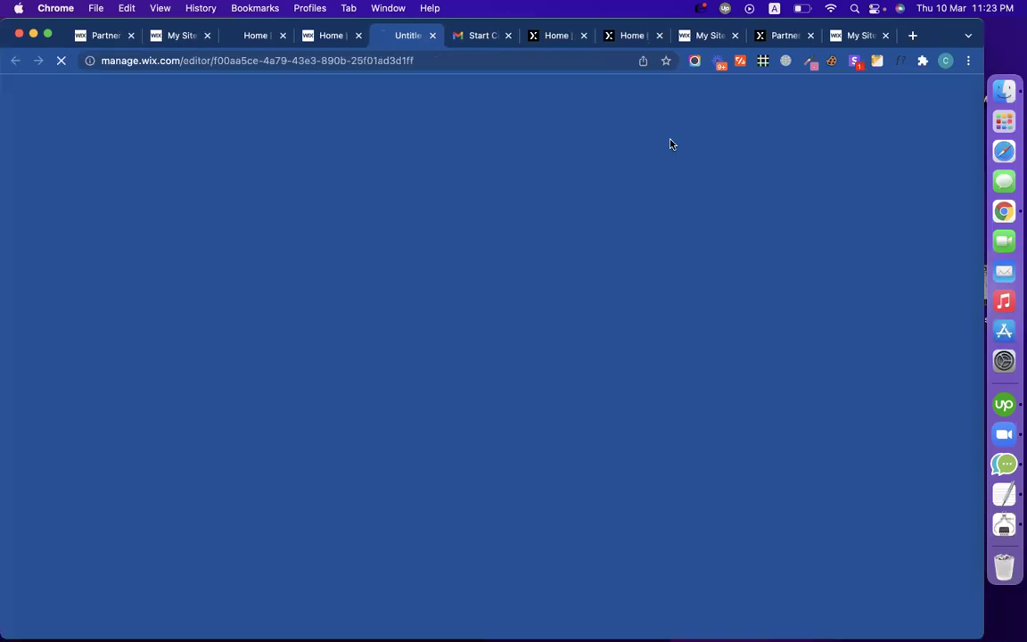
{"action": "left_click_drag", "start_coordinate": [403, 36], "coordinate": [328, 28]}
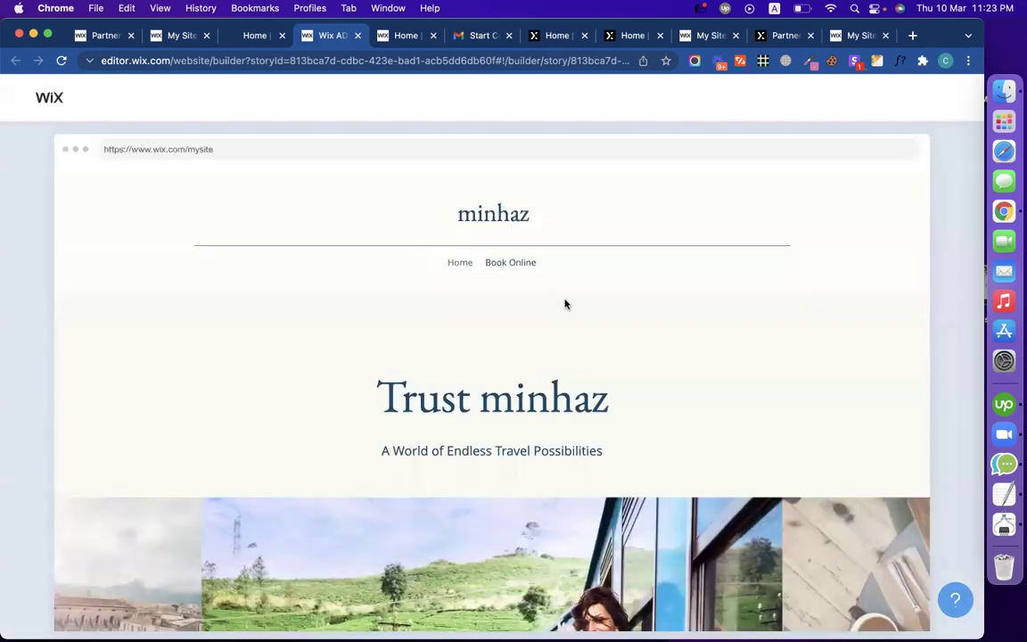
{"action": "scroll", "coordinate": [296, 374], "scroll_direction": "down", "scroll_amount": 10}
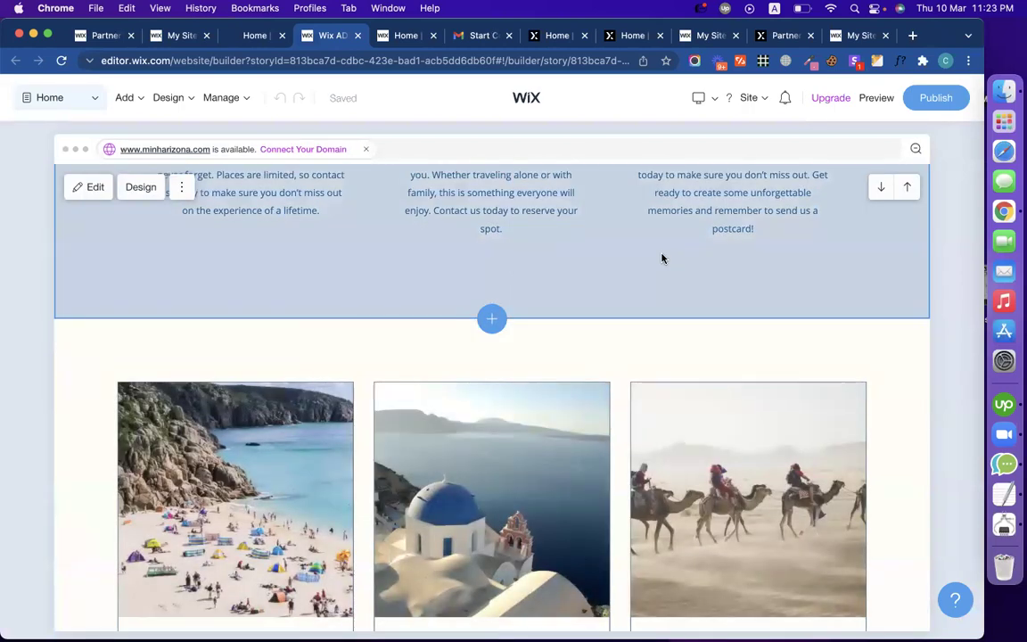
{"action": "scroll", "coordinate": [615, 332], "scroll_direction": "up", "scroll_amount": 10}
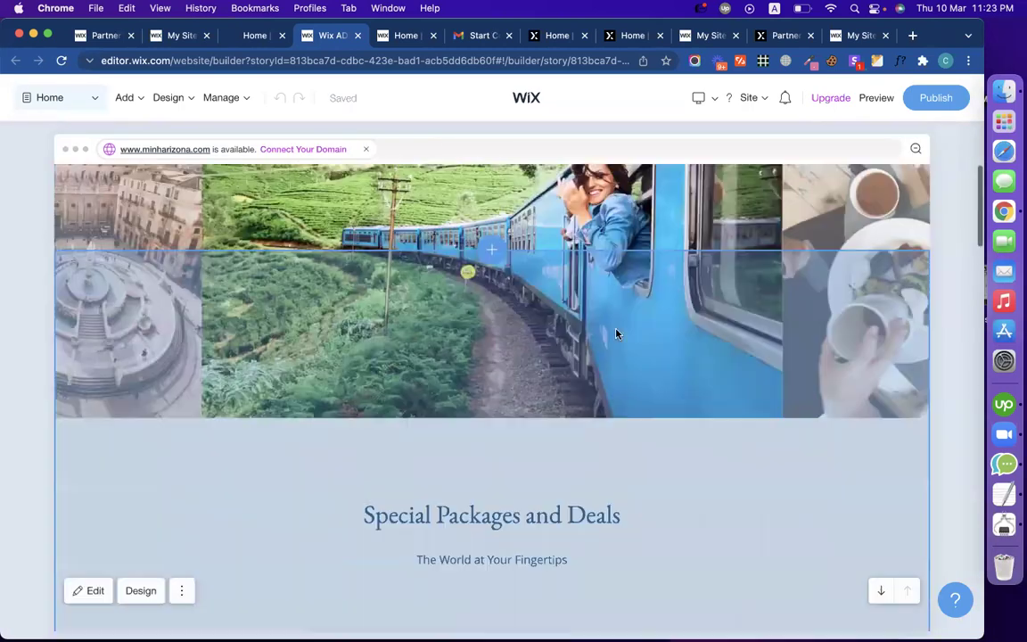
{"action": "scroll", "coordinate": [615, 333], "scroll_direction": "down", "scroll_amount": 15}
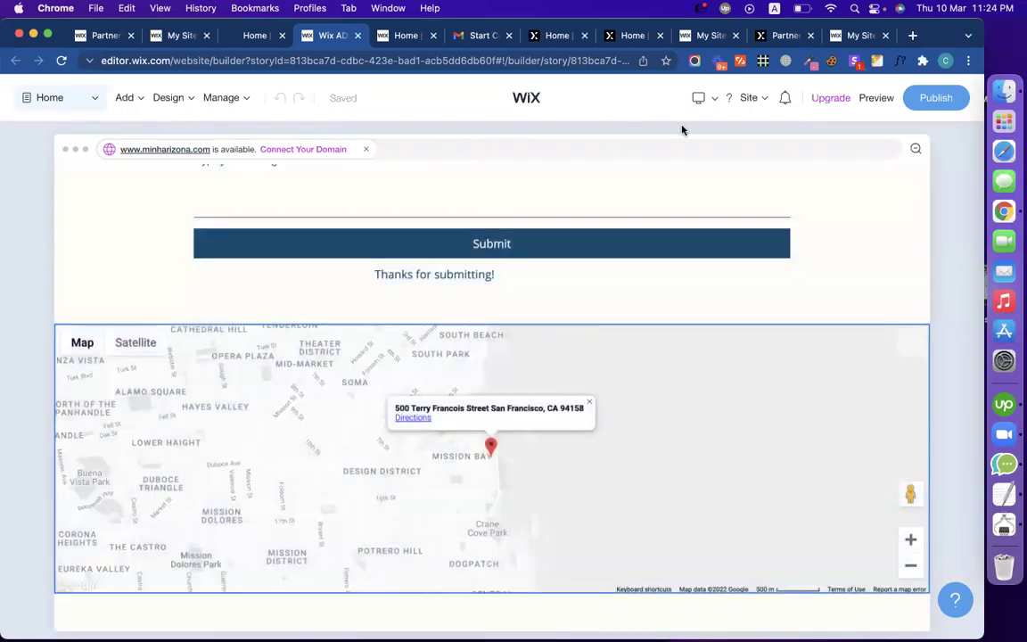
{"action": "left_click", "coordinate": [763, 100]}
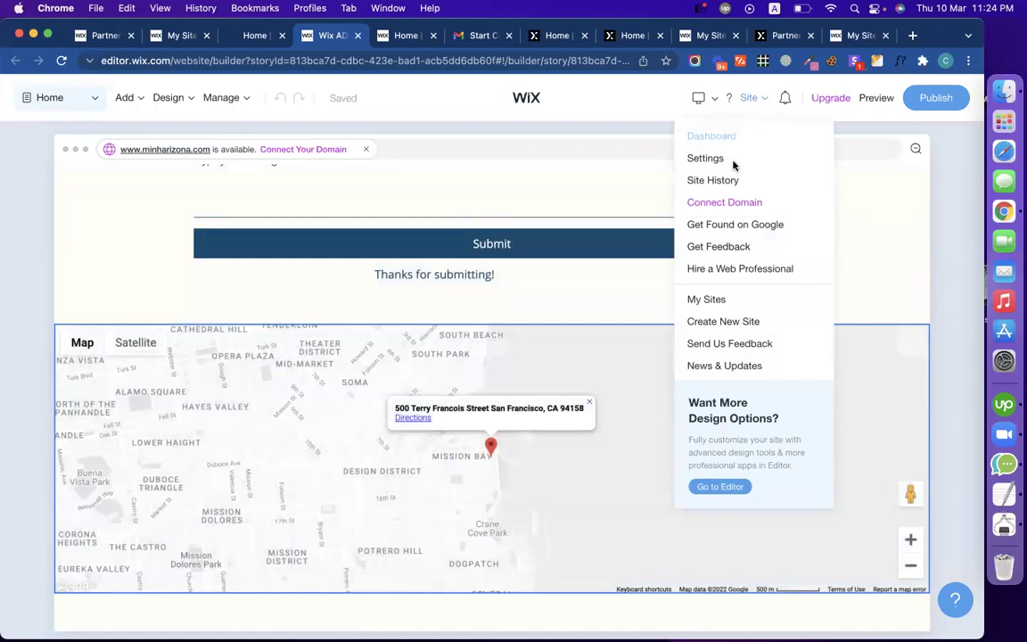
Step: Confirm switching from ADI to the full Editor, glancing at the live smart-post.biz tab meanwhile
{"action": "left_click", "coordinate": [731, 490]}
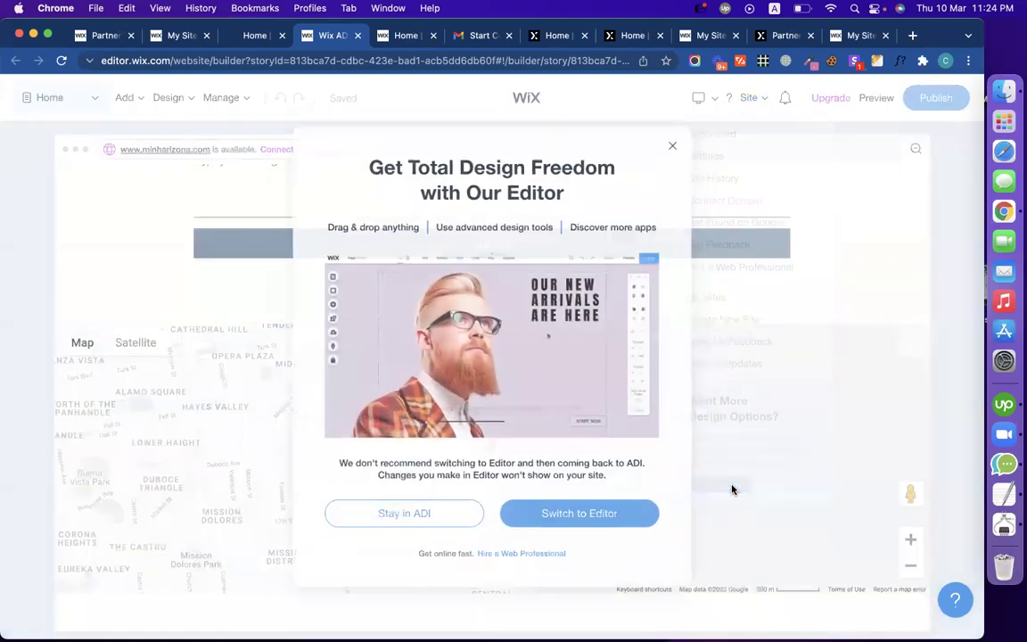
{"action": "left_click", "coordinate": [620, 524]}
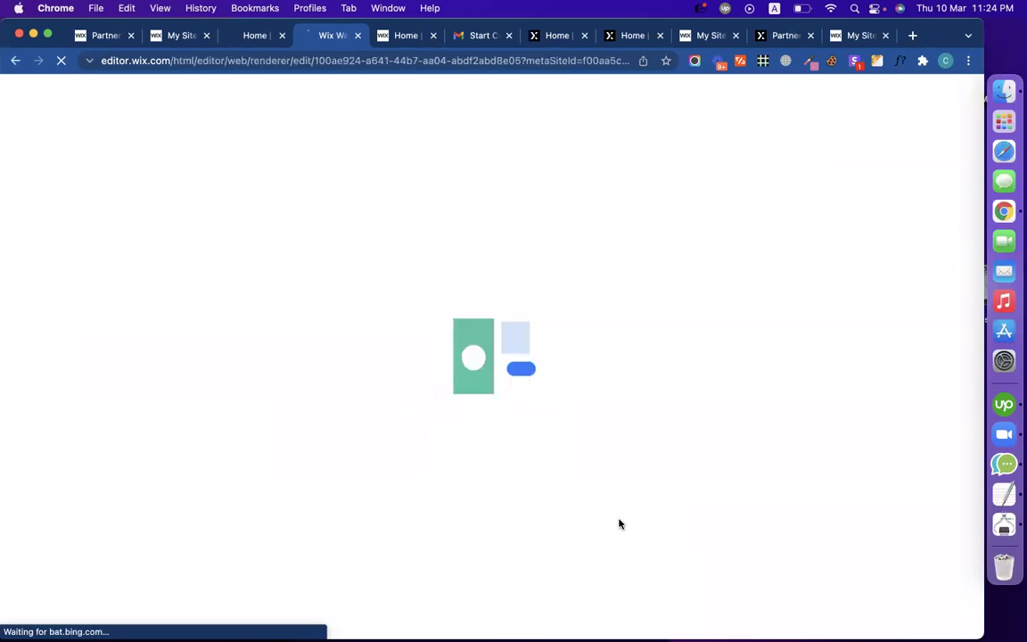
{"action": "left_click", "coordinate": [242, 39]}
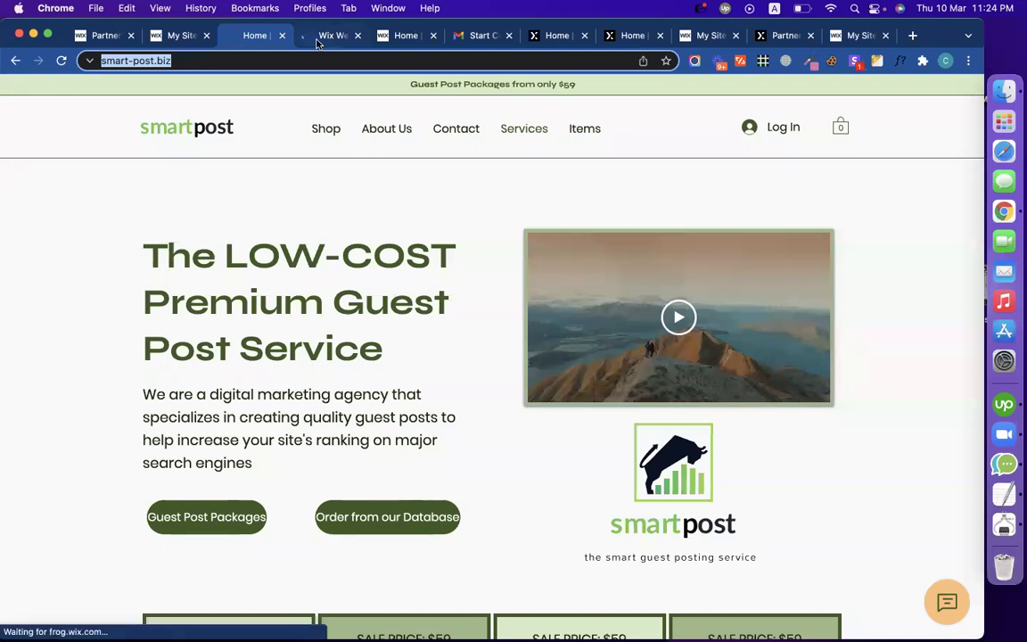
{"action": "left_click", "coordinate": [316, 40]}
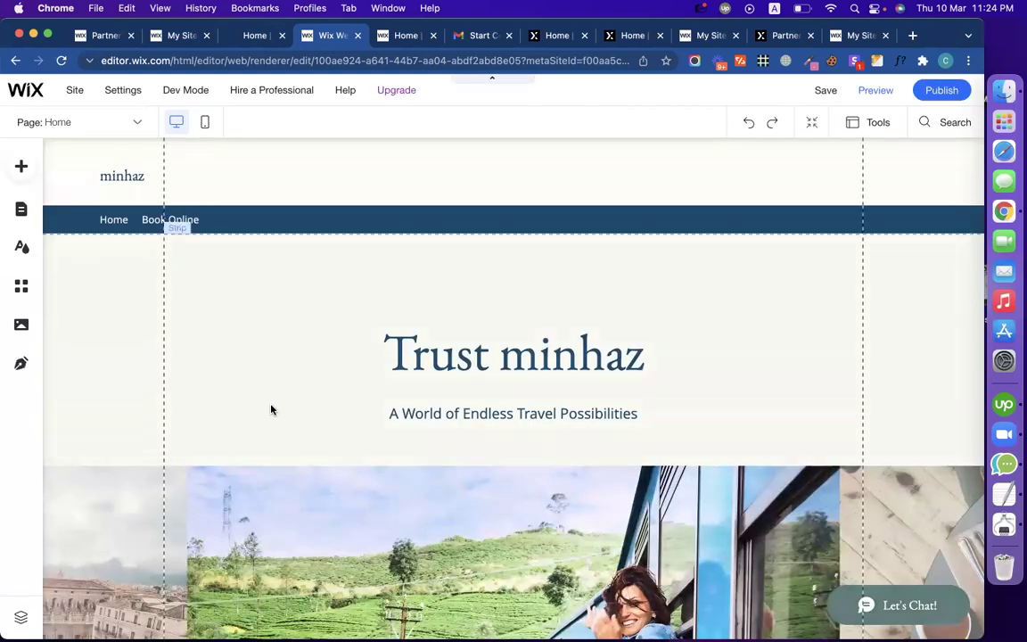
Step: Delete the Book Online page and its Wix Bookings app via Menus & Pages
{"action": "scroll", "coordinate": [322, 465], "scroll_direction": "down", "scroll_amount": 7}
{"action": "scroll", "coordinate": [374, 419], "scroll_direction": "up", "scroll_amount": 5}
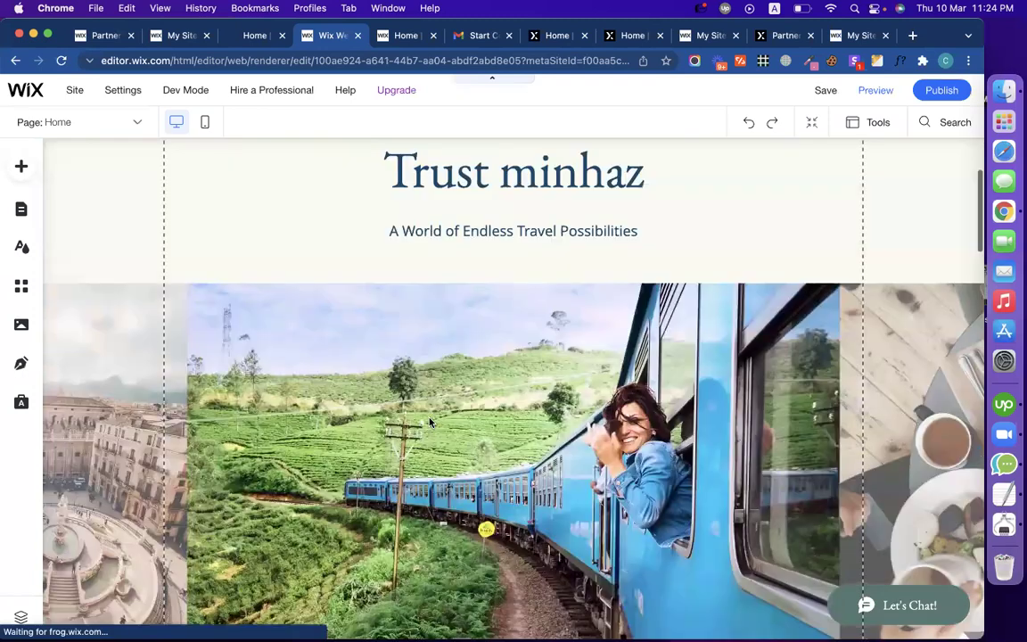
{"action": "scroll", "coordinate": [428, 421], "scroll_direction": "up", "scroll_amount": 3}
{"action": "left_click", "coordinate": [22, 209]}
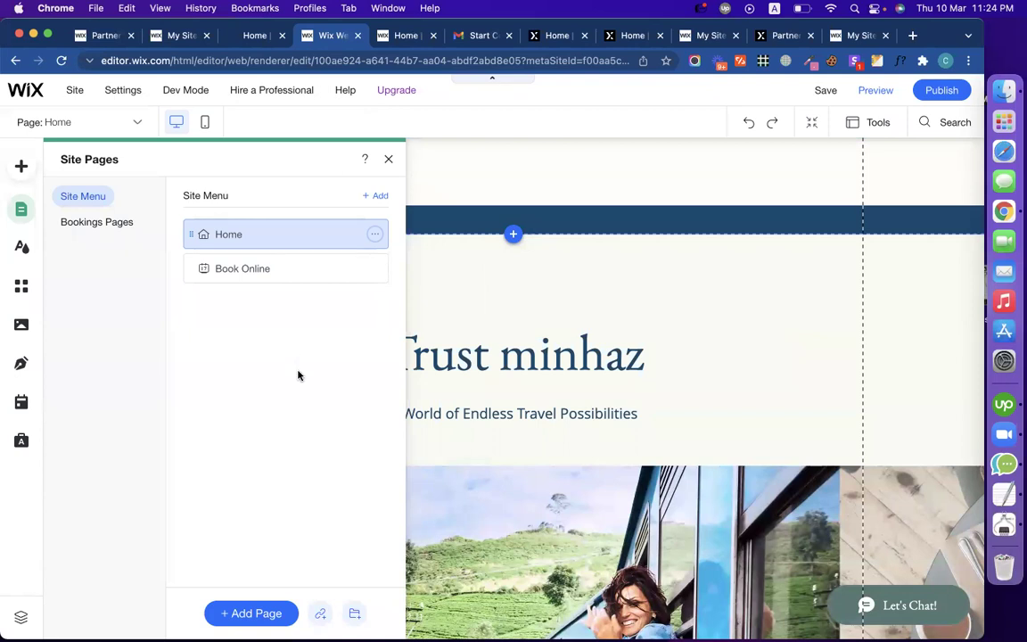
{"action": "left_click", "coordinate": [375, 269]}
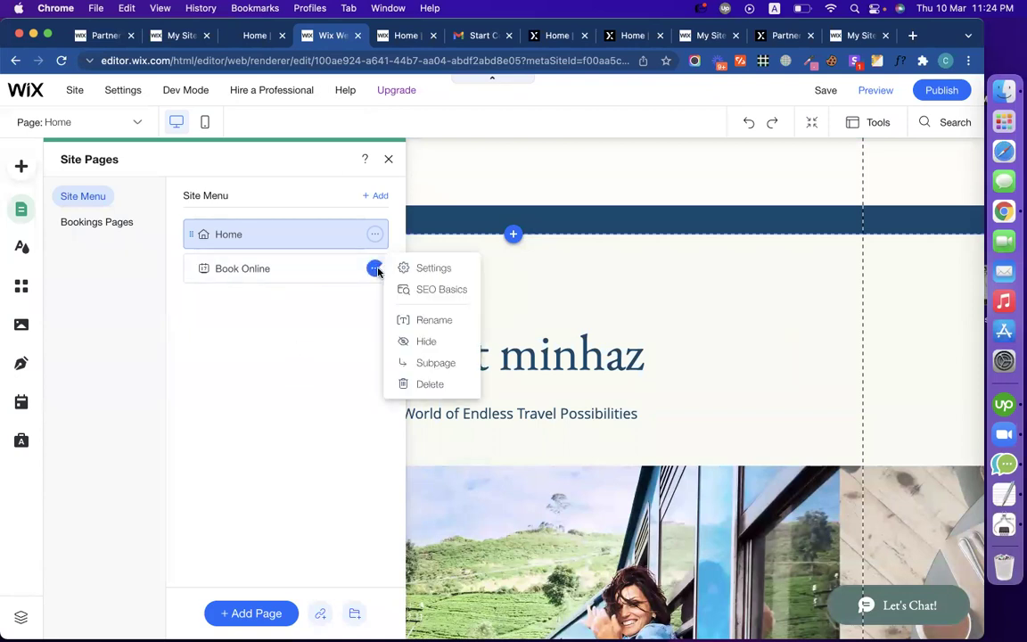
{"action": "left_click", "coordinate": [429, 386]}
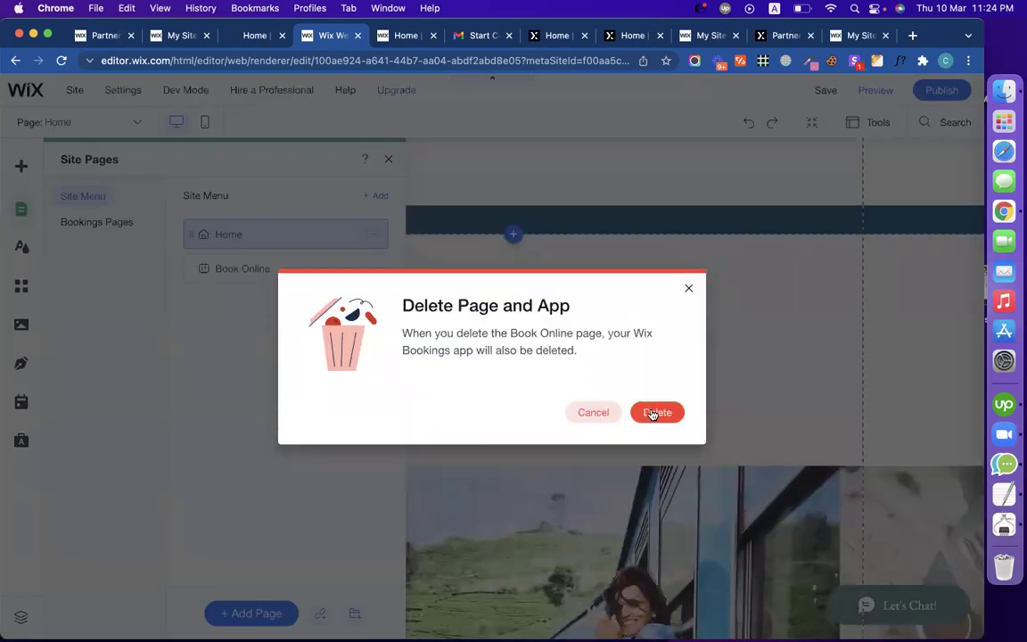
{"action": "left_click", "coordinate": [654, 412]}
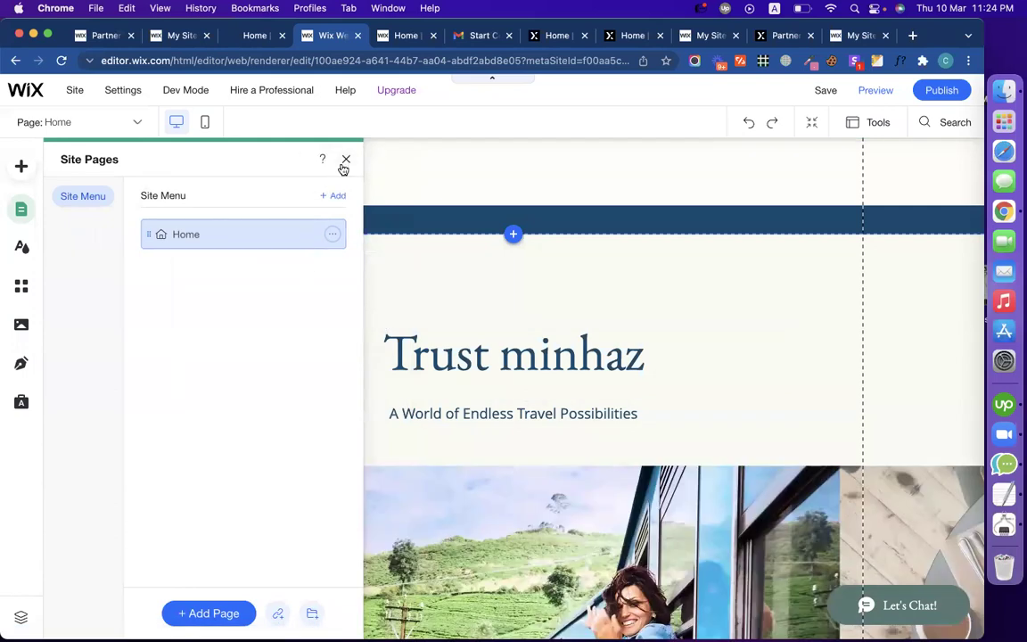
Step: Delete the hero strip and the Special Packages and Deals strip from the Home page
{"action": "left_click", "coordinate": [344, 162]}
{"action": "left_click", "coordinate": [120, 281]}
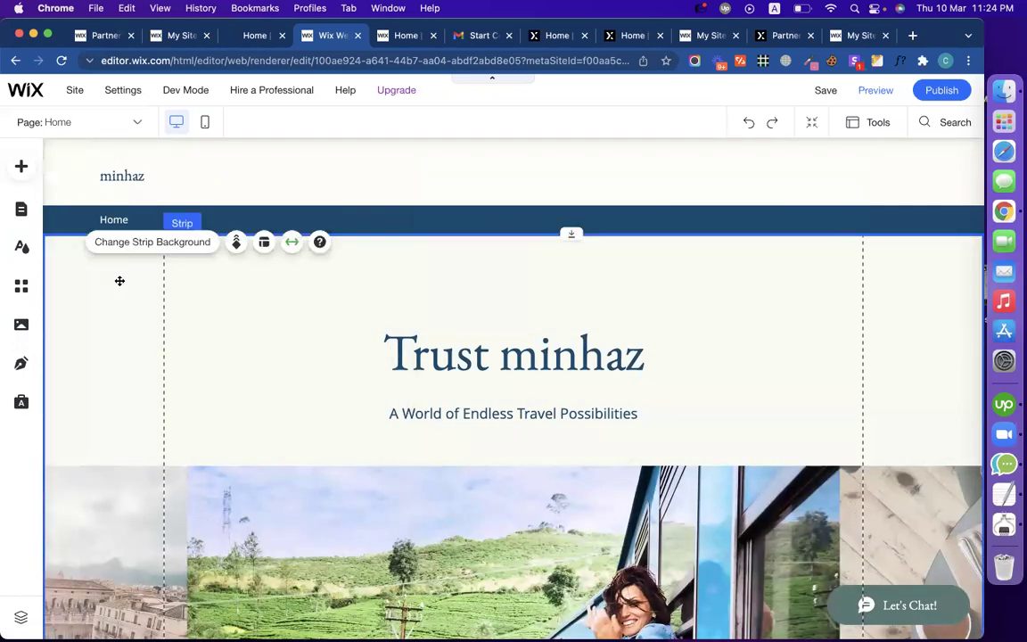
{"action": "key", "text": "Delete"}
{"action": "left_click", "coordinate": [339, 354]}
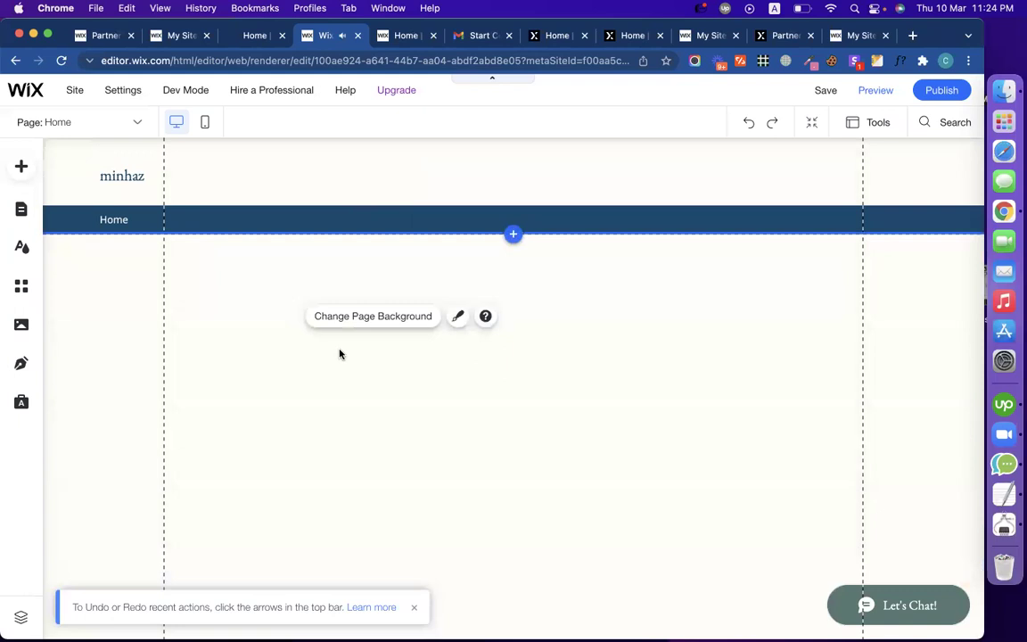
{"action": "left_click", "coordinate": [126, 282]}
{"action": "key", "text": "super+z"}
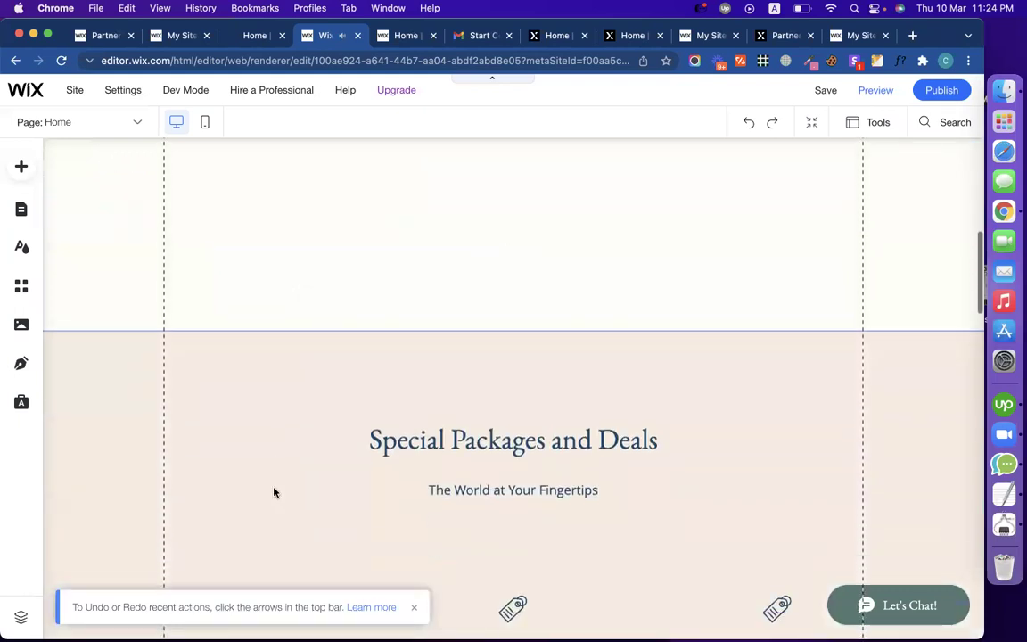
{"action": "key", "text": "Delete"}
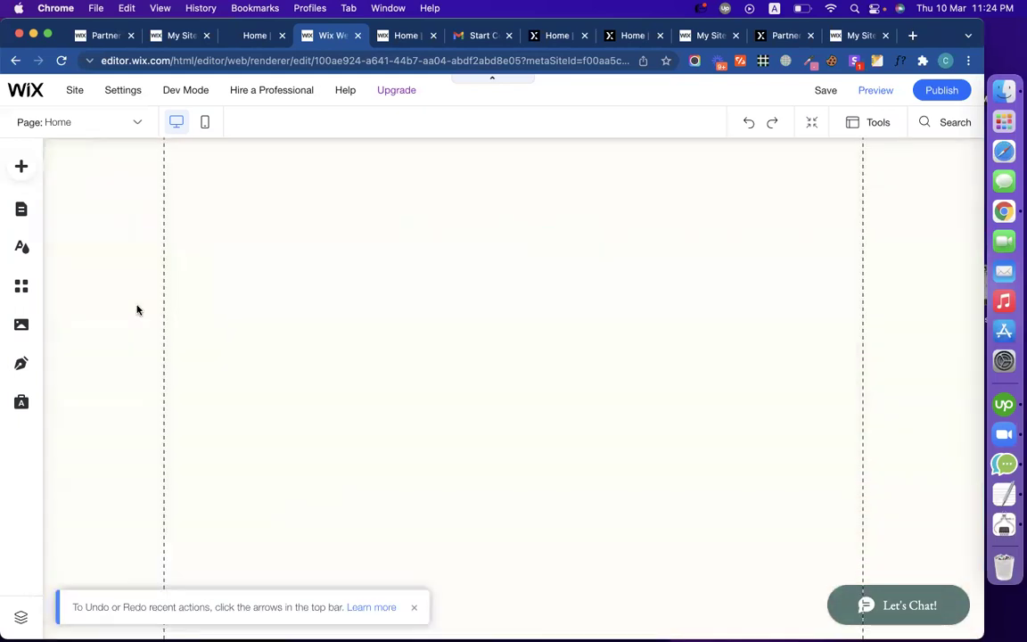
{"action": "scroll", "coordinate": [435, 254], "scroll_direction": "down", "scroll_amount": 10}
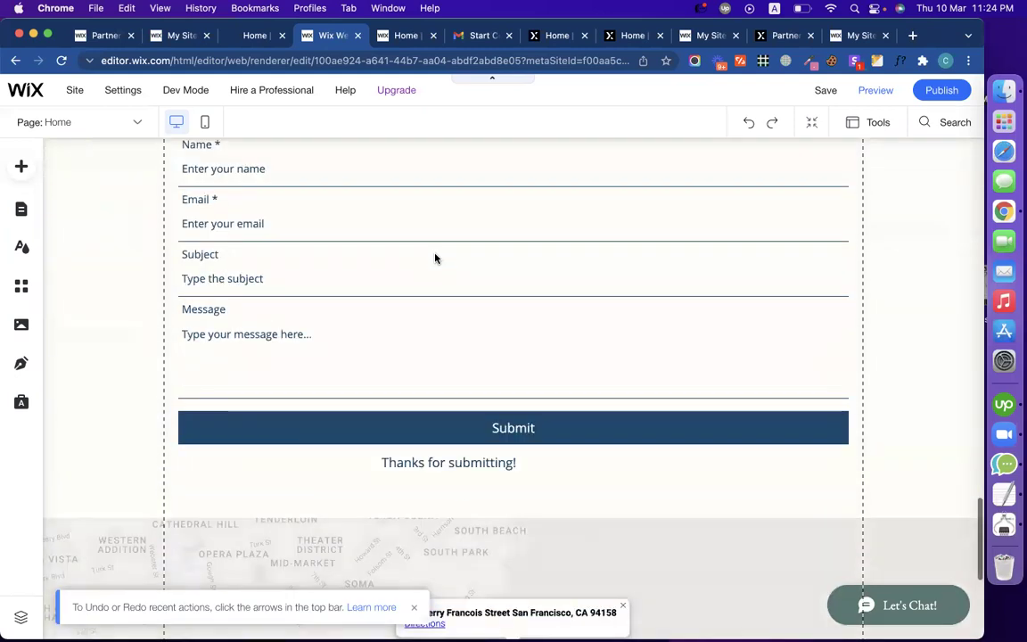
{"action": "scroll", "coordinate": [435, 263], "scroll_direction": "up", "scroll_amount": 3}
{"action": "scroll", "coordinate": [357, 338], "scroll_direction": "up", "scroll_amount": 5}
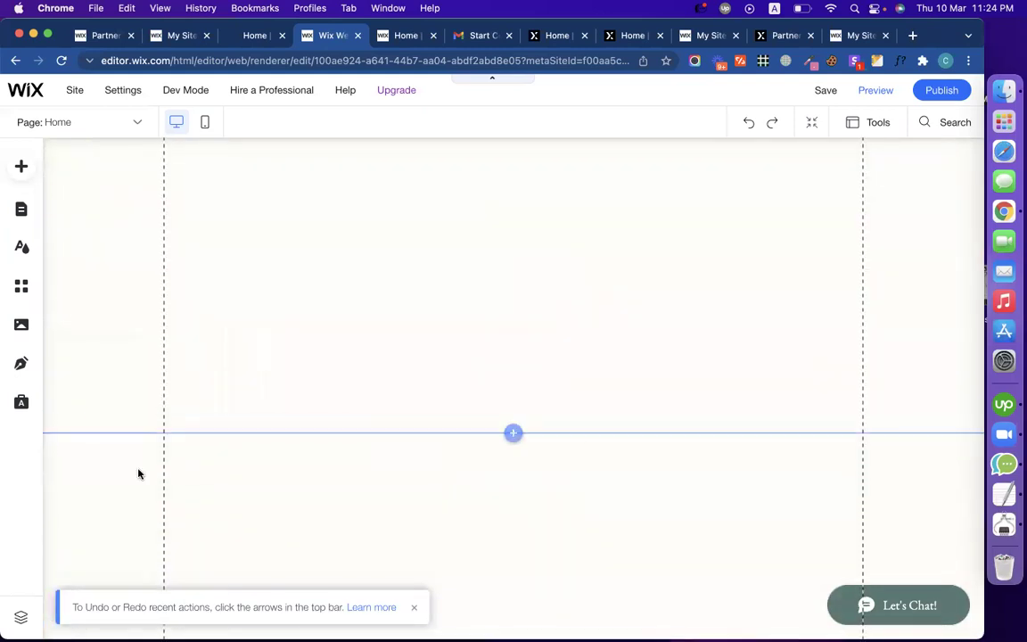
{"action": "scroll", "coordinate": [246, 412], "scroll_direction": "down", "scroll_amount": 3}
{"action": "scroll", "coordinate": [246, 411], "scroll_direction": "up", "scroll_amount": 3}
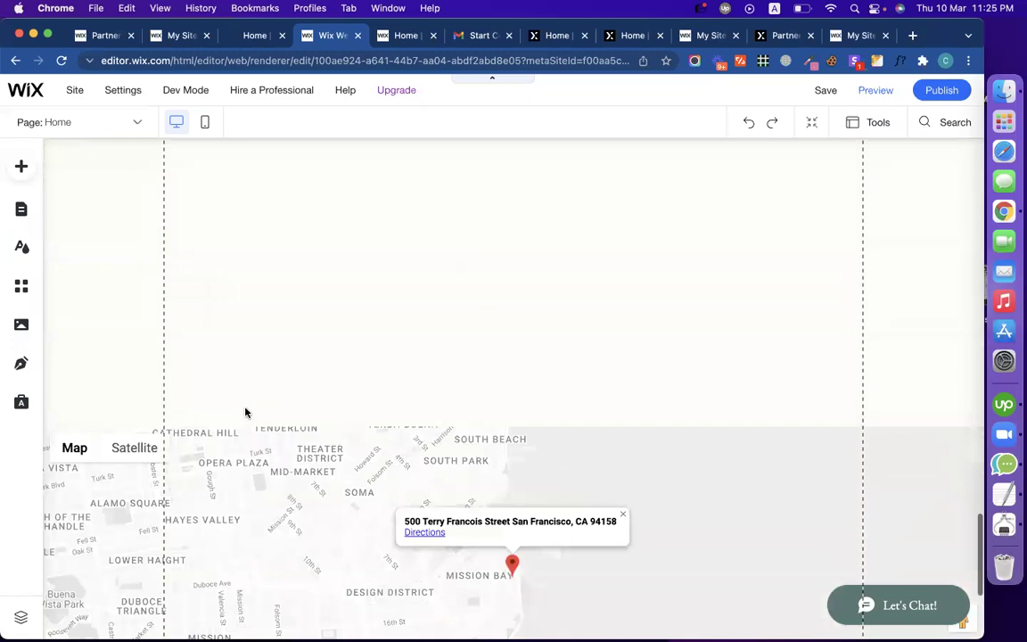
Step: Compare against the live smartpost home page, then return to the editor
{"action": "left_click", "coordinate": [248, 39]}
{"action": "scroll", "coordinate": [284, 381], "scroll_direction": "down", "scroll_amount": 10}
{"action": "scroll", "coordinate": [288, 424], "scroll_direction": "up", "scroll_amount": 10}
{"action": "scroll", "coordinate": [287, 420], "scroll_direction": "down", "scroll_amount": 10}
{"action": "scroll", "coordinate": [286, 425], "scroll_direction": "up", "scroll_amount": 10}
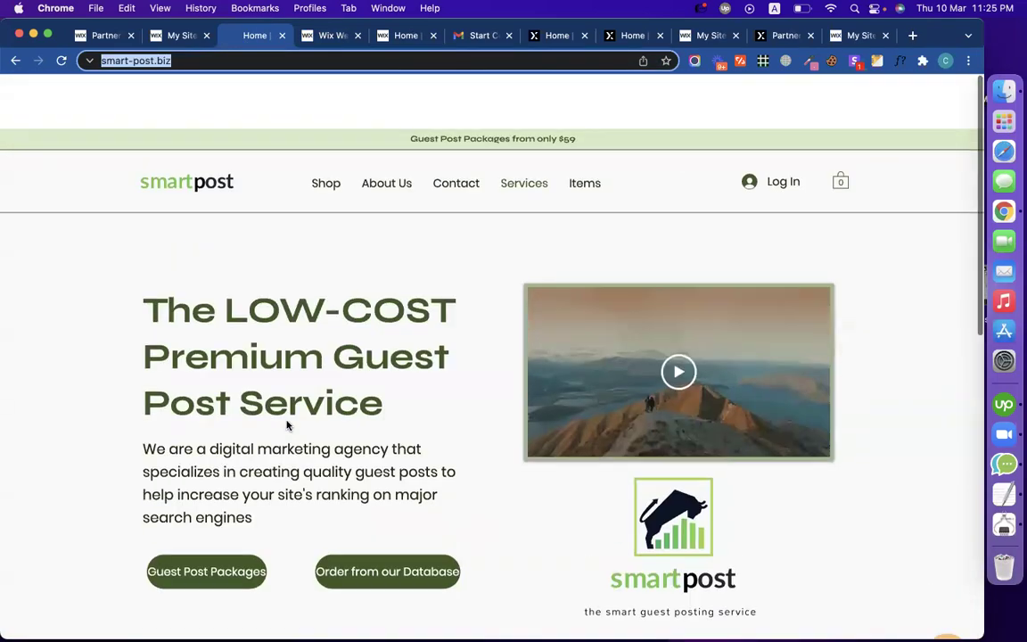
{"action": "left_click", "coordinate": [330, 35]}
Step: Delete the map element and the empty strip it leaves behind
{"action": "left_click", "coordinate": [238, 433]}
{"action": "key", "text": "Delete"}
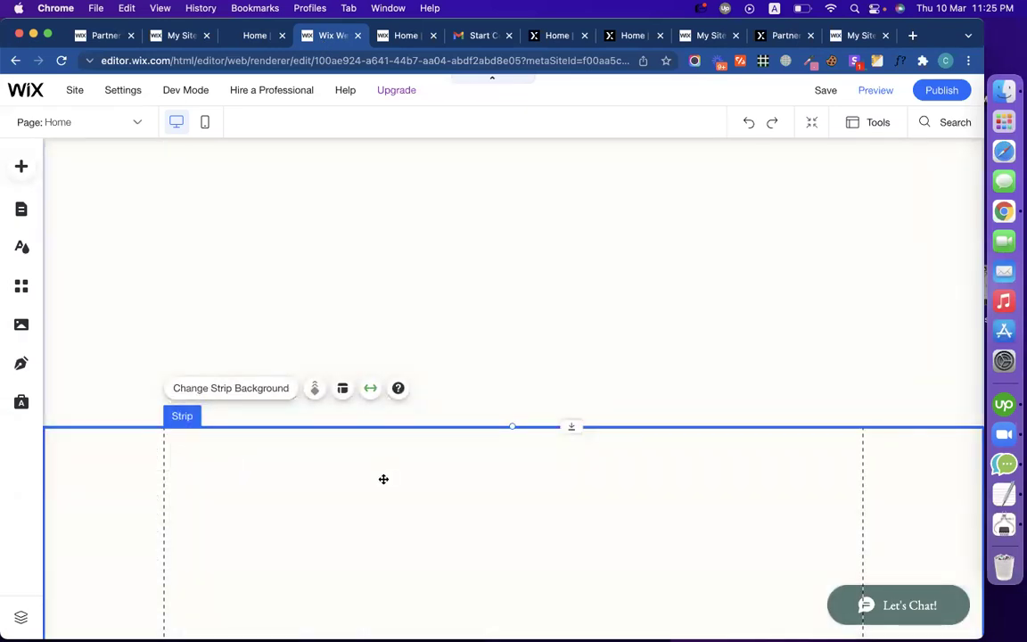
{"action": "key", "text": "Delete"}
{"action": "scroll", "coordinate": [452, 478], "scroll_direction": "down", "scroll_amount": 5}
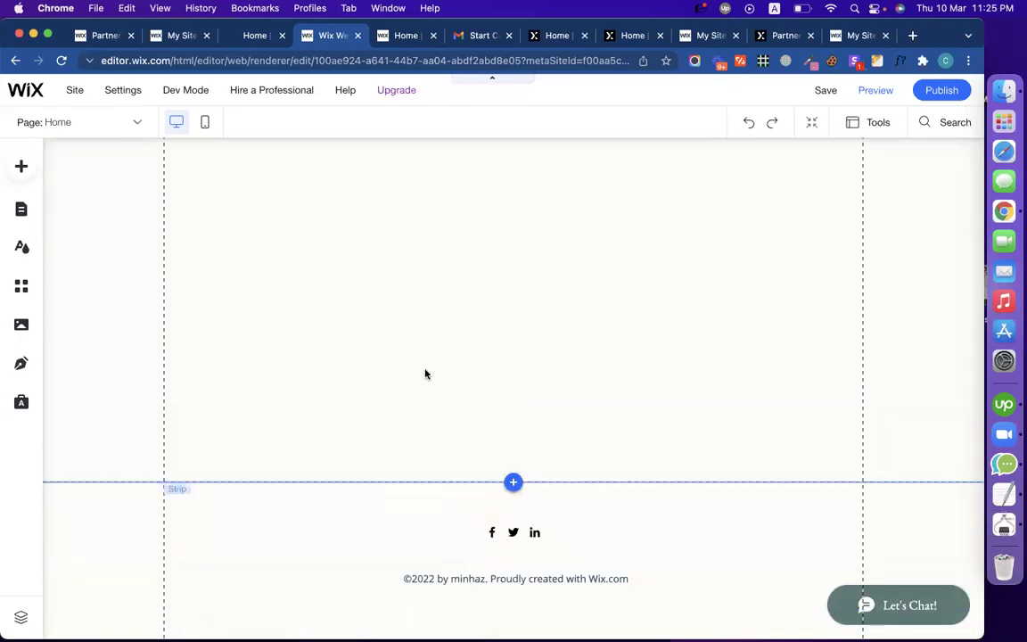
{"action": "scroll", "coordinate": [433, 360], "scroll_direction": "up", "scroll_amount": 3}
{"action": "scroll", "coordinate": [434, 360], "scroll_direction": "up", "scroll_amount": 10}
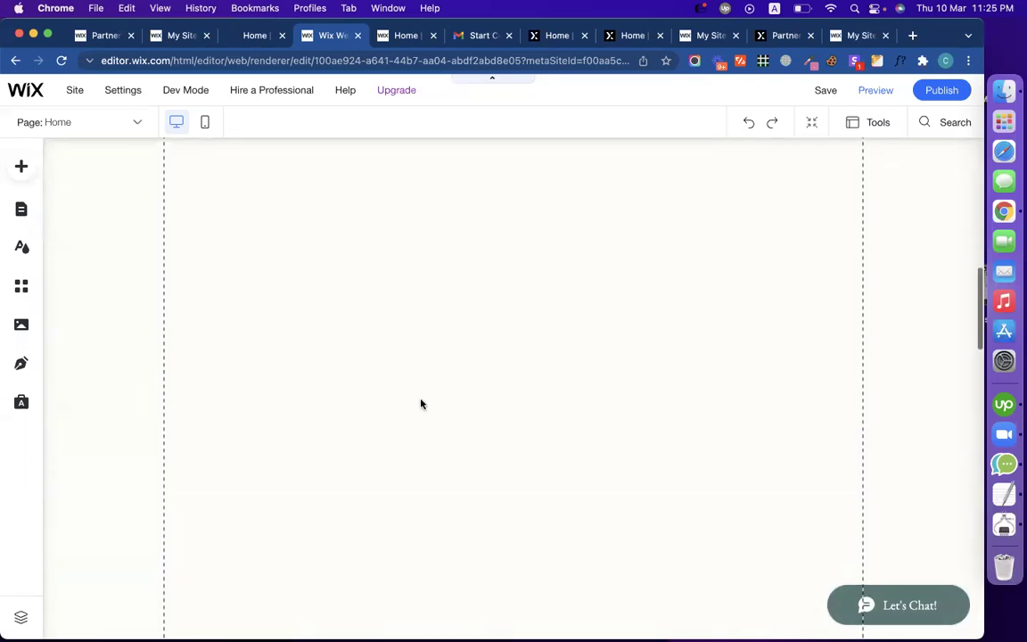
{"action": "scroll", "coordinate": [376, 432], "scroll_direction": "up", "scroll_amount": 2}
{"action": "scroll", "coordinate": [376, 432], "scroll_direction": "down", "scroll_amount": 3}
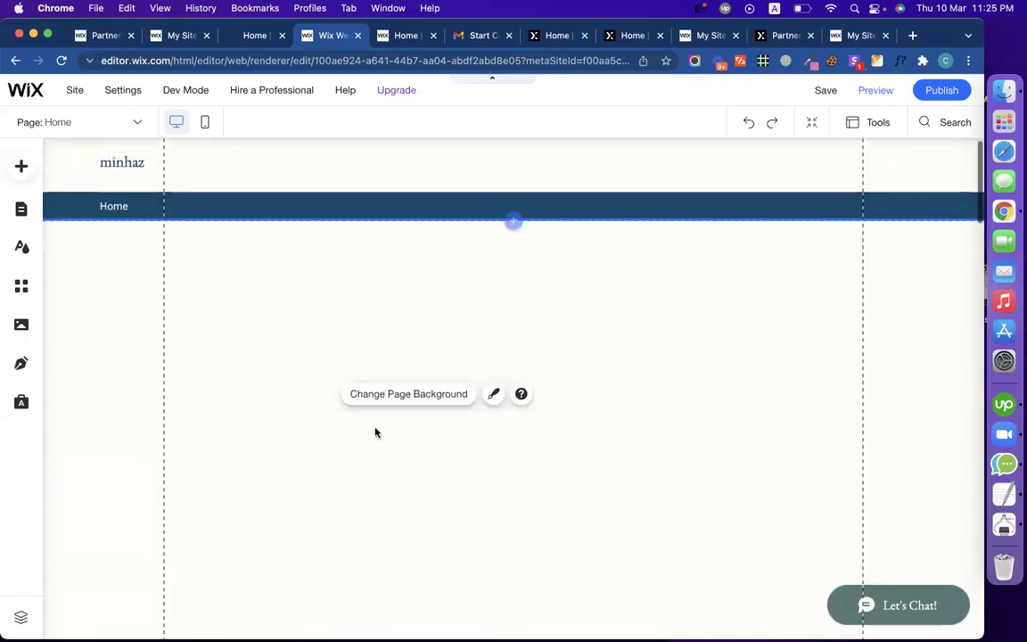
{"action": "scroll", "coordinate": [375, 432], "scroll_direction": "down", "scroll_amount": 5}
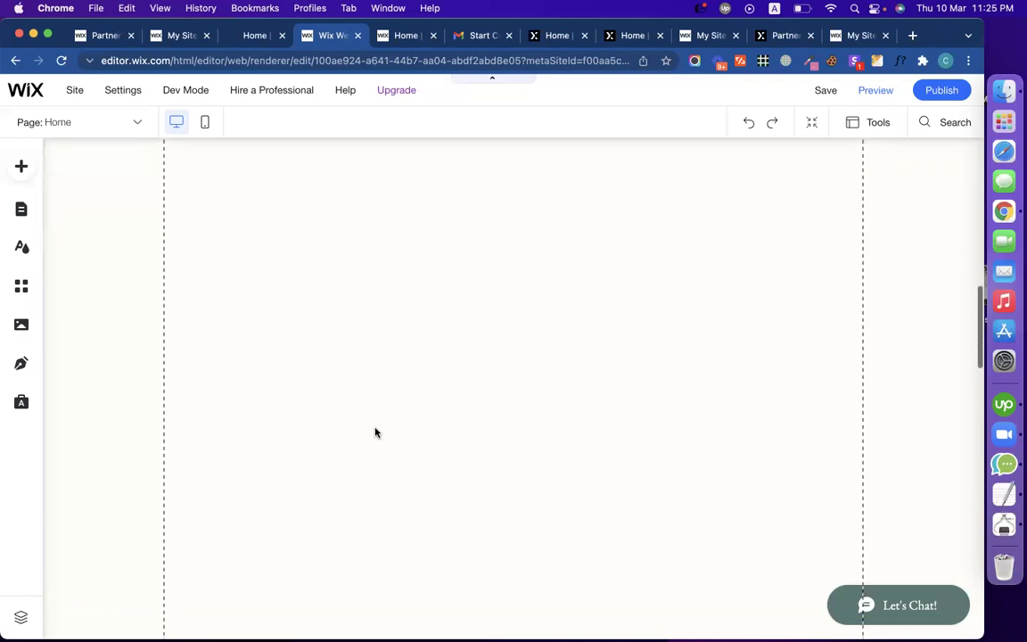
{"action": "scroll", "coordinate": [375, 432], "scroll_direction": "up", "scroll_amount": 5}
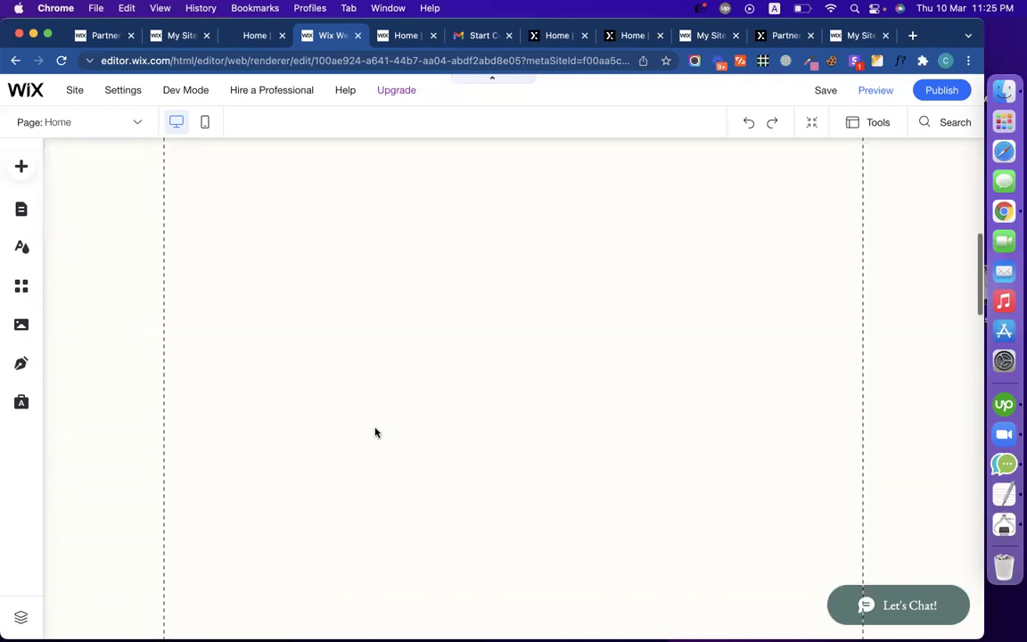
{"action": "scroll", "coordinate": [375, 433], "scroll_direction": "up", "scroll_amount": 1}
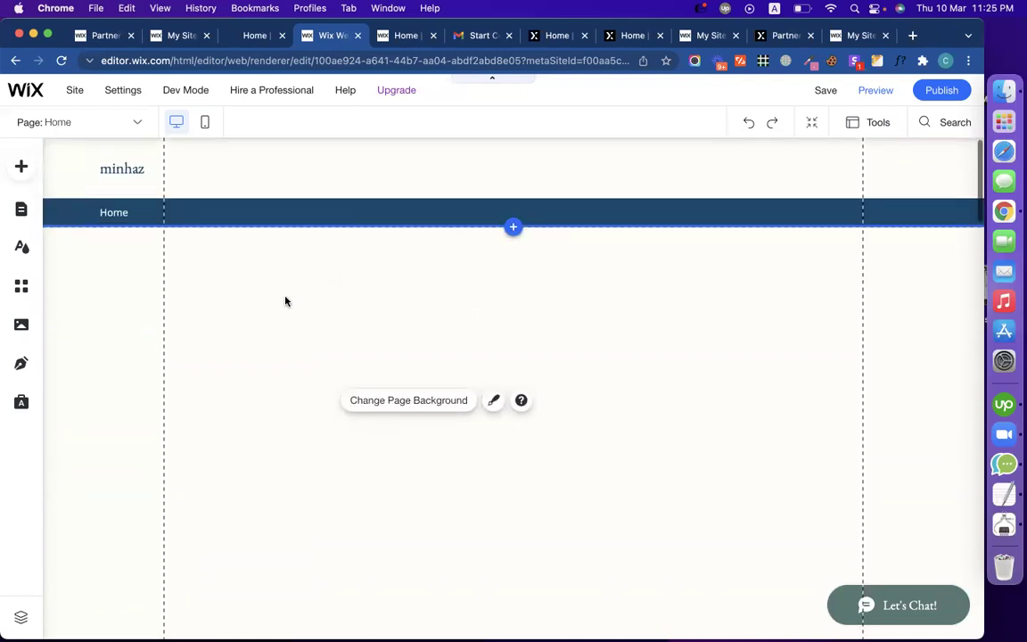
{"action": "left_click", "coordinate": [255, 40]}
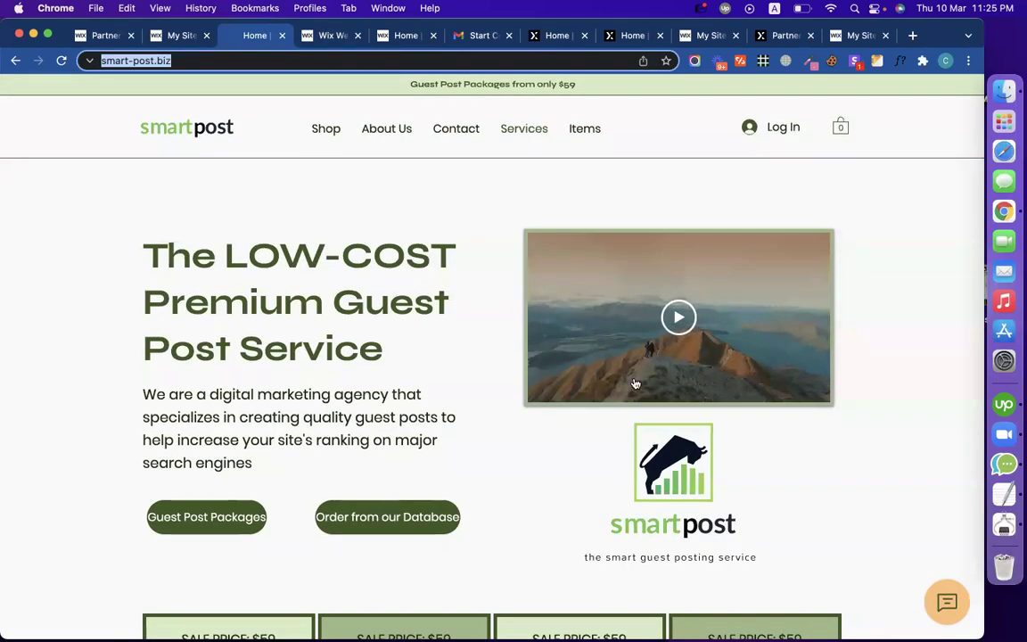
{"action": "left_click", "coordinate": [663, 326]}
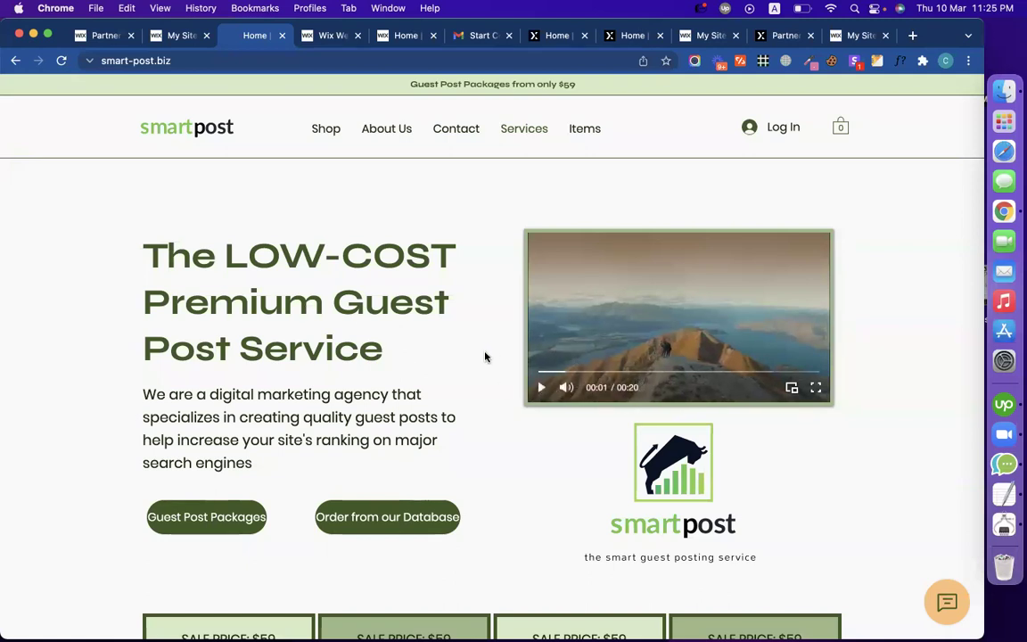
{"action": "left_click_drag", "start_coordinate": [417, 353], "coordinate": [166, 256]}
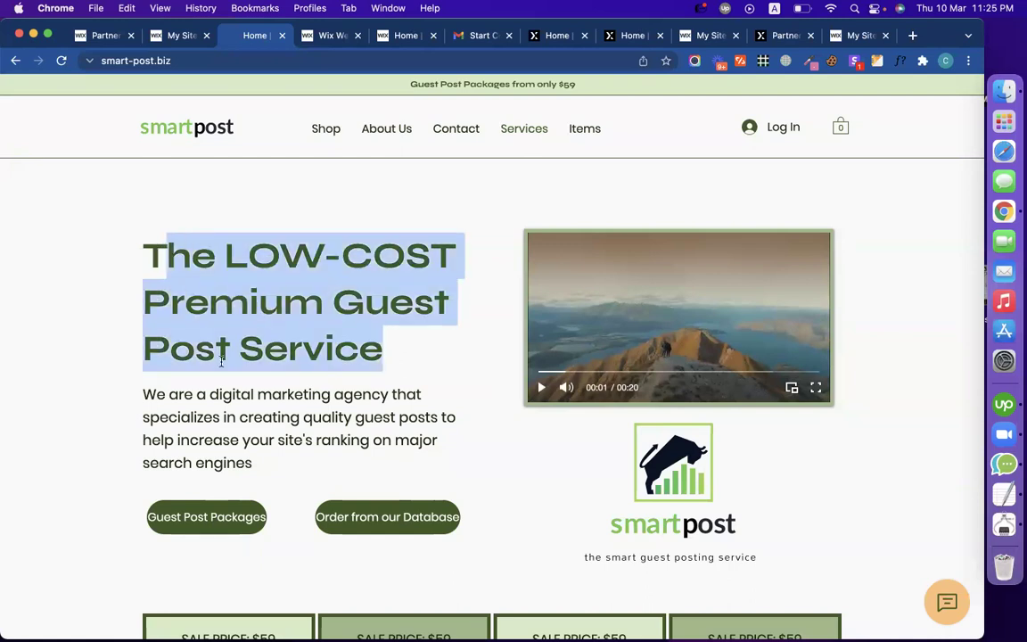
{"action": "left_click", "coordinate": [312, 356]}
{"action": "left_click", "coordinate": [328, 36]}
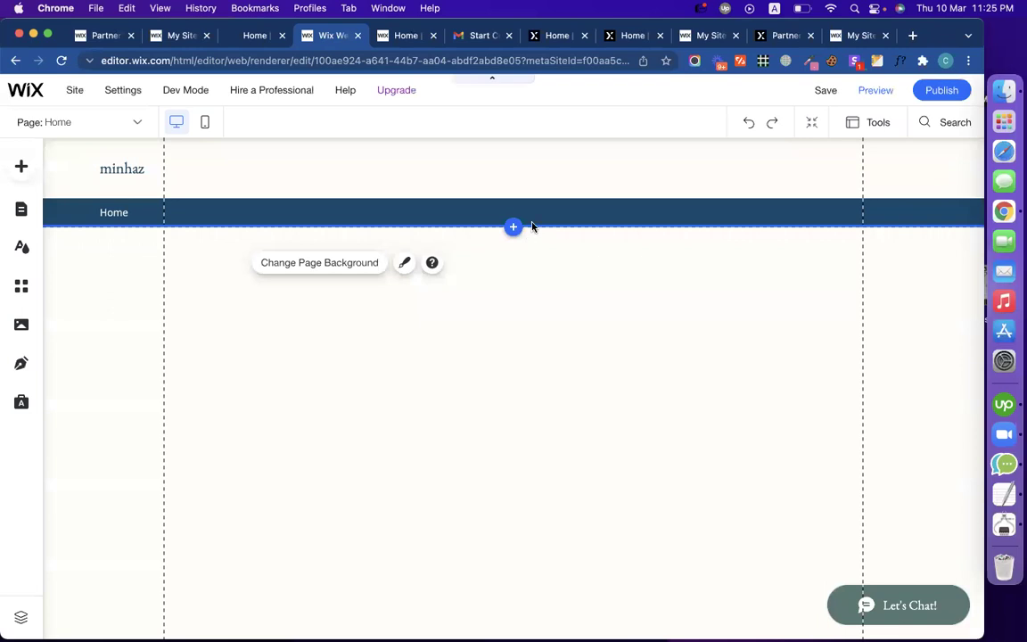
Step: Add the About Us design from the Featured strip catalogue below the header
{"action": "left_click", "coordinate": [514, 227]}
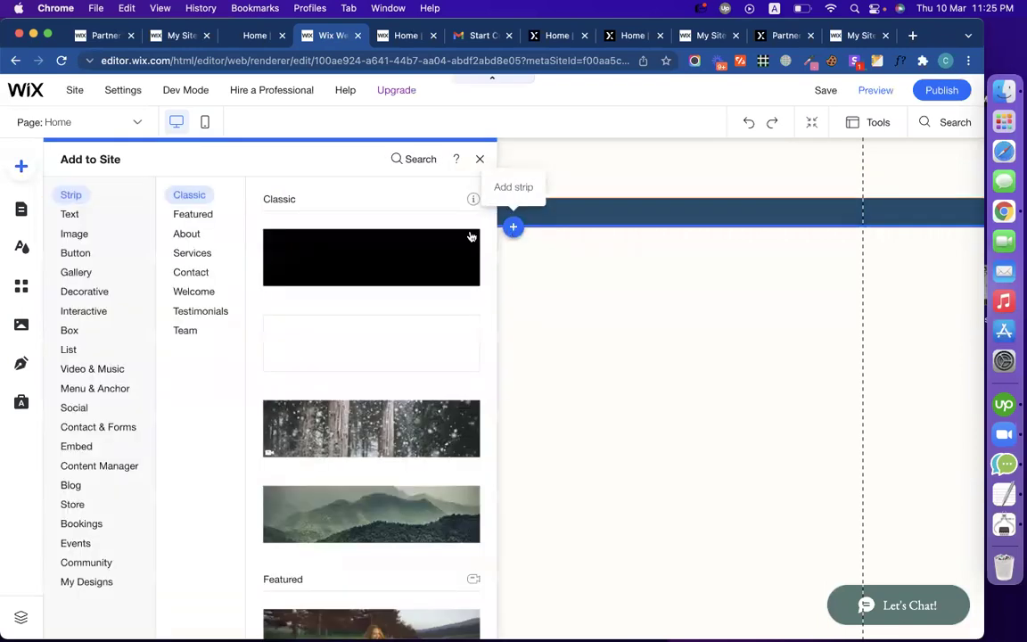
{"action": "left_click", "coordinate": [198, 215]}
{"action": "scroll", "coordinate": [346, 337], "scroll_direction": "down", "scroll_amount": 2}
{"action": "scroll", "coordinate": [346, 337], "scroll_direction": "down", "scroll_amount": 6}
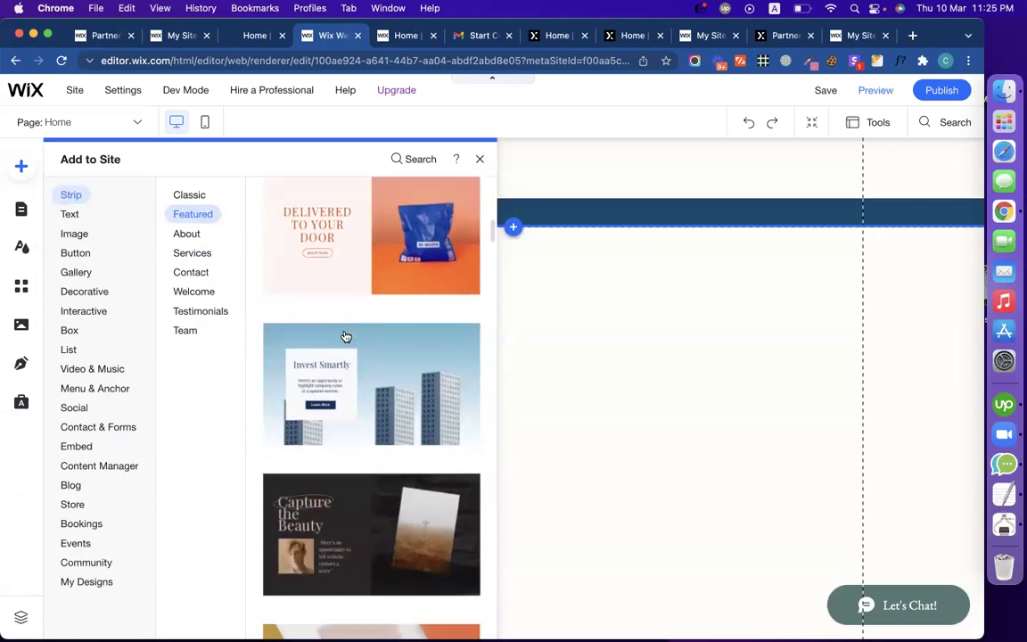
{"action": "scroll", "coordinate": [346, 337], "scroll_direction": "up", "scroll_amount": 10}
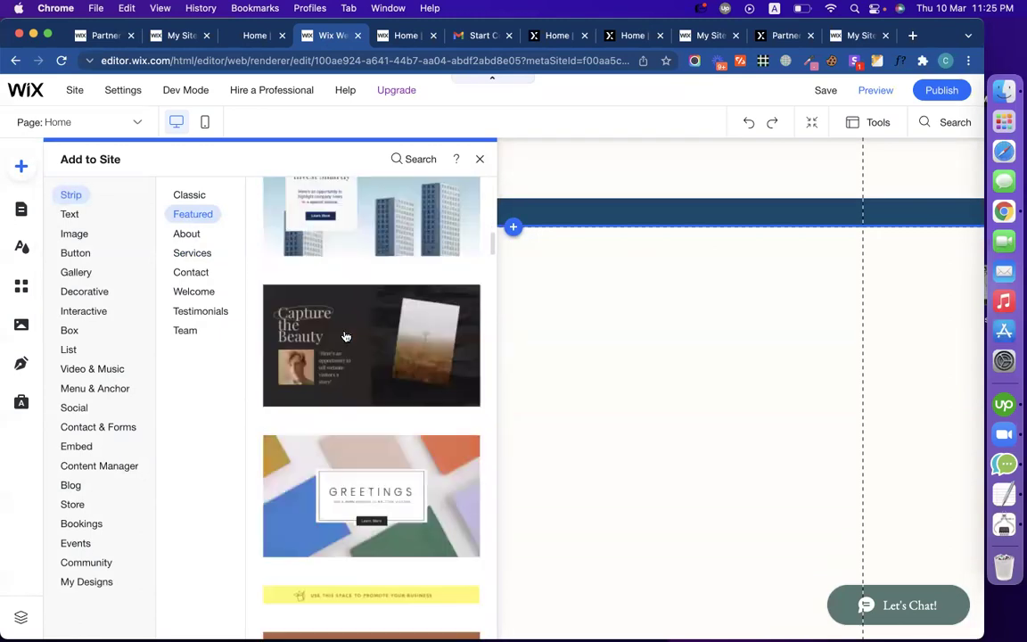
{"action": "scroll", "coordinate": [354, 415], "scroll_direction": "down", "scroll_amount": 6}
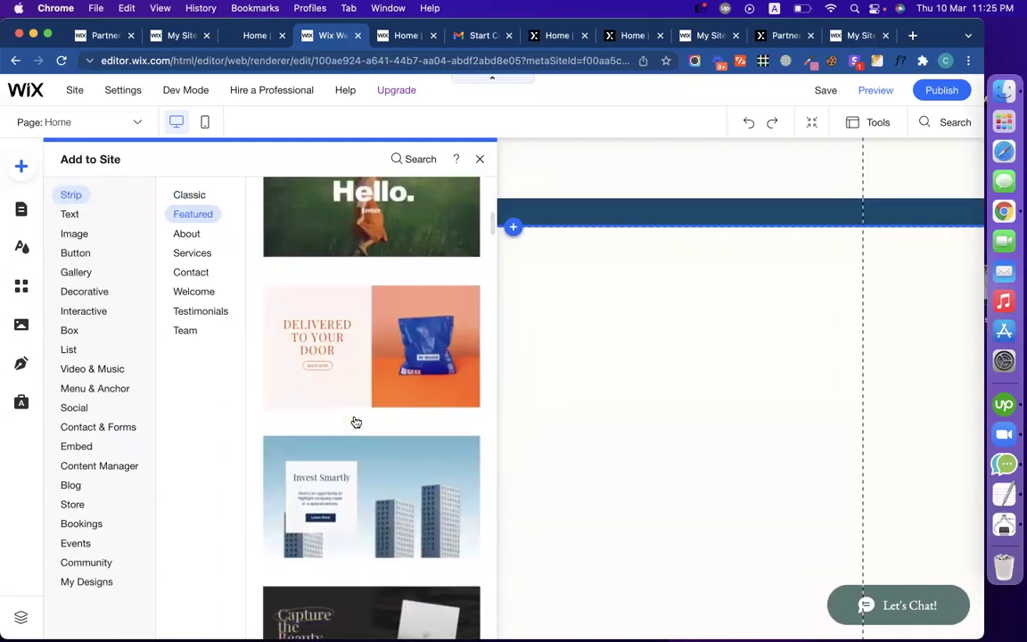
{"action": "scroll", "coordinate": [356, 421], "scroll_direction": "down", "scroll_amount": 8}
{"action": "scroll", "coordinate": [356, 422], "scroll_direction": "down", "scroll_amount": 8}
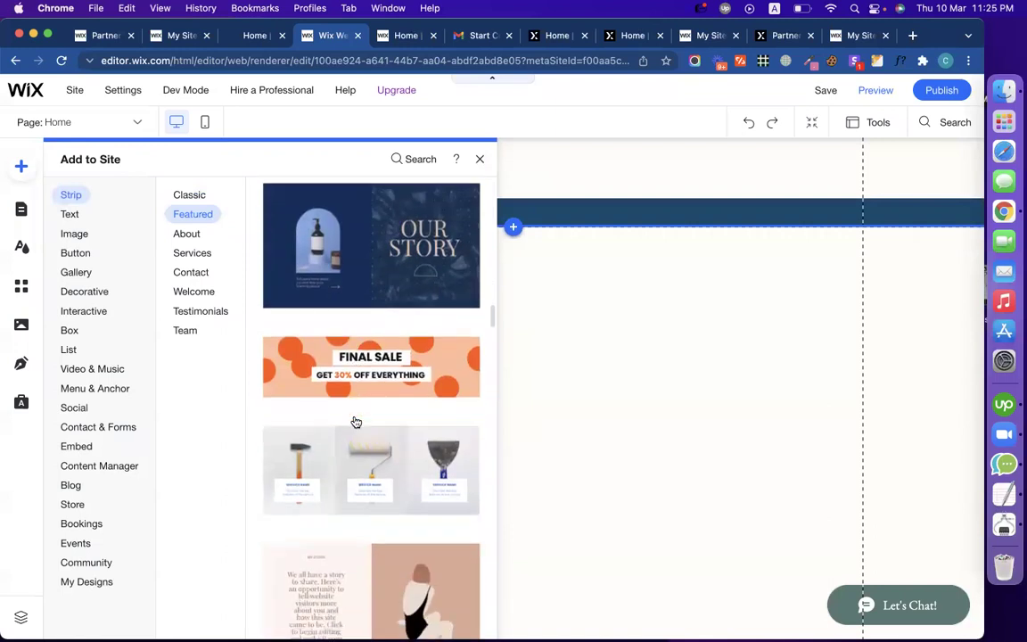
{"action": "scroll", "coordinate": [356, 421], "scroll_direction": "down", "scroll_amount": 8}
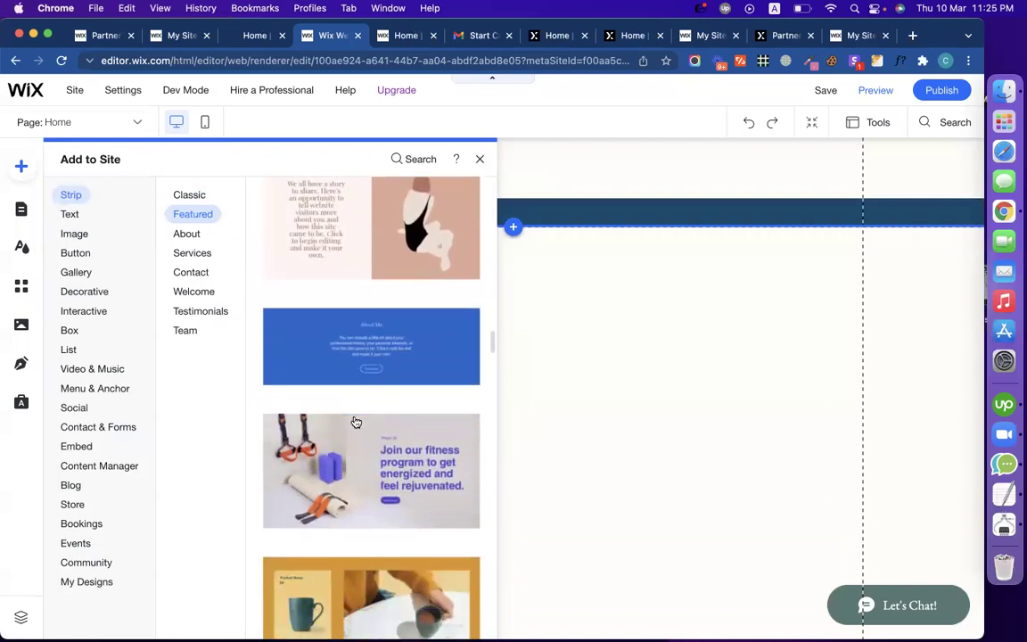
{"action": "scroll", "coordinate": [356, 422], "scroll_direction": "down", "scroll_amount": 8}
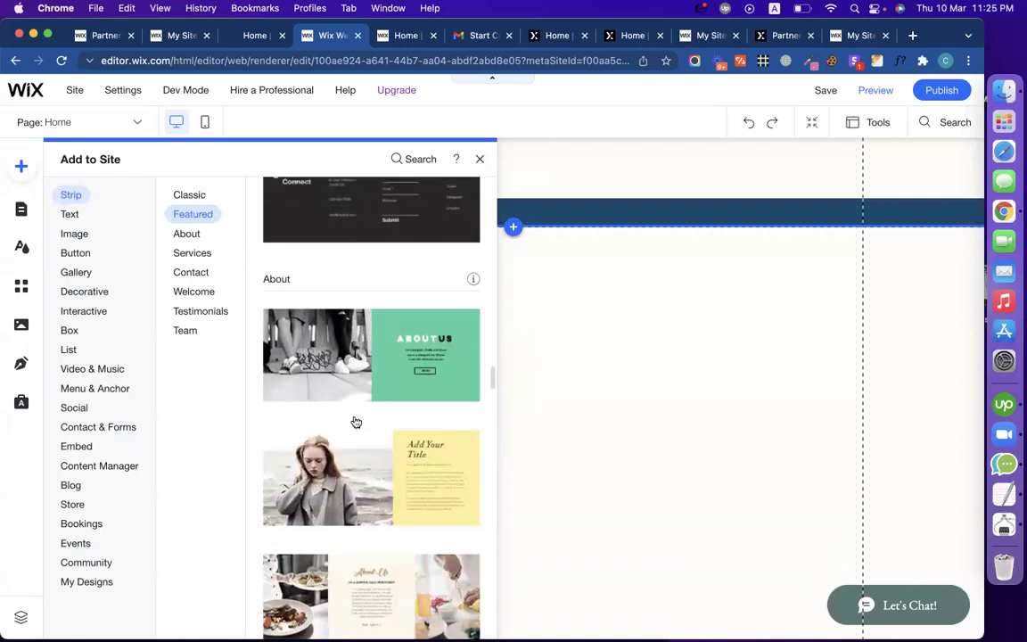
{"action": "left_click", "coordinate": [355, 359]}
{"action": "scroll", "coordinate": [520, 522], "scroll_direction": "down", "scroll_amount": 8}
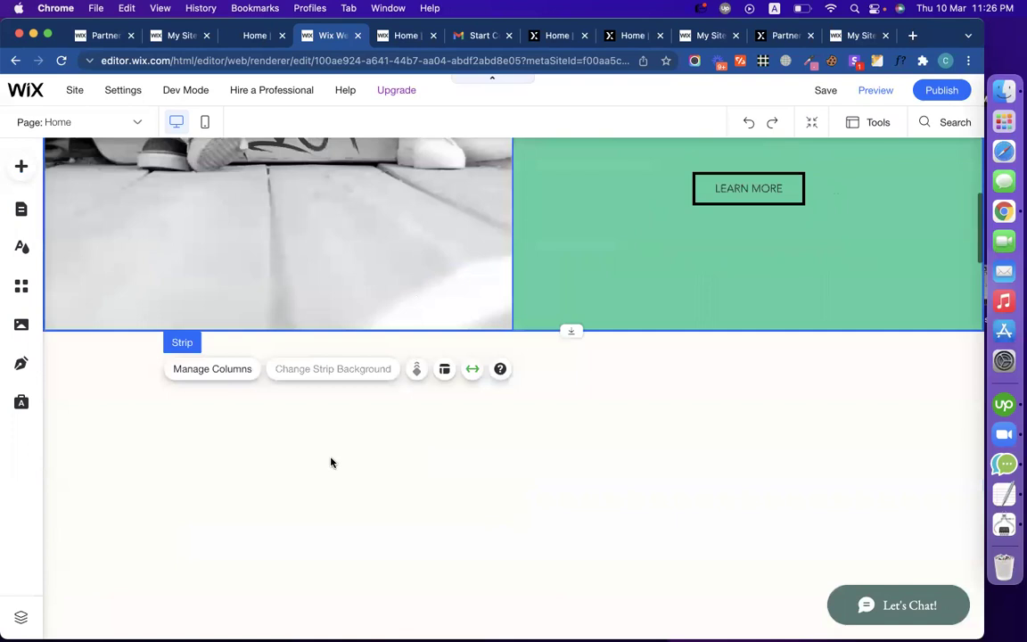
{"action": "left_click", "coordinate": [254, 490]}
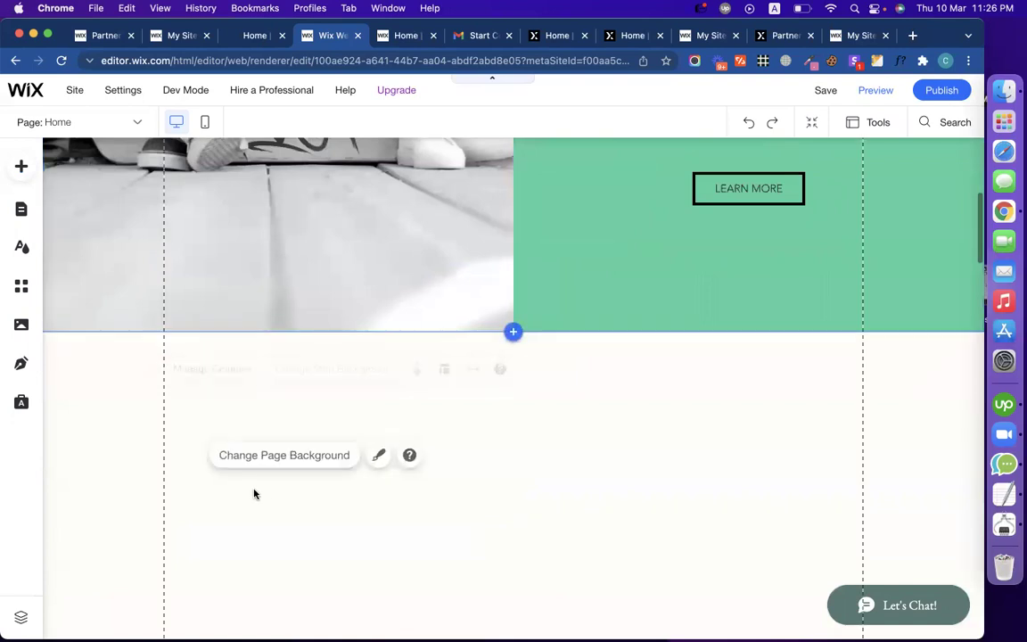
{"action": "scroll", "coordinate": [92, 447], "scroll_direction": "down", "scroll_amount": 5}
{"action": "scroll", "coordinate": [92, 447], "scroll_direction": "down", "scroll_amount": 5}
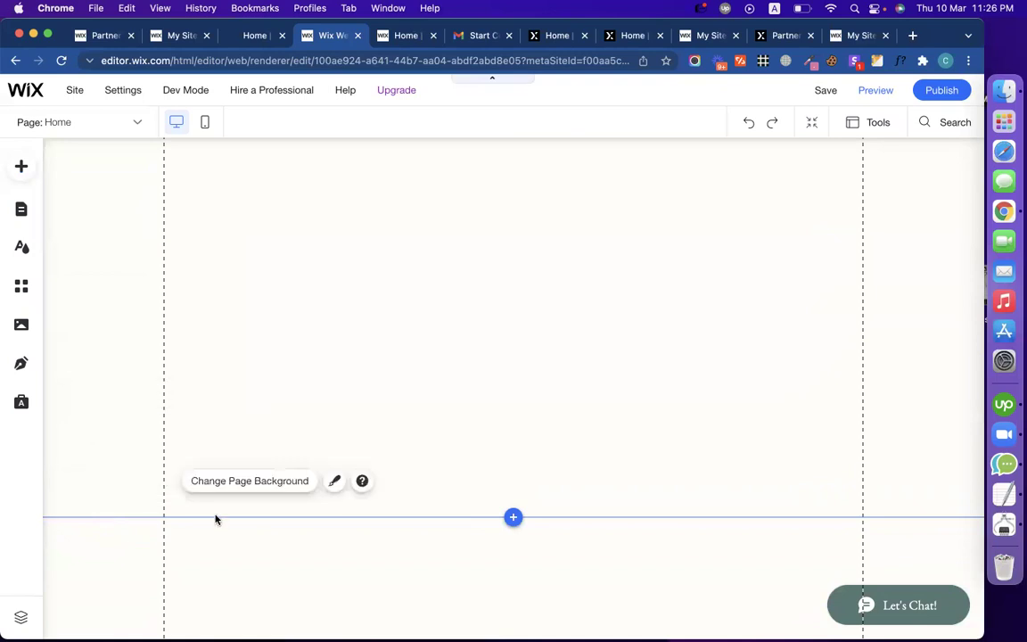
{"action": "scroll", "coordinate": [294, 393], "scroll_direction": "down", "scroll_amount": 5}
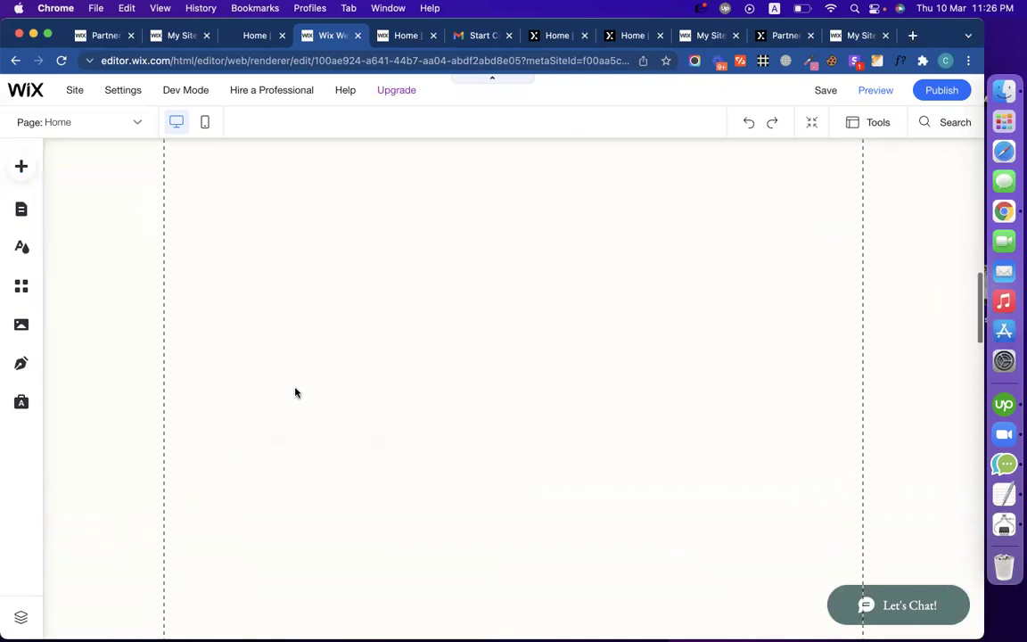
{"action": "scroll", "coordinate": [295, 392], "scroll_direction": "up", "scroll_amount": 10}
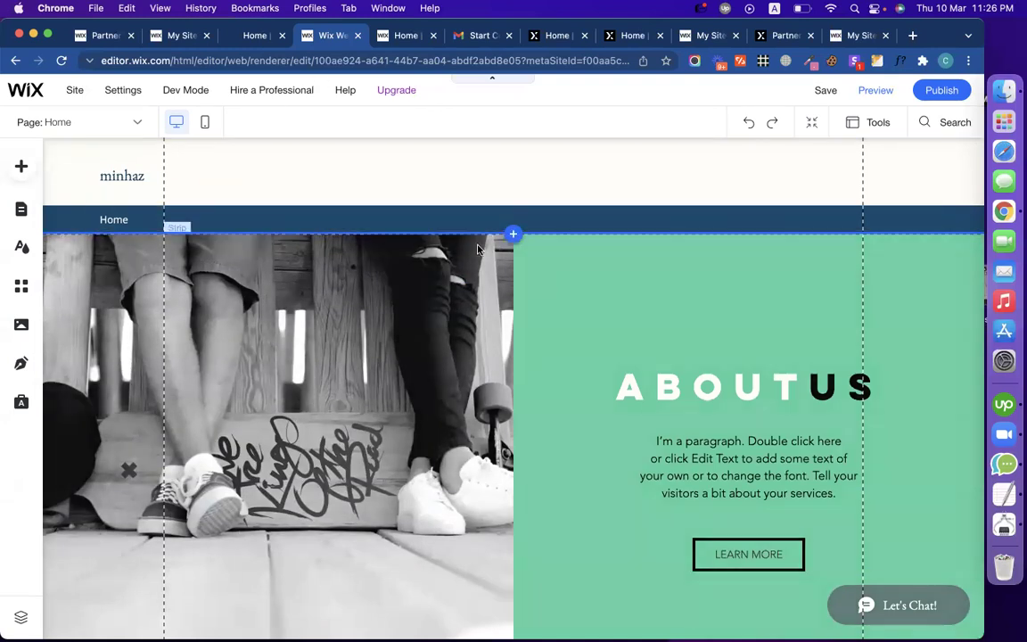
{"action": "left_click", "coordinate": [246, 47]}
{"action": "left_click_drag", "start_coordinate": [140, 257], "coordinate": [372, 344]}
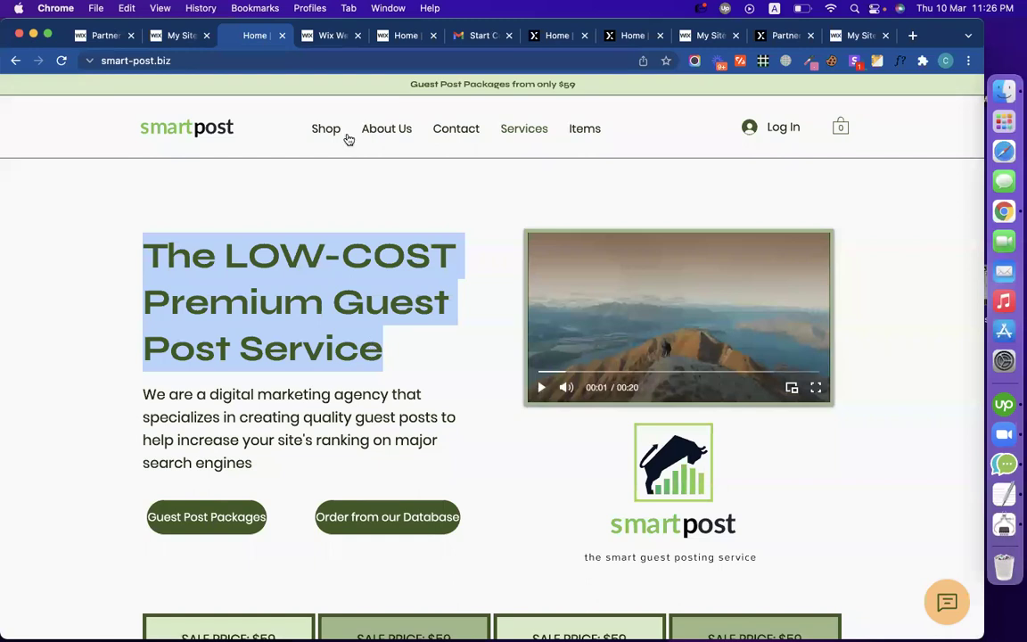
{"action": "left_click", "coordinate": [335, 38]}
Step: Replace the ABOUT US heading with 'The LOW-COST Premium Guest Post Service'
{"action": "left_click", "coordinate": [710, 380]}
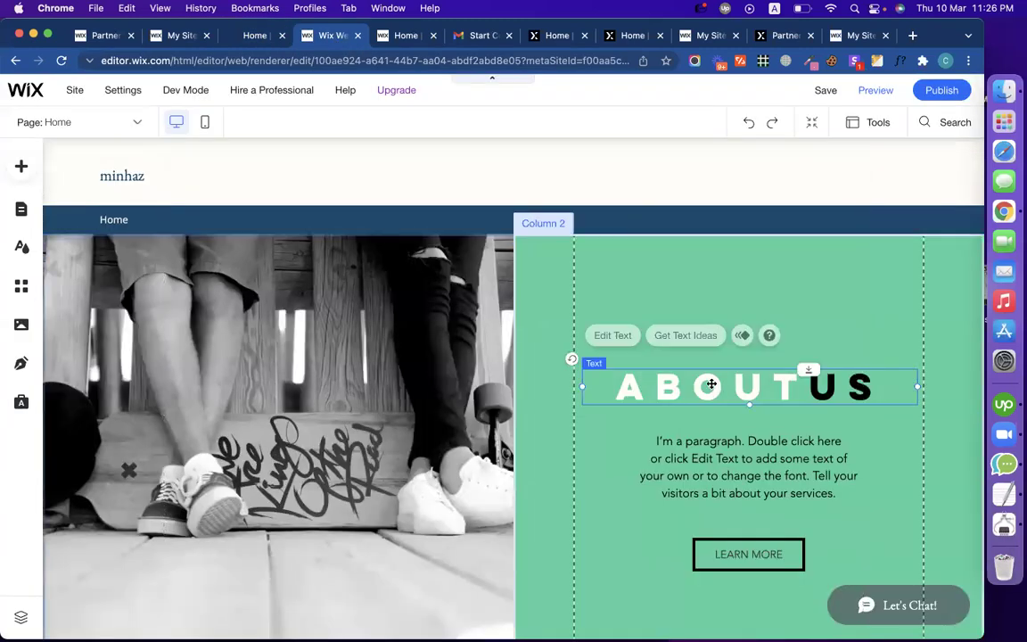
{"action": "double_click", "coordinate": [710, 383]}
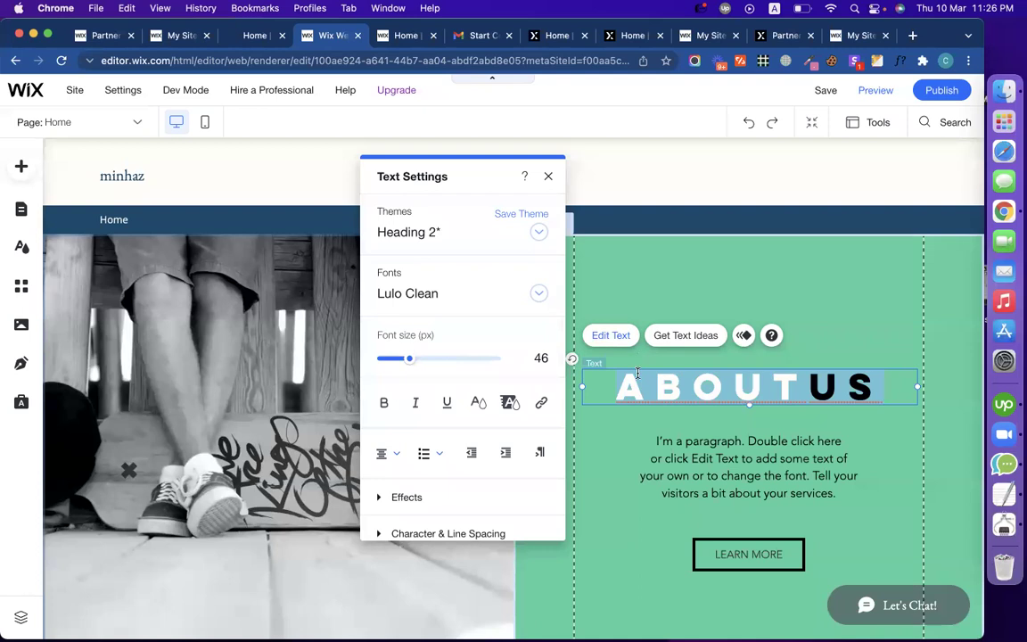
{"action": "type", "text": "THE LOW-COST PREMIUM GUEST POST SERVICE"}
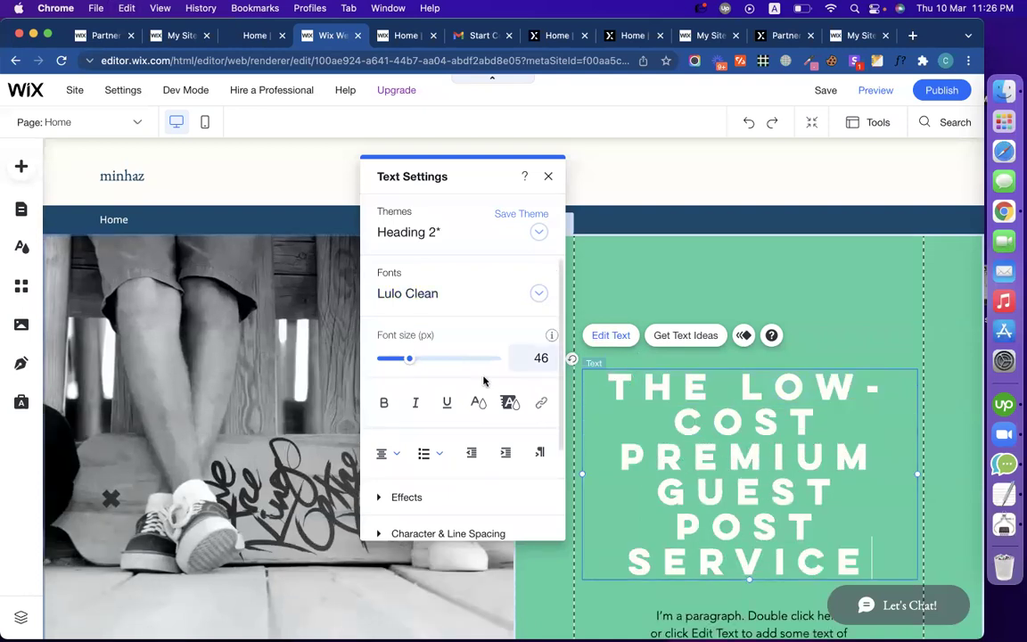
{"action": "scroll", "coordinate": [458, 419], "scroll_direction": "down", "scroll_amount": 3}
{"action": "scroll", "coordinate": [457, 423], "scroll_direction": "up", "scroll_amount": 3}
Step: Browse the font list and apply Janna to the heading
{"action": "left_click", "coordinate": [536, 294]}
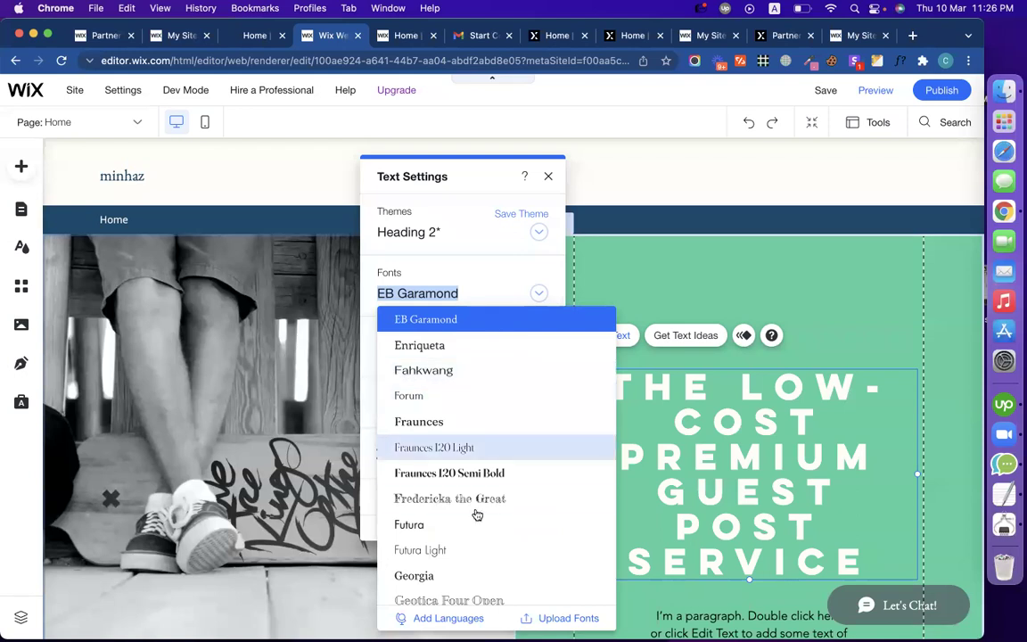
{"action": "scroll", "coordinate": [476, 514], "scroll_direction": "down", "scroll_amount": 3}
{"action": "scroll", "coordinate": [477, 515], "scroll_direction": "down", "scroll_amount": 5}
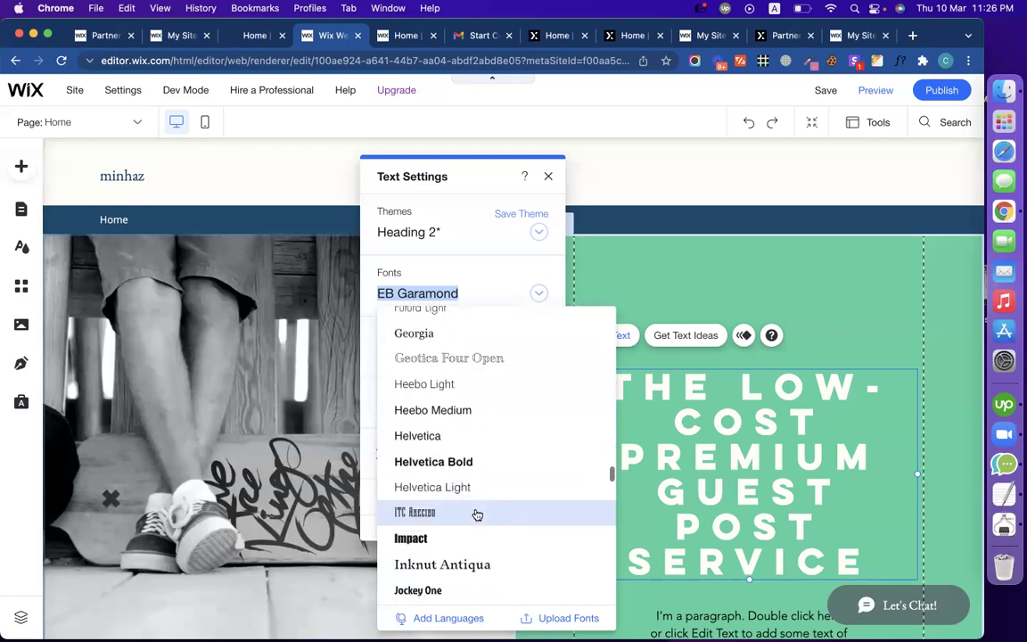
{"action": "scroll", "coordinate": [477, 514], "scroll_direction": "down", "scroll_amount": 5}
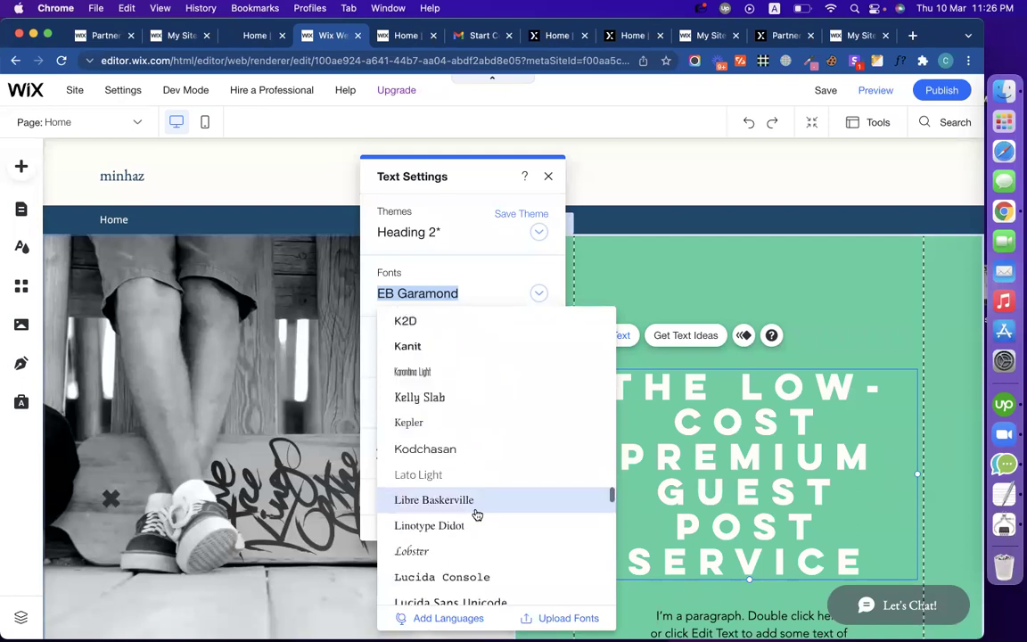
{"action": "scroll", "coordinate": [477, 514], "scroll_direction": "up", "scroll_amount": 20}
{"action": "scroll", "coordinate": [474, 504], "scroll_direction": "up", "scroll_amount": 20}
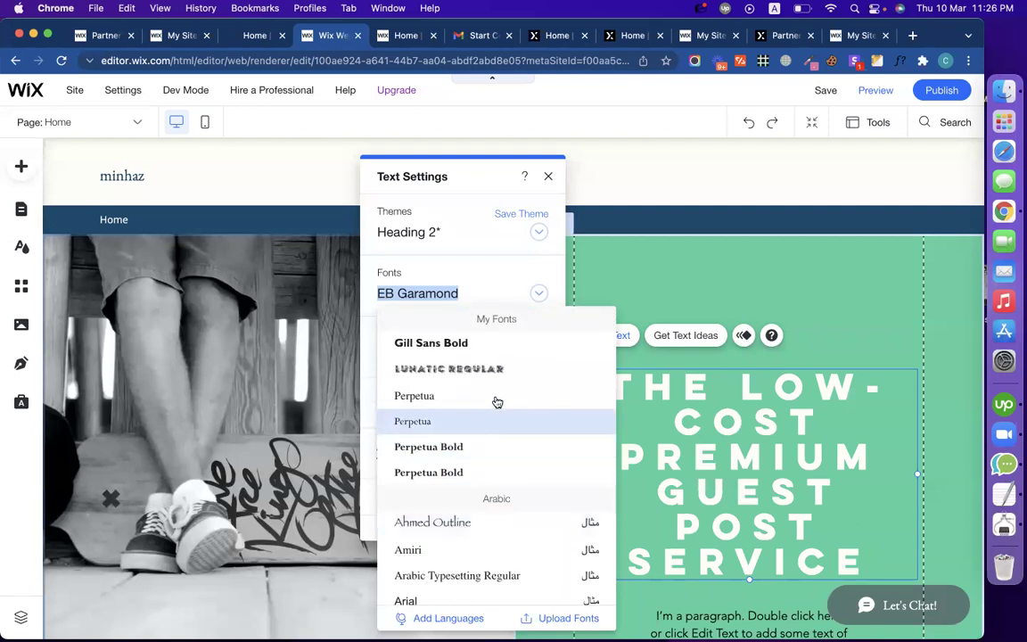
{"action": "scroll", "coordinate": [489, 409], "scroll_direction": "down", "scroll_amount": 1}
{"action": "scroll", "coordinate": [491, 408], "scroll_direction": "down", "scroll_amount": 5}
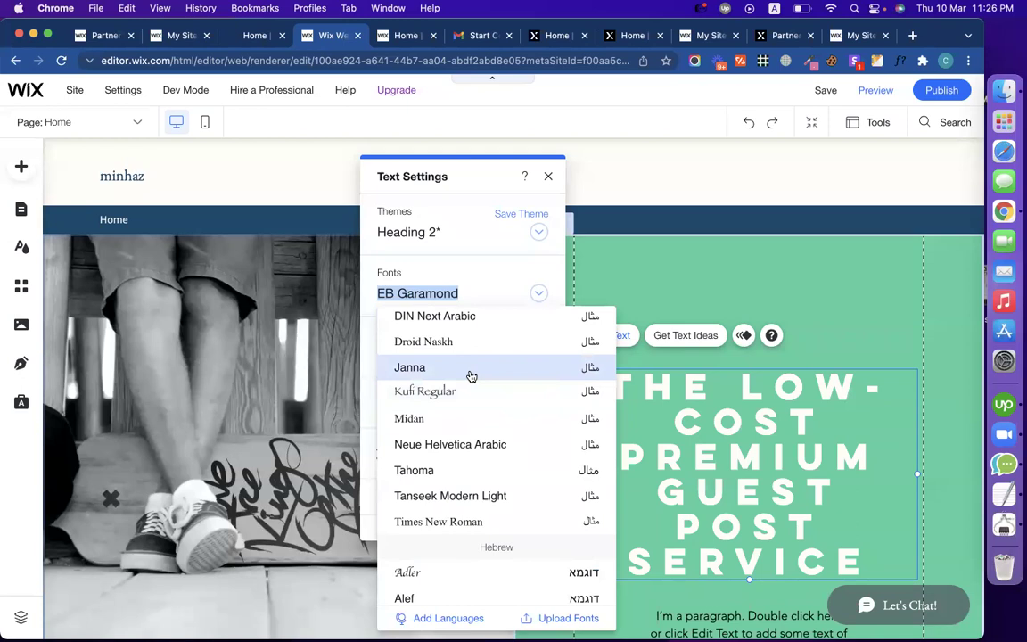
{"action": "left_click", "coordinate": [471, 373]}
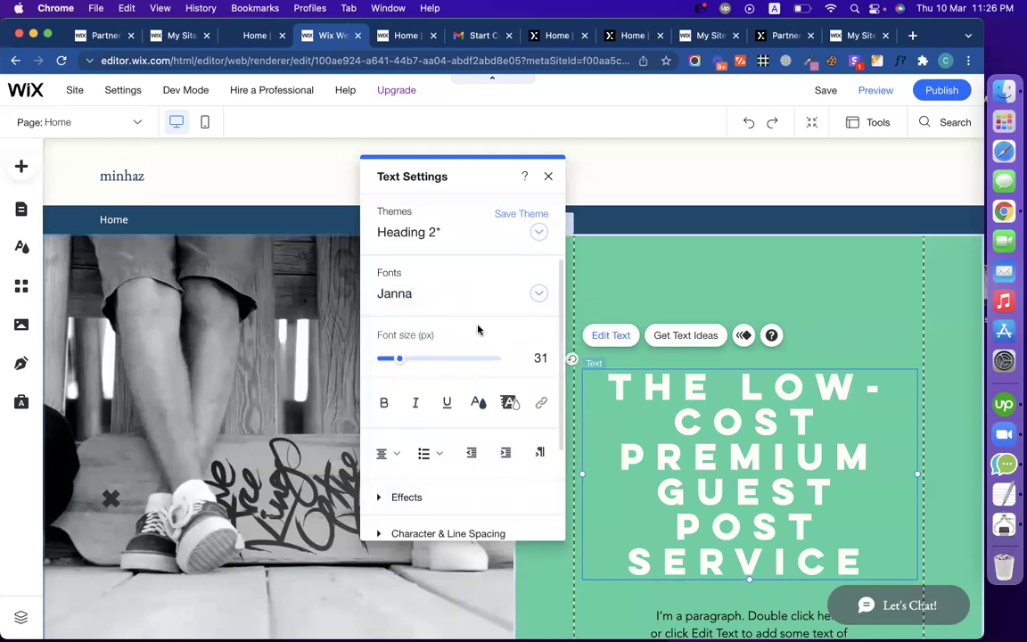
Step: Try the Heading 1 theme, then restyle the heading with Heading 2
{"action": "left_click", "coordinate": [539, 232]}
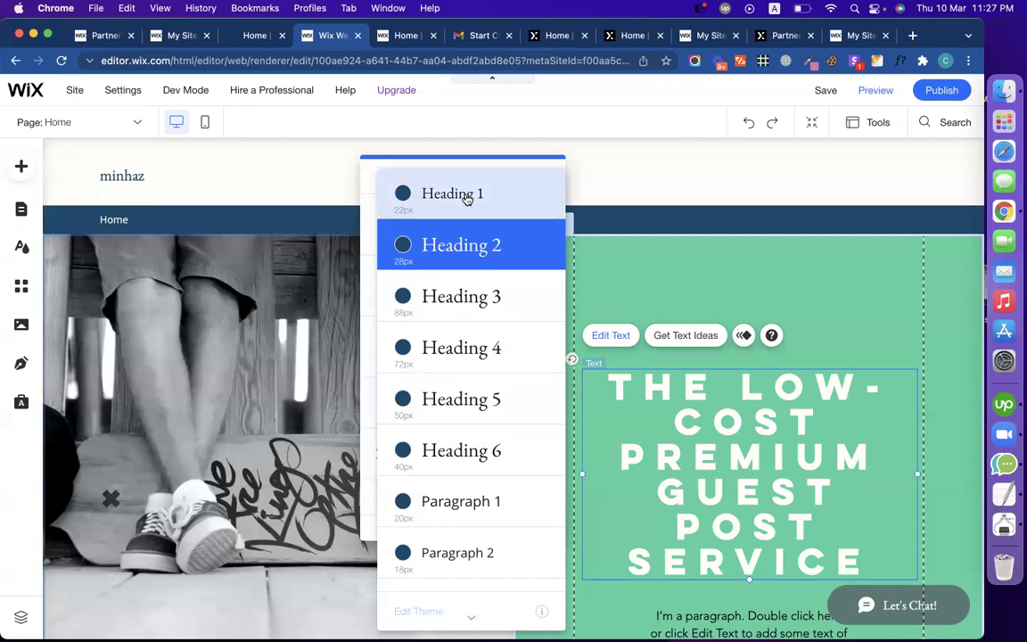
{"action": "left_click", "coordinate": [466, 199]}
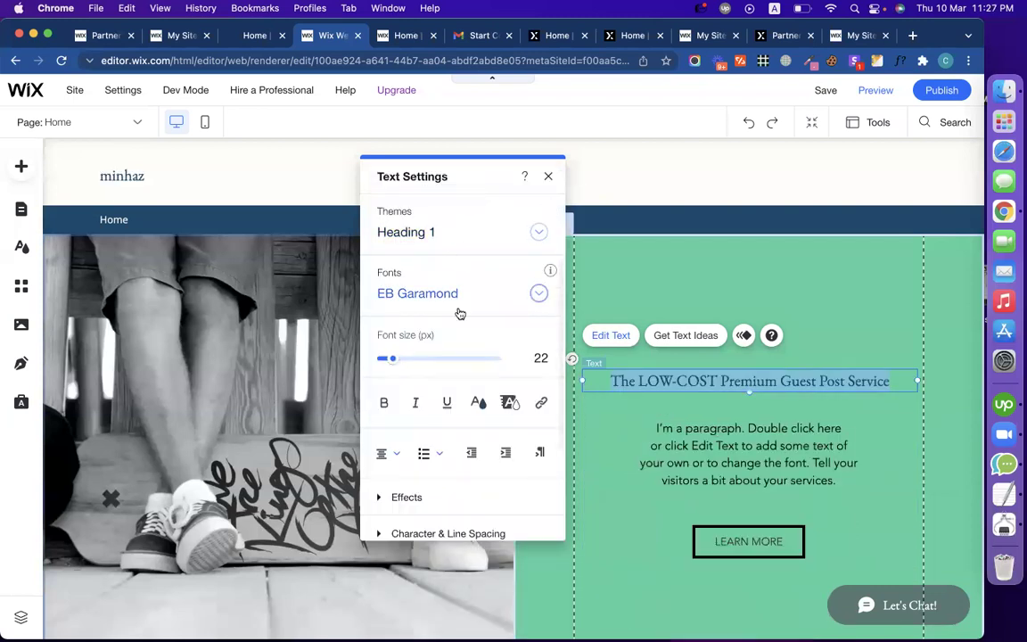
{"action": "left_click", "coordinate": [434, 234]}
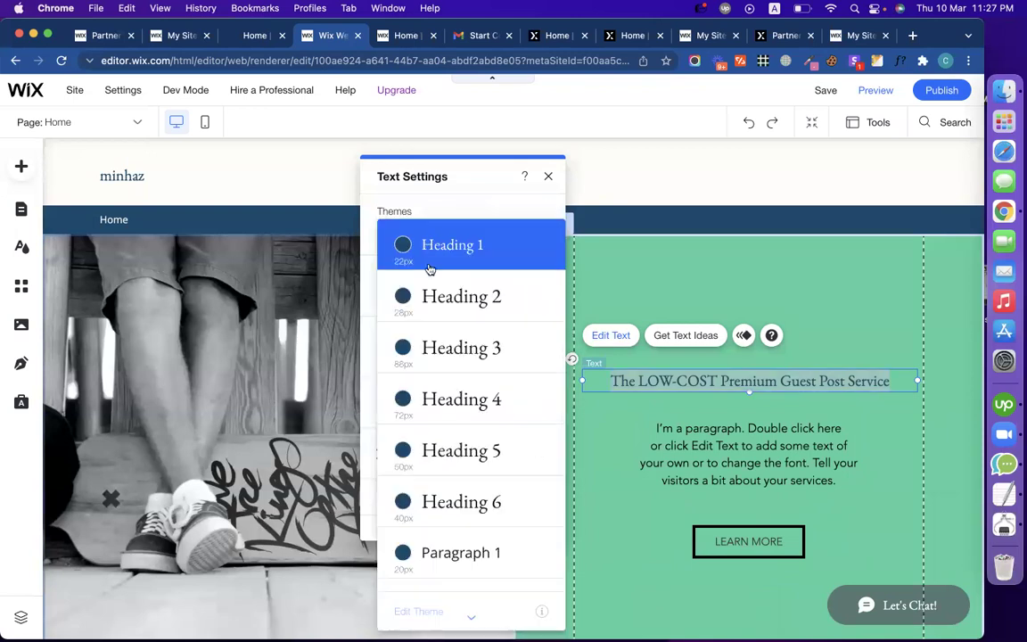
{"action": "left_click", "coordinate": [429, 296]}
{"action": "scroll", "coordinate": [445, 429], "scroll_direction": "down", "scroll_amount": 3}
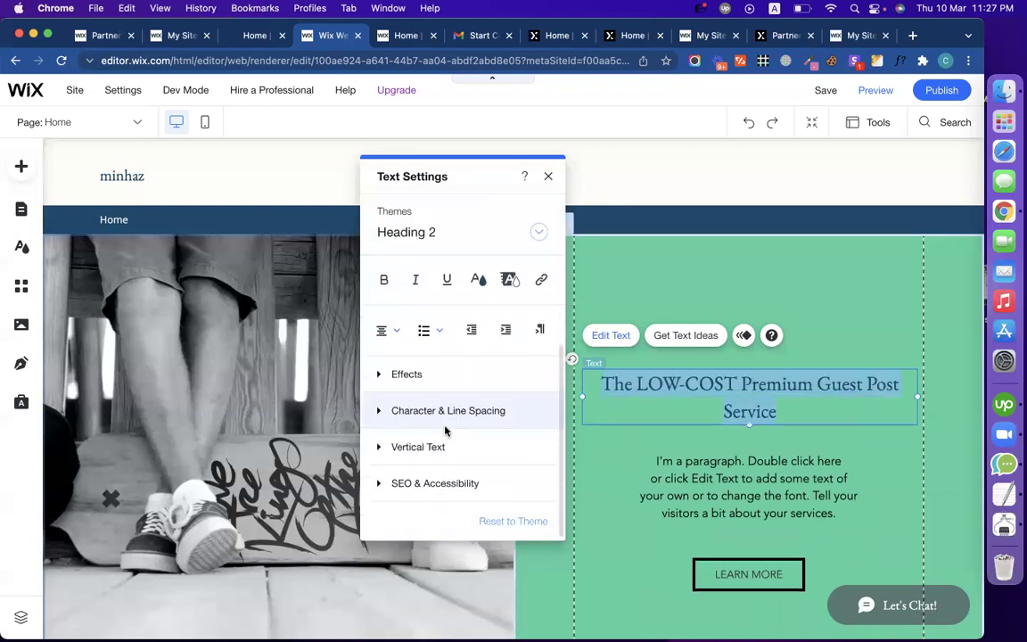
{"action": "scroll", "coordinate": [447, 435], "scroll_direction": "up", "scroll_amount": 3}
{"action": "scroll", "coordinate": [446, 435], "scroll_direction": "down", "scroll_amount": 3}
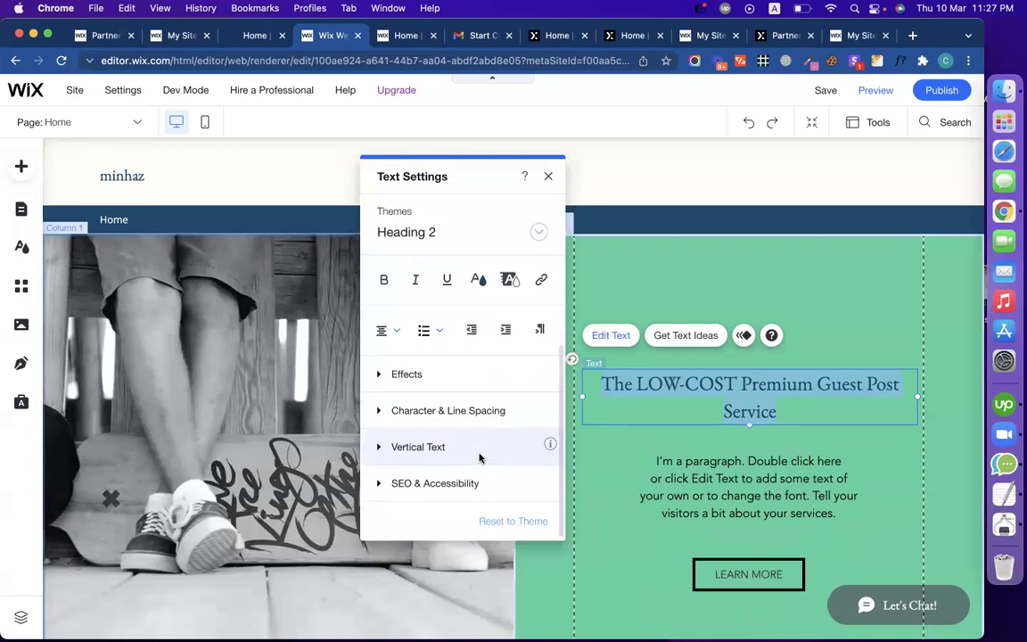
{"action": "scroll", "coordinate": [481, 456], "scroll_direction": "up", "scroll_amount": 3}
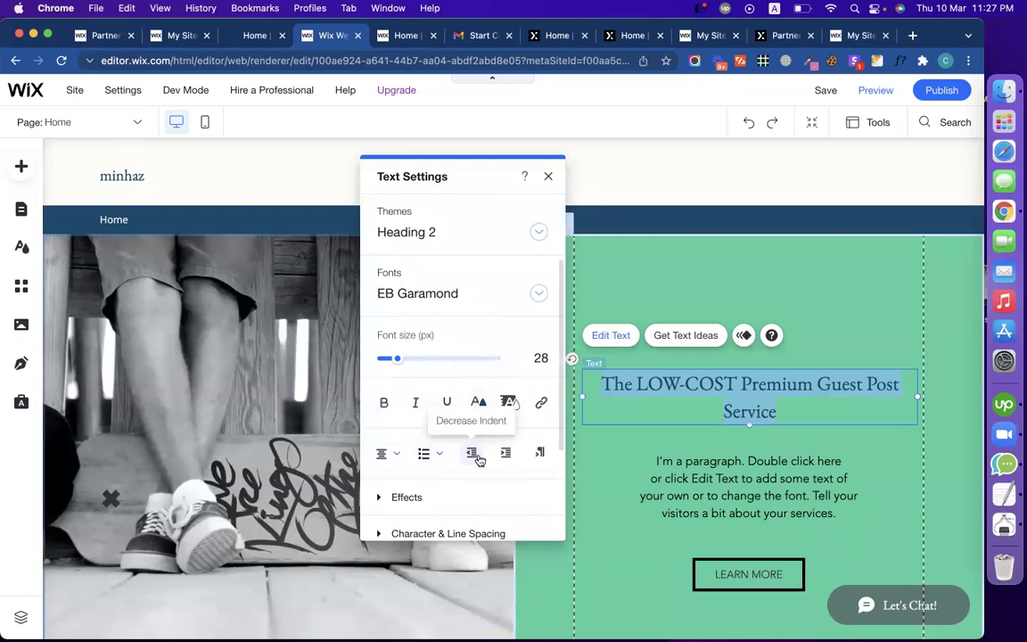
{"action": "scroll", "coordinate": [393, 456], "scroll_direction": "down", "scroll_amount": 1}
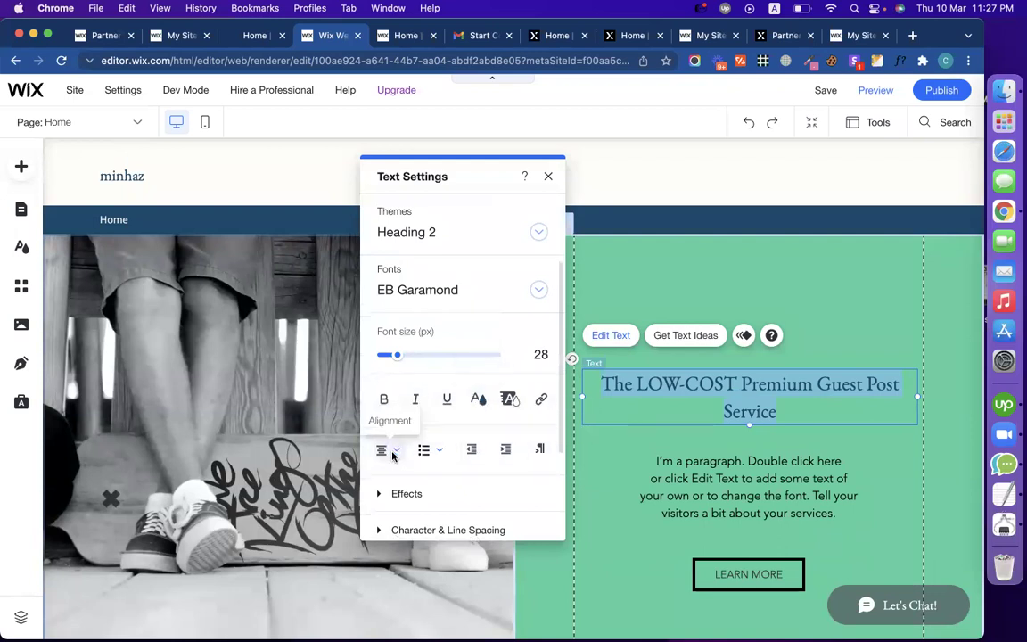
{"action": "scroll", "coordinate": [393, 456], "scroll_direction": "down", "scroll_amount": 3}
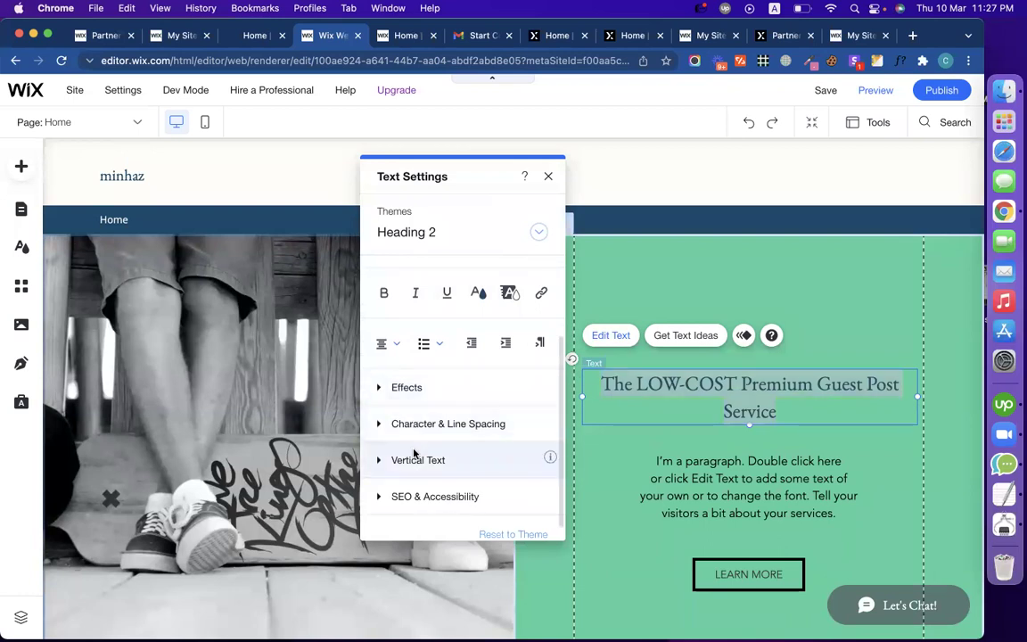
Step: Raise the heading's character spacing to 0.05 and font size to 41 px
{"action": "left_click", "coordinate": [406, 459]}
{"action": "left_click", "coordinate": [425, 356]}
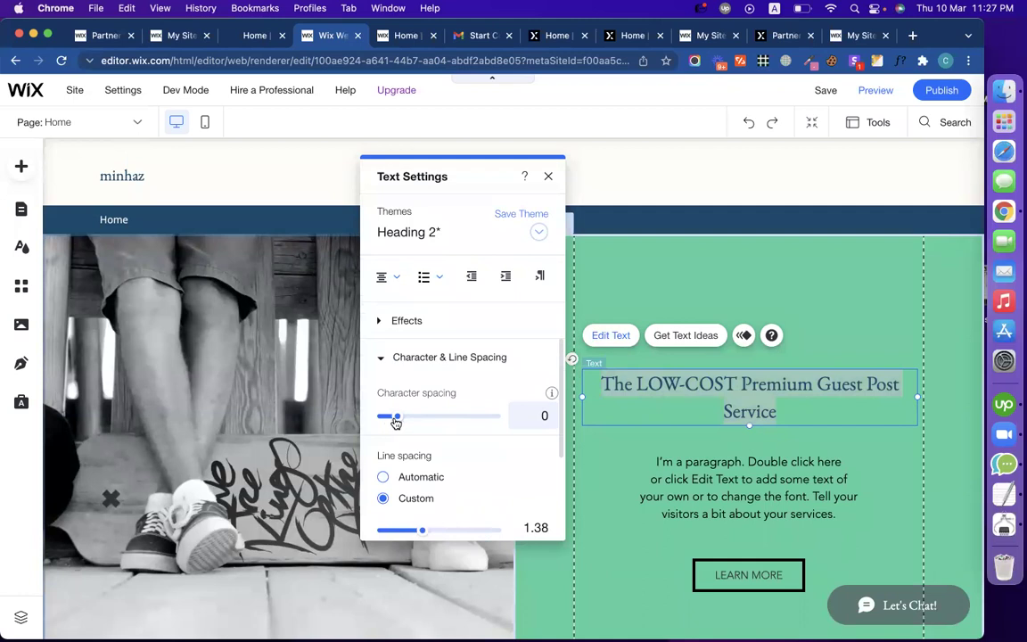
{"action": "left_click_drag", "start_coordinate": [402, 423], "coordinate": [404, 423]}
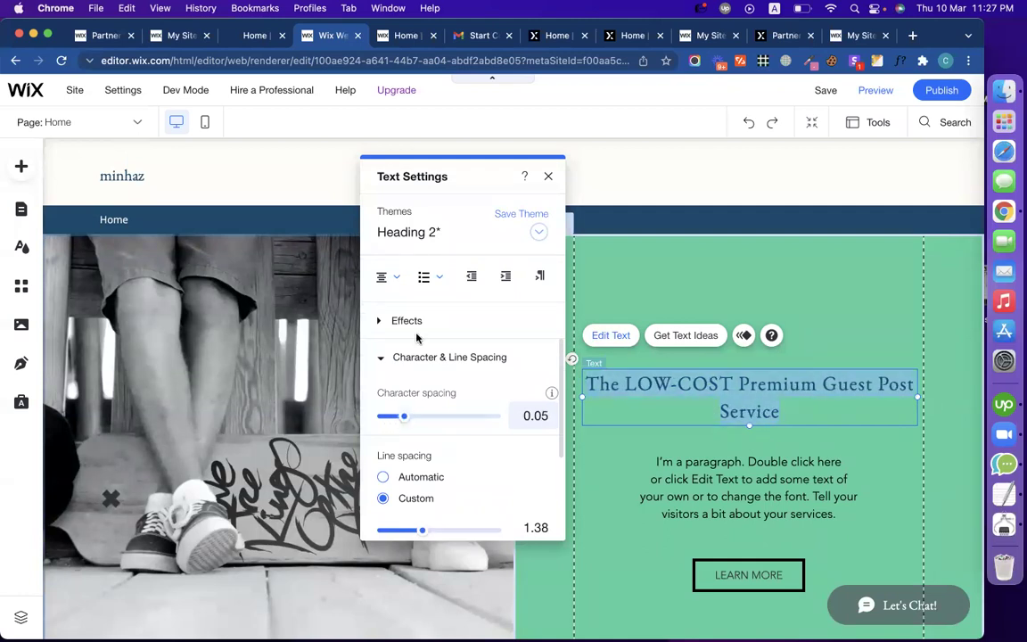
{"action": "scroll", "coordinate": [415, 337], "scroll_direction": "up", "scroll_amount": 4}
{"action": "left_click_drag", "start_coordinate": [394, 361], "coordinate": [408, 365]}
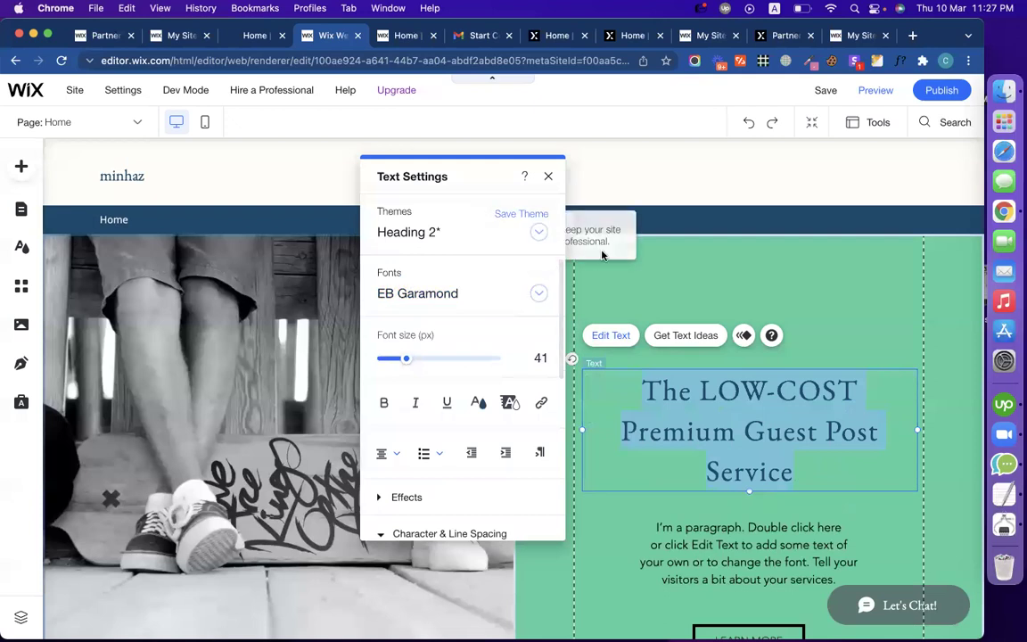
{"action": "left_click", "coordinate": [549, 264]}
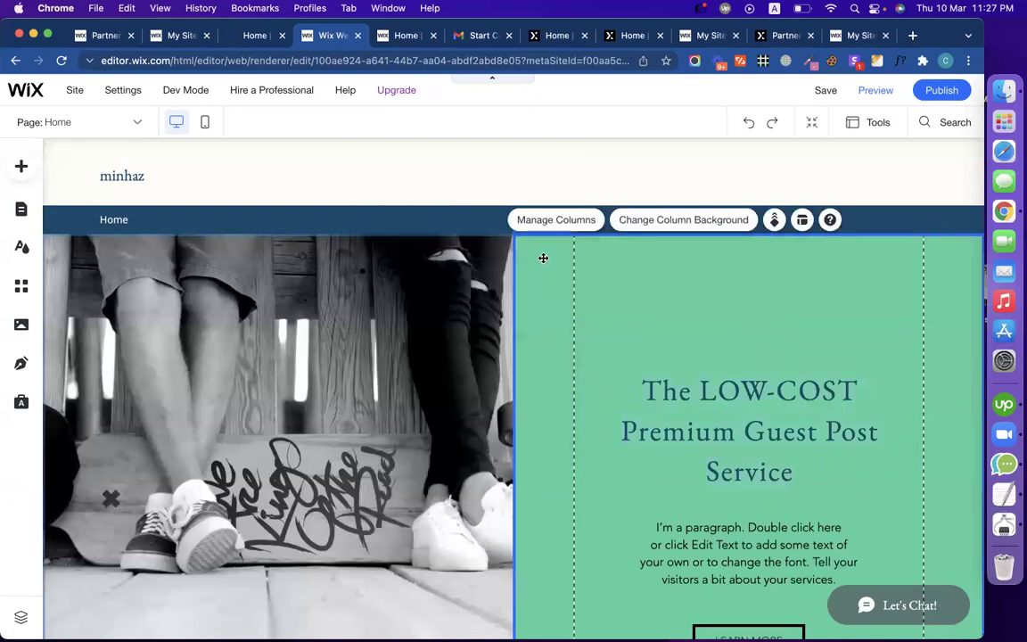
Step: Give the right hero column a solid near-white background (#FFFEFA)
{"action": "left_click", "coordinate": [639, 225]}
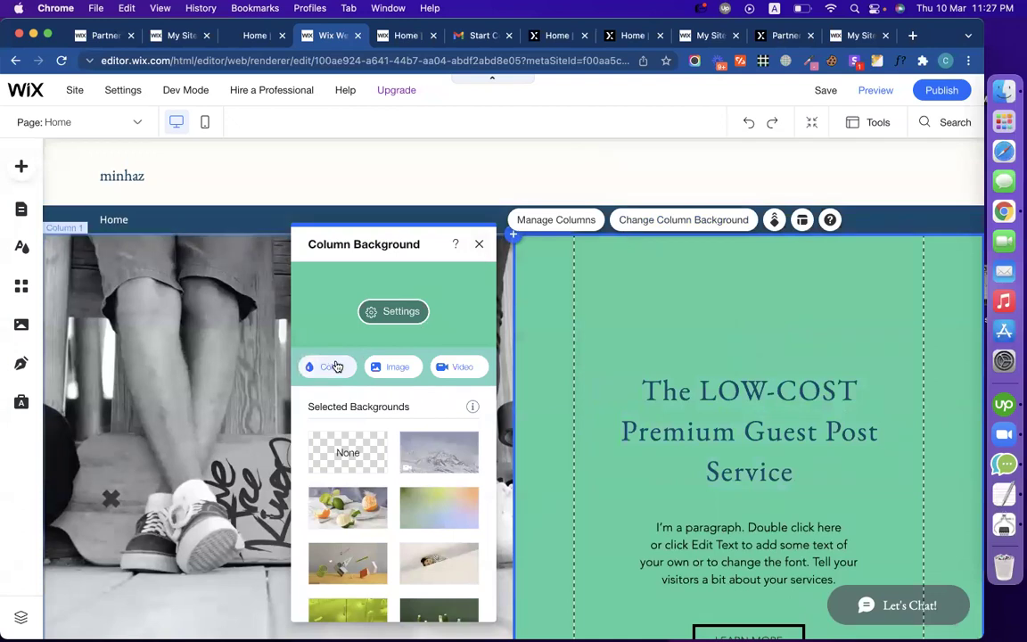
{"action": "left_click", "coordinate": [332, 366]}
{"action": "left_click", "coordinate": [358, 437]}
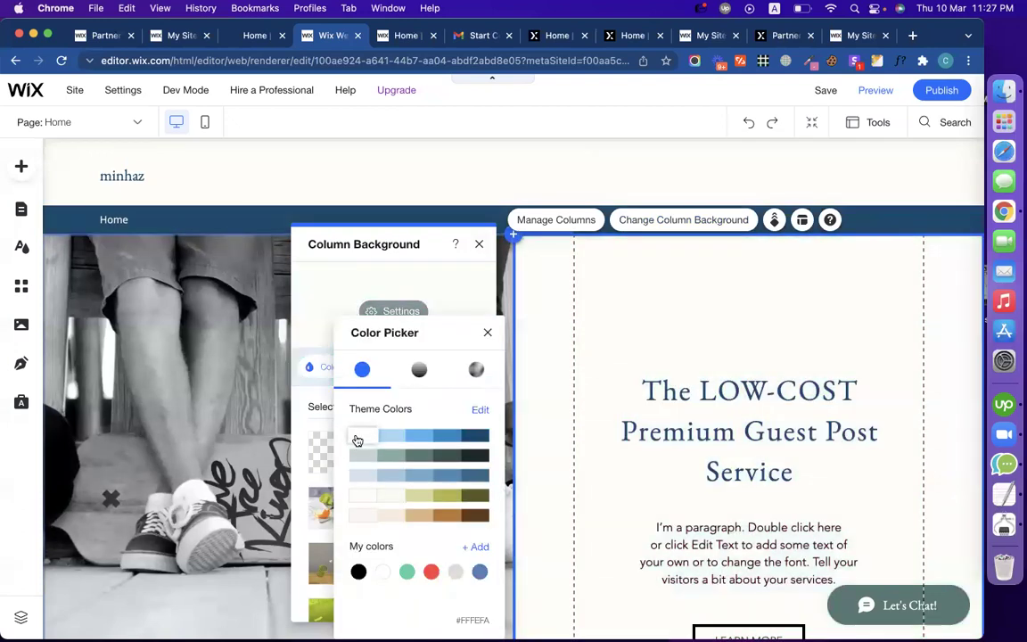
{"action": "left_click", "coordinate": [486, 333]}
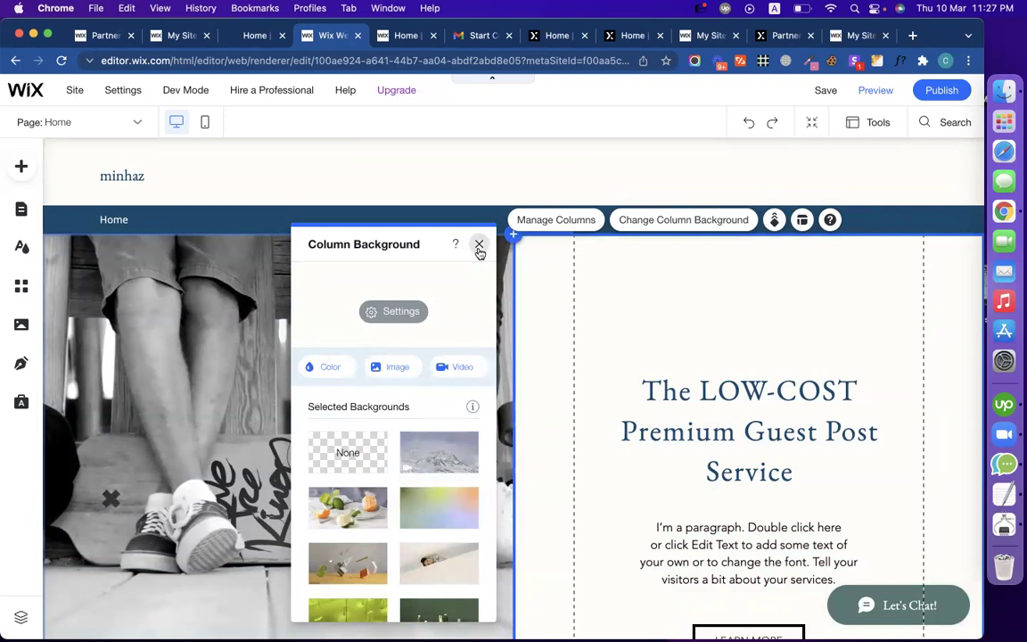
{"action": "left_click", "coordinate": [479, 243]}
{"action": "scroll", "coordinate": [637, 414], "scroll_direction": "down", "scroll_amount": 2}
{"action": "scroll", "coordinate": [638, 405], "scroll_direction": "up", "scroll_amount": 1}
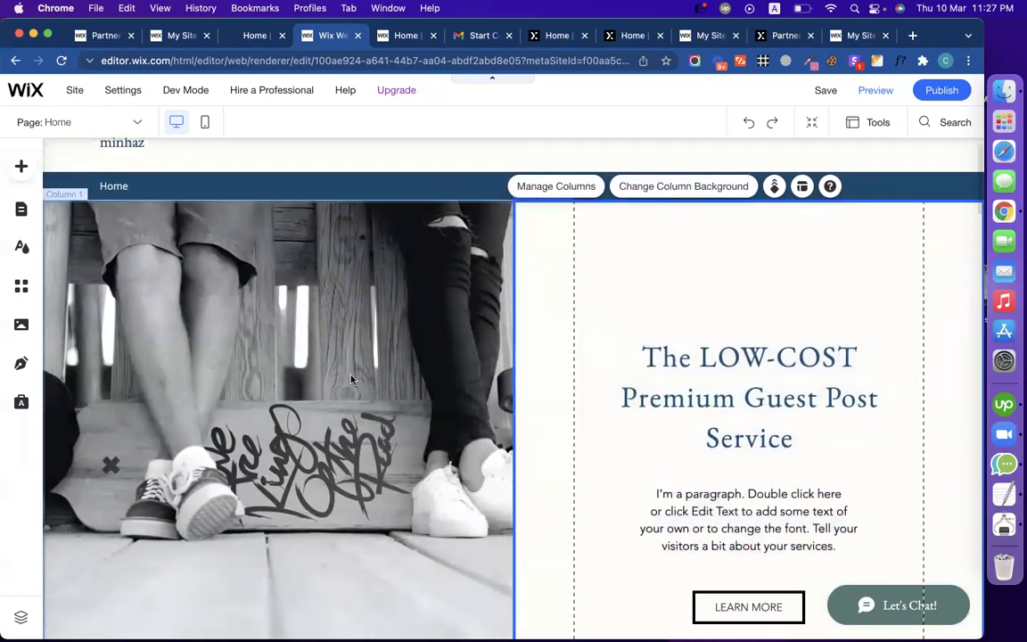
Step: Replace the left column's photo background with the same near-white colour
{"action": "left_click", "coordinate": [315, 337]}
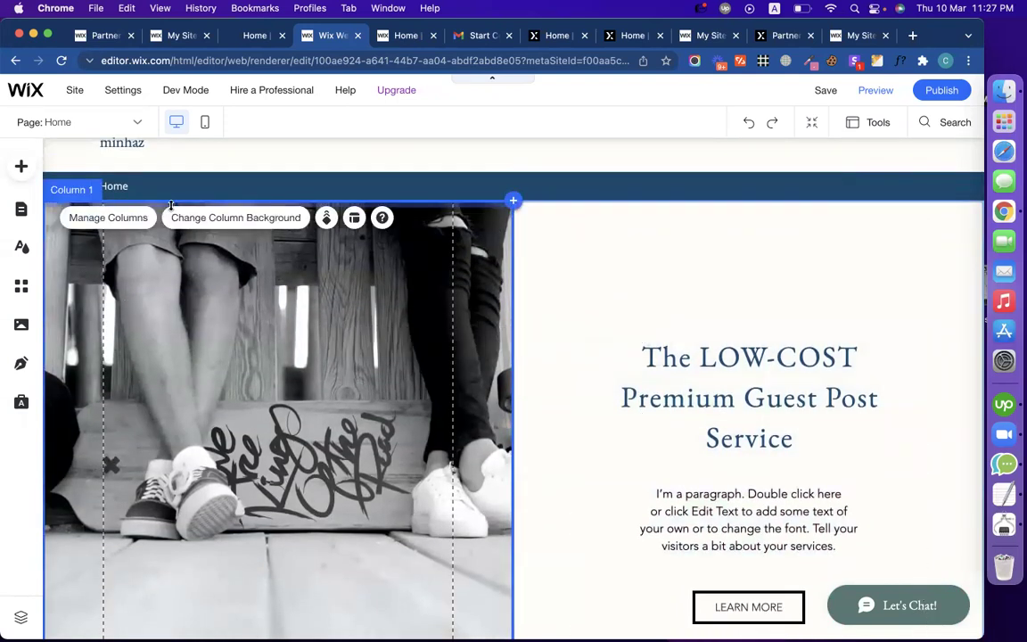
{"action": "left_click", "coordinate": [190, 221]}
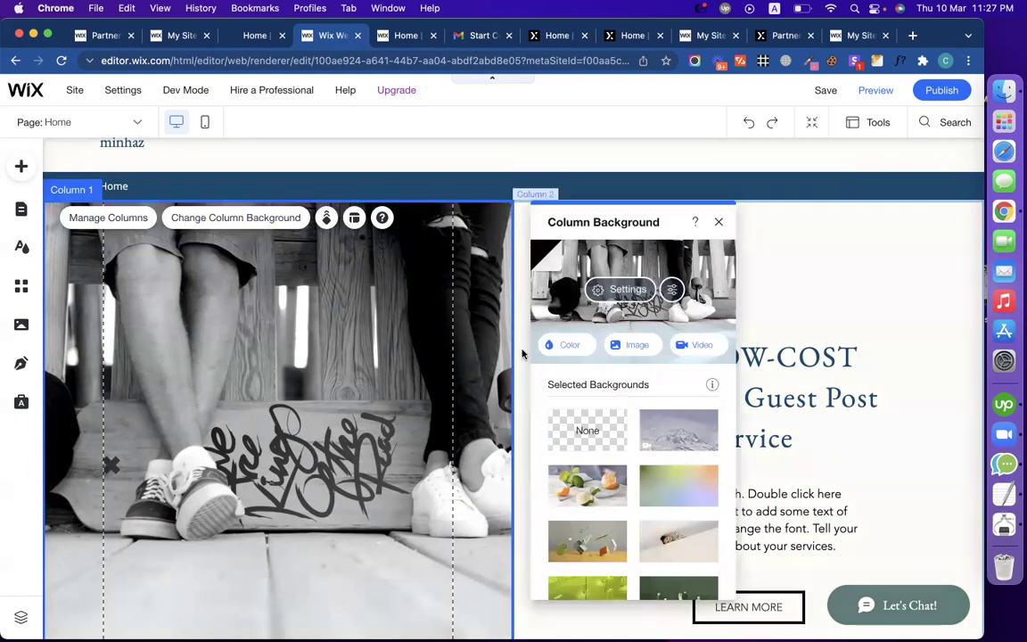
{"action": "left_click", "coordinate": [560, 344]}
{"action": "left_click", "coordinate": [582, 436]}
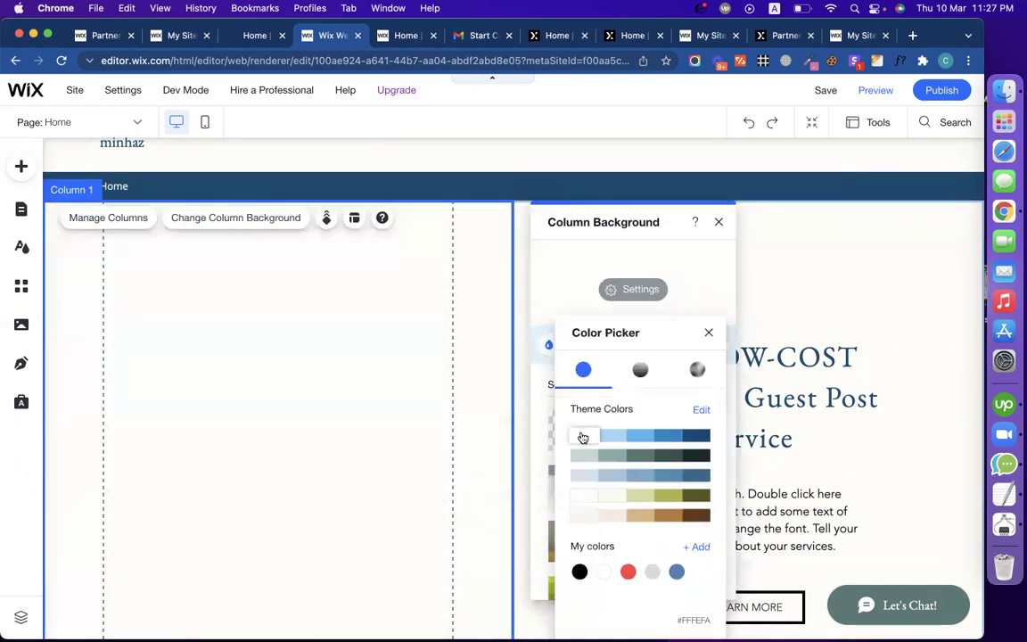
{"action": "left_click", "coordinate": [715, 221]}
{"action": "left_click", "coordinate": [719, 221]}
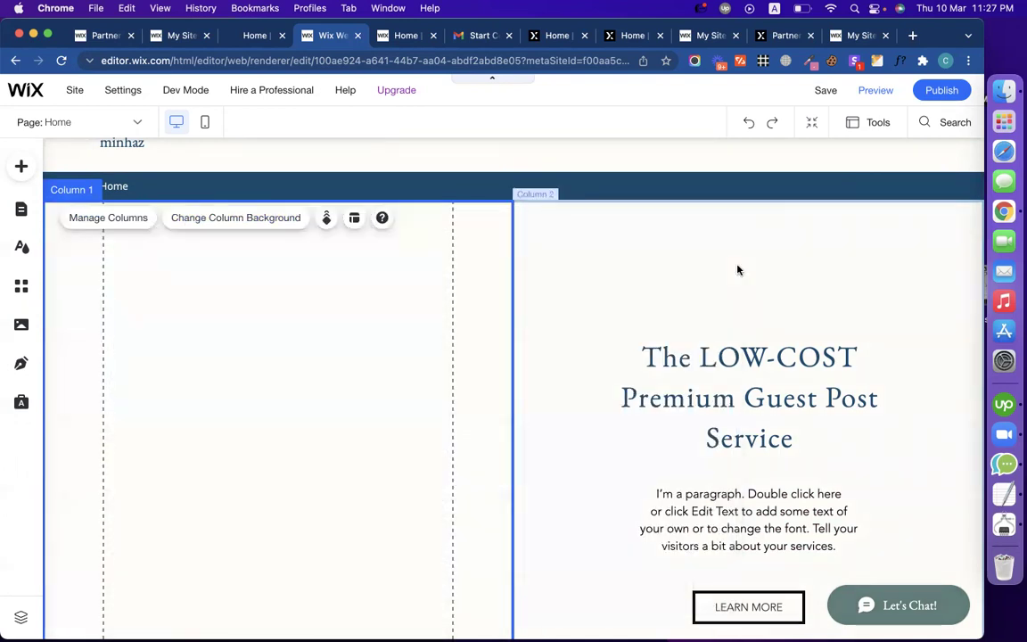
{"action": "left_click", "coordinate": [736, 268]}
{"action": "scroll", "coordinate": [369, 440], "scroll_direction": "down", "scroll_amount": 1}
{"action": "scroll", "coordinate": [369, 436], "scroll_direction": "up", "scroll_amount": 2}
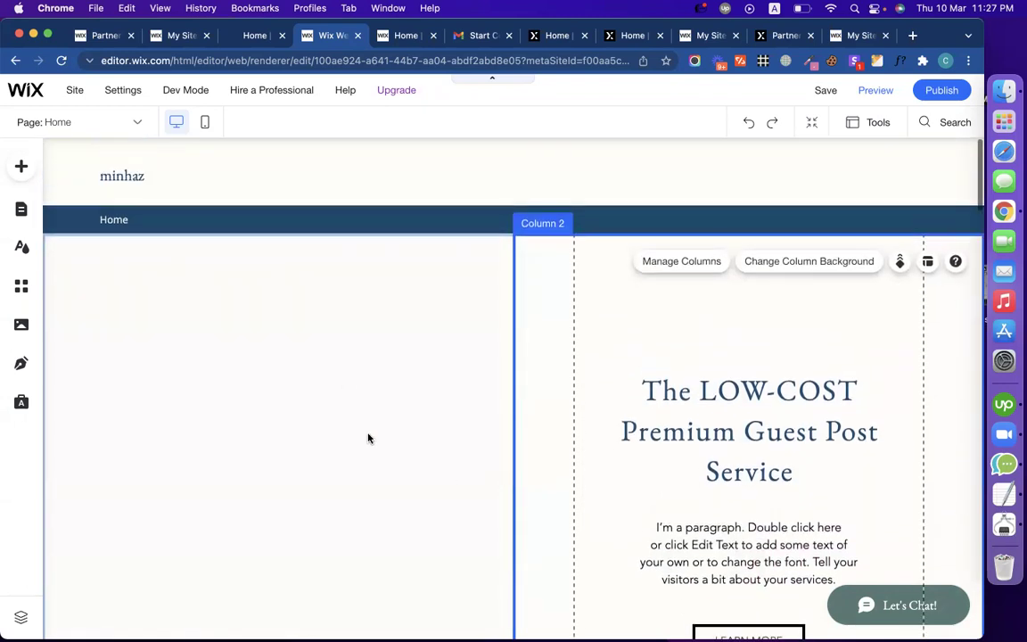
{"action": "left_click", "coordinate": [256, 37]}
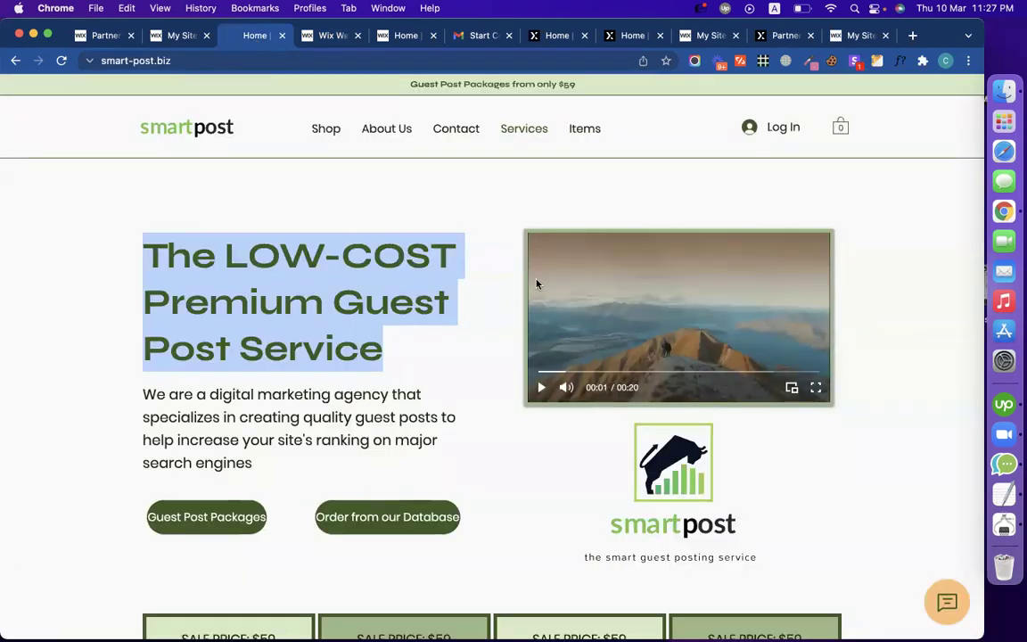
{"action": "left_click", "coordinate": [480, 356]}
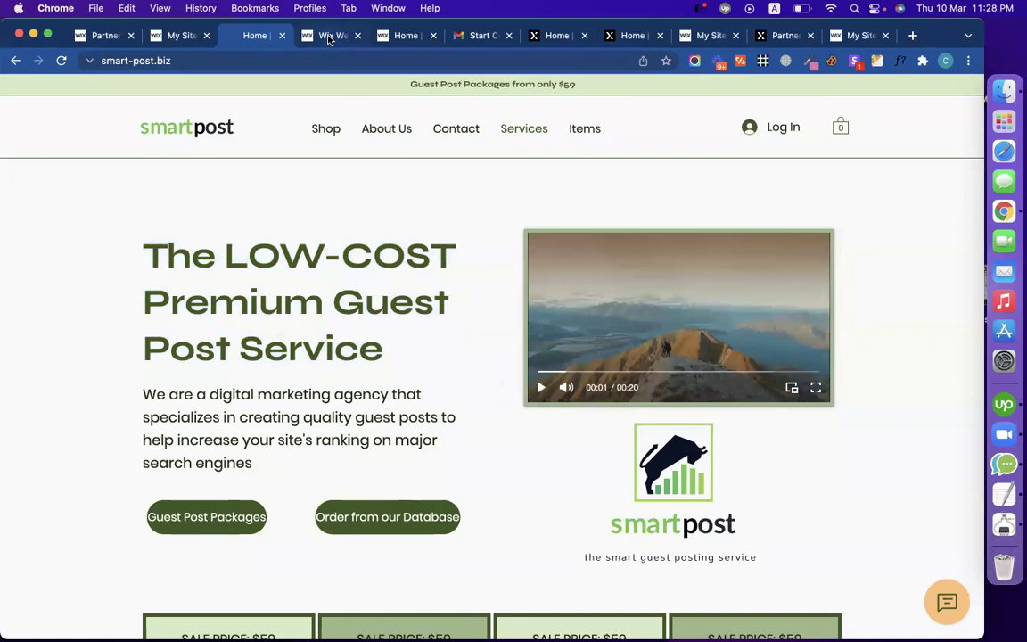
{"action": "left_click", "coordinate": [328, 36]}
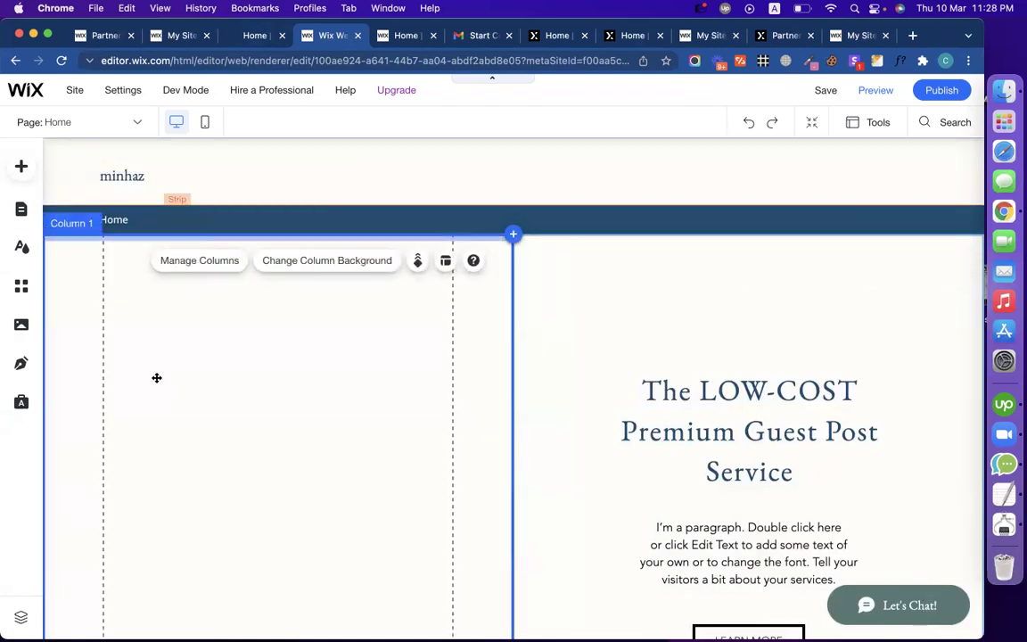
Step: Browse the Add panel to the Video & Music category's single video player designs
{"action": "left_click", "coordinate": [26, 170]}
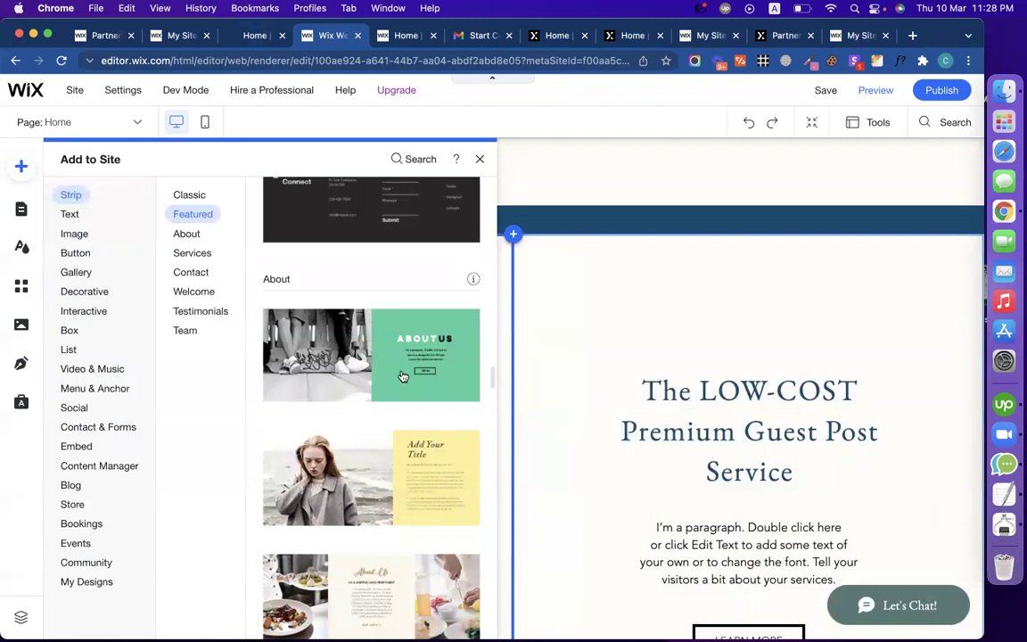
{"action": "scroll", "coordinate": [401, 372], "scroll_direction": "down", "scroll_amount": 7}
{"action": "scroll", "coordinate": [401, 372], "scroll_direction": "up", "scroll_amount": 5}
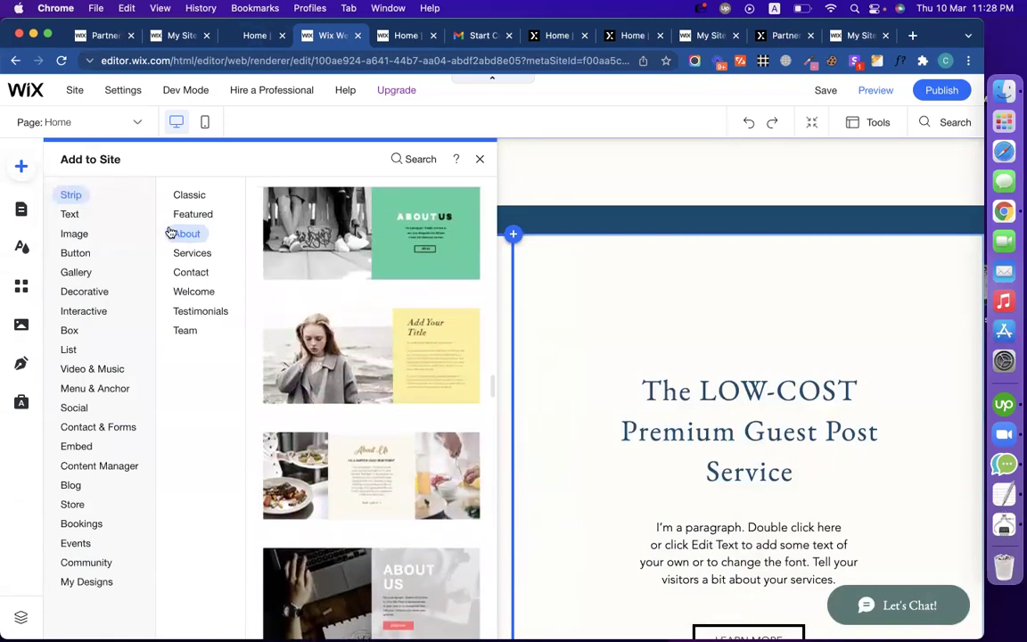
{"action": "mouse_move", "coordinate": [86, 287]}
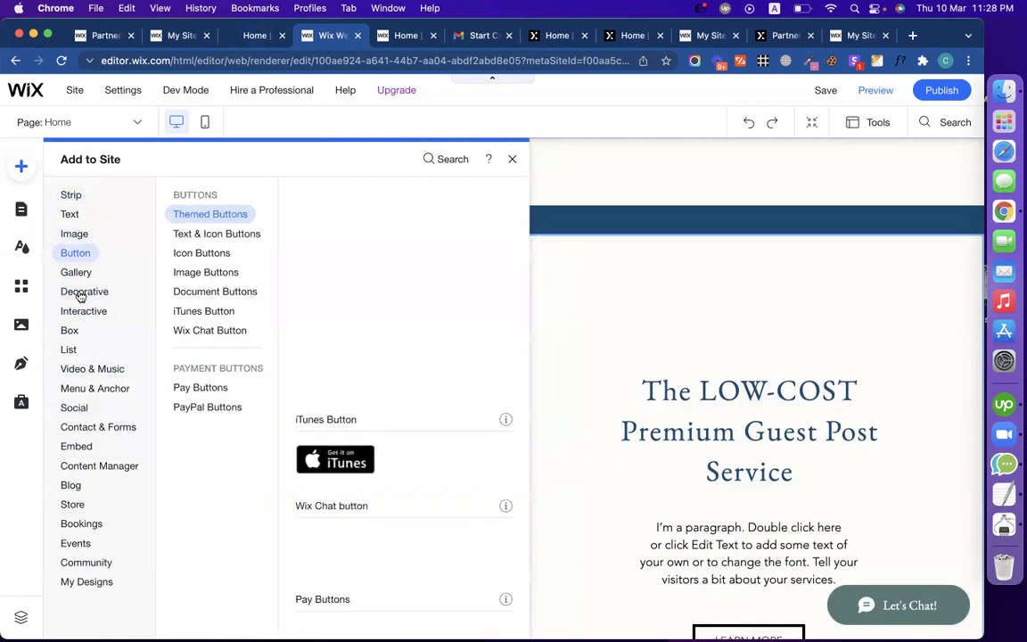
{"action": "mouse_move", "coordinate": [76, 367]}
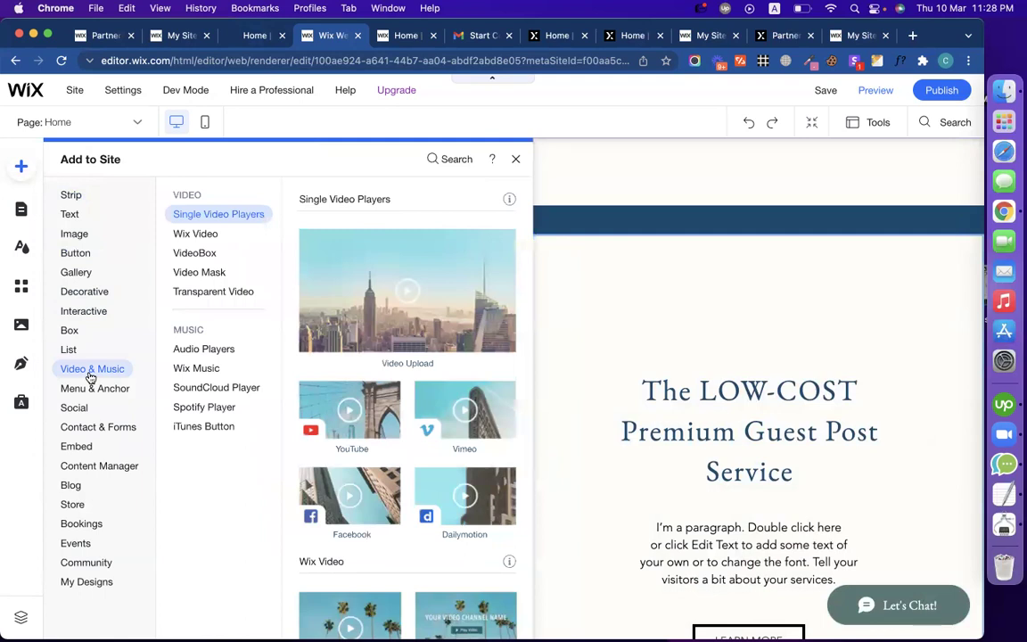
{"action": "left_click", "coordinate": [203, 234]}
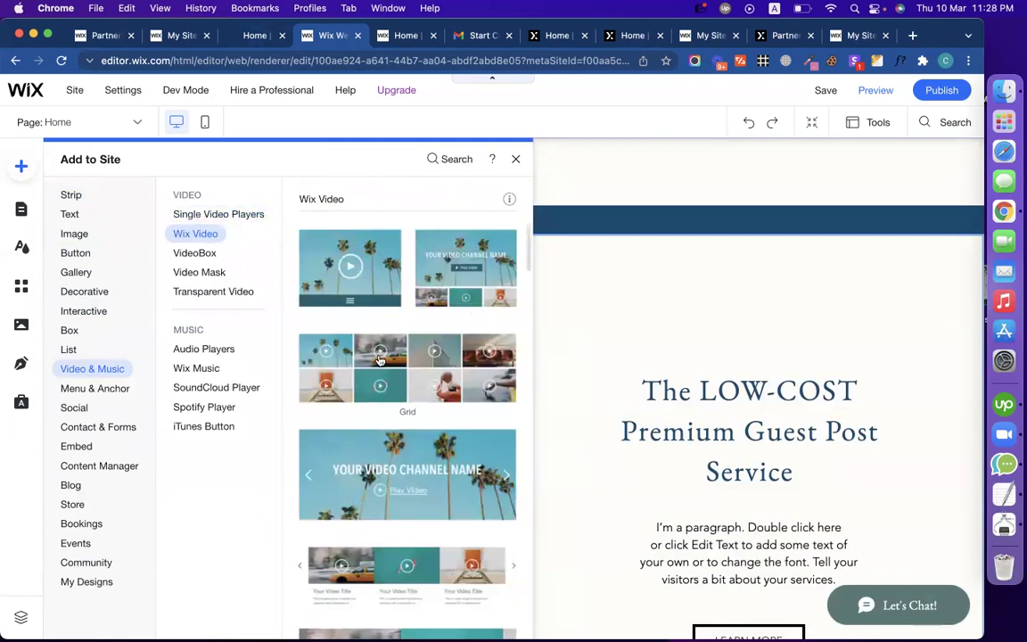
{"action": "scroll", "coordinate": [437, 347], "scroll_direction": "up", "scroll_amount": 5}
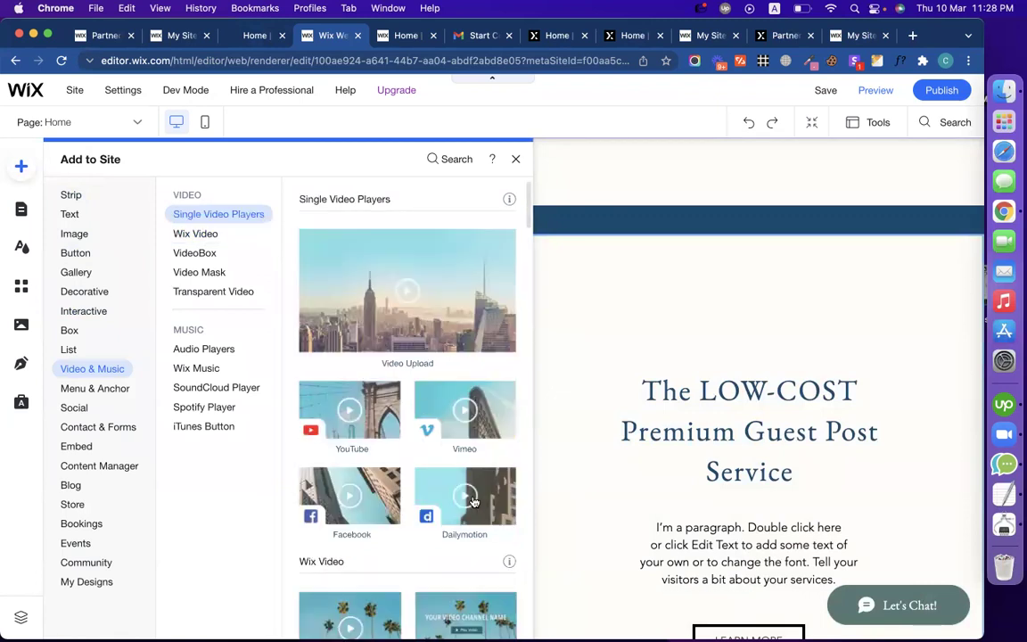
{"action": "scroll", "coordinate": [473, 501], "scroll_direction": "down", "scroll_amount": 3}
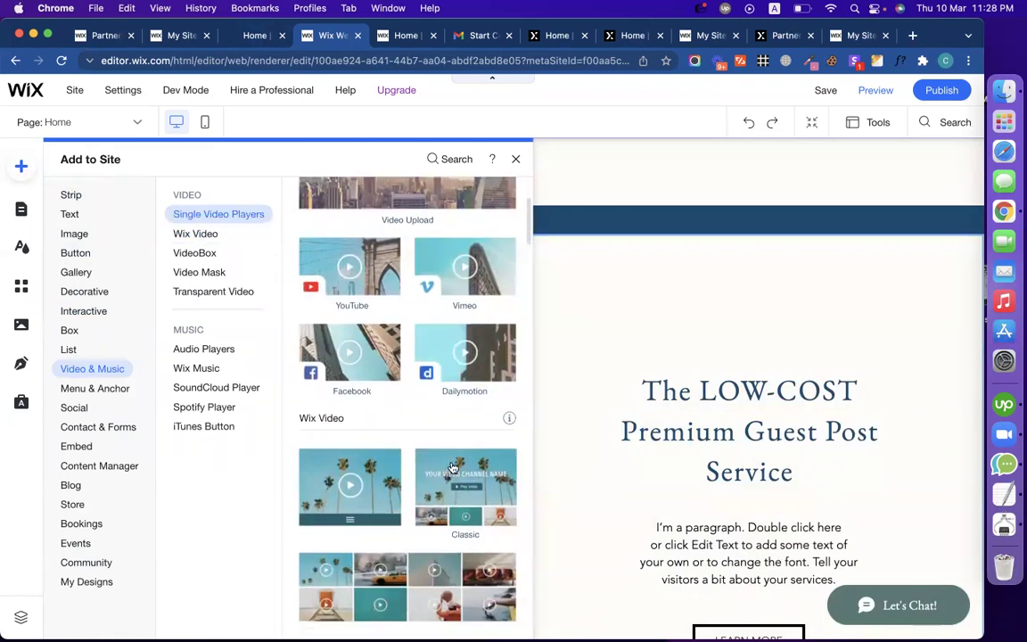
{"action": "scroll", "coordinate": [452, 468], "scroll_direction": "up", "scroll_amount": 3}
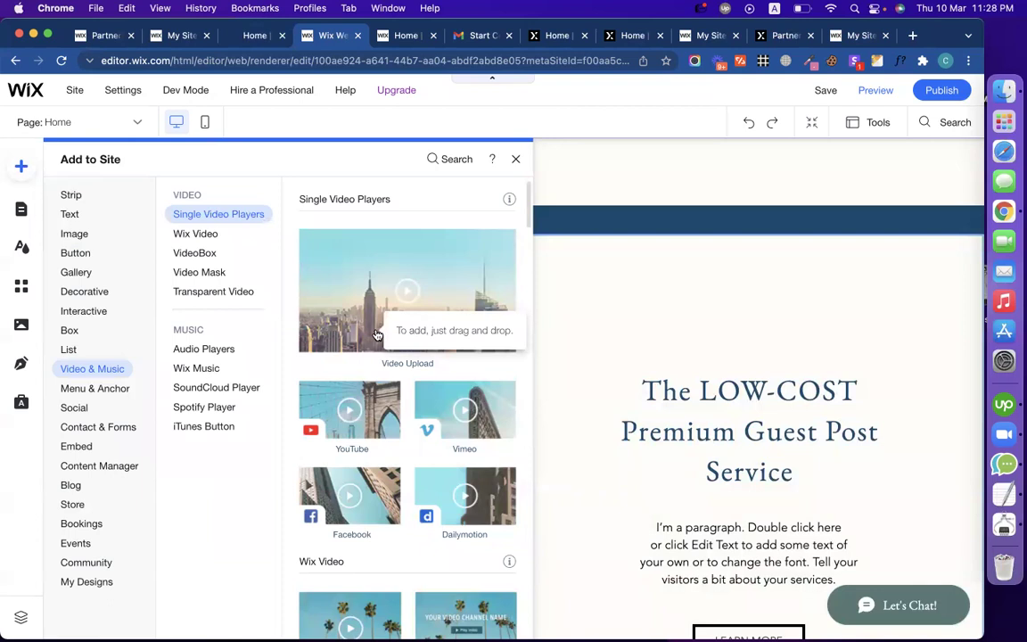
Step: Add a Video Upload player to the left column and enlarge it to fill the column
{"action": "left_click", "coordinate": [339, 270]}
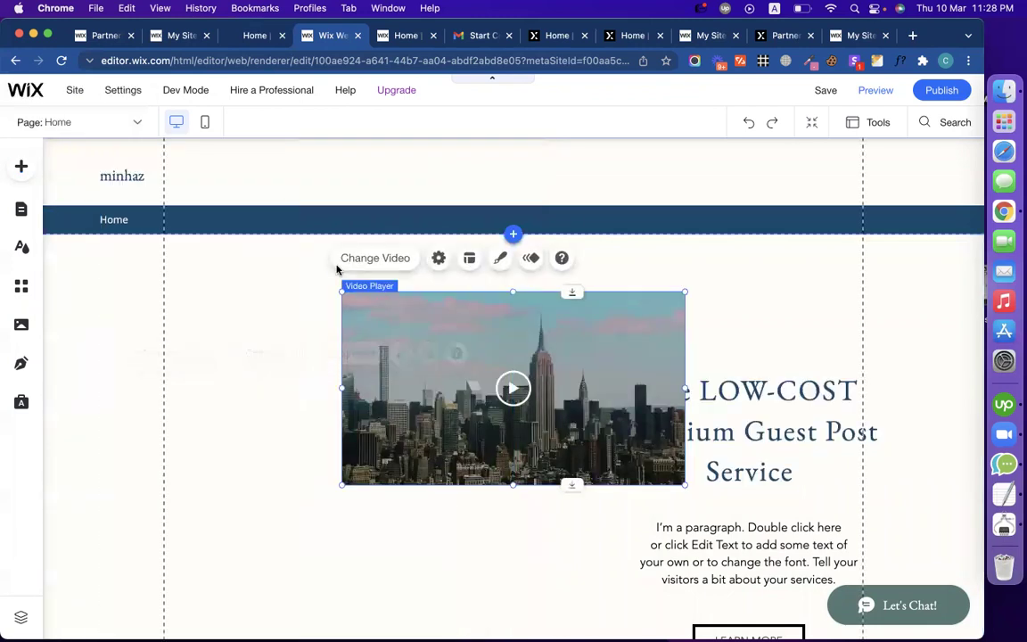
{"action": "left_click_drag", "start_coordinate": [600, 345], "coordinate": [414, 431]}
{"action": "scroll", "coordinate": [639, 396], "scroll_direction": "down", "scroll_amount": 2}
{"action": "scroll", "coordinate": [640, 399], "scroll_direction": "up", "scroll_amount": 2}
{"action": "scroll", "coordinate": [640, 398], "scroll_direction": "down", "scroll_amount": 2}
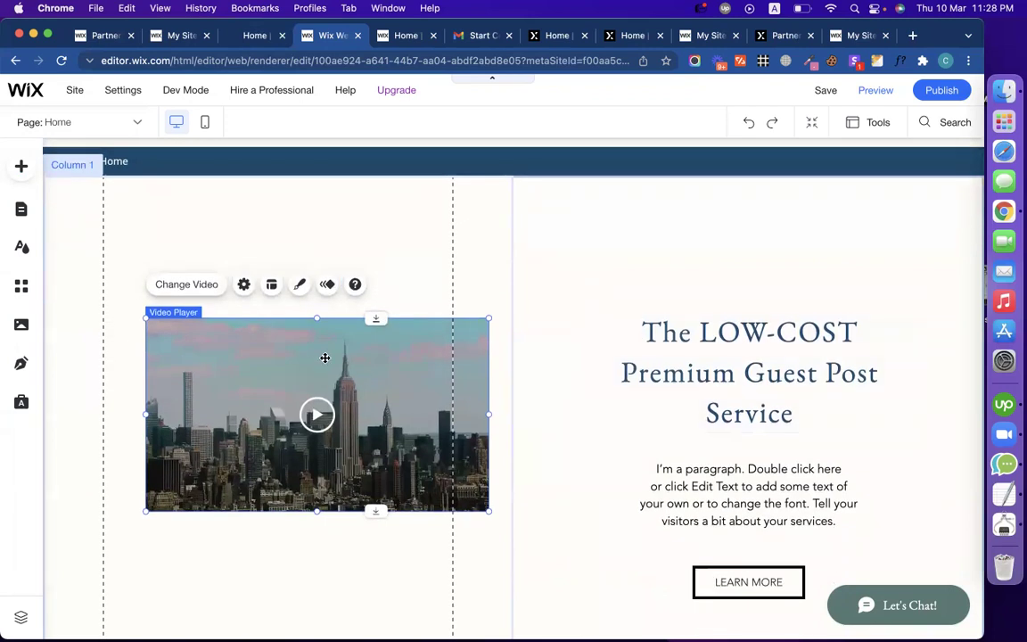
{"action": "left_click_drag", "start_coordinate": [326, 359], "coordinate": [283, 326]}
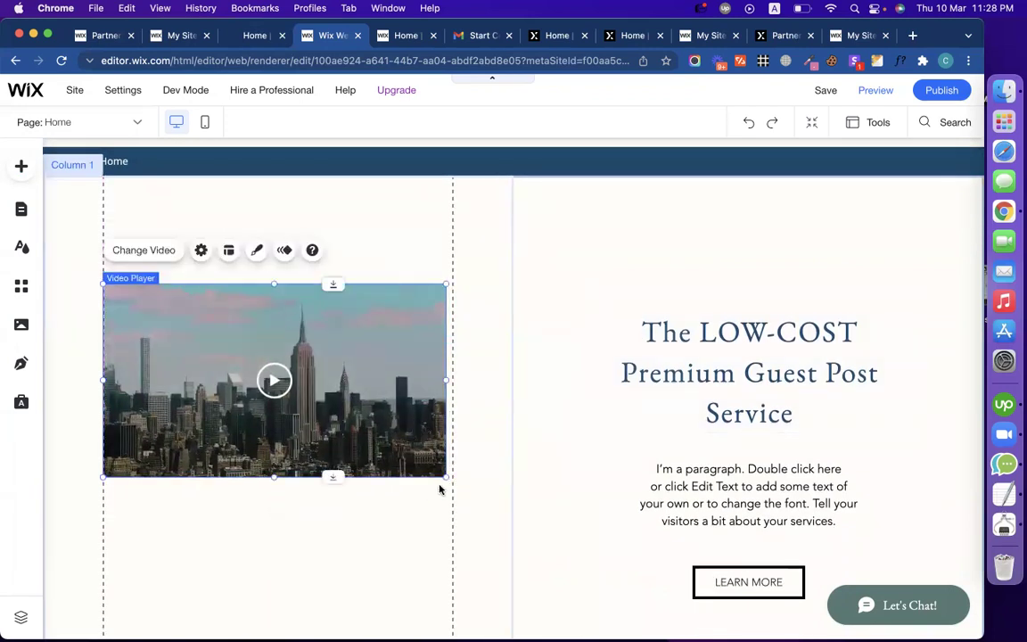
{"action": "left_click_drag", "start_coordinate": [444, 478], "coordinate": [523, 542]}
{"action": "left_click", "coordinate": [587, 527]}
{"action": "left_click_drag", "start_coordinate": [407, 493], "coordinate": [408, 504]}
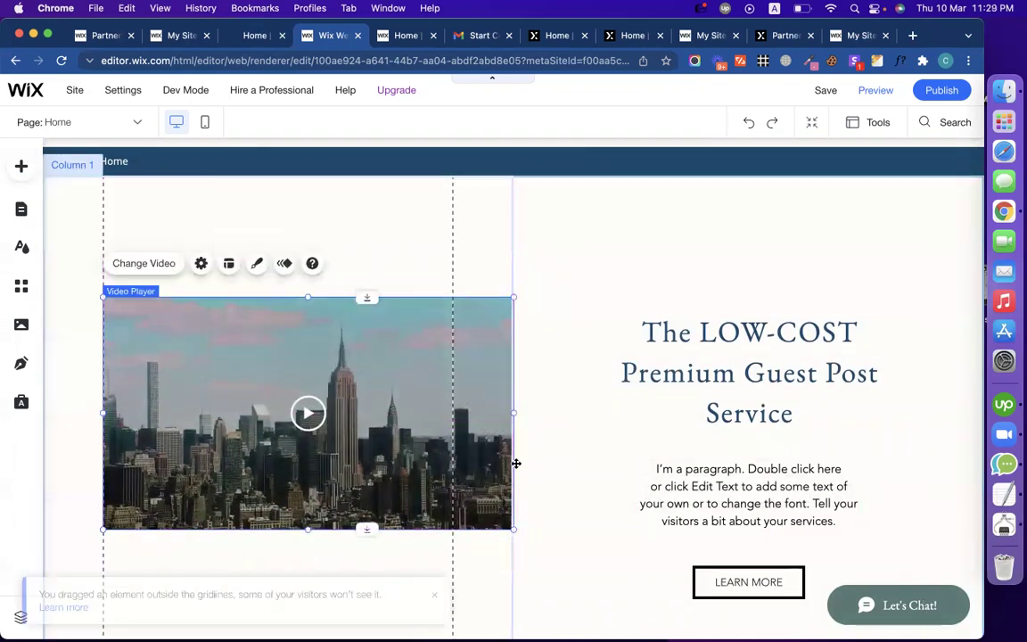
Step: Shorten the left column and move the title higher in the right column
{"action": "scroll", "coordinate": [563, 450], "scroll_direction": "up", "scroll_amount": 1}
{"action": "scroll", "coordinate": [563, 449], "scroll_direction": "up", "scroll_amount": 1}
{"action": "left_click", "coordinate": [381, 272]}
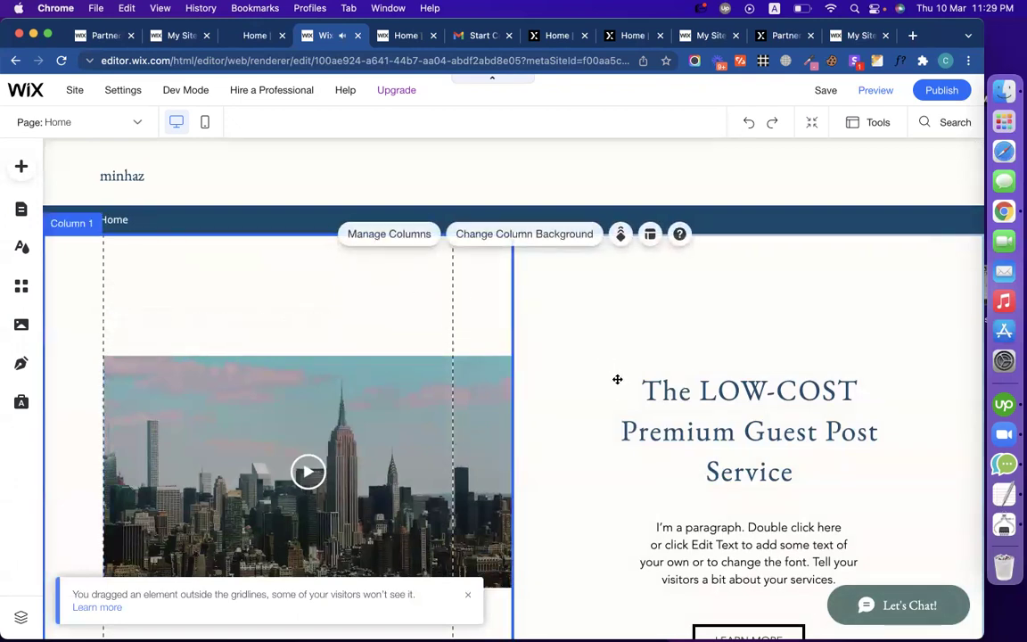
{"action": "scroll", "coordinate": [618, 382], "scroll_direction": "down", "scroll_amount": 3}
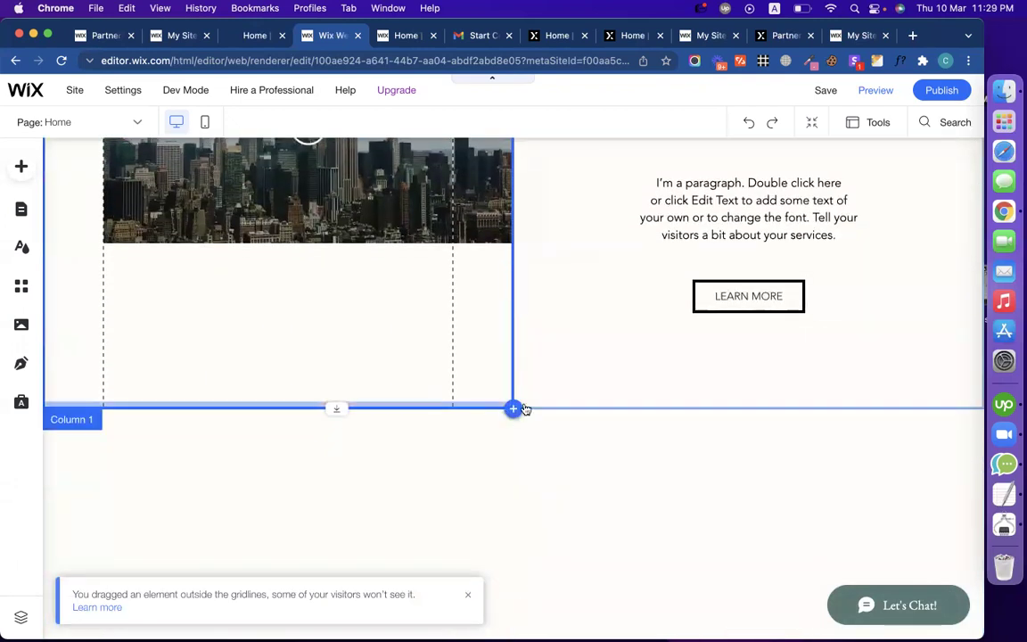
{"action": "left_click", "coordinate": [553, 403]}
{"action": "left_click", "coordinate": [483, 401]}
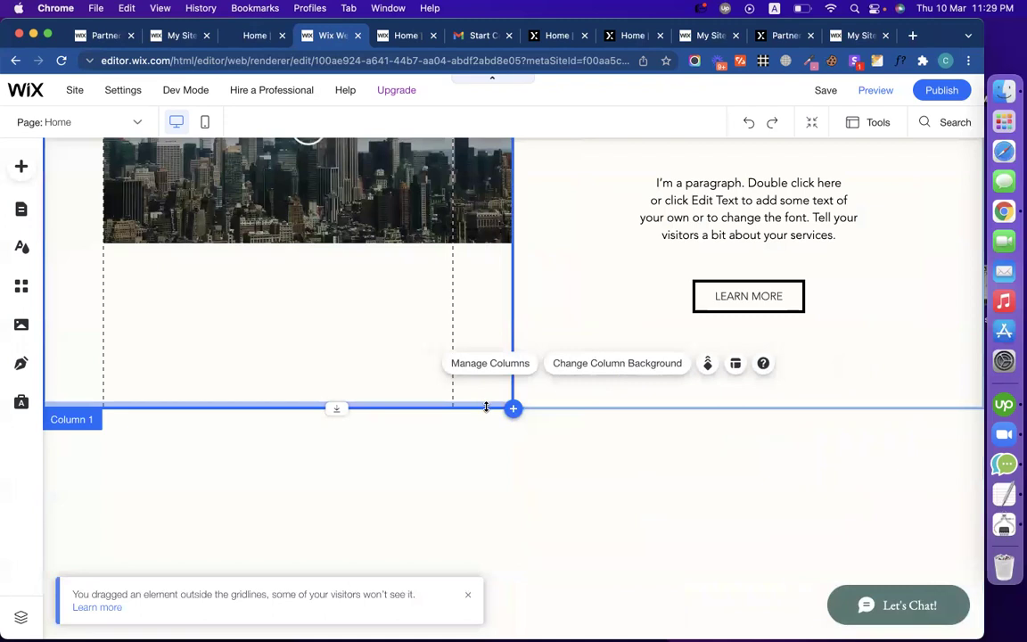
{"action": "left_click_drag", "start_coordinate": [482, 338], "coordinate": [479, 330]}
{"action": "scroll", "coordinate": [545, 390], "scroll_direction": "up", "scroll_amount": 5}
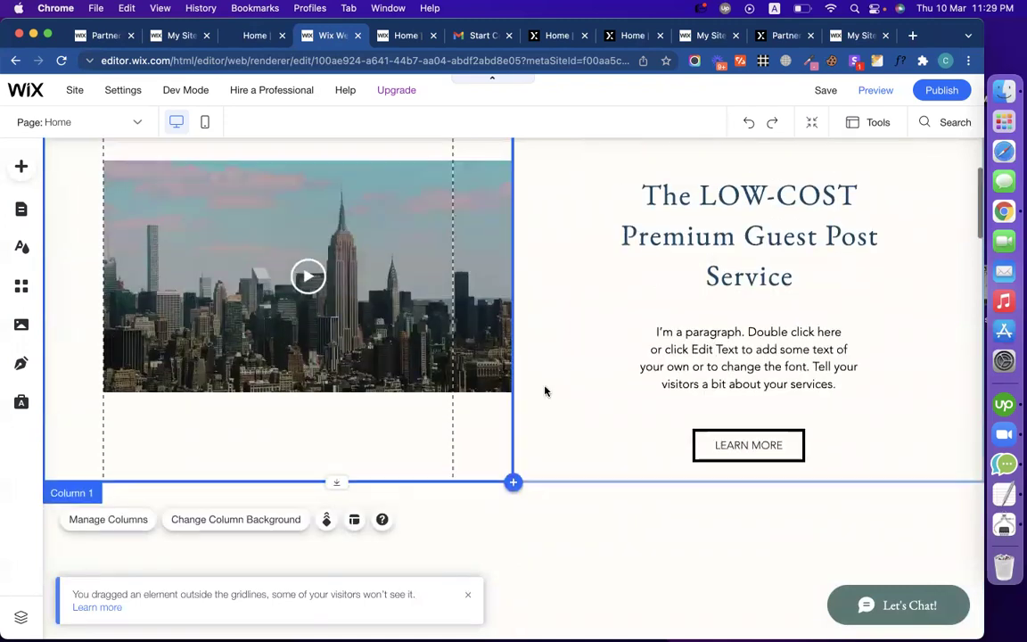
{"action": "scroll", "coordinate": [545, 389], "scroll_direction": "up", "scroll_amount": 1}
{"action": "left_click_drag", "start_coordinate": [688, 378], "coordinate": [684, 291]}
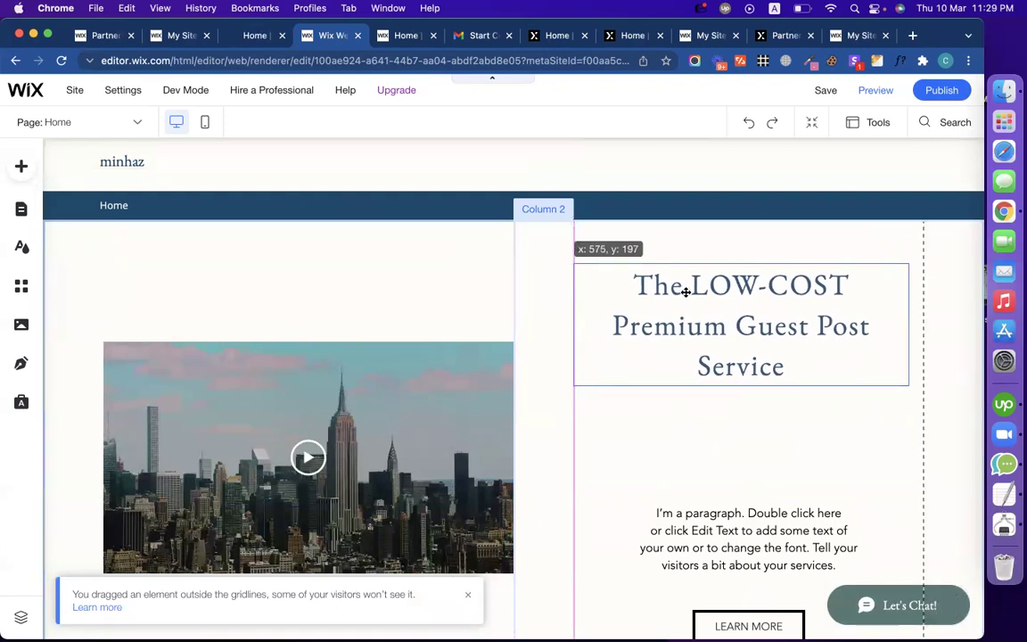
{"action": "key", "text": "Up"}
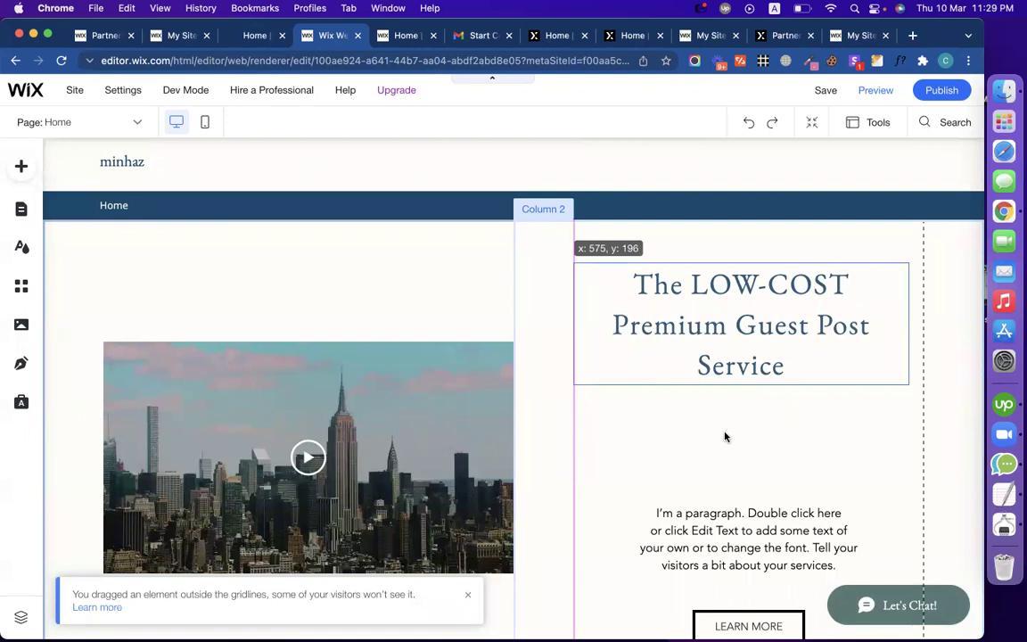
Step: Copy the hero paragraph from the live site
{"action": "key", "text": "ctrl+shift+Tab"}
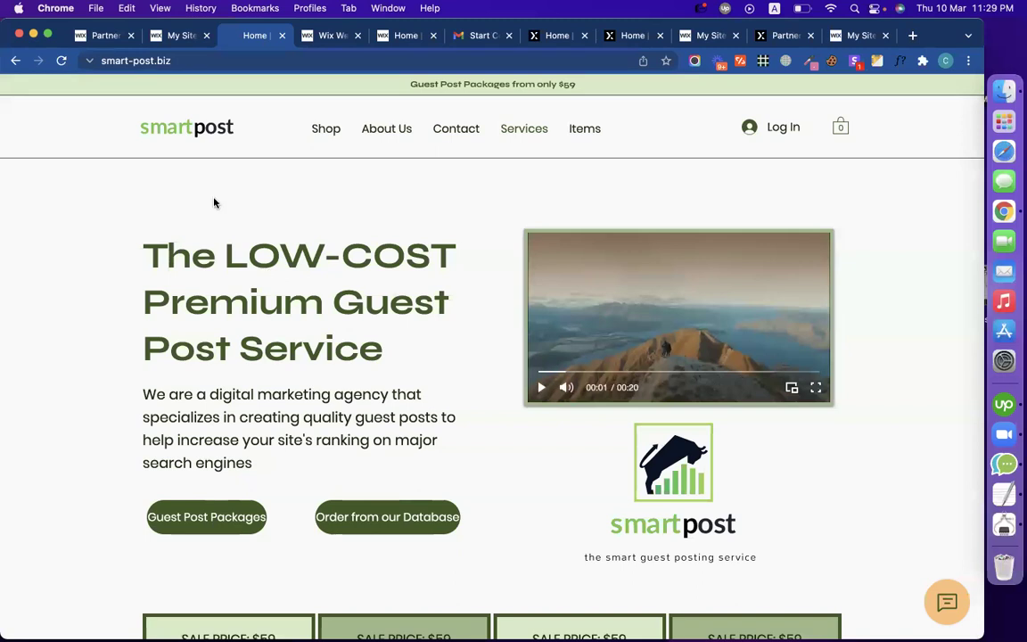
{"action": "triple_click", "coordinate": [260, 436]}
{"action": "key", "text": "super+c"}
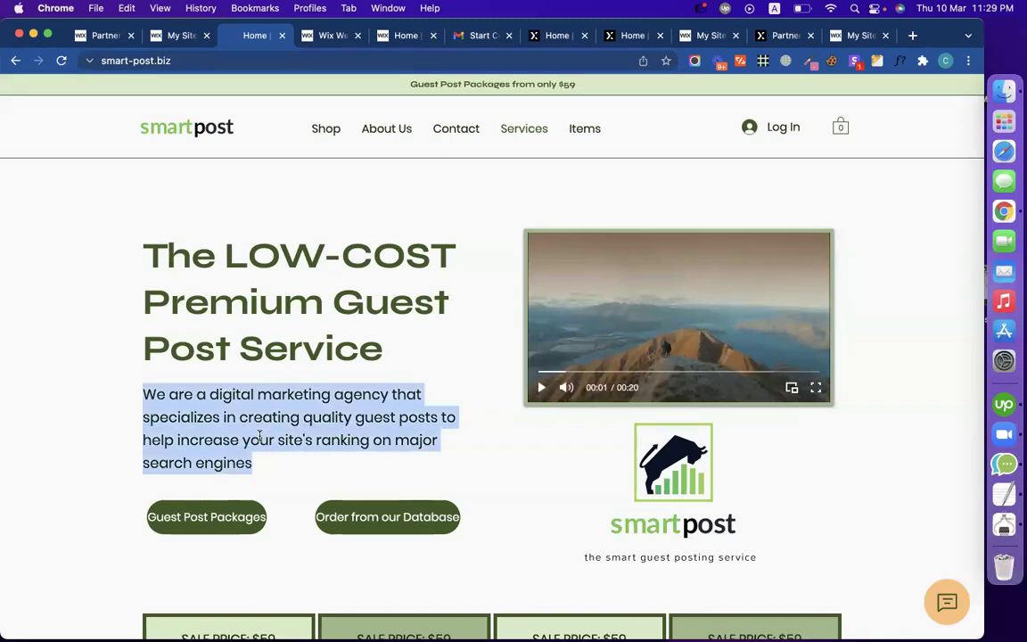
{"action": "left_click", "coordinate": [328, 36]}
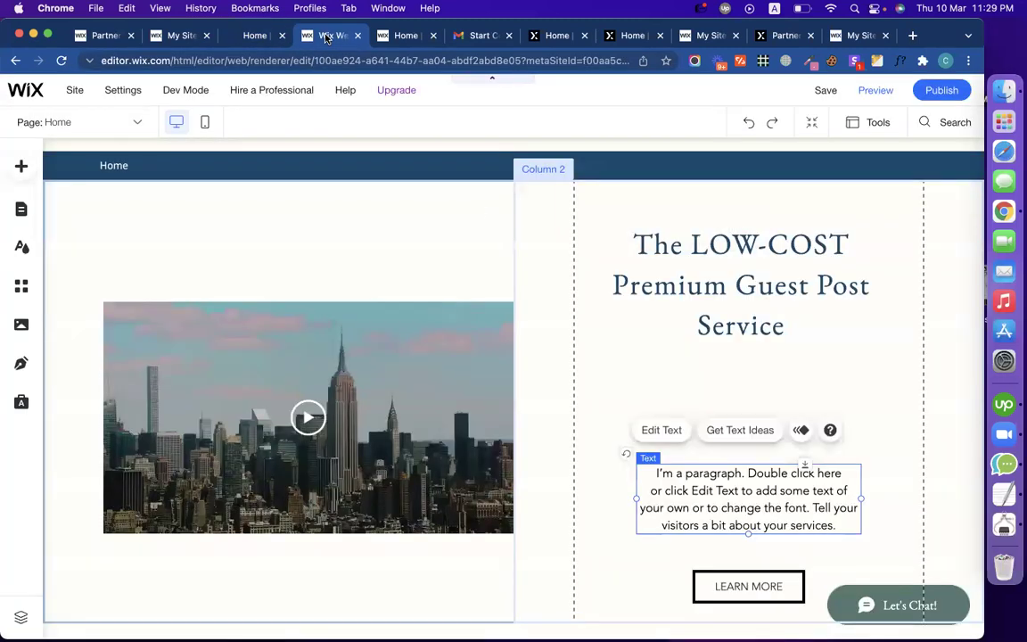
Step: Paste the marketing agency paragraph over the placeholder and move it up under the title
{"action": "double_click", "coordinate": [716, 497]}
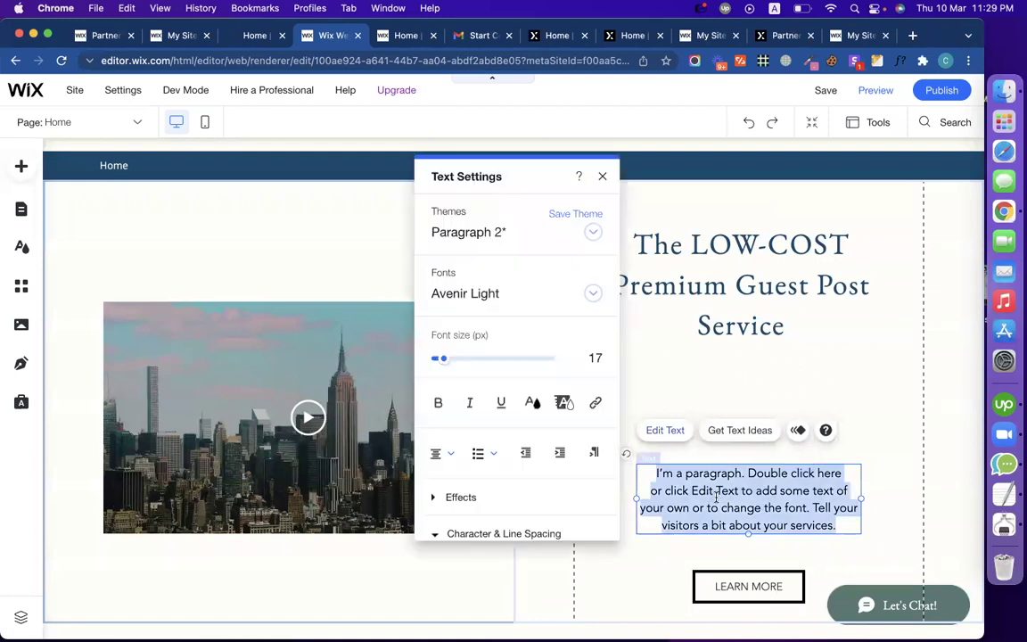
{"action": "key", "text": "super+v"}
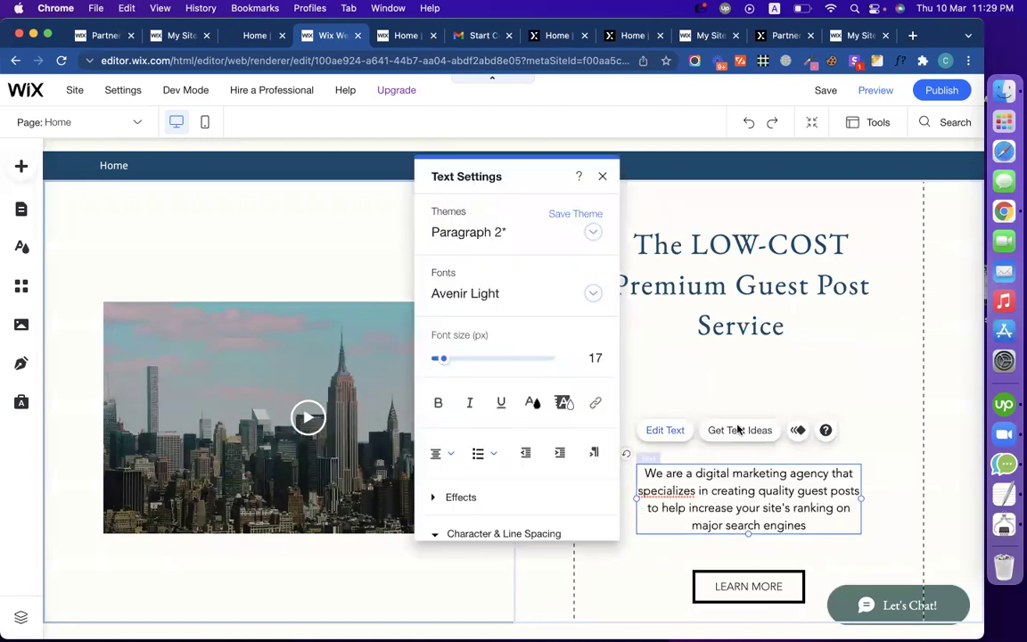
{"action": "left_click", "coordinate": [822, 369]}
{"action": "left_click", "coordinate": [795, 493]}
{"action": "left_click_drag", "start_coordinate": [795, 493], "coordinate": [793, 407]}
Step: Restyle the title with the Heading 1 theme at a smaller font size
{"action": "left_click", "coordinate": [751, 285]}
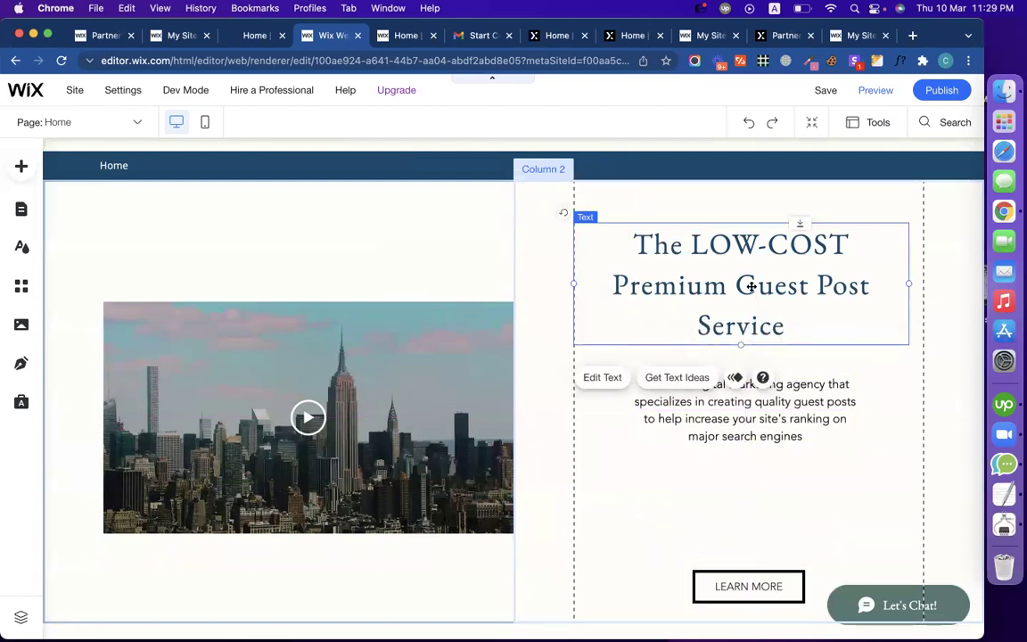
{"action": "double_click", "coordinate": [752, 286]}
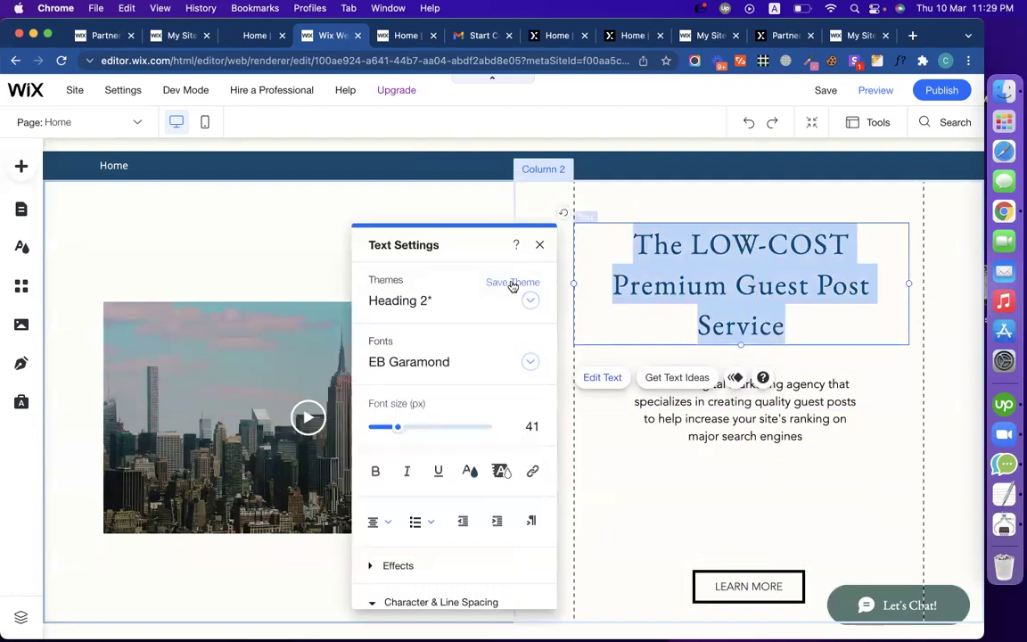
{"action": "left_click", "coordinate": [531, 301]}
{"action": "left_click", "coordinate": [487, 283]}
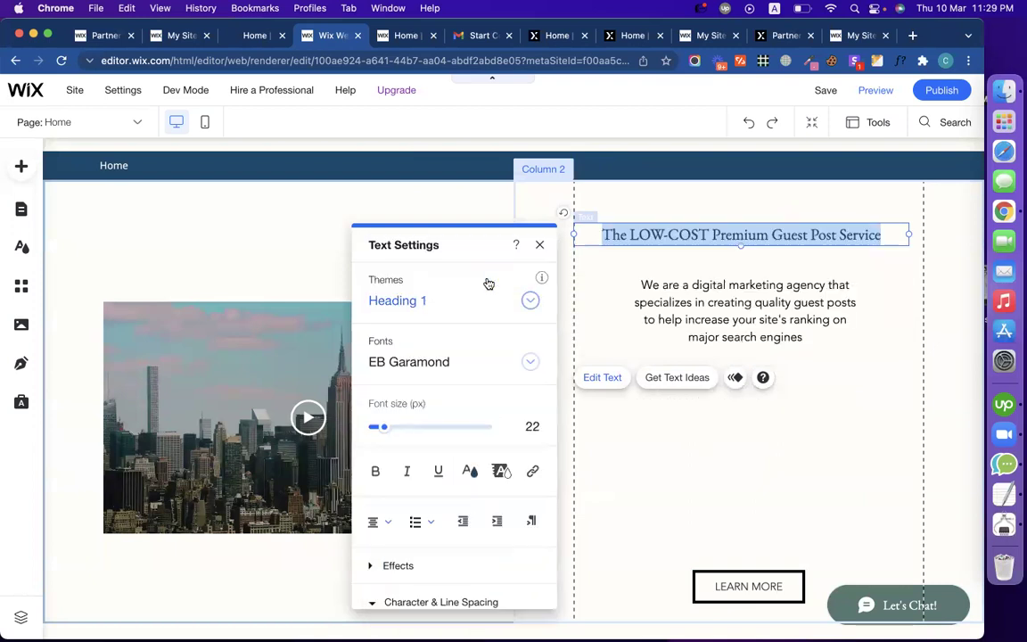
{"action": "left_click_drag", "start_coordinate": [383, 429], "coordinate": [397, 428]}
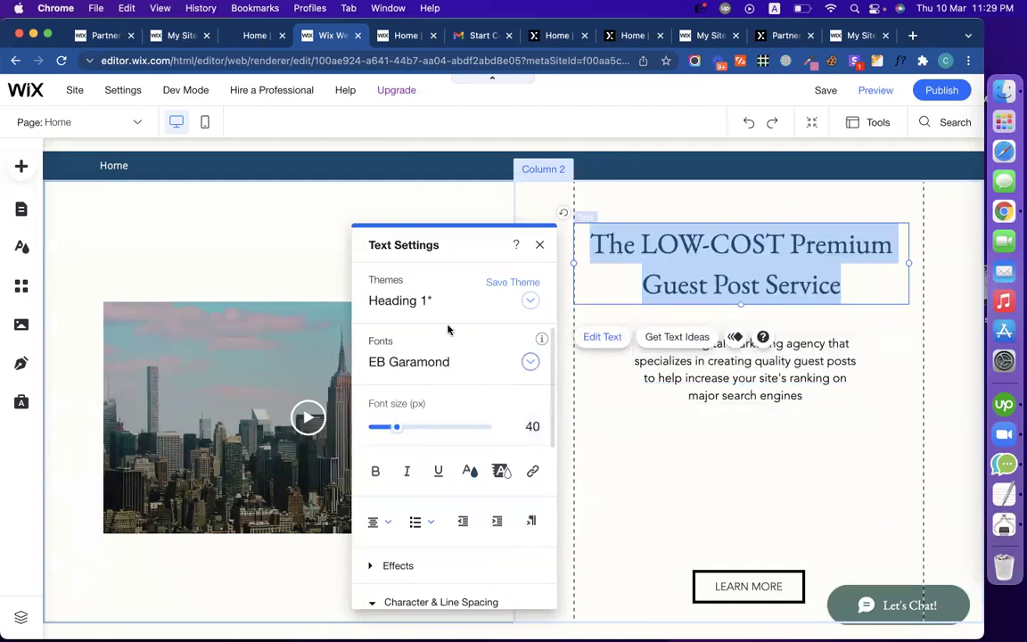
{"action": "scroll", "coordinate": [463, 408], "scroll_direction": "down", "scroll_amount": 8}
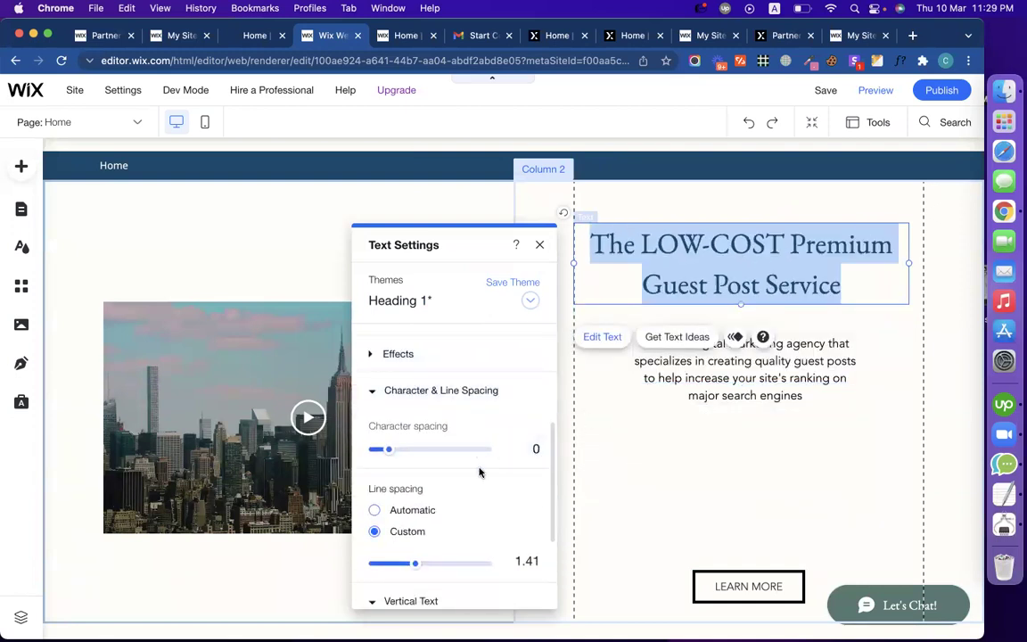
{"action": "left_click", "coordinate": [652, 473]}
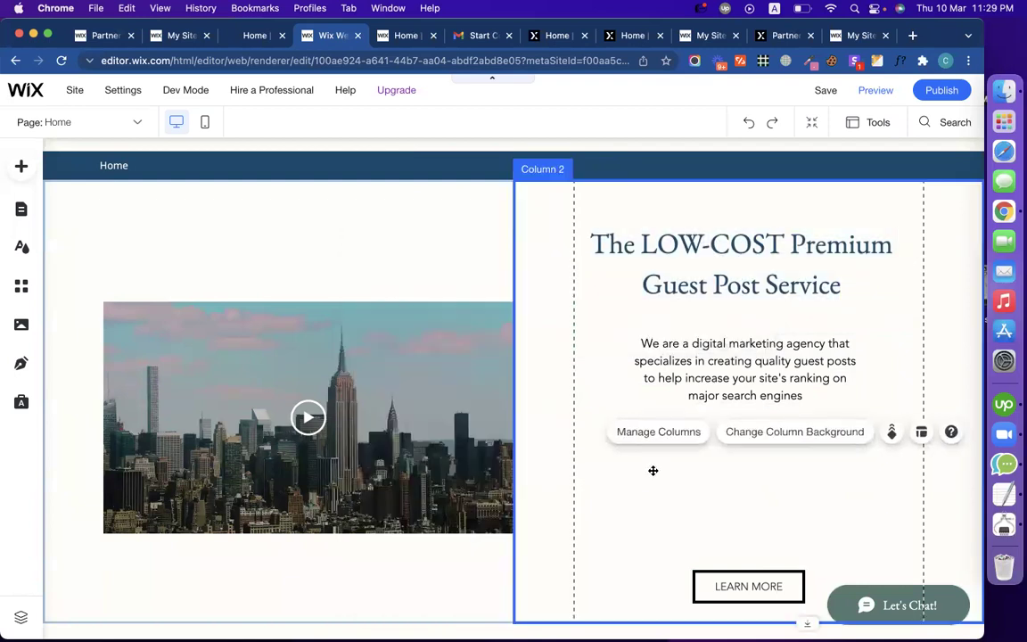
Step: Move the LEARN MORE button up under the intro text
{"action": "left_click", "coordinate": [681, 375]}
{"action": "left_click_drag", "start_coordinate": [719, 585], "coordinate": [644, 443]}
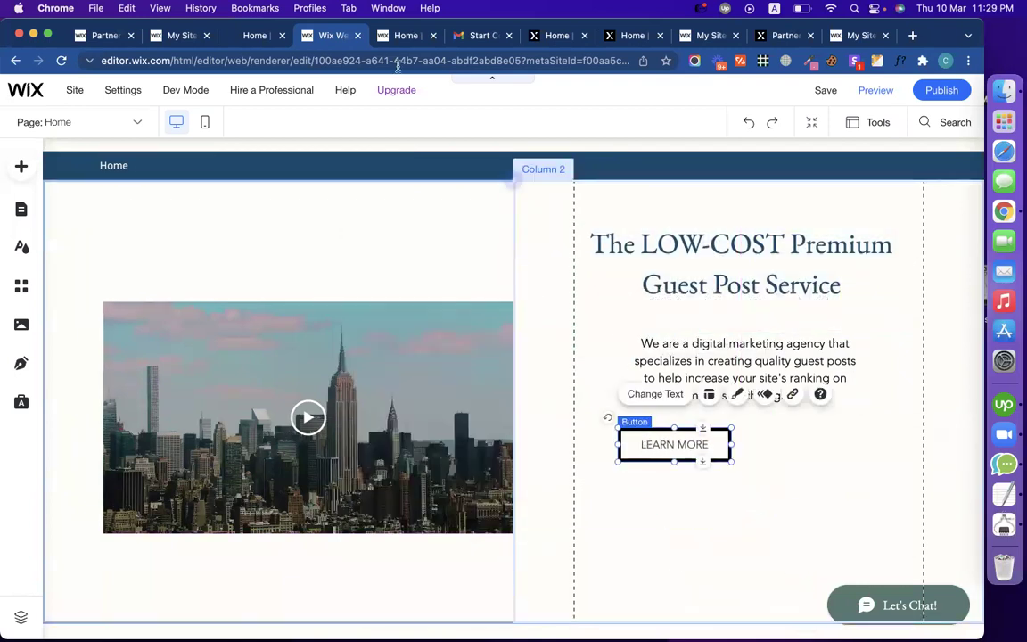
{"action": "left_click", "coordinate": [265, 36]}
{"action": "left_click", "coordinate": [14, 516]}
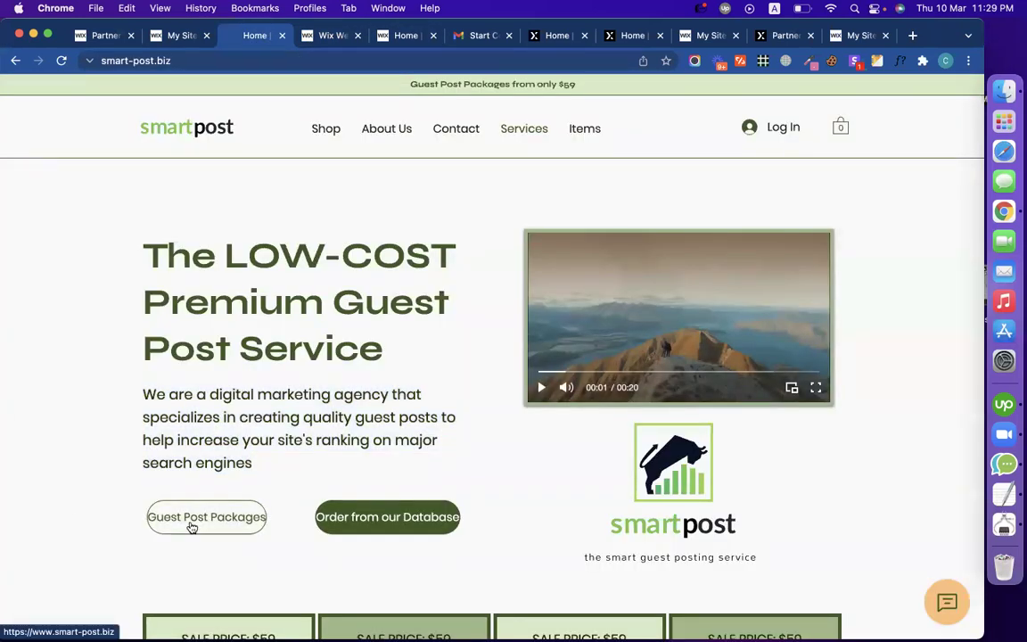
{"action": "left_click", "coordinate": [305, 36]}
Step: Relabel the button 'Guest Package'
{"action": "double_click", "coordinate": [675, 442]}
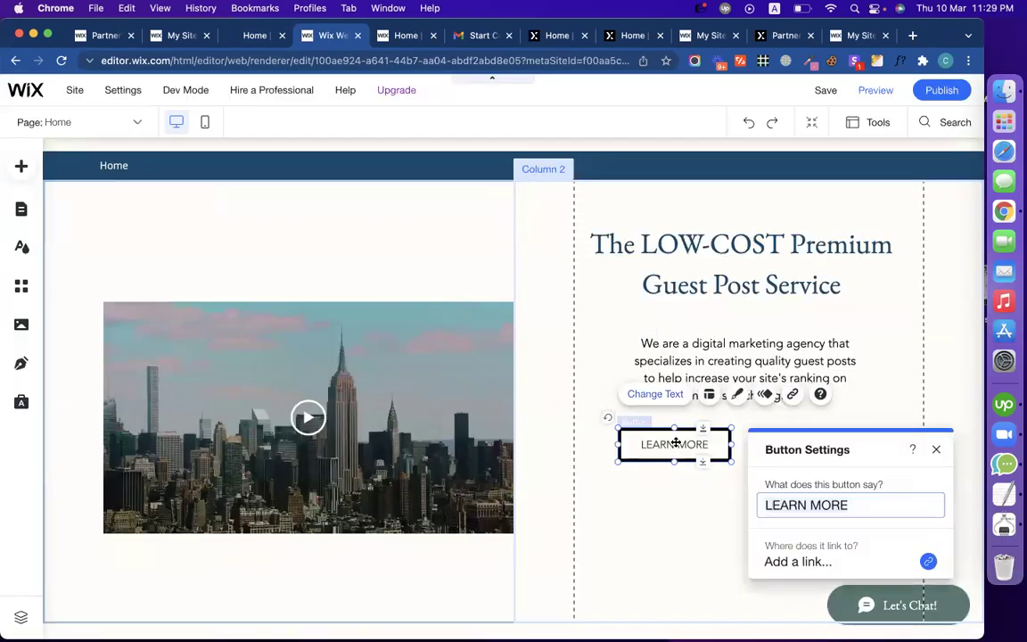
{"action": "triple_click", "coordinate": [844, 505]}
{"action": "type", "text": "Guest Package"}
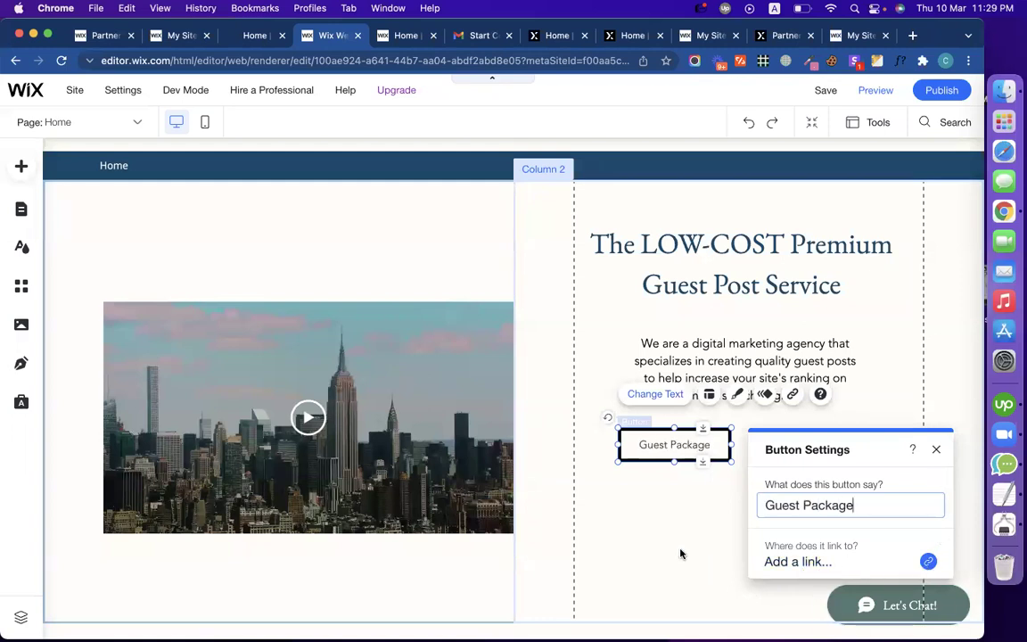
{"action": "left_click", "coordinate": [685, 547]}
Step: Place a duplicate Guest Package button to the right of the first
{"action": "left_click", "coordinate": [704, 456]}
{"action": "left_click_drag", "start_coordinate": [704, 458], "coordinate": [836, 451]}
{"action": "left_click", "coordinate": [827, 541]}
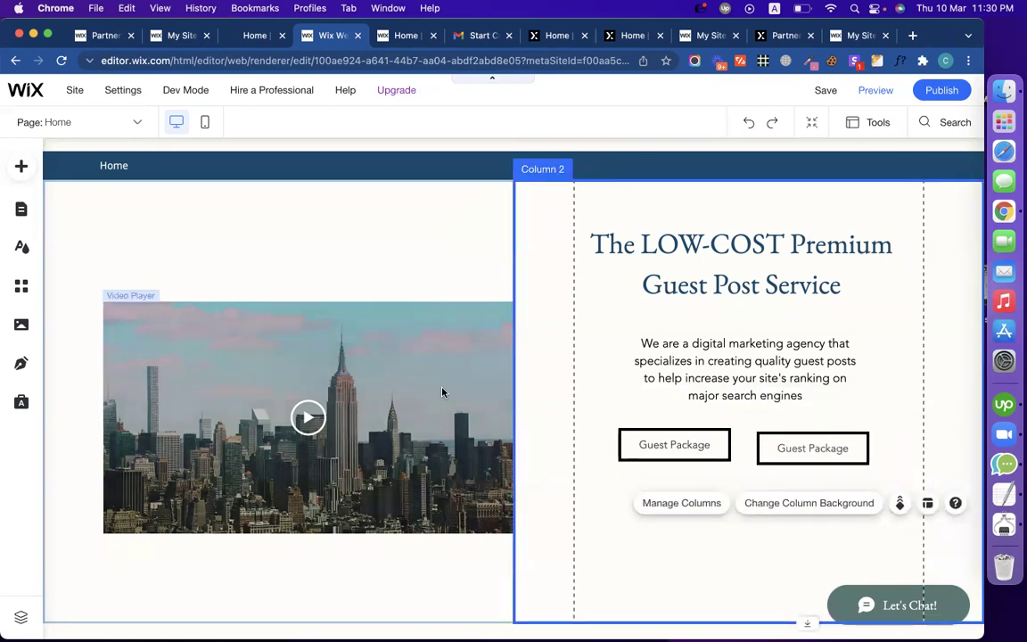
Step: Shorten the hero strip and adjust the video, title and first button positions
{"action": "left_click", "coordinate": [430, 353]}
{"action": "left_click_drag", "start_coordinate": [431, 346], "coordinate": [422, 315]}
{"action": "left_click", "coordinate": [591, 493]}
{"action": "scroll", "coordinate": [591, 490], "scroll_direction": "down", "scroll_amount": 1}
{"action": "left_click_drag", "start_coordinate": [588, 570], "coordinate": [586, 489]}
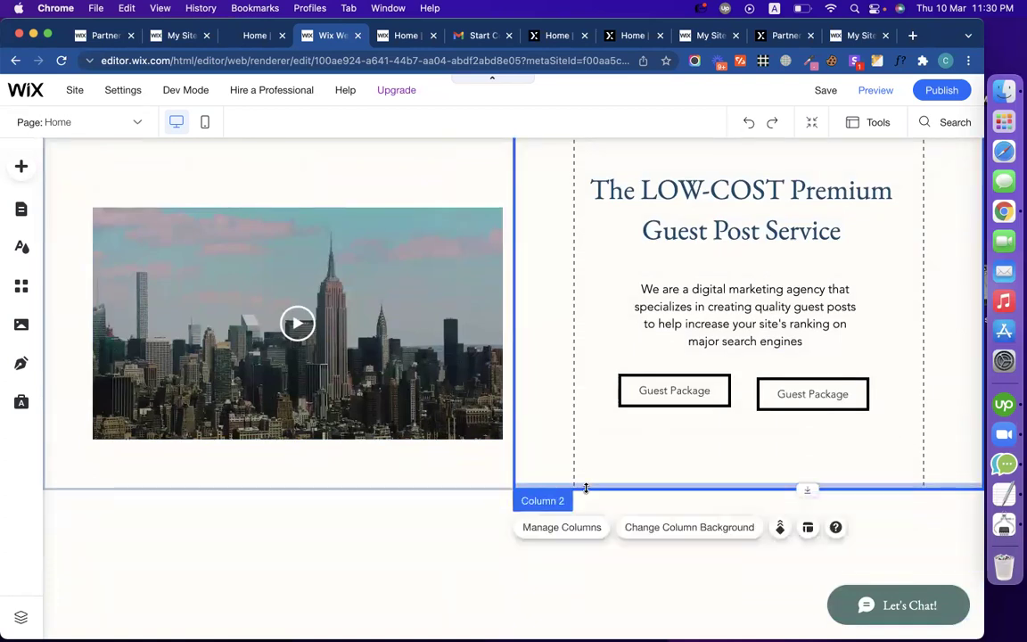
{"action": "scroll", "coordinate": [550, 429], "scroll_direction": "up", "scroll_amount": 3}
{"action": "left_click_drag", "start_coordinate": [385, 396], "coordinate": [374, 369]}
{"action": "left_click_drag", "start_coordinate": [715, 339], "coordinate": [694, 351]}
{"action": "left_click", "coordinate": [635, 557]}
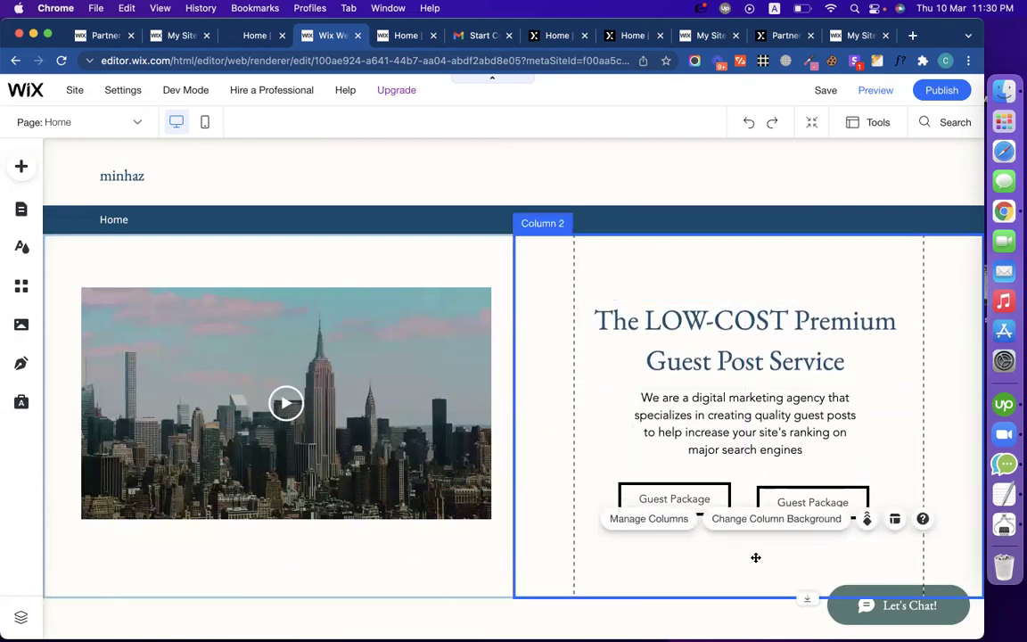
{"action": "left_click_drag", "start_coordinate": [694, 489], "coordinate": [694, 497]}
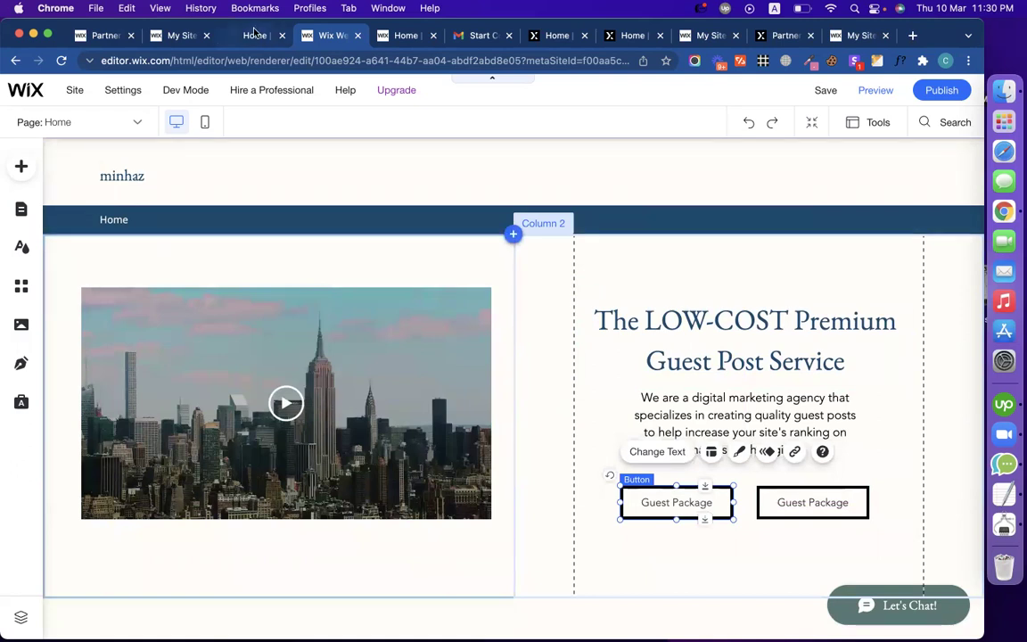
Step: Rename the second Guest Package button to 'Order Now'
{"action": "left_click", "coordinate": [254, 35]}
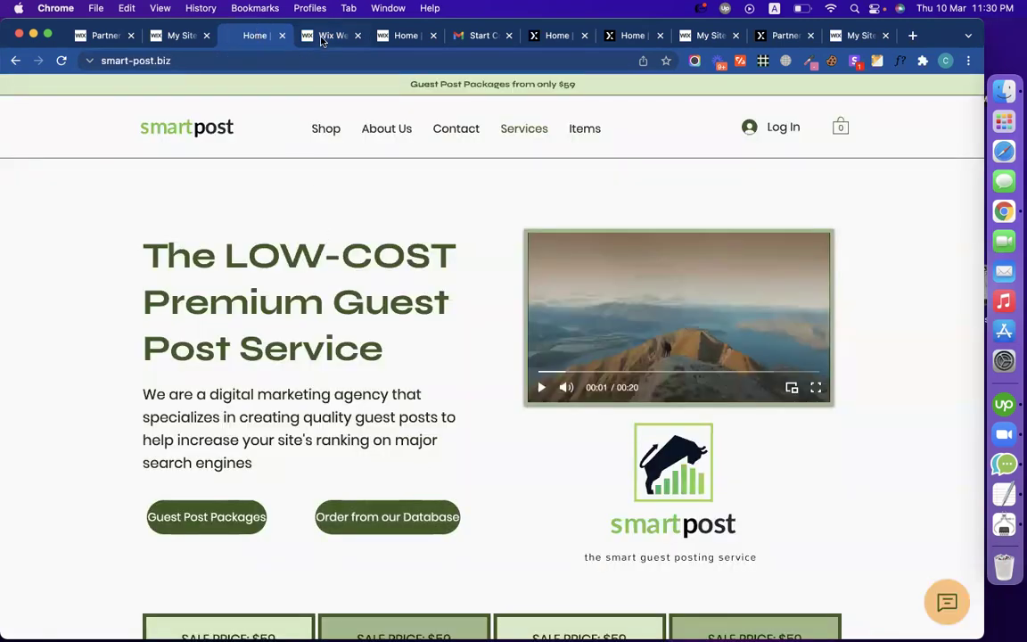
{"action": "left_click", "coordinate": [322, 37]}
{"action": "left_click", "coordinate": [816, 502]}
{"action": "left_click", "coordinate": [790, 451]}
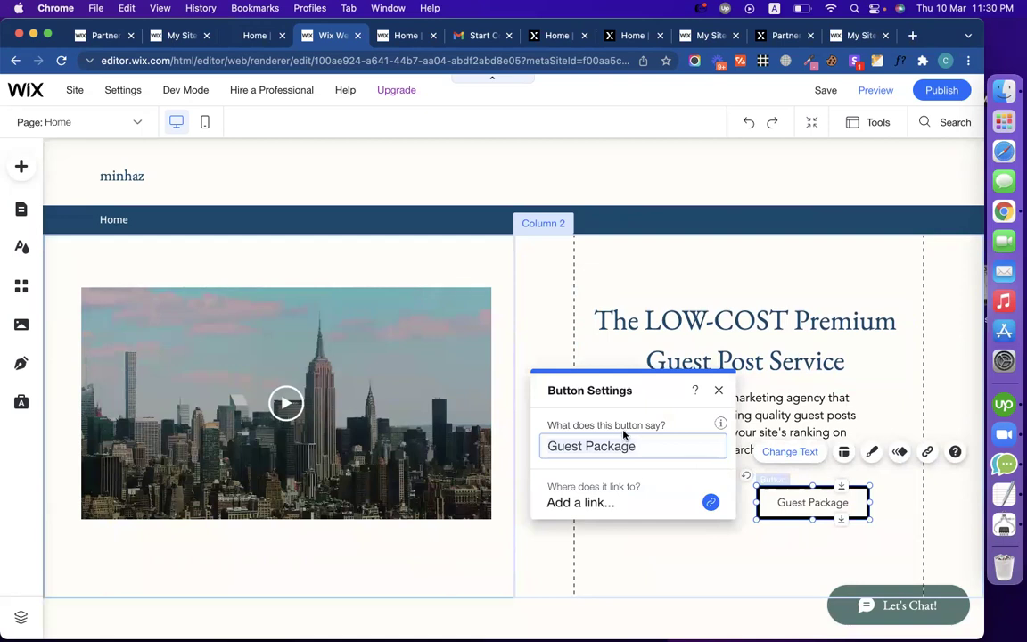
{"action": "key", "text": "super+a"}
{"action": "type", "text": "Order Now"}
{"action": "left_click", "coordinate": [722, 549]}
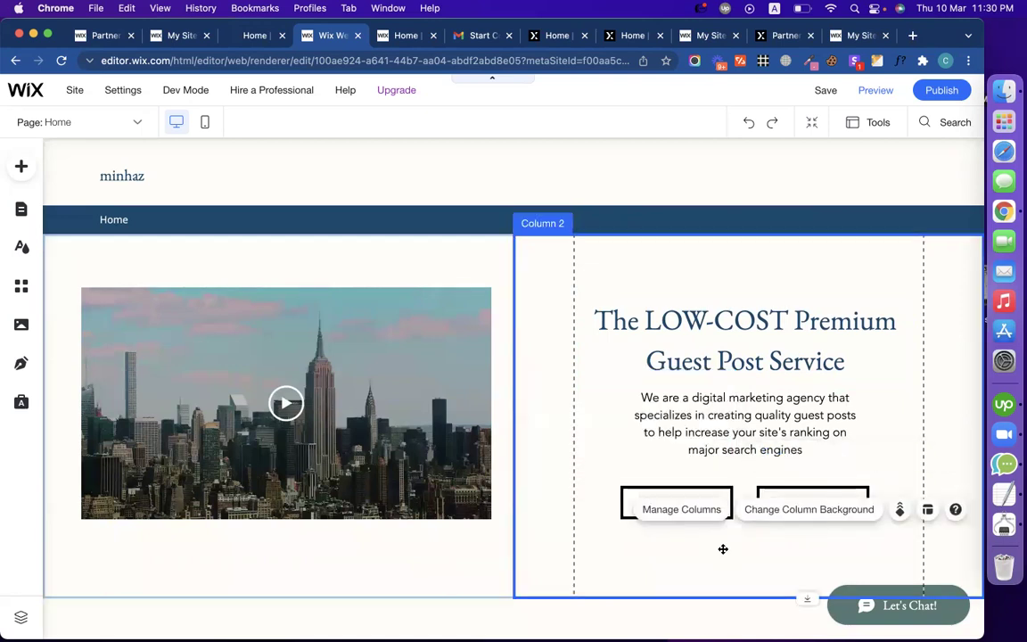
{"action": "left_click", "coordinate": [493, 569]}
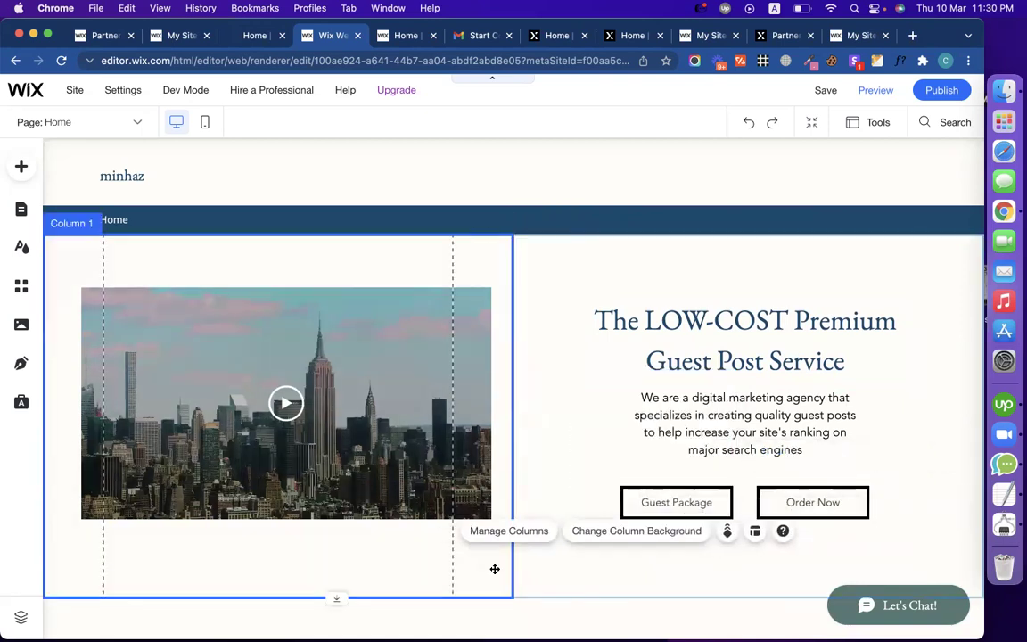
{"action": "left_click", "coordinate": [595, 246]}
{"action": "left_click", "coordinate": [444, 253]}
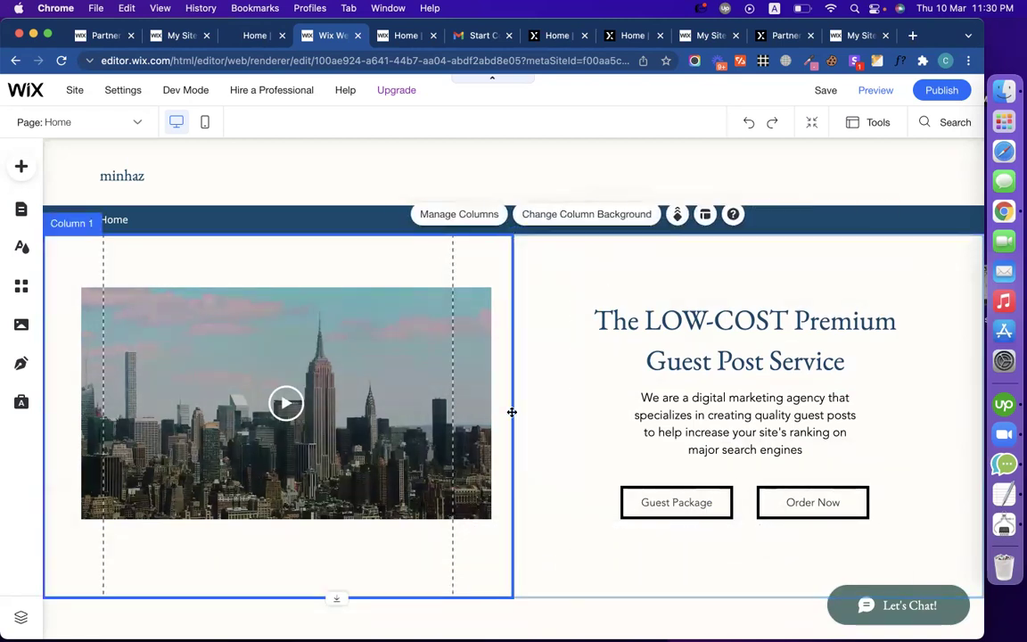
Step: Inspect the hero's left and right columns, then view the live smart-post.biz site
{"action": "left_click", "coordinate": [546, 289]}
{"action": "left_click", "coordinate": [430, 259]}
{"action": "left_click", "coordinate": [555, 362]}
{"action": "scroll", "coordinate": [555, 361], "scroll_direction": "down", "scroll_amount": 3}
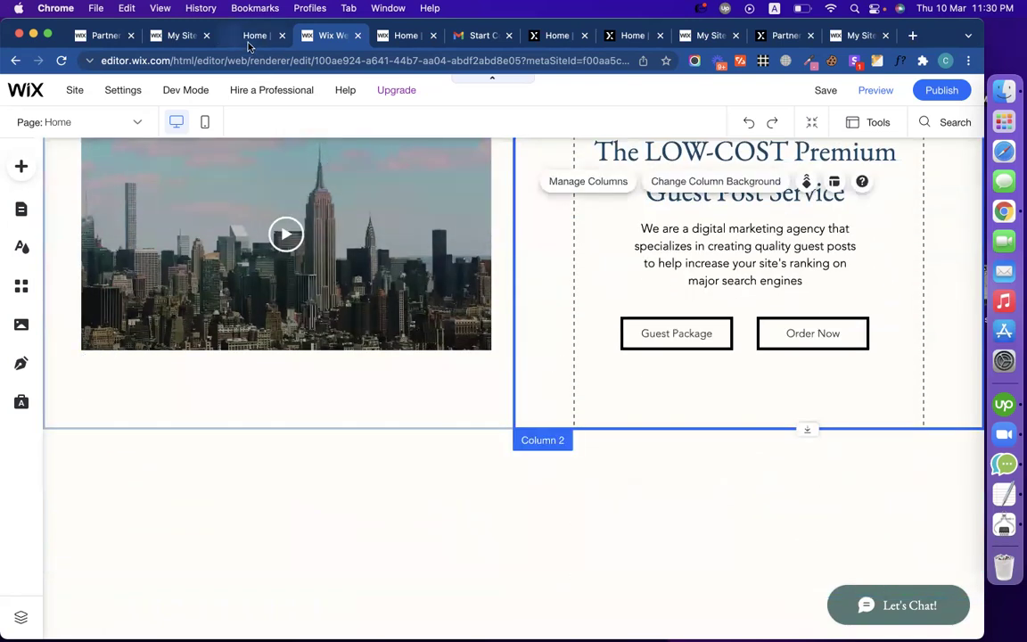
{"action": "scroll", "coordinate": [277, 298], "scroll_direction": "up", "scroll_amount": 3}
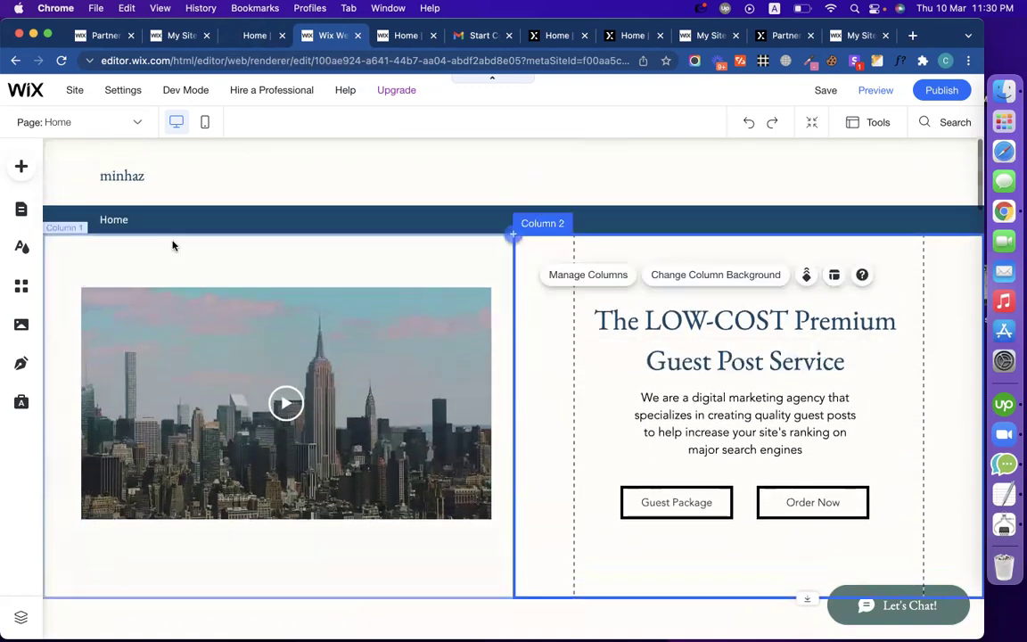
{"action": "left_click", "coordinate": [175, 248]}
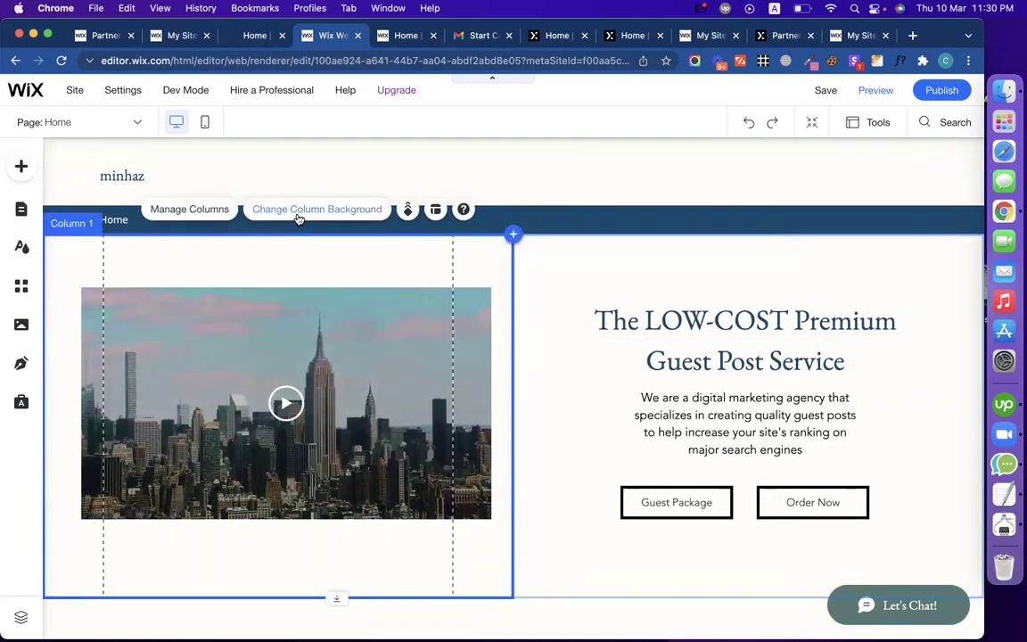
{"action": "left_click", "coordinate": [585, 244]}
{"action": "left_click", "coordinate": [486, 252]}
{"action": "left_click", "coordinate": [588, 250]}
{"action": "left_click", "coordinate": [470, 254]}
{"action": "left_click", "coordinate": [569, 257]}
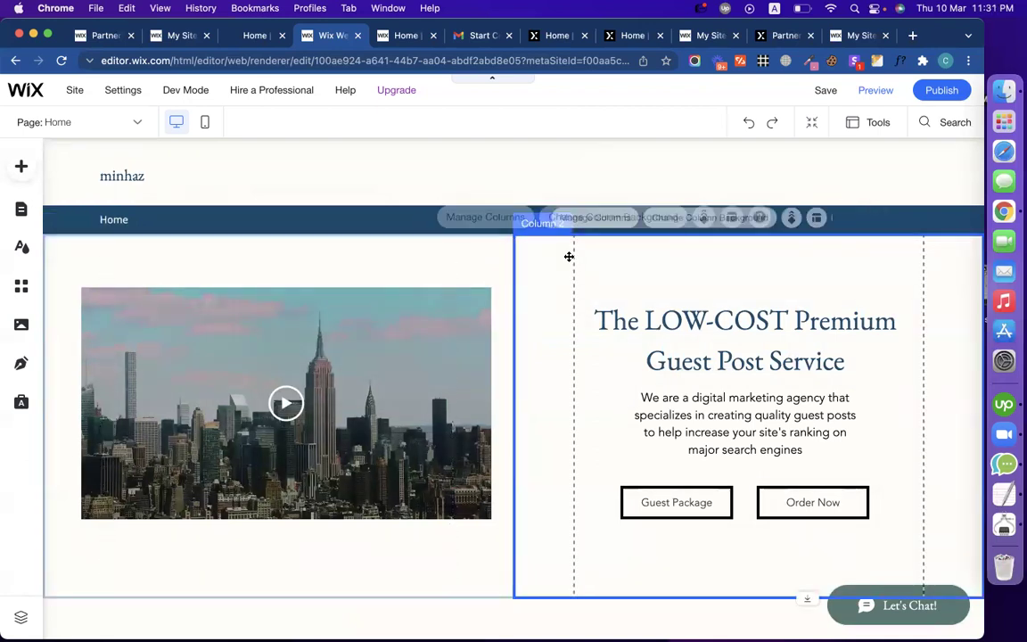
{"action": "left_click", "coordinate": [256, 36]}
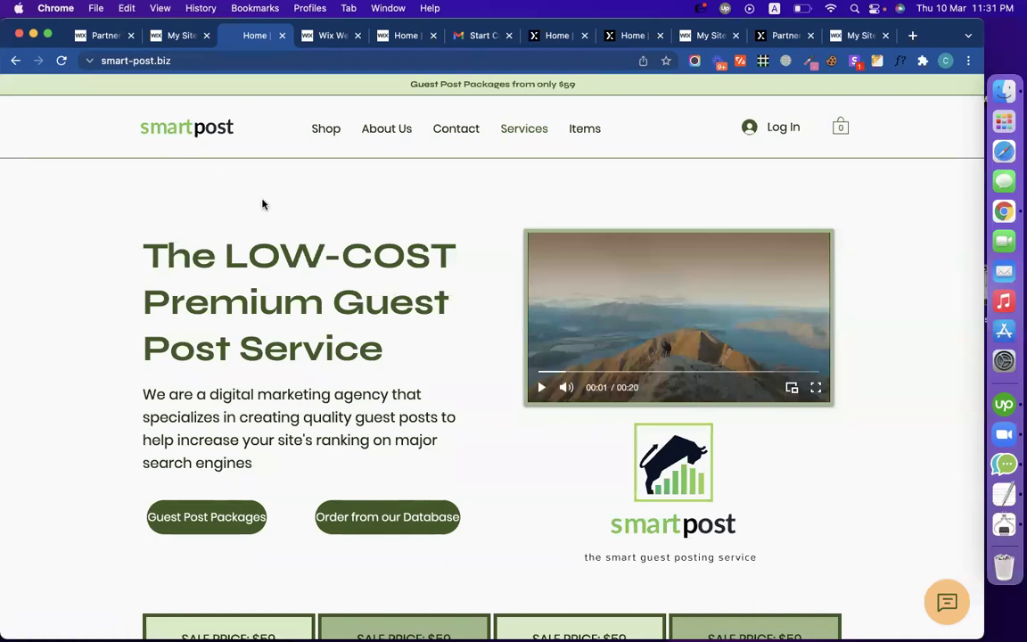
Step: Save the smartpost logo image as logo.webp in the Downloads folder
{"action": "right_click", "coordinate": [206, 123]}
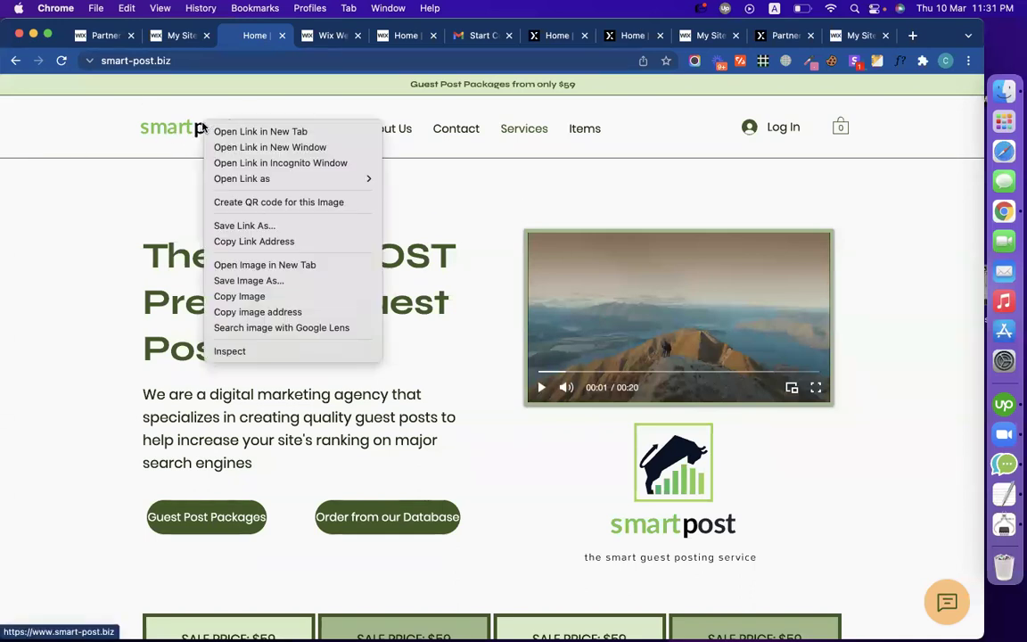
{"action": "left_click", "coordinate": [264, 280]}
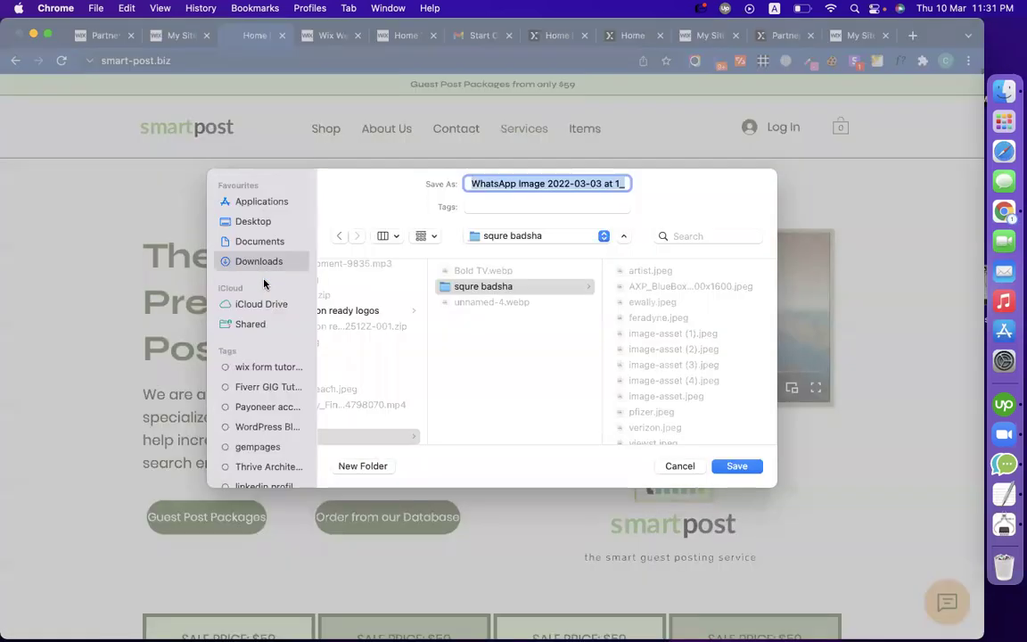
{"action": "type", "text": "logo"}
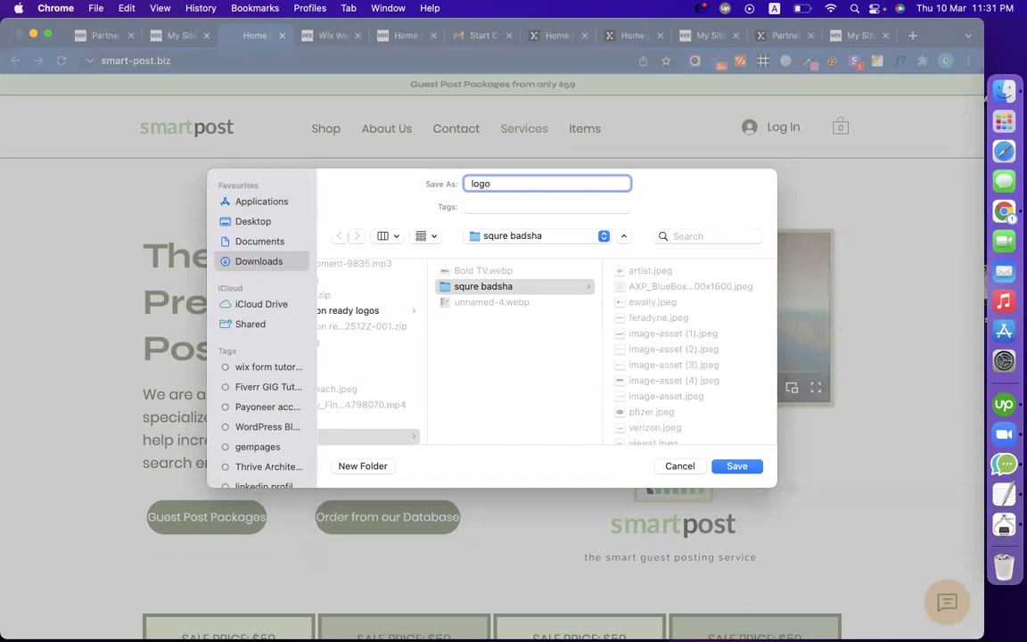
{"action": "left_click", "coordinate": [251, 264]}
{"action": "key", "text": "Return"}
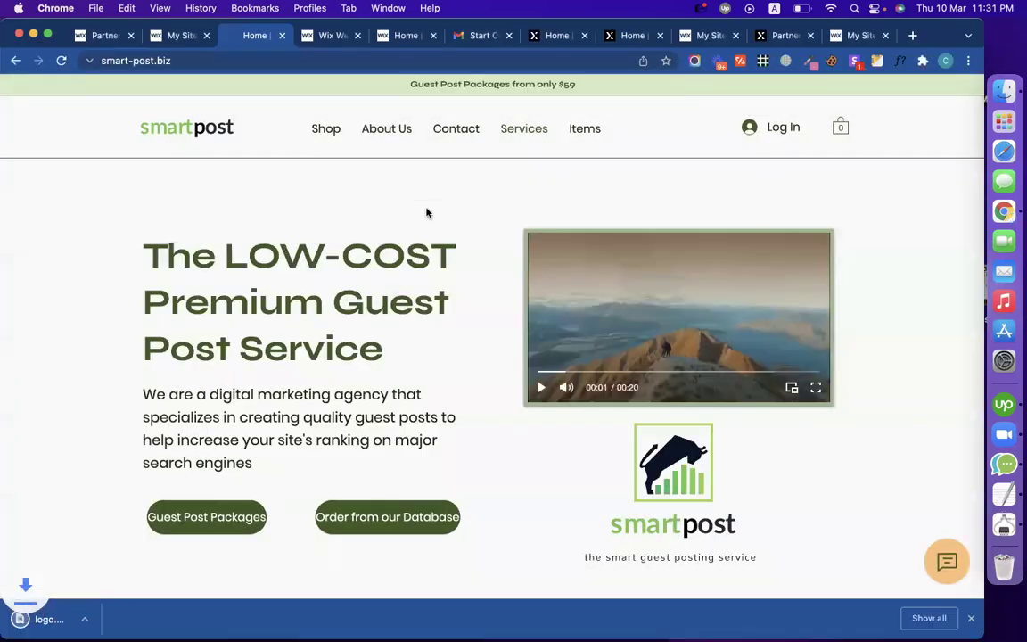
{"action": "left_click", "coordinate": [332, 36]}
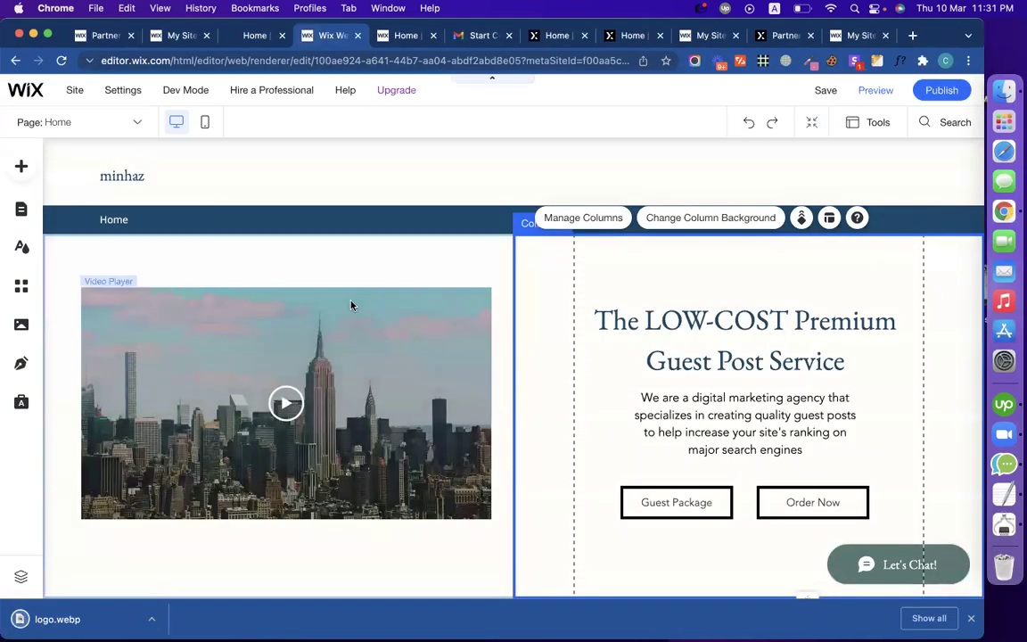
{"action": "left_click", "coordinate": [139, 177]}
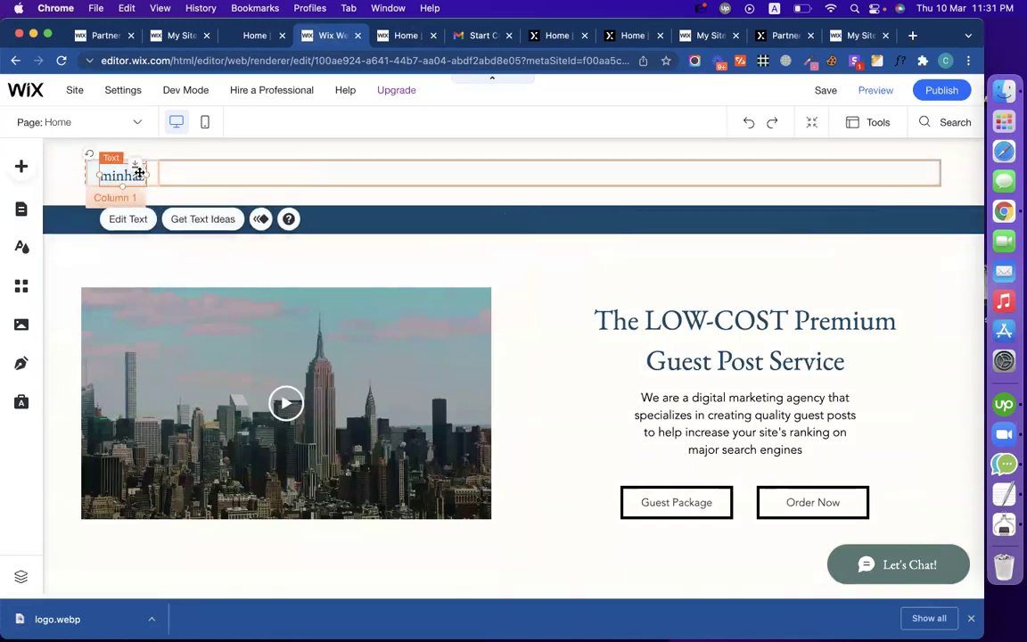
{"action": "left_click", "coordinate": [213, 172]}
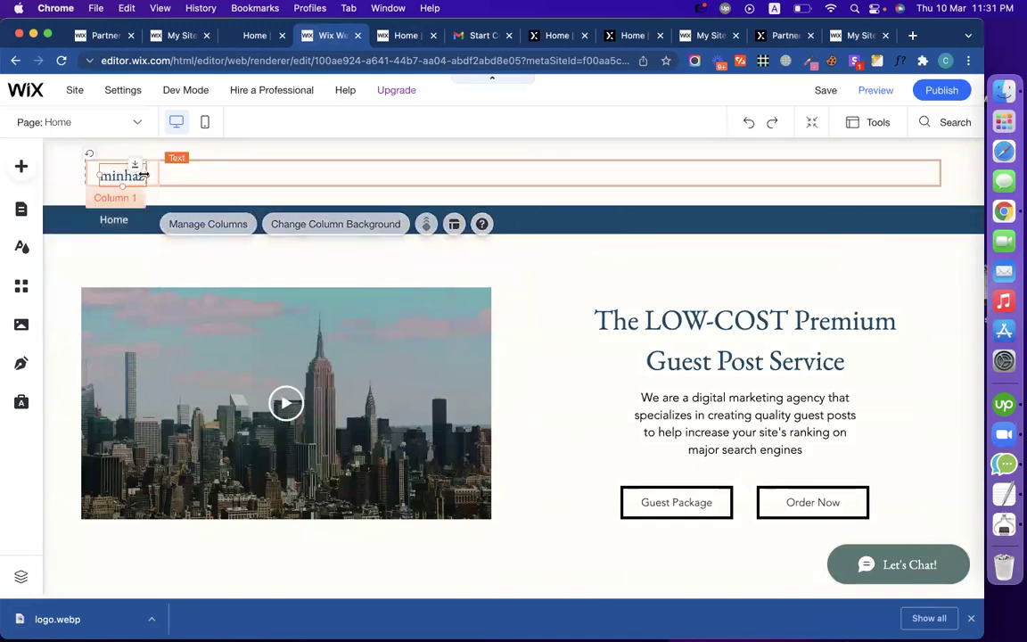
{"action": "left_click", "coordinate": [140, 175]}
{"action": "key", "text": "Delete"}
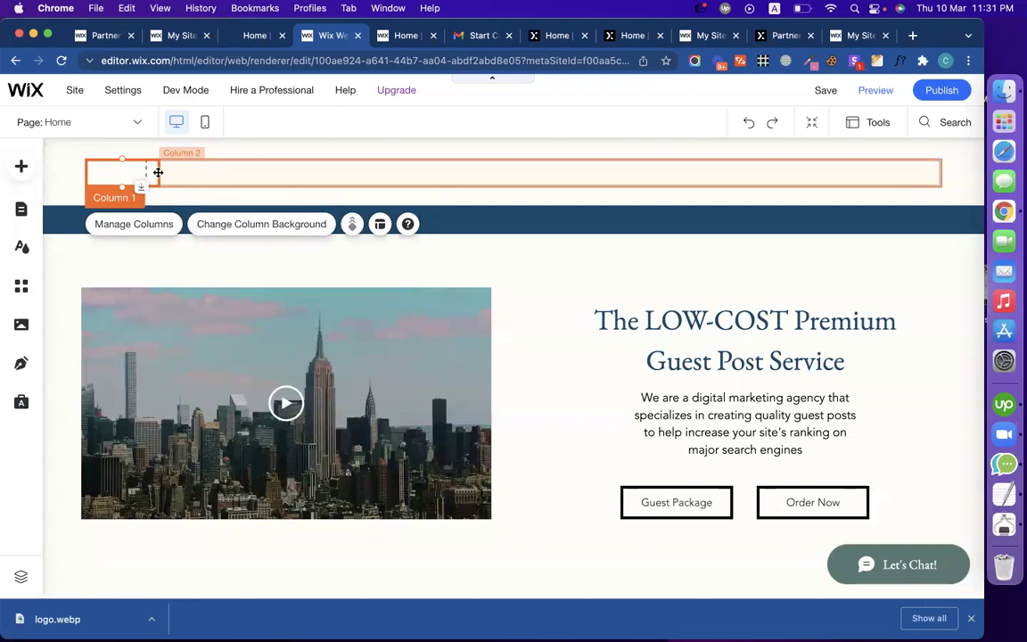
{"action": "left_click", "coordinate": [205, 178]}
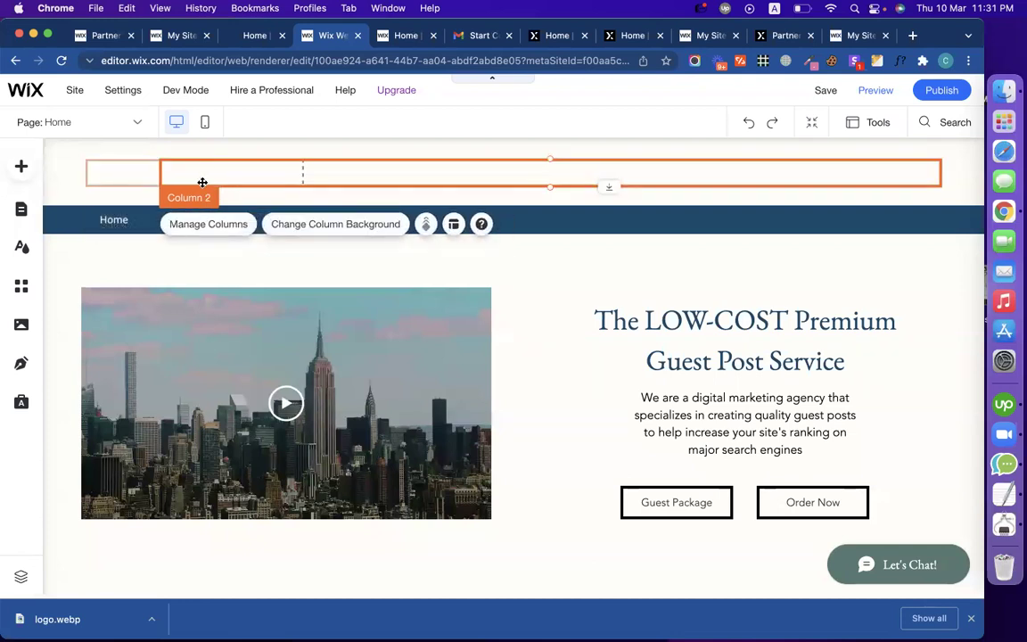
{"action": "left_click", "coordinate": [424, 229]}
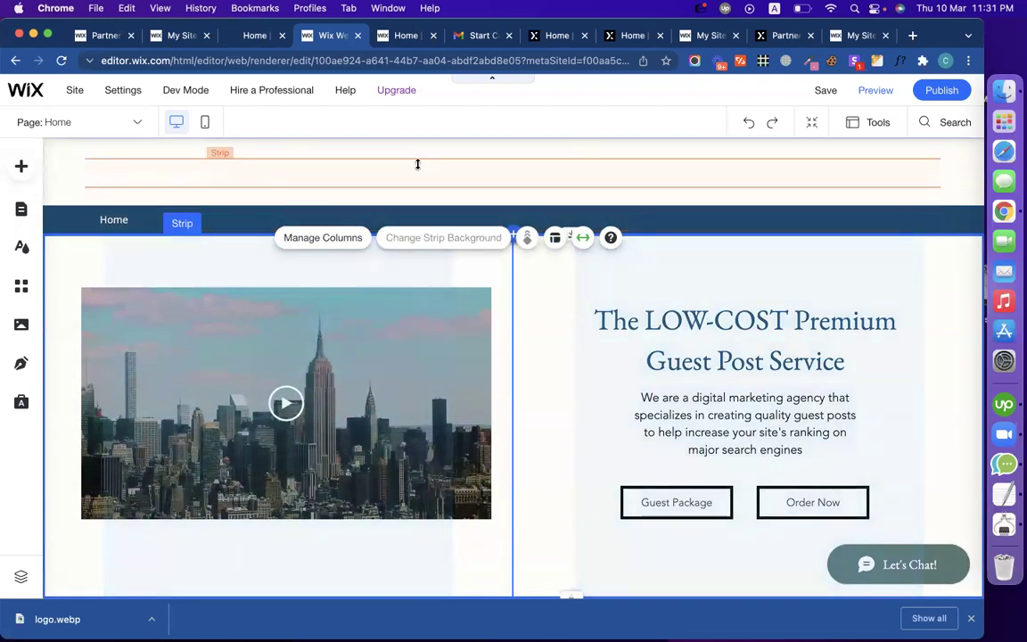
{"action": "left_click", "coordinate": [388, 152]}
{"action": "left_click", "coordinate": [388, 151]}
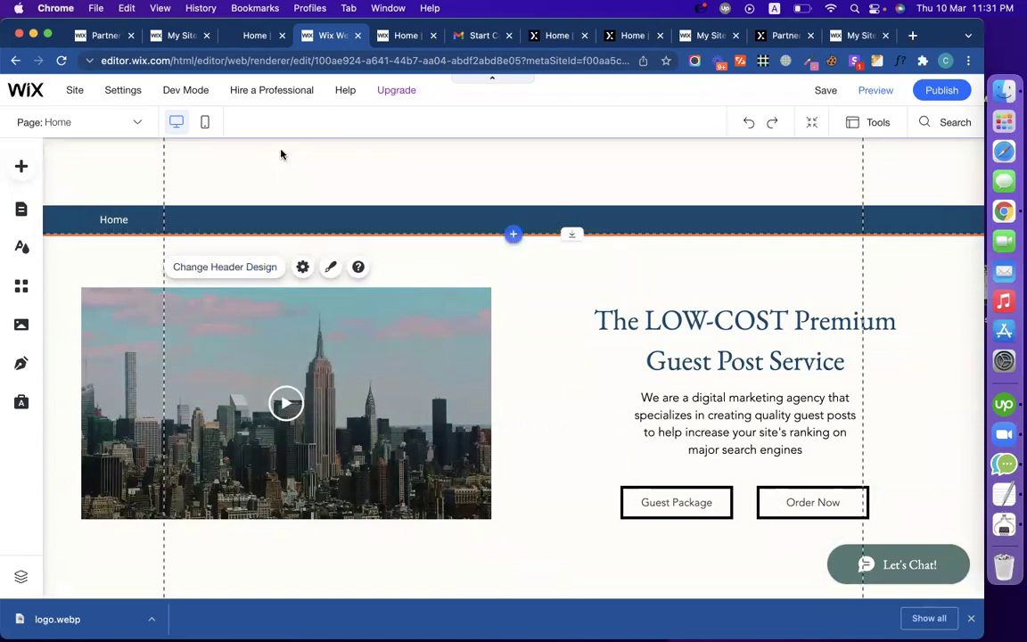
Step: Start an image upload from the computer via Add > Image > My Image Uploads
{"action": "left_click", "coordinate": [21, 166]}
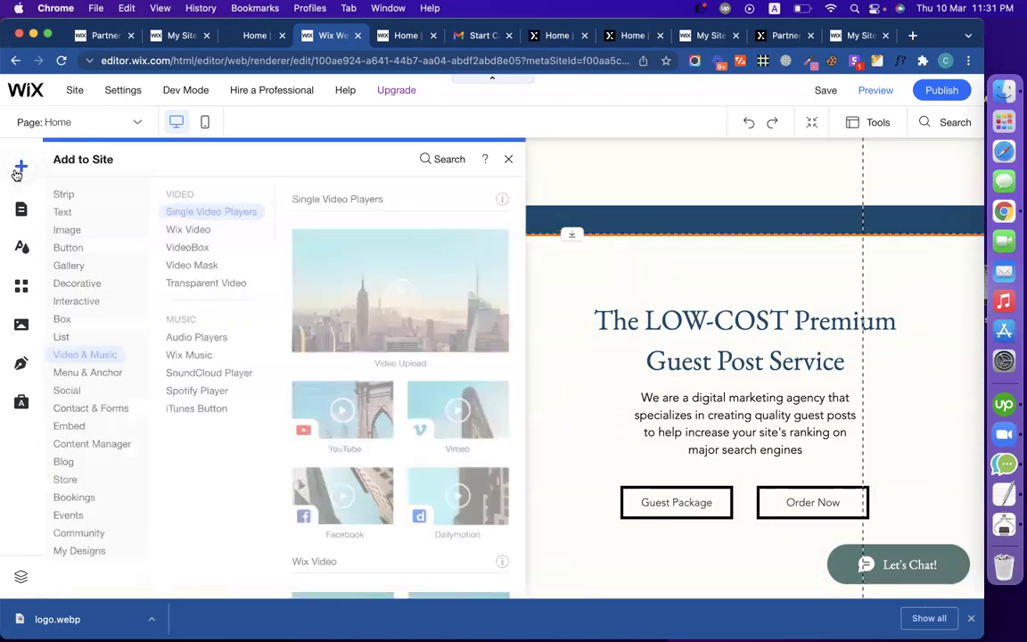
{"action": "left_click", "coordinate": [93, 232]}
{"action": "left_click", "coordinate": [223, 229]}
{"action": "scroll", "coordinate": [407, 299], "scroll_direction": "up", "scroll_amount": 5}
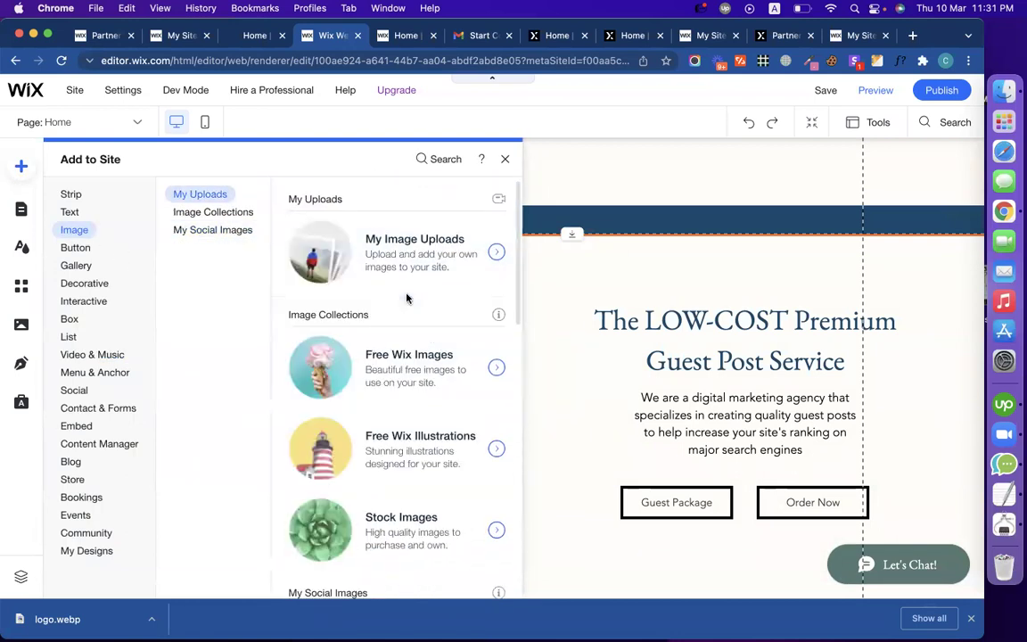
{"action": "left_click", "coordinate": [419, 237]}
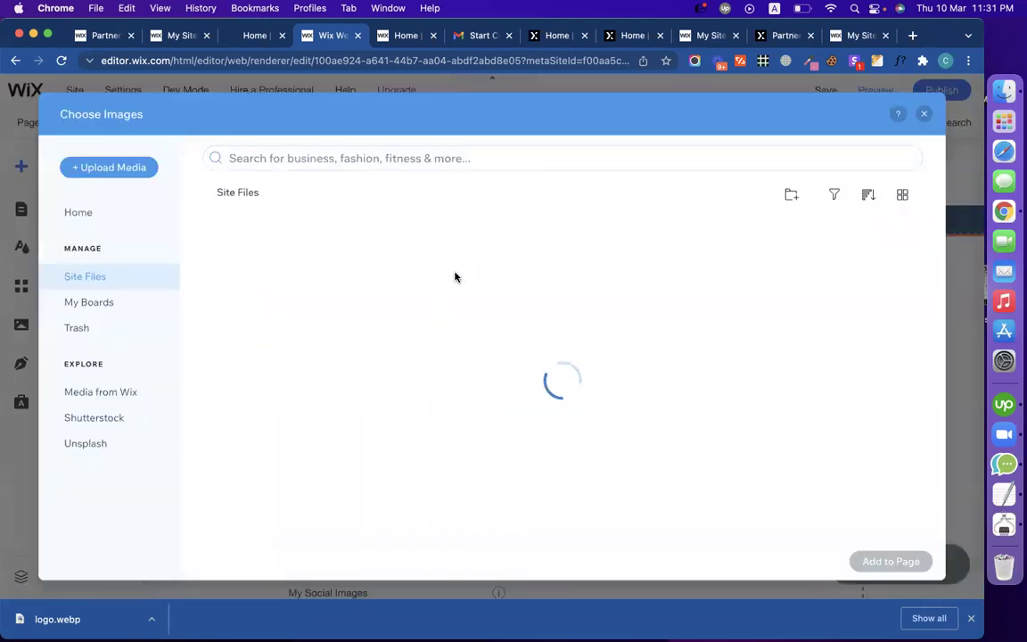
{"action": "left_click", "coordinate": [107, 169]}
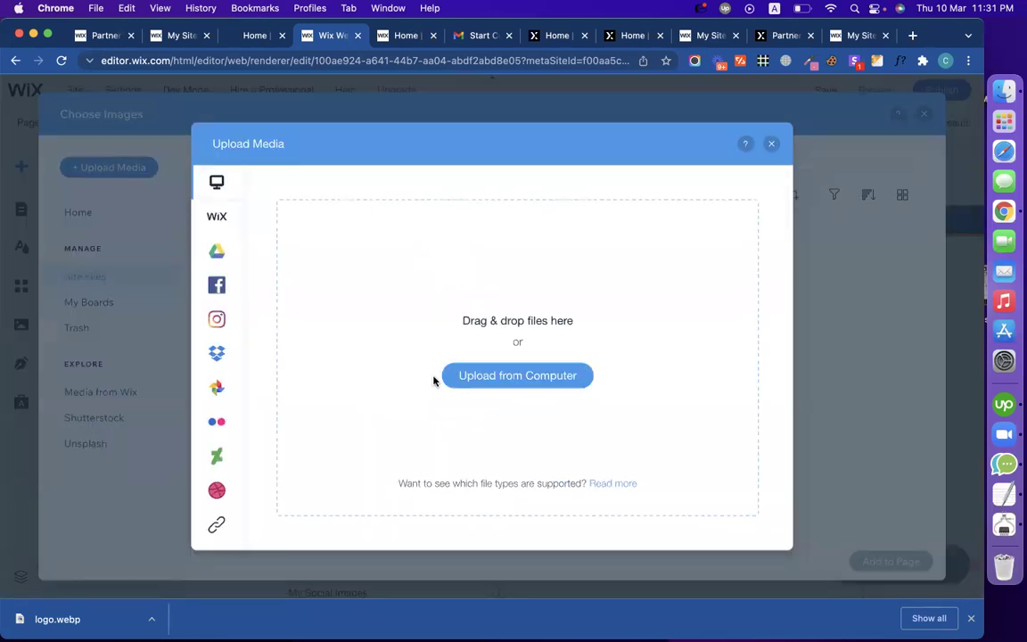
{"action": "left_click", "coordinate": [466, 374]}
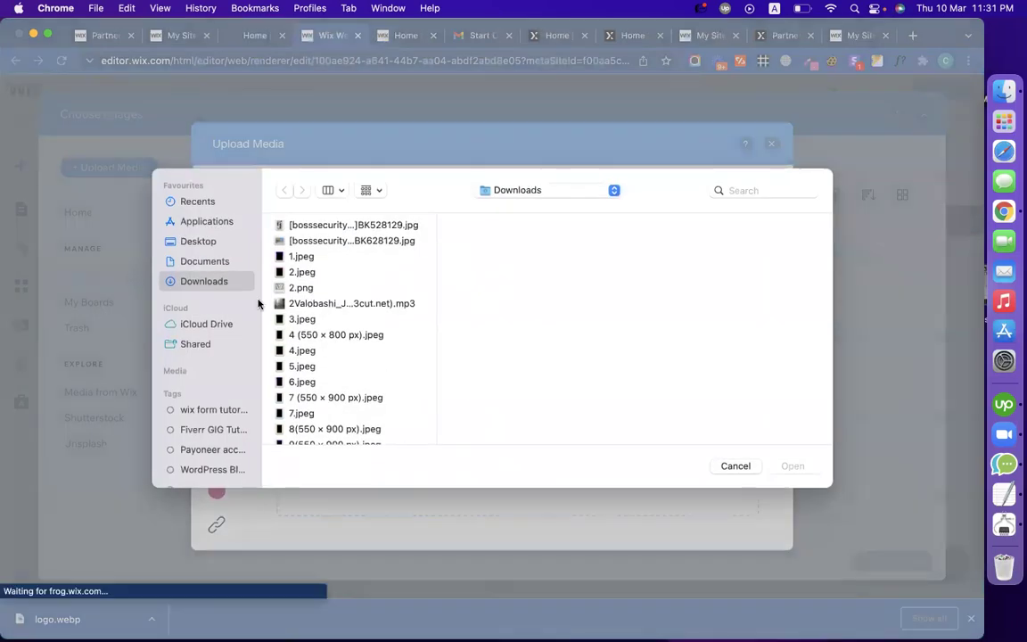
{"action": "left_click", "coordinate": [725, 466]}
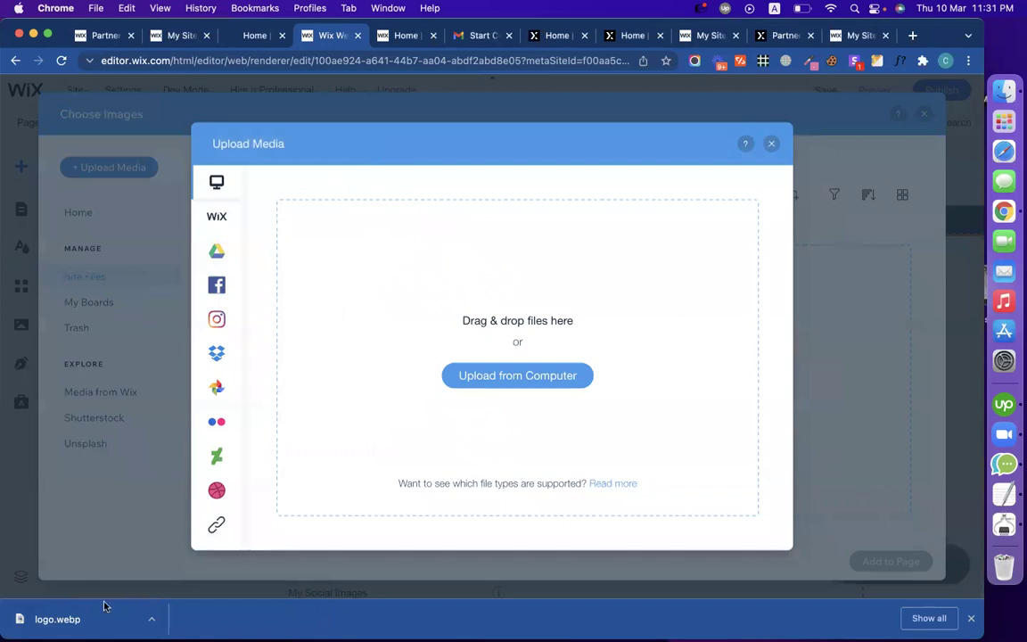
Step: Take a screenshot of the smartpost logo on the live site
{"action": "left_click", "coordinate": [256, 38]}
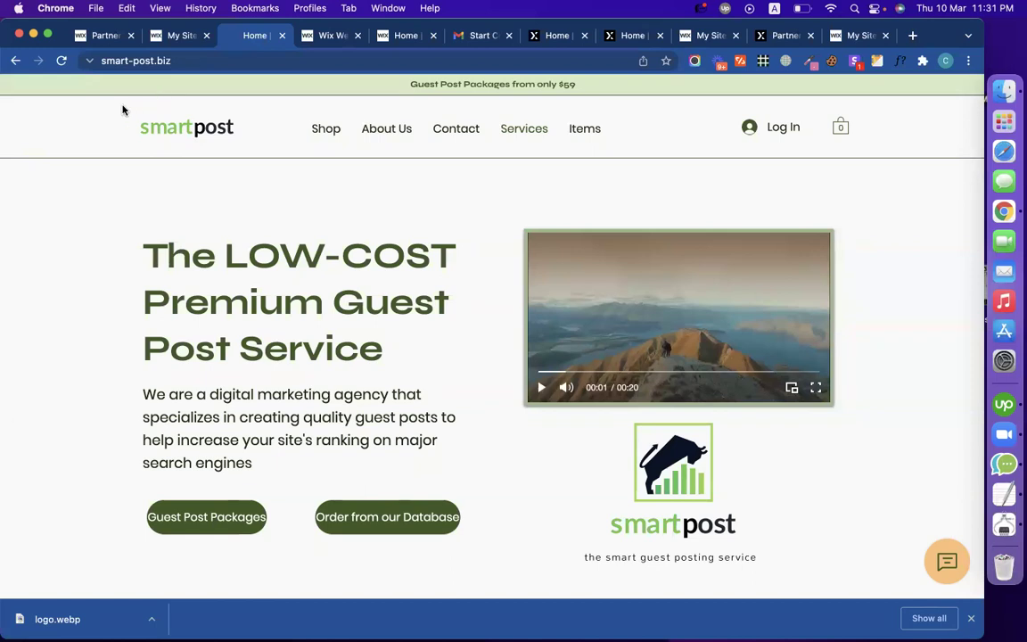
{"action": "left_click_drag", "start_coordinate": [131, 107], "coordinate": [242, 144]}
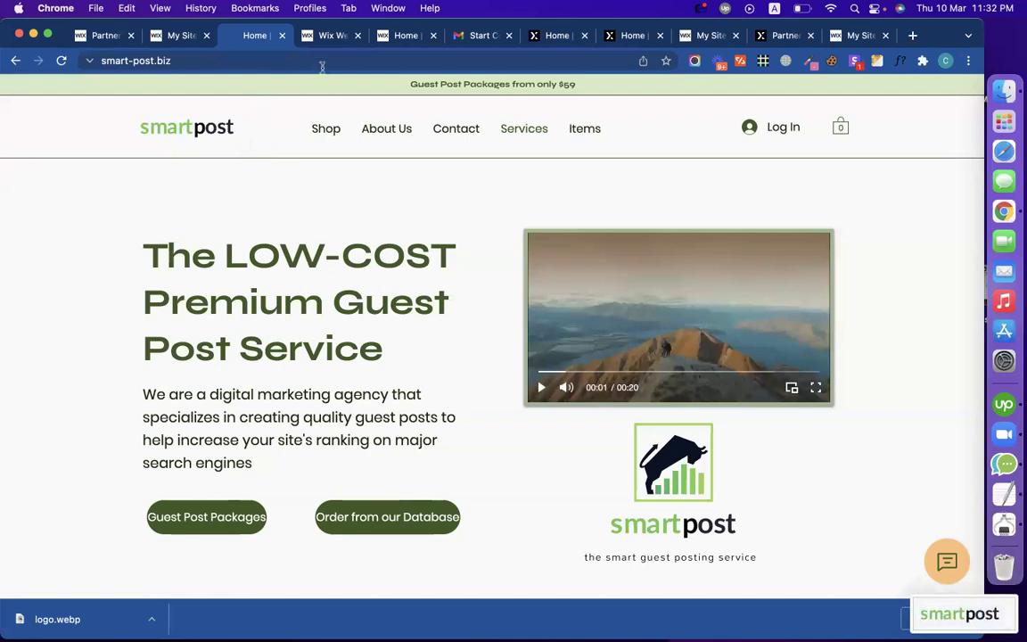
{"action": "left_click", "coordinate": [331, 37]}
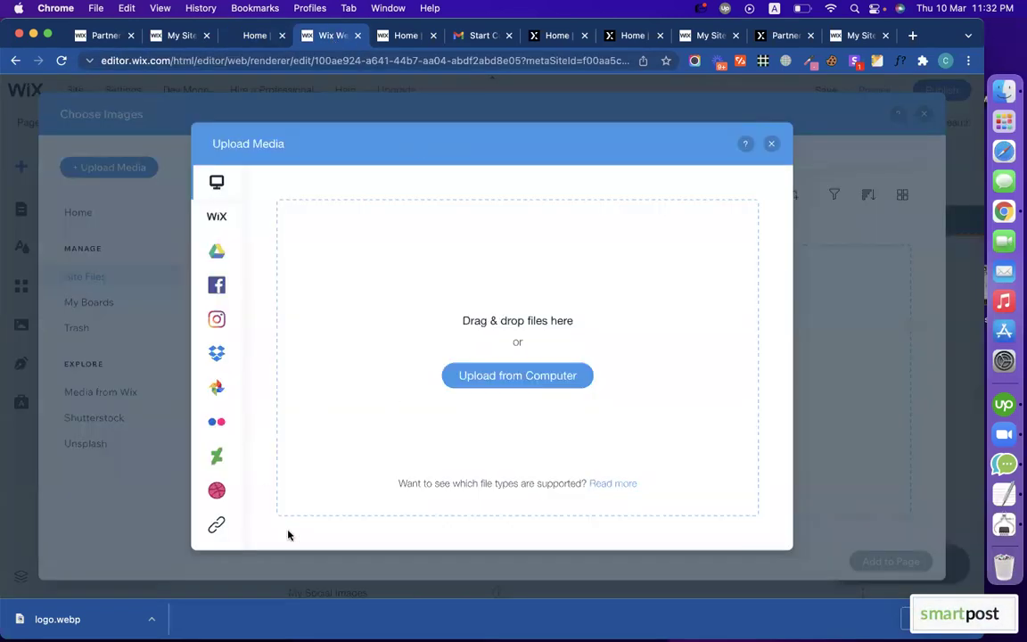
Step: Upload the smartpost logo screenshot from the Desktop onto the Home page
{"action": "left_click", "coordinate": [491, 379]}
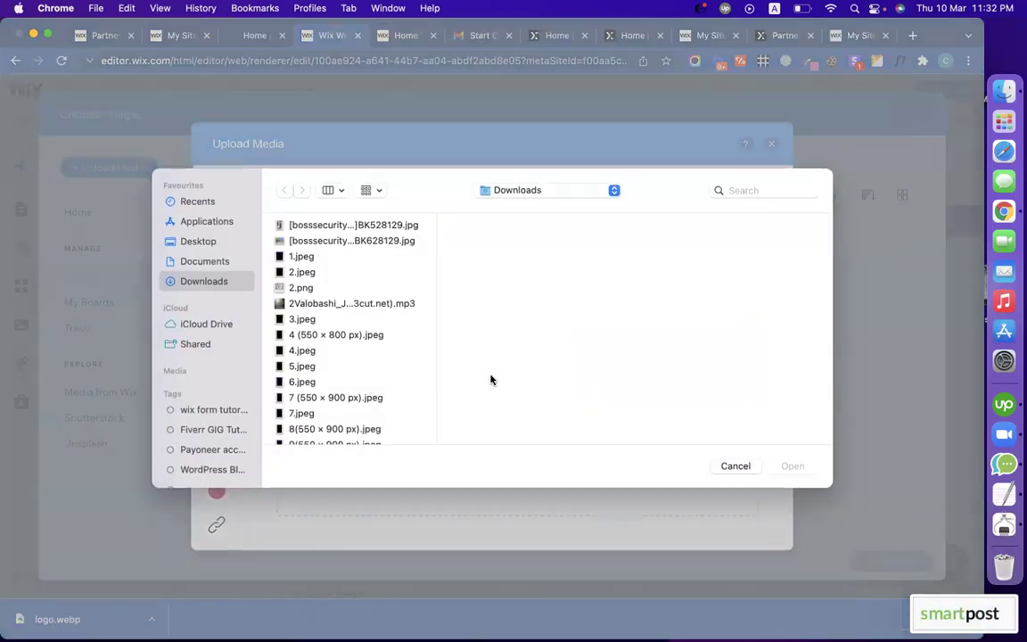
{"action": "left_click", "coordinate": [208, 239]}
{"action": "scroll", "coordinate": [349, 300], "scroll_direction": "down", "scroll_amount": 15}
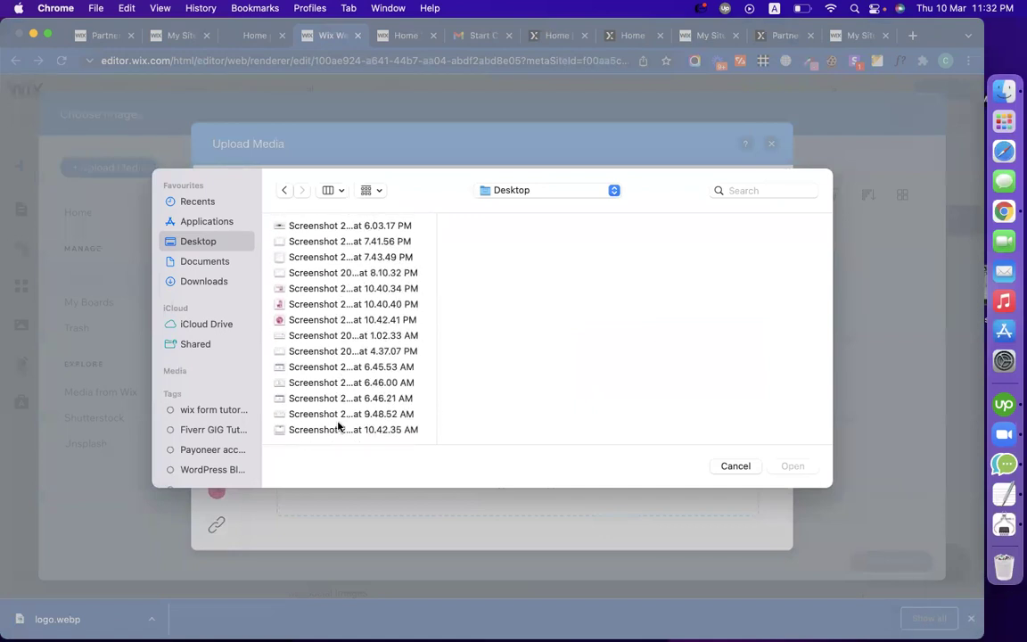
{"action": "left_click", "coordinate": [339, 430]}
{"action": "key", "text": "Up"}
{"action": "key", "text": "Up"}
{"action": "key", "text": "Up"}
{"action": "key", "text": "Up"}
{"action": "key", "text": "Up"}
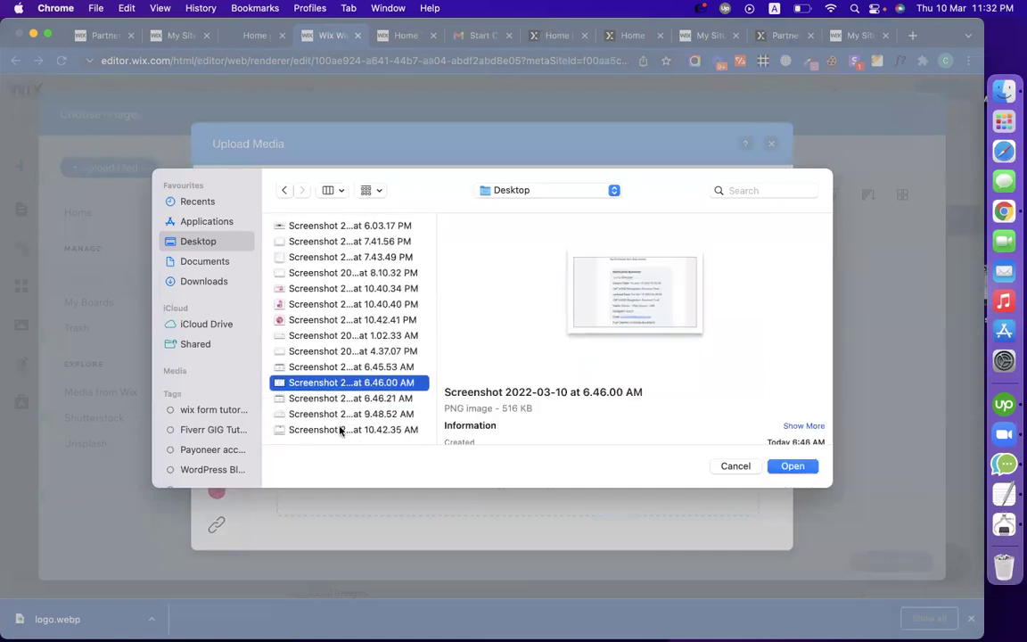
{"action": "key", "text": "Up"}
{"action": "key", "text": "Down"}
{"action": "key", "text": "Down"}
{"action": "key", "text": "Down"}
{"action": "key", "text": "Down"}
{"action": "scroll", "coordinate": [308, 356], "scroll_direction": "down", "scroll_amount": 1}
{"action": "key", "text": "Up"}
{"action": "key", "text": "Up"}
{"action": "key", "text": "Up"}
{"action": "key", "text": "Up"}
{"action": "key", "text": "Down"}
{"action": "key", "text": "Down"}
{"action": "scroll", "coordinate": [306, 353], "scroll_direction": "down", "scroll_amount": 2}
{"action": "double_click", "coordinate": [288, 426]}
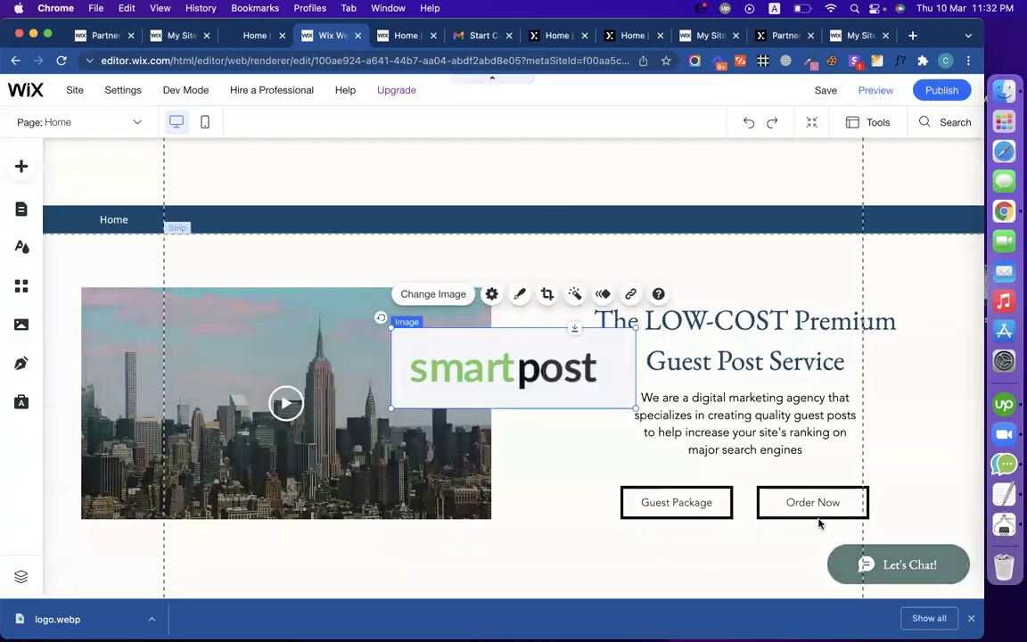
Step: Try moving and shrinking the logo image, then undo the change
{"action": "left_click_drag", "start_coordinate": [532, 343], "coordinate": [290, 196]}
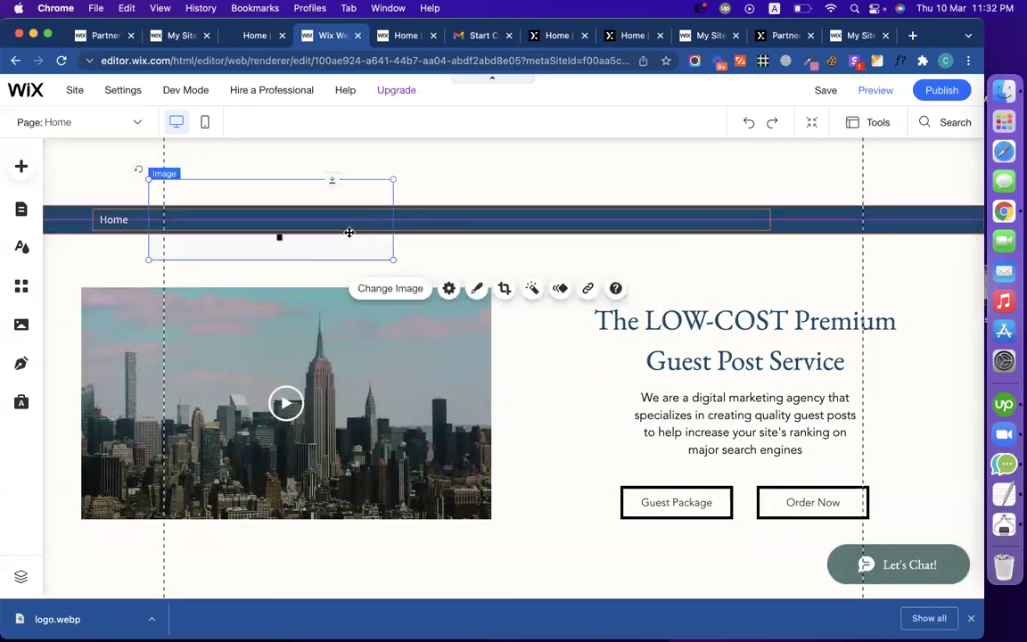
{"action": "left_click_drag", "start_coordinate": [390, 260], "coordinate": [329, 238]}
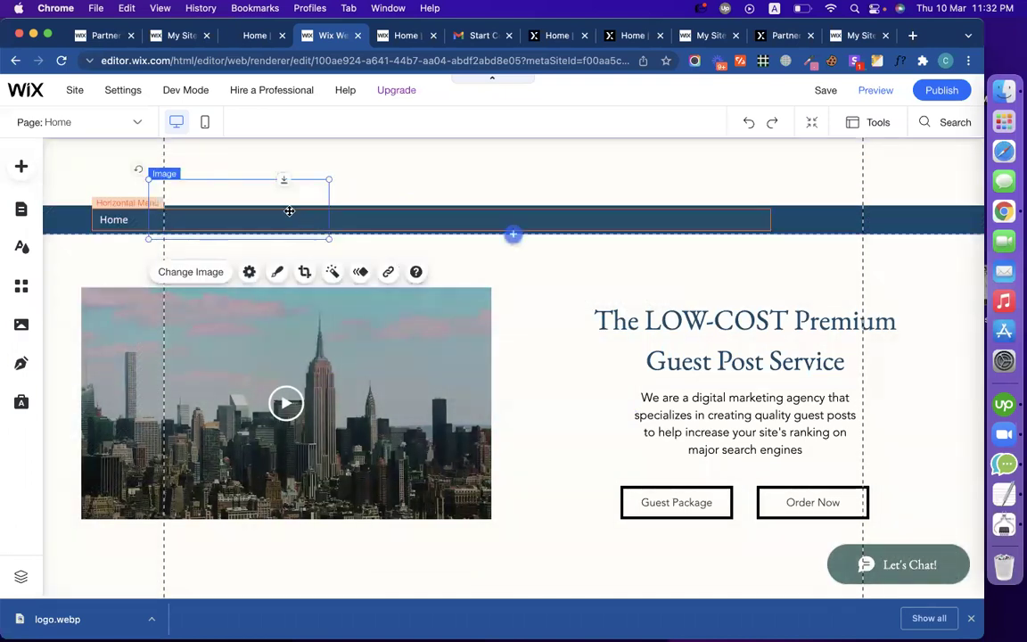
{"action": "left_click", "coordinate": [236, 194]}
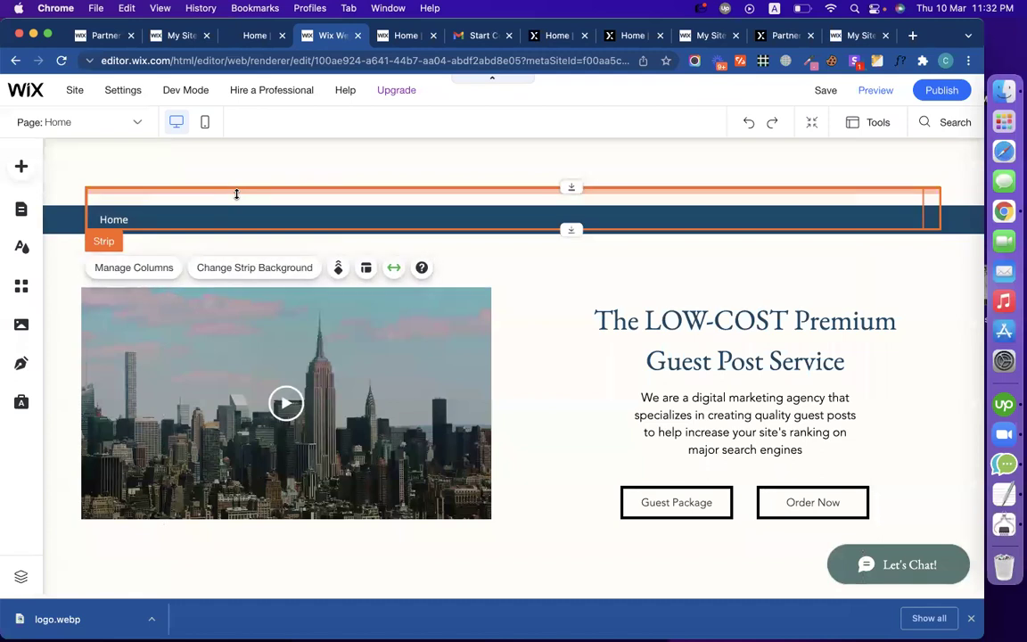
{"action": "left_click", "coordinate": [261, 305]}
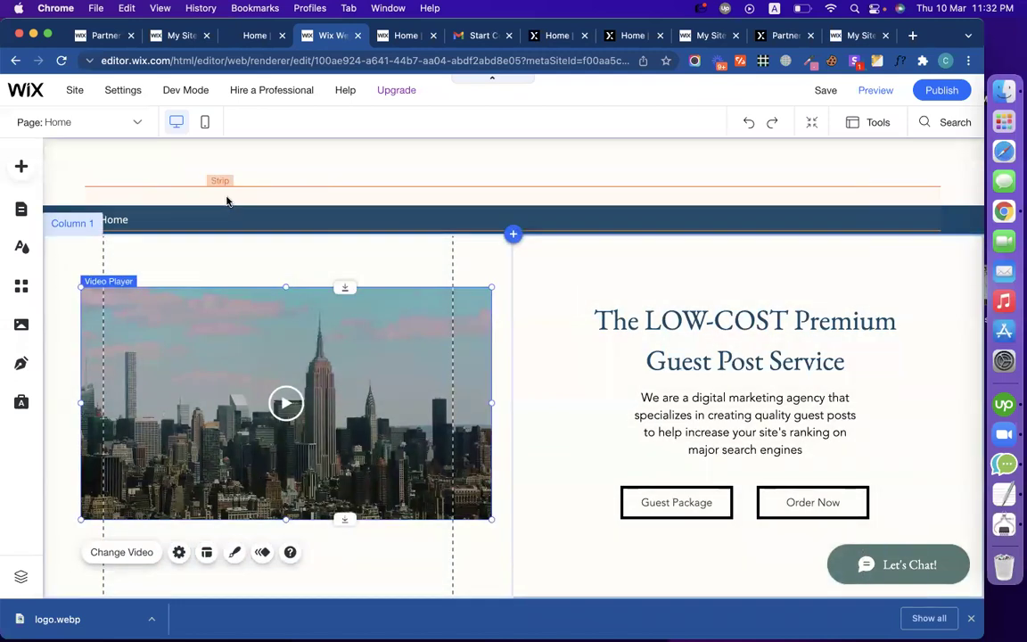
{"action": "left_click", "coordinate": [750, 124]}
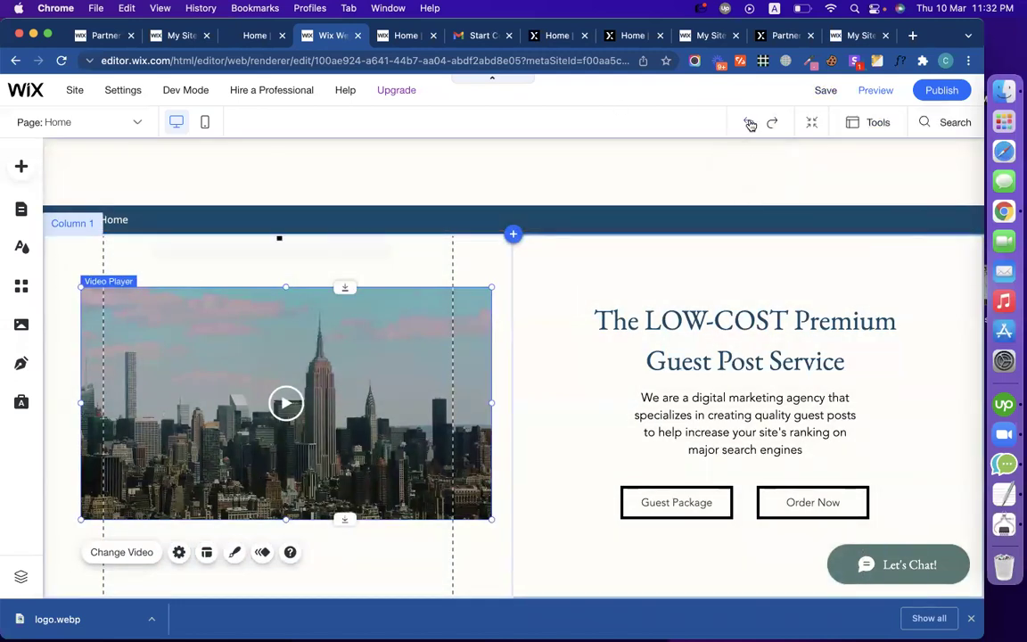
Step: Shrink the smartpost logo and place it at the left of the header, above the Home menu
{"action": "left_click", "coordinate": [587, 366]}
{"action": "left_click_drag", "start_coordinate": [630, 405], "coordinate": [525, 373]}
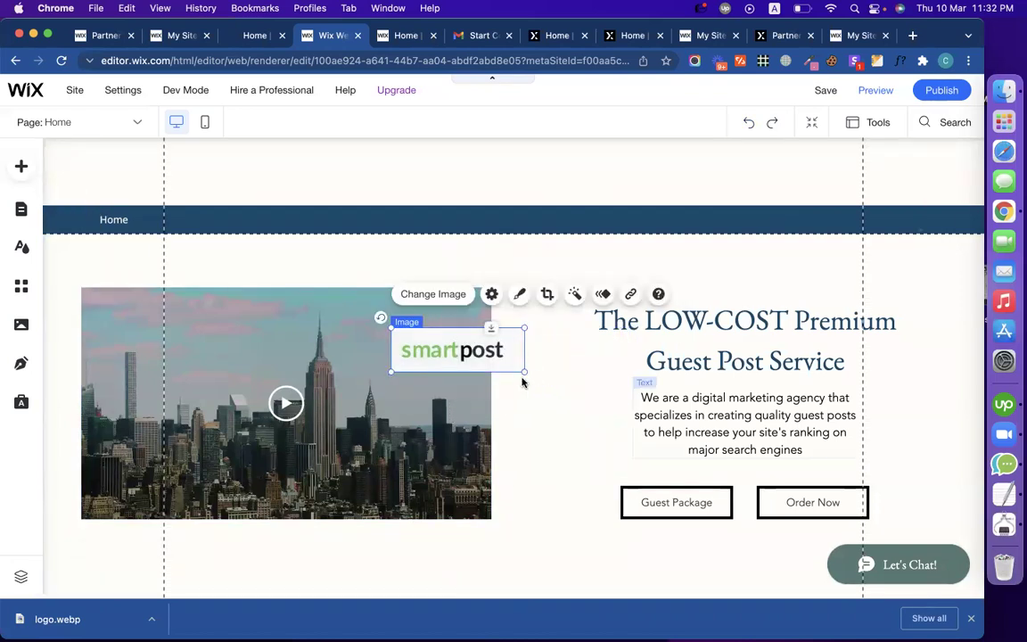
{"action": "left_click_drag", "start_coordinate": [465, 354], "coordinate": [412, 161]}
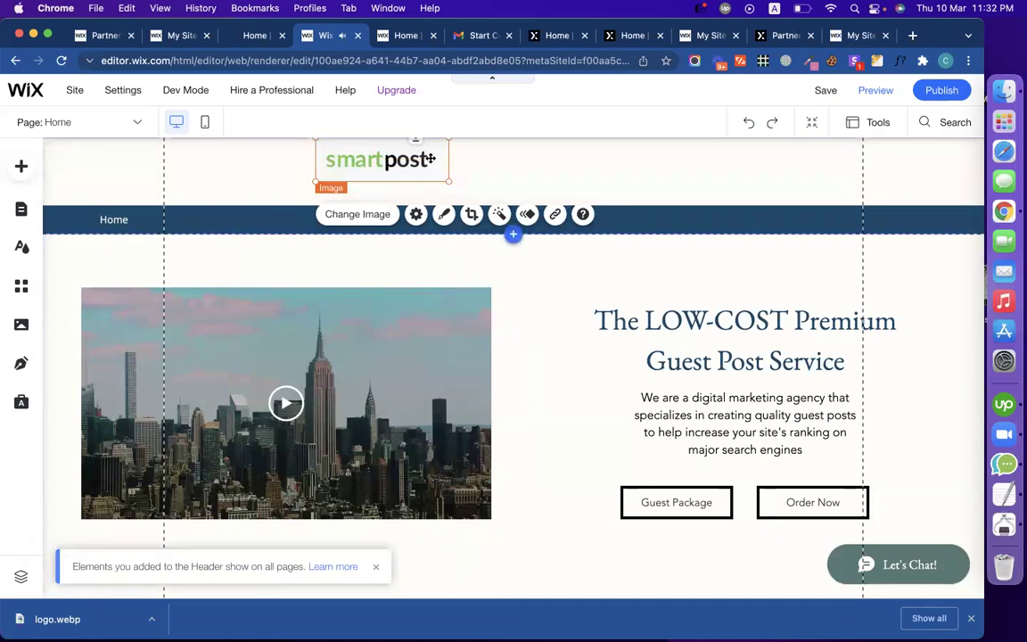
{"action": "left_click_drag", "start_coordinate": [431, 158], "coordinate": [278, 171]}
{"action": "left_click", "coordinate": [414, 173]}
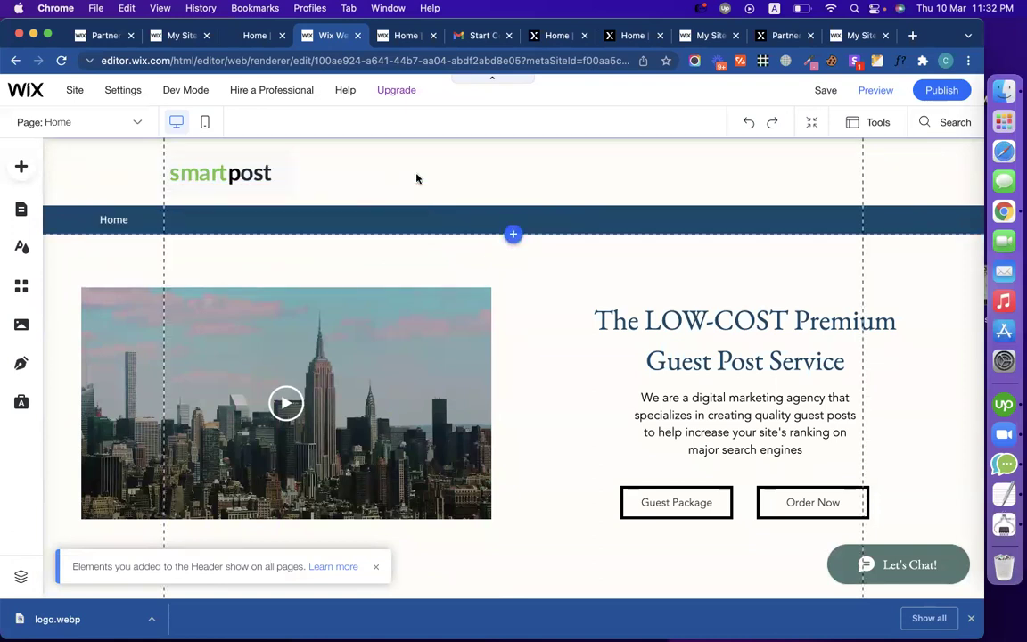
{"action": "left_click", "coordinate": [268, 171]}
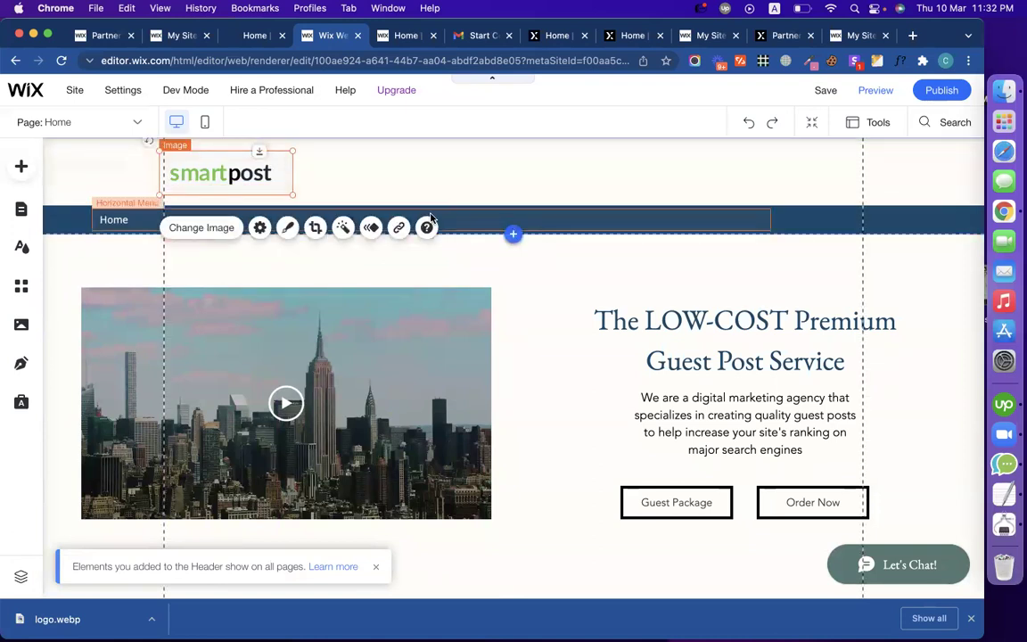
{"action": "left_click", "coordinate": [370, 186]}
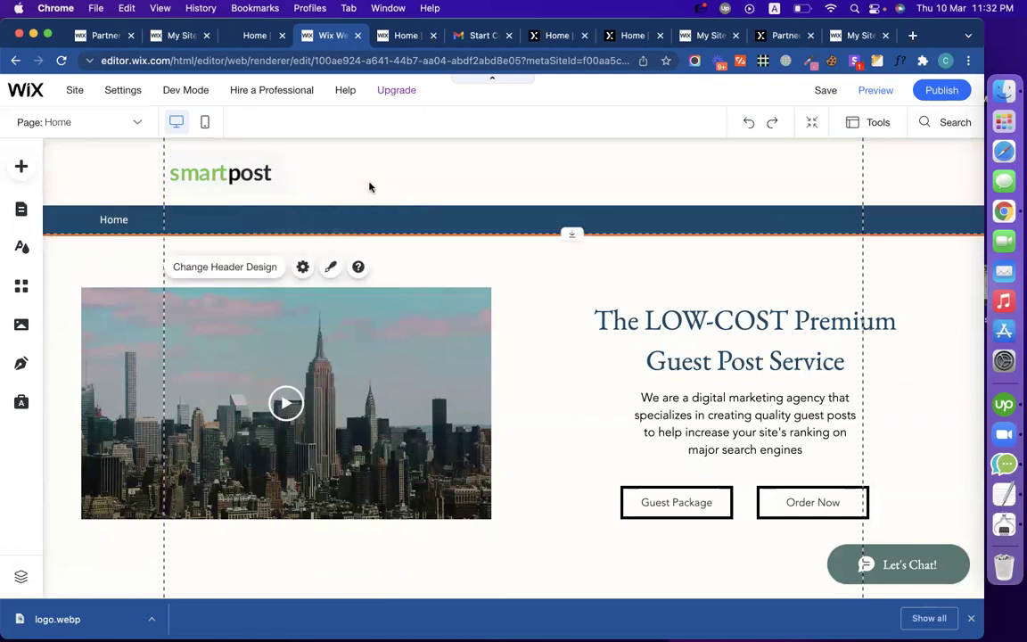
Step: Apply a plain white header design from the header design choices
{"action": "left_click", "coordinate": [264, 273]}
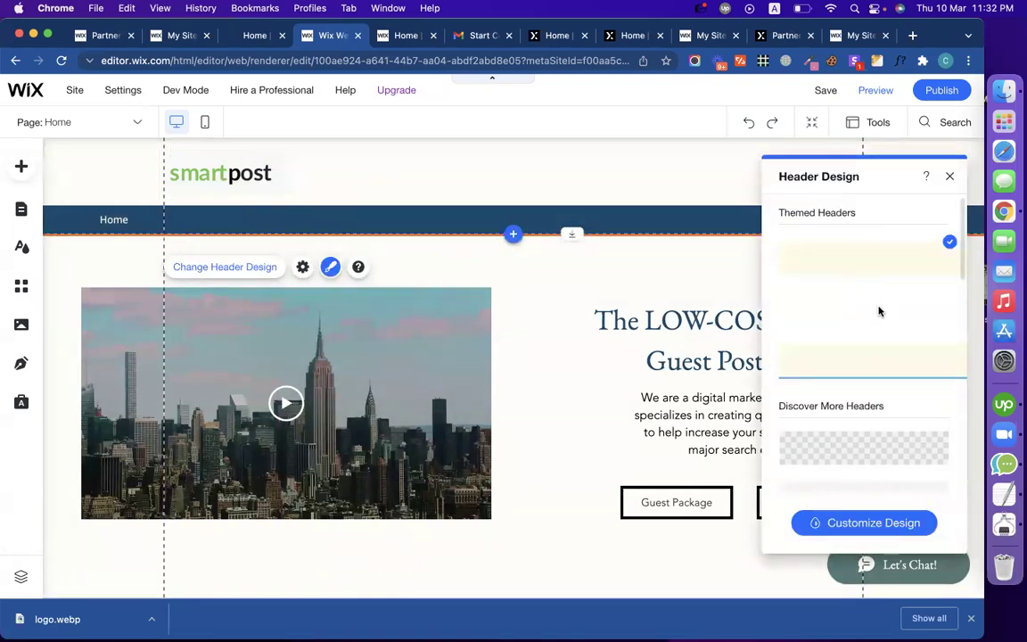
{"action": "scroll", "coordinate": [868, 392], "scroll_direction": "down", "scroll_amount": 3}
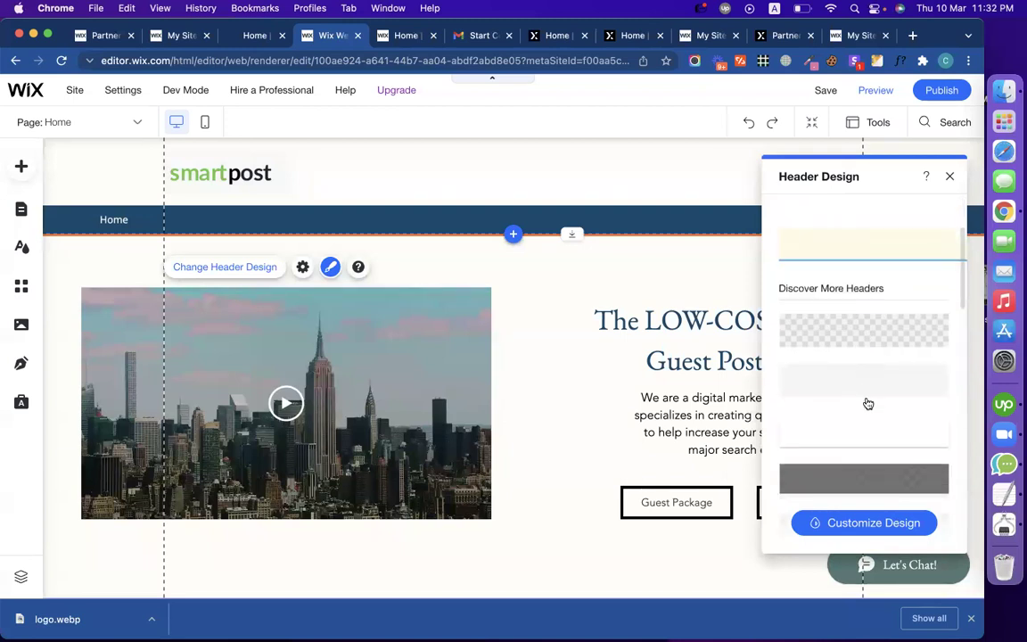
{"action": "left_click", "coordinate": [863, 430]}
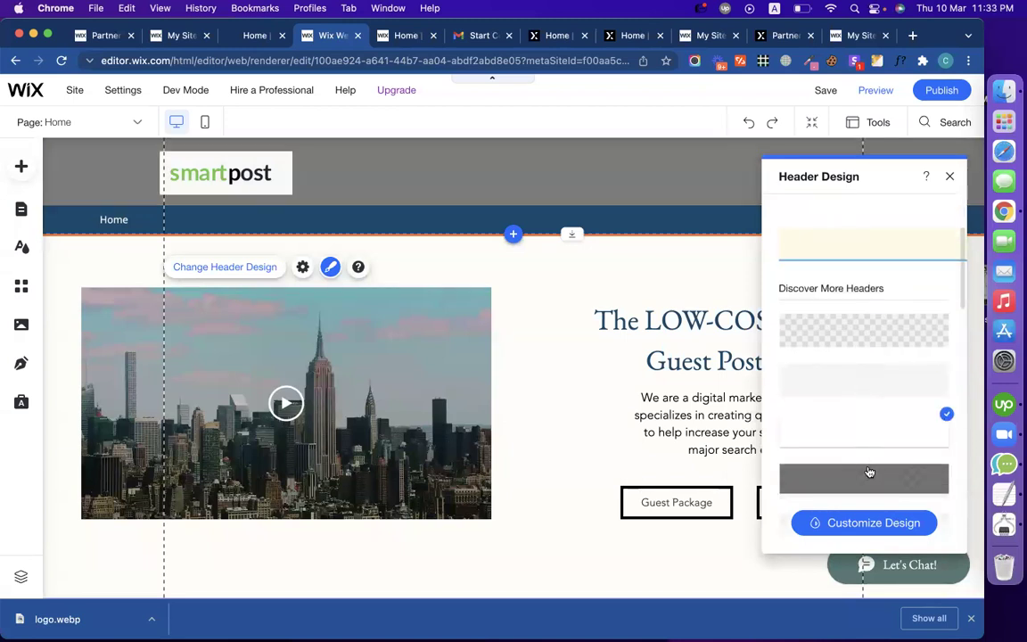
{"action": "scroll", "coordinate": [870, 357], "scroll_direction": "up", "scroll_amount": 3}
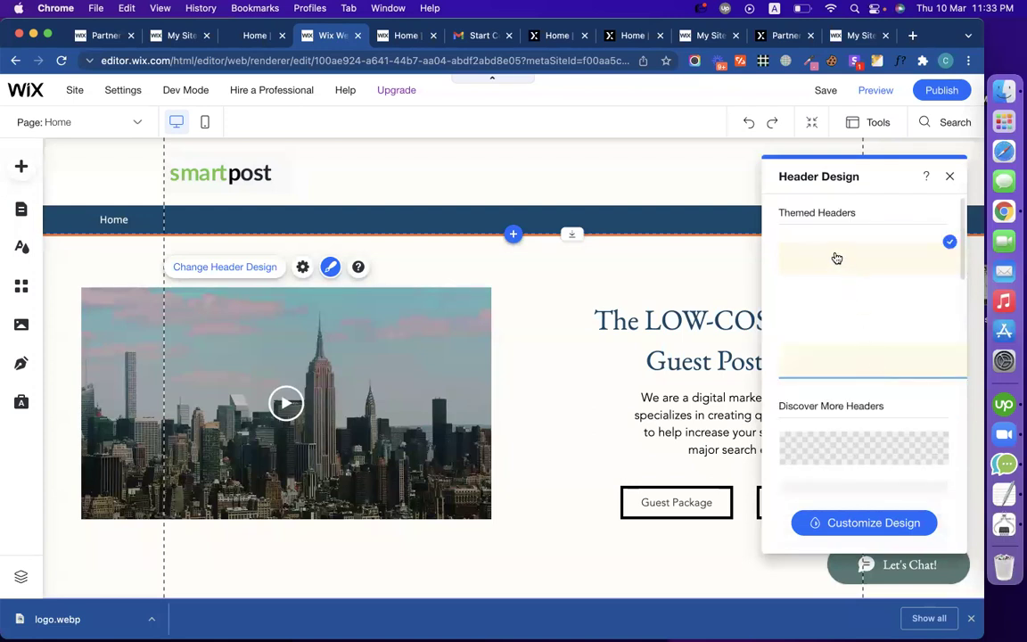
Step: Preview the second and third header background styles, then return to the first preset
{"action": "left_click", "coordinate": [871, 522]}
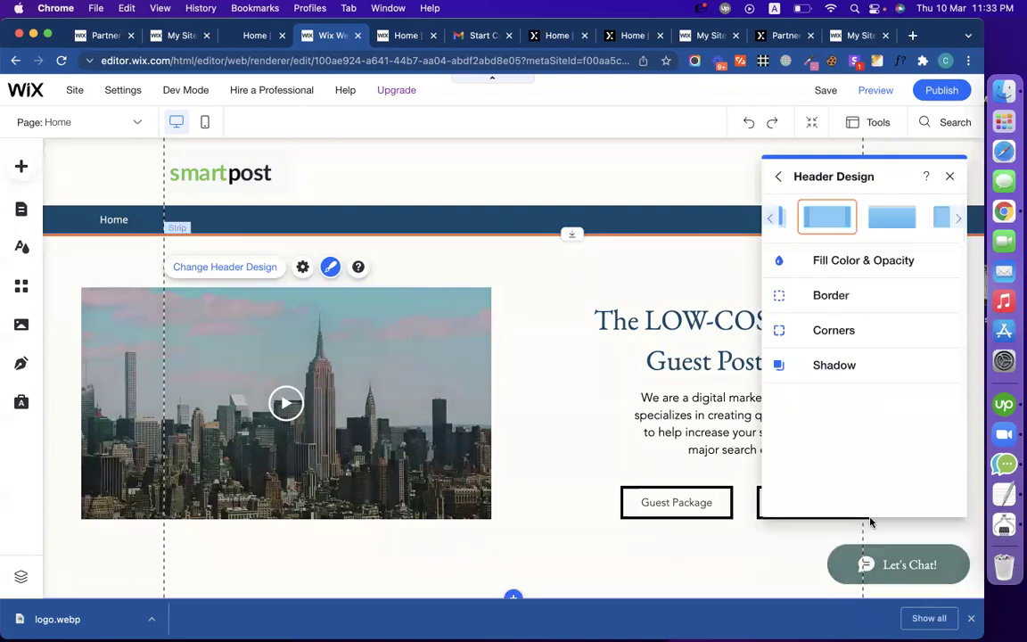
{"action": "left_click", "coordinate": [889, 221]}
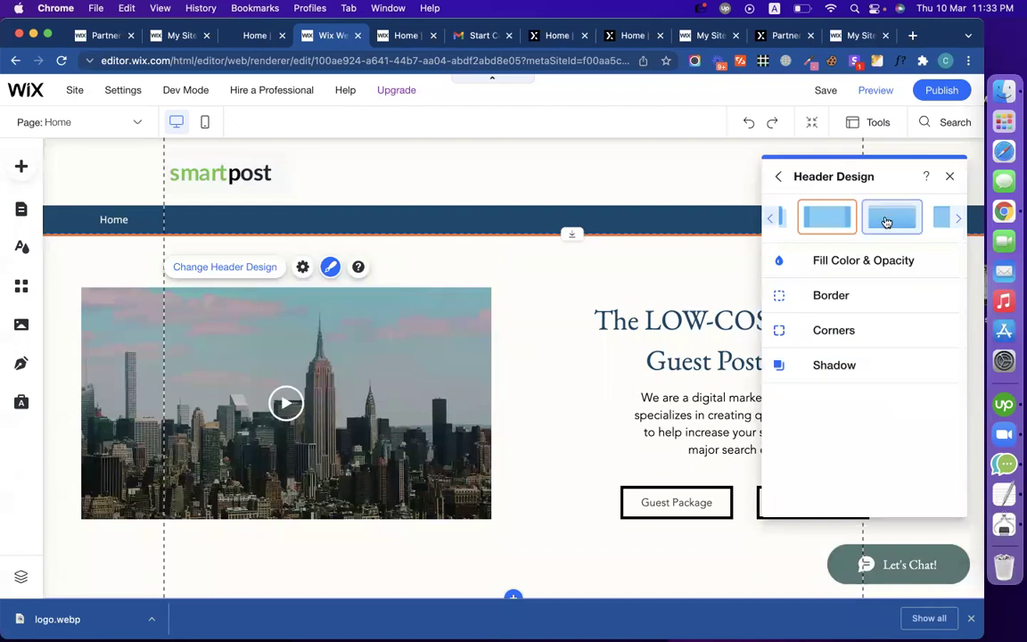
{"action": "left_click", "coordinate": [943, 218]}
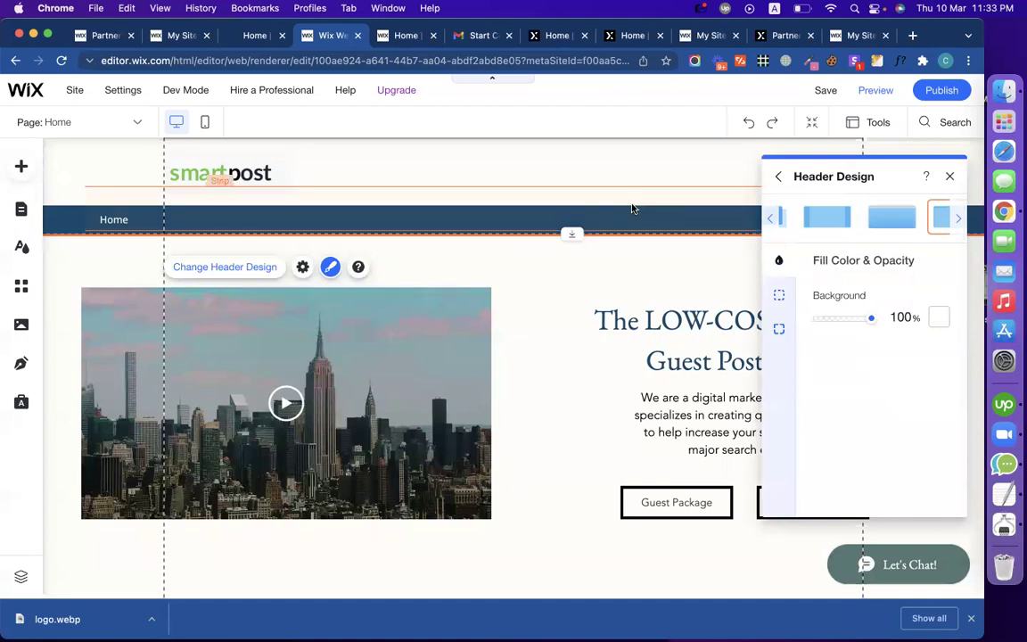
{"action": "left_click", "coordinate": [822, 225]}
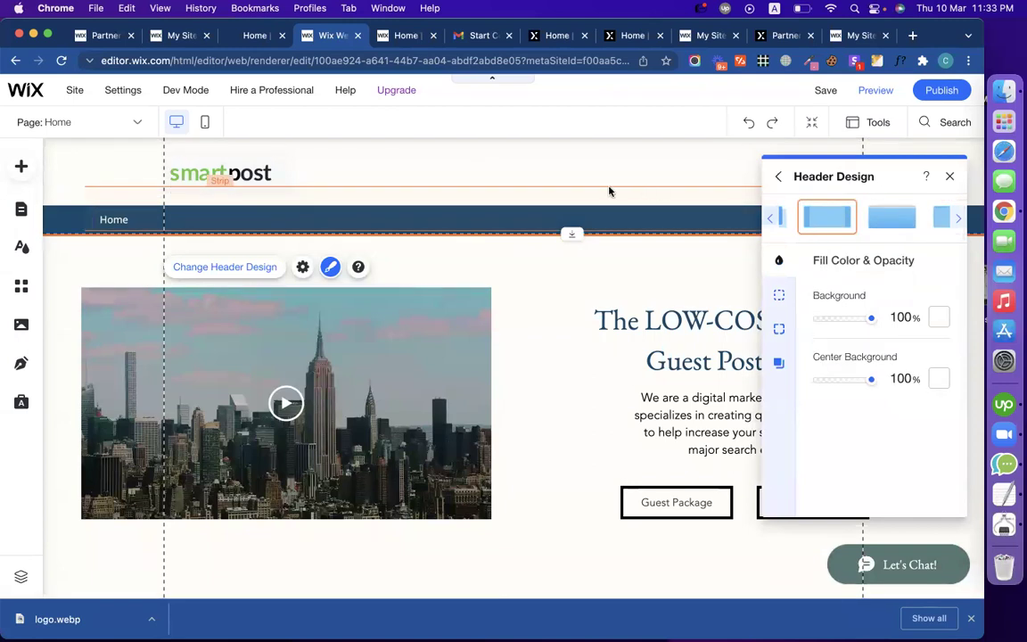
{"action": "left_click", "coordinate": [237, 223]}
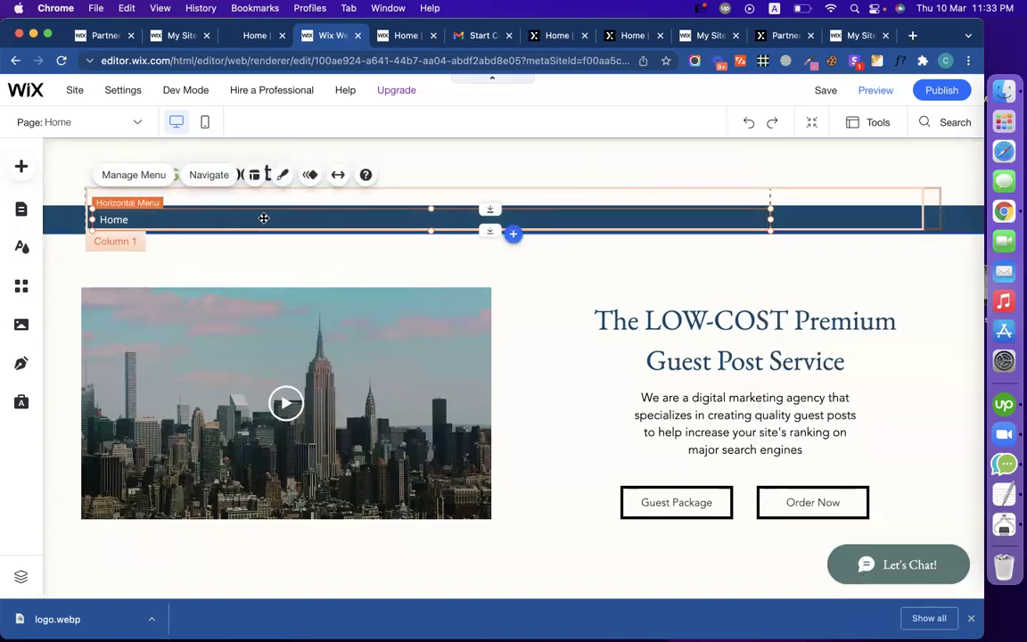
Step: Move the horizontal menu up into the light header and give it the plain themed style
{"action": "left_click_drag", "start_coordinate": [317, 217], "coordinate": [560, 164]}
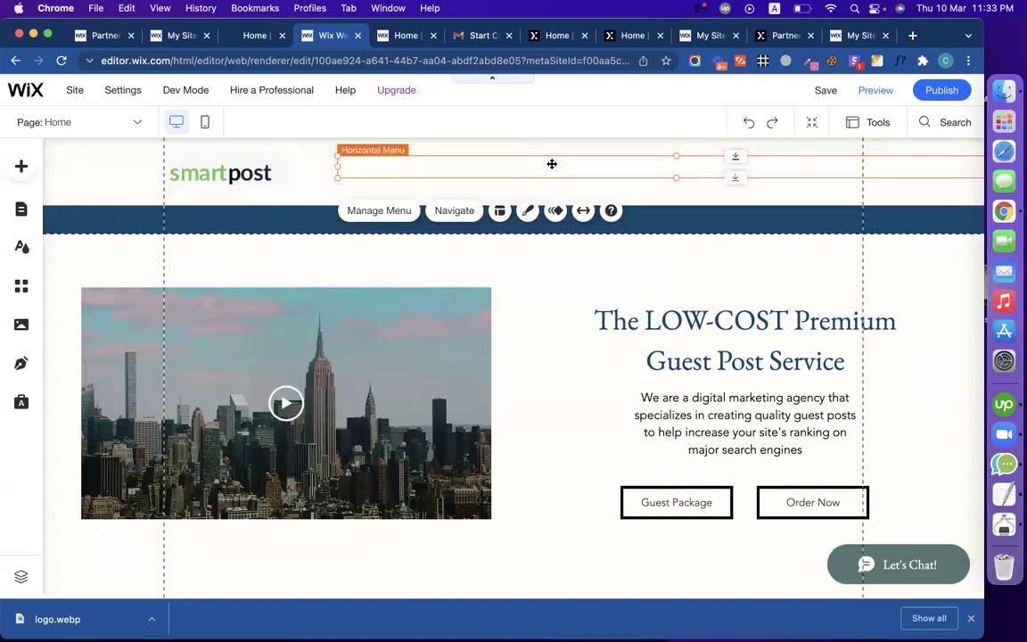
{"action": "left_click", "coordinate": [526, 212]}
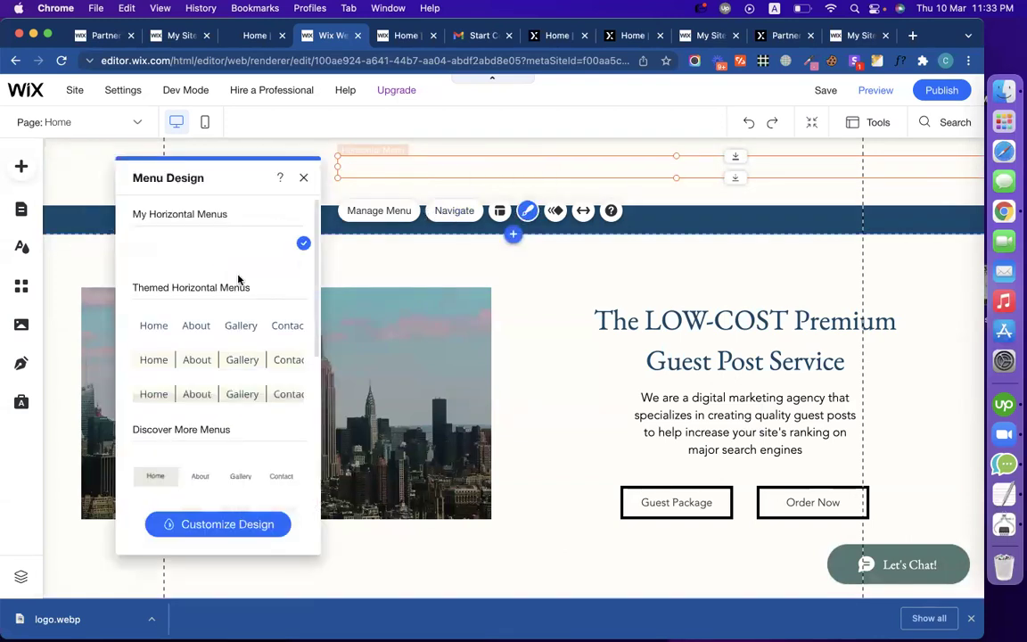
{"action": "left_click", "coordinate": [160, 366]}
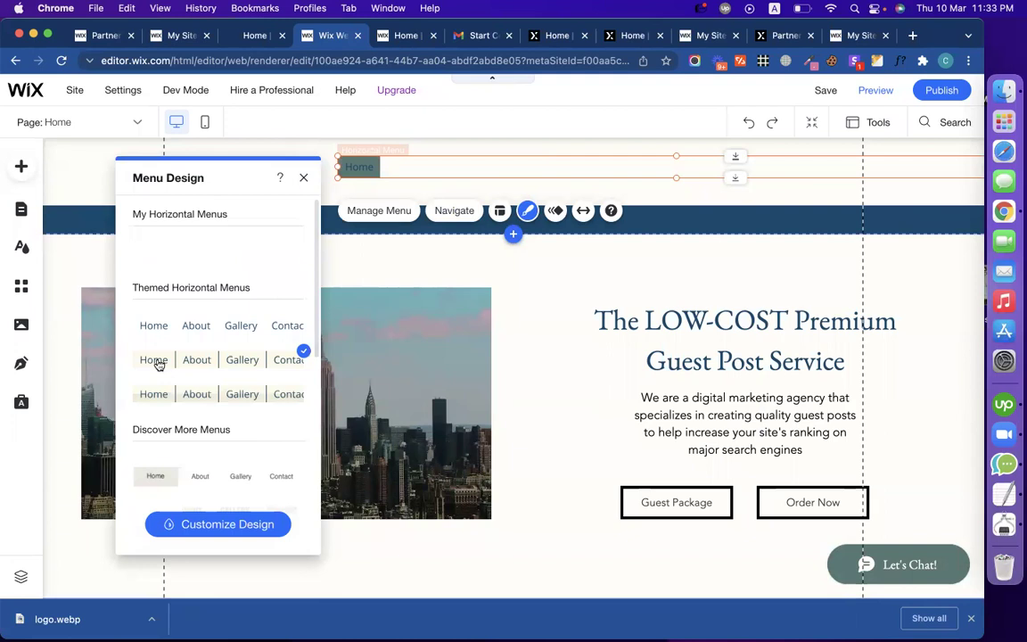
{"action": "left_click", "coordinate": [153, 332]}
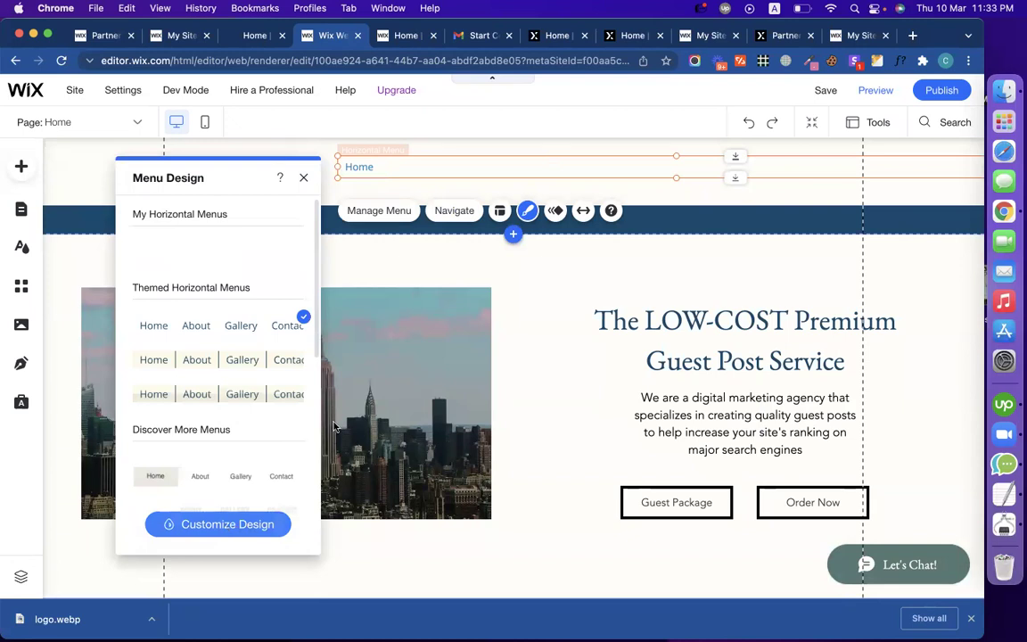
{"action": "left_click", "coordinate": [303, 178]}
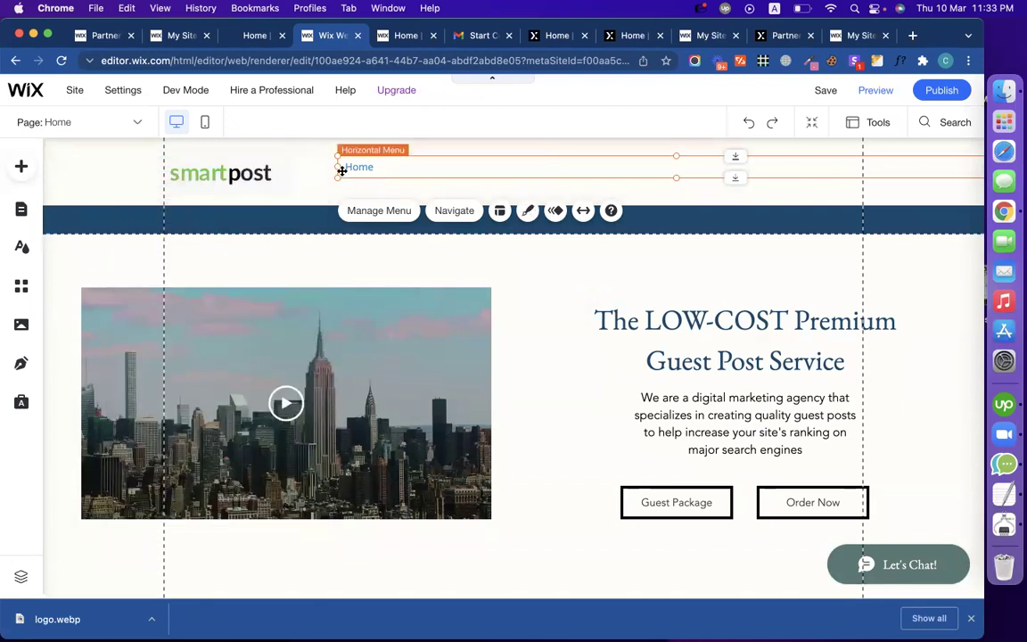
Step: Position and resize the menu on the logo's row, to the right of the smartpost logo
{"action": "left_click_drag", "start_coordinate": [337, 167], "coordinate": [528, 170]}
{"action": "left_click_drag", "start_coordinate": [664, 162], "coordinate": [500, 160]}
{"action": "left_click", "coordinate": [505, 167]}
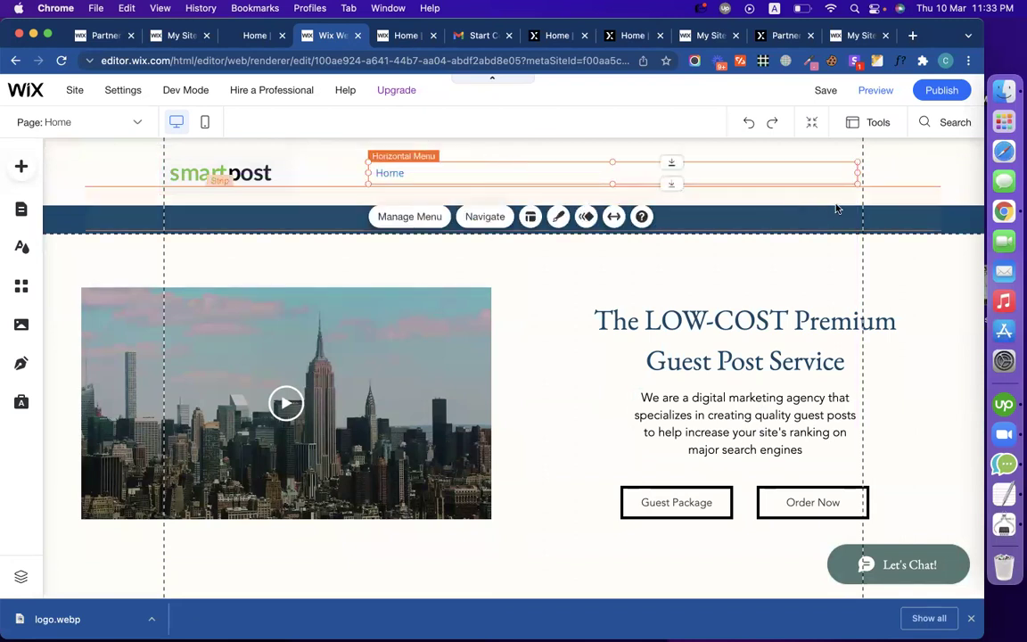
{"action": "left_click_drag", "start_coordinate": [857, 173], "coordinate": [720, 179]}
{"action": "left_click_drag", "start_coordinate": [651, 170], "coordinate": [788, 174]}
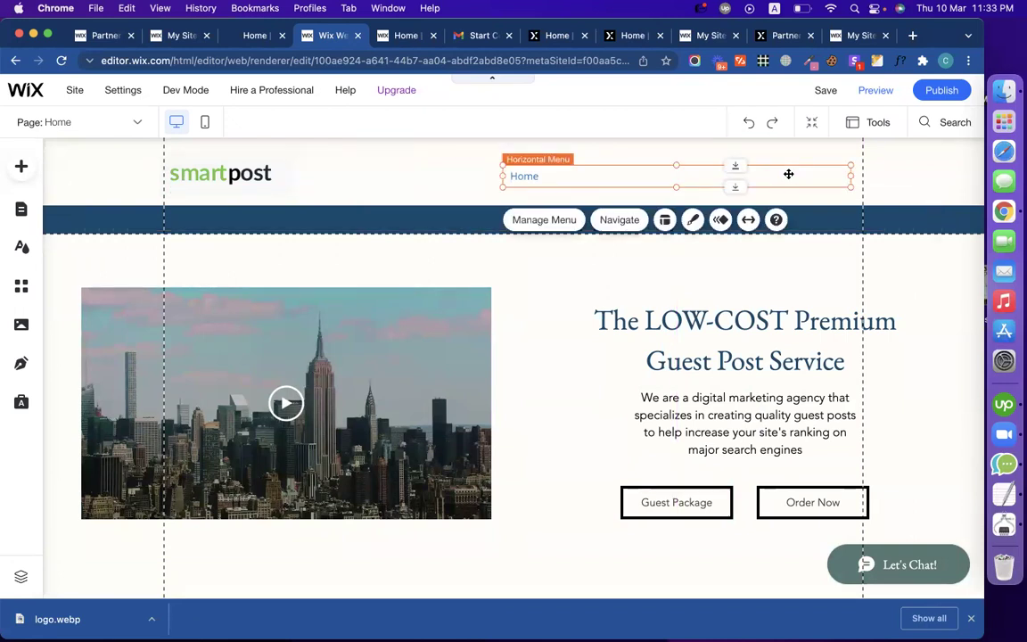
{"action": "left_click_drag", "start_coordinate": [501, 163], "coordinate": [453, 158]}
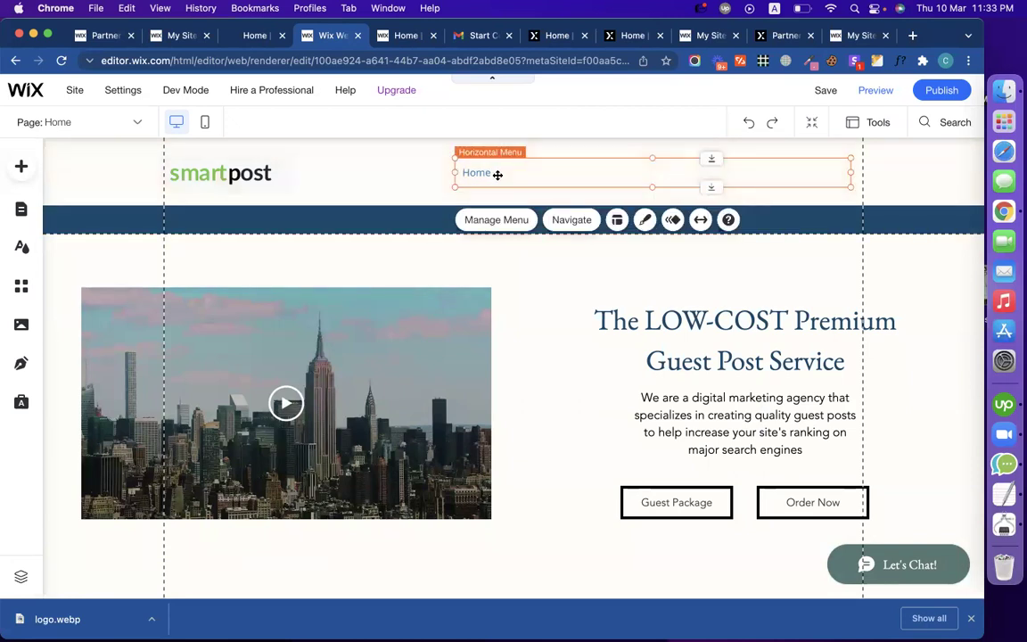
Step: Check the menu's page list, then apply the bold green HOME/ABOUT menu design
{"action": "left_click", "coordinate": [495, 220]}
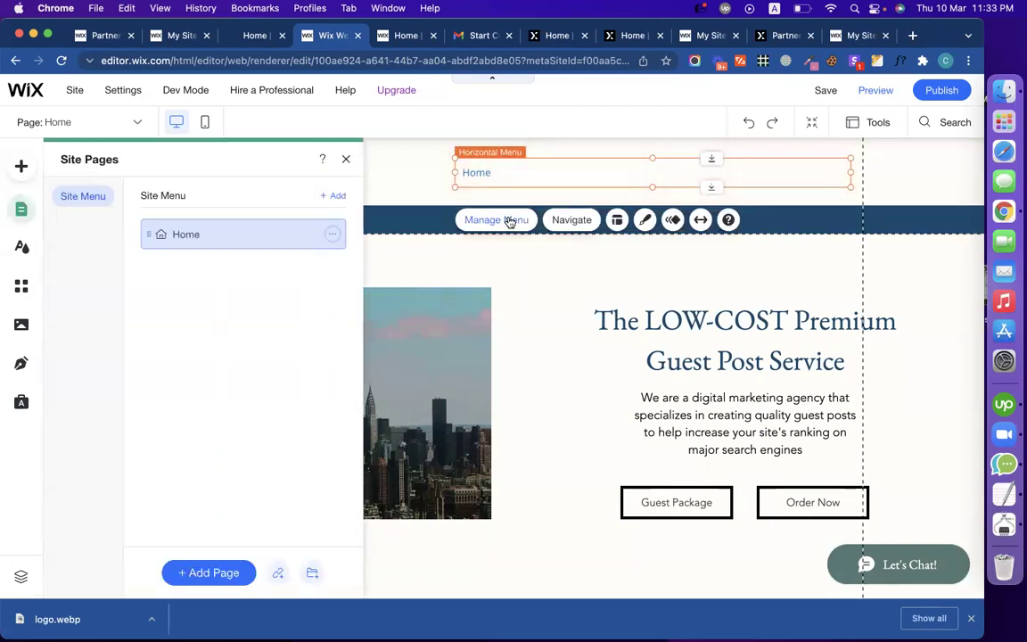
{"action": "left_click", "coordinate": [345, 158]}
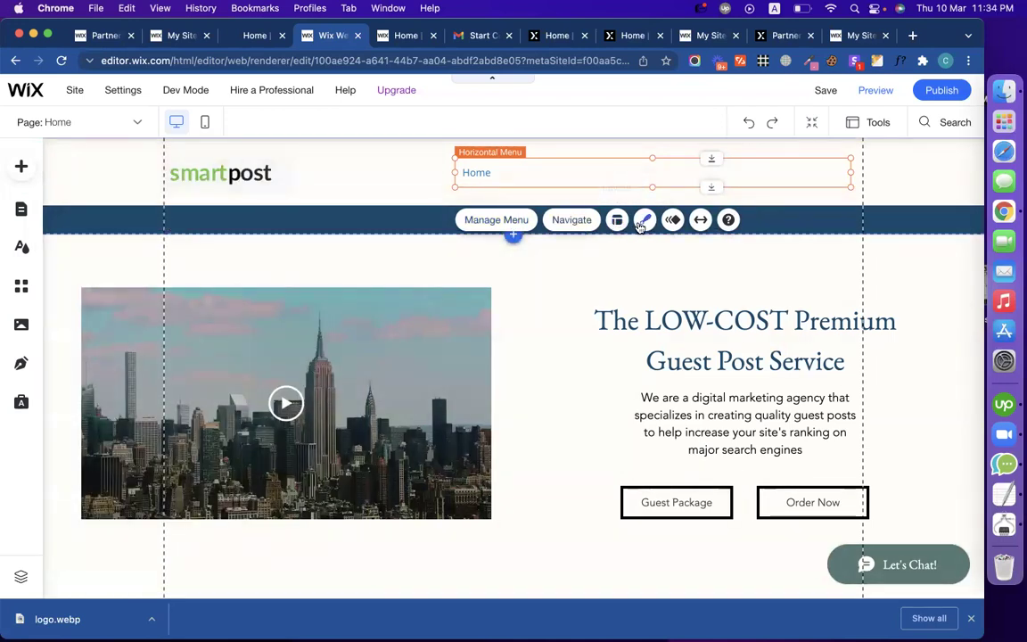
{"action": "left_click", "coordinate": [642, 222]}
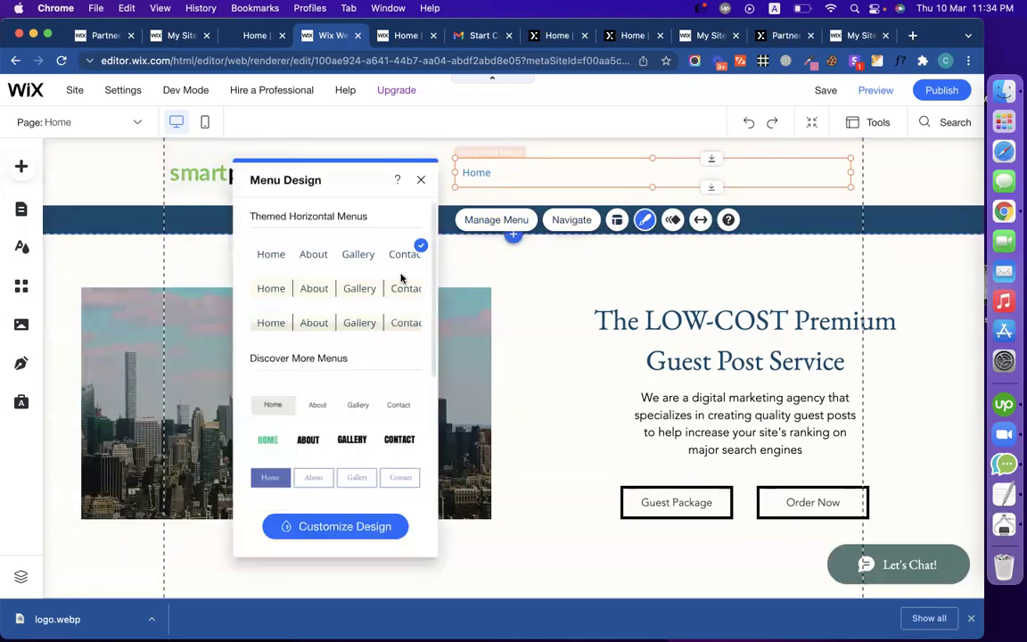
{"action": "left_click", "coordinate": [285, 450]}
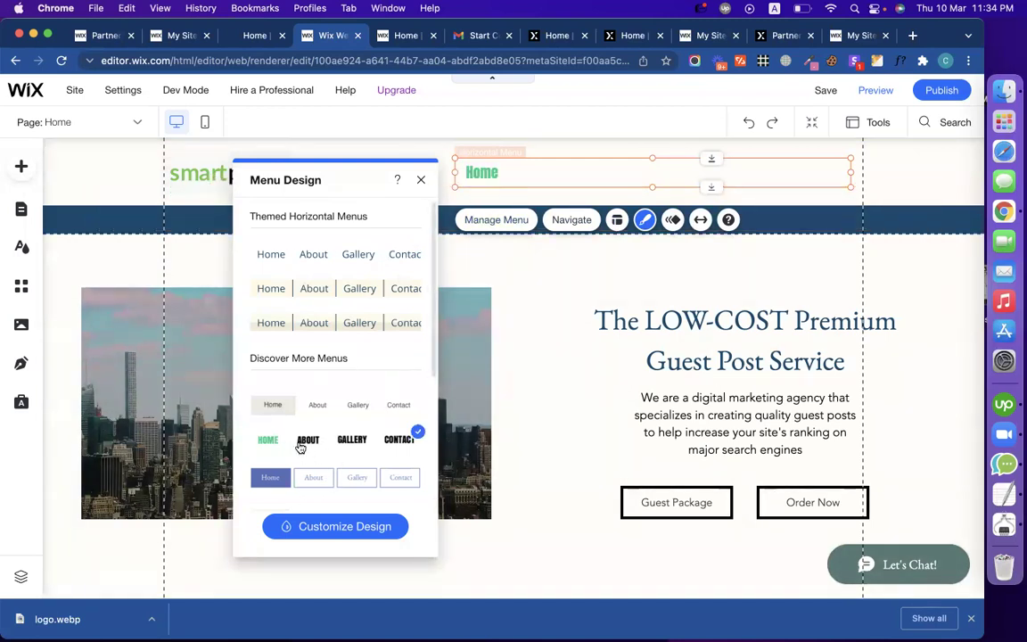
Step: Show the menu's Clicked-state styling and move the panel aside to uncover the logo
{"action": "left_click", "coordinate": [361, 526]}
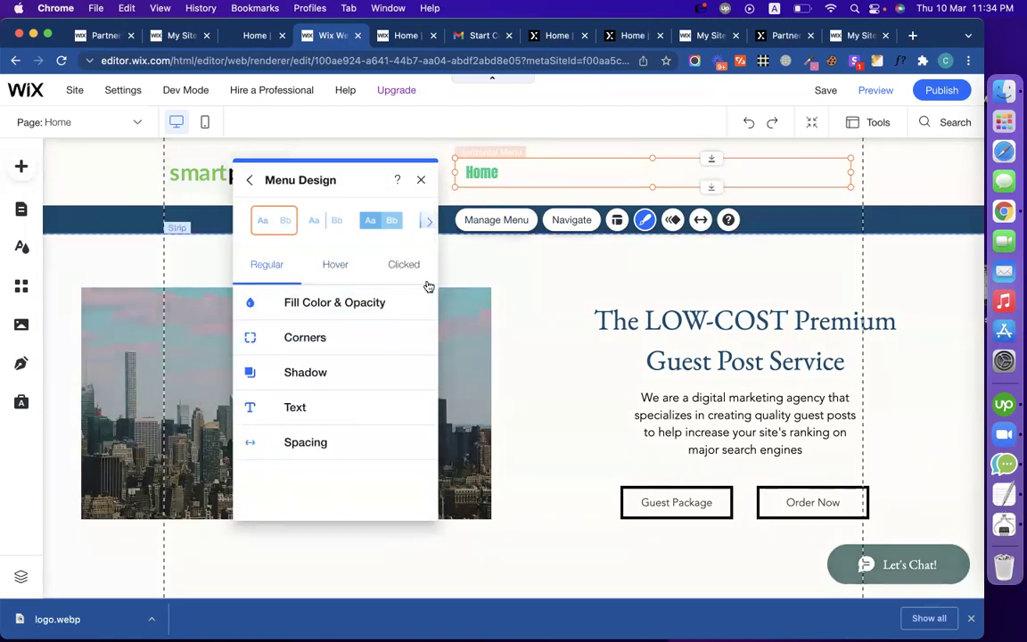
{"action": "left_click", "coordinate": [403, 266]}
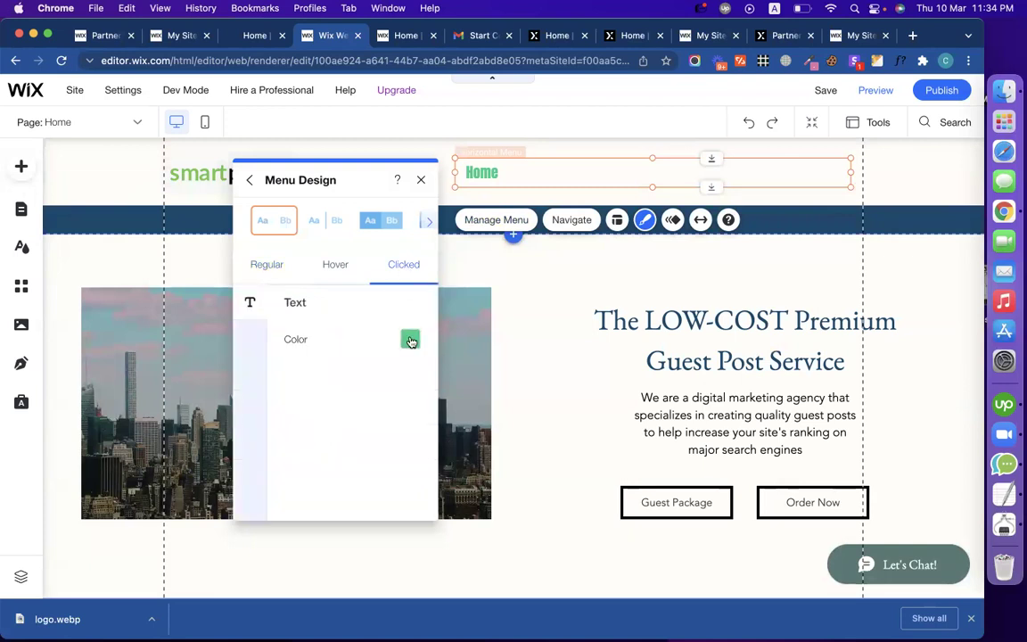
{"action": "left_click_drag", "start_coordinate": [357, 179], "coordinate": [577, 272]}
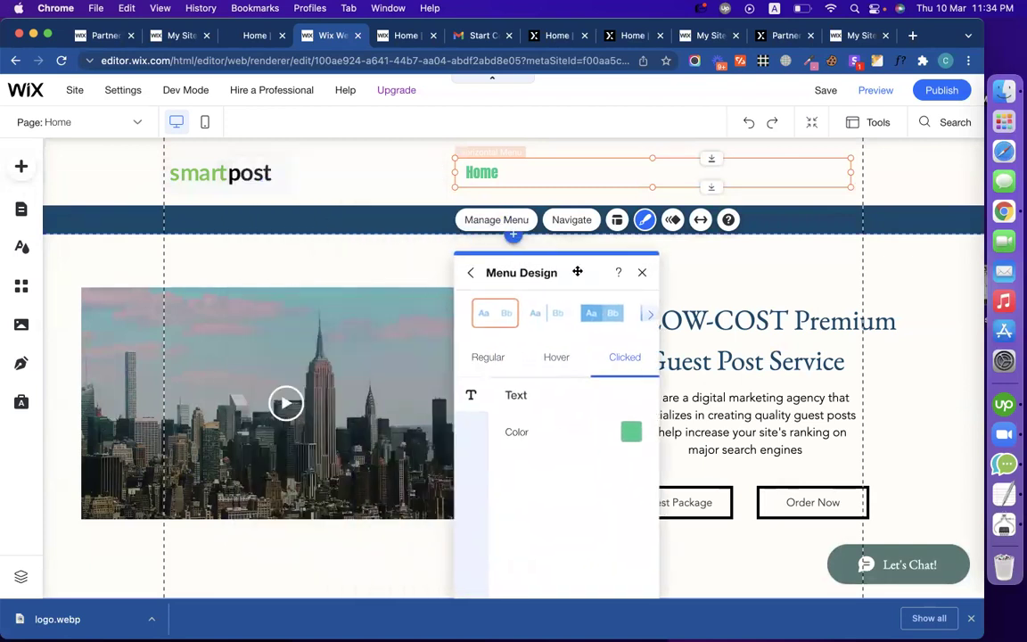
Step: Sample the smartpost logo's green with ColorZilla and copy its hex code
{"action": "left_click", "coordinate": [811, 63]}
{"action": "left_click", "coordinate": [766, 76]}
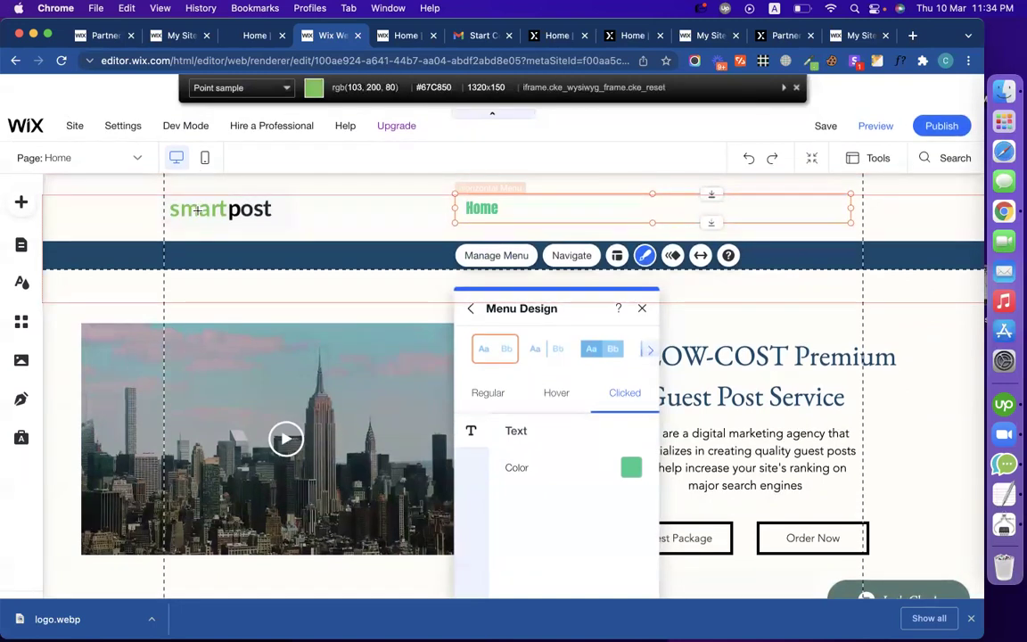
{"action": "left_click", "coordinate": [197, 210]}
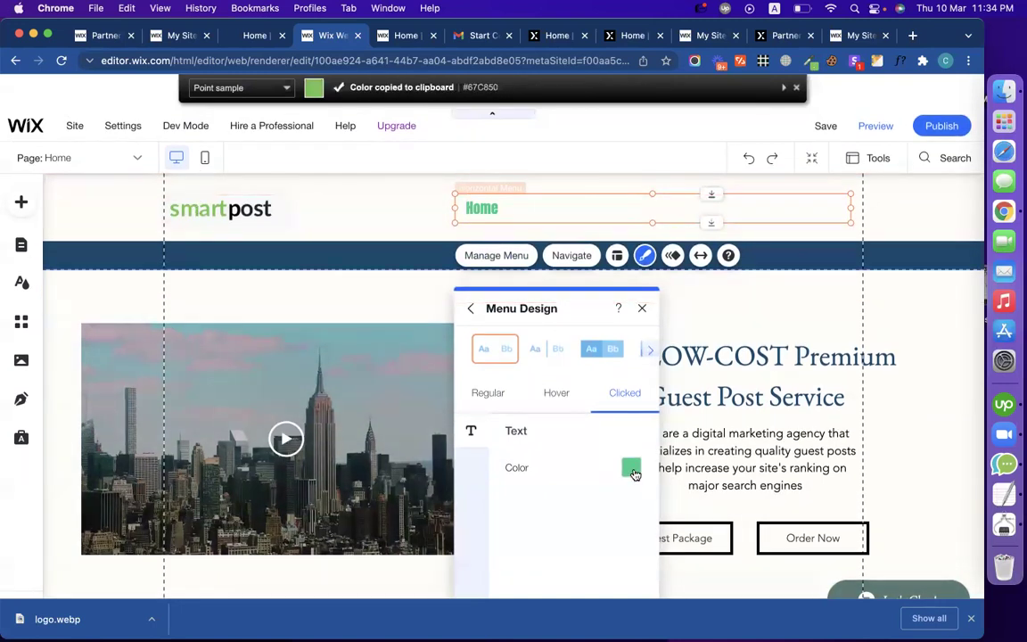
{"action": "left_click", "coordinate": [630, 467]}
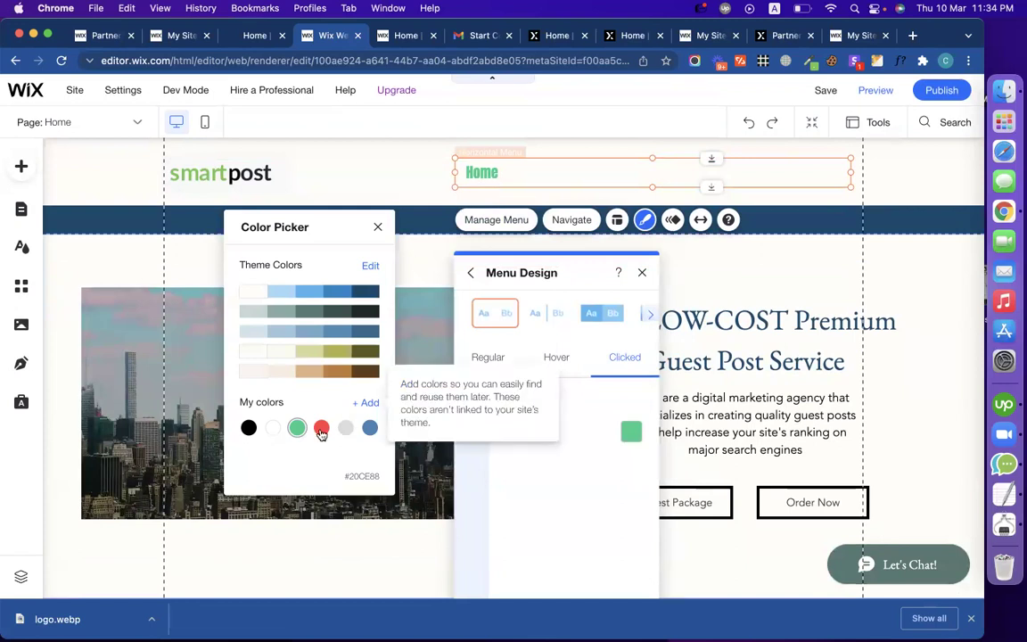
{"action": "left_click", "coordinate": [365, 403]}
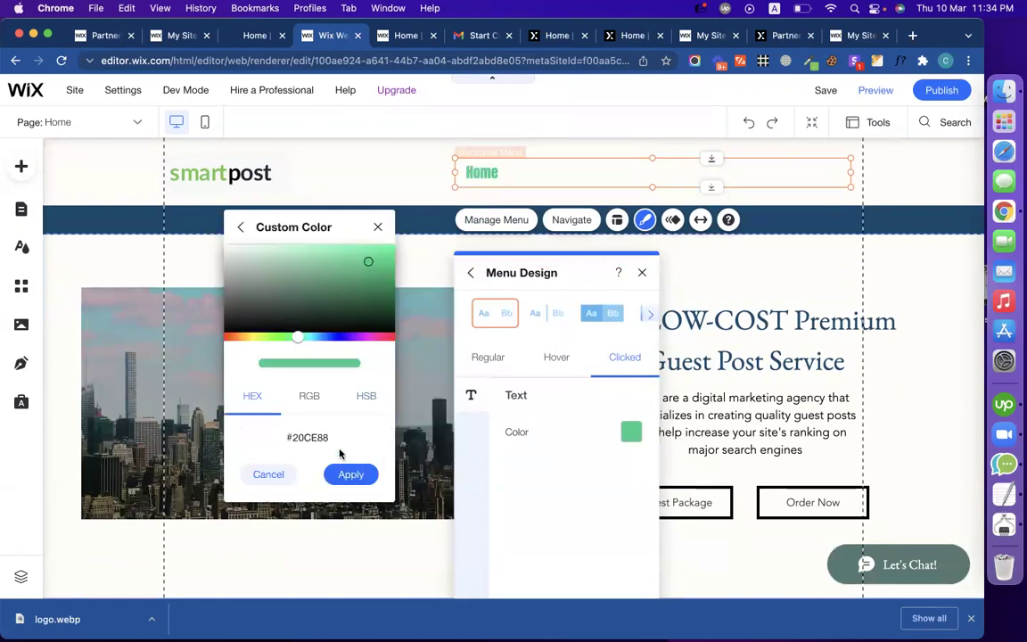
{"action": "left_click", "coordinate": [808, 60]}
{"action": "left_click", "coordinate": [764, 106]}
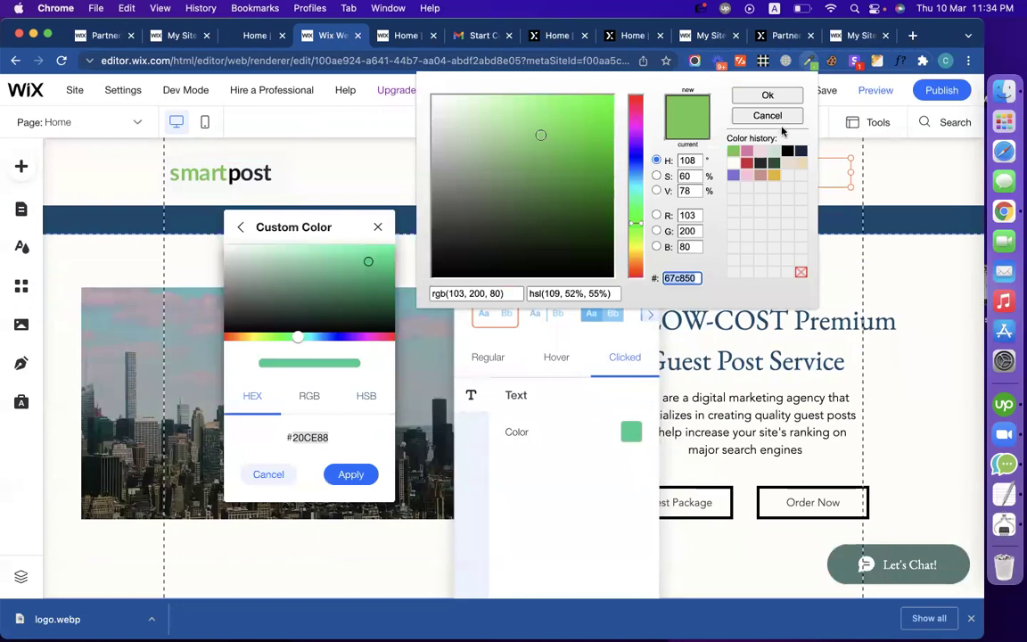
{"action": "left_click", "coordinate": [772, 117]}
Step: Set the Clicked-state menu text colour to hex 67C850
{"action": "double_click", "coordinate": [328, 438]}
{"action": "key", "text": "BackSpace"}
{"action": "key", "text": "super+v"}
{"action": "left_click", "coordinate": [347, 474]}
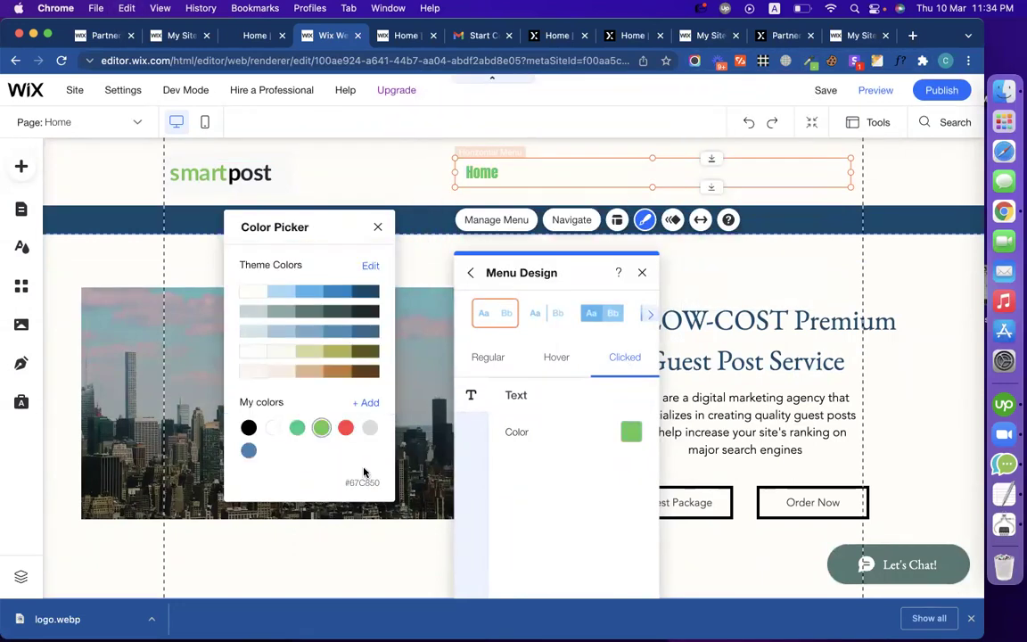
{"action": "left_click", "coordinate": [516, 414]}
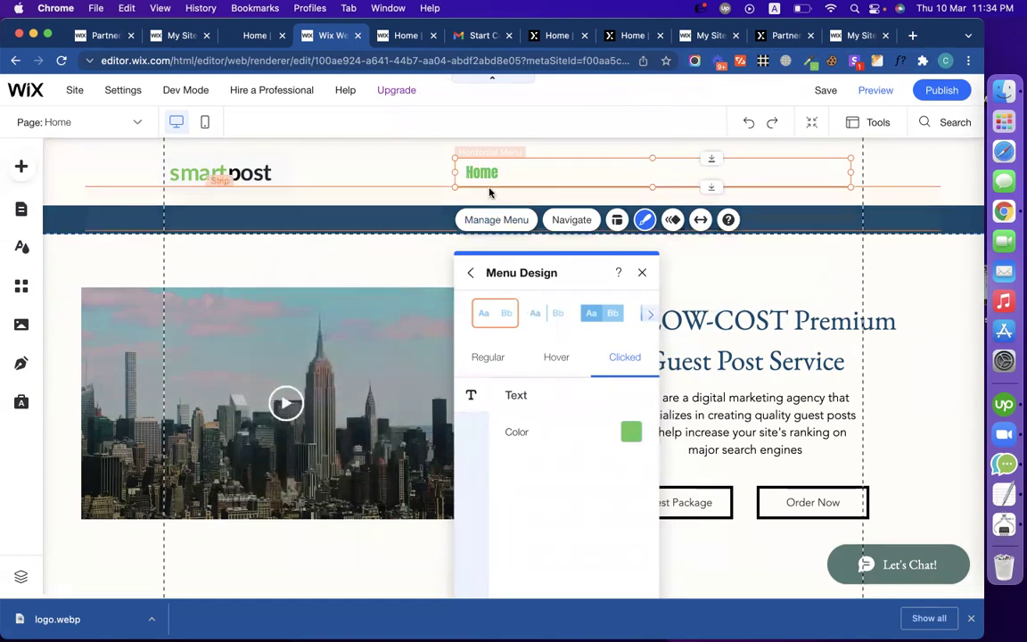
{"action": "left_click", "coordinate": [490, 361]}
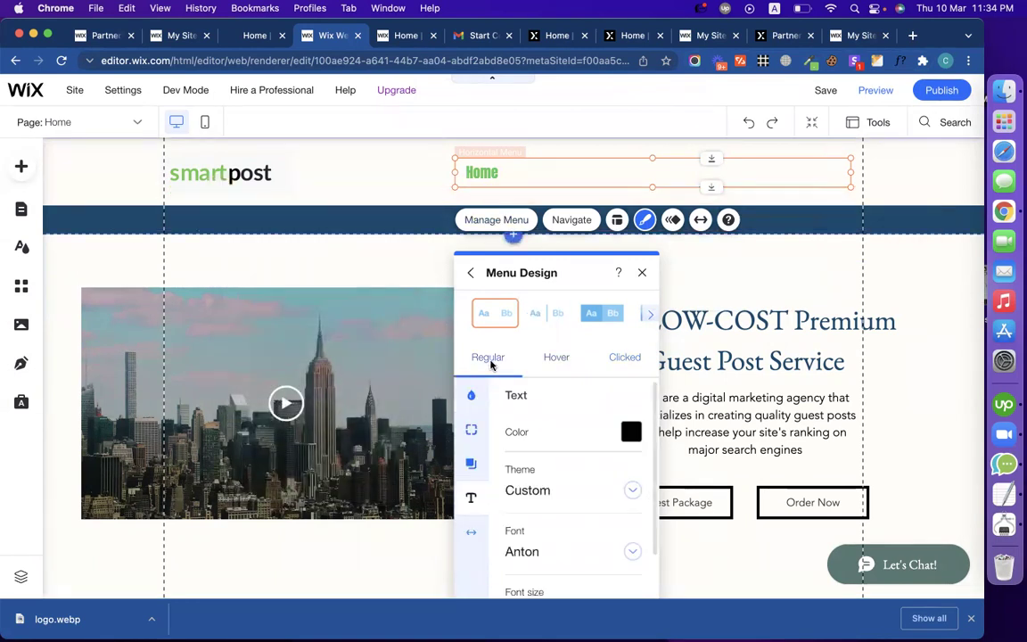
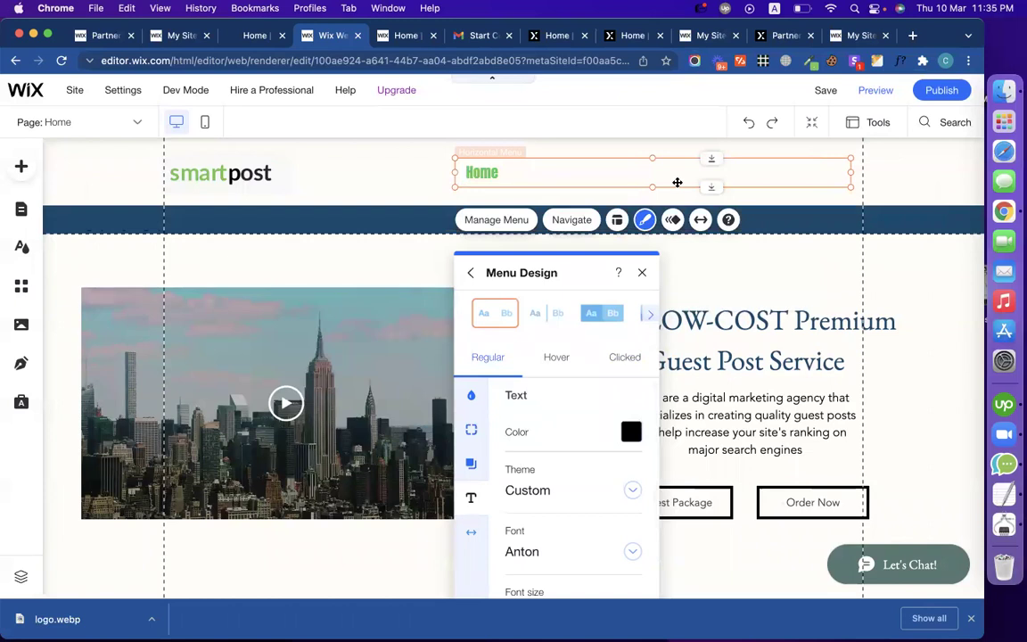
Step: Set the menu text font to bold Avenir
{"action": "left_click", "coordinate": [642, 273]}
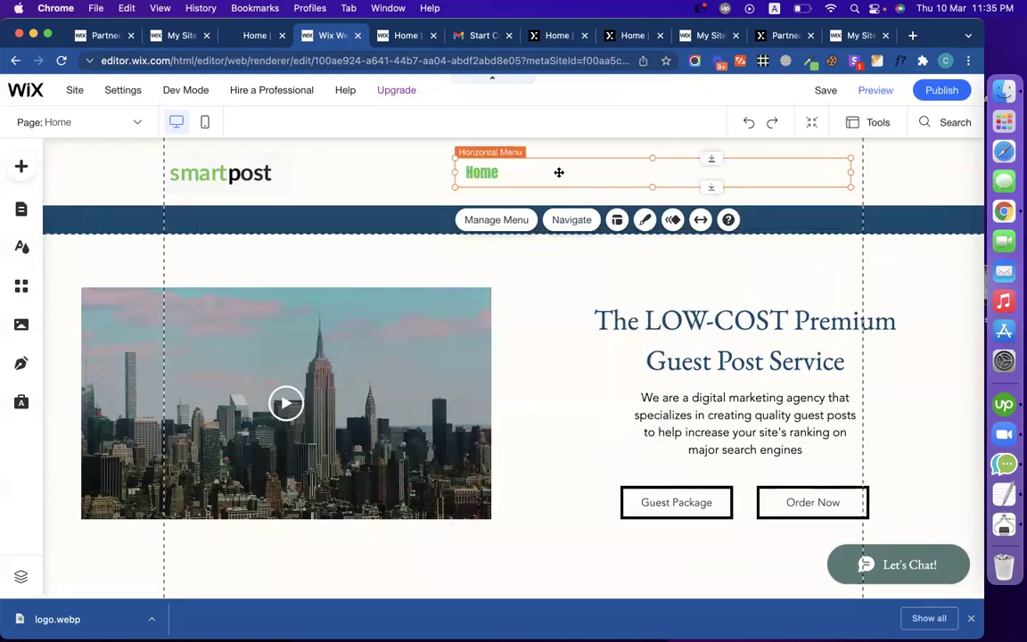
{"action": "left_click", "coordinate": [643, 221]}
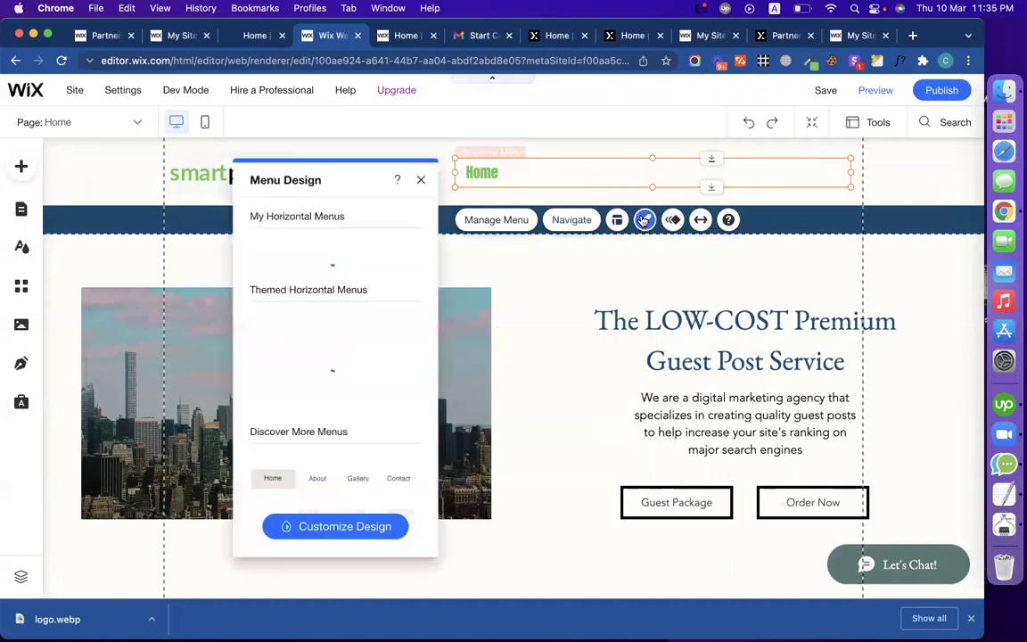
{"action": "left_click", "coordinate": [326, 526]}
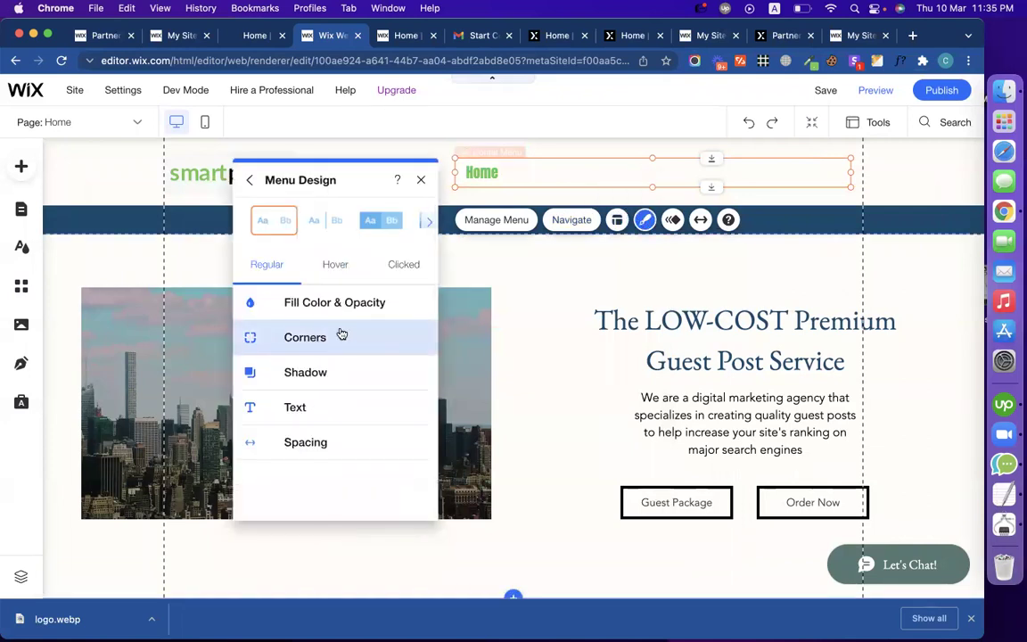
{"action": "left_click", "coordinate": [334, 403]}
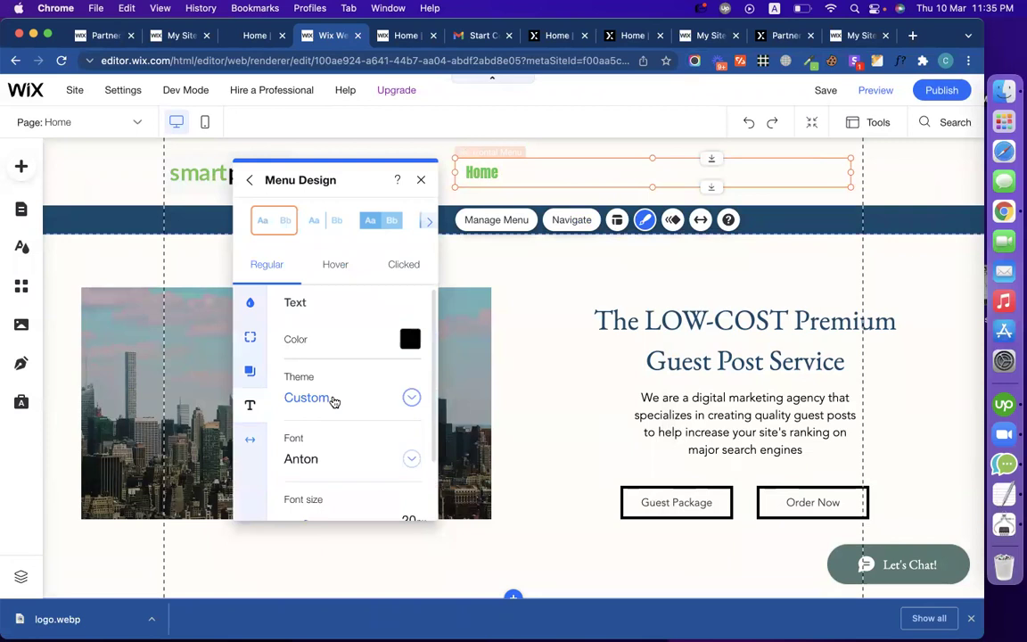
{"action": "scroll", "coordinate": [334, 402], "scroll_direction": "down", "scroll_amount": 2}
{"action": "left_click", "coordinate": [411, 388]}
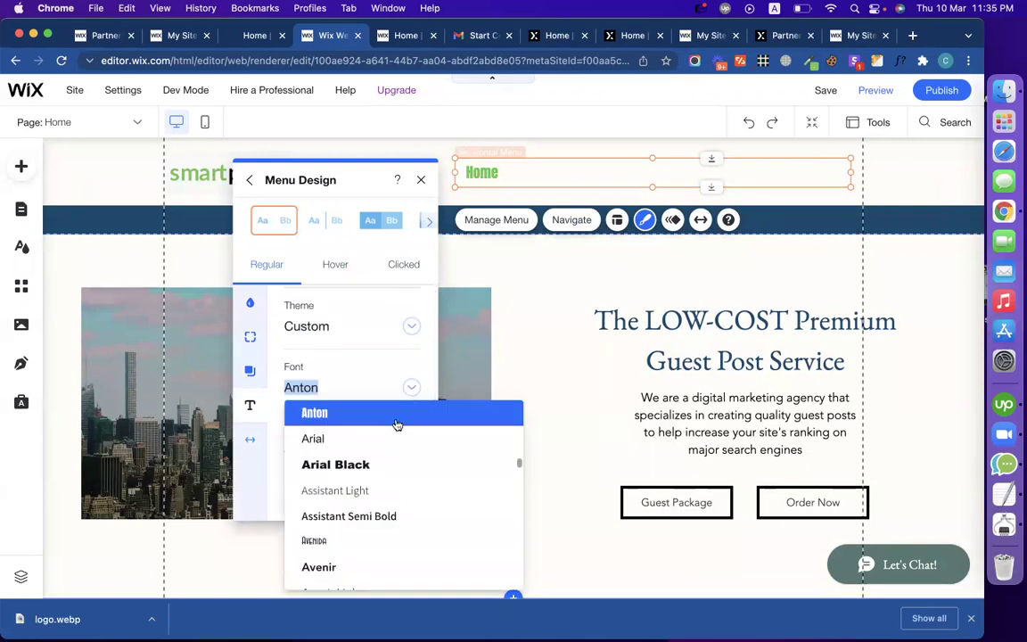
{"action": "left_click", "coordinate": [397, 462]}
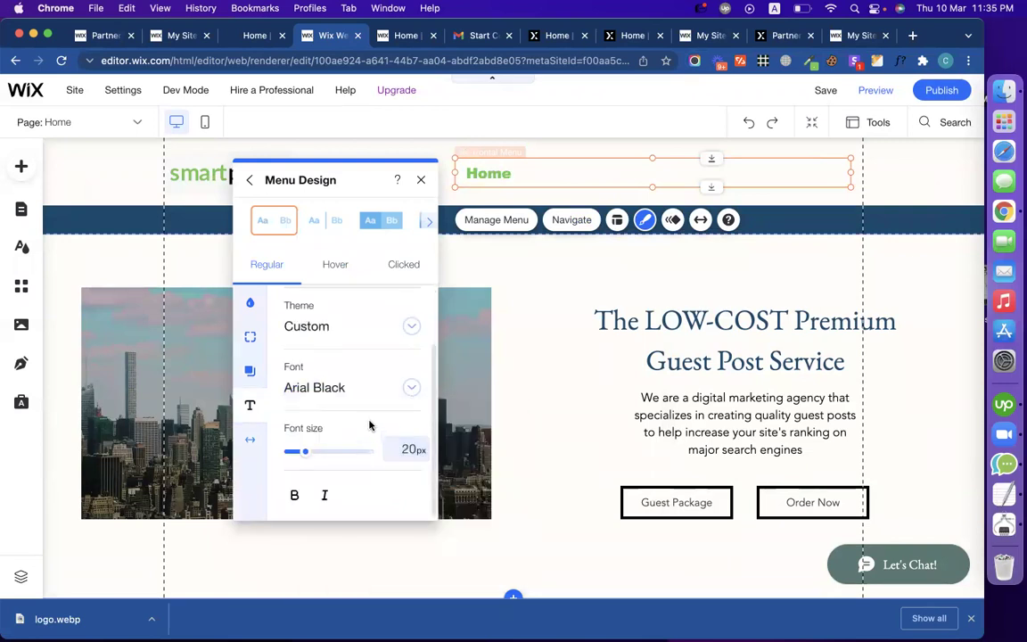
{"action": "left_click", "coordinate": [357, 391]}
{"action": "left_click", "coordinate": [371, 515]}
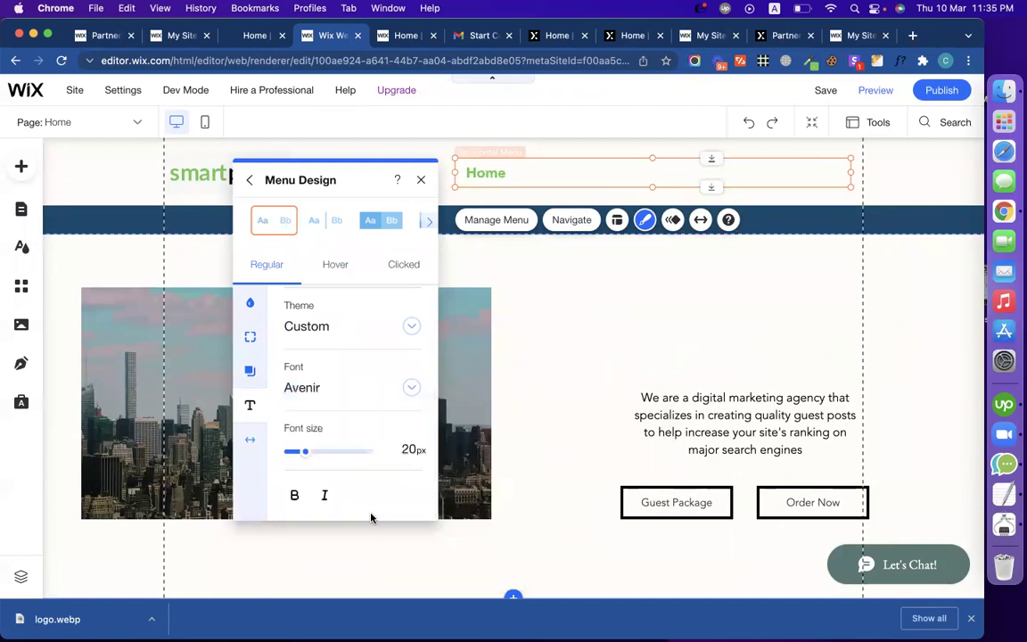
{"action": "left_click", "coordinate": [294, 496]}
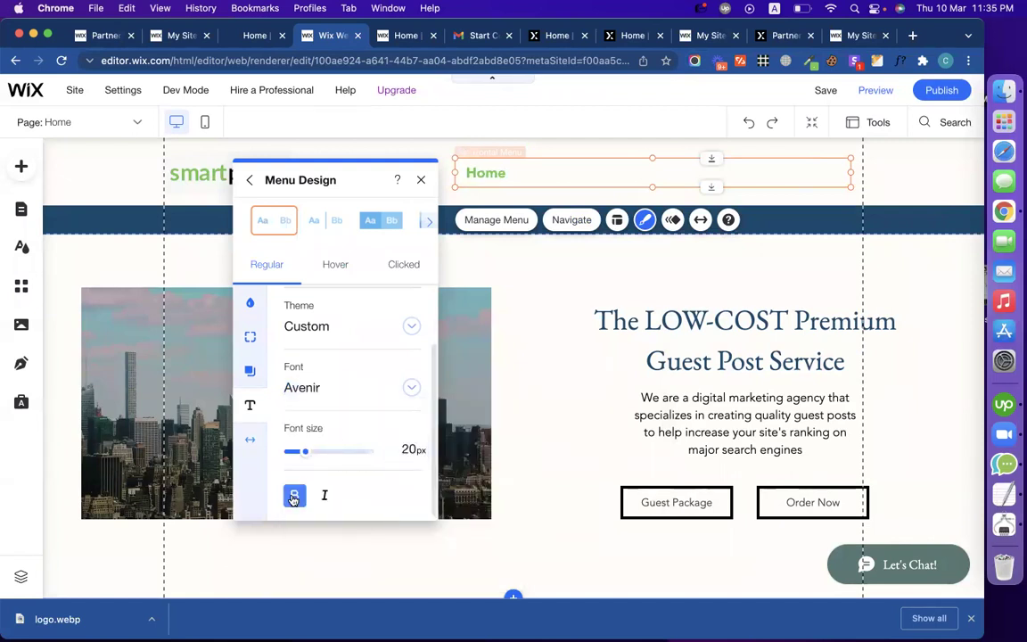
Step: Give the menu text a dark brown drop shadow at a 52° angle
{"action": "left_click", "coordinate": [251, 372]}
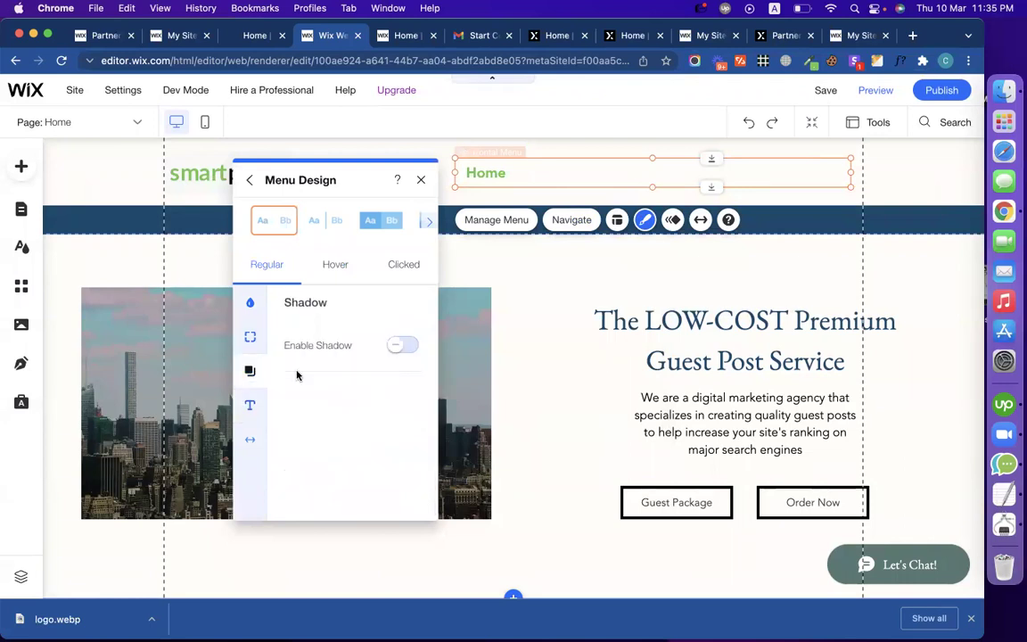
{"action": "left_click", "coordinate": [401, 346]}
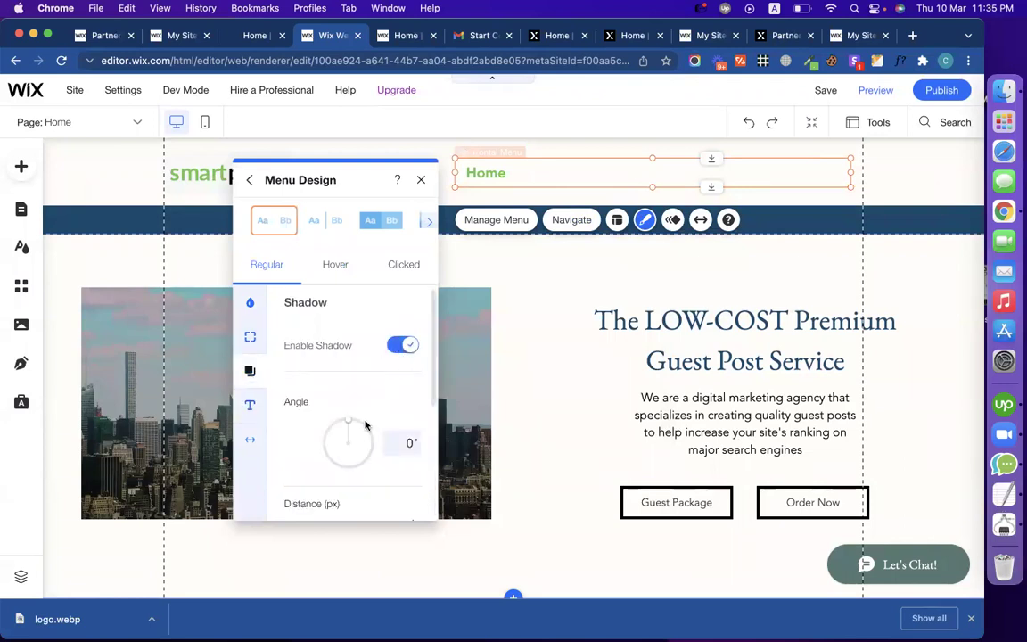
{"action": "left_click", "coordinate": [365, 433]}
{"action": "scroll", "coordinate": [380, 436], "scroll_direction": "down", "scroll_amount": 3}
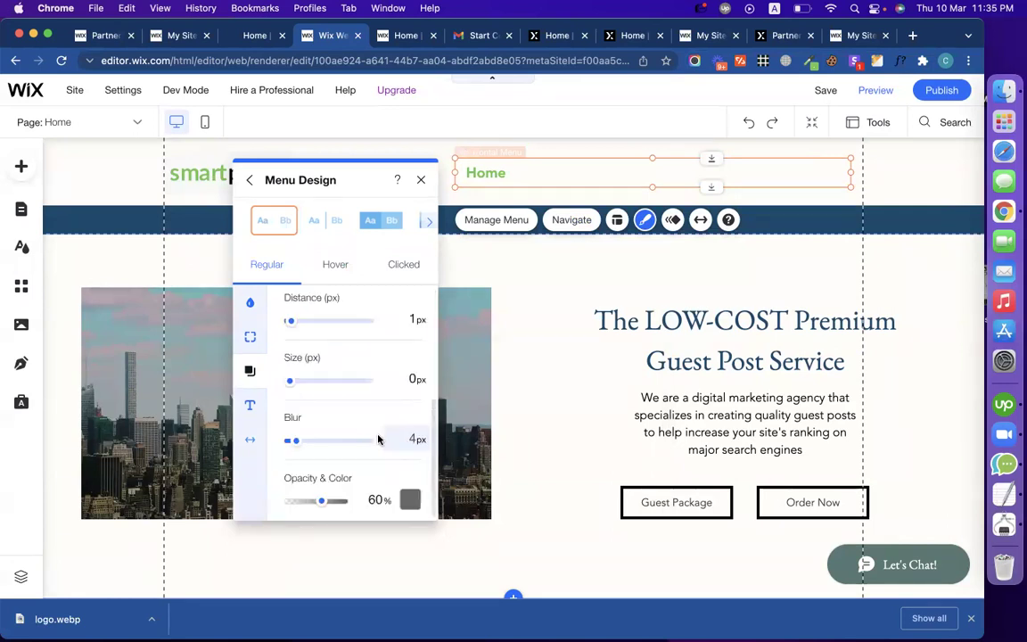
{"action": "left_click", "coordinate": [410, 496]}
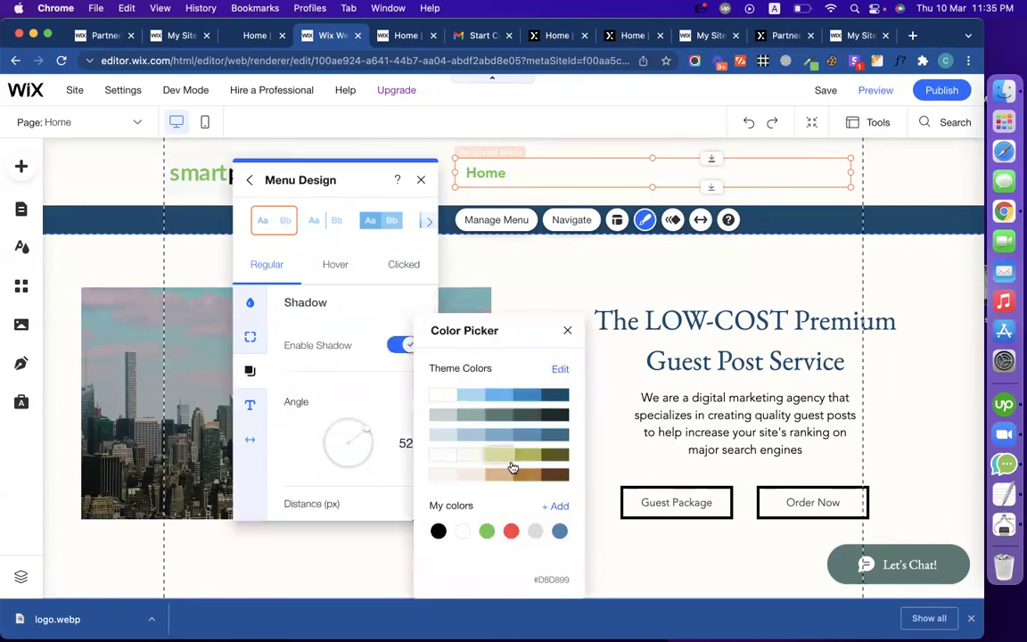
{"action": "left_click", "coordinate": [554, 474]}
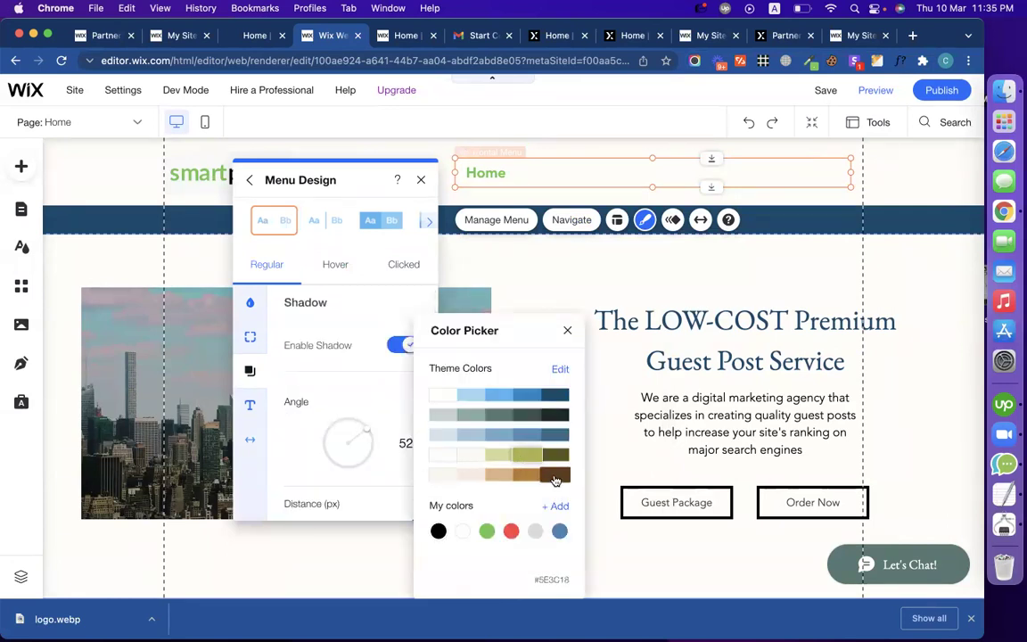
{"action": "left_click", "coordinate": [314, 334]}
Step: Close the menu design settings and bring up the site header's design options
{"action": "left_click", "coordinate": [249, 335]}
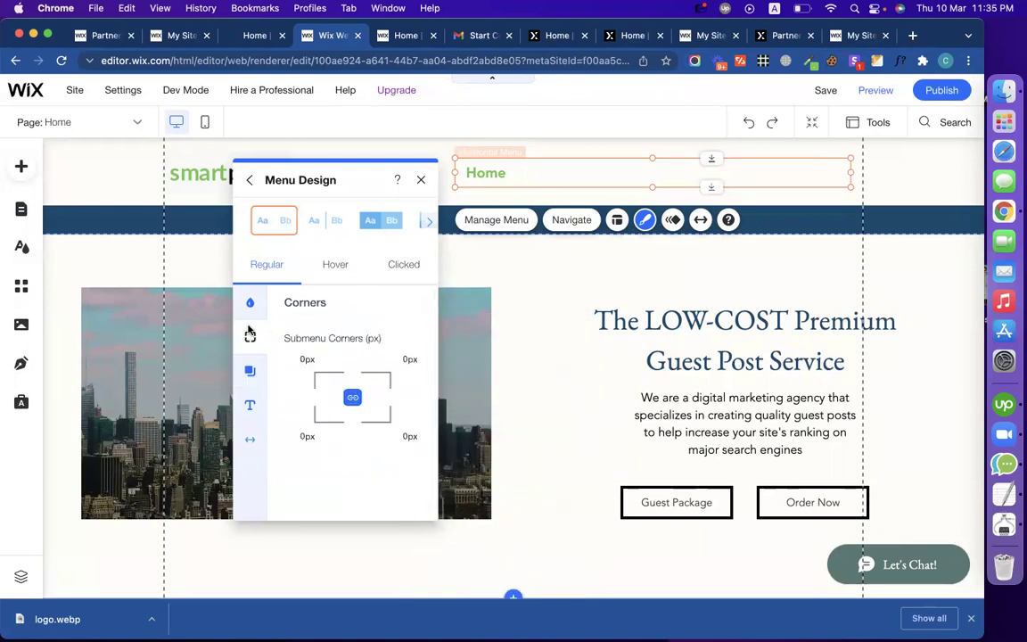
{"action": "left_click", "coordinate": [248, 180]}
{"action": "left_click", "coordinate": [285, 219]}
{"action": "left_click", "coordinate": [100, 156]}
{"action": "left_click", "coordinate": [224, 267]}
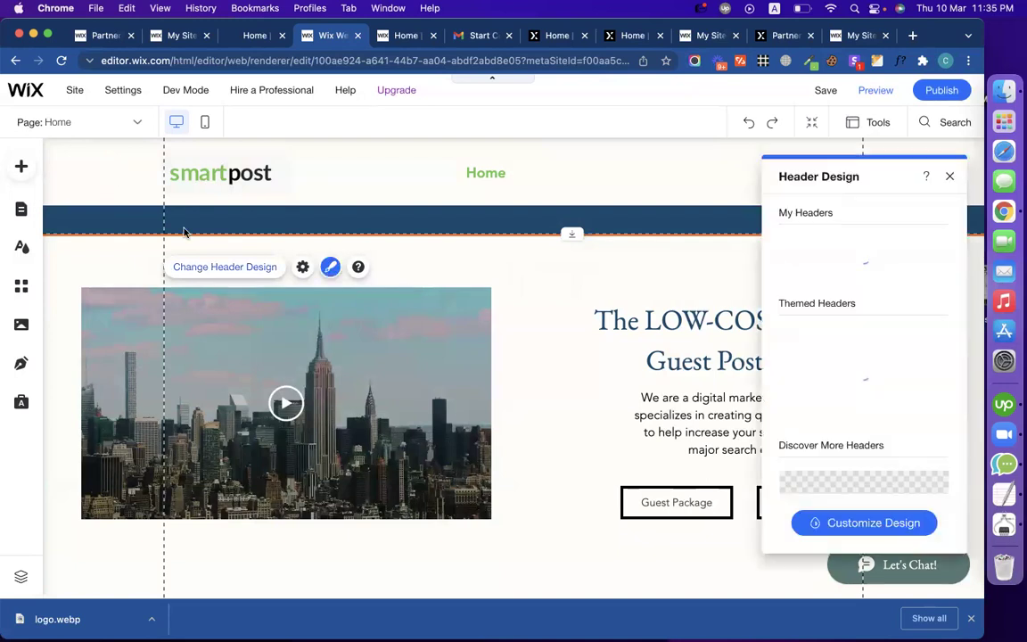
Step: Give the header a 4px bottom border in green #67C850, then close the header design panel
{"action": "left_click", "coordinate": [331, 268]}
{"action": "left_click", "coordinate": [332, 268]}
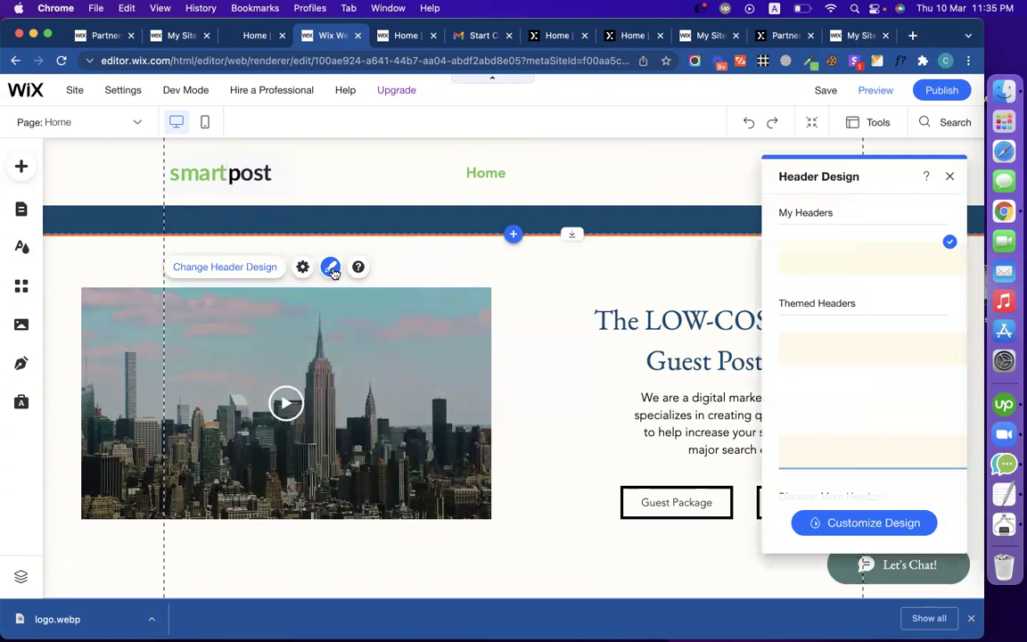
{"action": "left_click", "coordinate": [882, 528]}
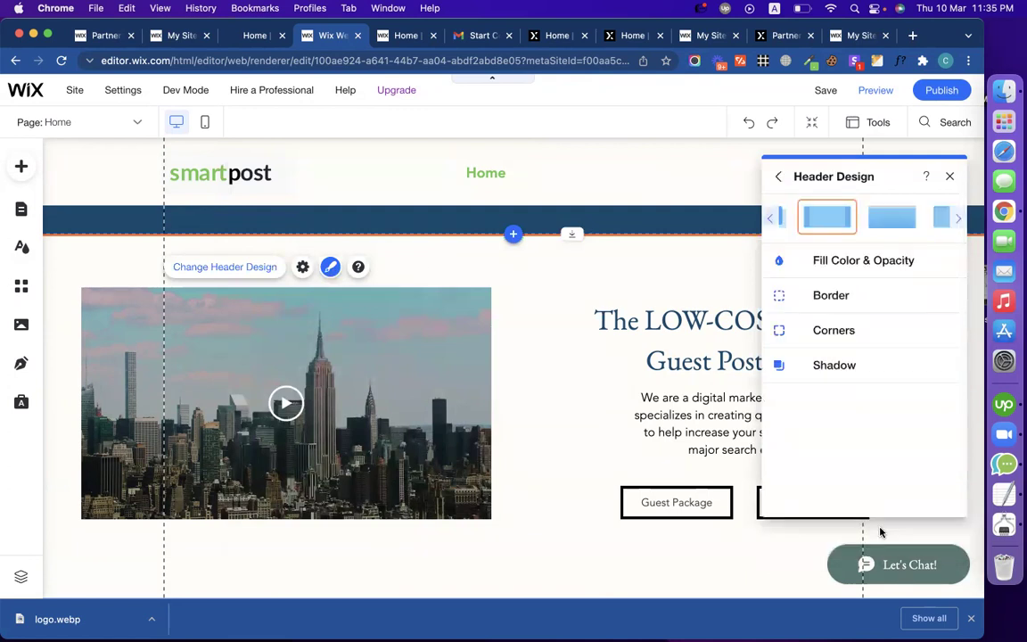
{"action": "left_click", "coordinate": [848, 306]}
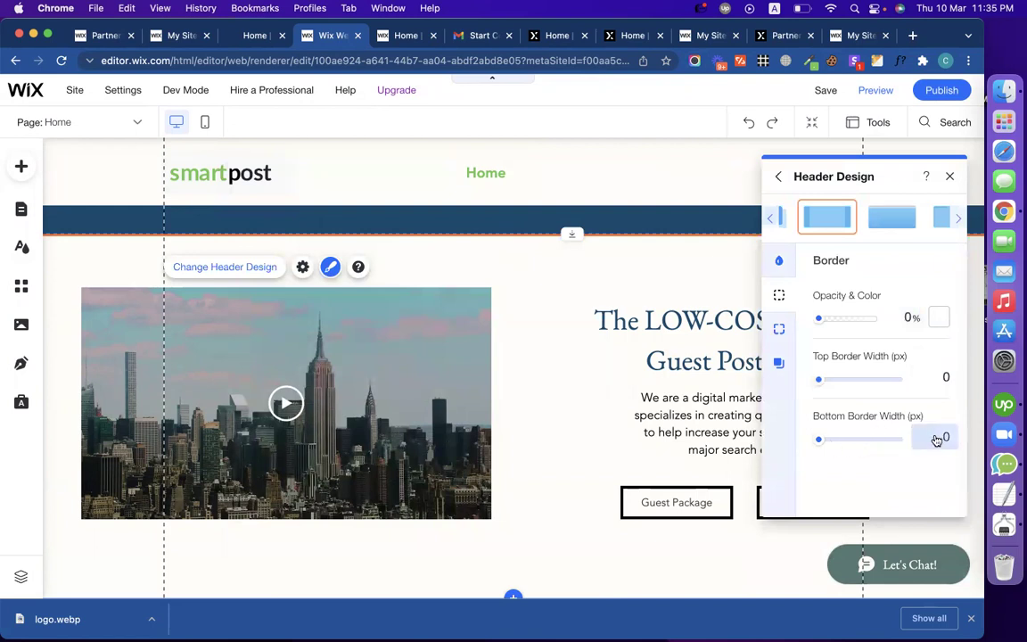
{"action": "type", "text": "3"}
{"action": "left_click", "coordinate": [937, 317]}
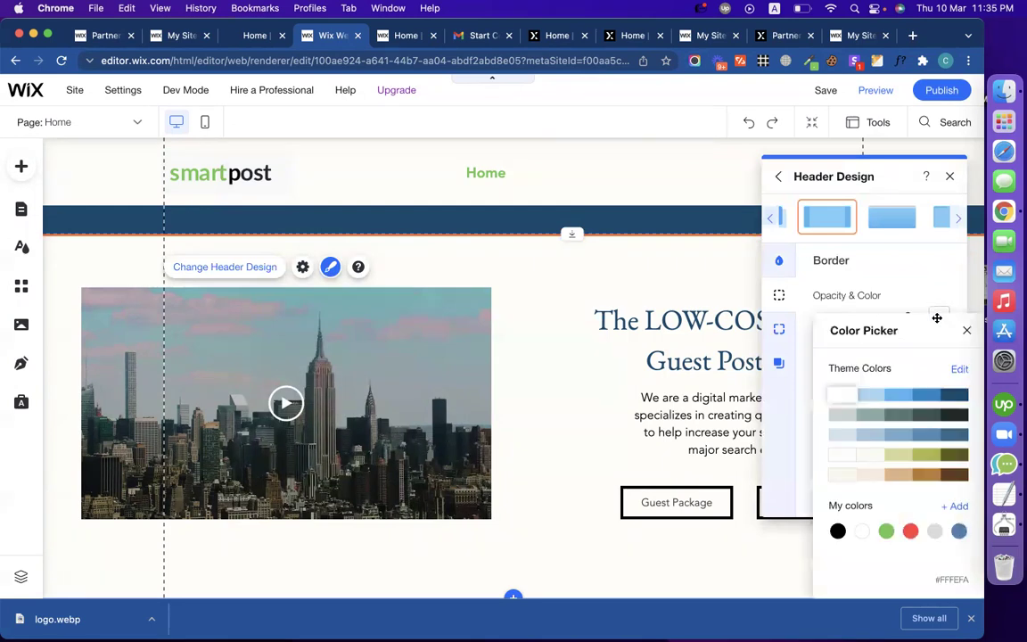
{"action": "left_click", "coordinate": [886, 532]}
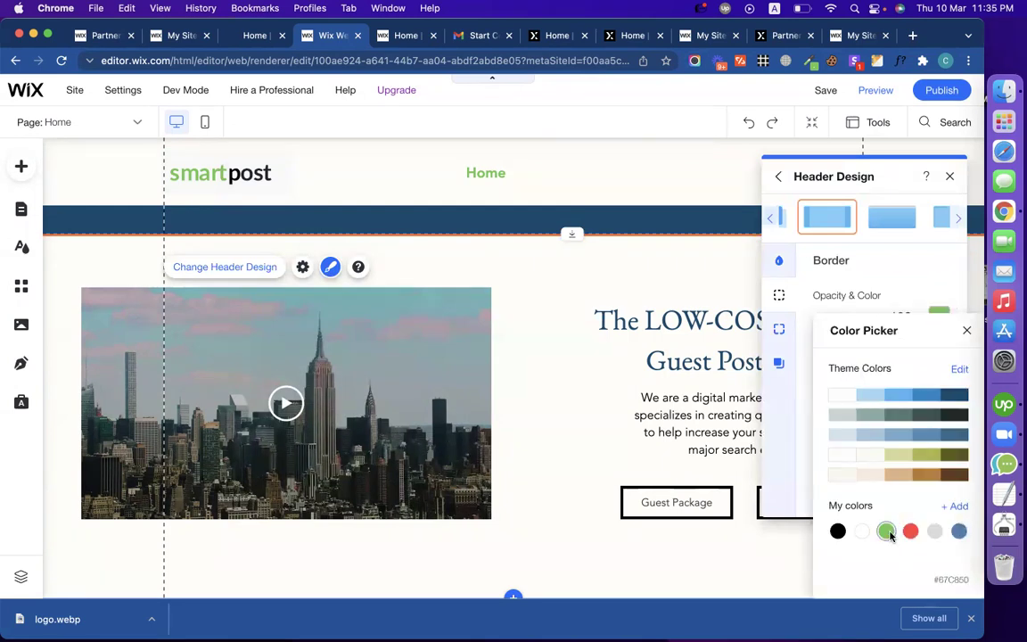
{"action": "left_click", "coordinate": [899, 297]}
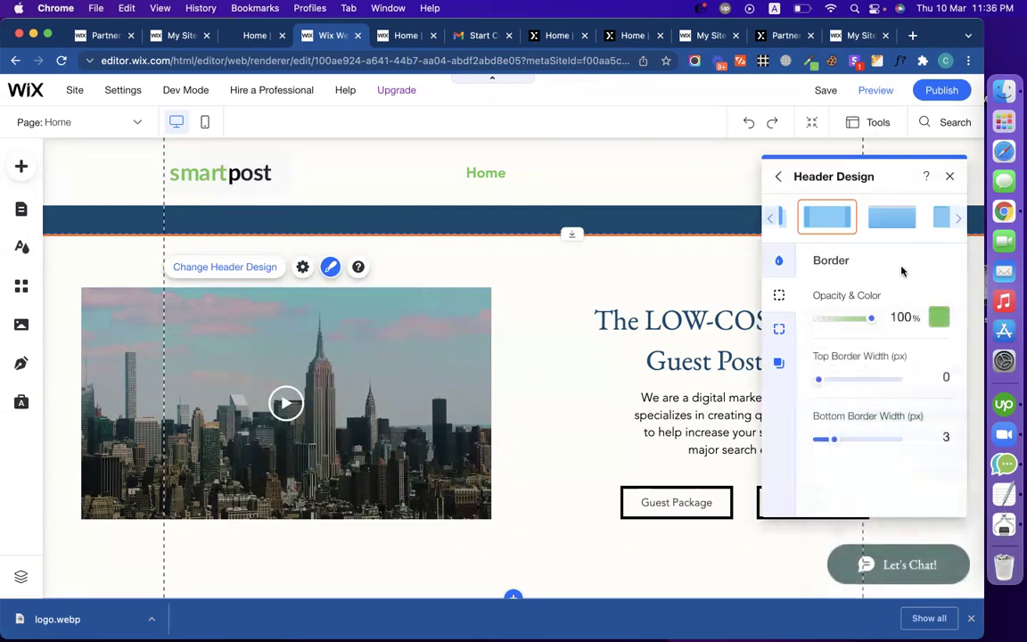
{"action": "key", "text": "BackSpace"}
{"action": "type", "text": "4"}
{"action": "left_click", "coordinate": [599, 399]}
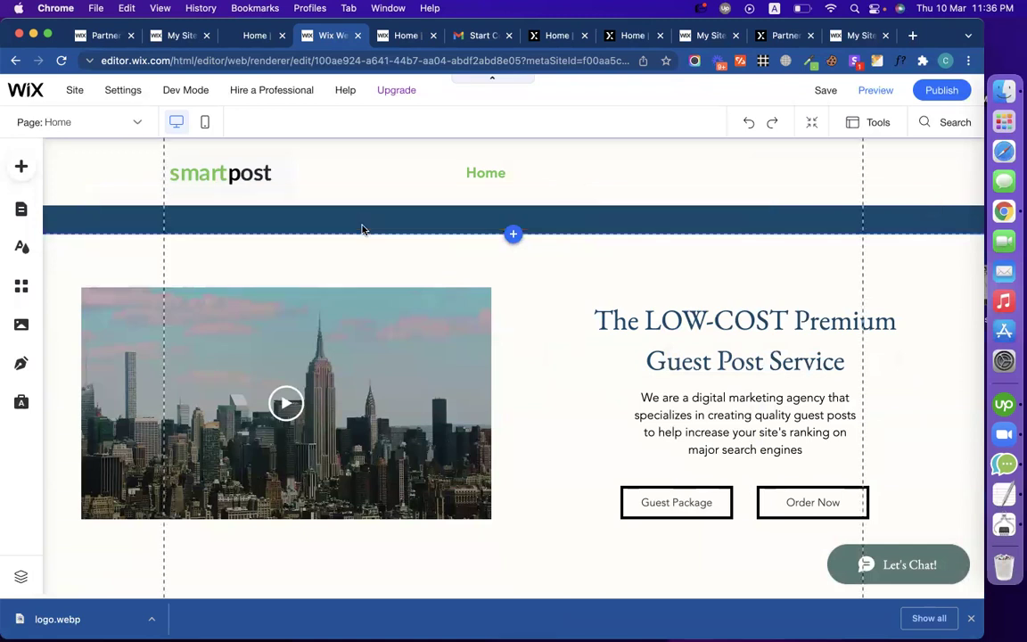
Step: Shrink the dark blue strip under the header to a thin band with a solid green background
{"action": "left_click", "coordinate": [147, 222]}
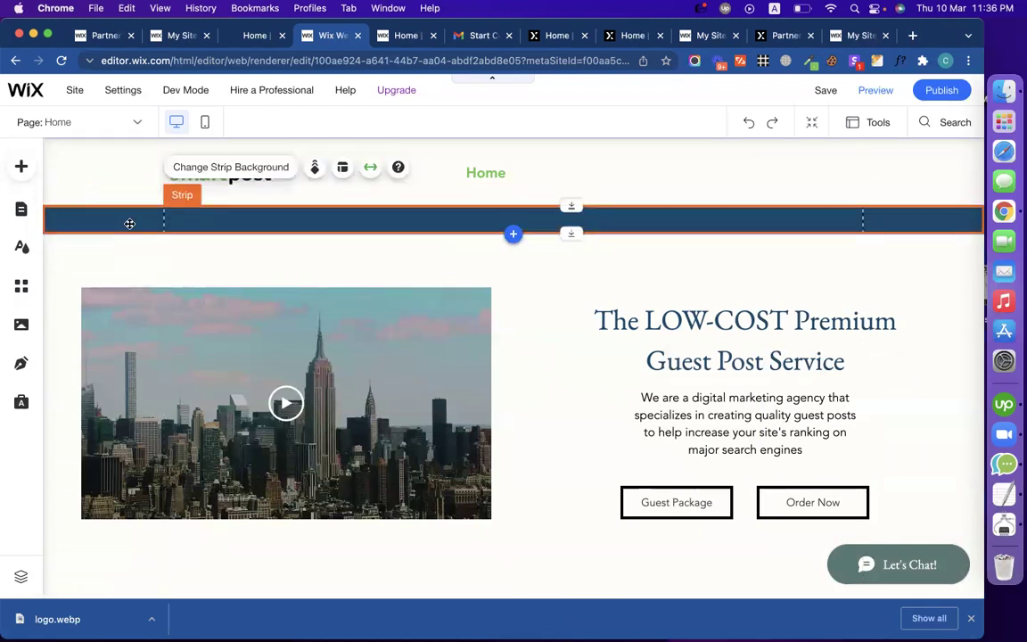
{"action": "left_click_drag", "start_coordinate": [367, 229], "coordinate": [367, 210]}
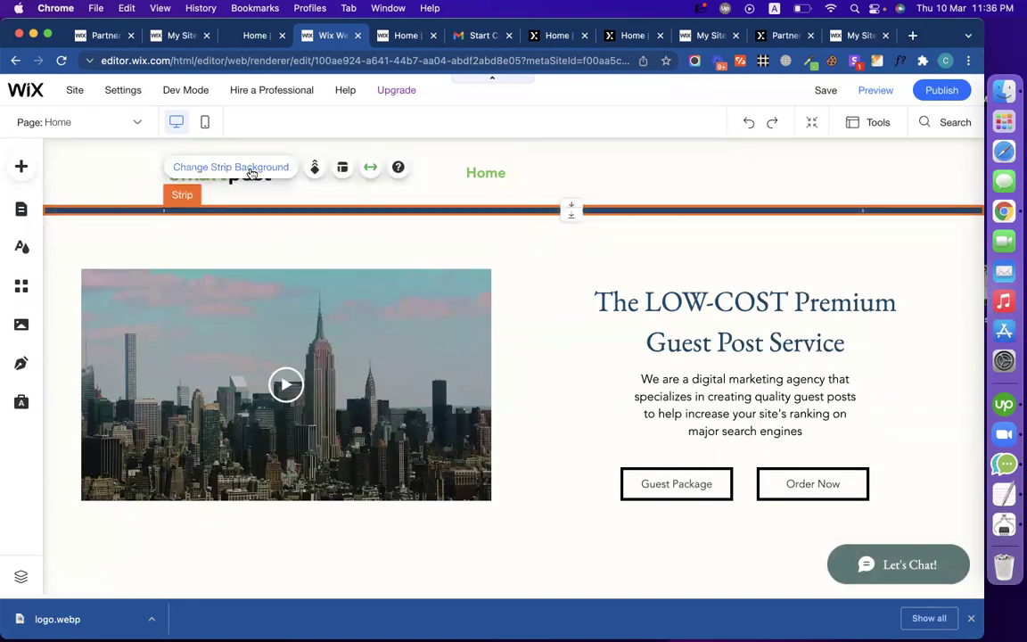
{"action": "left_click", "coordinate": [253, 169]}
{"action": "left_click", "coordinate": [798, 303]}
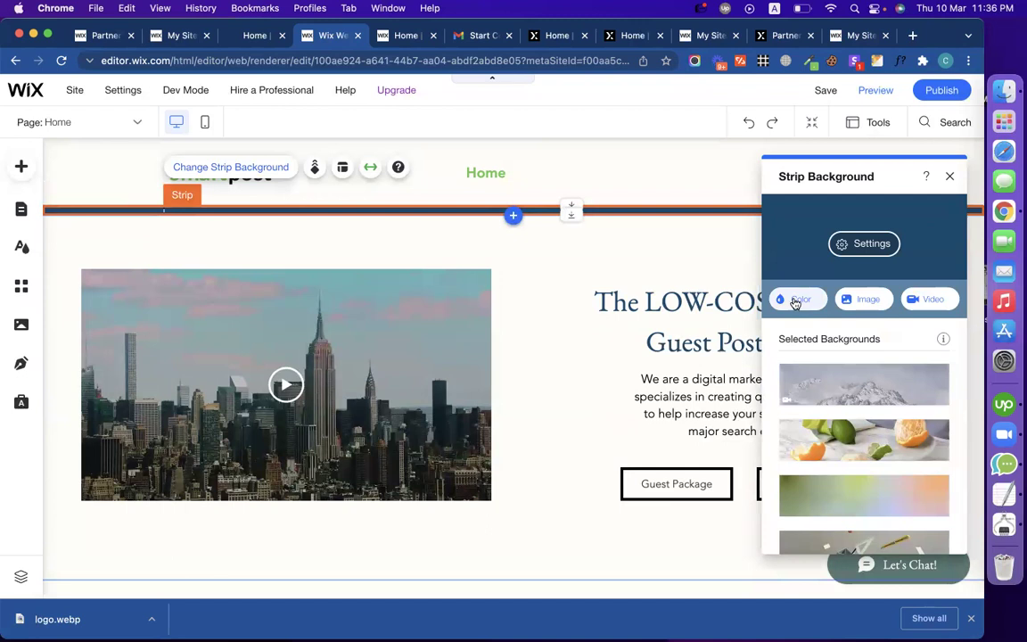
{"action": "left_click", "coordinate": [866, 531]}
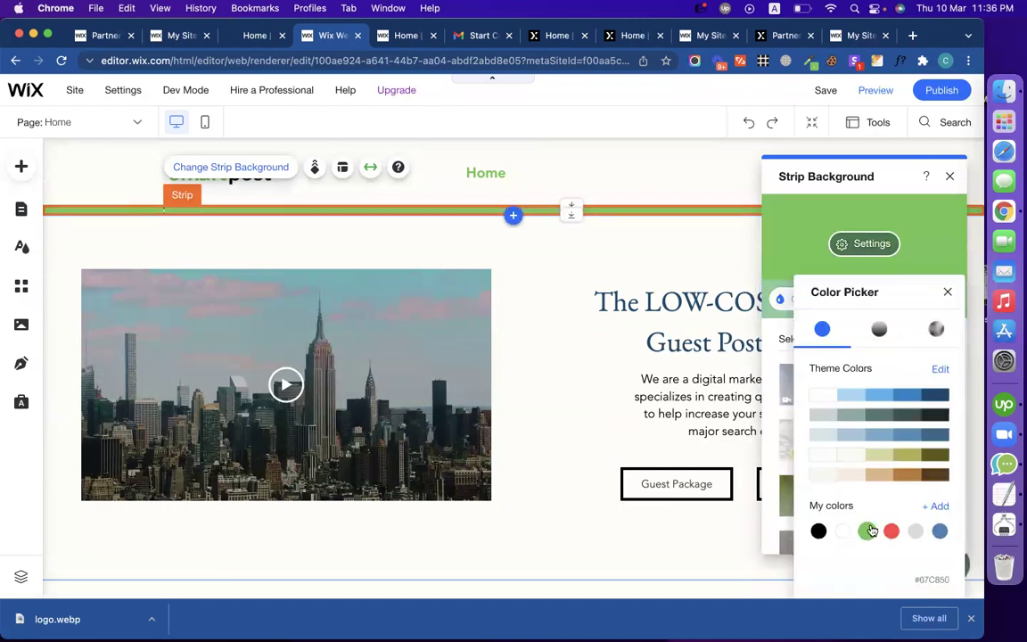
{"action": "left_click", "coordinate": [605, 415]}
{"action": "left_click", "coordinate": [605, 414]}
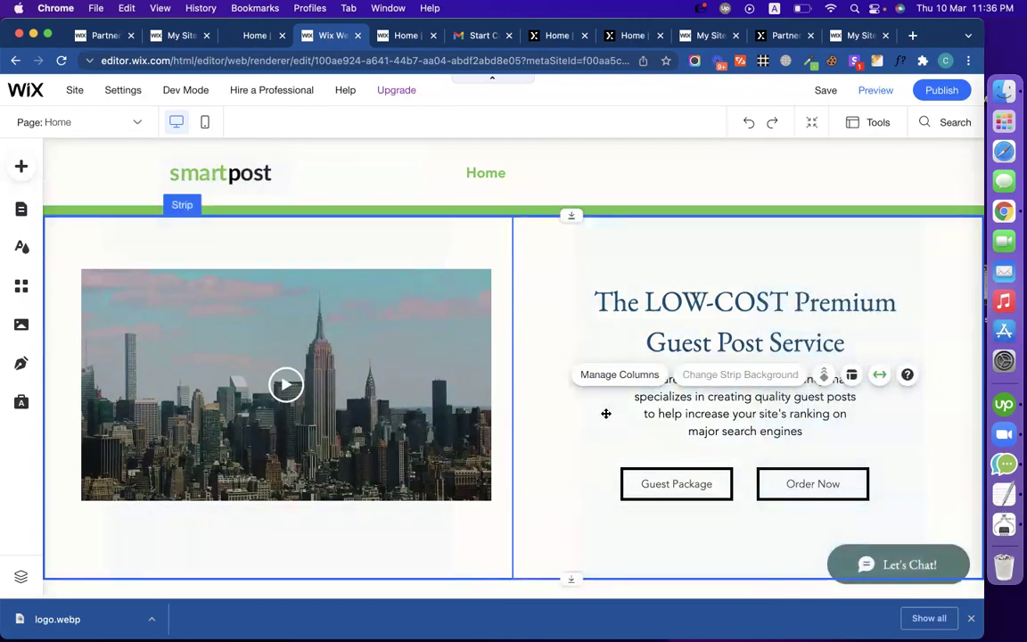
Step: Trim the green strip to 9px tall and select the hero heading's column
{"action": "left_click", "coordinate": [447, 209]}
{"action": "left_click", "coordinate": [448, 211]}
{"action": "left_click_drag", "start_coordinate": [450, 212], "coordinate": [450, 207]}
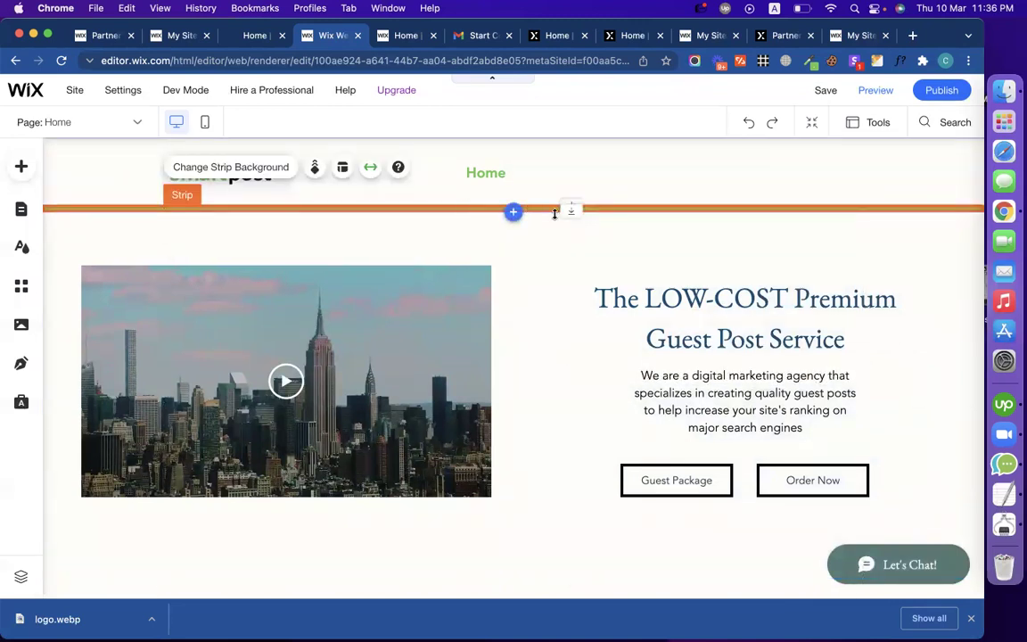
{"action": "left_click", "coordinate": [563, 265]}
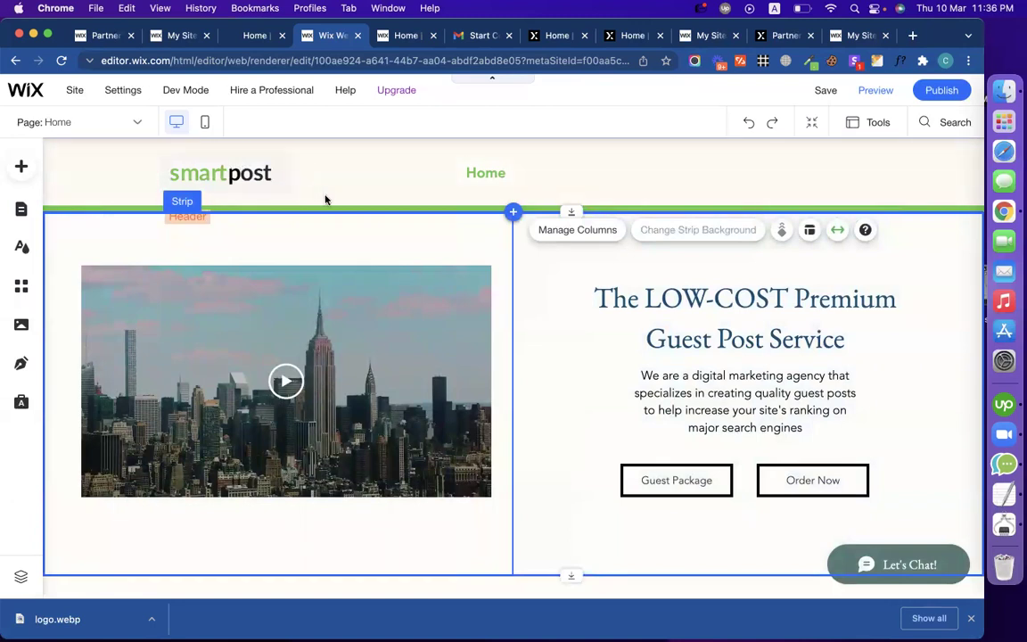
{"action": "left_click", "coordinate": [538, 314]}
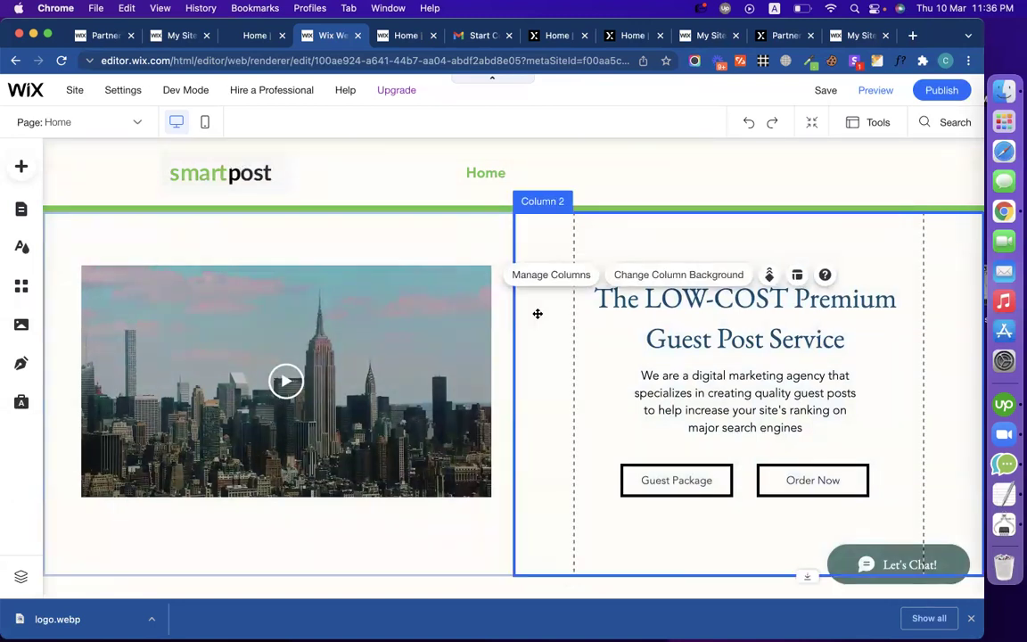
Step: Color the hero heading 'The LOW-COST Premium Guest Post Service' green #67C850
{"action": "left_click", "coordinate": [719, 334]}
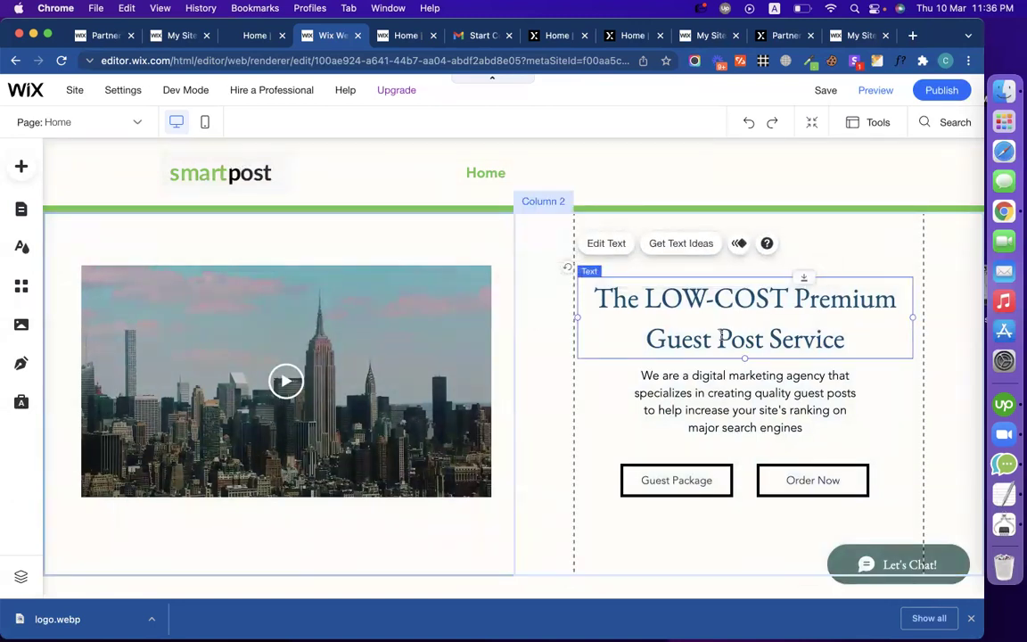
{"action": "double_click", "coordinate": [720, 334]}
{"action": "left_click", "coordinate": [476, 402]}
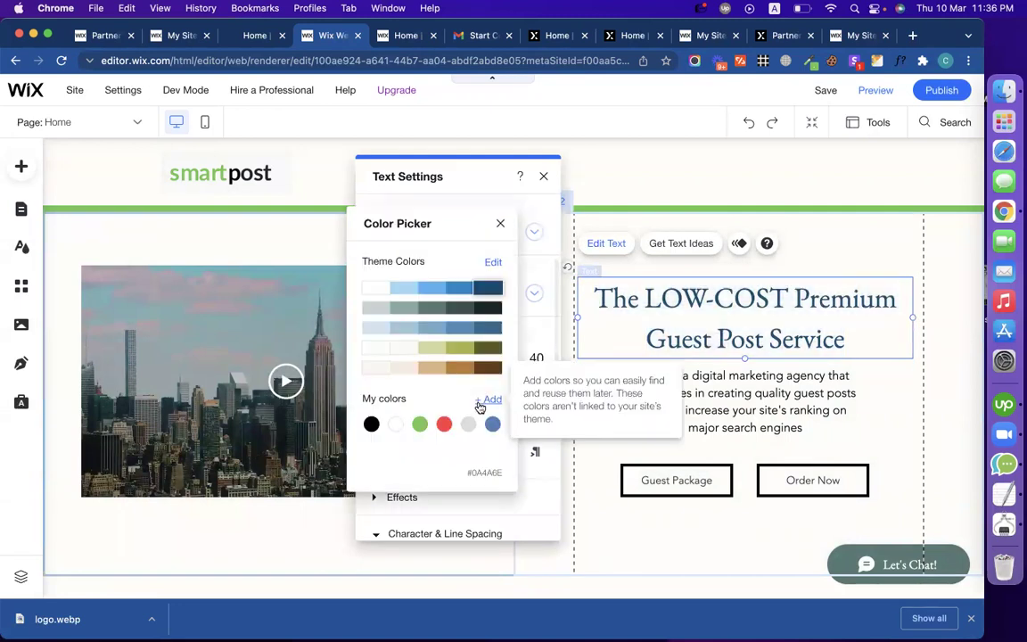
{"action": "left_click", "coordinate": [419, 424]}
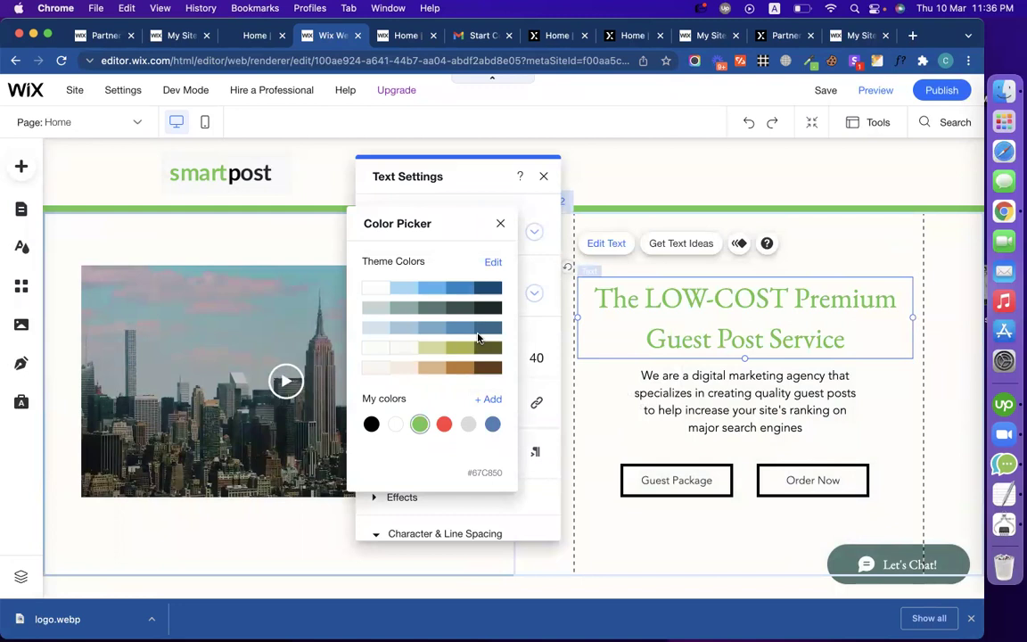
{"action": "left_click", "coordinate": [722, 393]}
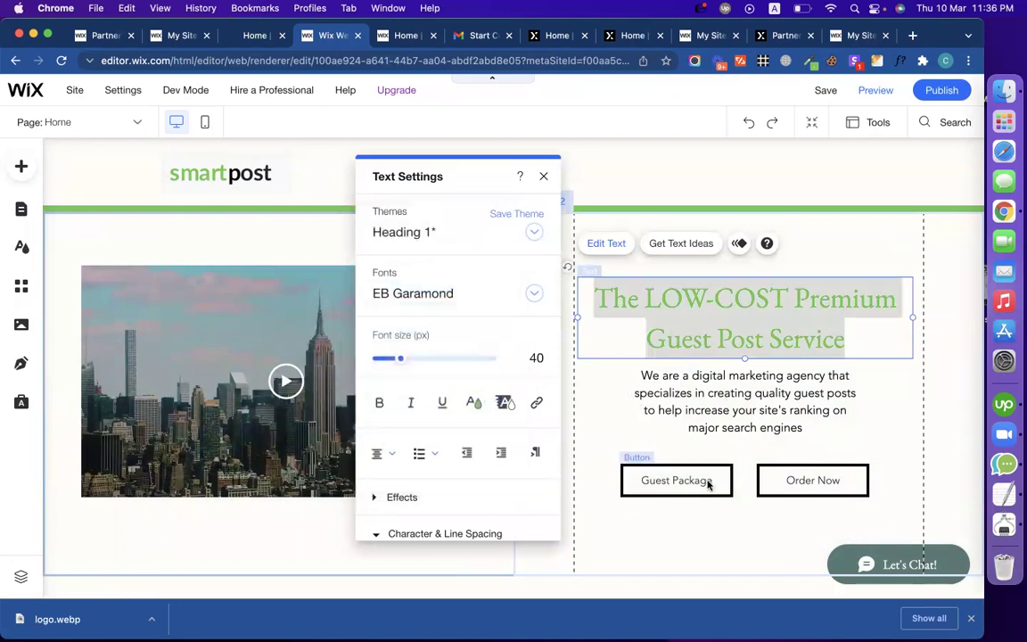
{"action": "left_click", "coordinate": [786, 488]}
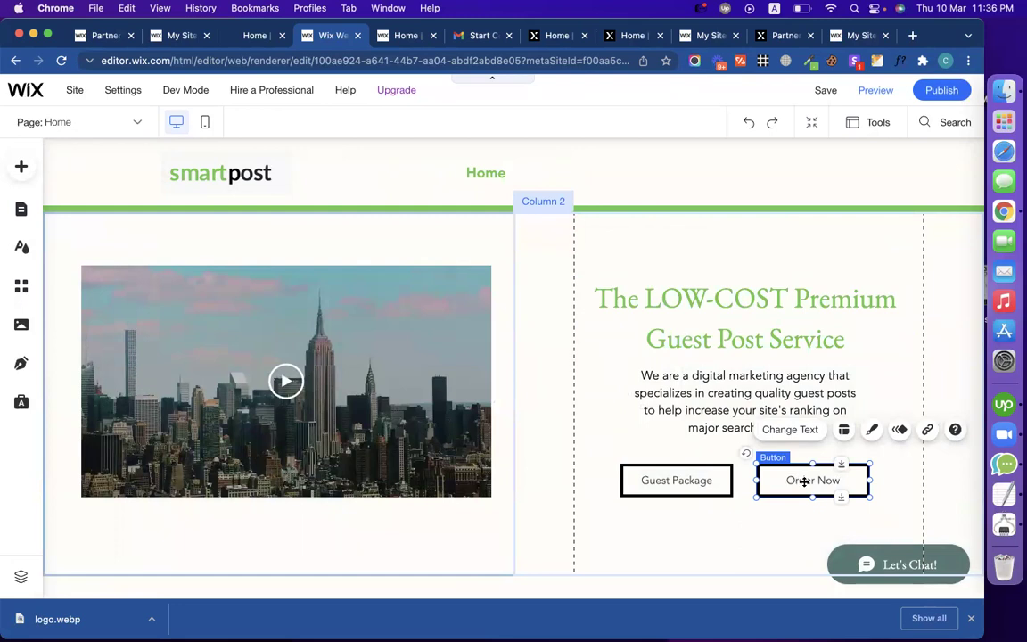
Step: Fill the Order Now button background with the site green from My colors
{"action": "left_click", "coordinate": [871, 432]}
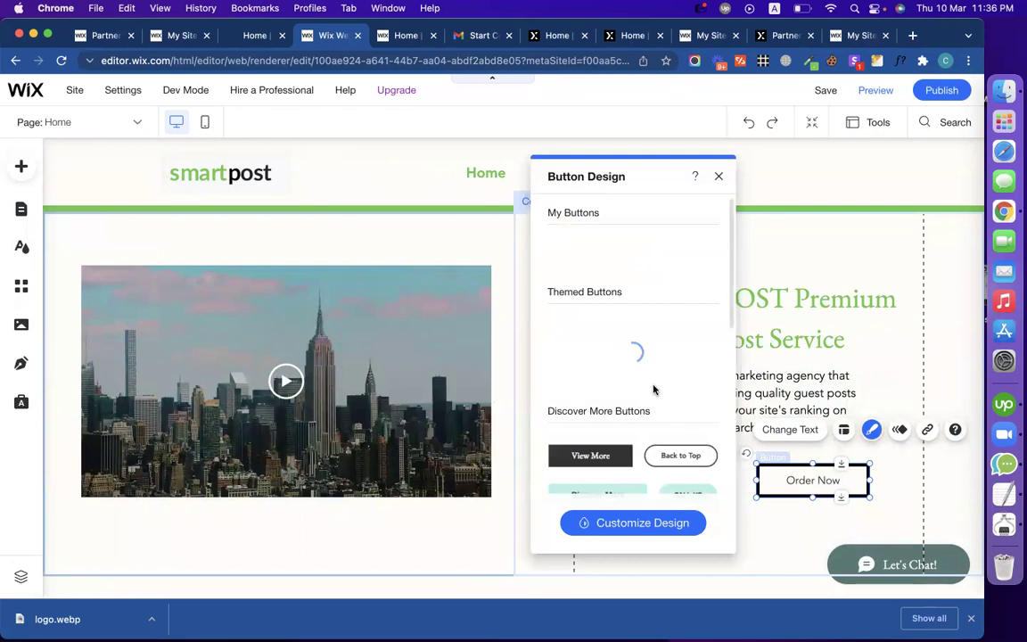
{"action": "scroll", "coordinate": [653, 390], "scroll_direction": "down", "scroll_amount": 2}
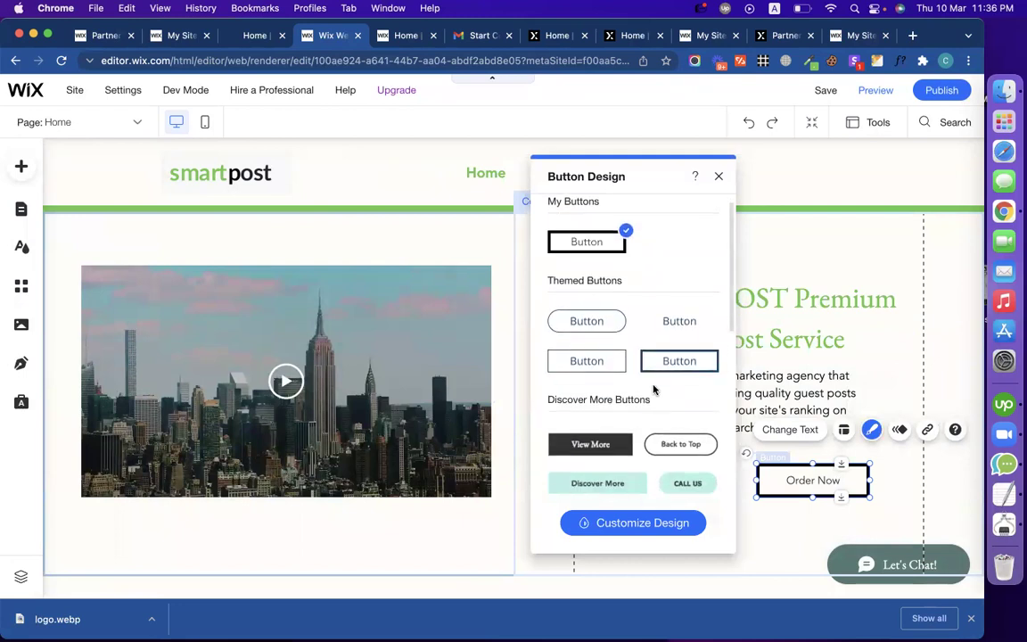
{"action": "left_click", "coordinate": [648, 524]}
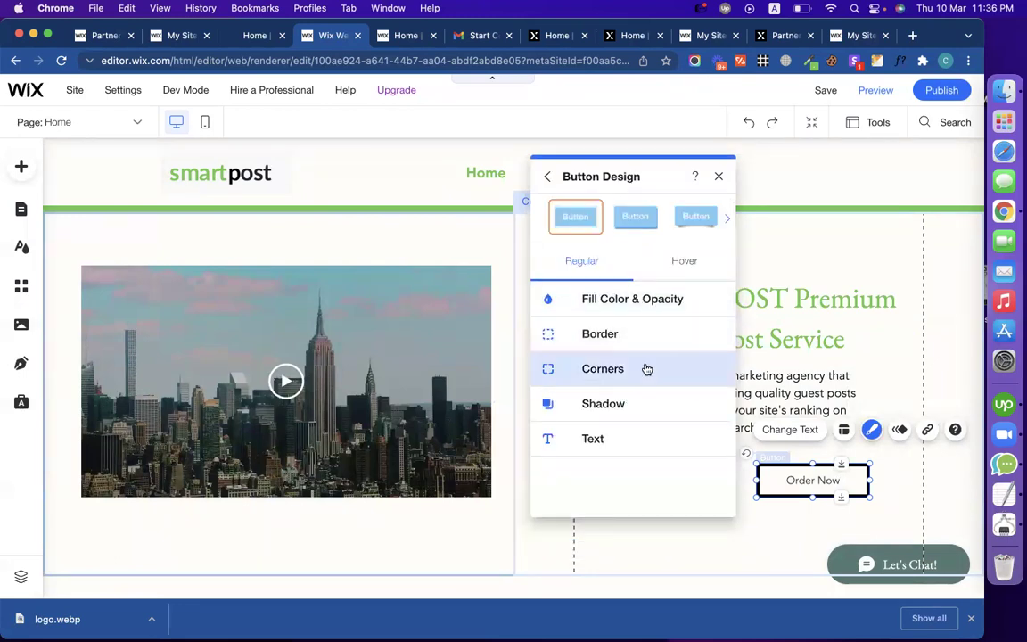
{"action": "left_click", "coordinate": [646, 309]}
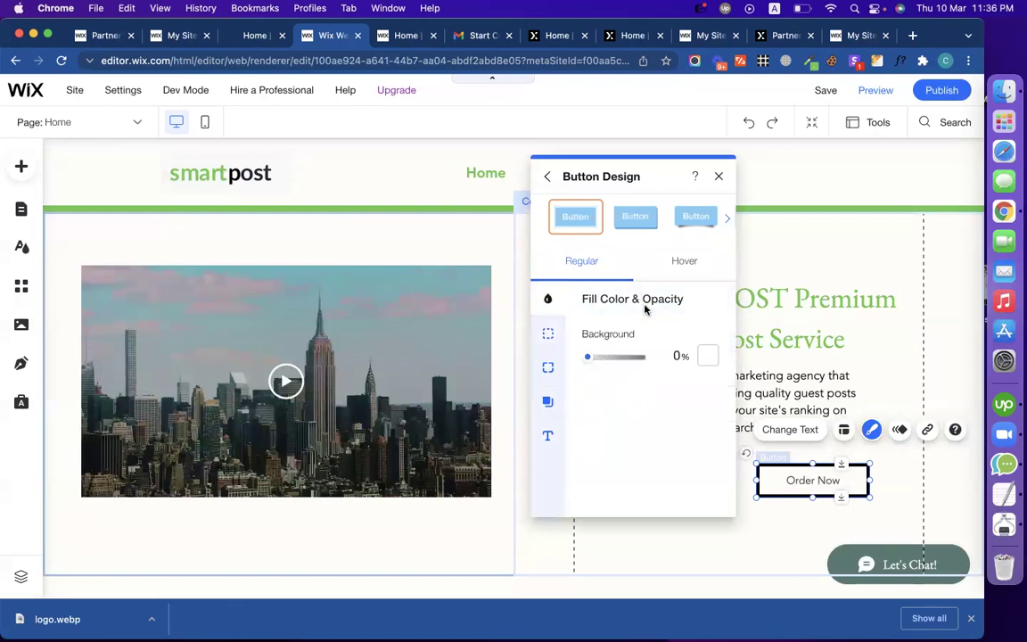
{"action": "left_click", "coordinate": [706, 360]}
{"action": "left_click", "coordinate": [803, 524]}
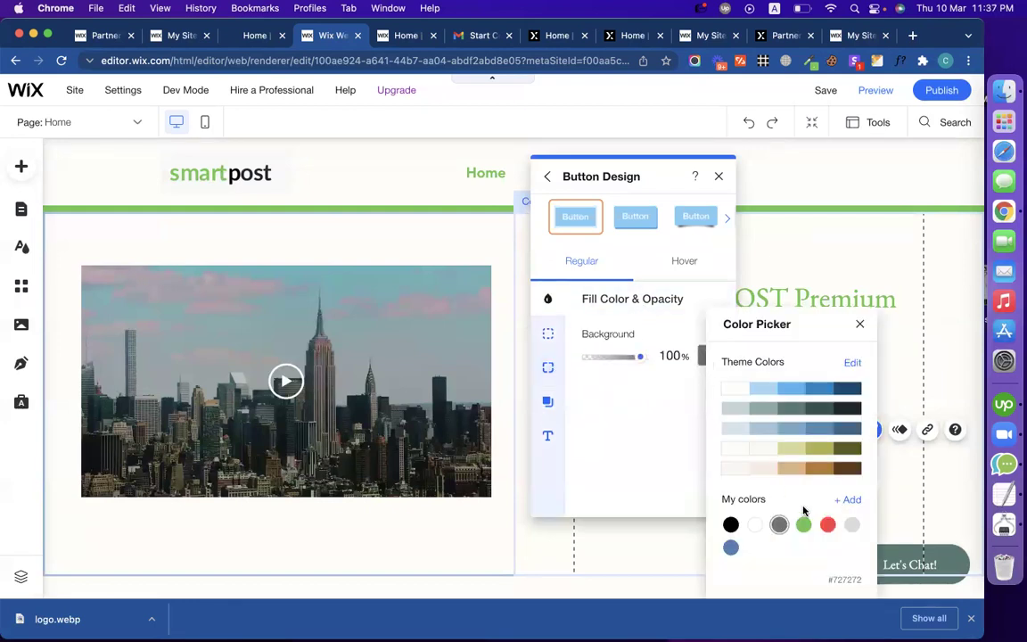
{"action": "left_click", "coordinate": [859, 323]}
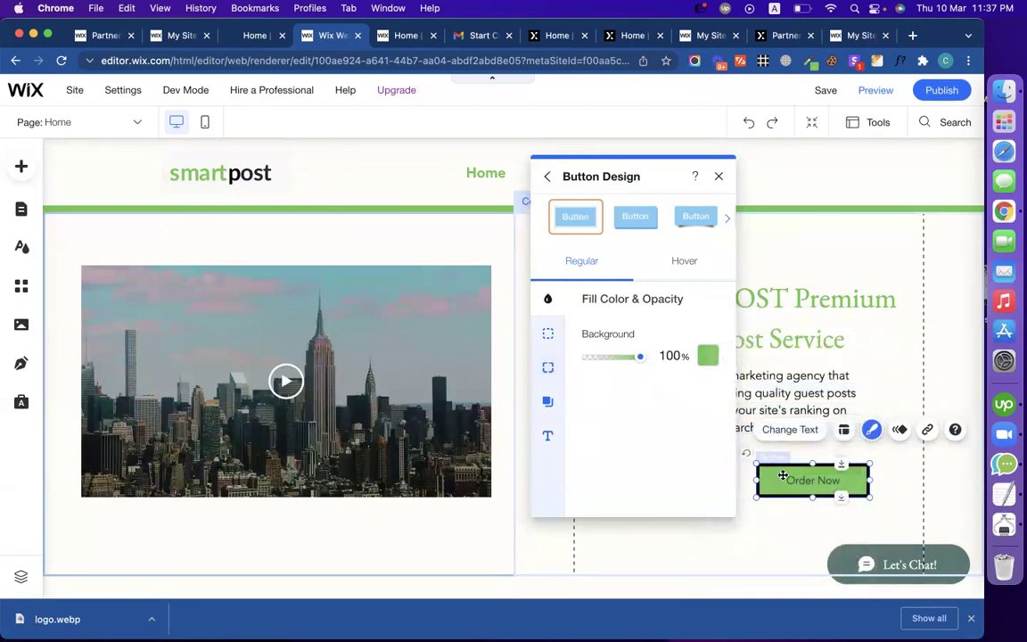
{"action": "left_click", "coordinate": [629, 554]}
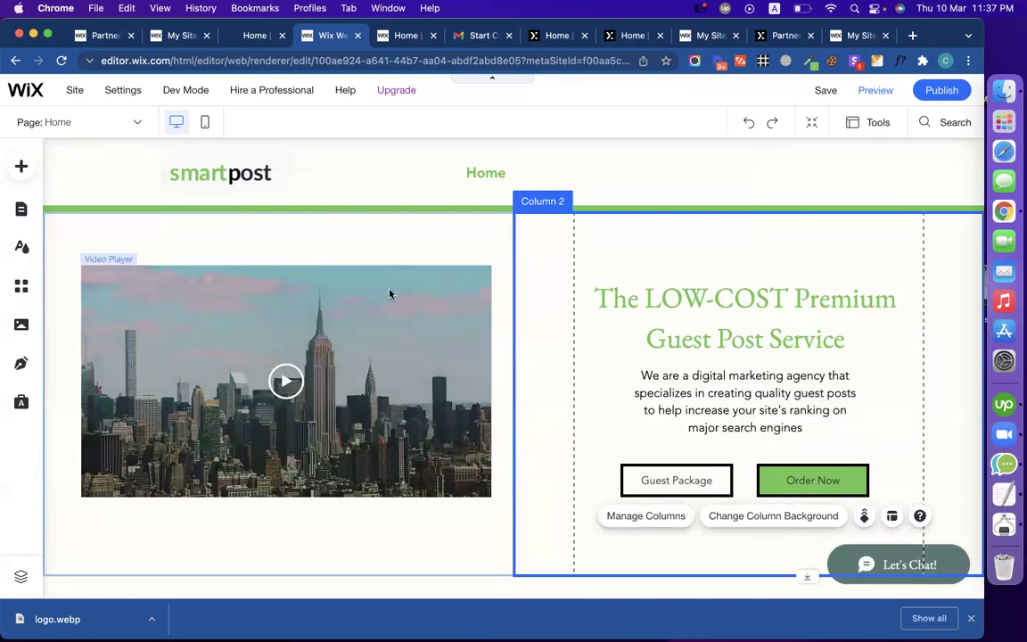
{"action": "left_click", "coordinate": [205, 125]}
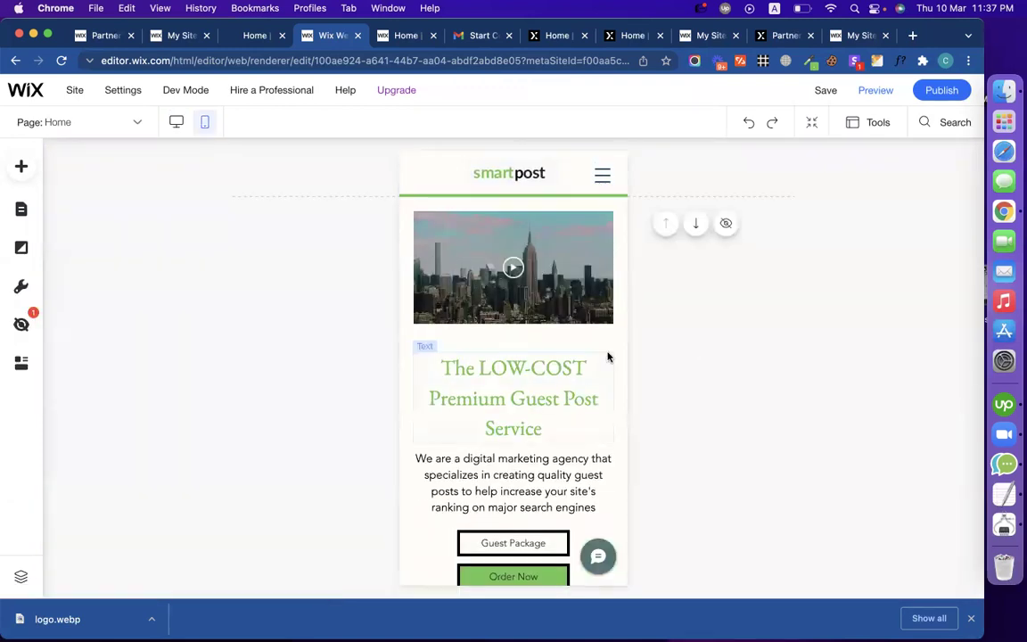
Step: In the mobile layout, nudge the video and menu icon and move the smartpost logo to the header's left
{"action": "scroll", "coordinate": [570, 450], "scroll_direction": "down", "scroll_amount": 3}
{"action": "scroll", "coordinate": [571, 450], "scroll_direction": "up", "scroll_amount": 3}
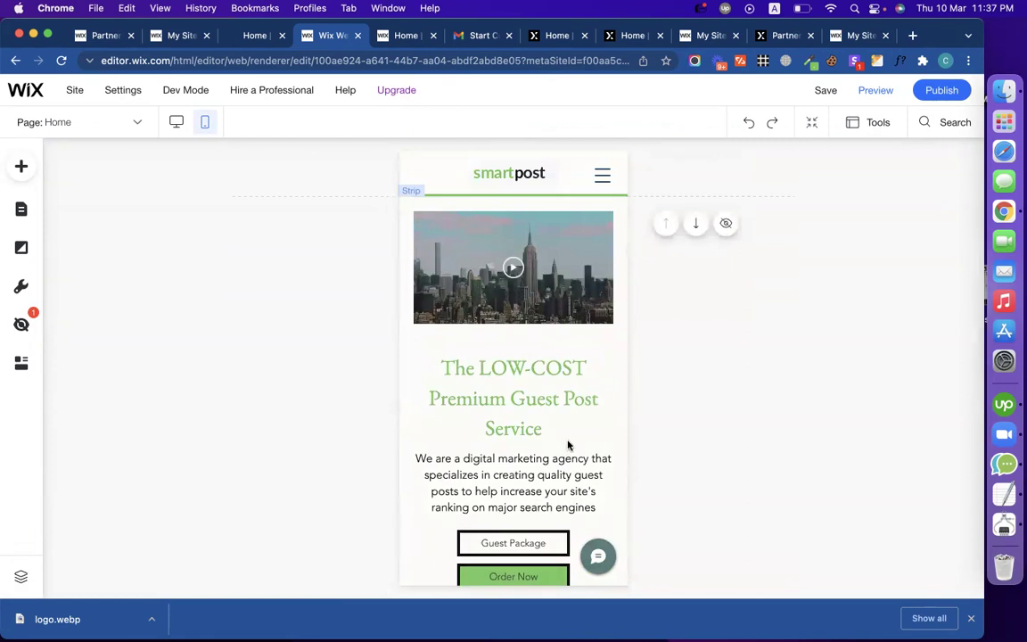
{"action": "left_click_drag", "start_coordinate": [456, 284], "coordinate": [462, 291]}
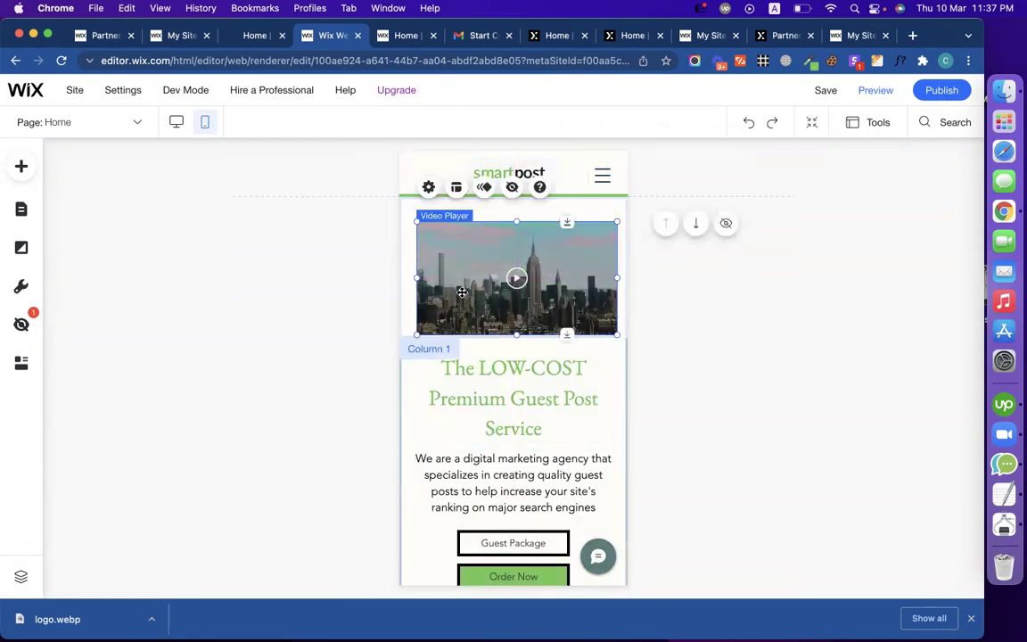
{"action": "left_click", "coordinate": [603, 175]}
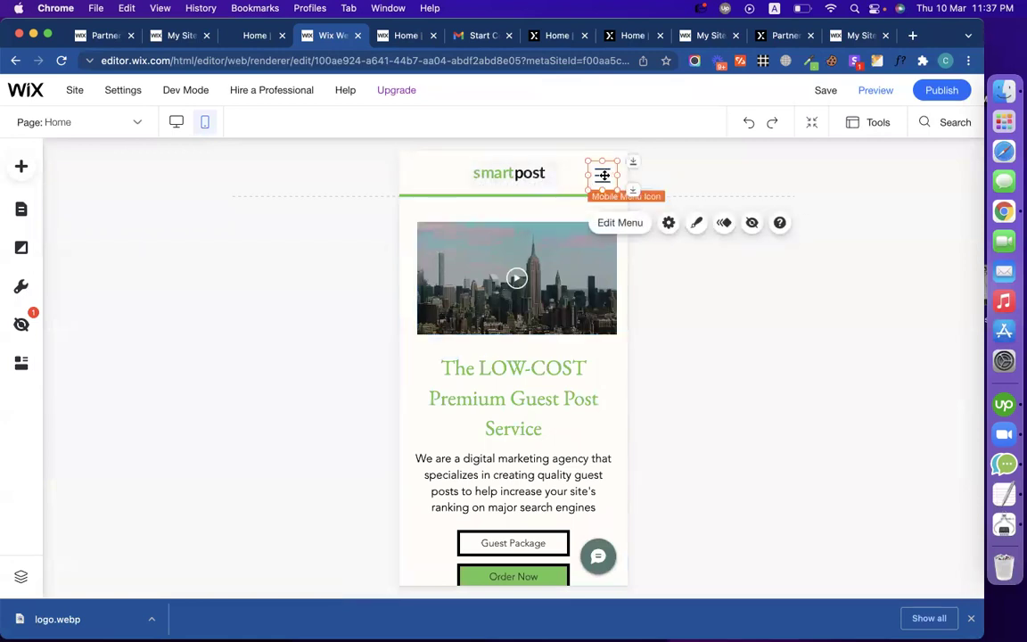
{"action": "left_click_drag", "start_coordinate": [603, 175], "coordinate": [594, 174]}
{"action": "left_click", "coordinate": [534, 176]}
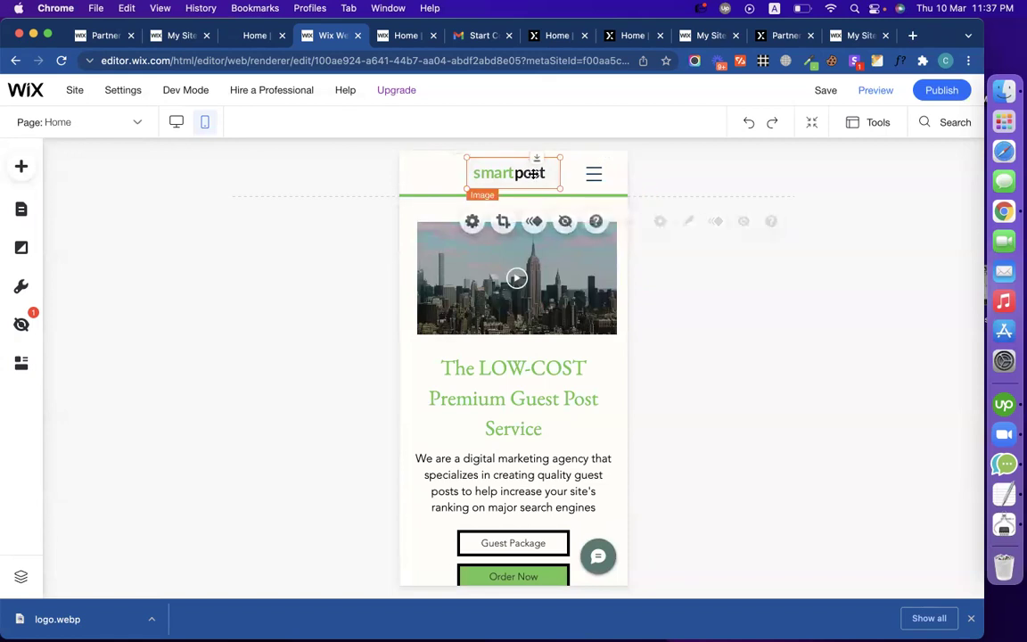
{"action": "left_click_drag", "start_coordinate": [526, 174], "coordinate": [474, 174]}
{"action": "left_click", "coordinate": [737, 301]}
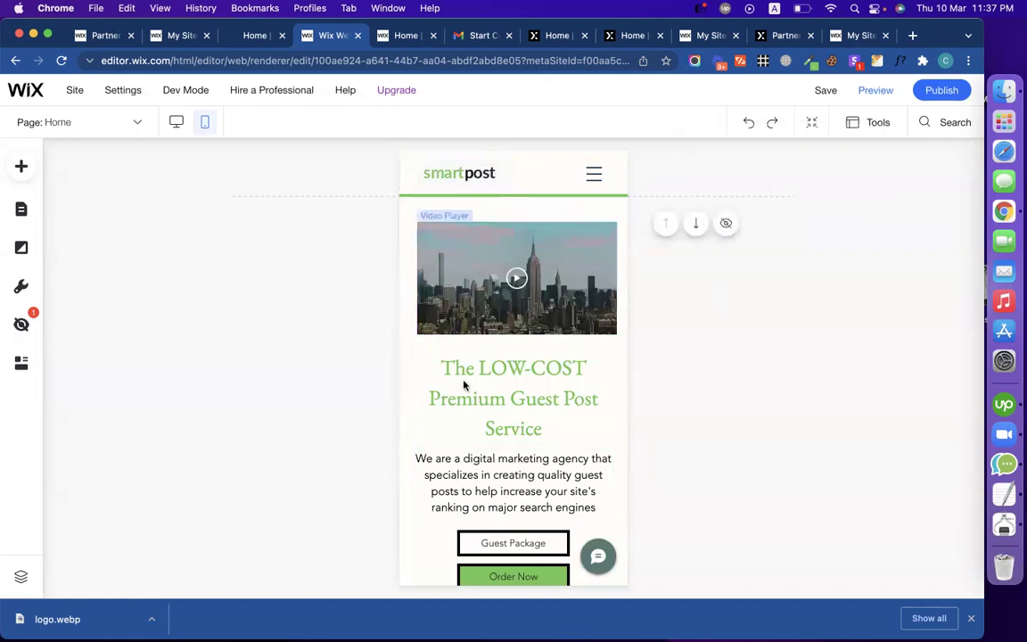
{"action": "scroll", "coordinate": [431, 390], "scroll_direction": "down", "scroll_amount": 3}
{"action": "scroll", "coordinate": [431, 389], "scroll_direction": "up", "scroll_amount": 3}
{"action": "left_click", "coordinate": [177, 122]}
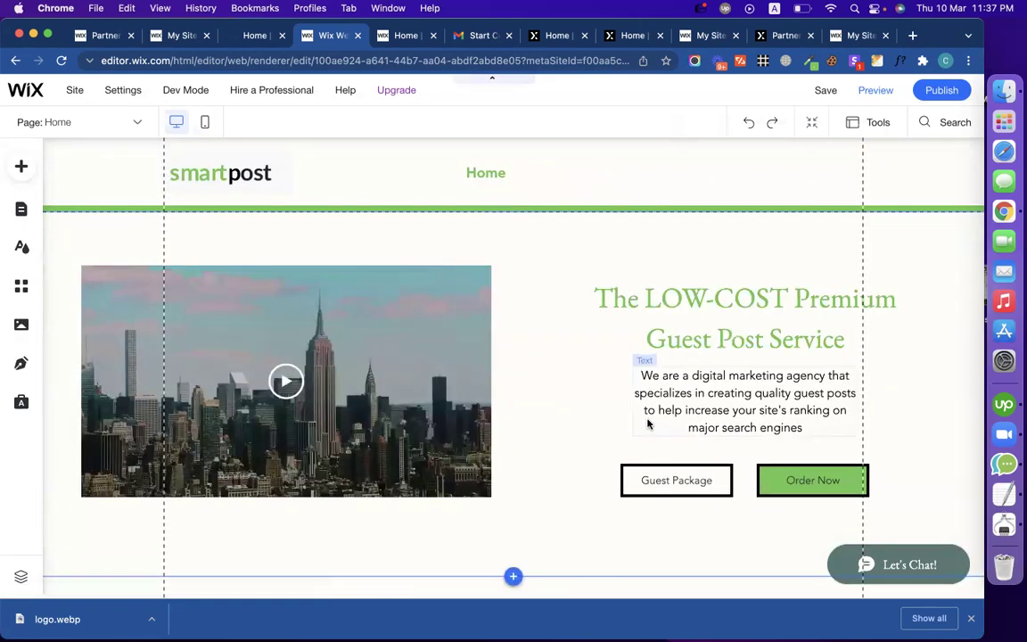
Step: Keep the hero strip stretched to full screen width, then view the live smart-post.biz homepage
{"action": "scroll", "coordinate": [649, 422], "scroll_direction": "down", "scroll_amount": 3}
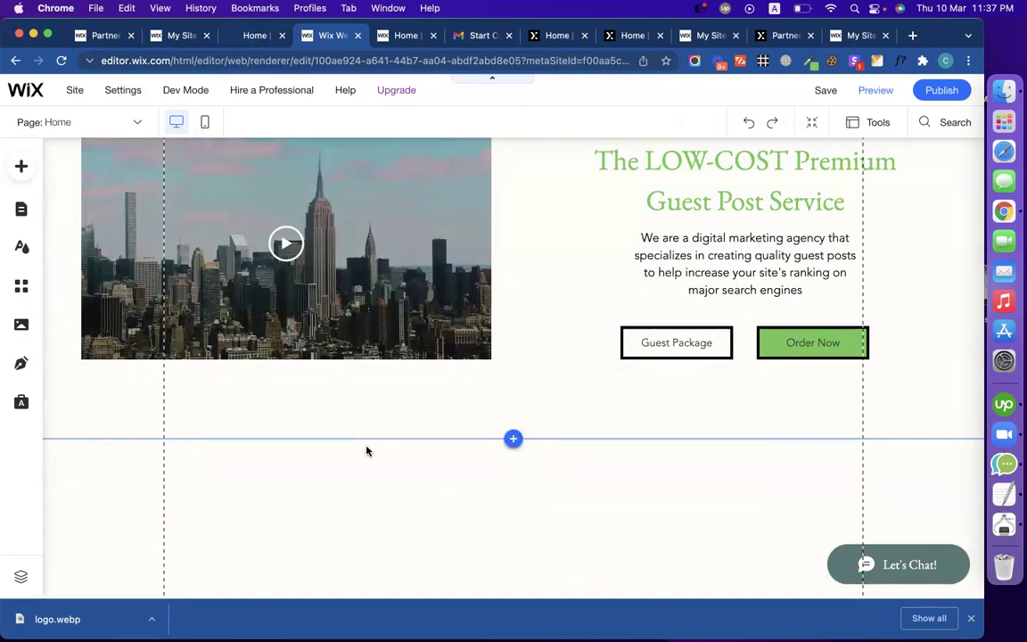
{"action": "scroll", "coordinate": [366, 450], "scroll_direction": "up", "scroll_amount": 3}
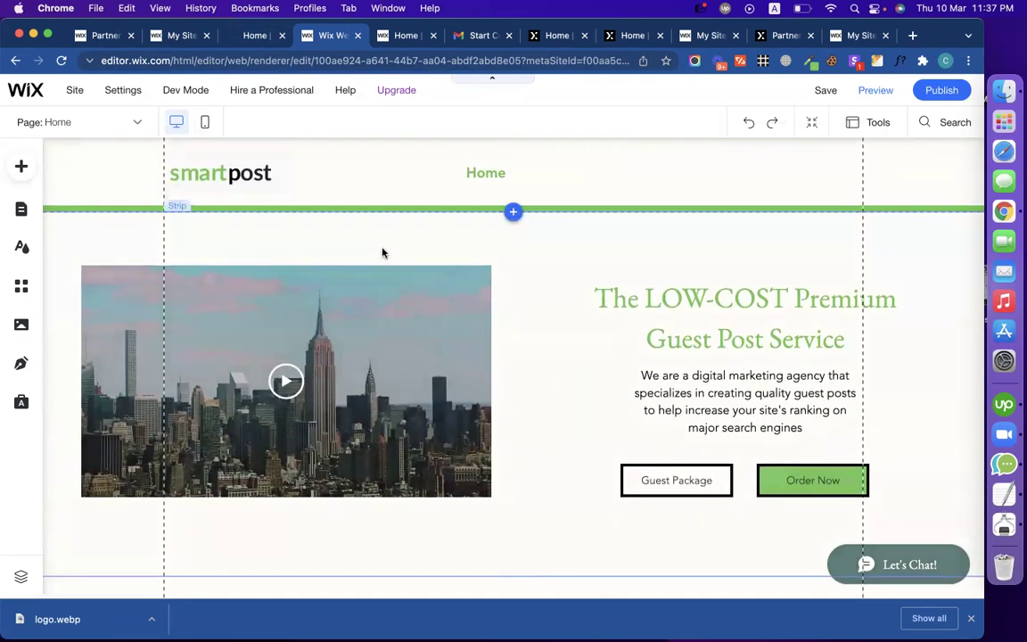
{"action": "left_click", "coordinate": [322, 235]}
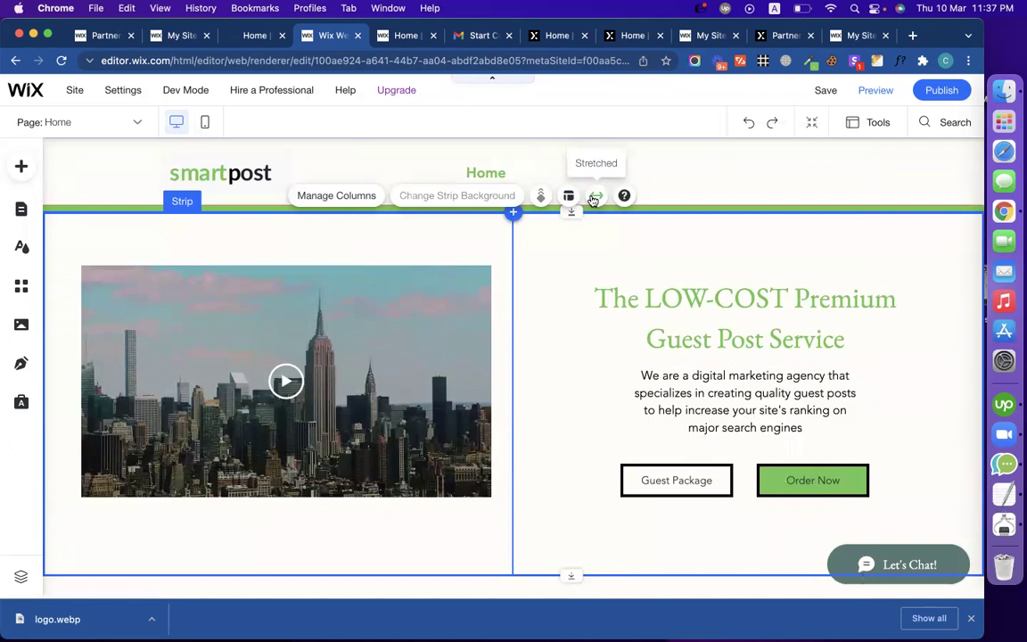
{"action": "left_click", "coordinate": [594, 196]}
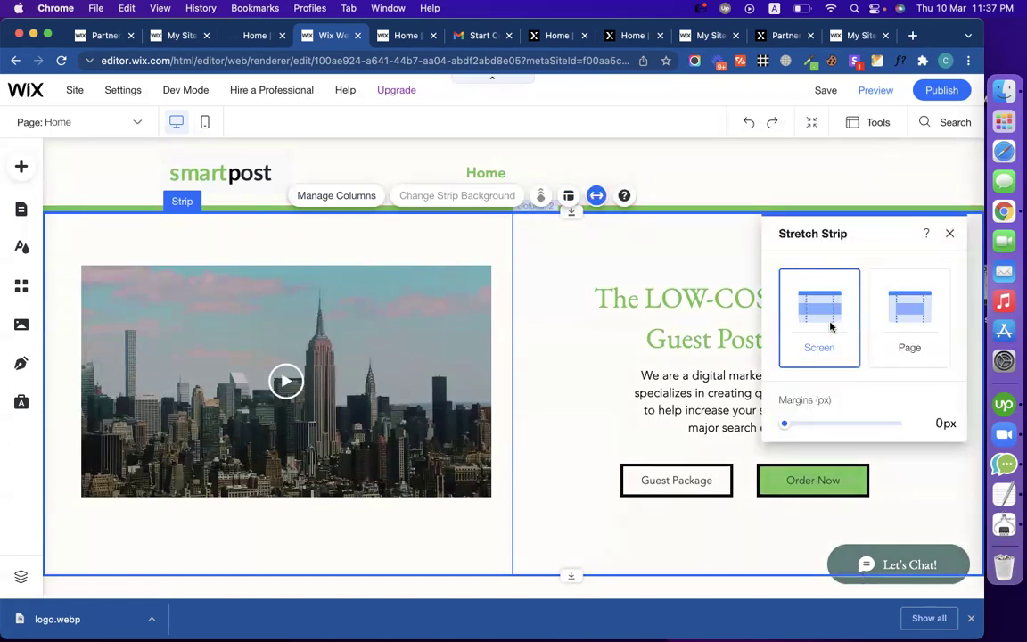
{"action": "left_click", "coordinate": [920, 334]}
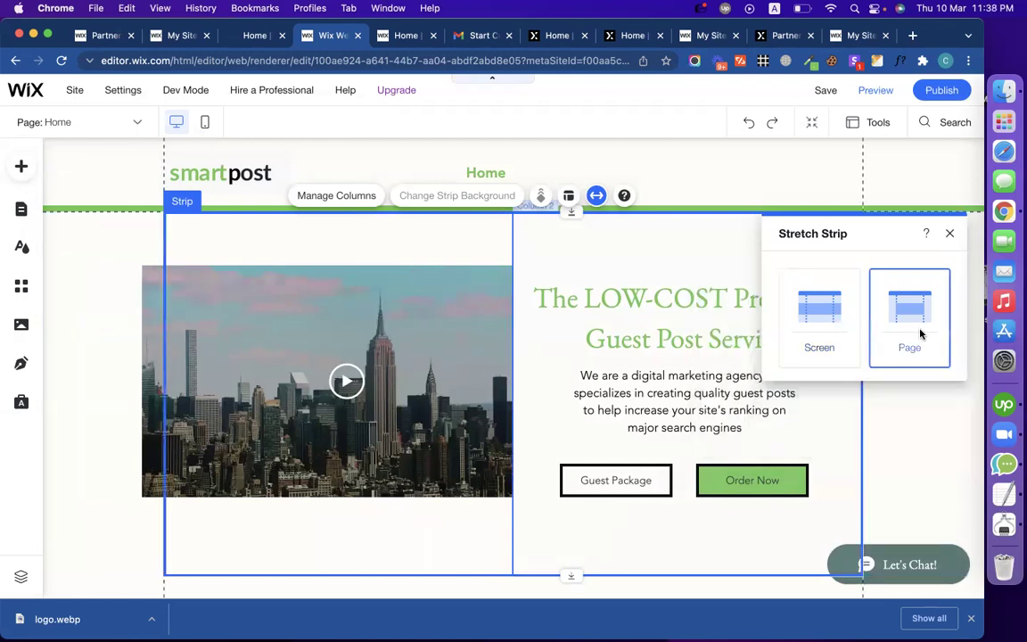
{"action": "left_click", "coordinate": [810, 332]}
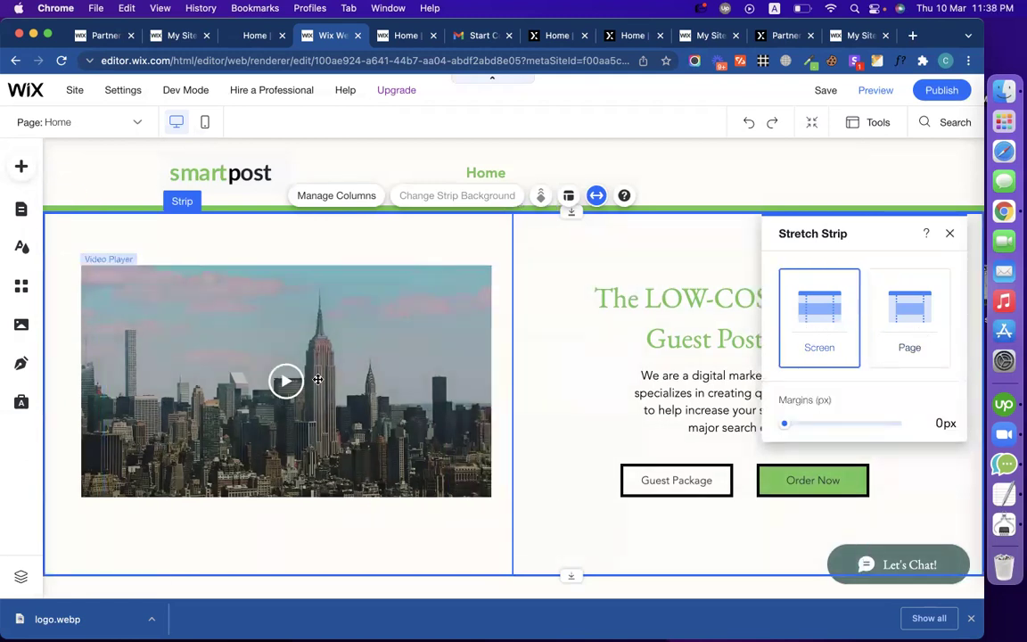
{"action": "scroll", "coordinate": [321, 570], "scroll_direction": "down", "scroll_amount": 3}
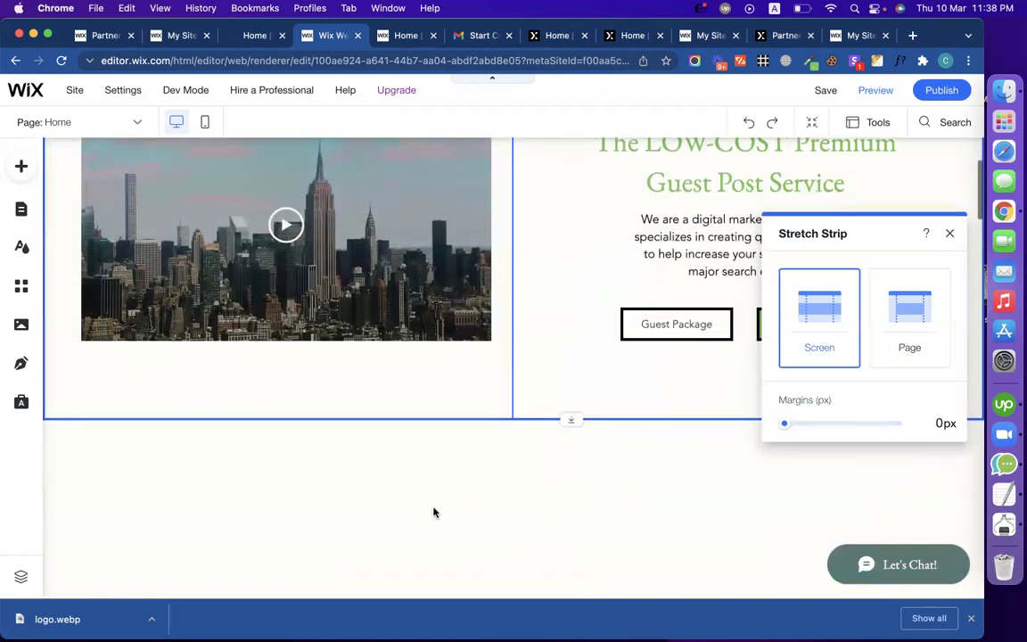
{"action": "left_click", "coordinate": [433, 508]}
{"action": "left_click", "coordinate": [370, 482]}
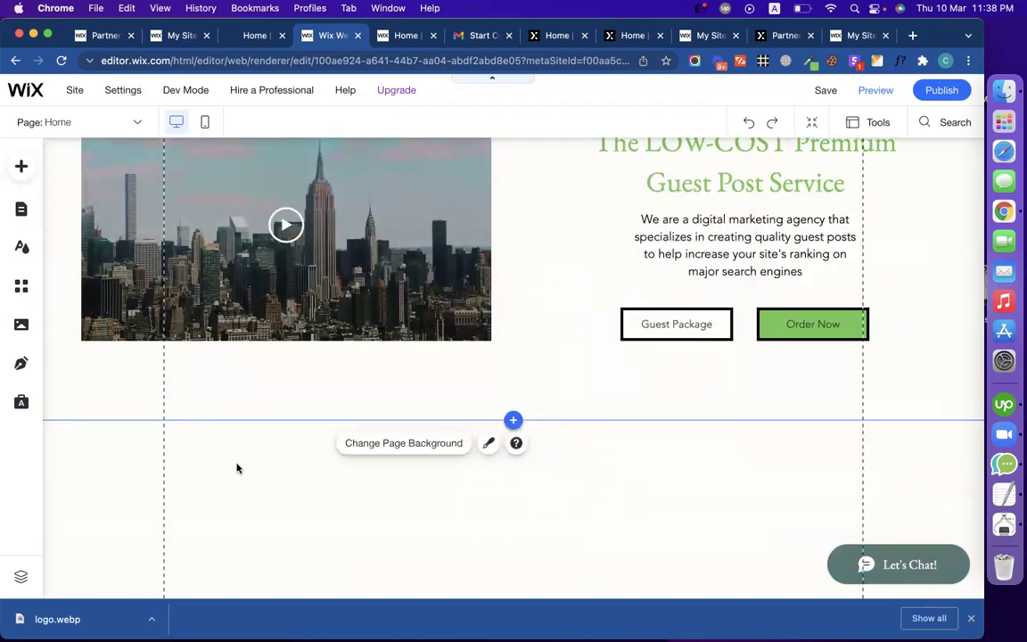
{"action": "left_click", "coordinate": [230, 37]}
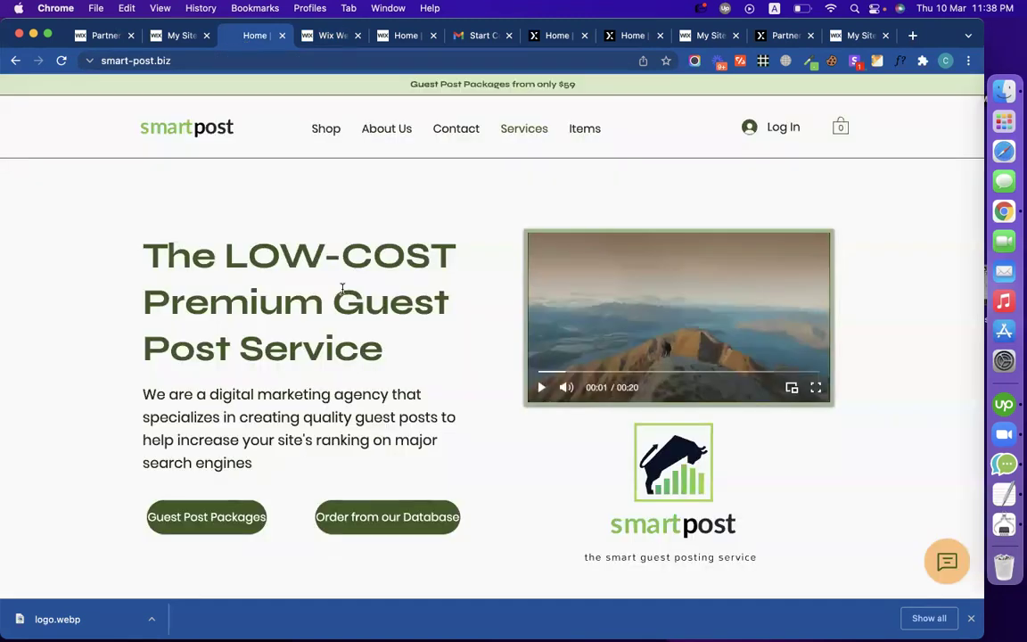
Step: Capture a screenshot of the smartpost logo from the live site and return to the editor
{"action": "scroll", "coordinate": [343, 288], "scroll_direction": "down", "scroll_amount": 5}
{"action": "scroll", "coordinate": [343, 288], "scroll_direction": "up", "scroll_amount": 4}
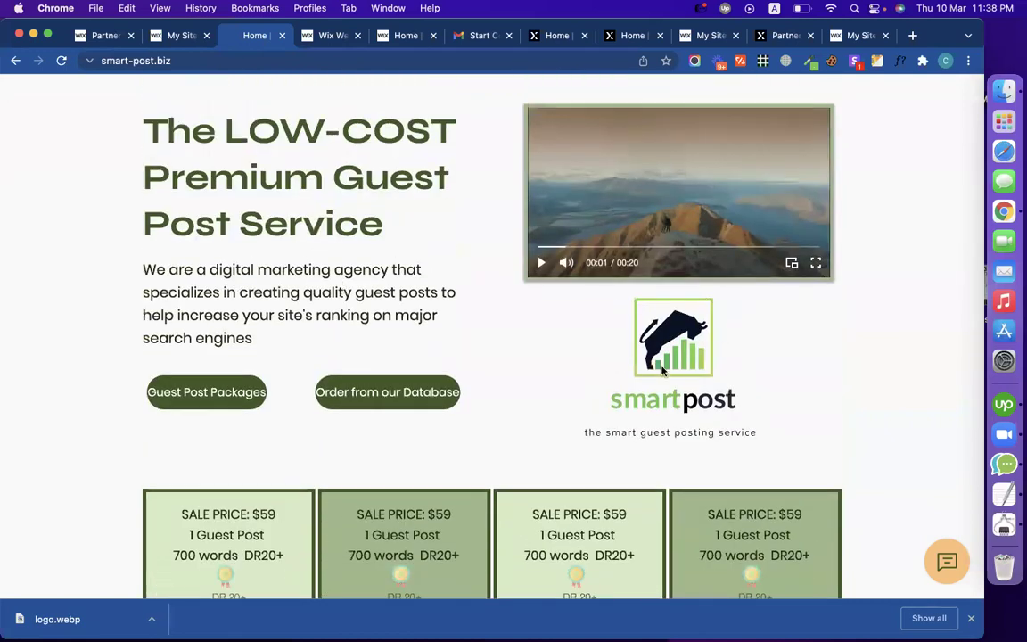
{"action": "scroll", "coordinate": [662, 371], "scroll_direction": "up", "scroll_amount": 2}
{"action": "scroll", "coordinate": [606, 436], "scroll_direction": "down", "scroll_amount": 2}
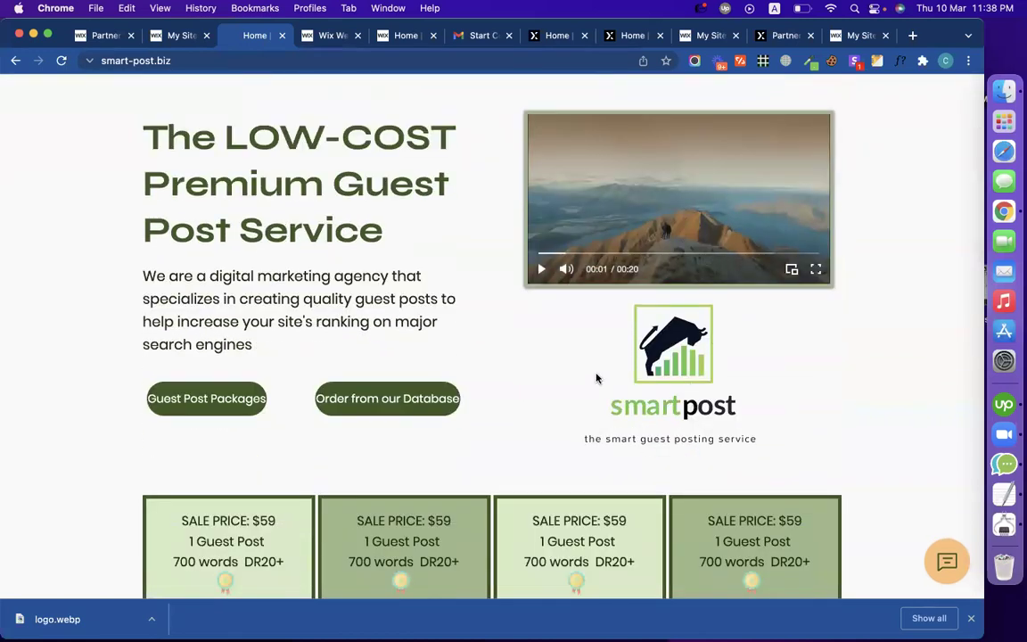
{"action": "scroll", "coordinate": [597, 378], "scroll_direction": "up", "scroll_amount": 3}
{"action": "scroll", "coordinate": [599, 380], "scroll_direction": "down", "scroll_amount": 1}
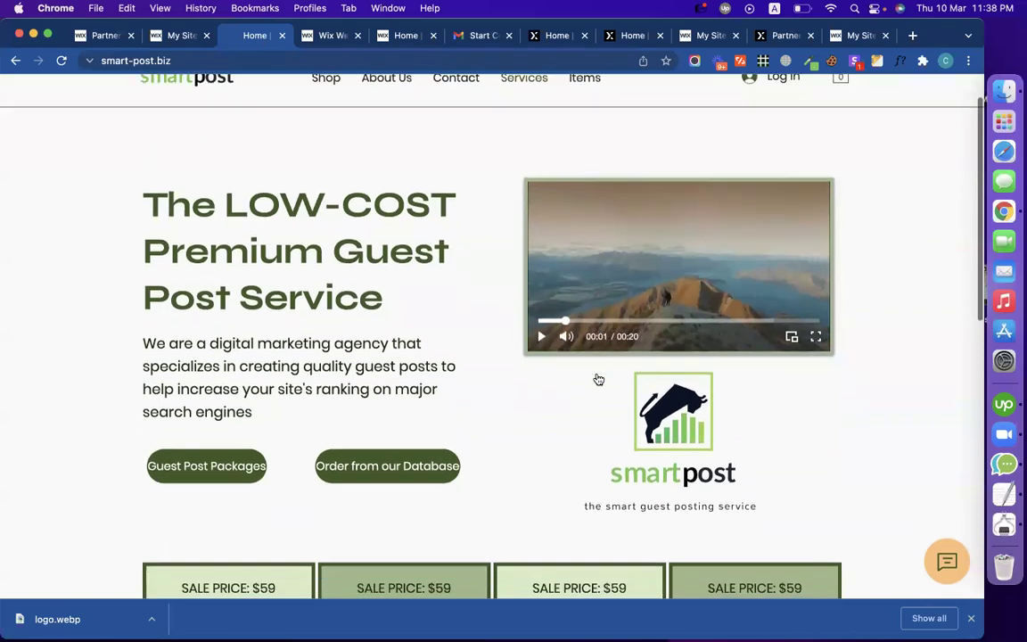
{"action": "scroll", "coordinate": [598, 380], "scroll_direction": "down", "scroll_amount": 2}
{"action": "scroll", "coordinate": [628, 401], "scroll_direction": "up", "scroll_amount": 3}
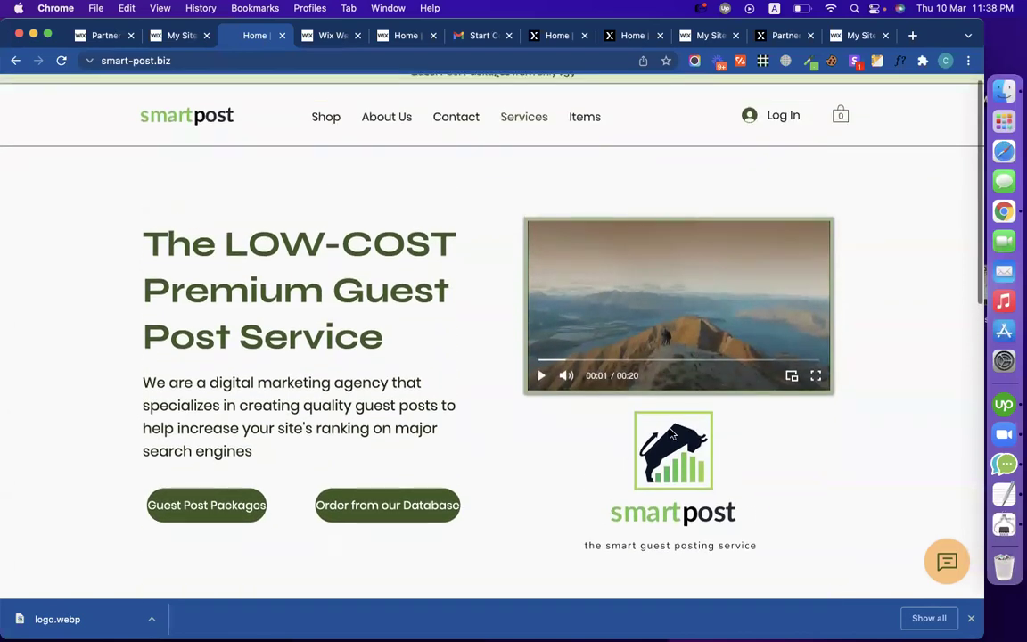
{"action": "scroll", "coordinate": [633, 437], "scroll_direction": "down", "scroll_amount": 3}
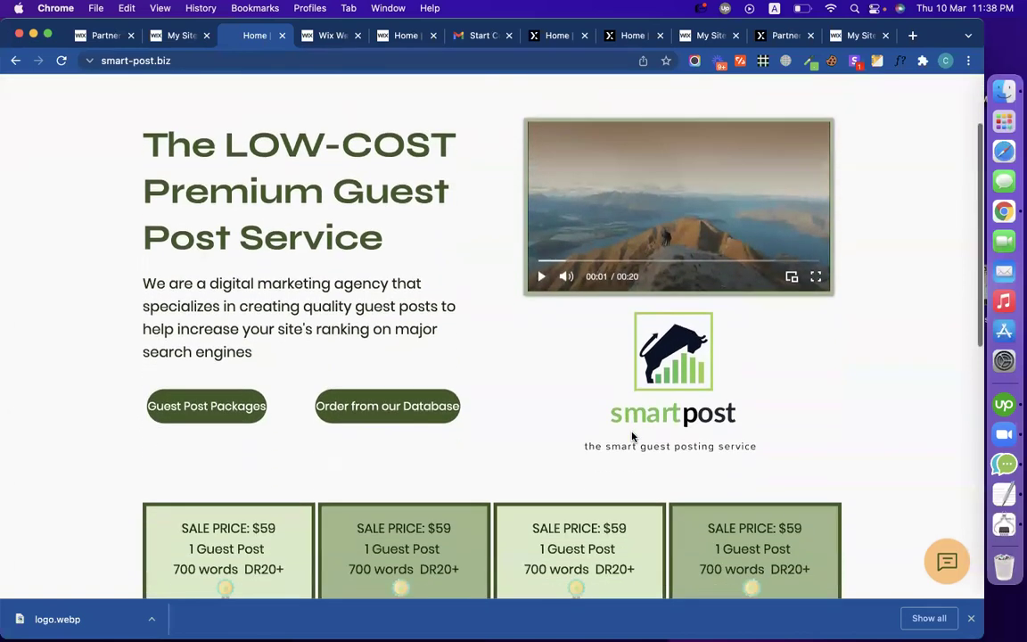
{"action": "key", "text": "super+shift+3"}
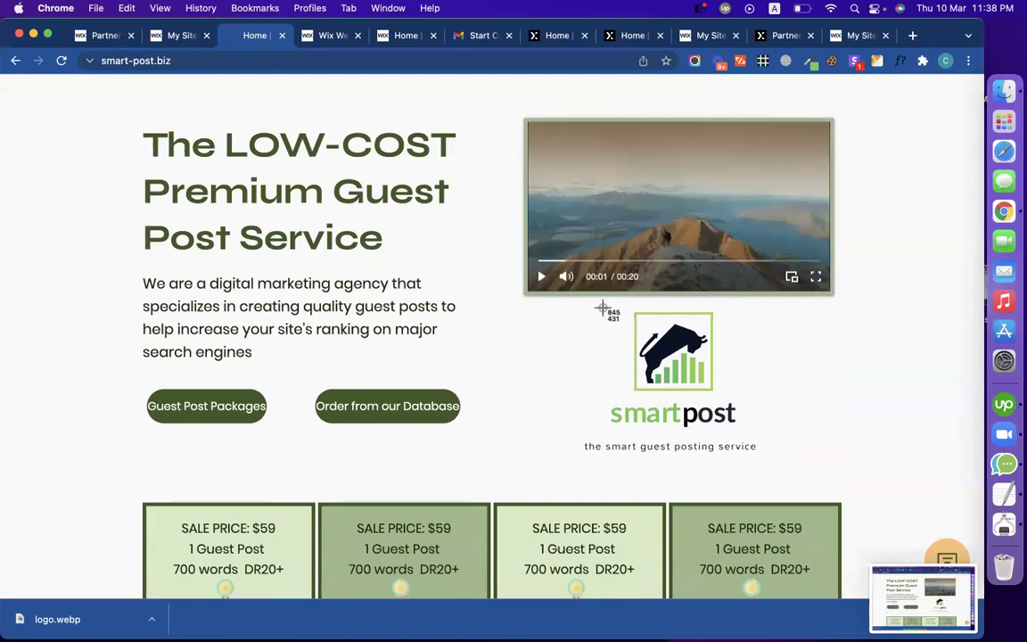
{"action": "left_click_drag", "start_coordinate": [597, 307], "coordinate": [750, 435]}
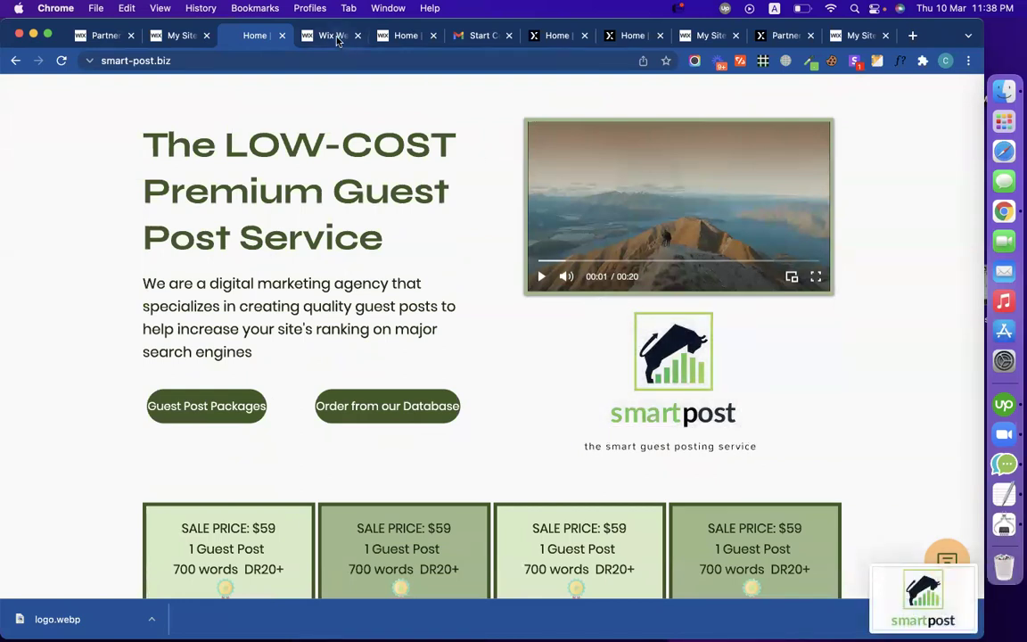
{"action": "left_click", "coordinate": [337, 40]}
{"action": "scroll", "coordinate": [393, 374], "scroll_direction": "up", "scroll_amount": 2}
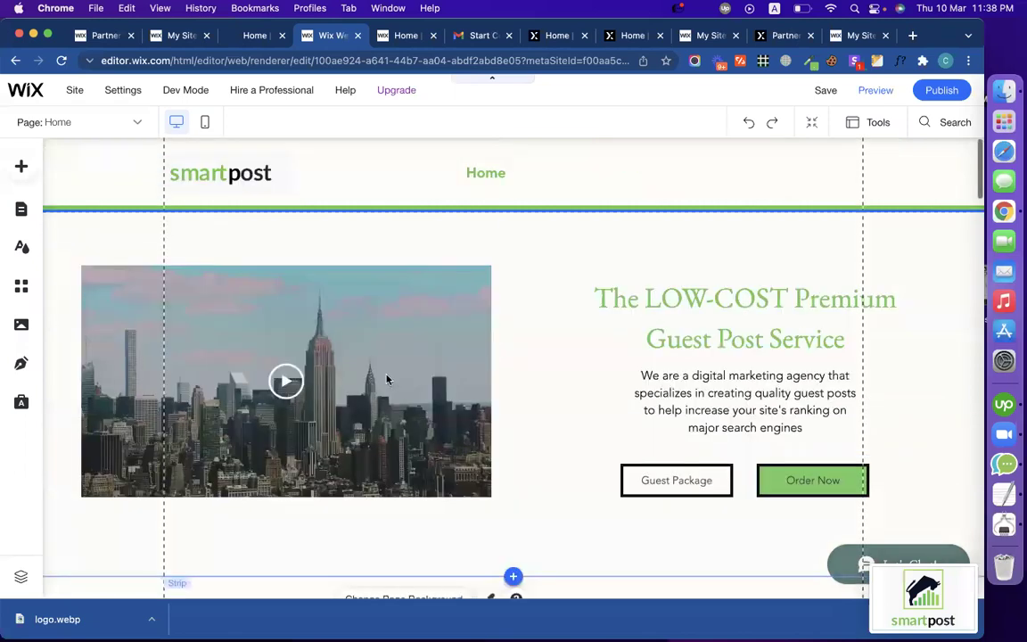
Step: Upload the newest smartpost screenshot from the computer as the header logo's replacement image
{"action": "left_click", "coordinate": [232, 191]}
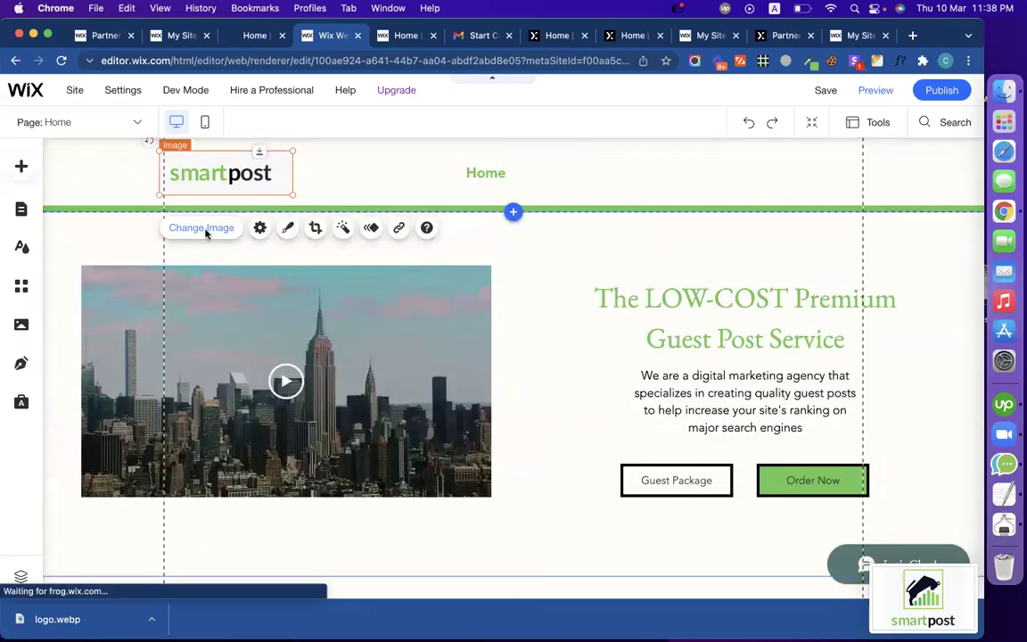
{"action": "left_click", "coordinate": [201, 228]}
{"action": "left_click", "coordinate": [136, 172]}
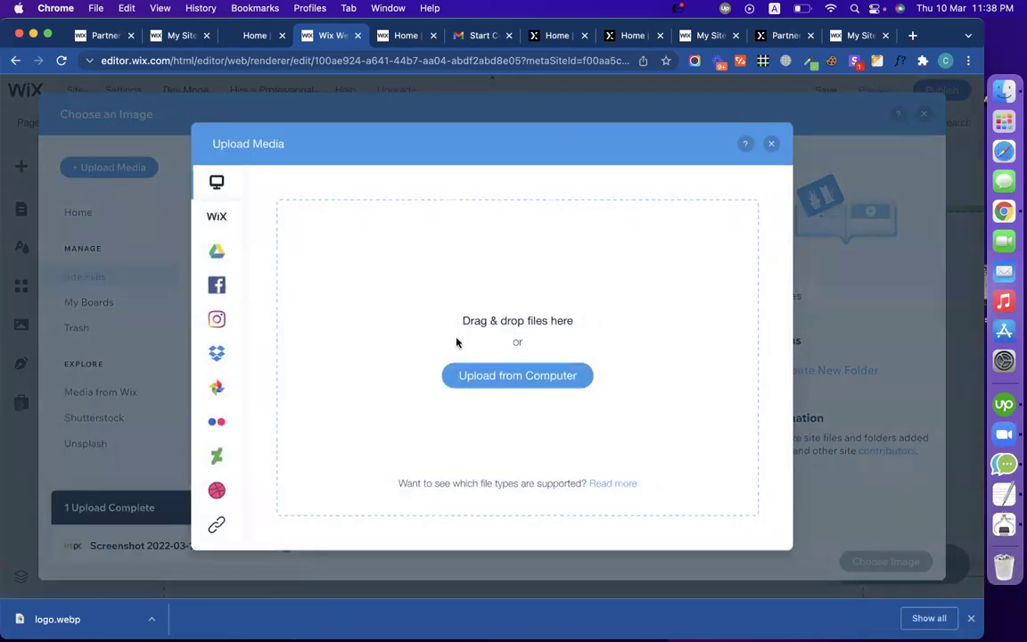
{"action": "left_click", "coordinate": [481, 375]}
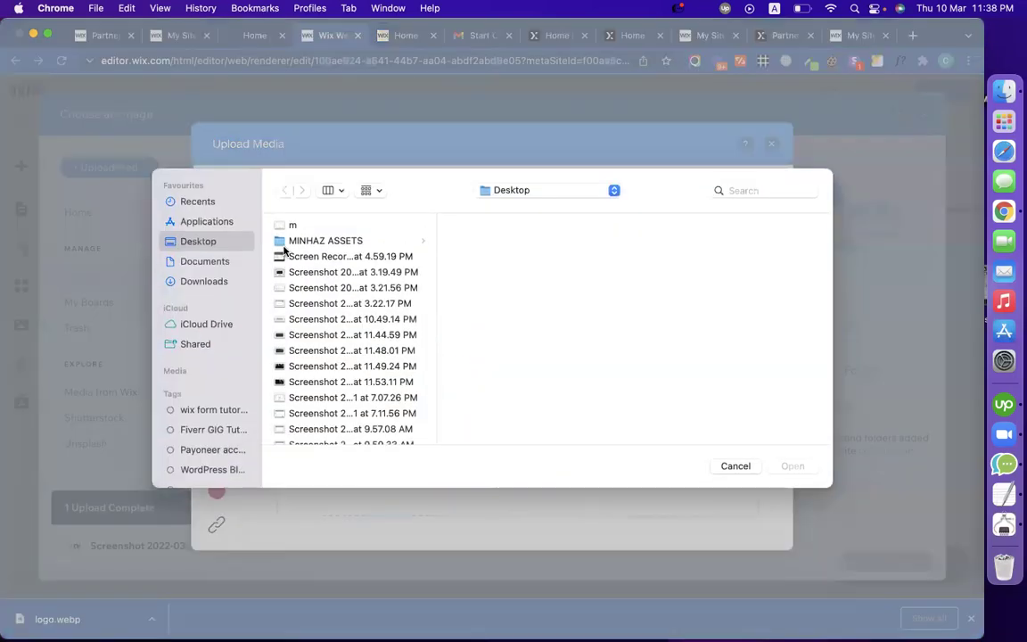
{"action": "scroll", "coordinate": [327, 320], "scroll_direction": "down", "scroll_amount": 5}
{"action": "left_click", "coordinate": [342, 429]}
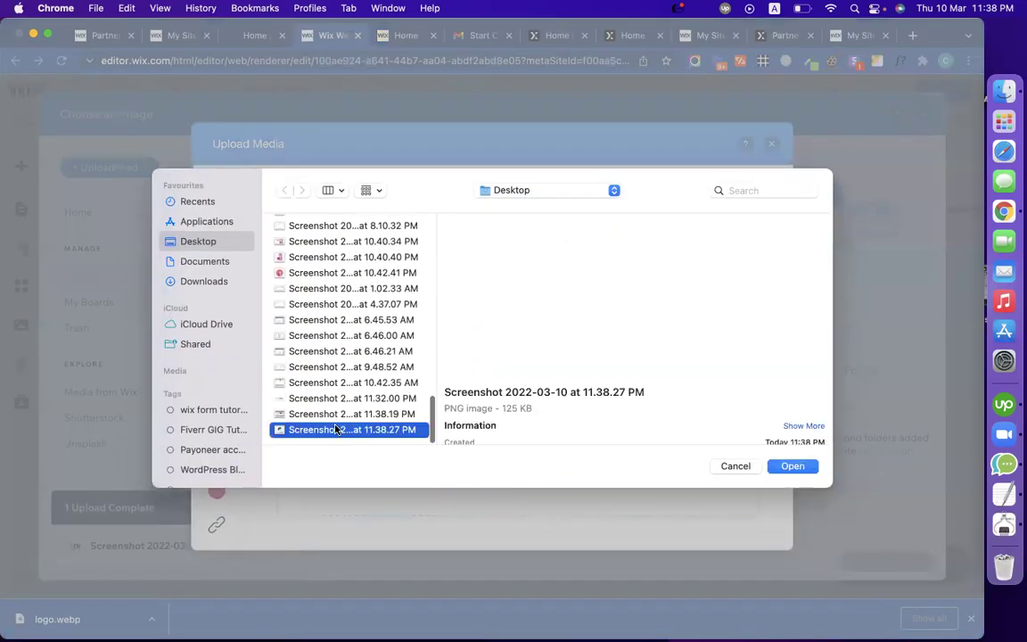
{"action": "double_click", "coordinate": [337, 429]}
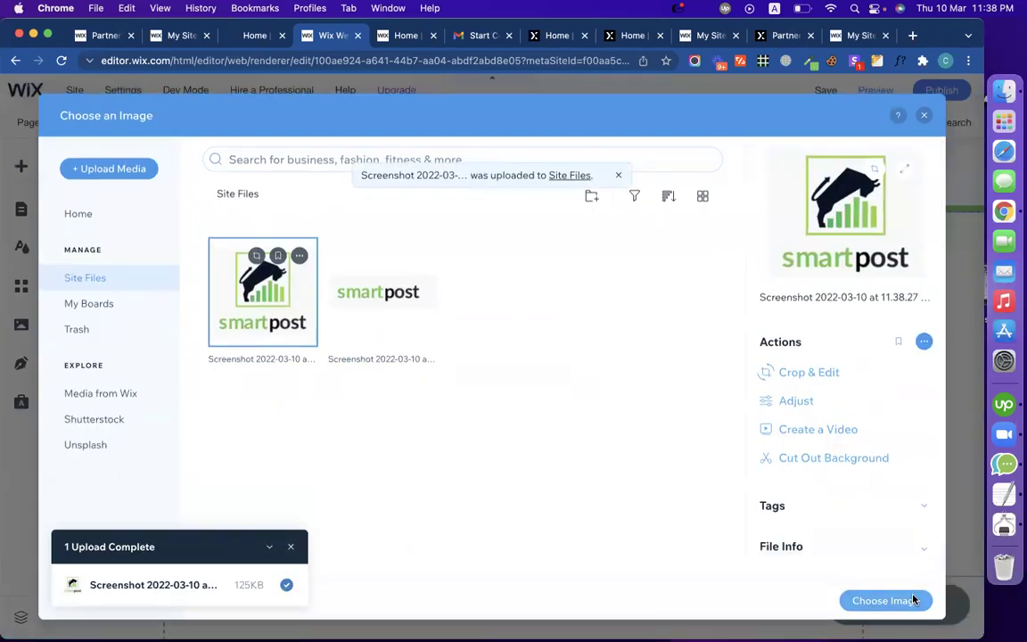
Step: Place the uploaded logo in the header, shrink it to 143 by 47, then delete it
{"action": "left_click", "coordinate": [884, 599]}
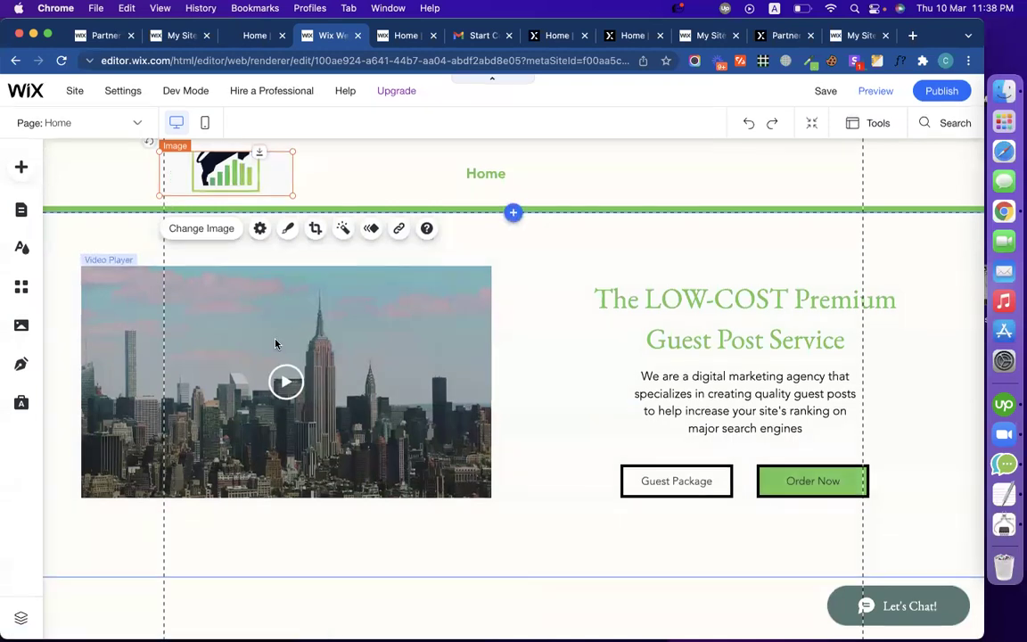
{"action": "left_click_drag", "start_coordinate": [290, 149], "coordinate": [267, 178]}
{"action": "key", "text": "Delete"}
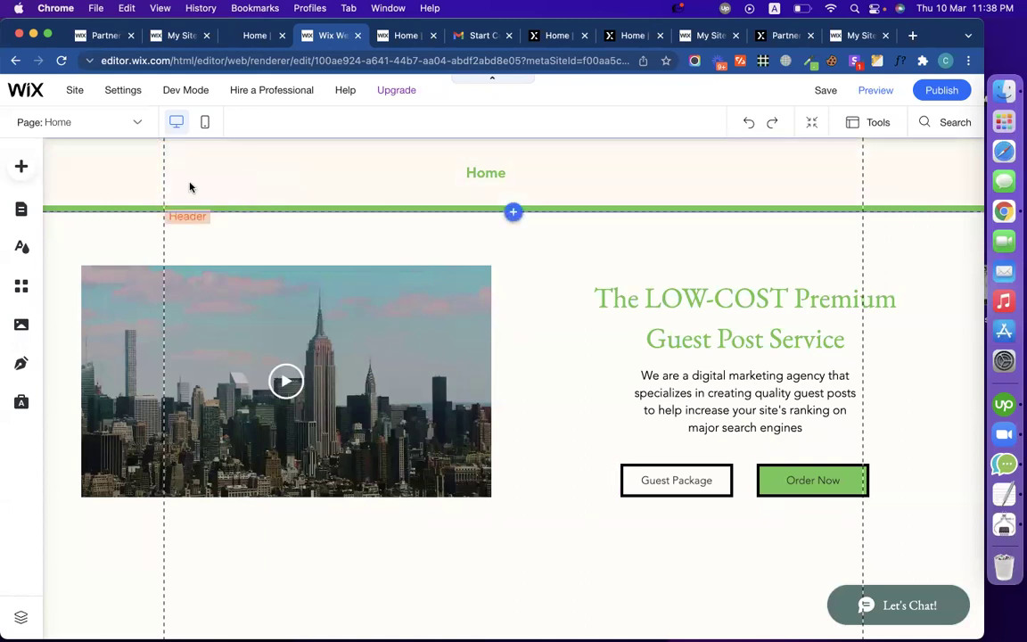
Step: Add the uploaded bull logo from My Image Uploads to the page
{"action": "left_click", "coordinate": [21, 166]}
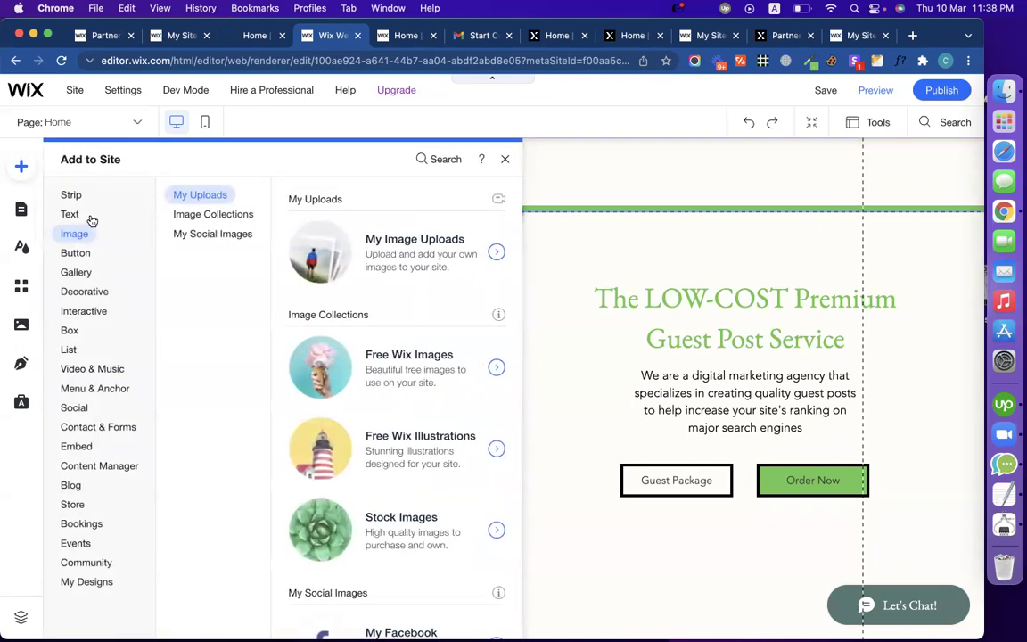
{"action": "left_click", "coordinate": [424, 252]}
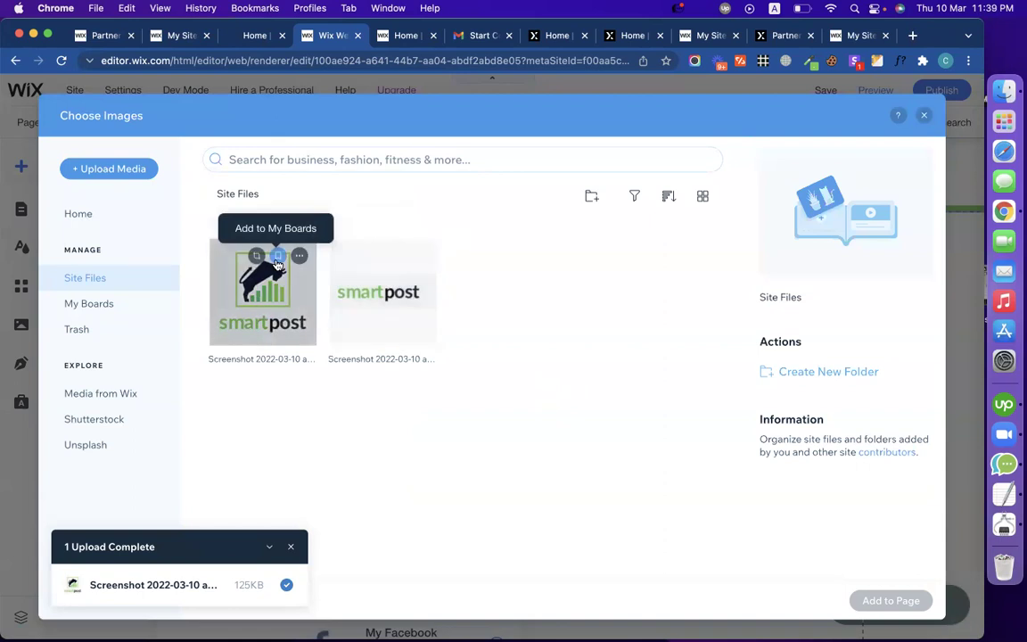
{"action": "left_click", "coordinate": [277, 256]}
{"action": "left_click", "coordinate": [265, 289]}
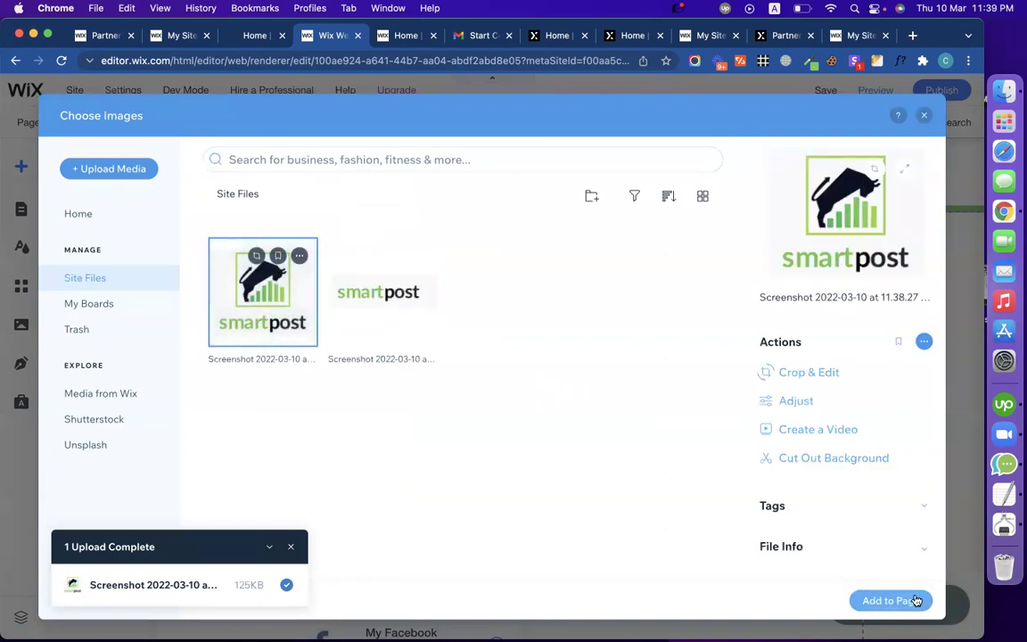
{"action": "left_click", "coordinate": [890, 600]}
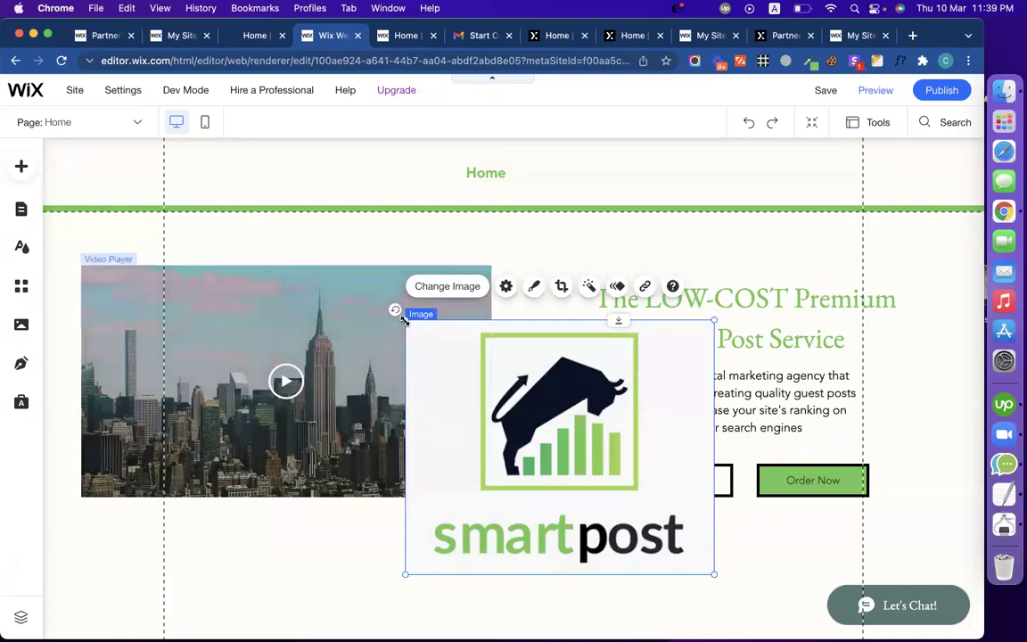
Step: Shrink the bull logo and position it at the left side of the header
{"action": "left_click_drag", "start_coordinate": [406, 321], "coordinate": [199, 169]}
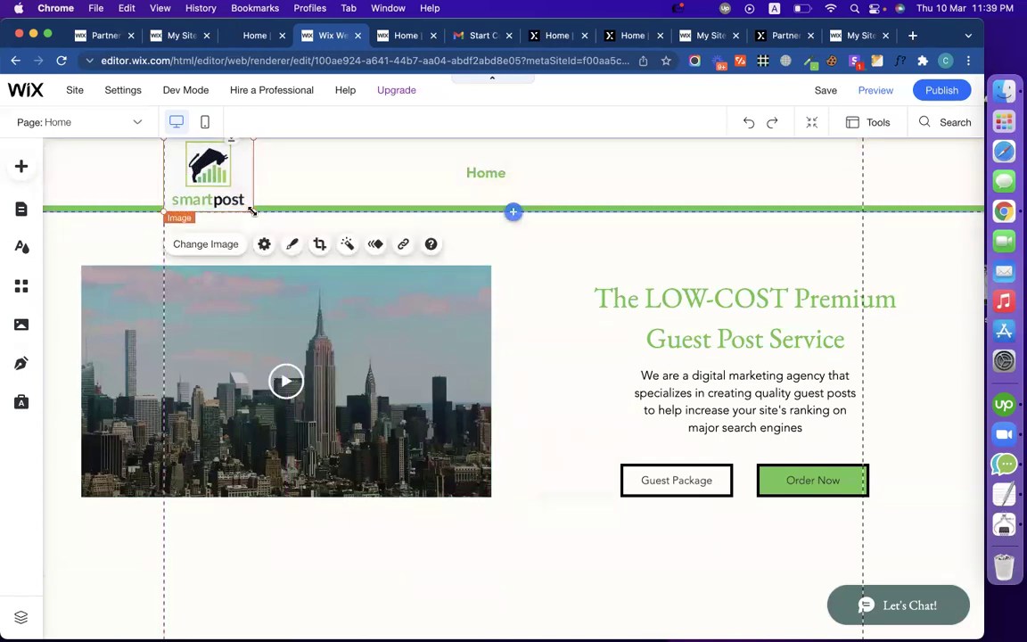
{"action": "left_click_drag", "start_coordinate": [248, 209], "coordinate": [224, 169]}
{"action": "left_click", "coordinate": [286, 185]}
{"action": "left_click", "coordinate": [306, 167]}
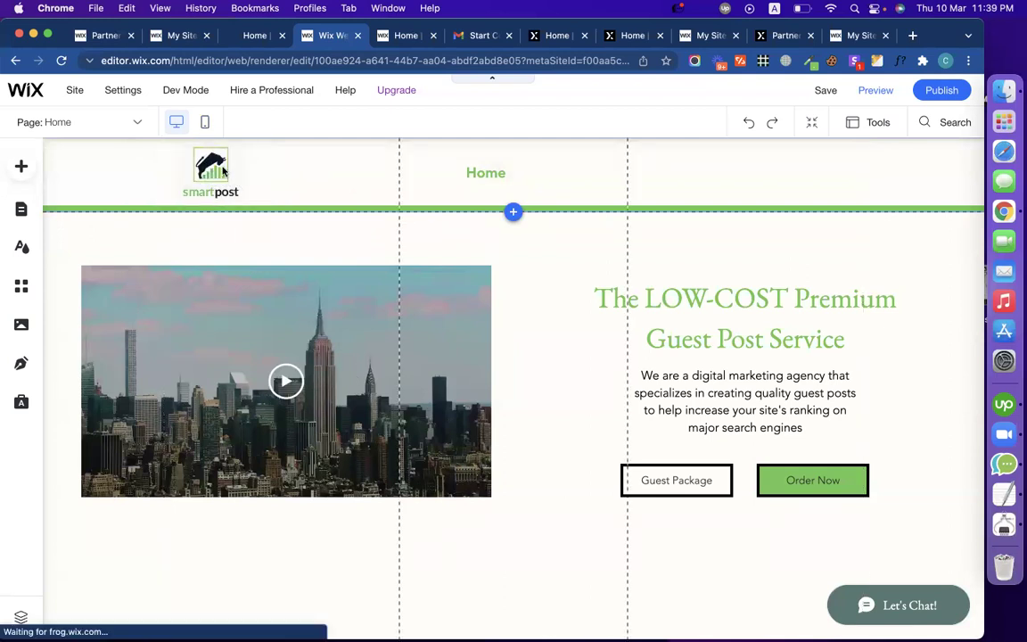
{"action": "left_click_drag", "start_coordinate": [516, 181], "coordinate": [428, 177]}
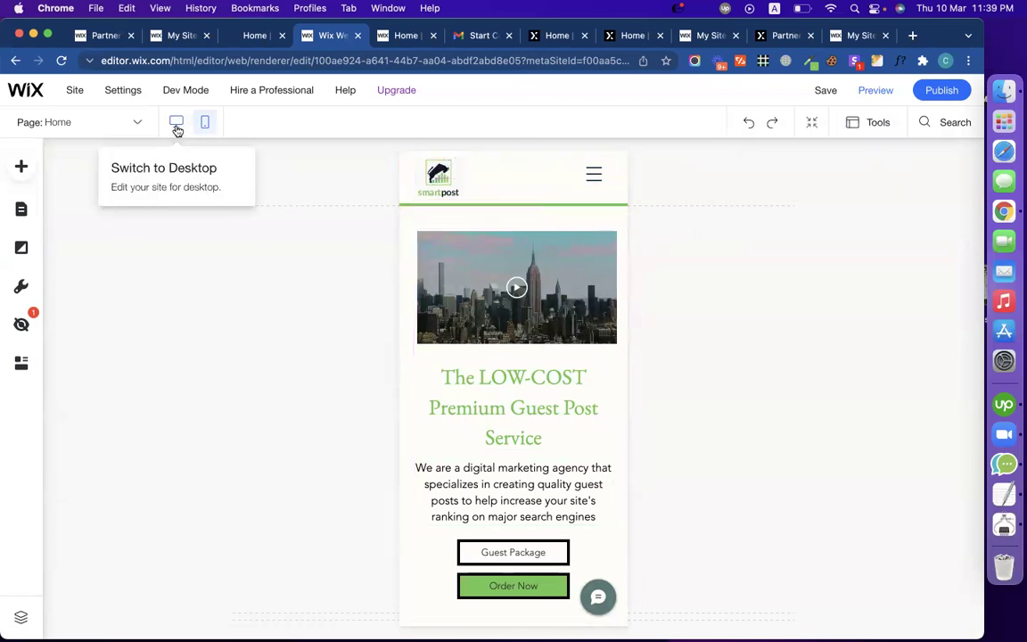
Step: Switch the editor back to the desktop layout and select the homepage hero strip
{"action": "left_click", "coordinate": [176, 123]}
{"action": "scroll", "coordinate": [509, 437], "scroll_direction": "down", "scroll_amount": 3}
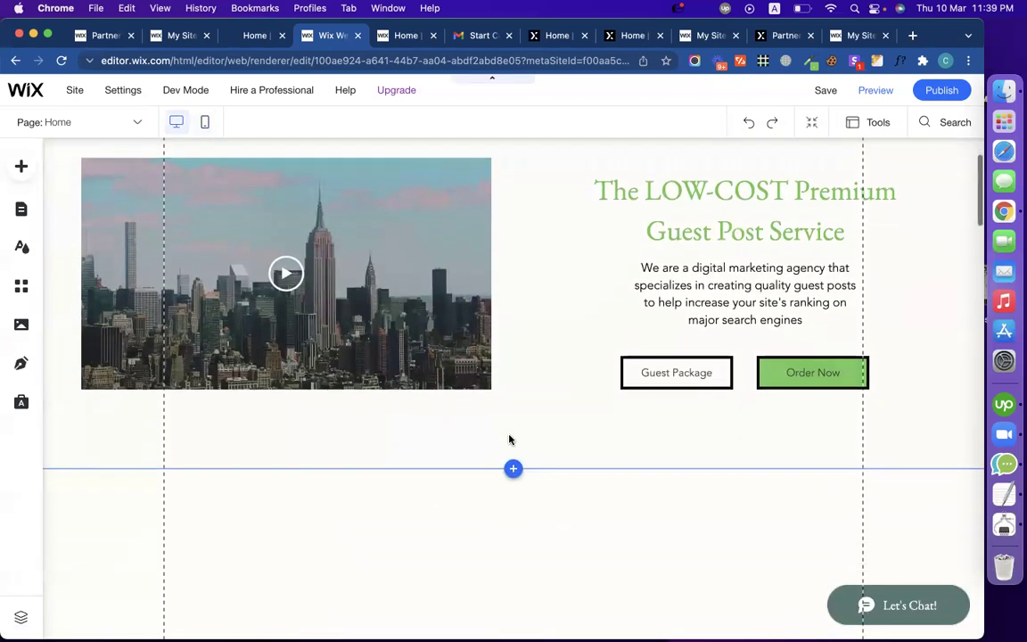
{"action": "scroll", "coordinate": [509, 438], "scroll_direction": "up", "scroll_amount": 3}
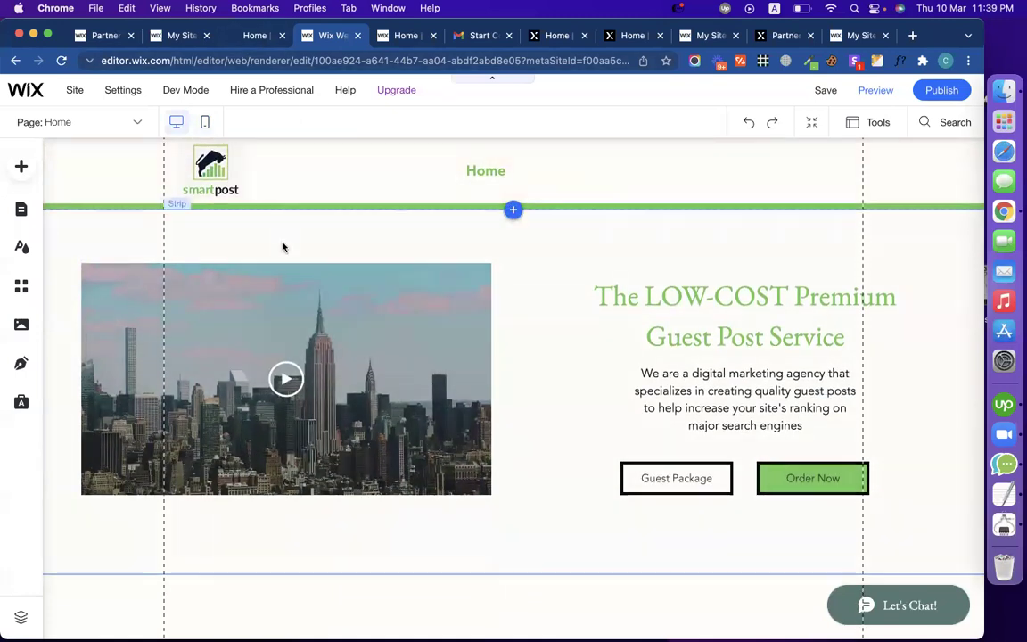
{"action": "left_click", "coordinate": [286, 248]}
{"action": "scroll", "coordinate": [343, 383], "scroll_direction": "down", "scroll_amount": 5}
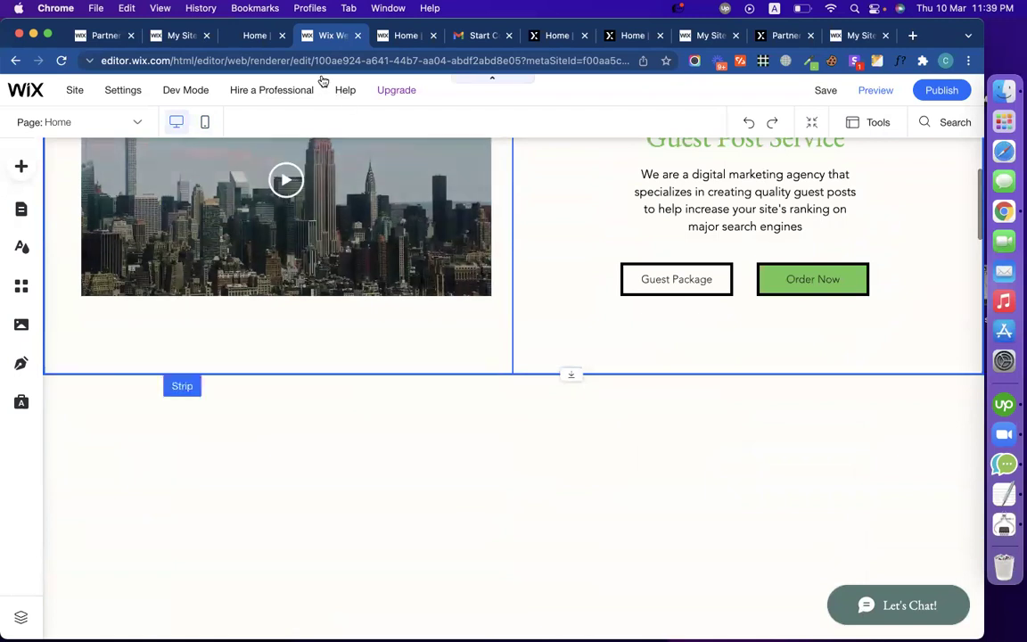
Step: Open the live smart-post.biz homepage and scroll through its guest post pricing cards
{"action": "left_click", "coordinate": [254, 36]}
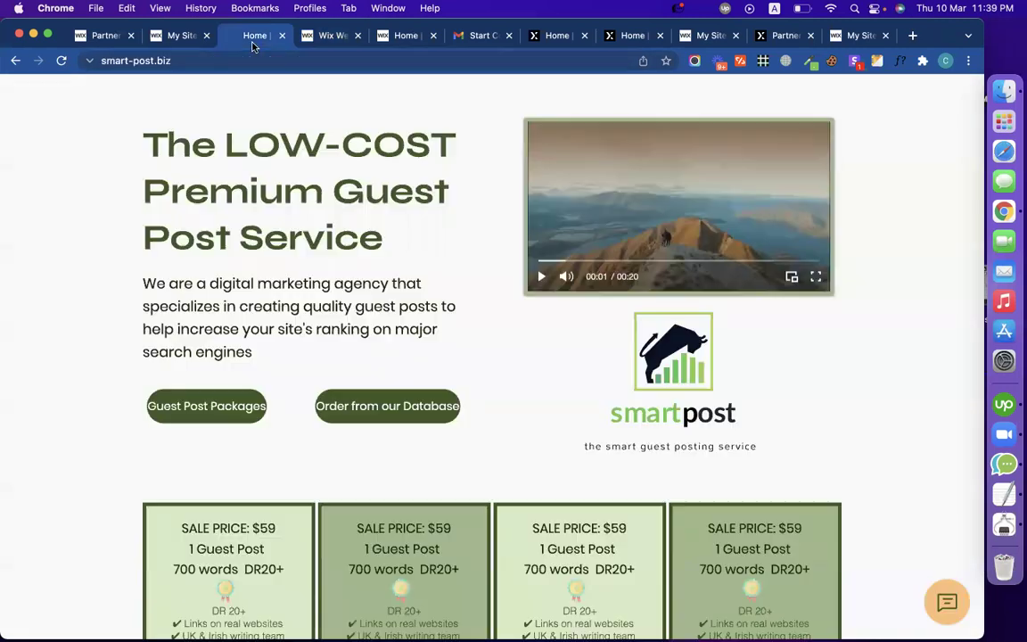
{"action": "scroll", "coordinate": [337, 316], "scroll_direction": "down", "scroll_amount": 5}
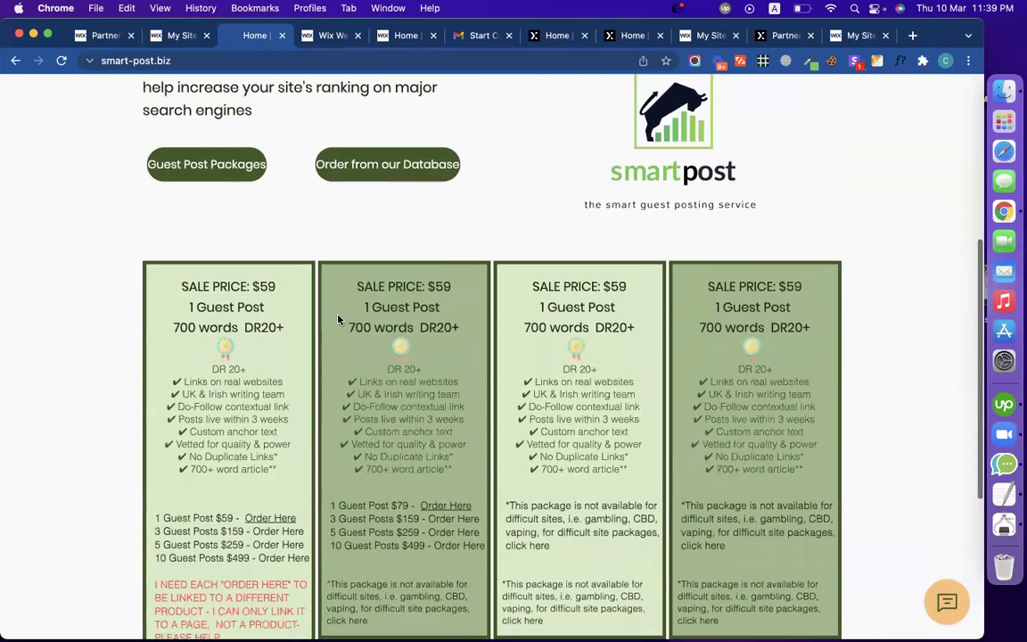
{"action": "scroll", "coordinate": [839, 385], "scroll_direction": "down", "scroll_amount": 5}
{"action": "scroll", "coordinate": [840, 385], "scroll_direction": "up", "scroll_amount": 6}
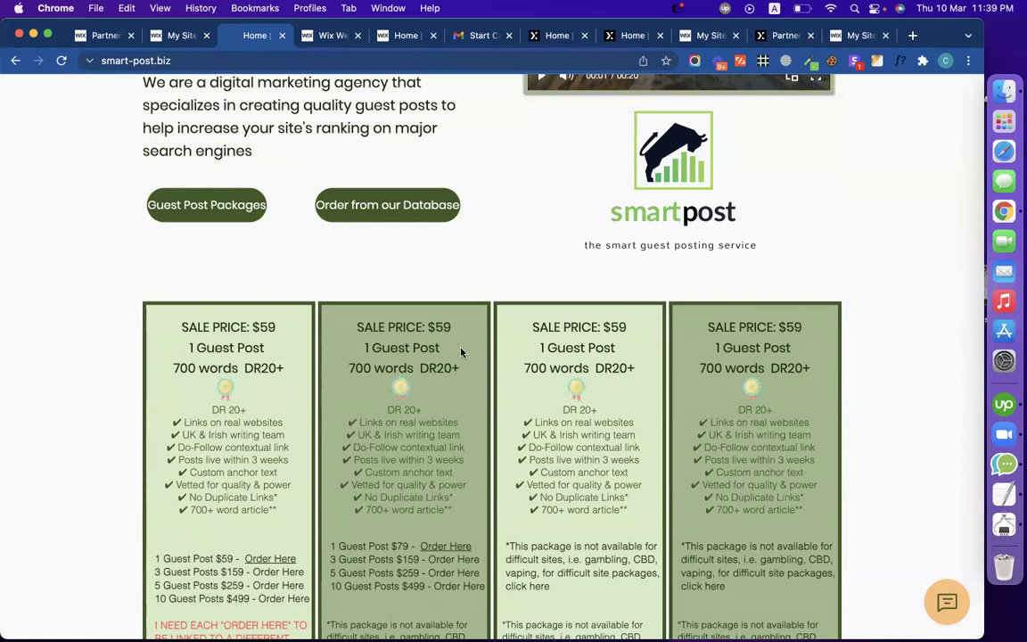
{"action": "scroll", "coordinate": [324, 534], "scroll_direction": "down", "scroll_amount": 3}
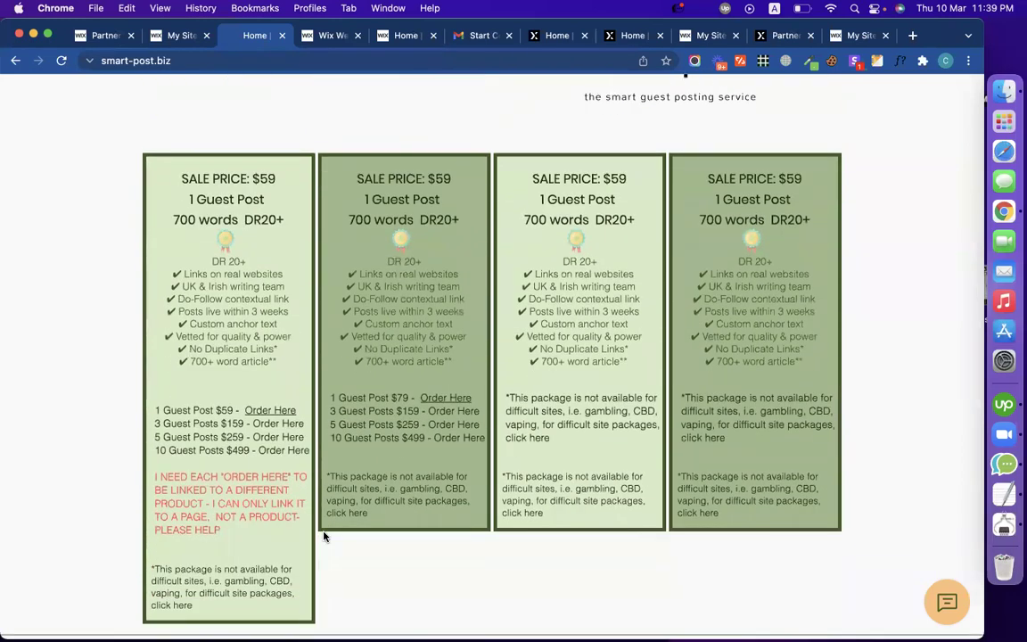
{"action": "scroll", "coordinate": [323, 535], "scroll_direction": "up", "scroll_amount": 1}
{"action": "scroll", "coordinate": [323, 535], "scroll_direction": "down", "scroll_amount": 2}
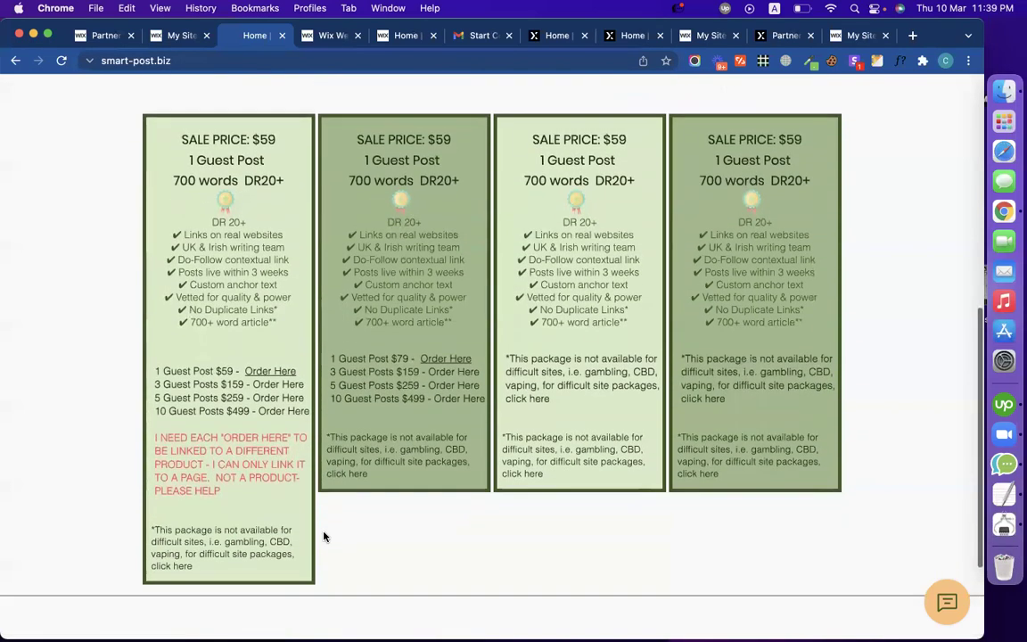
{"action": "scroll", "coordinate": [324, 535], "scroll_direction": "up", "scroll_amount": 1}
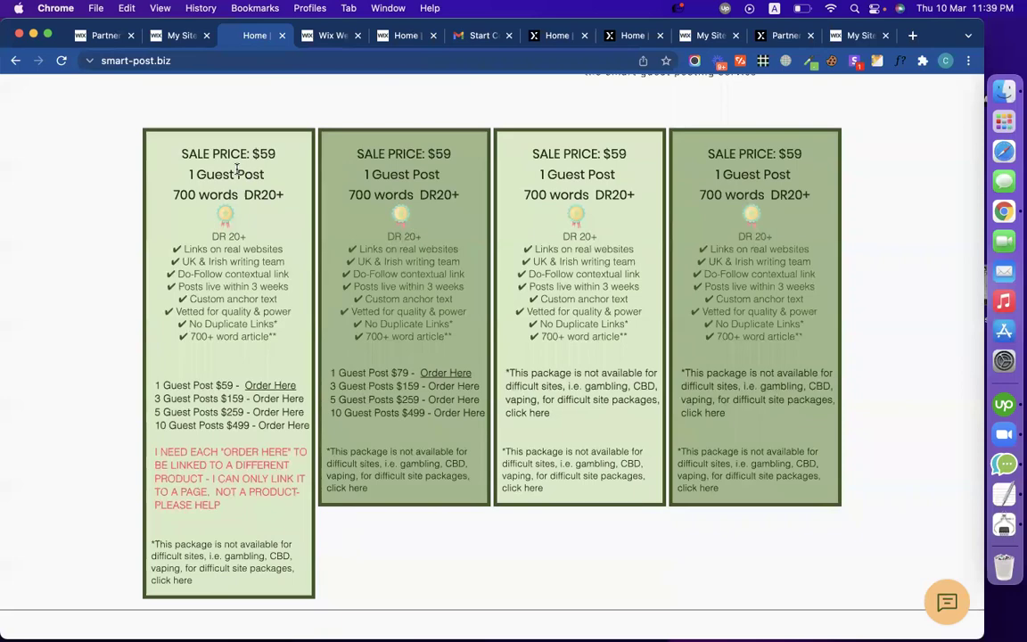
Step: Reload the live page and read the '1 Guest Post', '700 words' and 'SALE PRICE: $59' card lines
{"action": "key", "text": "super+r"}
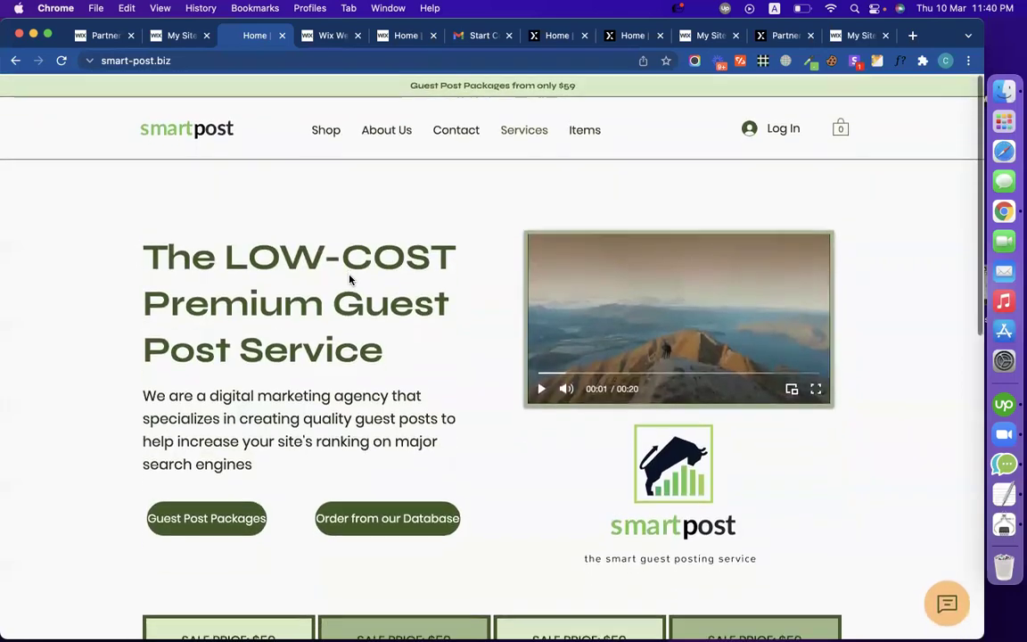
{"action": "scroll", "coordinate": [350, 279], "scroll_direction": "down", "scroll_amount": 10}
{"action": "scroll", "coordinate": [350, 276], "scroll_direction": "up", "scroll_amount": 5}
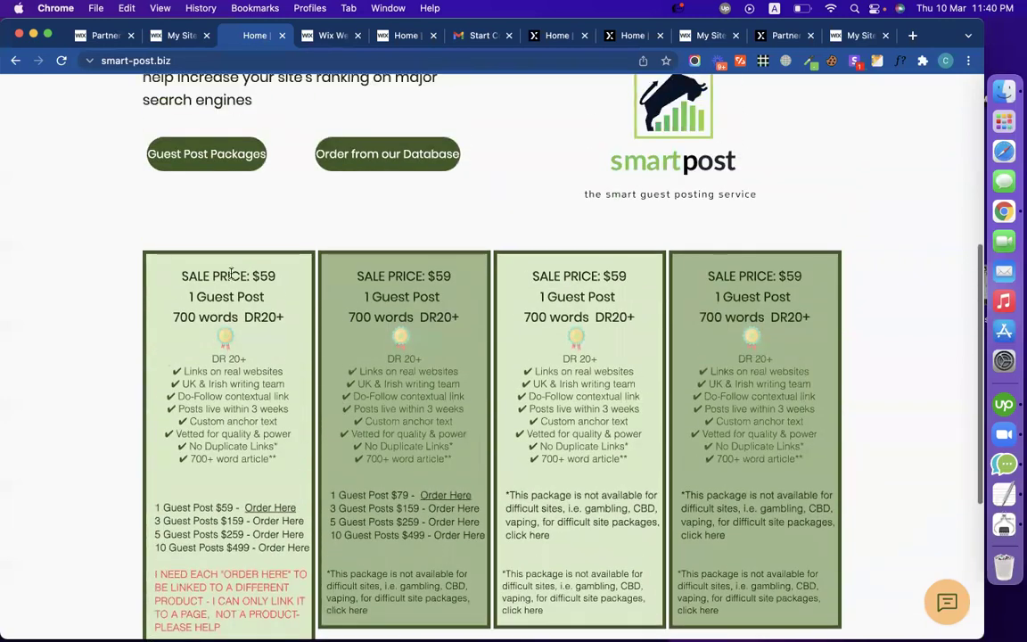
{"action": "triple_click", "coordinate": [211, 294]}
{"action": "left_click", "coordinate": [239, 296]}
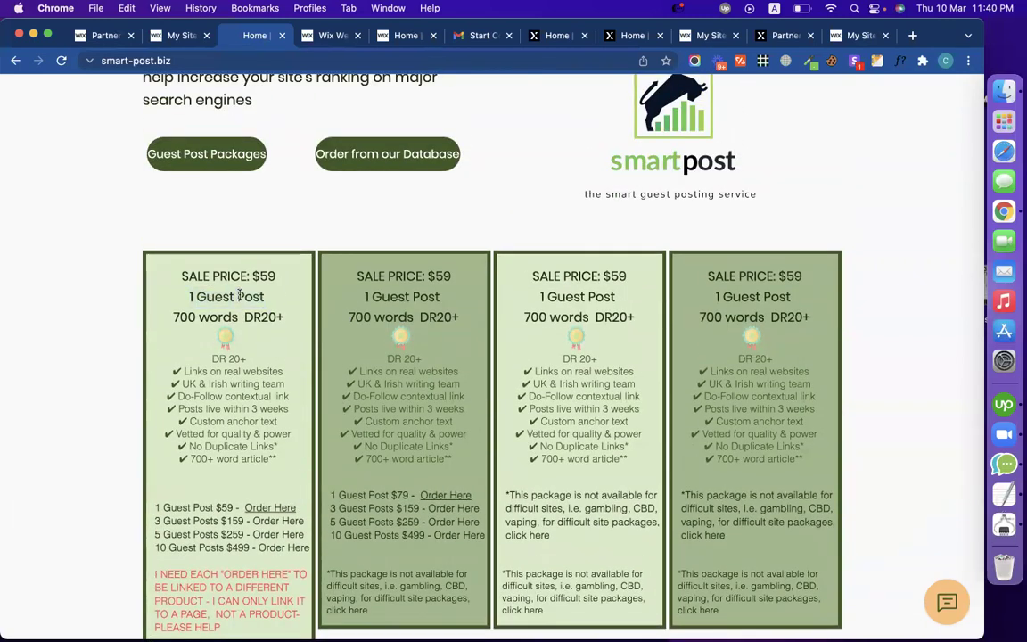
{"action": "left_click_drag", "start_coordinate": [177, 314], "coordinate": [257, 312]}
{"action": "left_click", "coordinate": [281, 312]}
{"action": "triple_click", "coordinate": [260, 277]}
{"action": "left_click", "coordinate": [391, 292]}
{"action": "scroll", "coordinate": [391, 378], "scroll_direction": "down", "scroll_amount": 1}
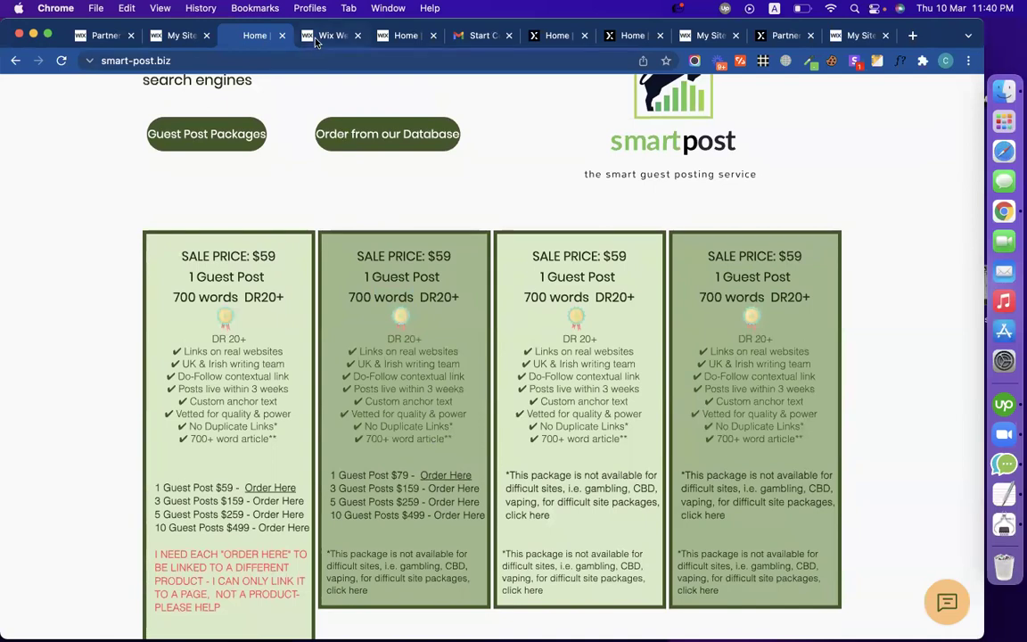
{"action": "left_click", "coordinate": [328, 36]}
Step: Shrink the empty strip below the hero by dragging its bottom edge up to collapse it
{"action": "left_click", "coordinate": [353, 476]}
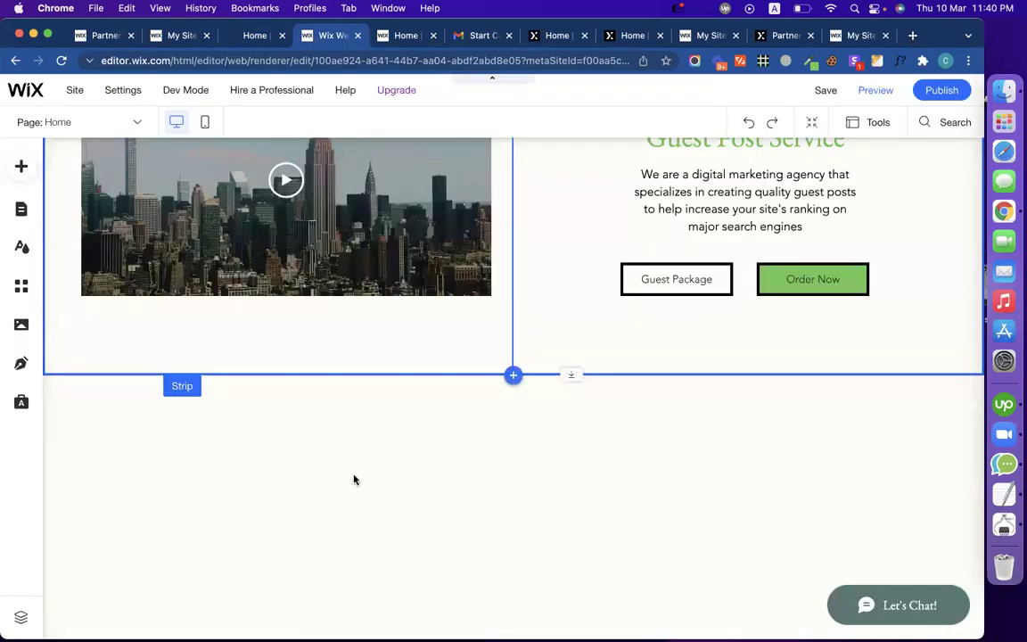
{"action": "left_click", "coordinate": [140, 445]}
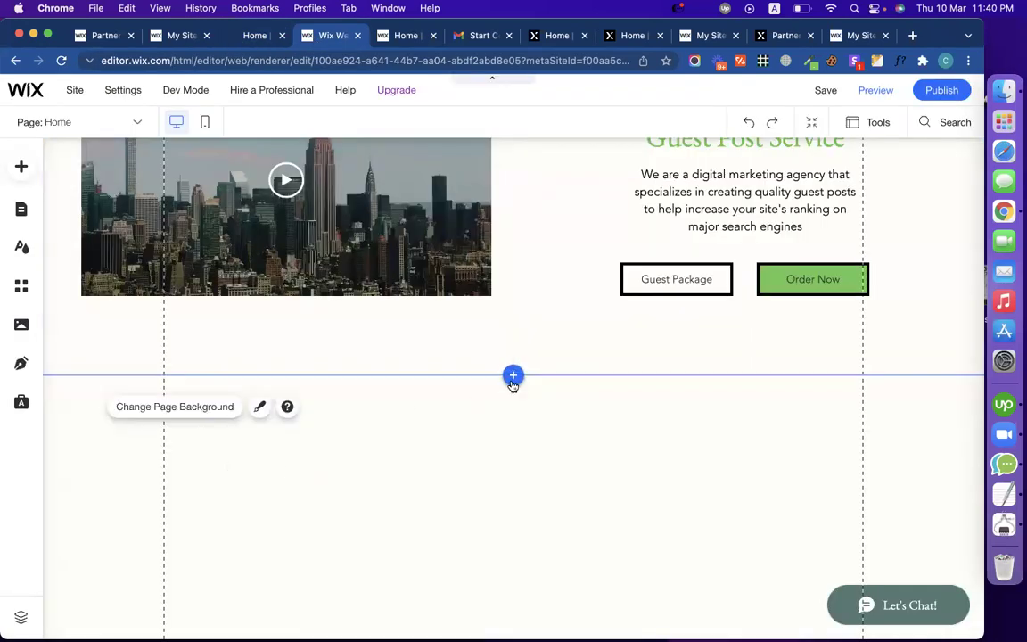
{"action": "scroll", "coordinate": [380, 565], "scroll_direction": "down", "scroll_amount": 5}
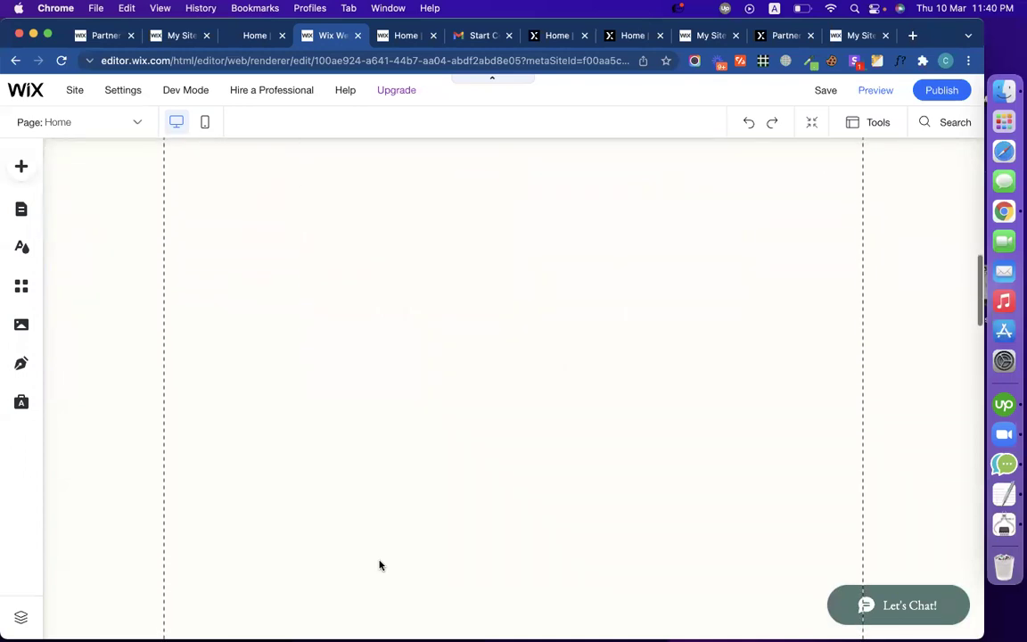
{"action": "scroll", "coordinate": [379, 565], "scroll_direction": "up", "scroll_amount": 5}
{"action": "scroll", "coordinate": [380, 566], "scroll_direction": "down", "scroll_amount": 5}
{"action": "scroll", "coordinate": [380, 565], "scroll_direction": "down", "scroll_amount": 10}
{"action": "left_click", "coordinate": [380, 442]}
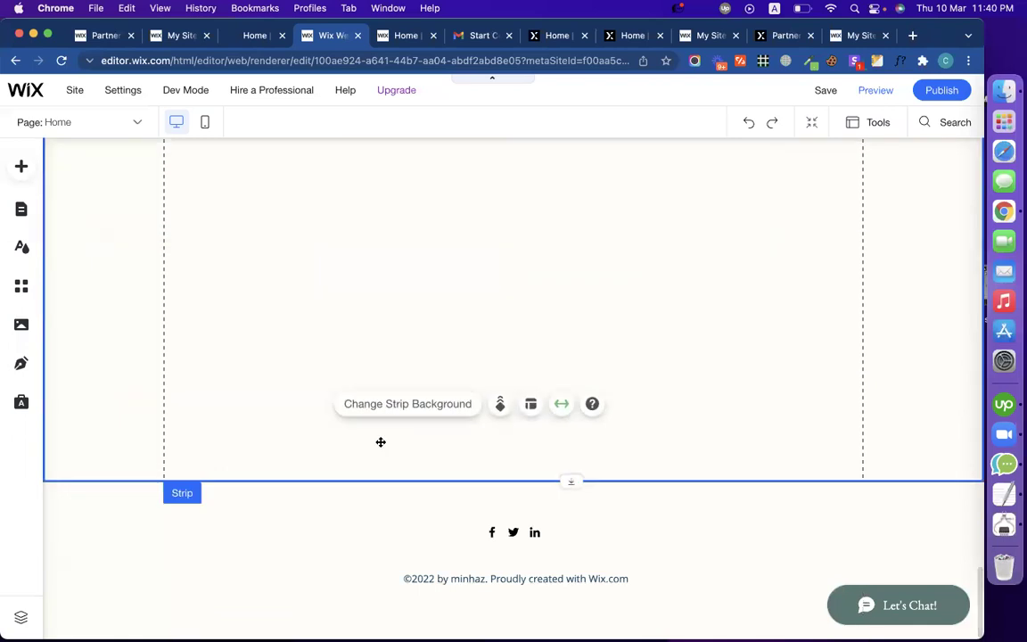
{"action": "left_click_drag", "start_coordinate": [373, 480], "coordinate": [371, 287]}
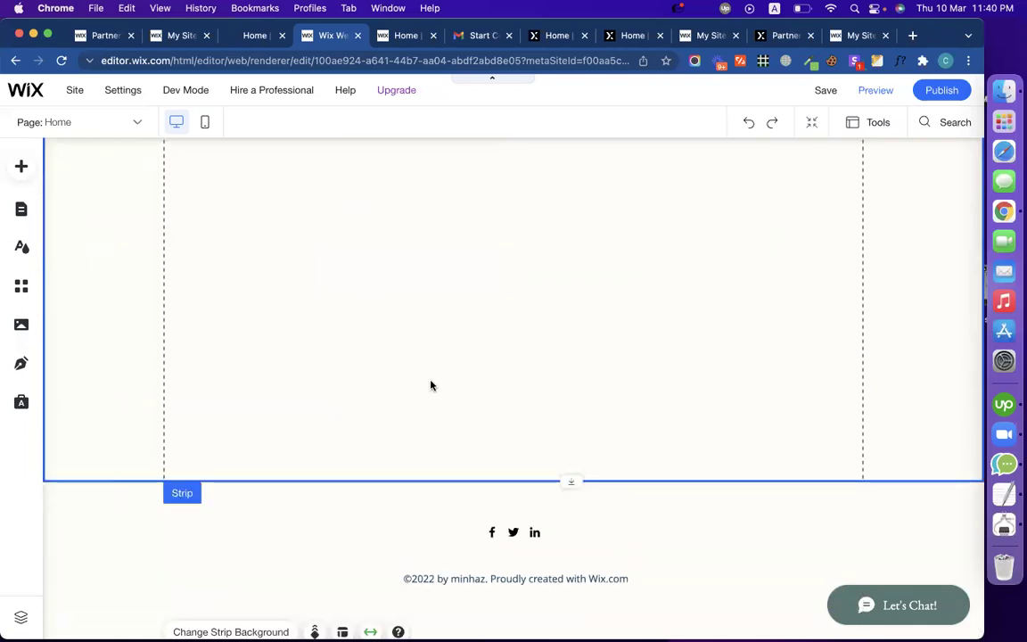
{"action": "left_click", "coordinate": [422, 479]}
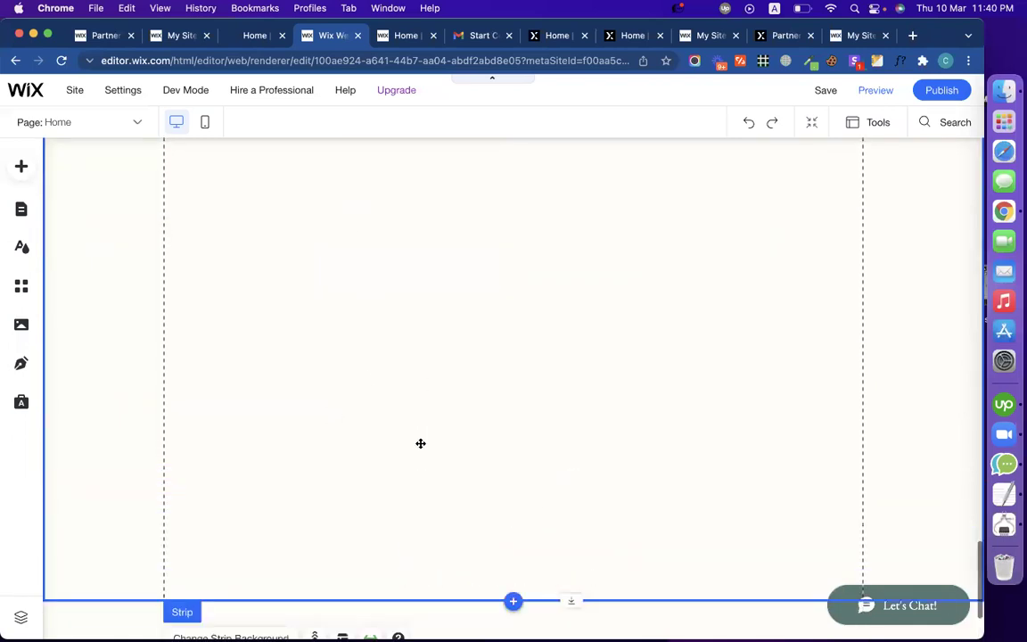
{"action": "double_click", "coordinate": [392, 584]}
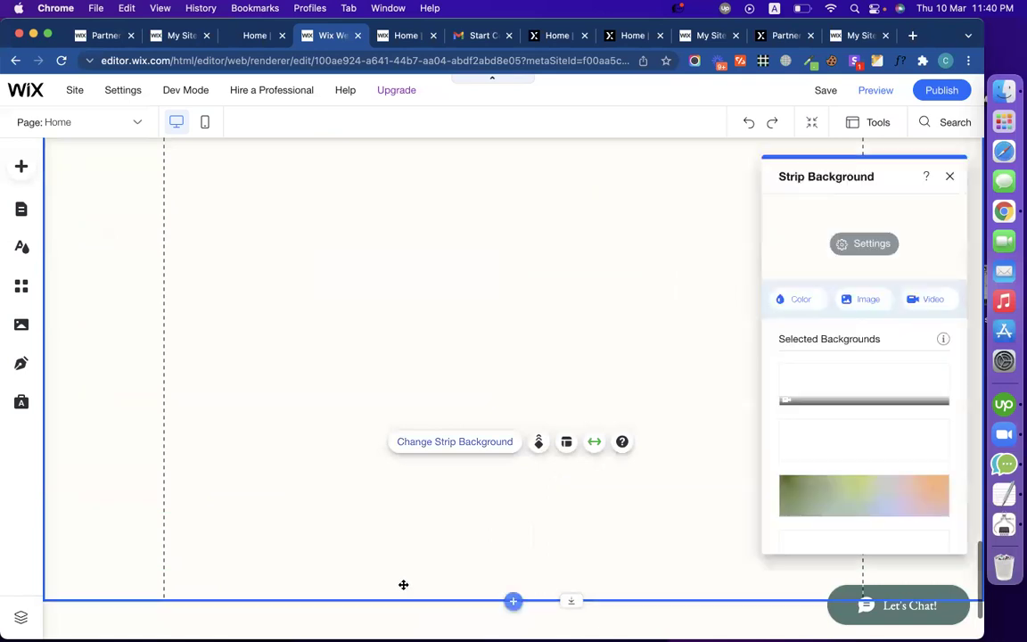
{"action": "left_click_drag", "start_coordinate": [496, 593], "coordinate": [483, 276]}
Step: Delete the first empty strip through its right-click menu
{"action": "scroll", "coordinate": [481, 392], "scroll_direction": "up", "scroll_amount": 4}
{"action": "scroll", "coordinate": [481, 393], "scroll_direction": "up", "scroll_amount": 5}
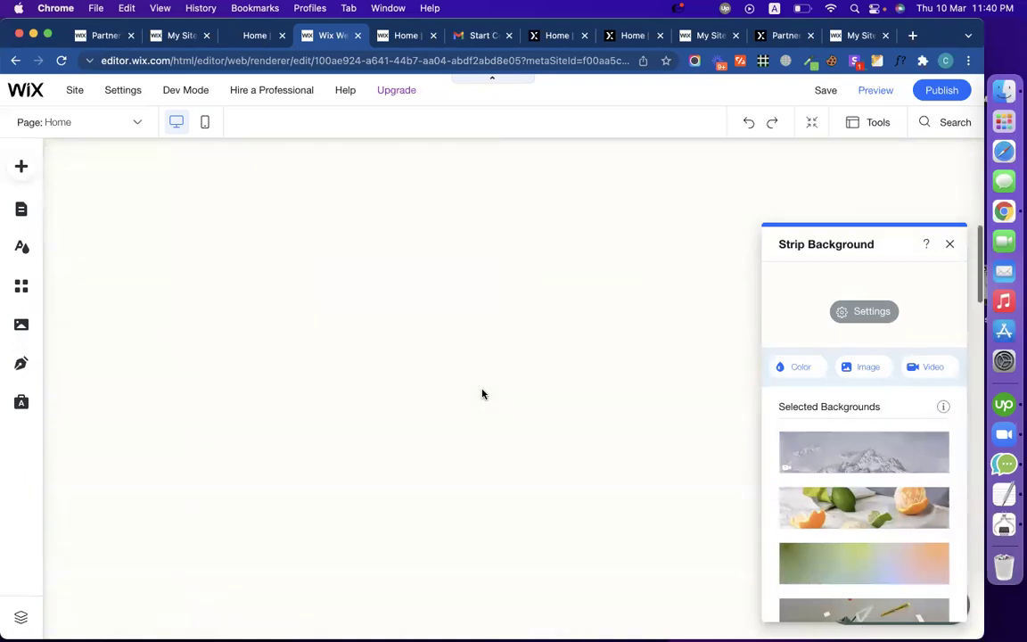
{"action": "scroll", "coordinate": [452, 554], "scroll_direction": "down", "scroll_amount": 5}
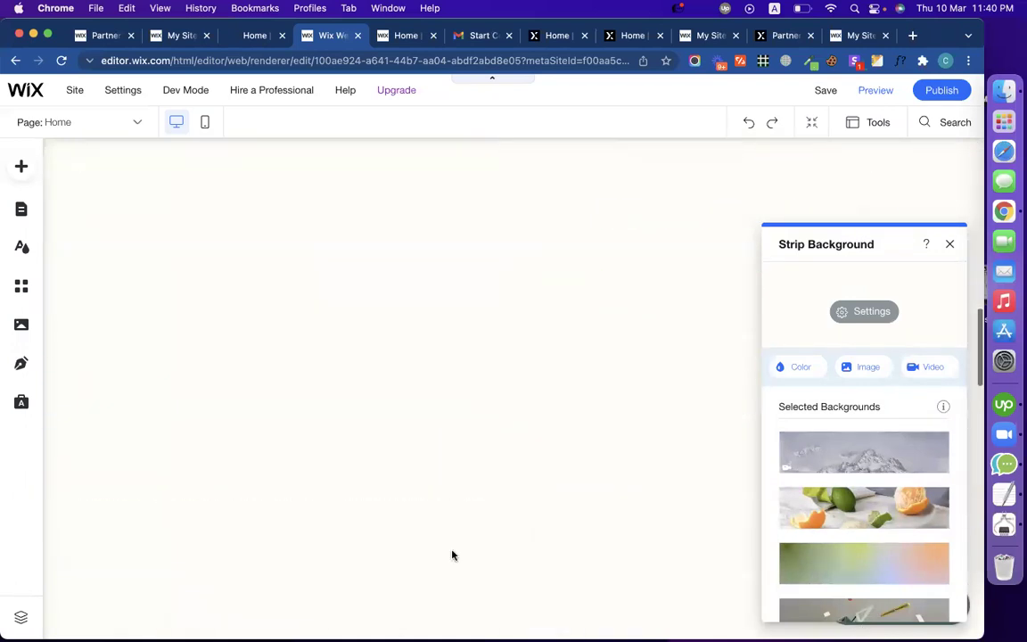
{"action": "scroll", "coordinate": [456, 379], "scroll_direction": "down", "scroll_amount": 5}
{"action": "left_click", "coordinate": [457, 382]}
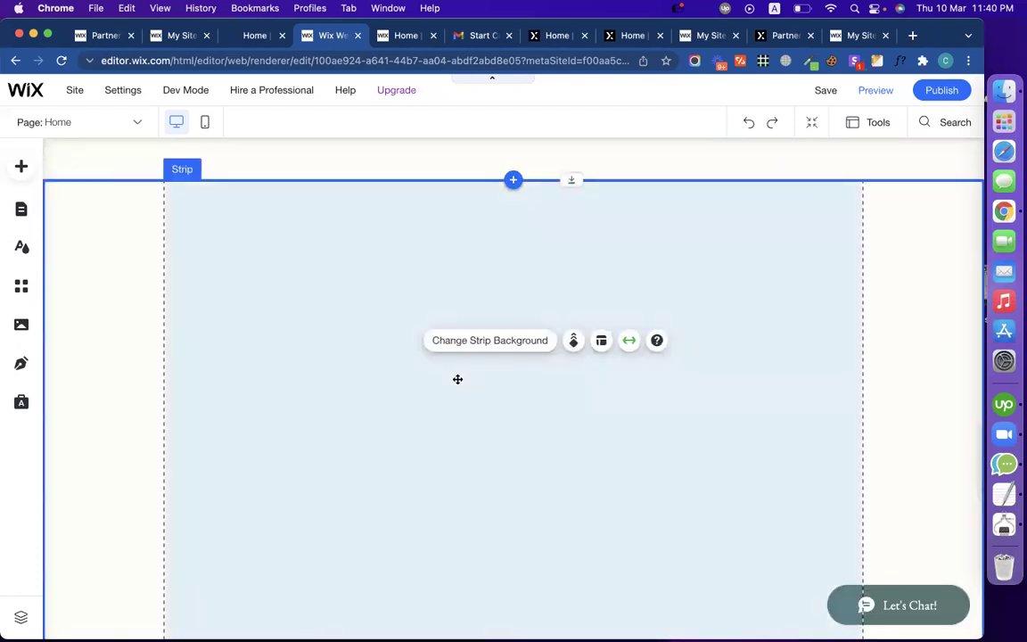
{"action": "left_click", "coordinate": [146, 322]}
{"action": "right_click", "coordinate": [147, 326]}
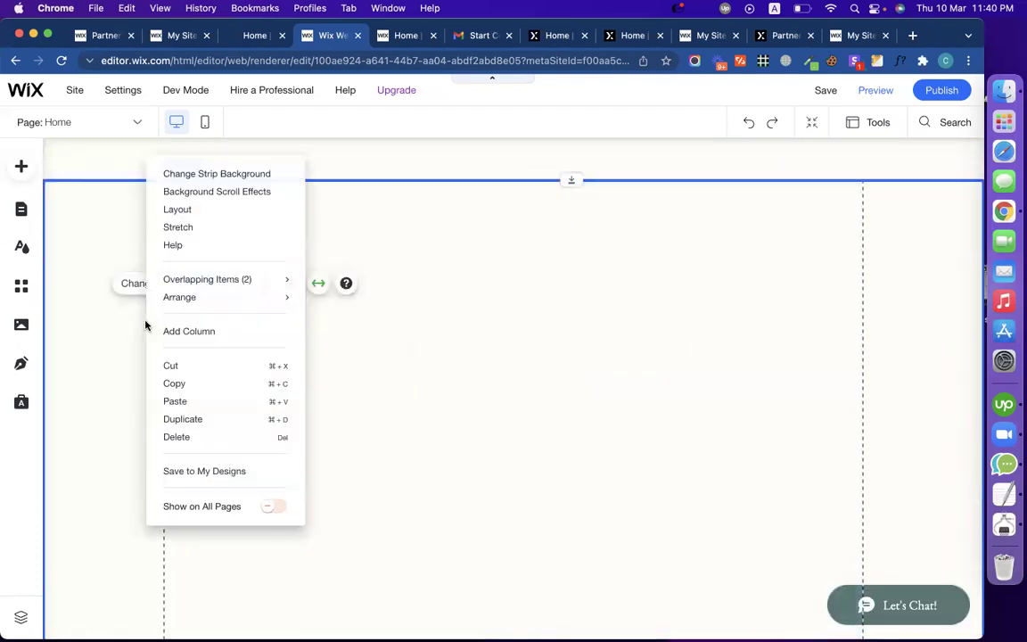
{"action": "left_click", "coordinate": [195, 435]}
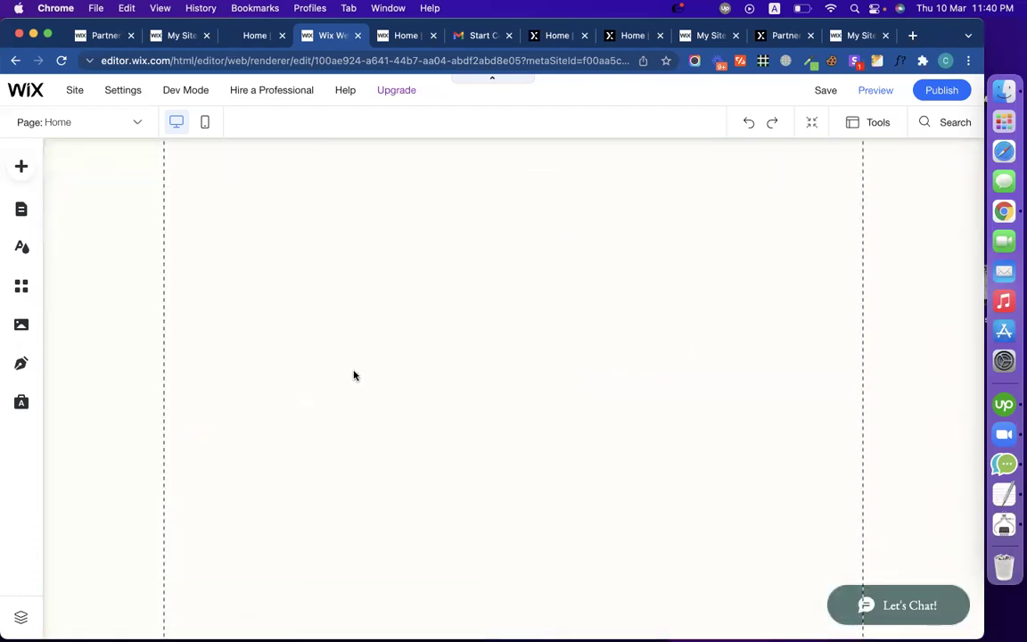
Step: Delete the remaining empty strip so the hero sits above the footer, then select the footer
{"action": "scroll", "coordinate": [248, 293], "scroll_direction": "down", "scroll_amount": 5}
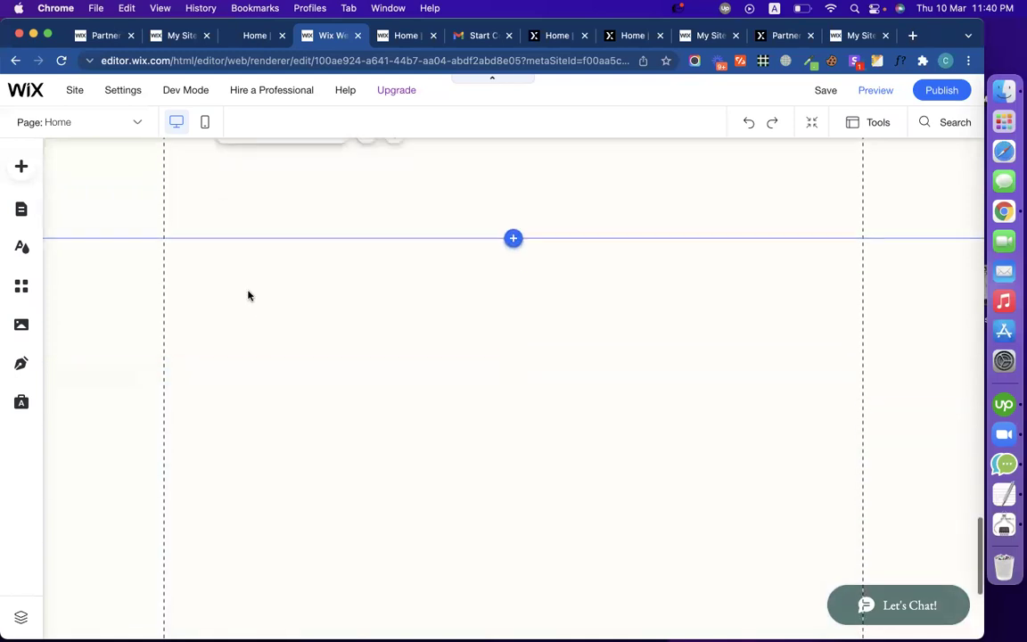
{"action": "right_click", "coordinate": [123, 294]}
{"action": "mouse_move", "coordinate": [123, 294]}
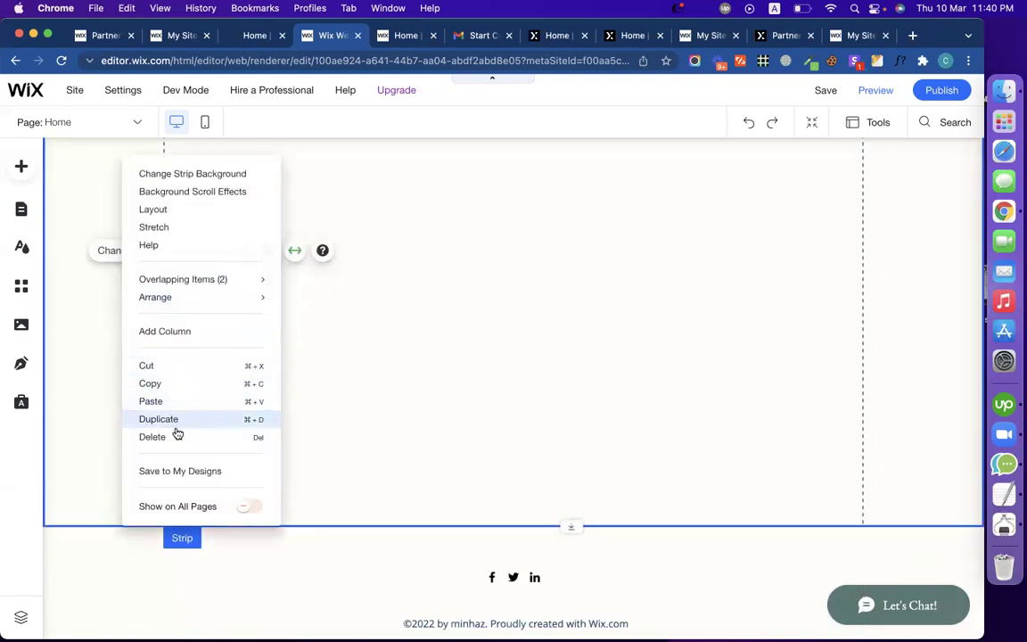
{"action": "left_click", "coordinate": [174, 435]}
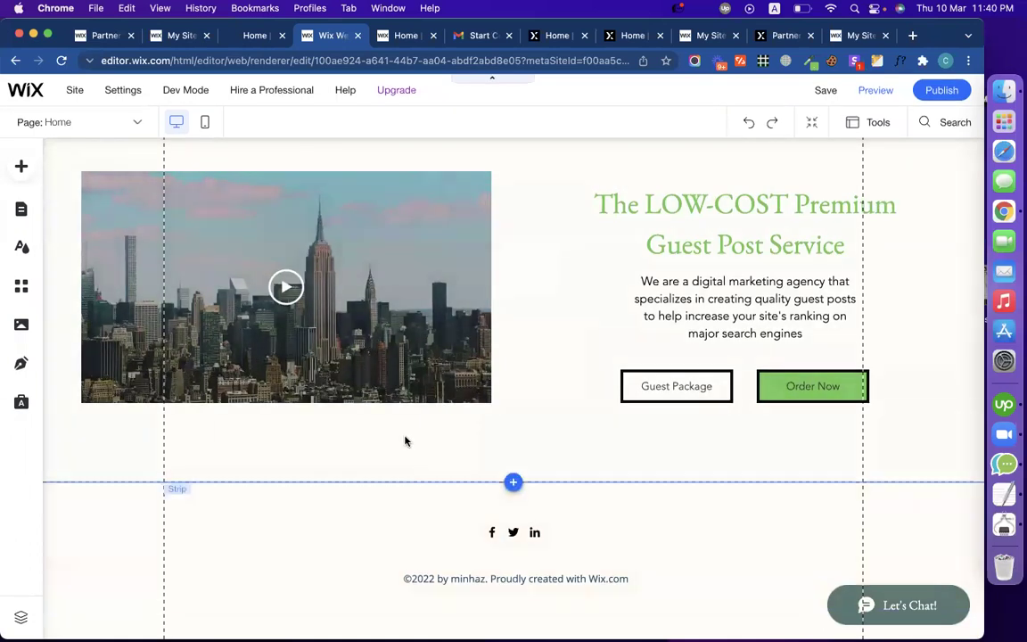
{"action": "scroll", "coordinate": [405, 441], "scroll_direction": "up", "scroll_amount": 2}
{"action": "scroll", "coordinate": [406, 440], "scroll_direction": "down", "scroll_amount": 2}
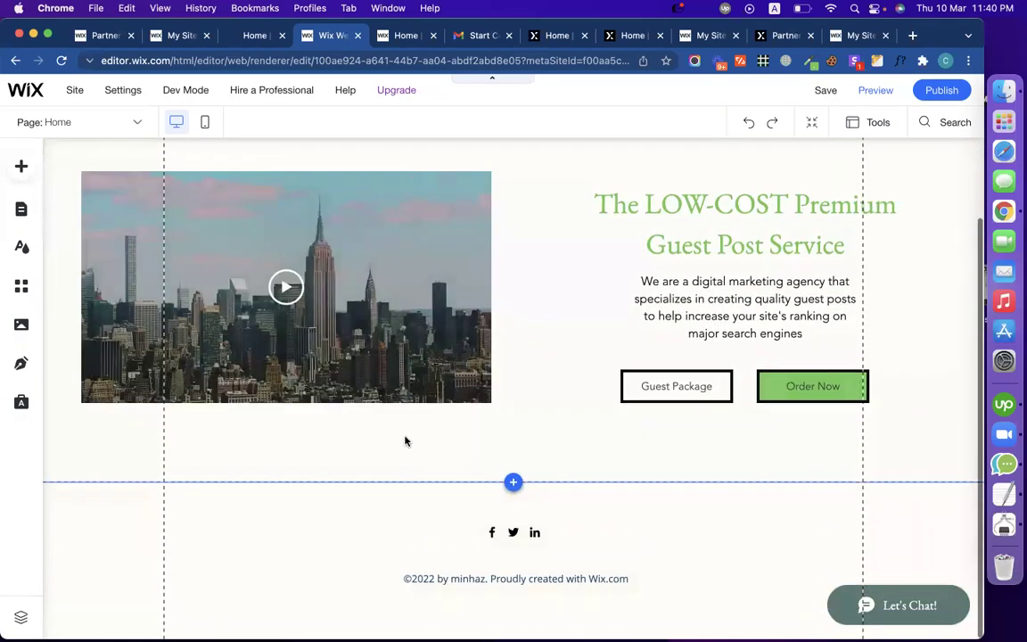
{"action": "left_click", "coordinate": [360, 544]}
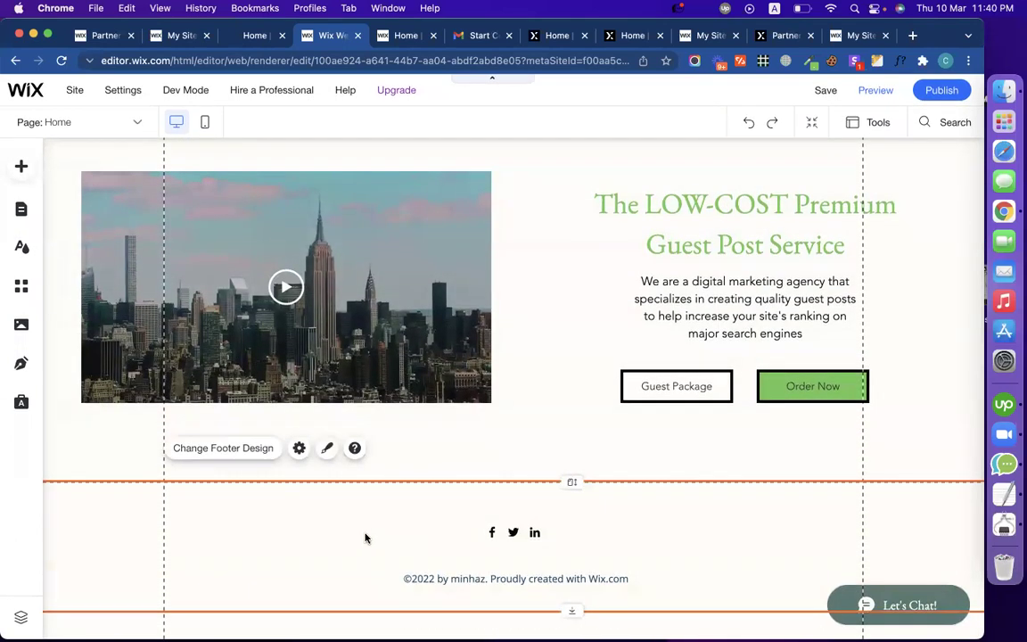
Step: Select the header and its Home menu, then move down and select the footer
{"action": "scroll", "coordinate": [459, 458], "scroll_direction": "up", "scroll_amount": 2}
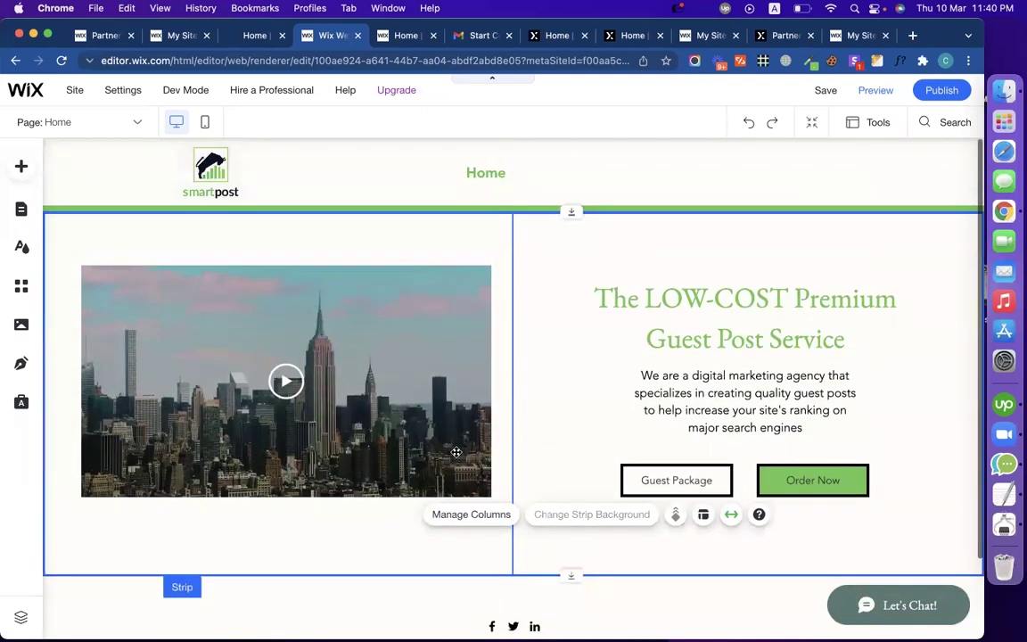
{"action": "left_click", "coordinate": [385, 176]}
{"action": "left_click", "coordinate": [488, 169]}
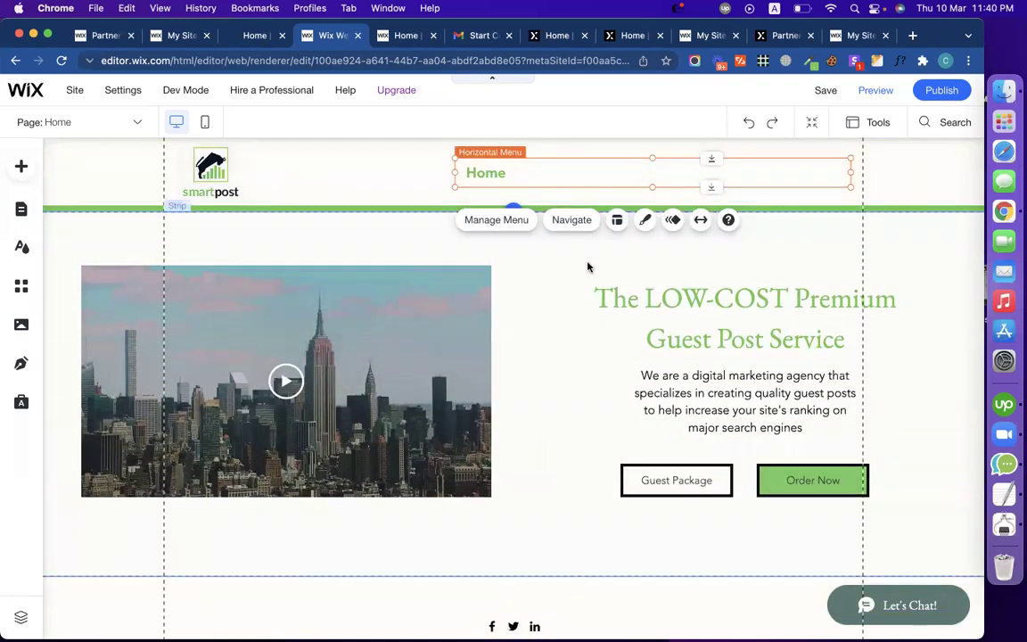
{"action": "scroll", "coordinate": [559, 305], "scroll_direction": "down", "scroll_amount": 2}
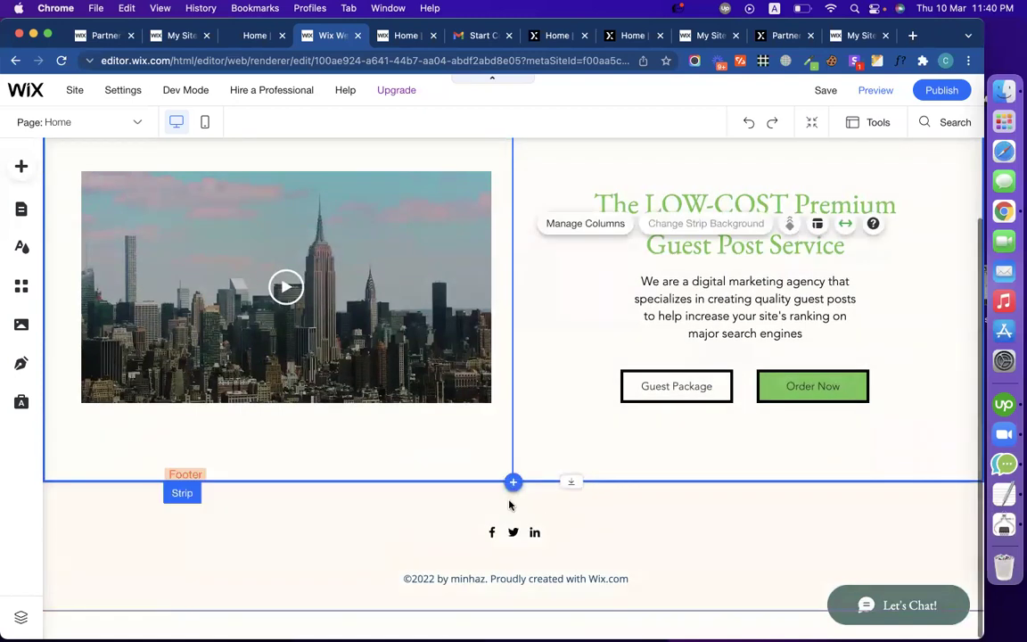
{"action": "left_click", "coordinate": [514, 483]}
{"action": "left_click", "coordinate": [651, 527]}
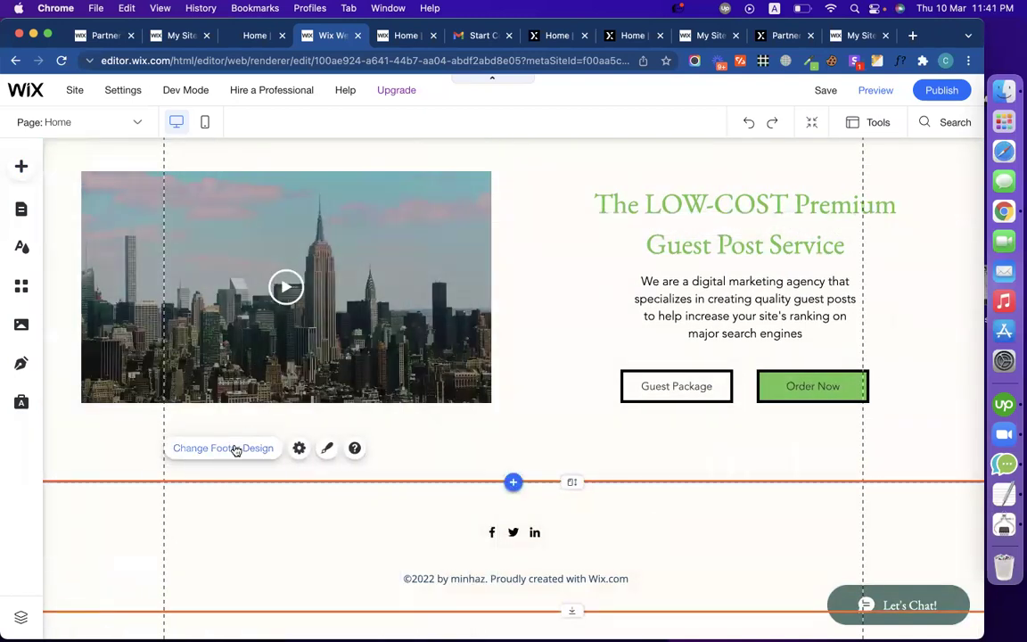
Step: Fill the footer background with the site green at 28% opacity
{"action": "left_click", "coordinate": [234, 449]}
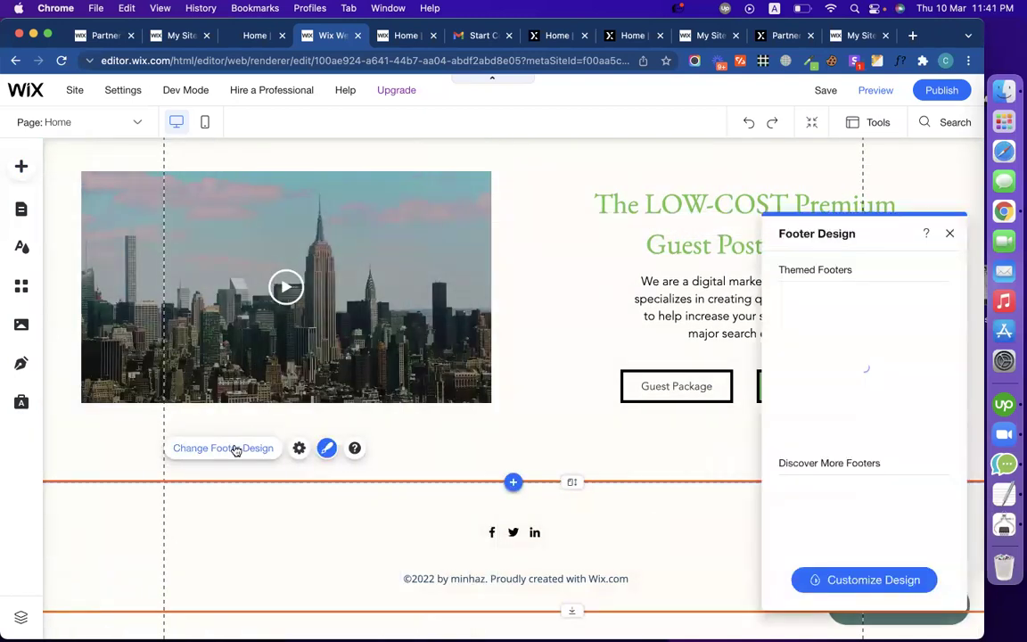
{"action": "left_click", "coordinate": [876, 580]}
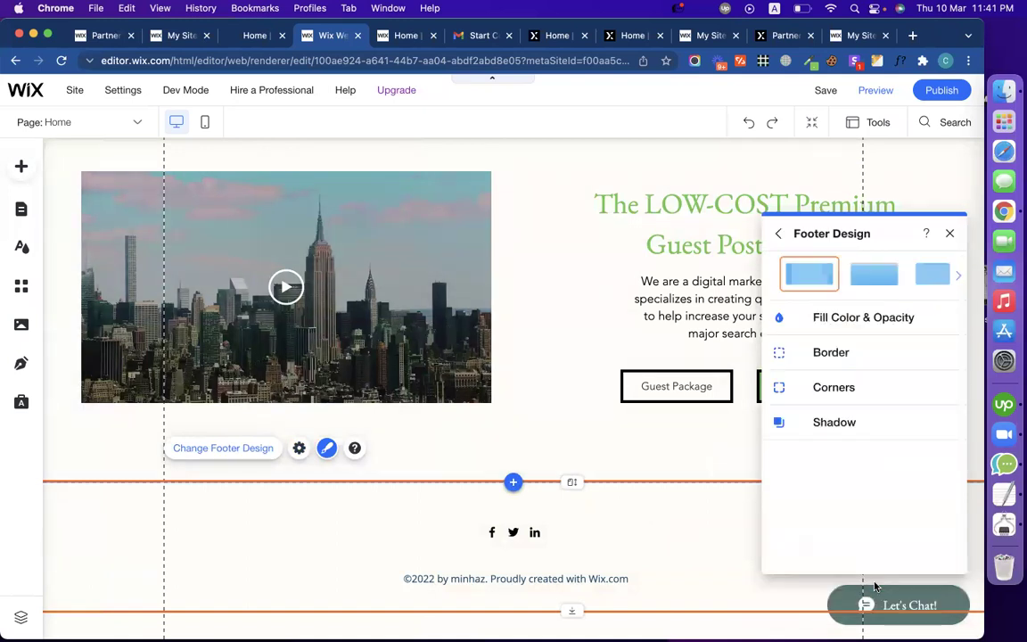
{"action": "left_click", "coordinate": [829, 321]}
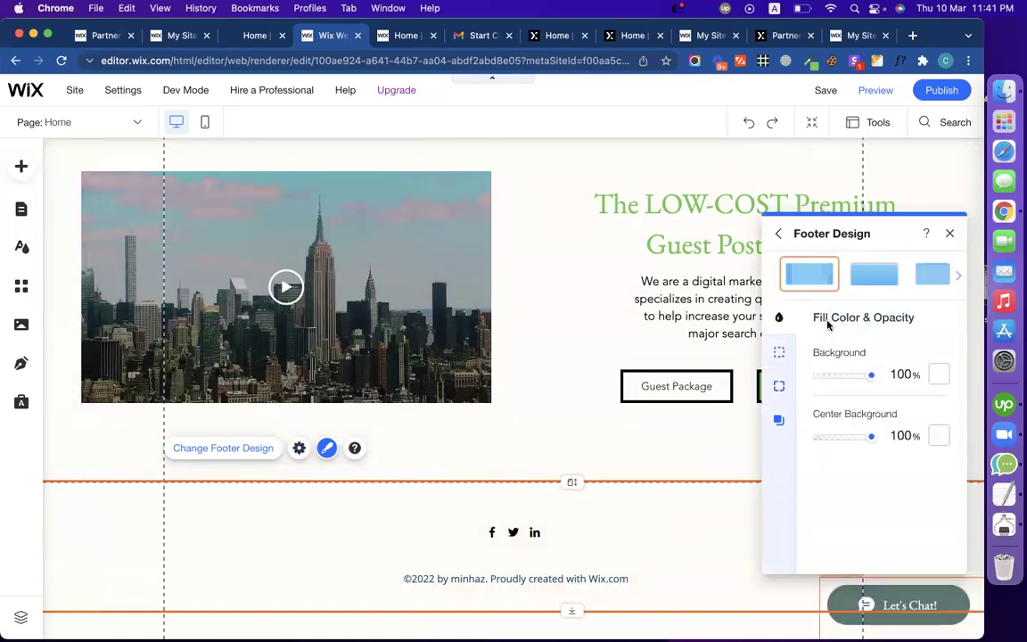
{"action": "left_click", "coordinate": [939, 374]}
{"action": "left_click", "coordinate": [886, 572]}
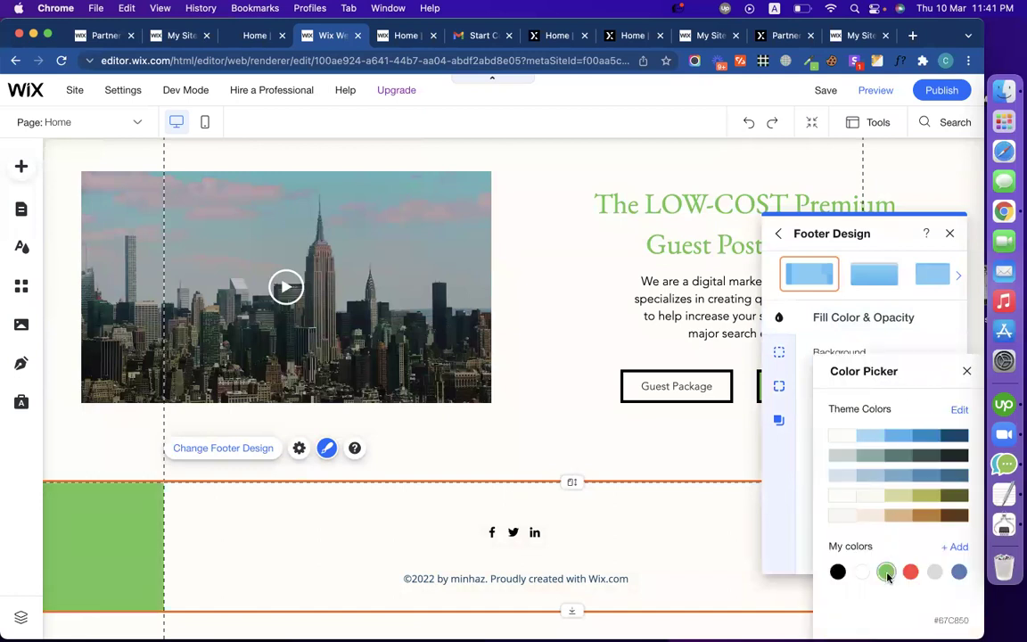
{"action": "left_click", "coordinate": [809, 428]}
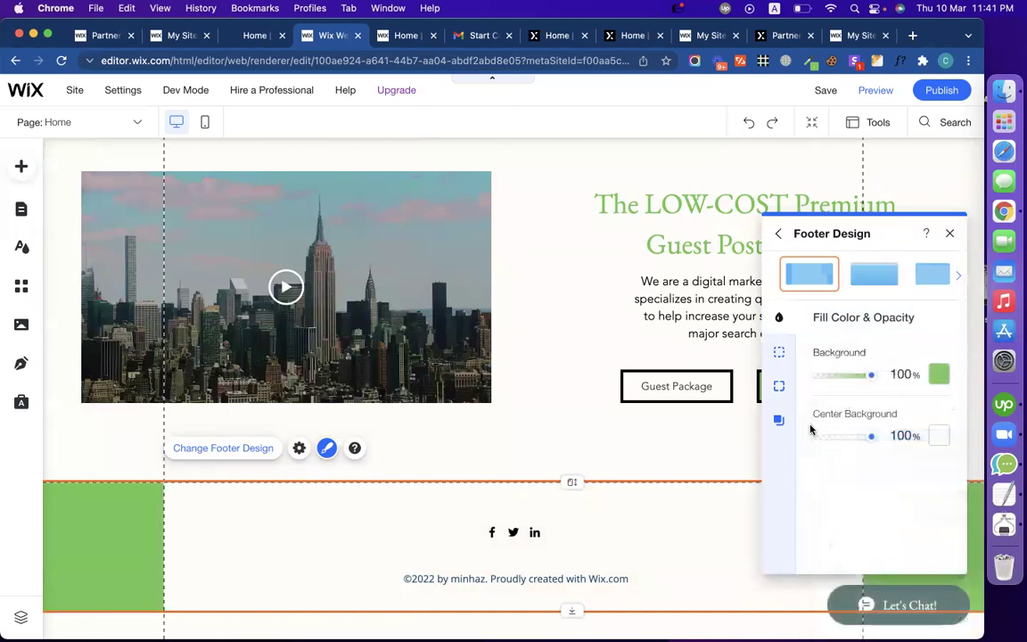
{"action": "left_click_drag", "start_coordinate": [872, 381], "coordinate": [832, 382]}
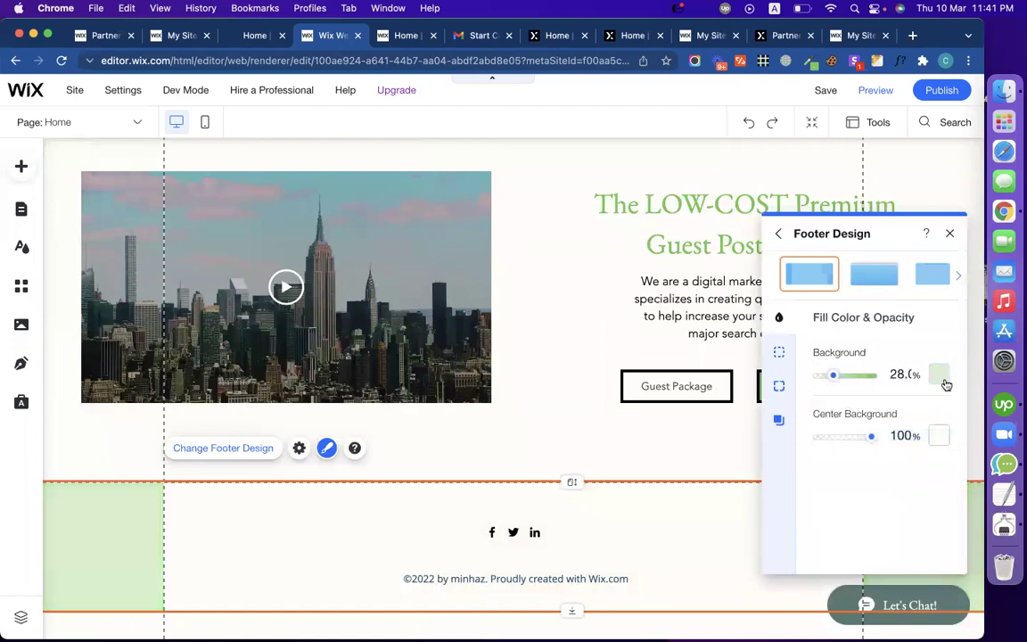
{"action": "left_click", "coordinate": [938, 375]}
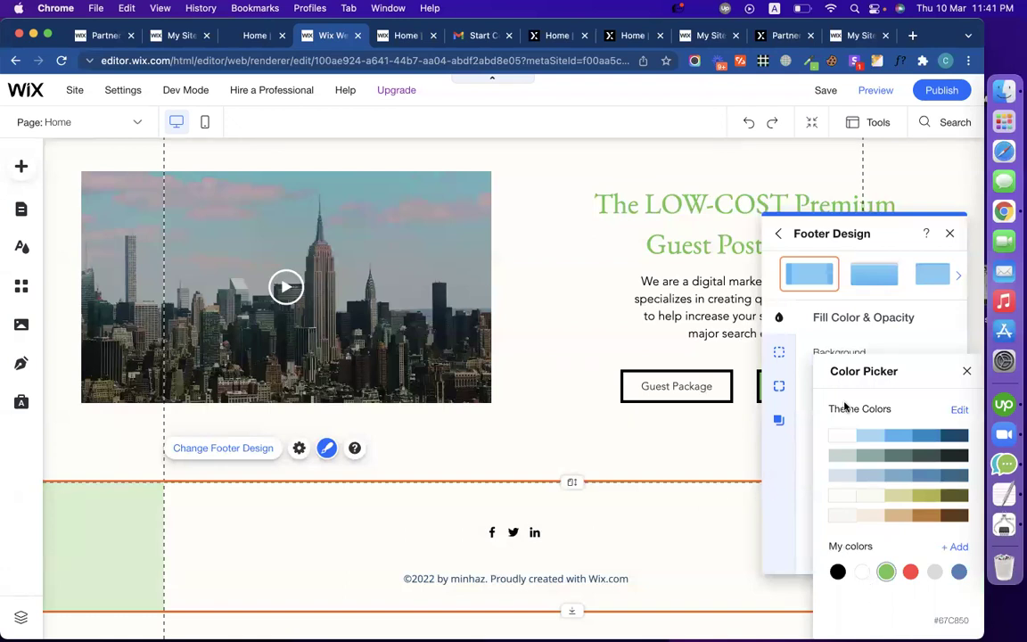
{"action": "left_click", "coordinate": [907, 354]}
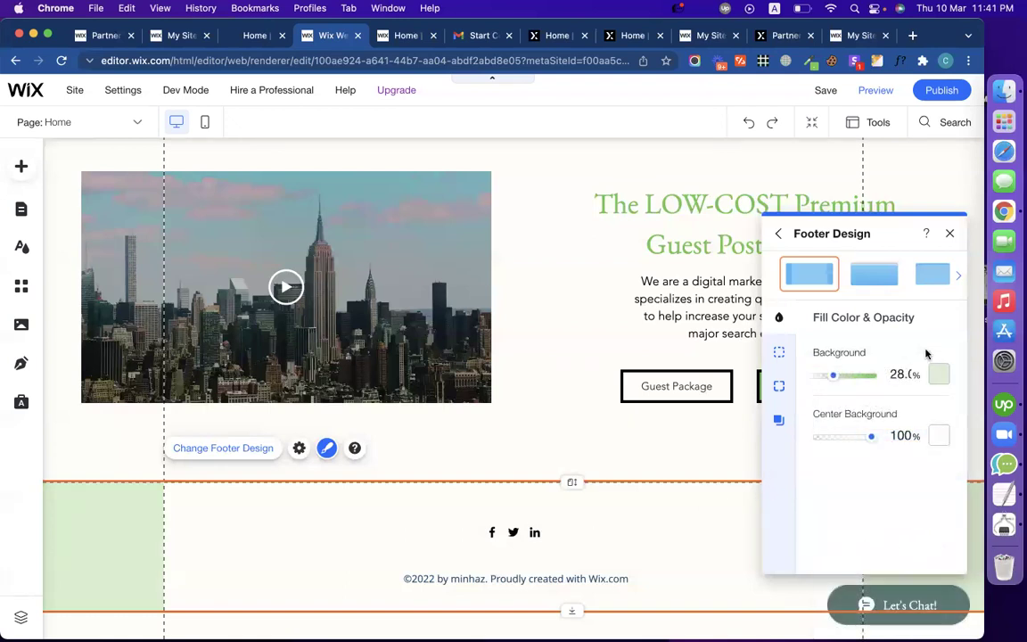
{"action": "left_click", "coordinate": [949, 234]}
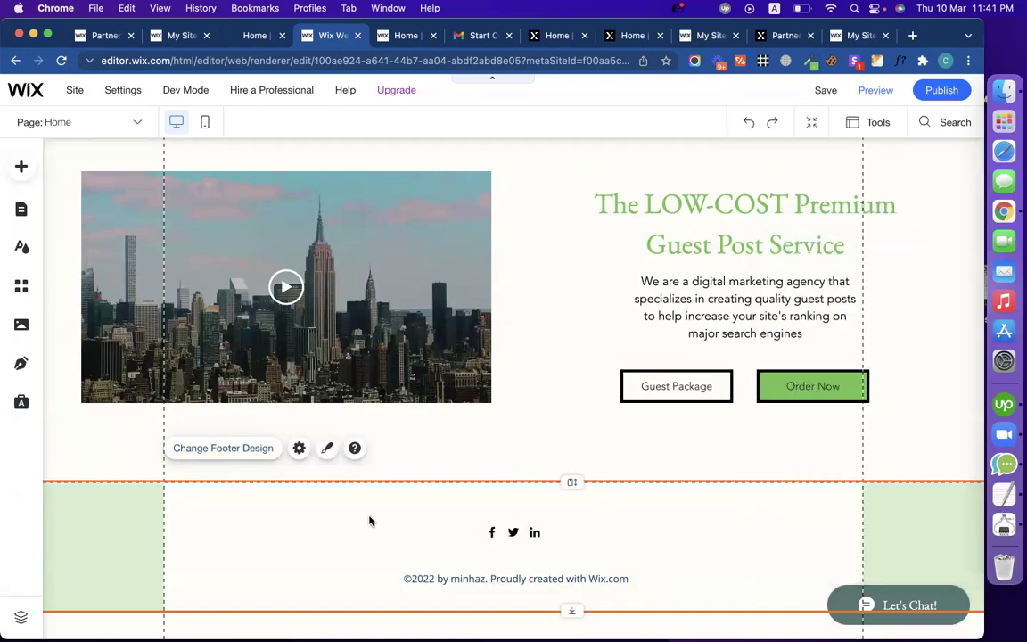
Step: Reopen the footer's Customize Design fill settings to check the green colour and opacity
{"action": "left_click", "coordinate": [266, 451]}
{"action": "left_click", "coordinate": [264, 453]}
{"action": "left_click", "coordinate": [265, 450]}
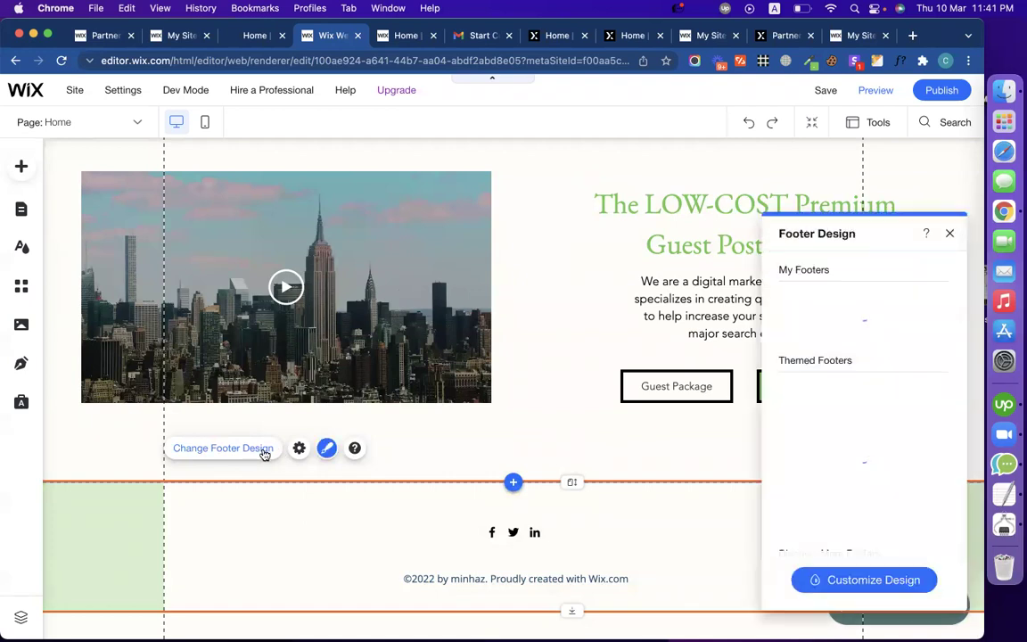
{"action": "left_click", "coordinate": [848, 584]}
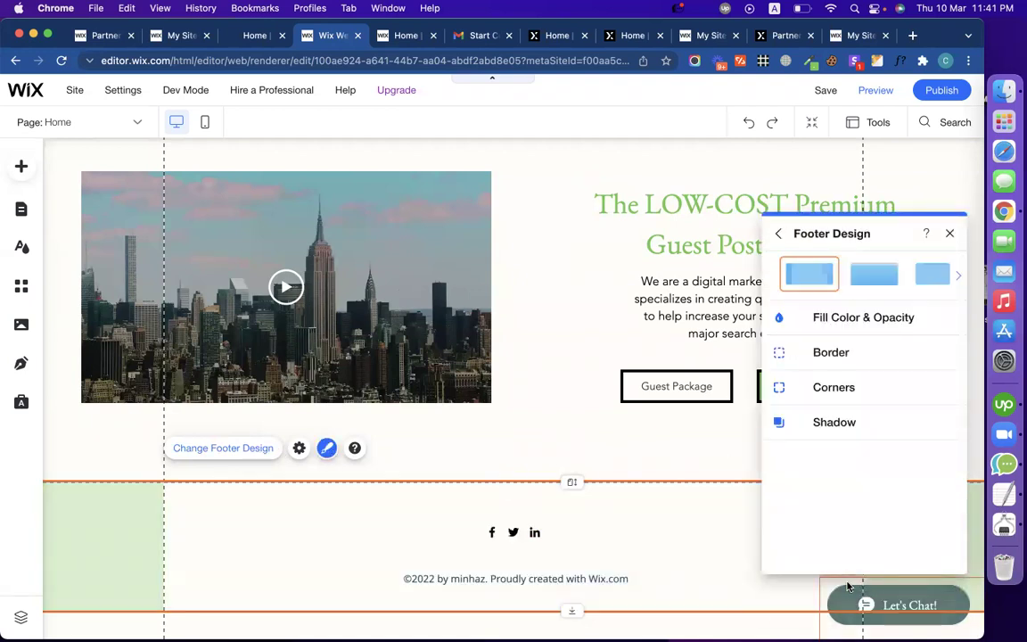
{"action": "left_click", "coordinate": [860, 321]}
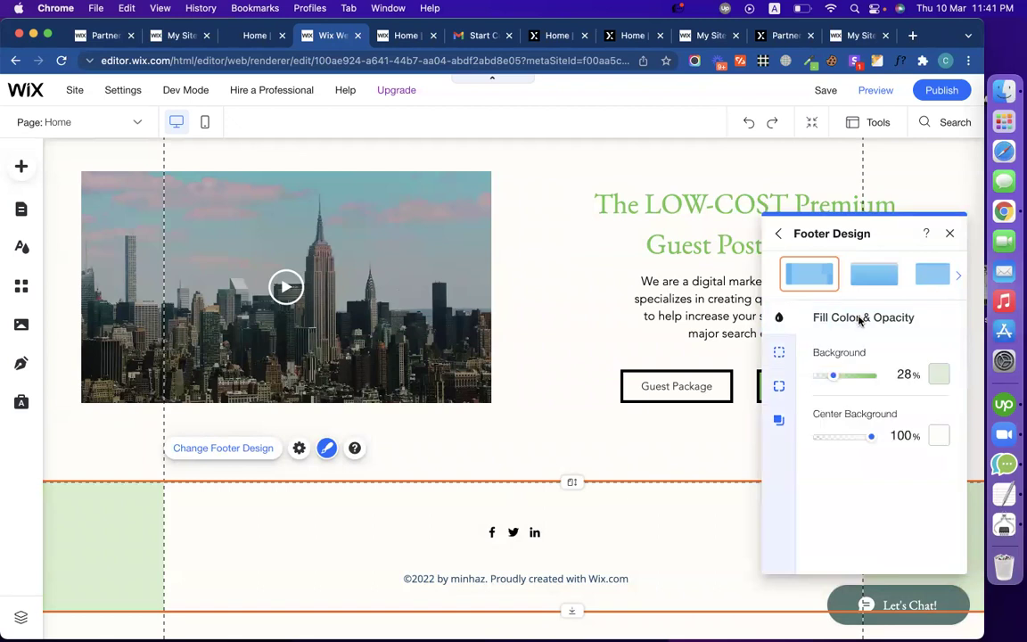
{"action": "left_click", "coordinate": [523, 532]}
{"action": "left_click", "coordinate": [591, 542]}
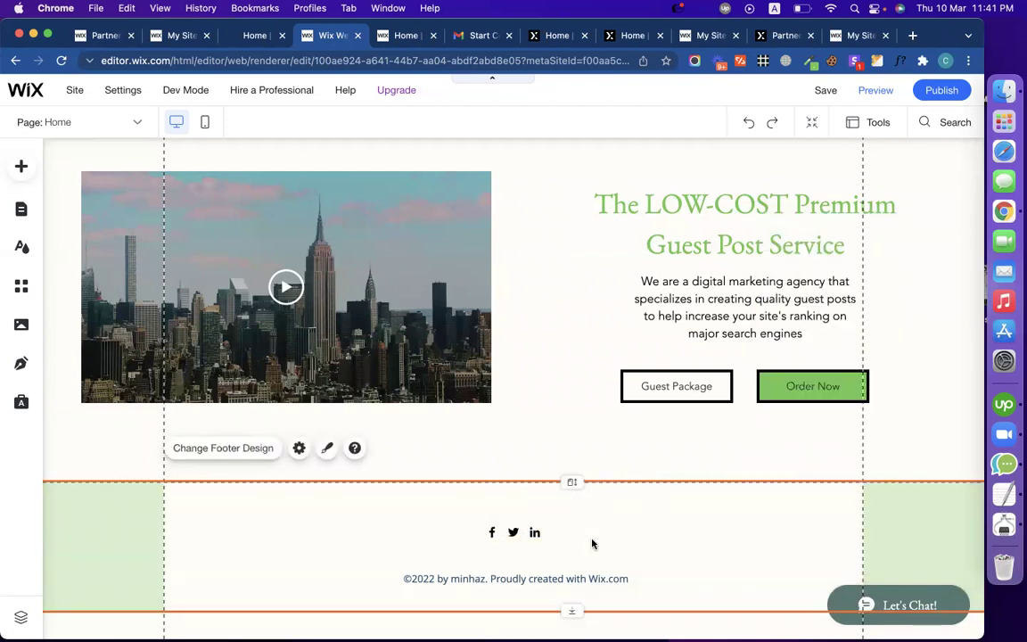
Step: Open the footer's fill settings, trying a blue background before reverting to white
{"action": "left_click", "coordinate": [325, 453]}
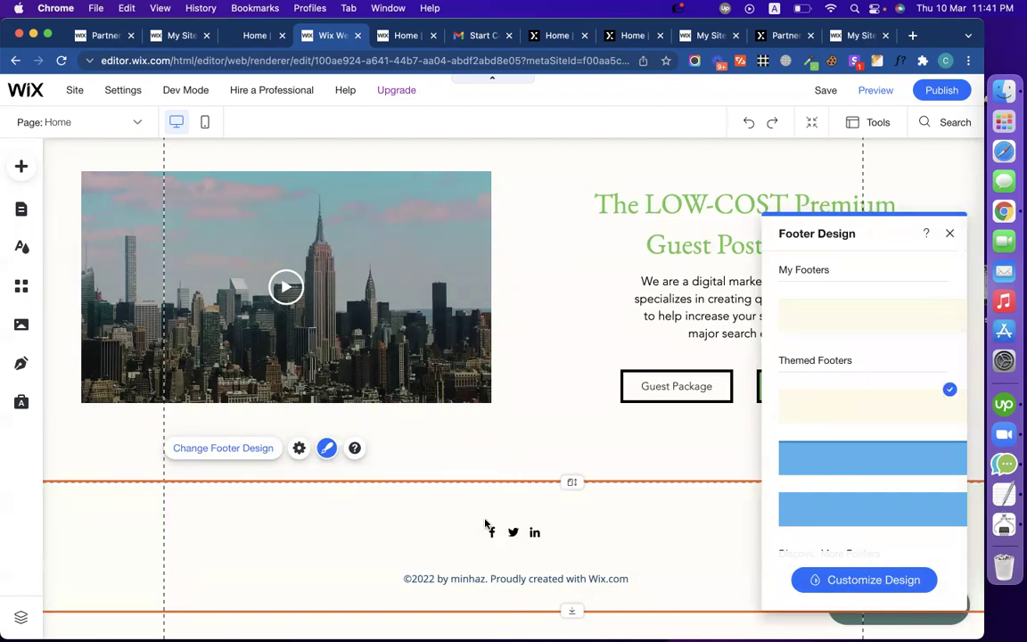
{"action": "left_click", "coordinate": [949, 233]}
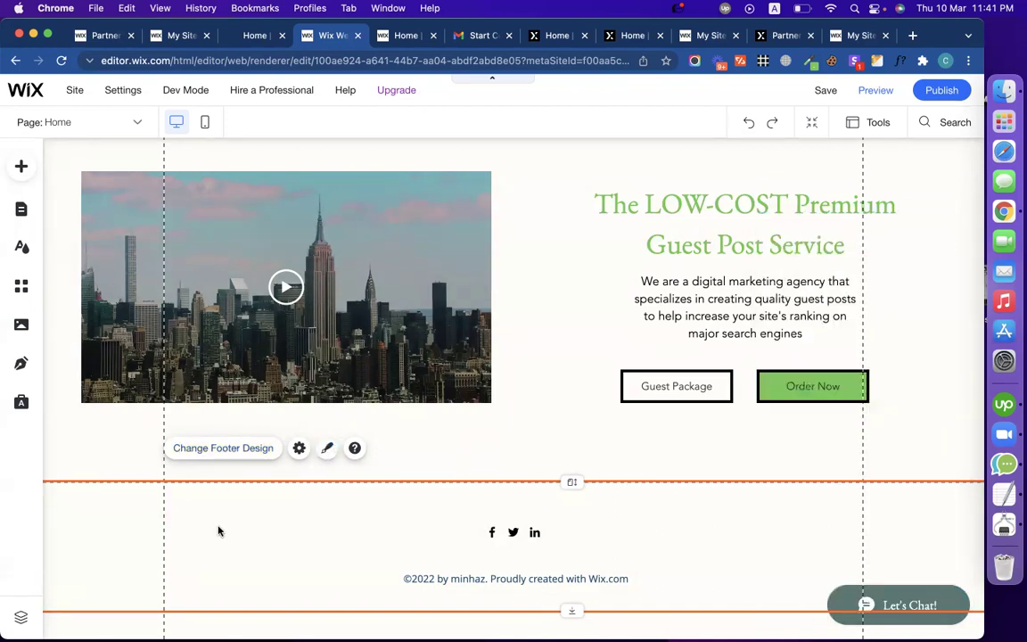
{"action": "left_click", "coordinate": [328, 447]}
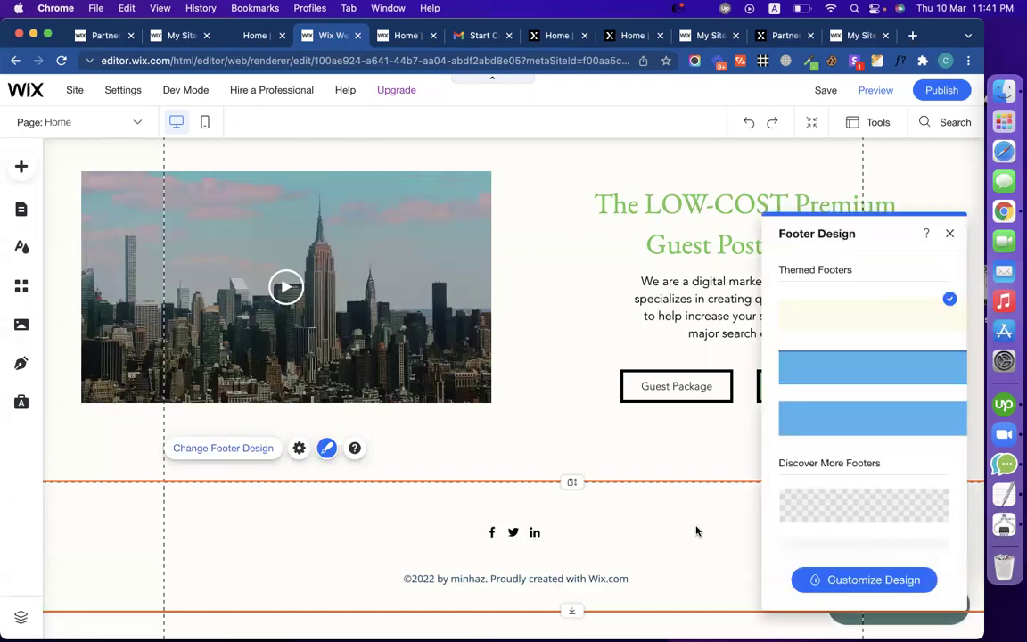
{"action": "scroll", "coordinate": [889, 523], "scroll_direction": "down", "scroll_amount": 2}
{"action": "left_click", "coordinate": [873, 580]}
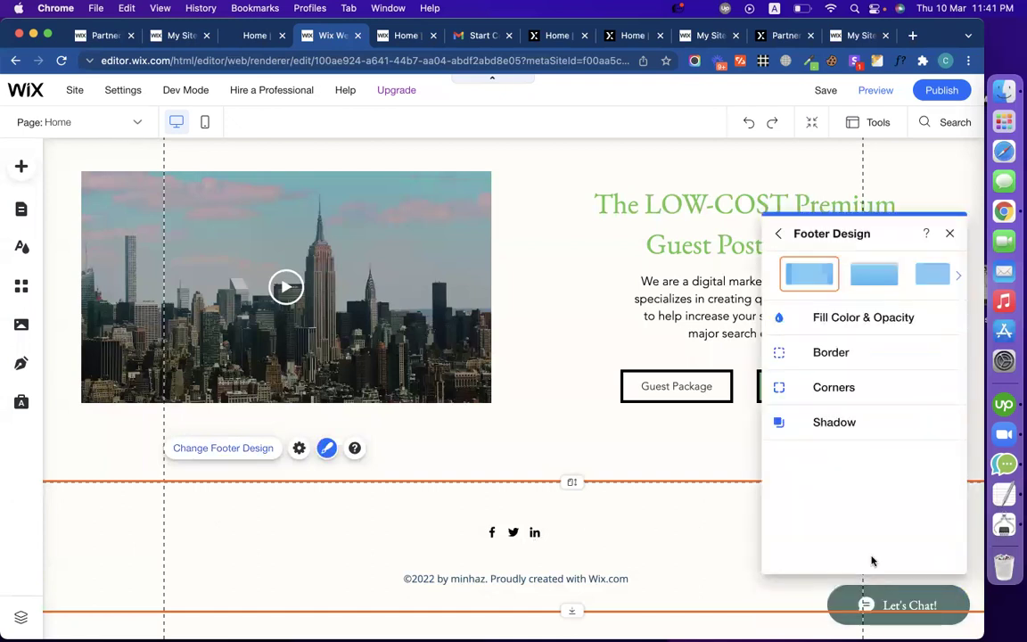
{"action": "left_click", "coordinate": [832, 320]}
{"action": "left_click", "coordinate": [940, 375]}
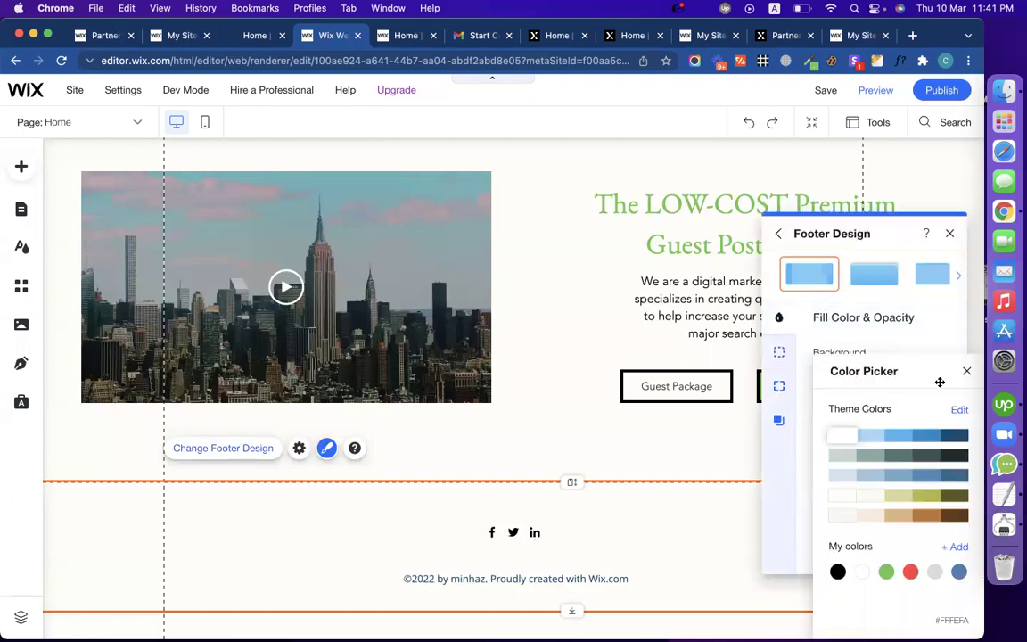
{"action": "left_click", "coordinate": [891, 441]}
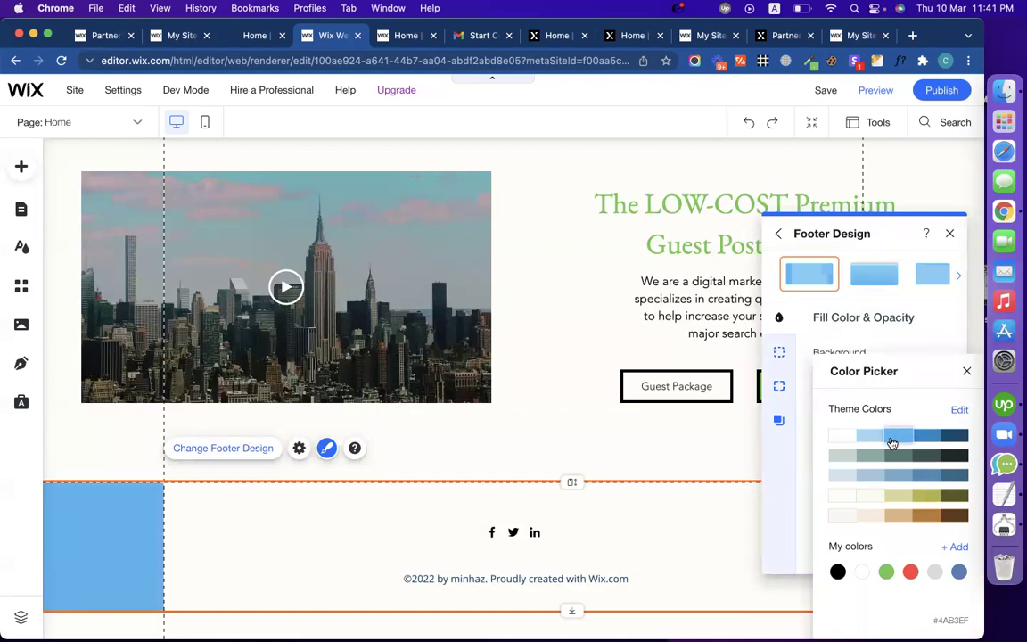
{"action": "left_click", "coordinate": [838, 435]}
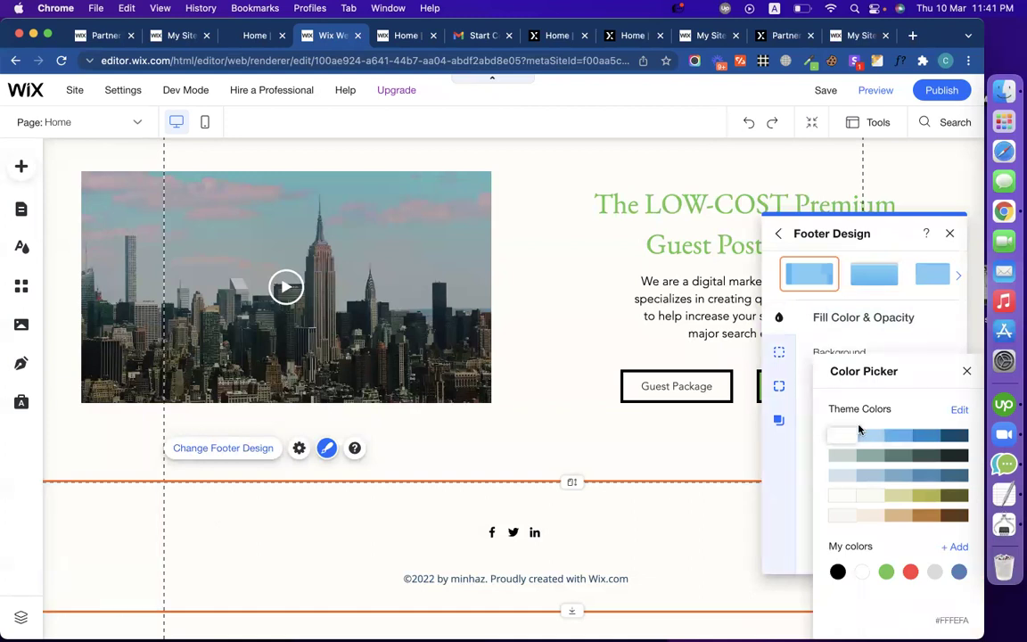
{"action": "left_click", "coordinate": [965, 372]}
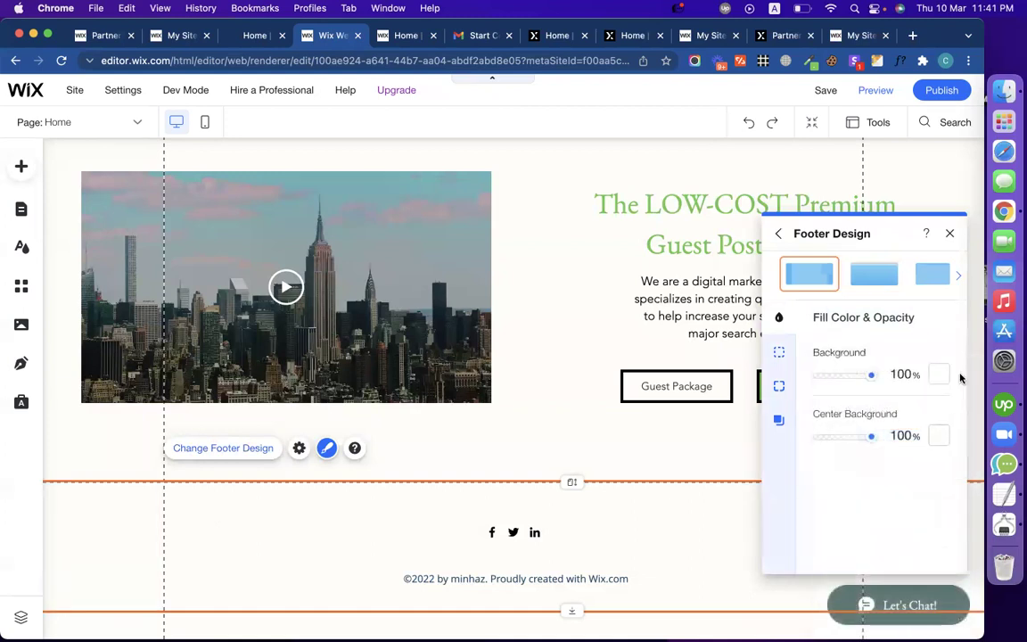
Step: Apply the second footer design preset and fill it with the site green at 28% opacity
{"action": "left_click", "coordinate": [874, 284]}
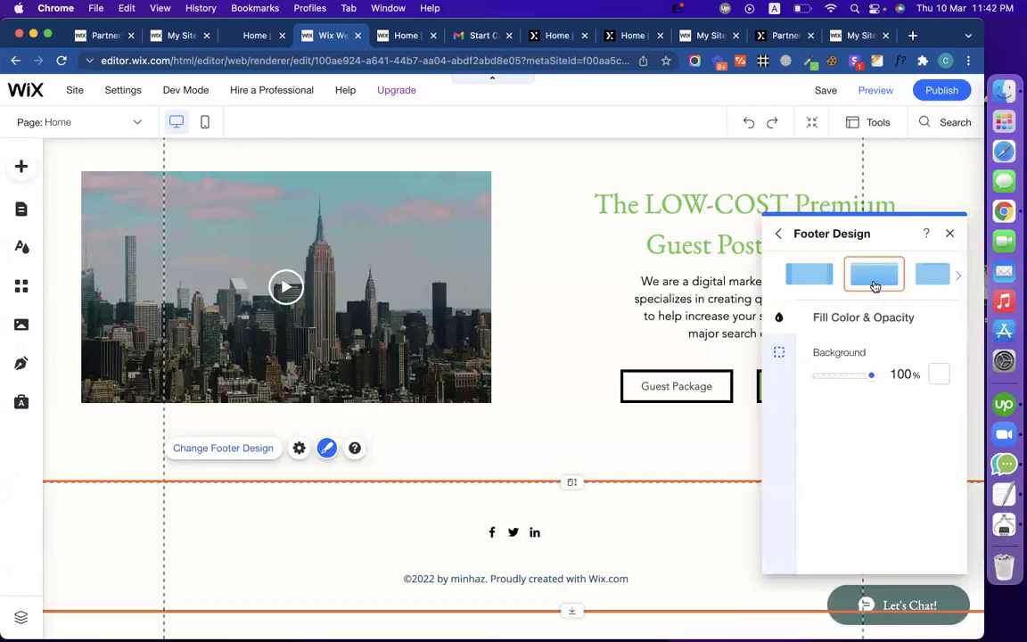
{"action": "left_click", "coordinate": [942, 374]}
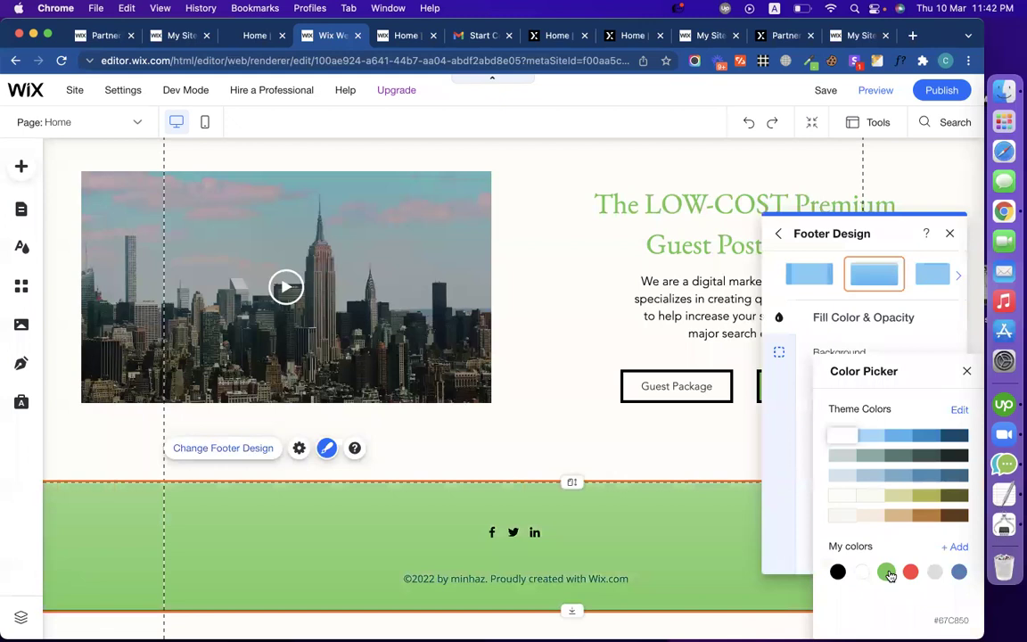
{"action": "left_click", "coordinate": [789, 281]}
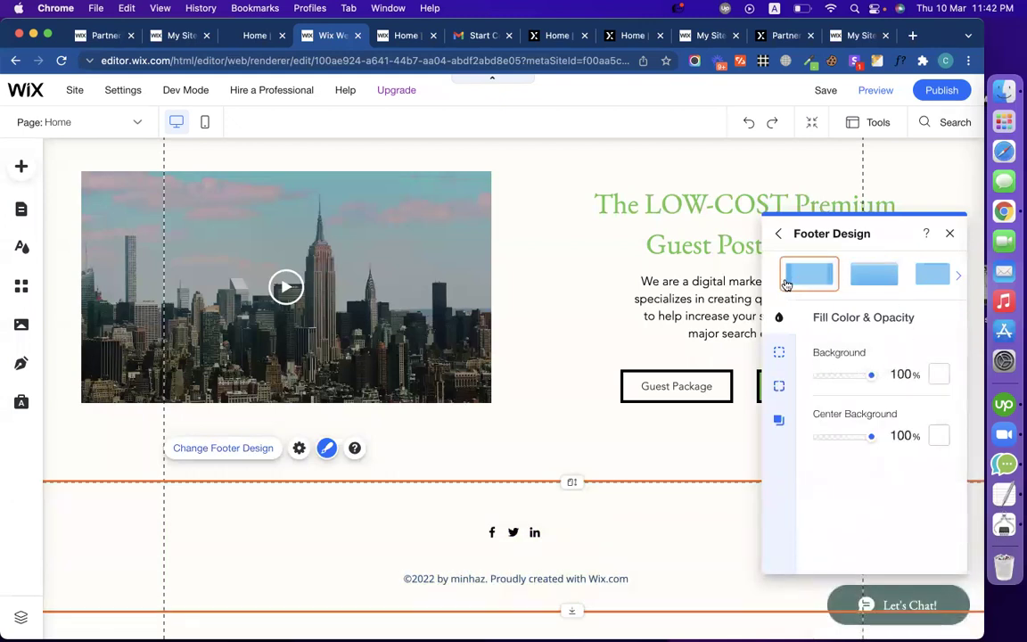
{"action": "left_click", "coordinate": [856, 279]}
{"action": "left_click", "coordinate": [926, 272]}
{"action": "left_click", "coordinate": [878, 277]}
{"action": "left_click", "coordinate": [918, 279]}
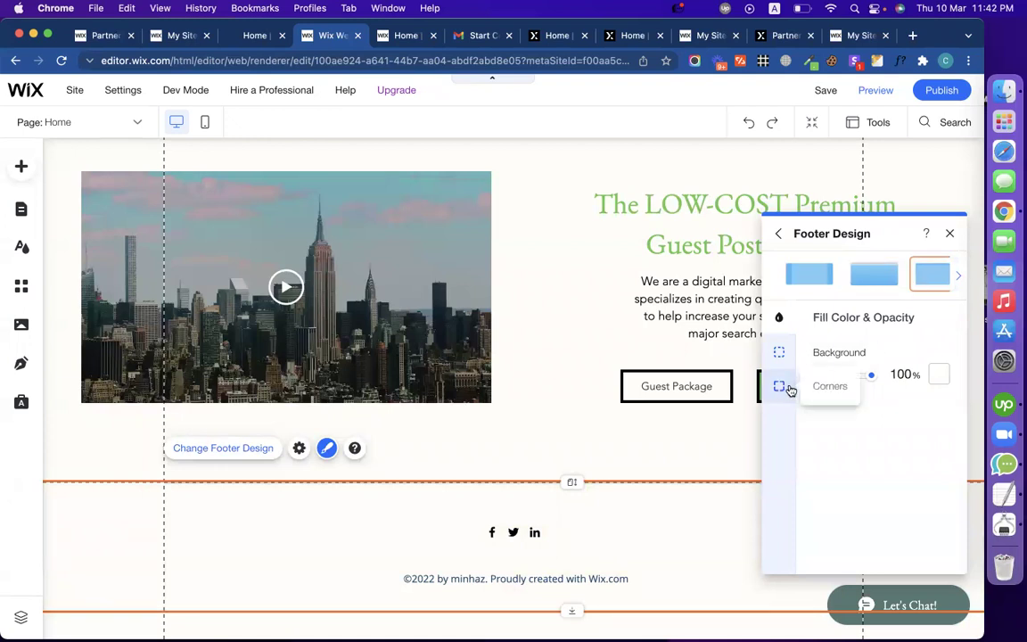
{"action": "left_click", "coordinate": [869, 276]}
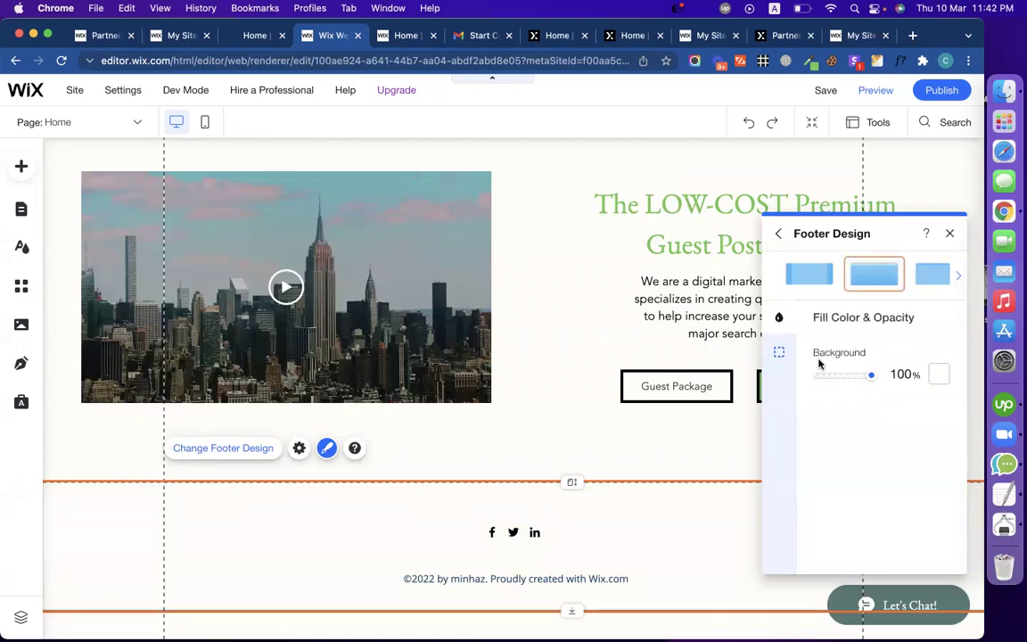
{"action": "left_click", "coordinate": [938, 374]}
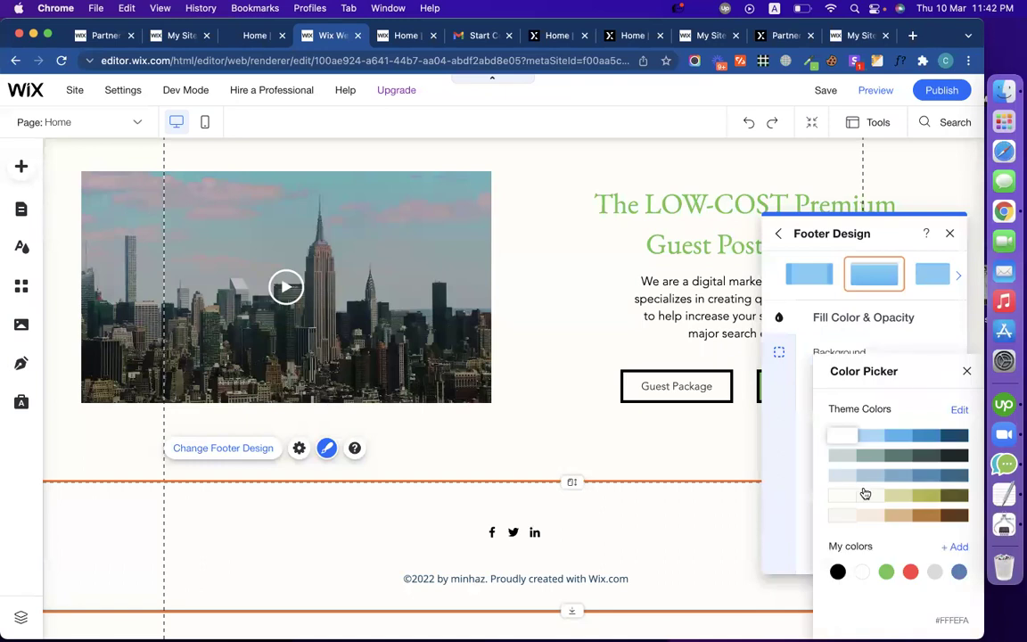
{"action": "left_click", "coordinate": [886, 572]}
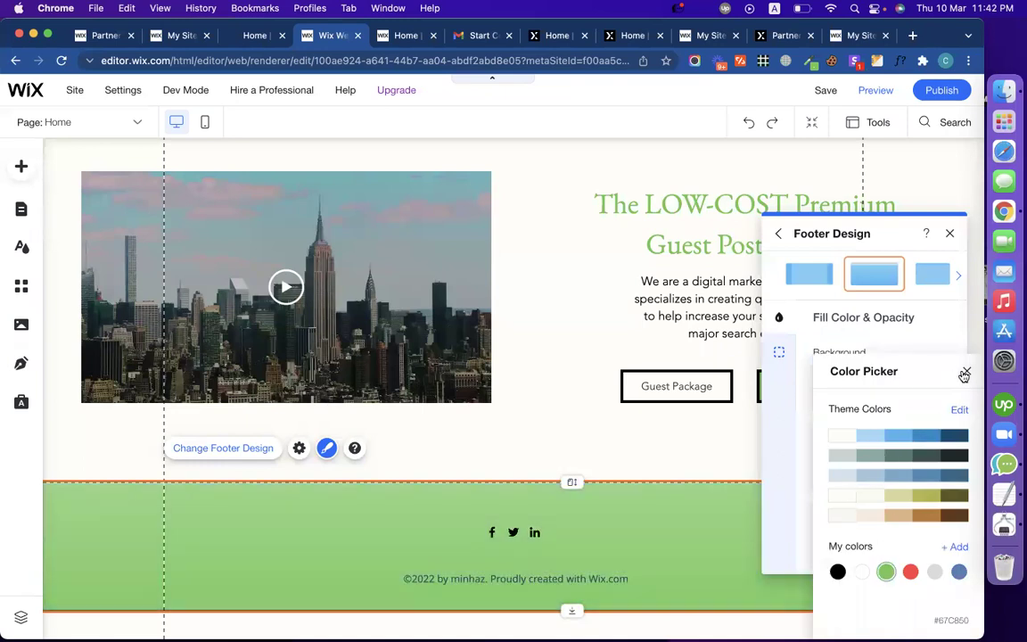
{"action": "left_click", "coordinate": [964, 372]}
{"action": "left_click_drag", "start_coordinate": [869, 378], "coordinate": [832, 381]}
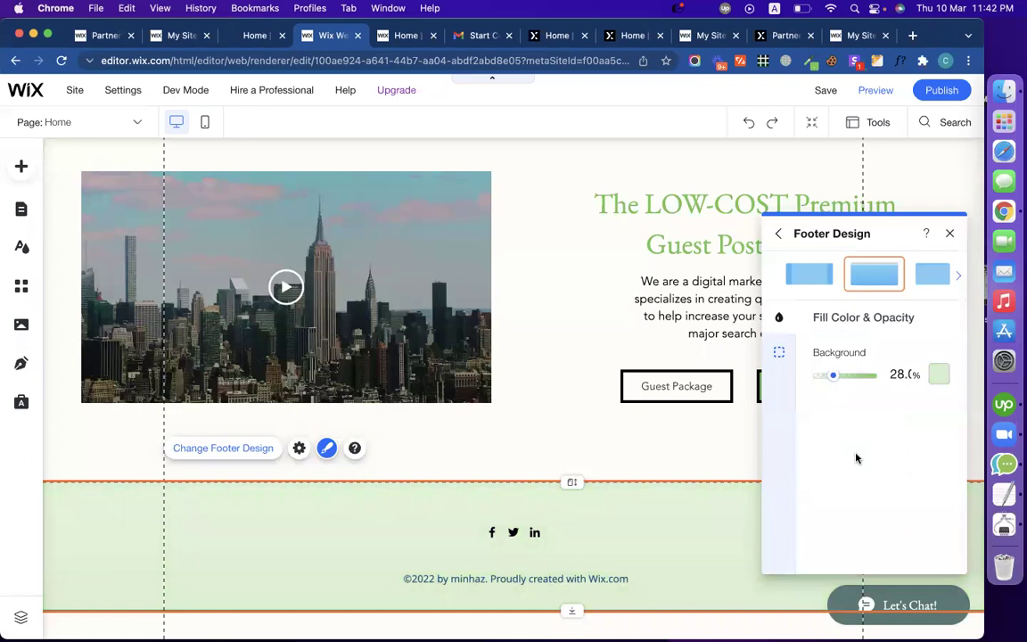
Step: Give the footer a 5 px green top border
{"action": "left_click", "coordinate": [779, 355]}
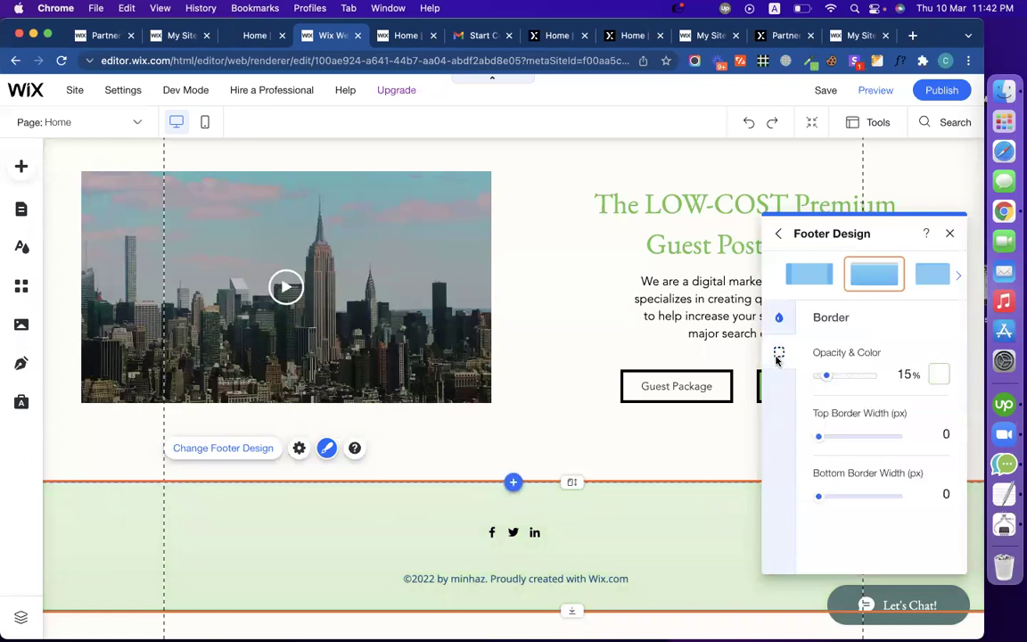
{"action": "left_click", "coordinate": [930, 440]}
{"action": "type", "text": "5"}
{"action": "left_click", "coordinate": [937, 375]}
{"action": "left_click", "coordinate": [886, 571]}
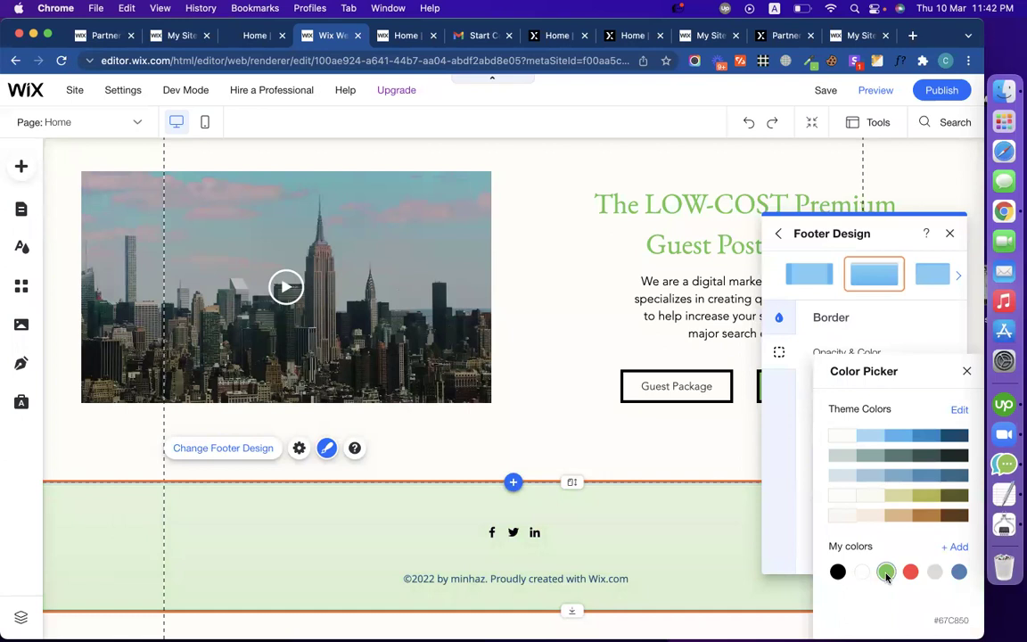
{"action": "left_click", "coordinate": [390, 545]}
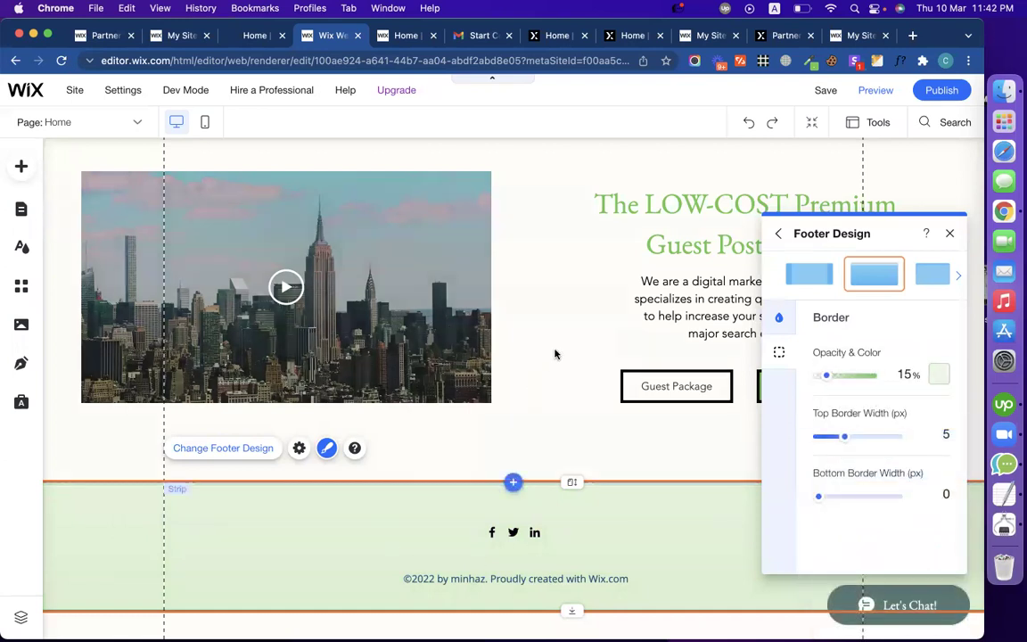
{"action": "left_click", "coordinate": [554, 352]}
Step: Raise the footer's green border colour to 100% opacity
{"action": "scroll", "coordinate": [514, 289], "scroll_direction": "up", "scroll_amount": 3}
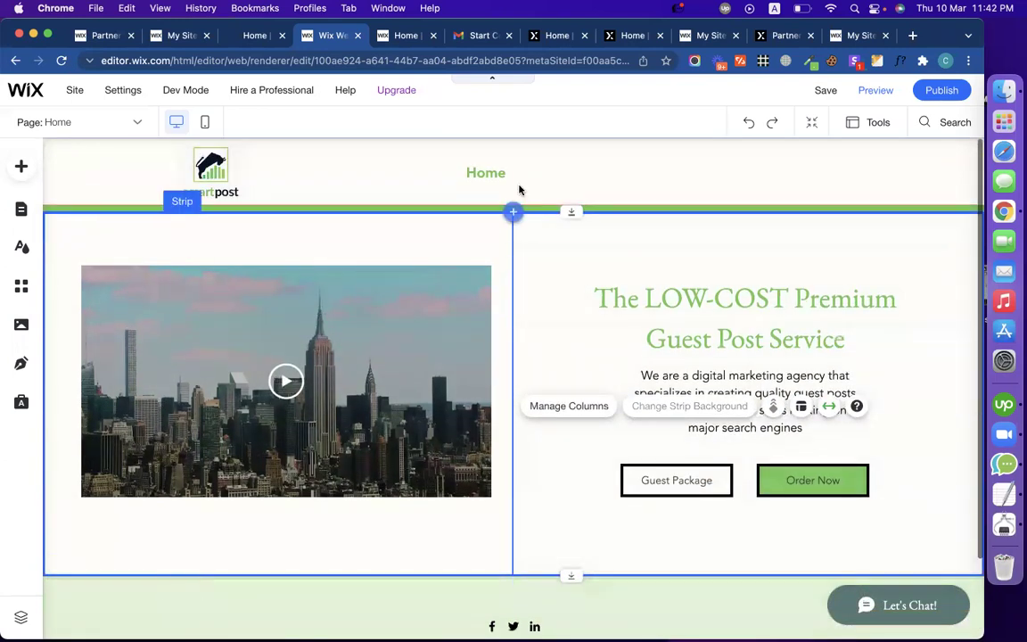
{"action": "left_click", "coordinate": [561, 161]}
{"action": "scroll", "coordinate": [561, 283], "scroll_direction": "down", "scroll_amount": 1}
{"action": "scroll", "coordinate": [561, 283], "scroll_direction": "down", "scroll_amount": 1}
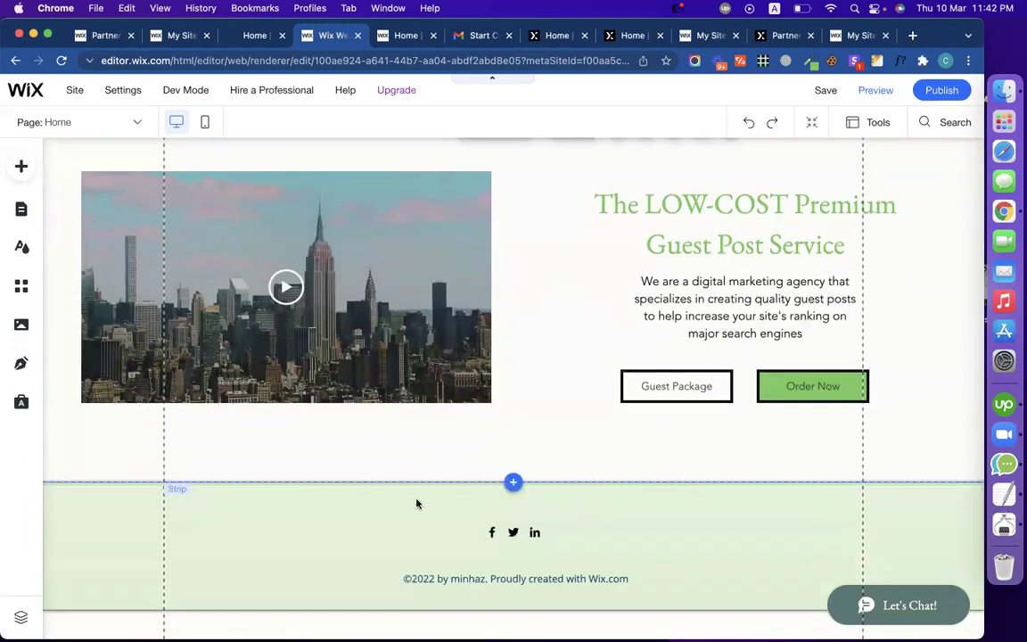
{"action": "left_click", "coordinate": [330, 530]}
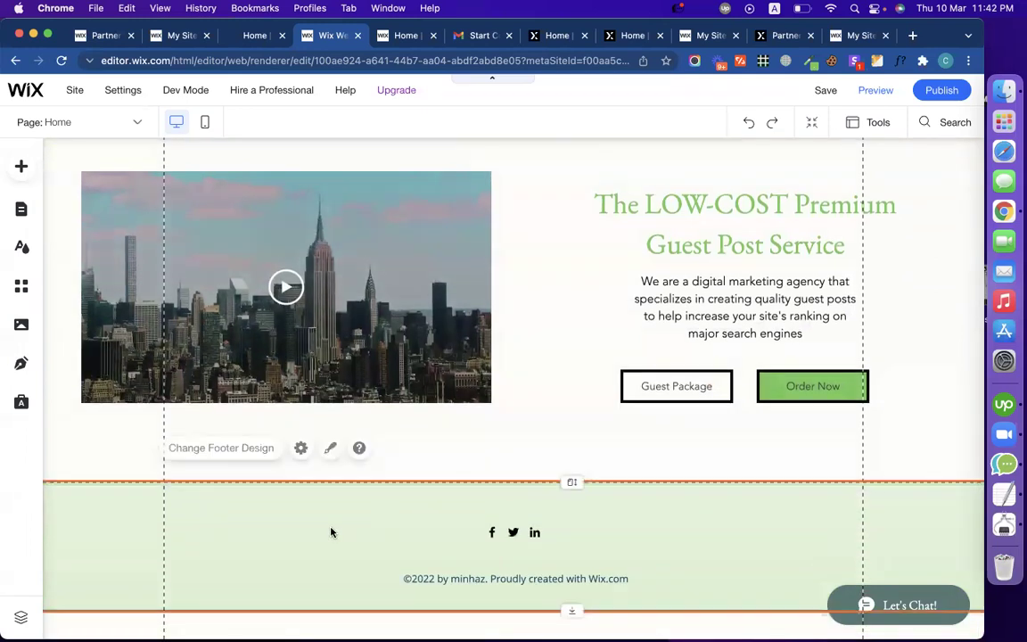
{"action": "left_click", "coordinate": [326, 449]}
{"action": "left_click", "coordinate": [861, 580]}
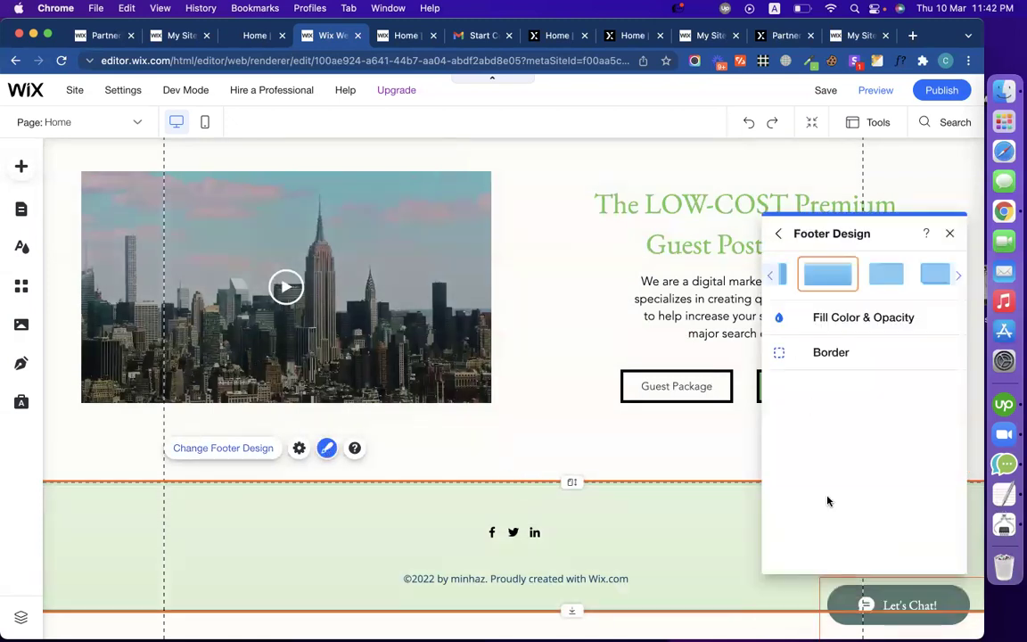
{"action": "left_click", "coordinate": [793, 359]}
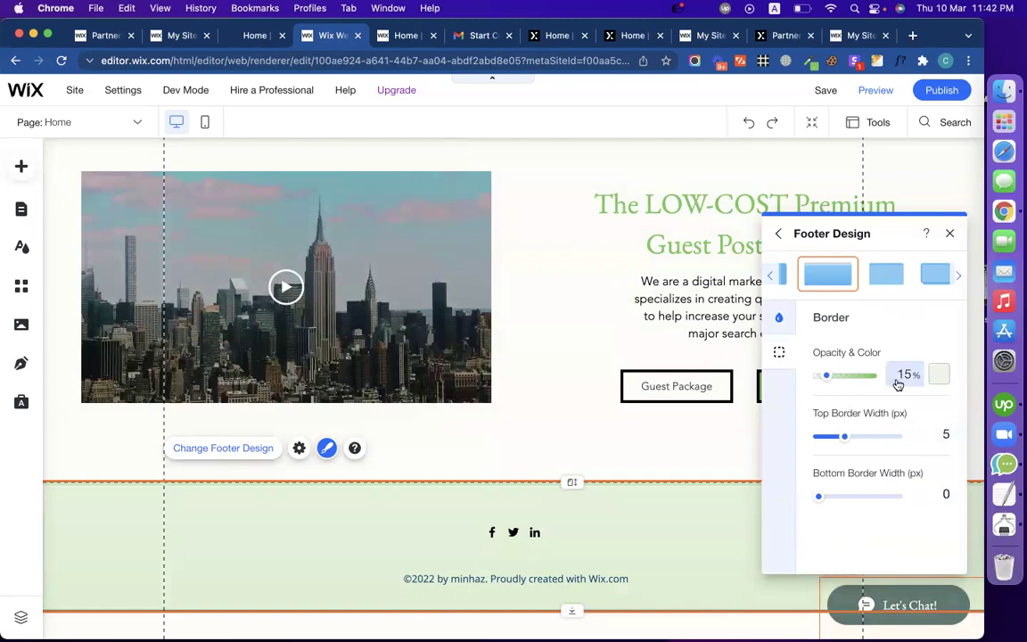
{"action": "left_click_drag", "start_coordinate": [827, 376], "coordinate": [900, 373]}
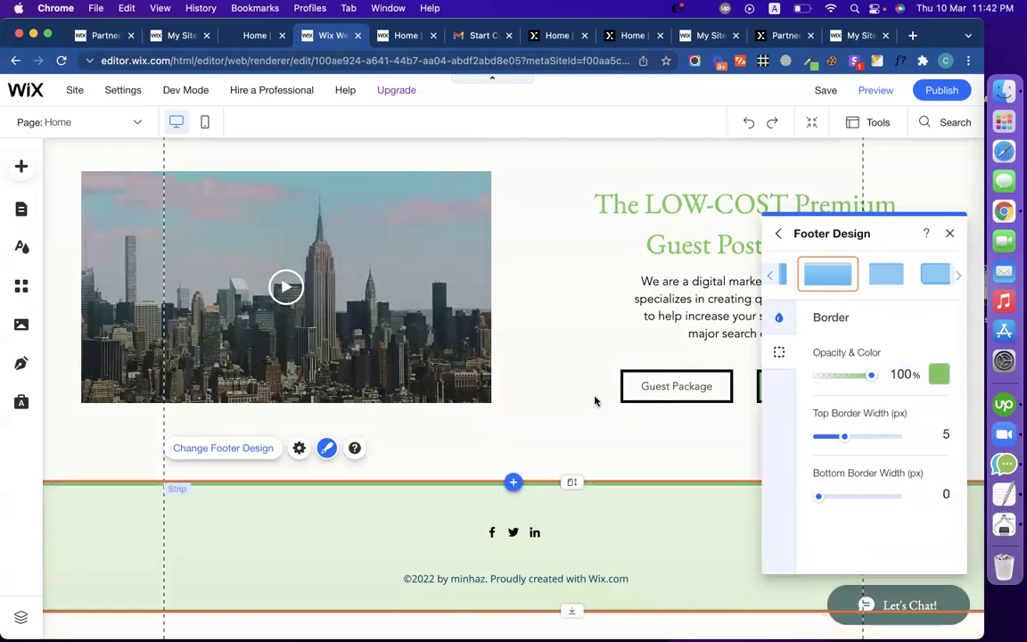
{"action": "left_click", "coordinate": [592, 384]}
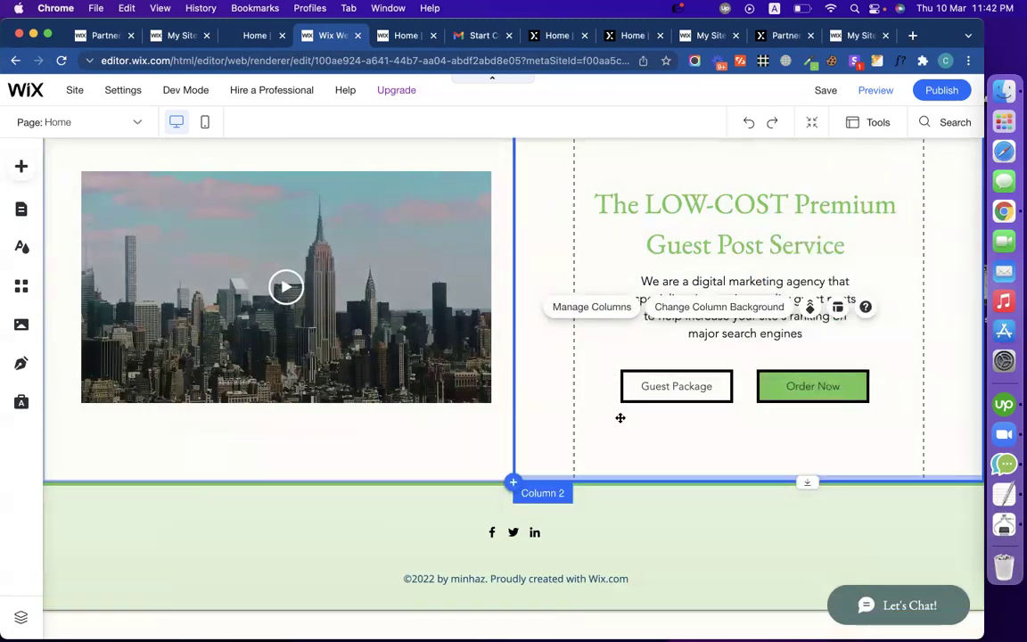
{"action": "left_click", "coordinate": [532, 587]}
{"action": "left_click", "coordinate": [529, 580]}
{"action": "double_click", "coordinate": [465, 579]}
{"action": "left_click", "coordinate": [483, 580]}
{"action": "left_click_drag", "start_coordinate": [437, 579], "coordinate": [634, 575]}
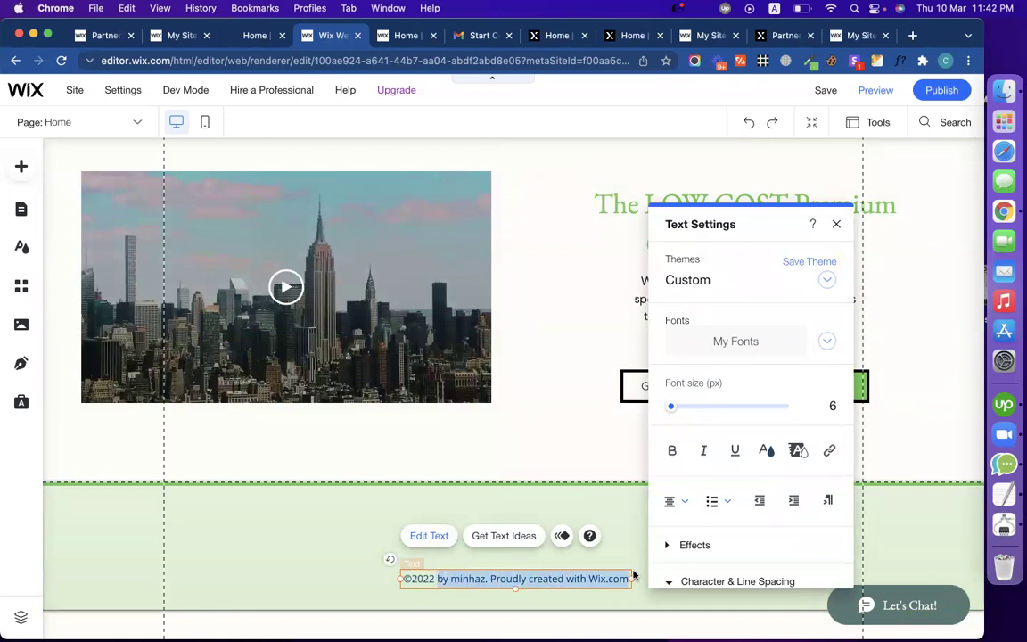
{"action": "left_click", "coordinate": [228, 36]}
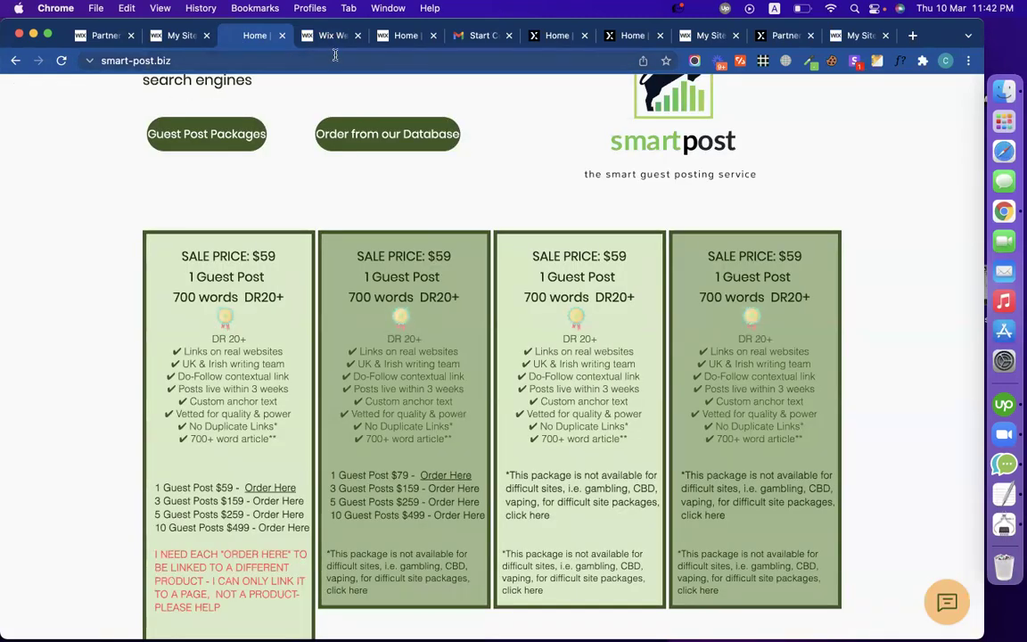
{"action": "left_click", "coordinate": [332, 37]}
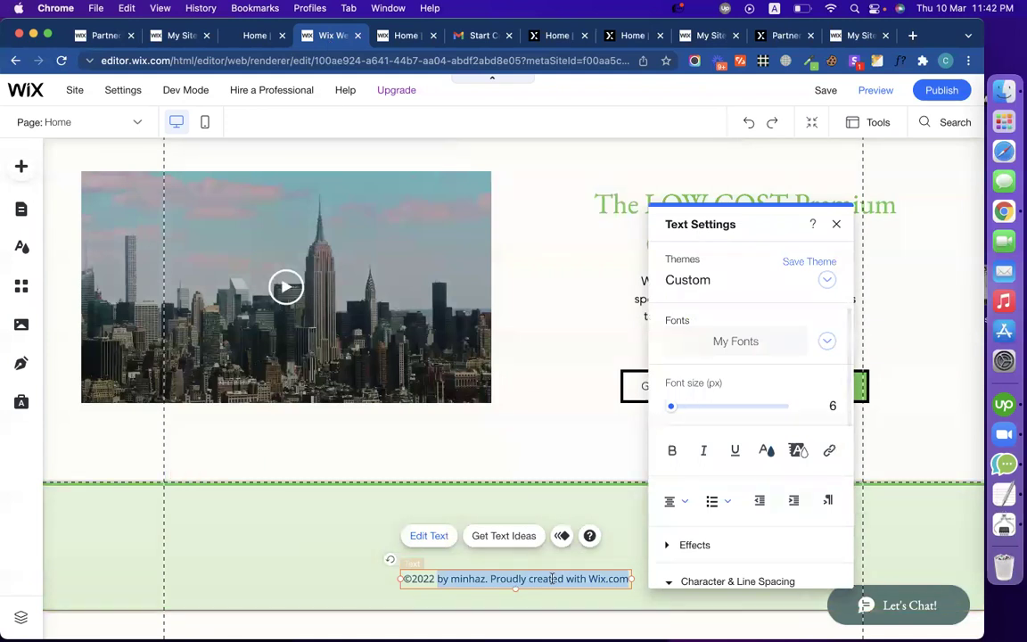
{"action": "type", "text": "Smart Post"}
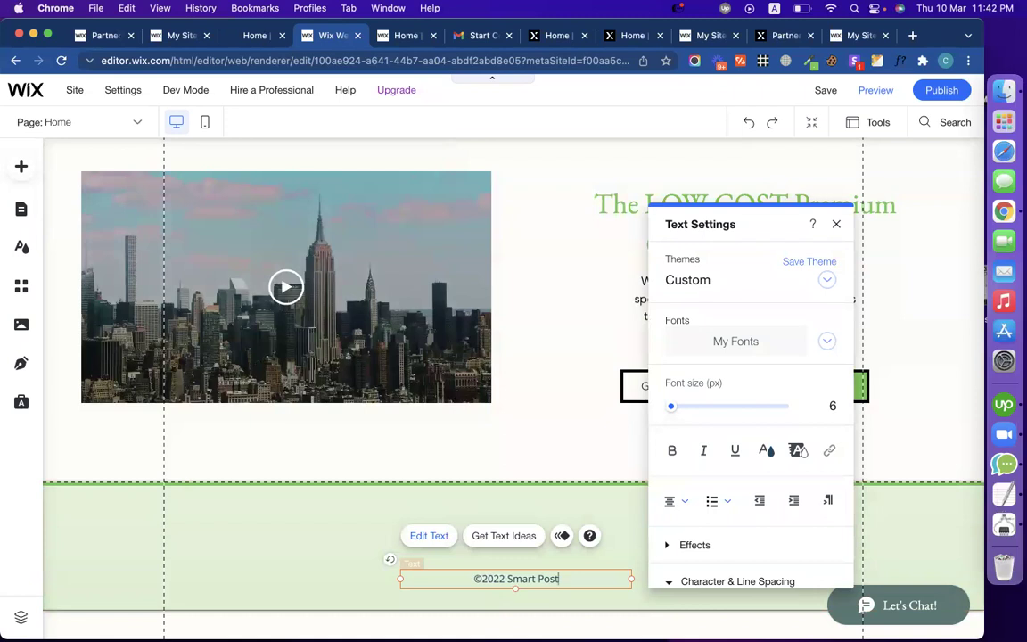
{"action": "type", "text": "."}
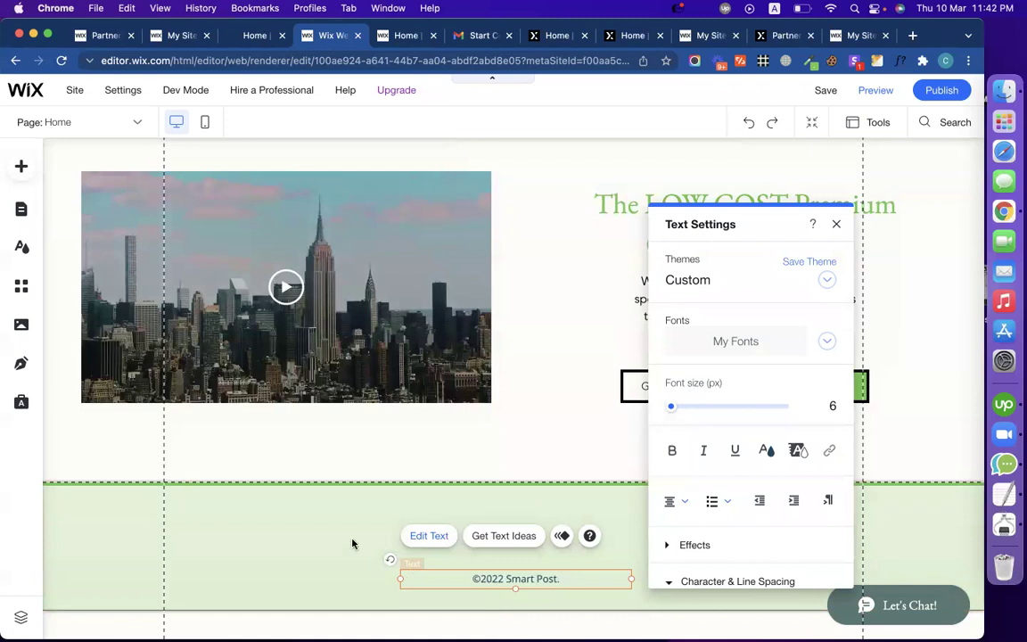
{"action": "left_click", "coordinate": [350, 541]}
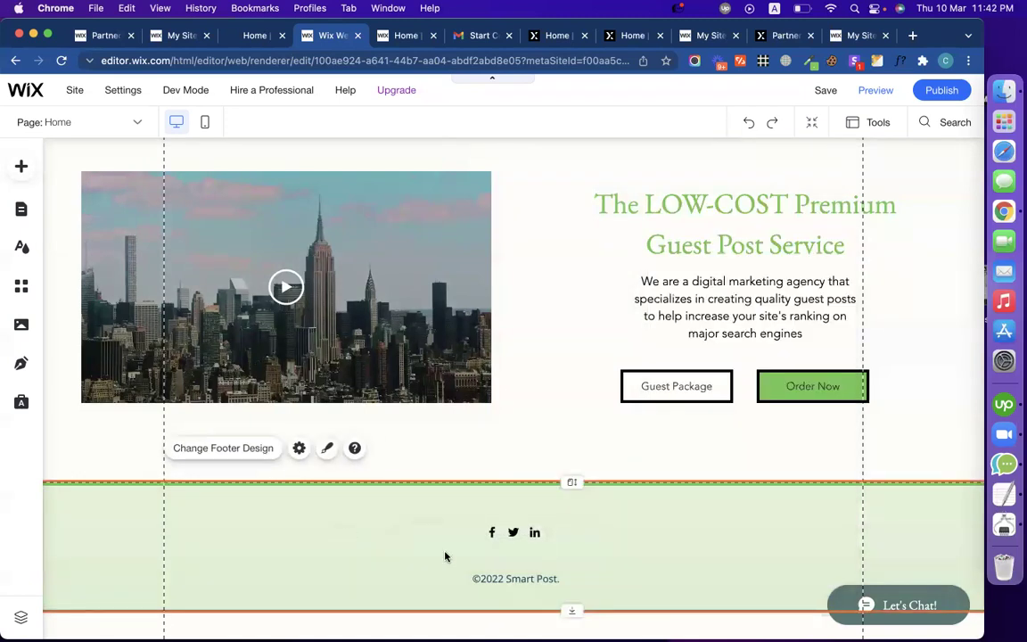
{"action": "scroll", "coordinate": [554, 477], "scroll_direction": "up", "scroll_amount": 2}
{"action": "scroll", "coordinate": [554, 477], "scroll_direction": "down", "scroll_amount": 2}
{"action": "scroll", "coordinate": [555, 476], "scroll_direction": "up", "scroll_amount": 2}
{"action": "scroll", "coordinate": [554, 477], "scroll_direction": "down", "scroll_amount": 2}
{"action": "scroll", "coordinate": [481, 374], "scroll_direction": "up", "scroll_amount": 2}
{"action": "left_click", "coordinate": [253, 36]}
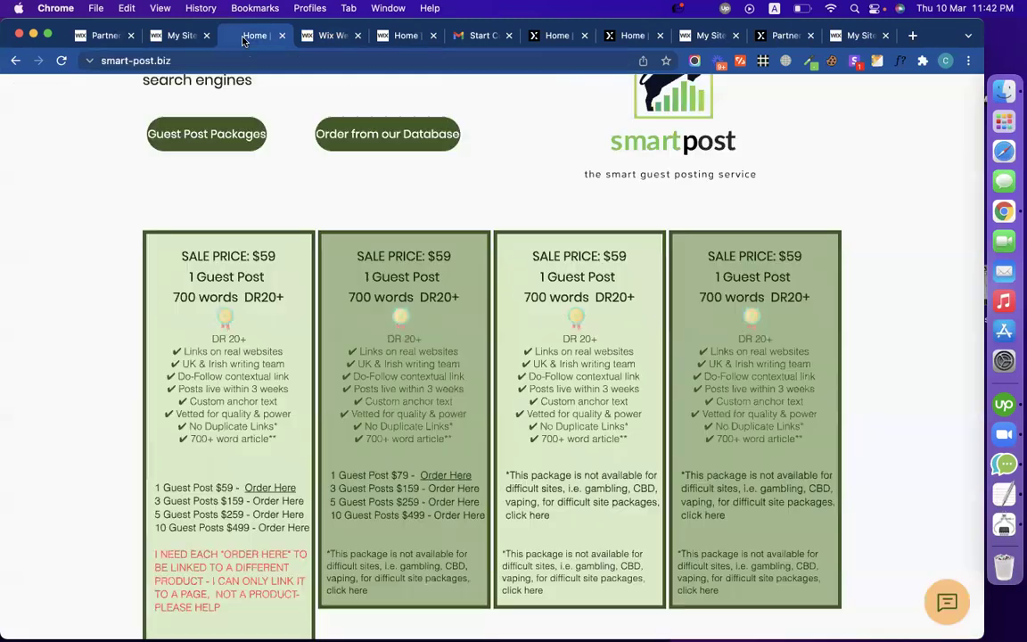
{"action": "left_click", "coordinate": [326, 36]}
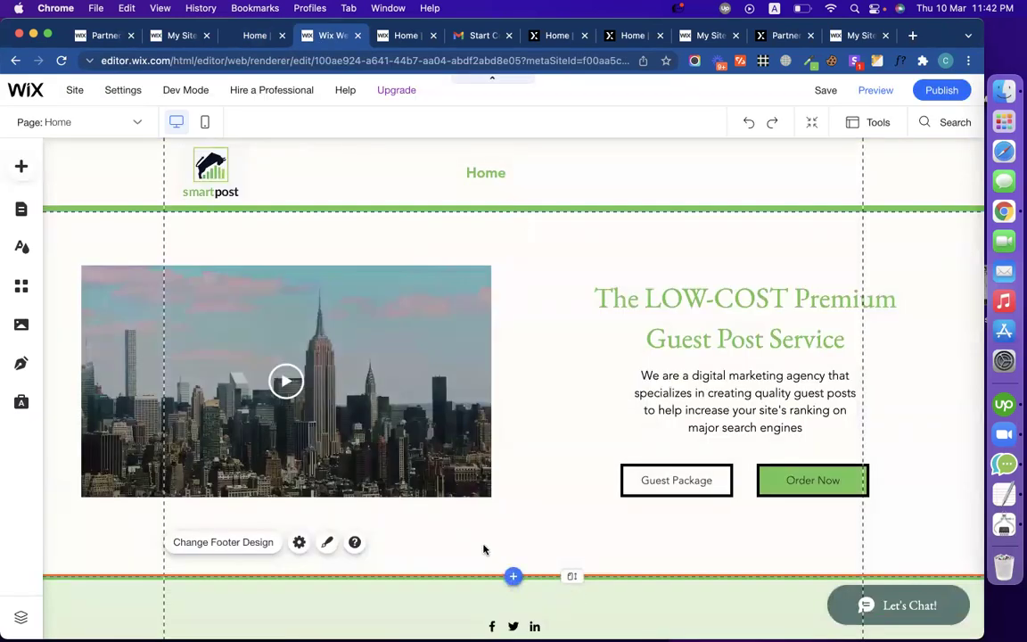
{"action": "scroll", "coordinate": [483, 548], "scroll_direction": "down", "scroll_amount": 2}
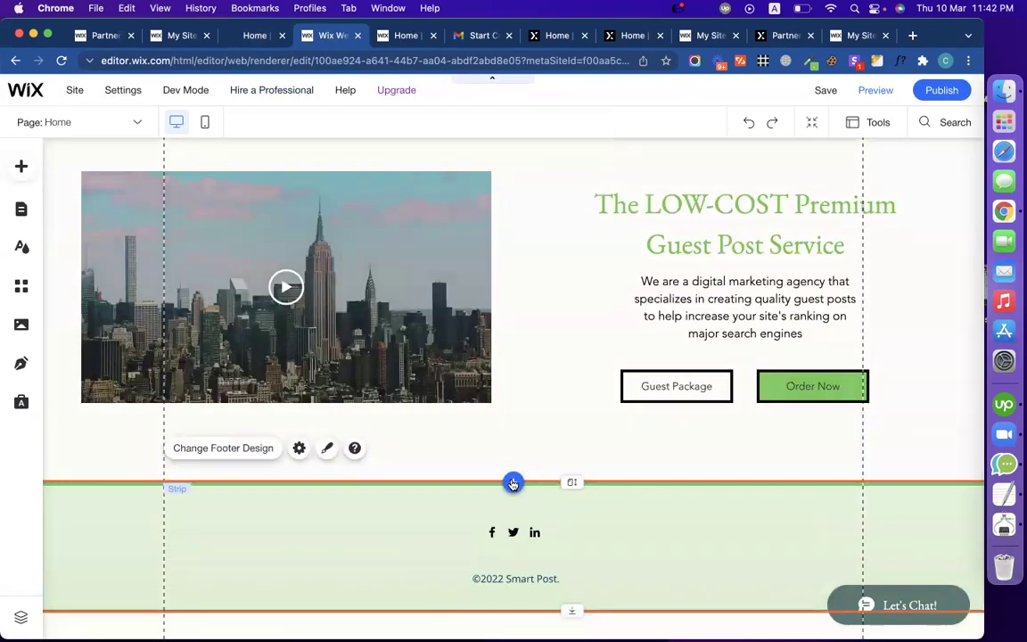
Step: Browse the Contact, Welcome, Testimonials and Team strip designs, then view the live pricing packages
{"action": "left_click", "coordinate": [512, 482]}
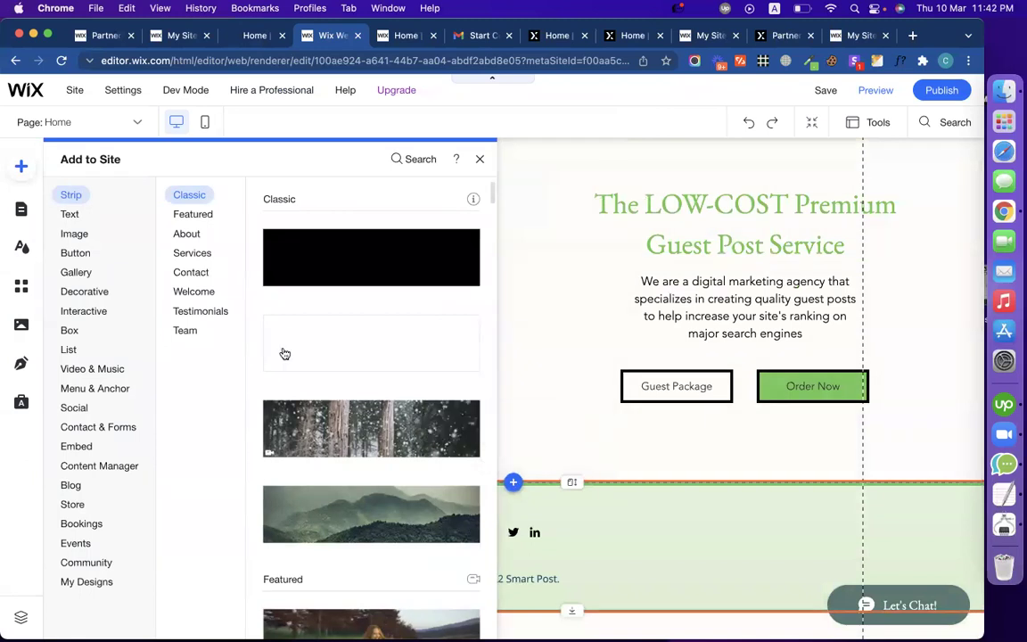
{"action": "scroll", "coordinate": [378, 402], "scroll_direction": "down", "scroll_amount": 8}
{"action": "scroll", "coordinate": [378, 402], "scroll_direction": "down", "scroll_amount": 10}
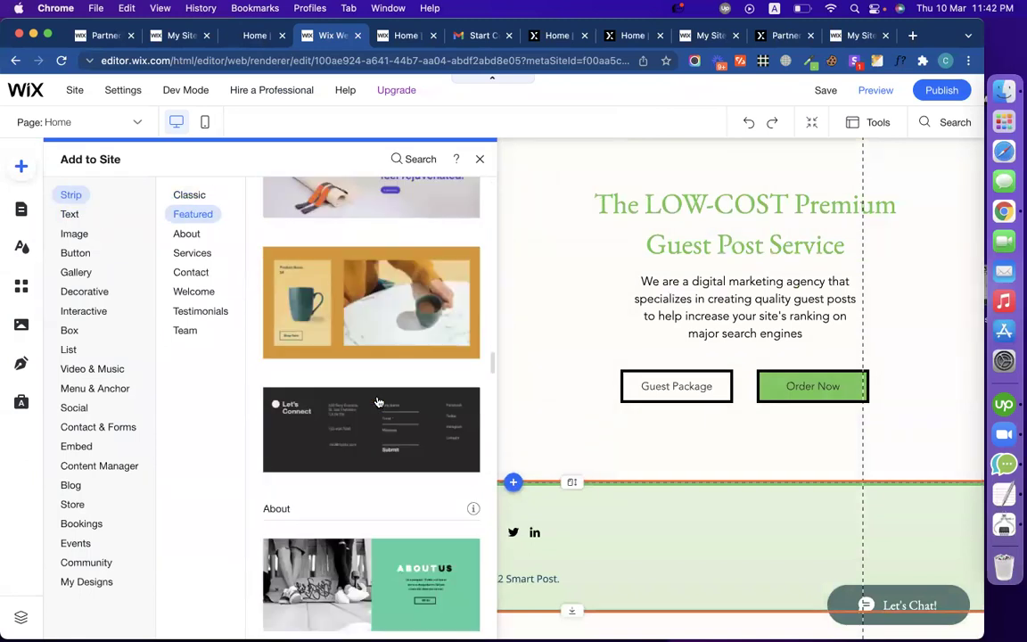
{"action": "scroll", "coordinate": [378, 402], "scroll_direction": "down", "scroll_amount": 12}
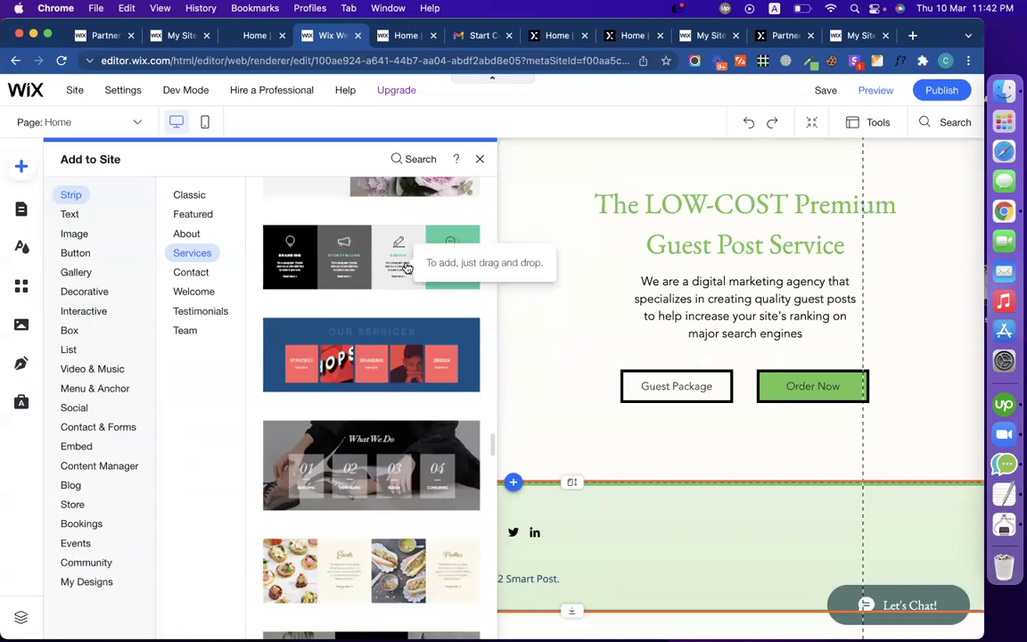
{"action": "scroll", "coordinate": [406, 268], "scroll_direction": "down", "scroll_amount": 6}
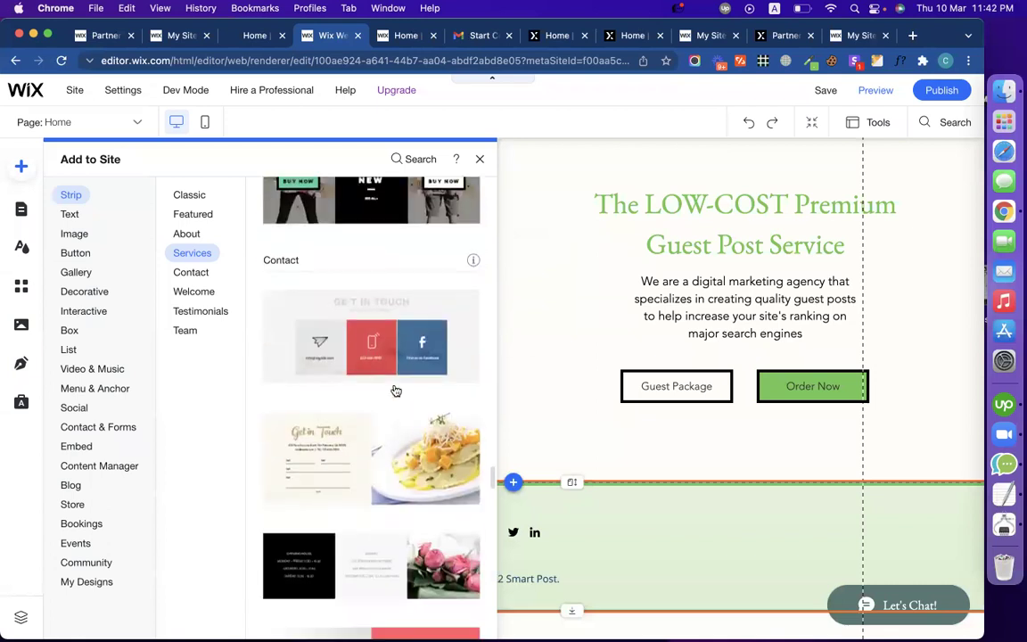
{"action": "scroll", "coordinate": [395, 390], "scroll_direction": "down", "scroll_amount": 10}
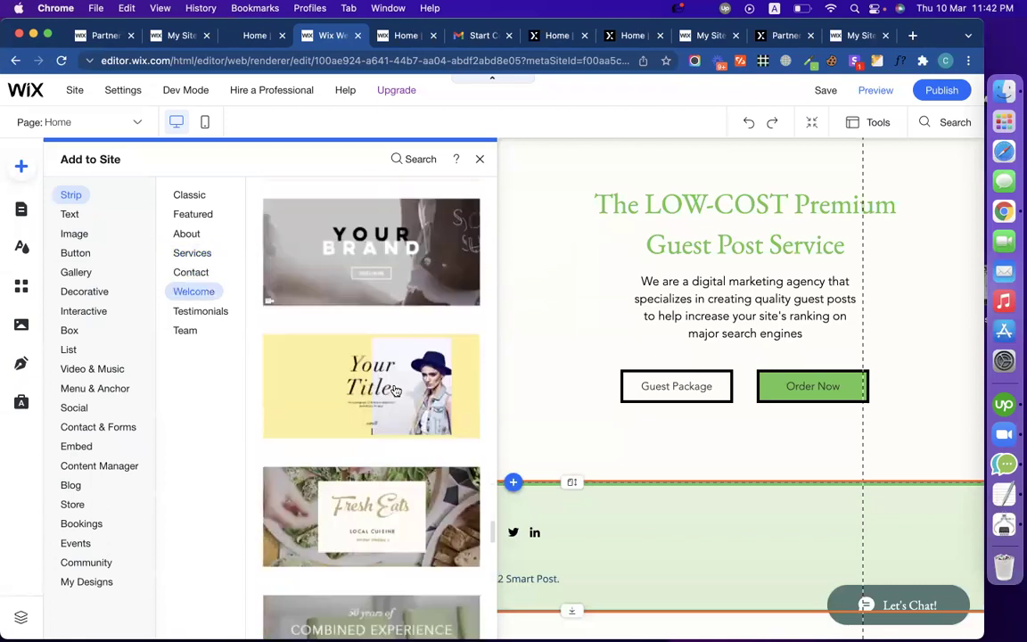
{"action": "scroll", "coordinate": [396, 391], "scroll_direction": "up", "scroll_amount": 3}
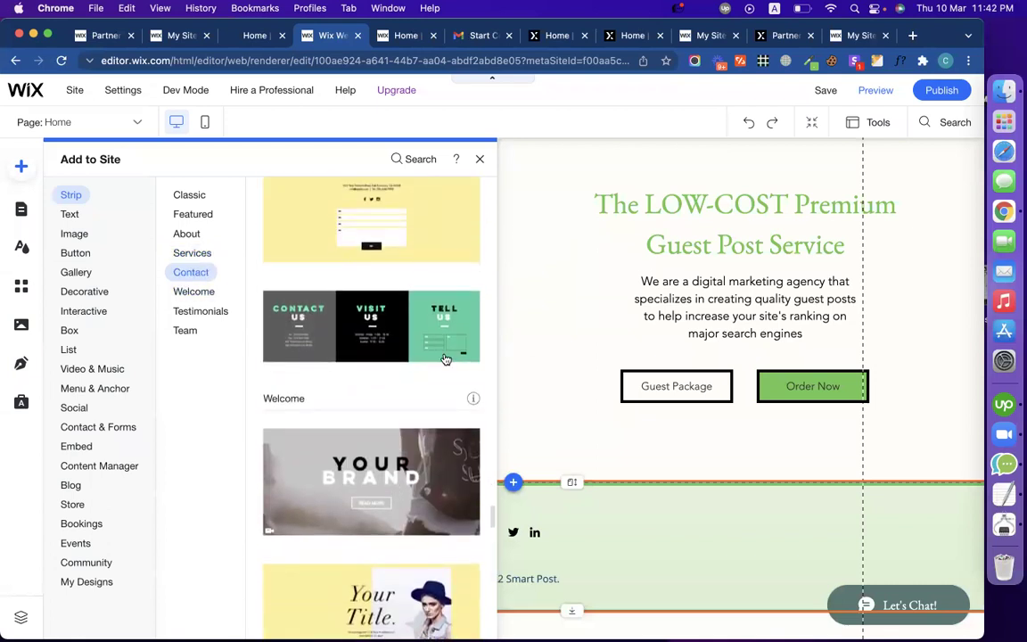
{"action": "scroll", "coordinate": [445, 358], "scroll_direction": "down", "scroll_amount": 10}
{"action": "scroll", "coordinate": [401, 470], "scroll_direction": "down", "scroll_amount": 8}
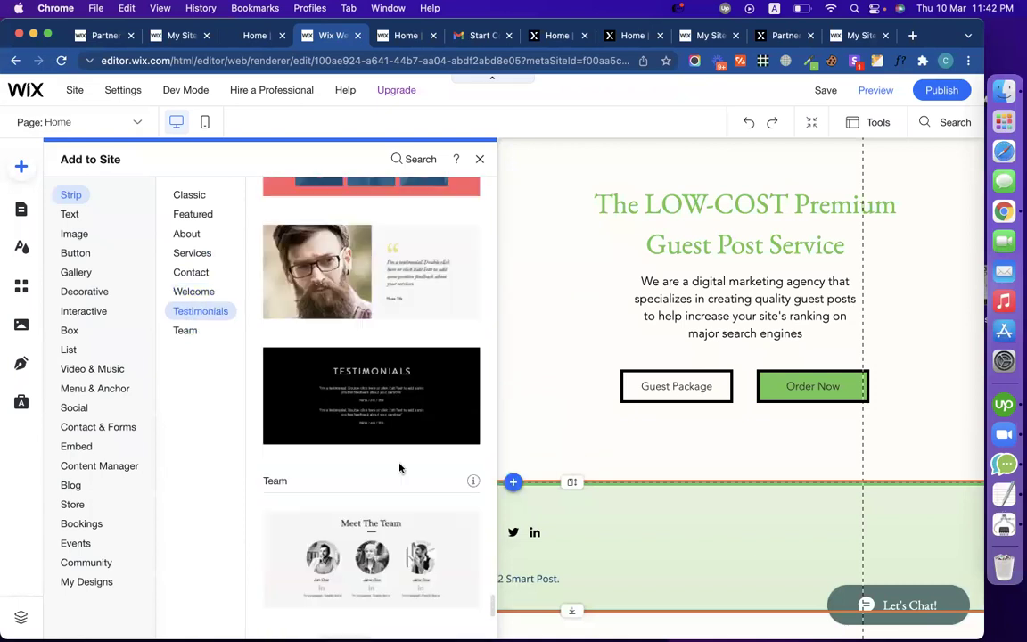
{"action": "scroll", "coordinate": [401, 470], "scroll_direction": "up", "scroll_amount": 5}
{"action": "scroll", "coordinate": [401, 469], "scroll_direction": "down", "scroll_amount": 1}
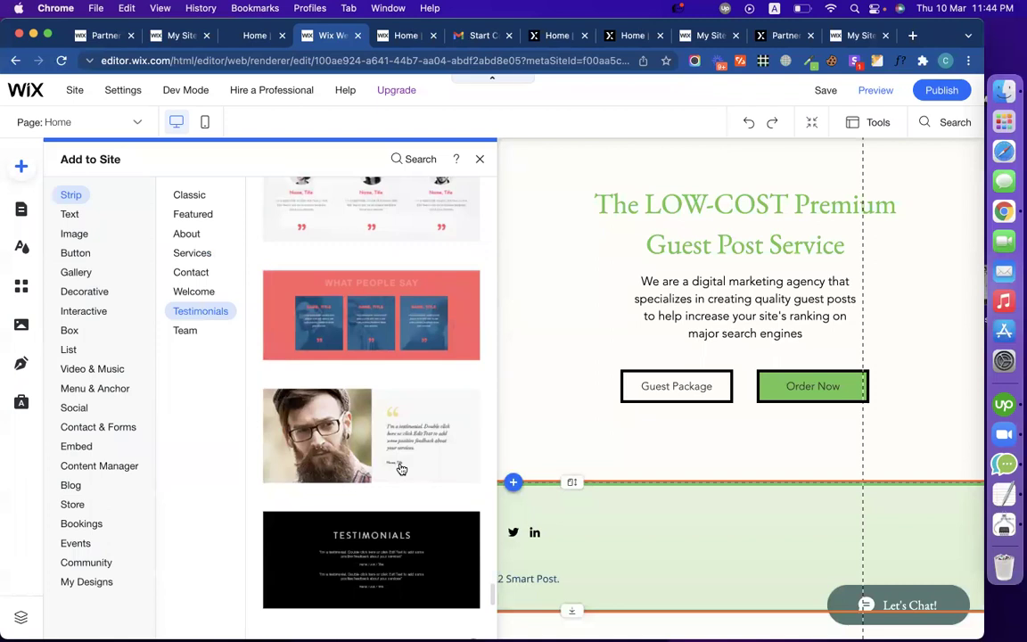
{"action": "scroll", "coordinate": [401, 470], "scroll_direction": "down", "scroll_amount": 10}
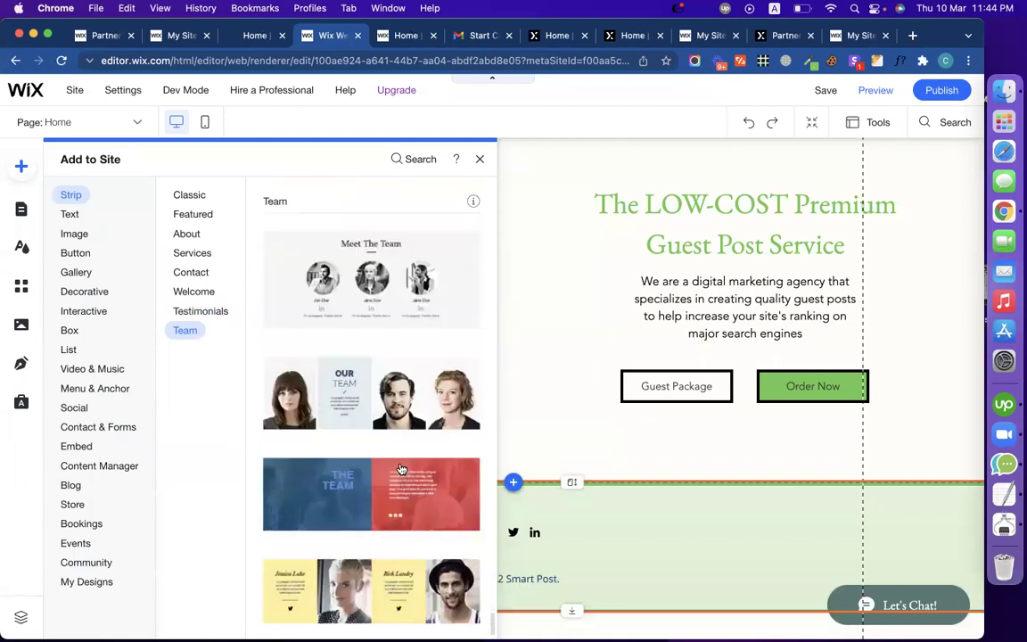
{"action": "scroll", "coordinate": [360, 421], "scroll_direction": "up", "scroll_amount": 3}
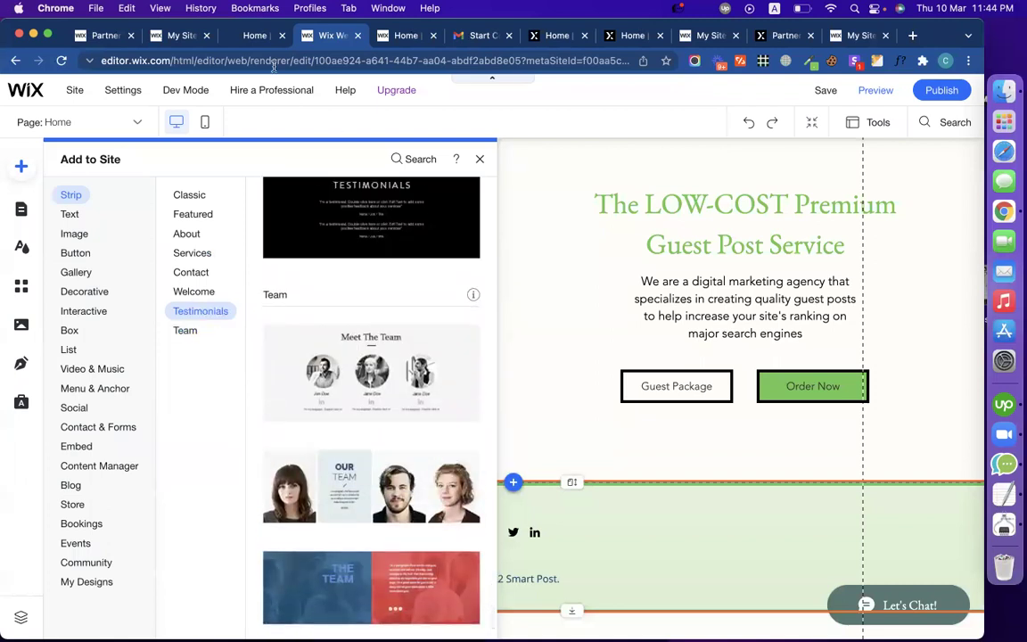
{"action": "left_click", "coordinate": [257, 41]}
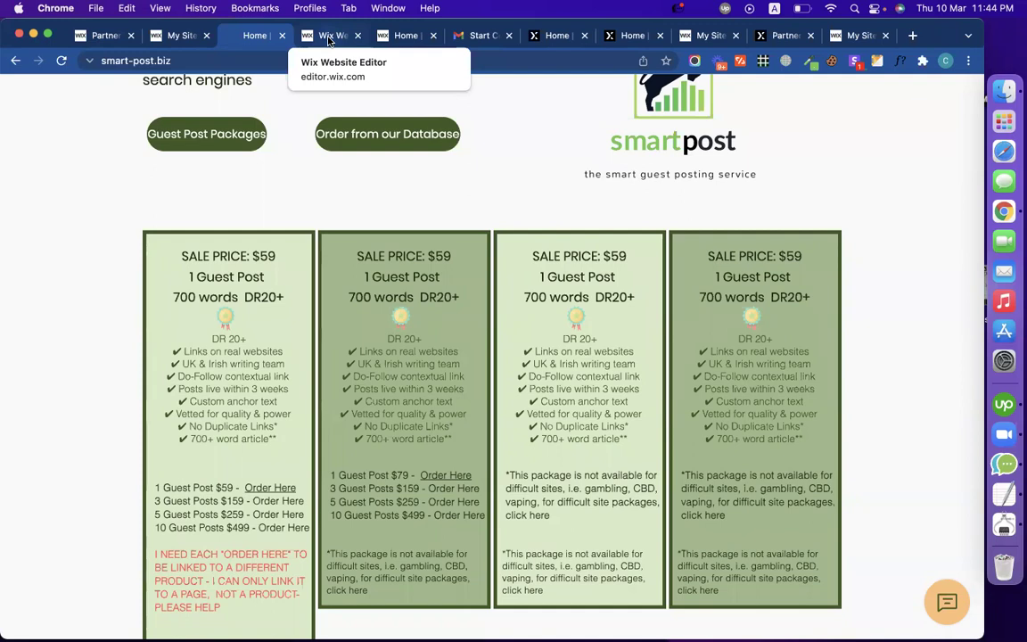
Step: Back in the editor, scroll the Add to Site list up and show the Events category
{"action": "left_click", "coordinate": [329, 37]}
{"action": "scroll", "coordinate": [385, 382], "scroll_direction": "down", "scroll_amount": 3}
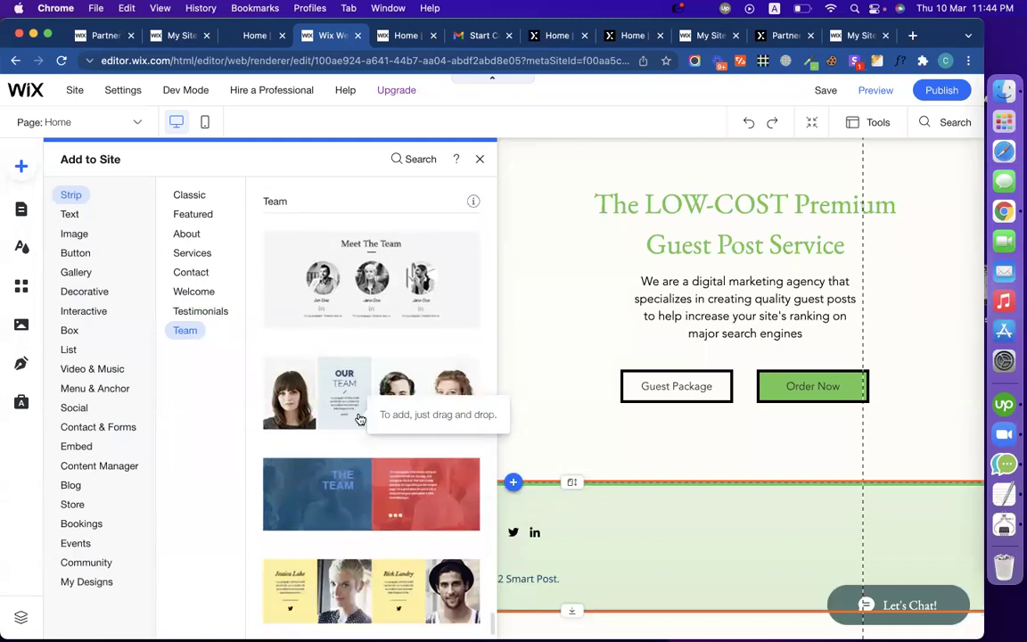
{"action": "scroll", "coordinate": [359, 418], "scroll_direction": "up", "scroll_amount": 1}
{"action": "scroll", "coordinate": [360, 418], "scroll_direction": "up", "scroll_amount": 5}
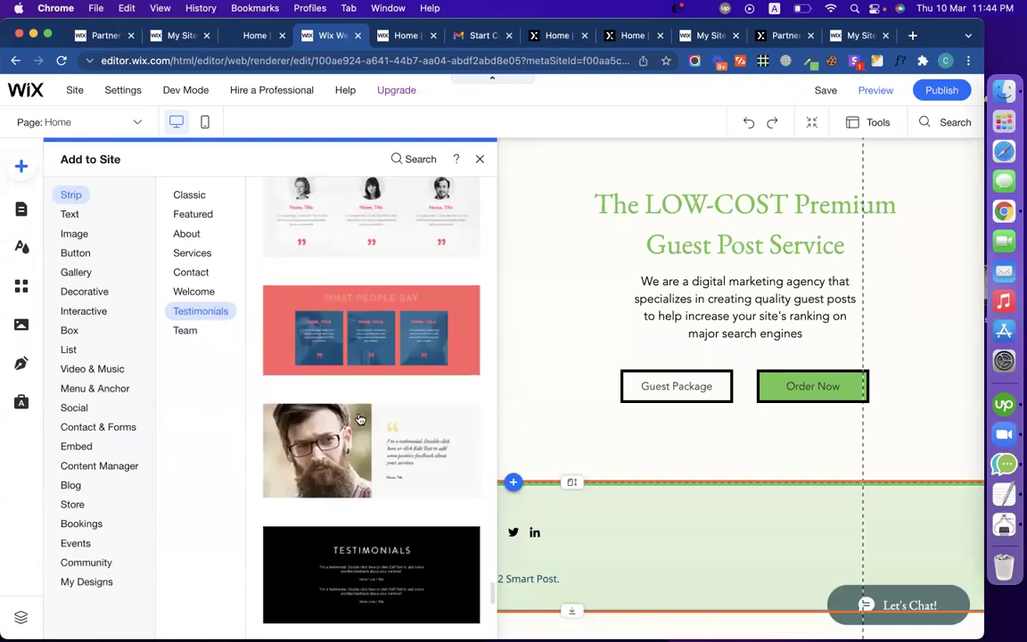
{"action": "scroll", "coordinate": [359, 418], "scroll_direction": "up", "scroll_amount": 8}
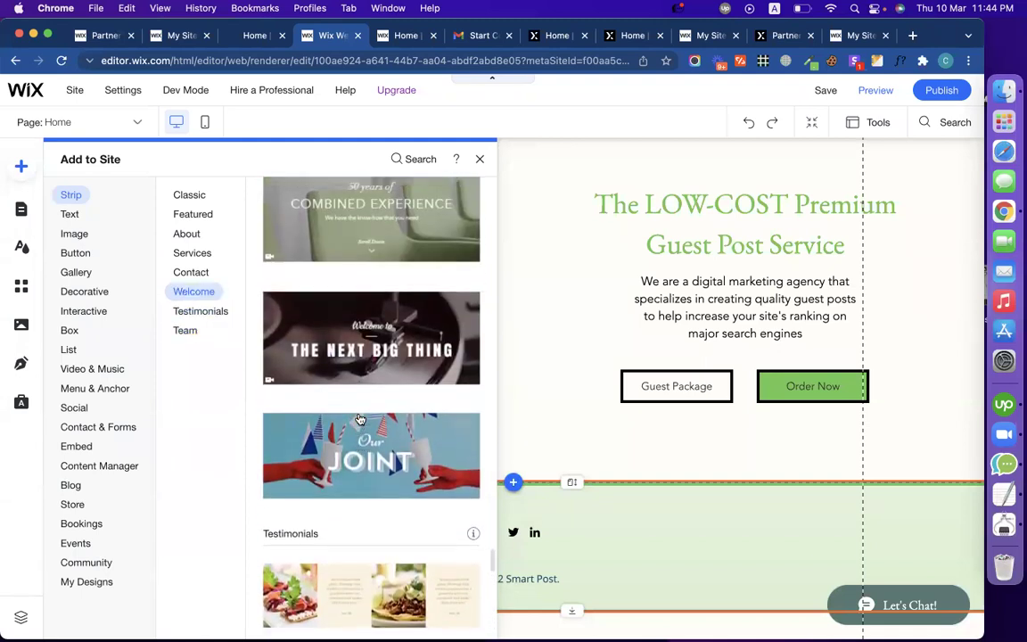
{"action": "scroll", "coordinate": [359, 418], "scroll_direction": "up", "scroll_amount": 10}
{"action": "scroll", "coordinate": [359, 418], "scroll_direction": "up", "scroll_amount": 10}
{"action": "scroll", "coordinate": [359, 418], "scroll_direction": "up", "scroll_amount": 10}
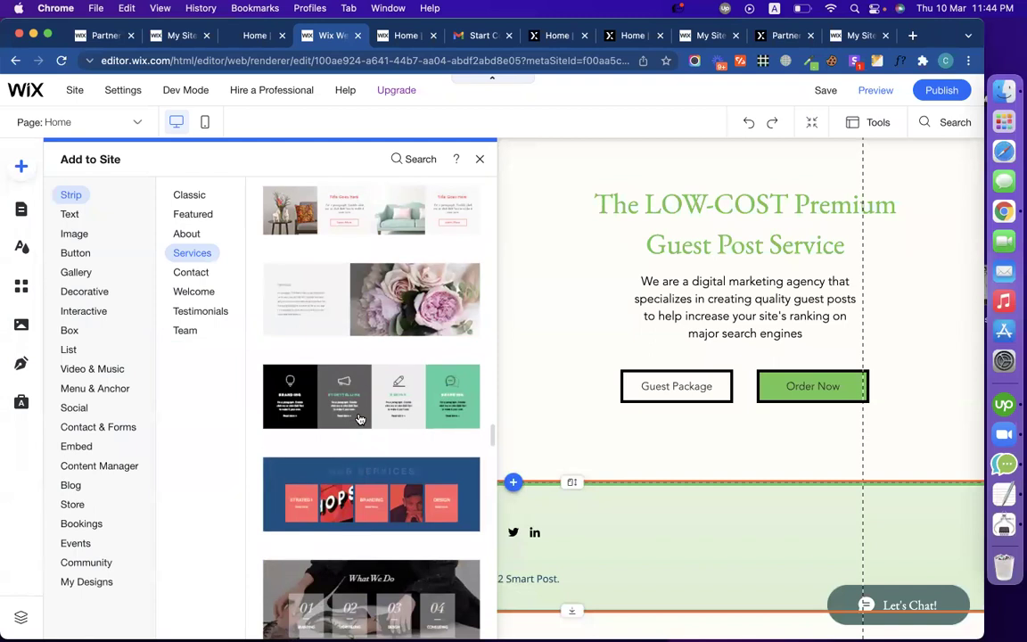
{"action": "scroll", "coordinate": [359, 418], "scroll_direction": "up", "scroll_amount": 5}
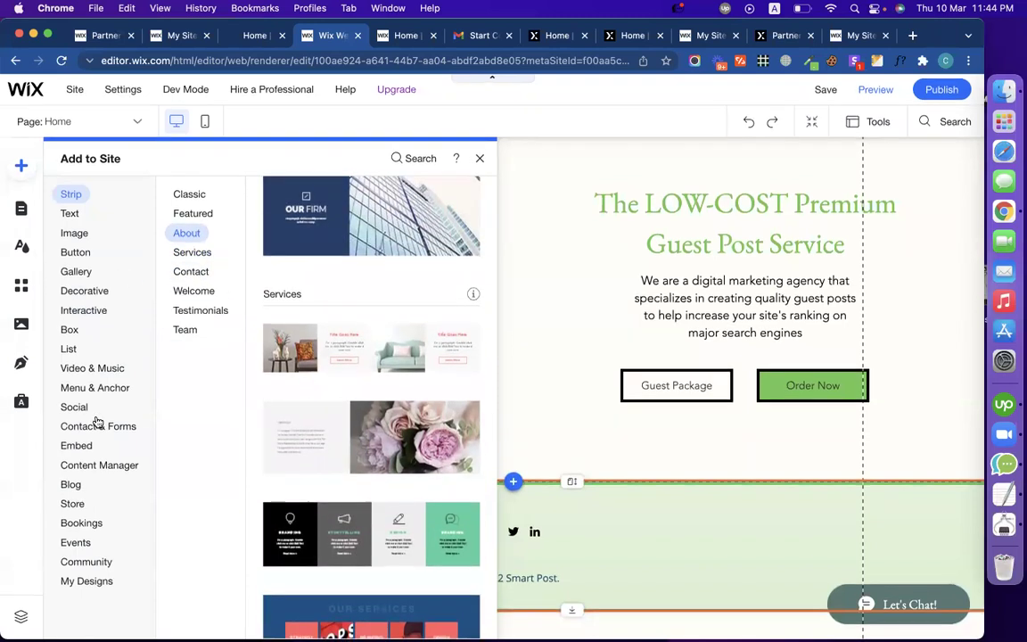
{"action": "left_click", "coordinate": [82, 542]}
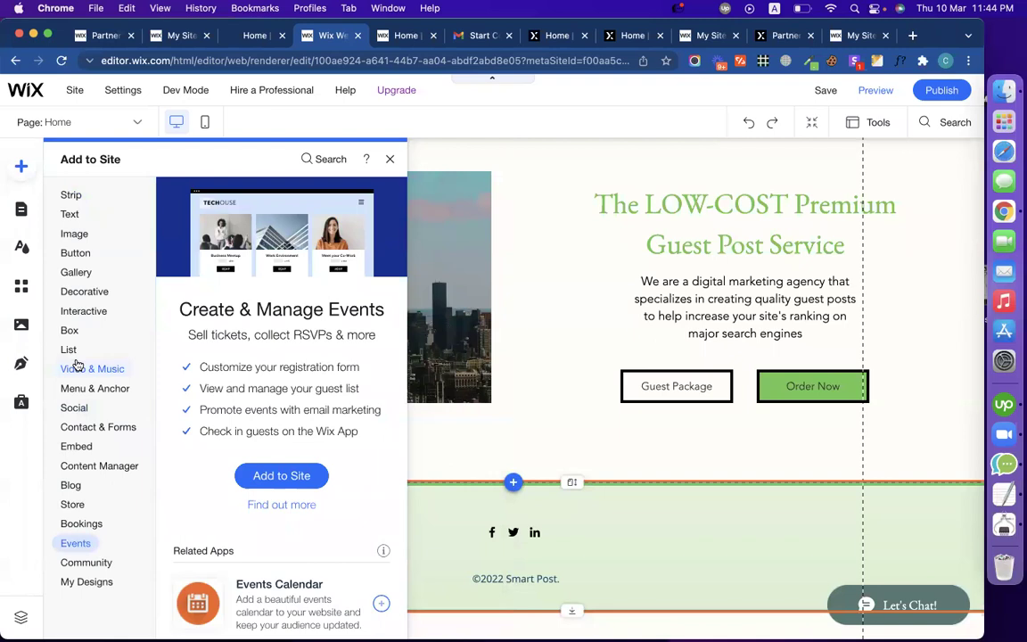
Step: Search the App Market for 'pricing' and open the Wix Pricing Plans app page
{"action": "left_click", "coordinate": [20, 293]}
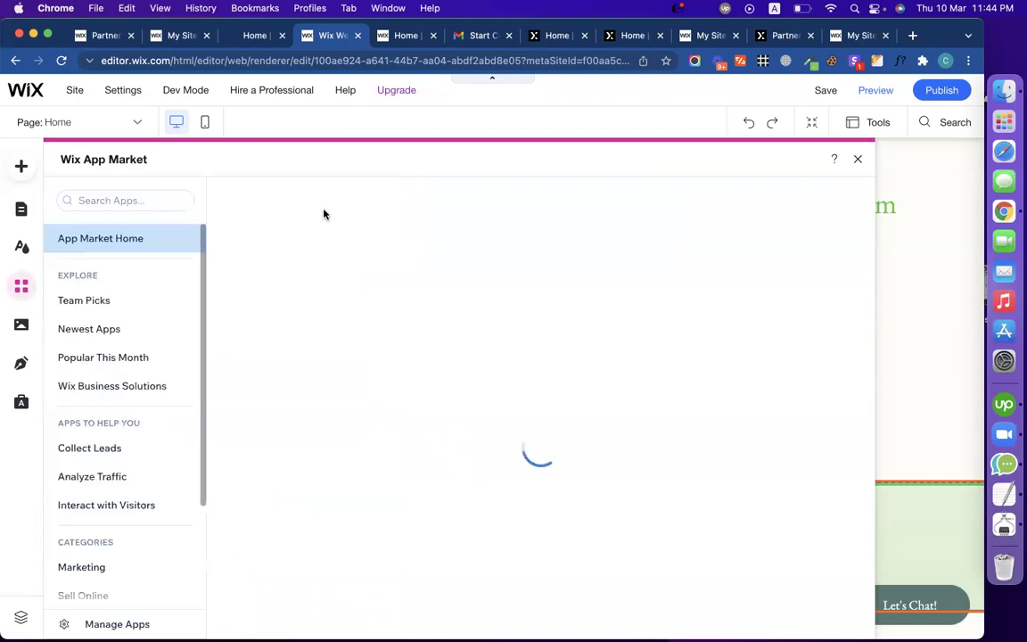
{"action": "left_click", "coordinate": [105, 201]}
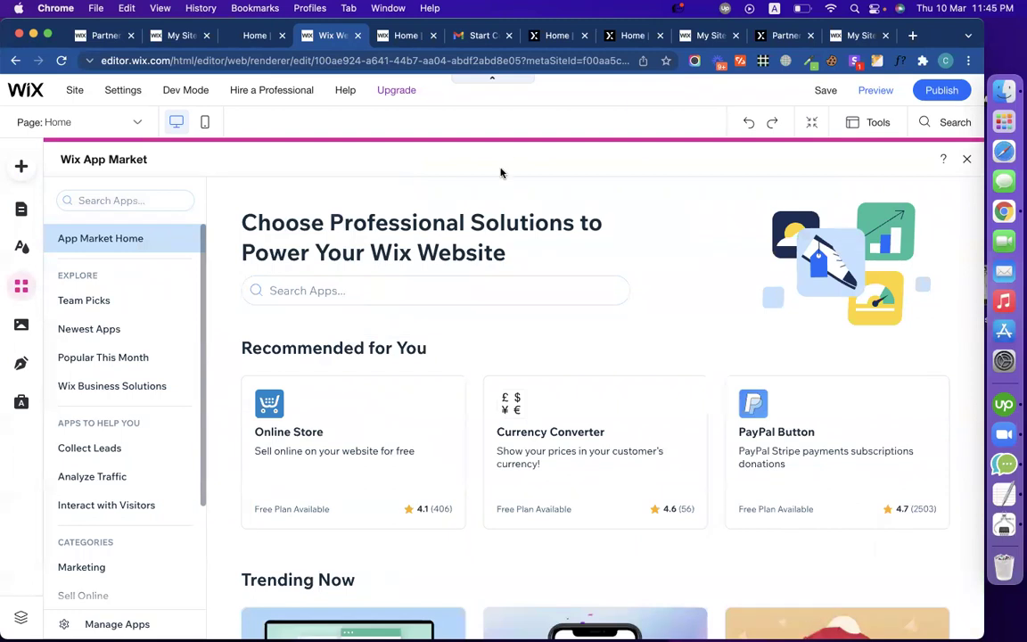
{"action": "left_click", "coordinate": [464, 286]}
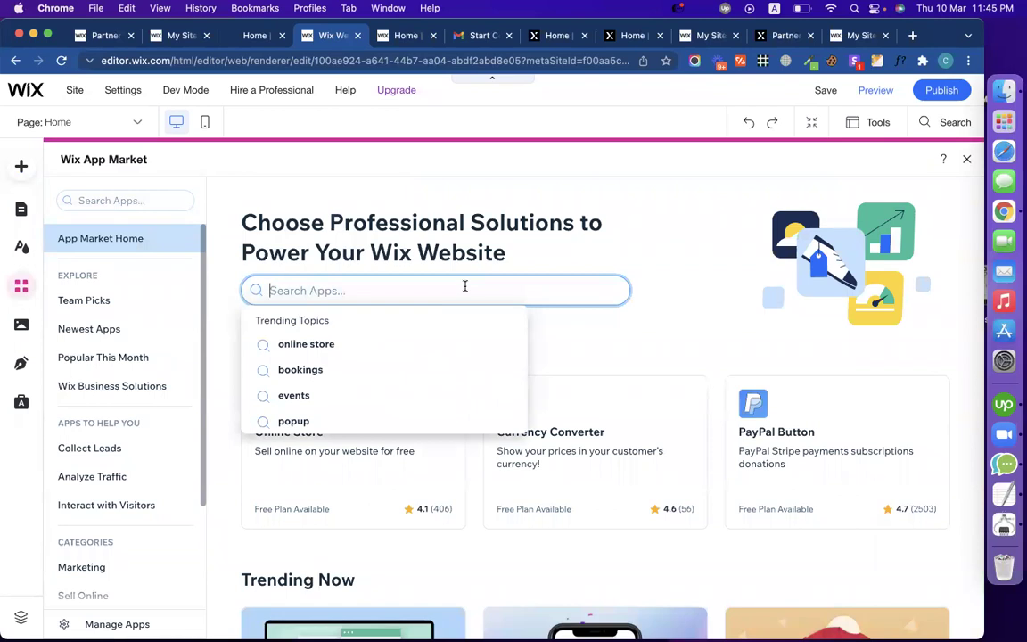
{"action": "type", "text": "prin"}
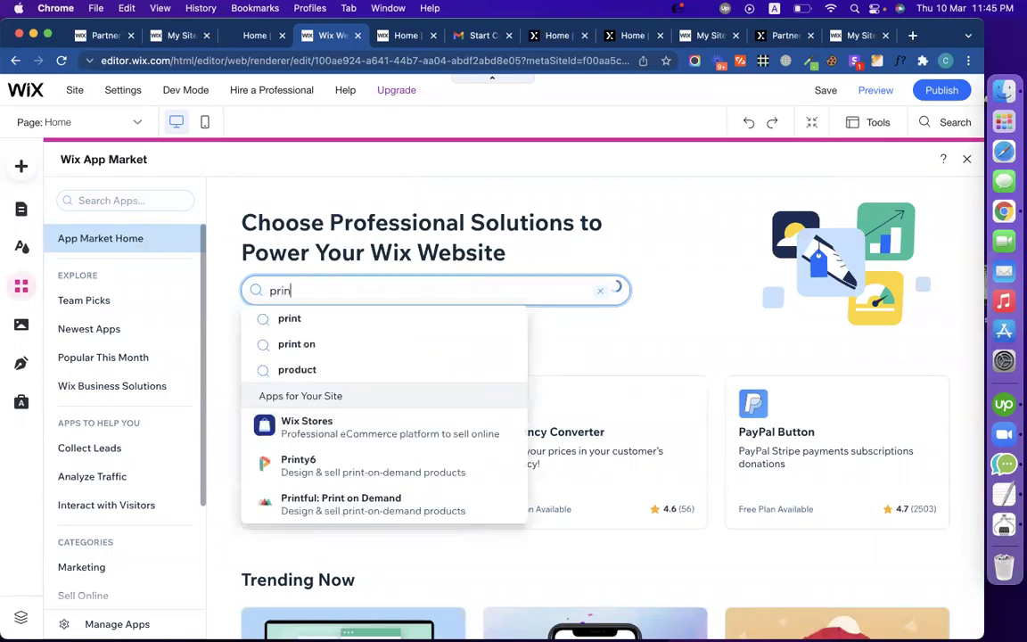
{"action": "key", "text": "BackSpace"}
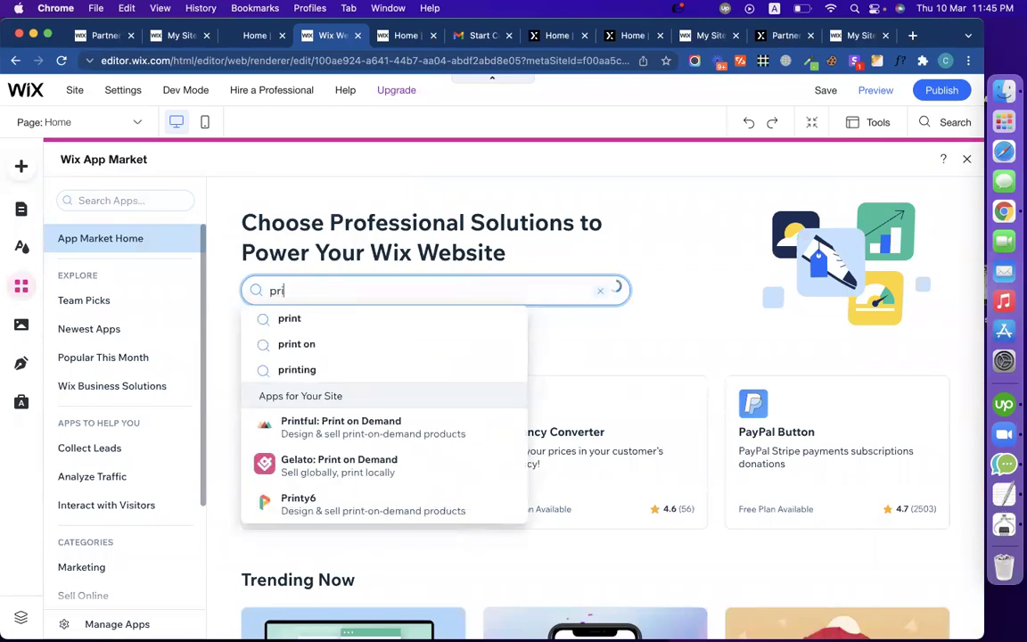
{"action": "type", "text": "cing"}
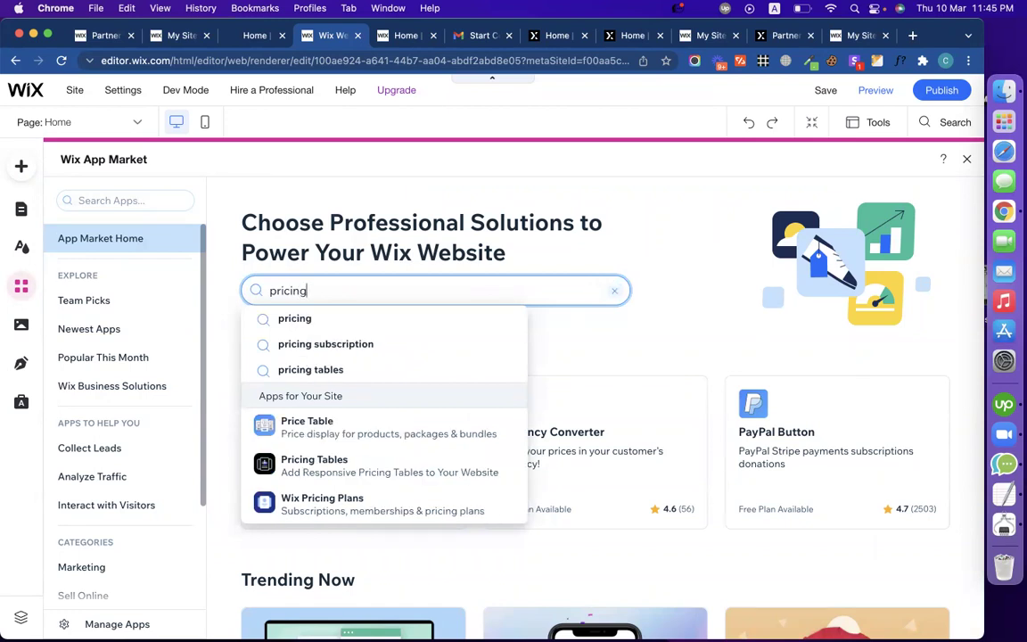
{"action": "left_click", "coordinate": [438, 505]}
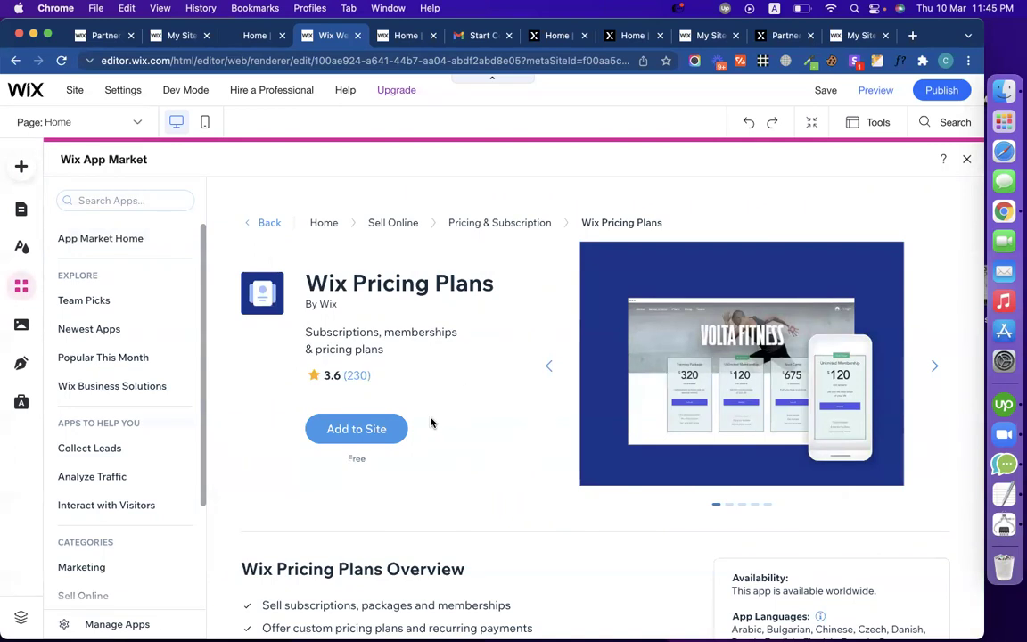
Step: Add Wix Pricing Plans to the site and save changes so installation completes
{"action": "left_click", "coordinate": [396, 429]}
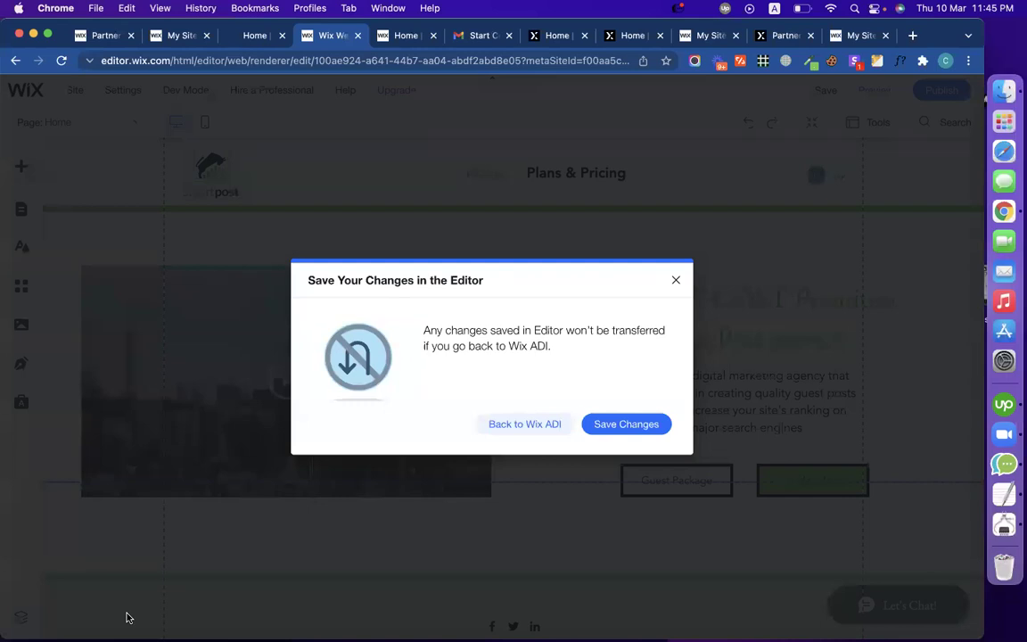
{"action": "left_click", "coordinate": [645, 423]}
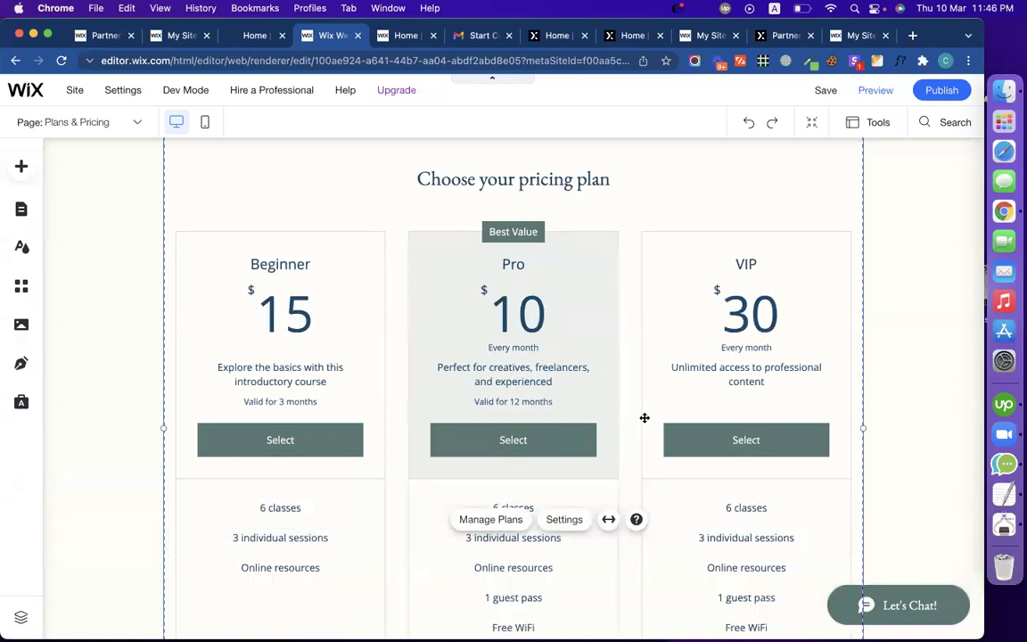
Step: Switch back to the Home page from the Site Pages list
{"action": "scroll", "coordinate": [389, 337], "scroll_direction": "up", "scroll_amount": 2}
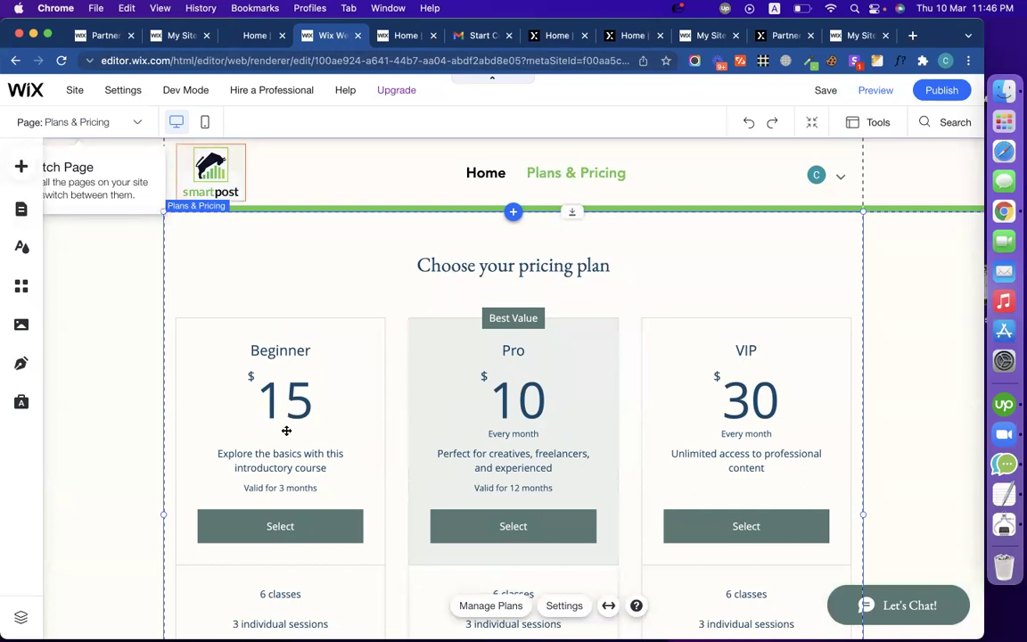
{"action": "scroll", "coordinate": [286, 430], "scroll_direction": "down", "scroll_amount": 4}
{"action": "scroll", "coordinate": [286, 430], "scroll_direction": "down", "scroll_amount": 3}
{"action": "scroll", "coordinate": [286, 431], "scroll_direction": "up", "scroll_amount": 7}
{"action": "scroll", "coordinate": [286, 431], "scroll_direction": "down", "scroll_amount": 8}
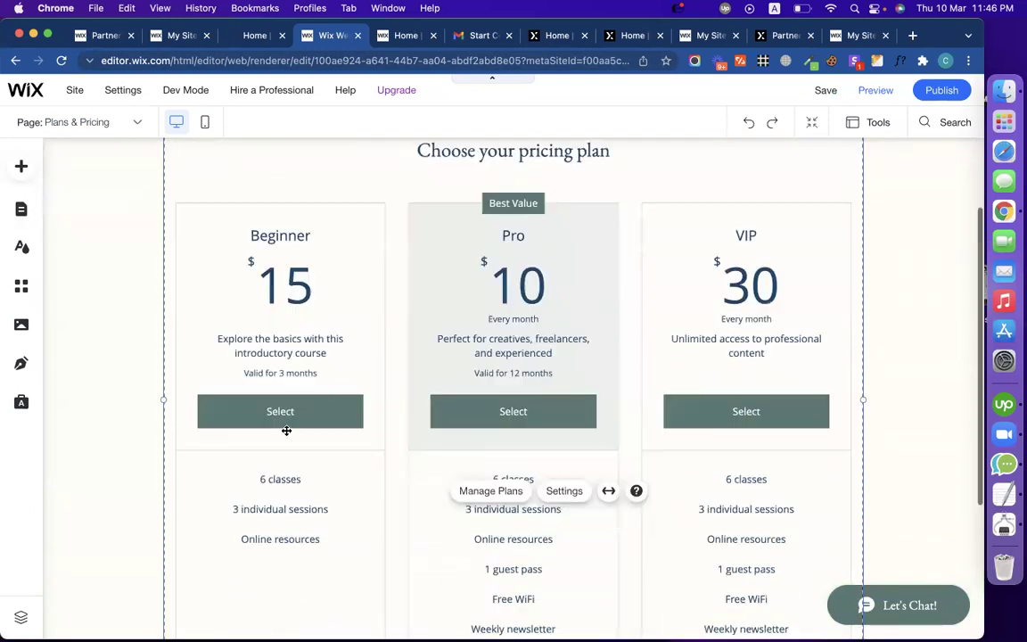
{"action": "scroll", "coordinate": [286, 431], "scroll_direction": "up", "scroll_amount": 8}
{"action": "scroll", "coordinate": [387, 378], "scroll_direction": "down", "scroll_amount": 8}
{"action": "scroll", "coordinate": [388, 378], "scroll_direction": "up", "scroll_amount": 8}
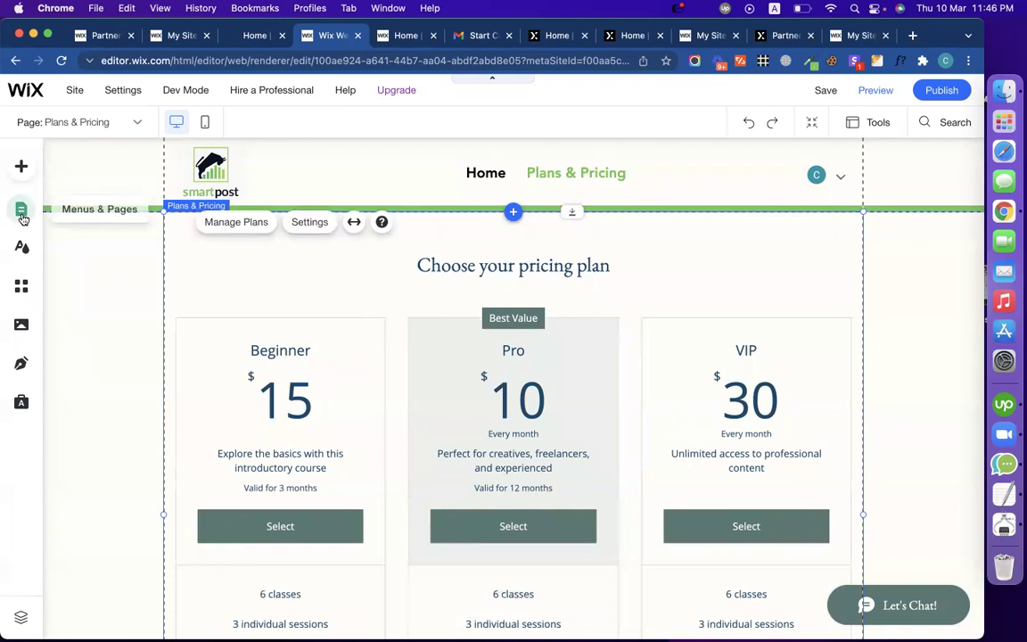
{"action": "left_click", "coordinate": [22, 213]}
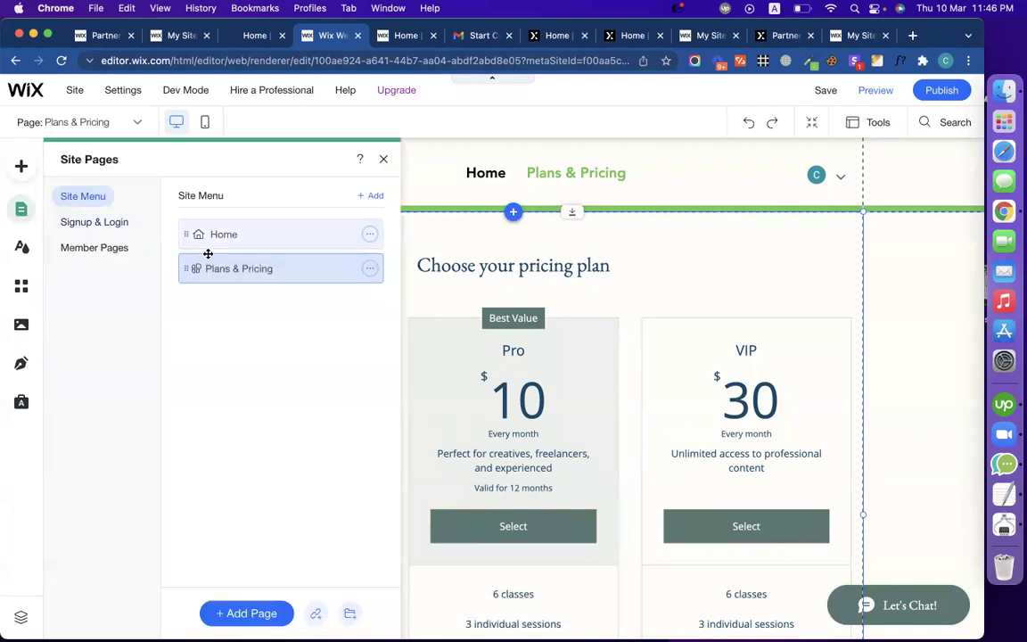
{"action": "left_click", "coordinate": [220, 235]}
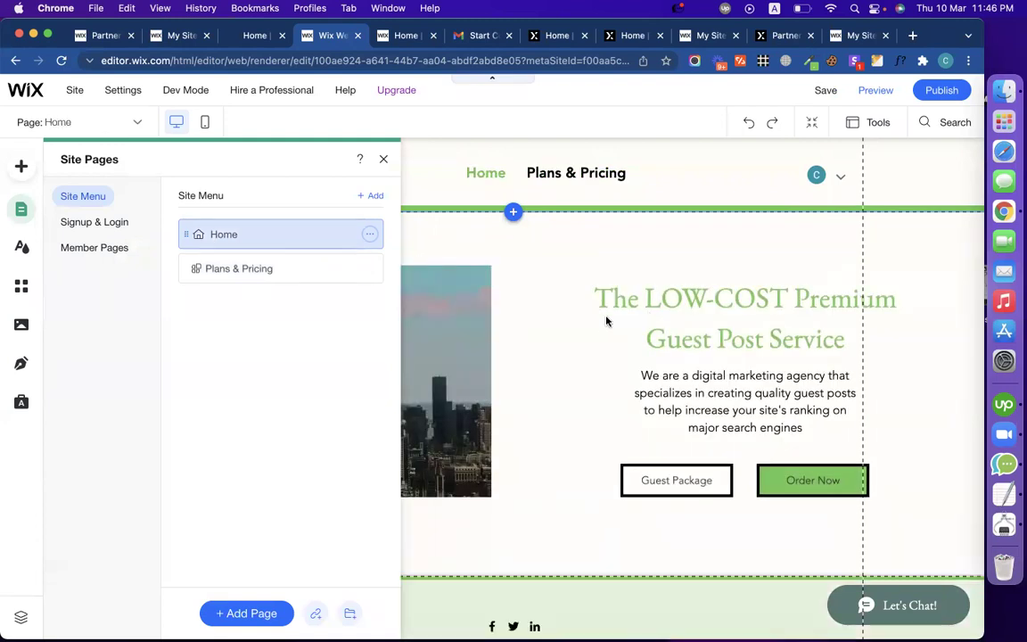
Step: Close the pages list and start adding a new strip above the footer
{"action": "left_click", "coordinate": [580, 323]}
{"action": "scroll", "coordinate": [538, 413], "scroll_direction": "down", "scroll_amount": 2}
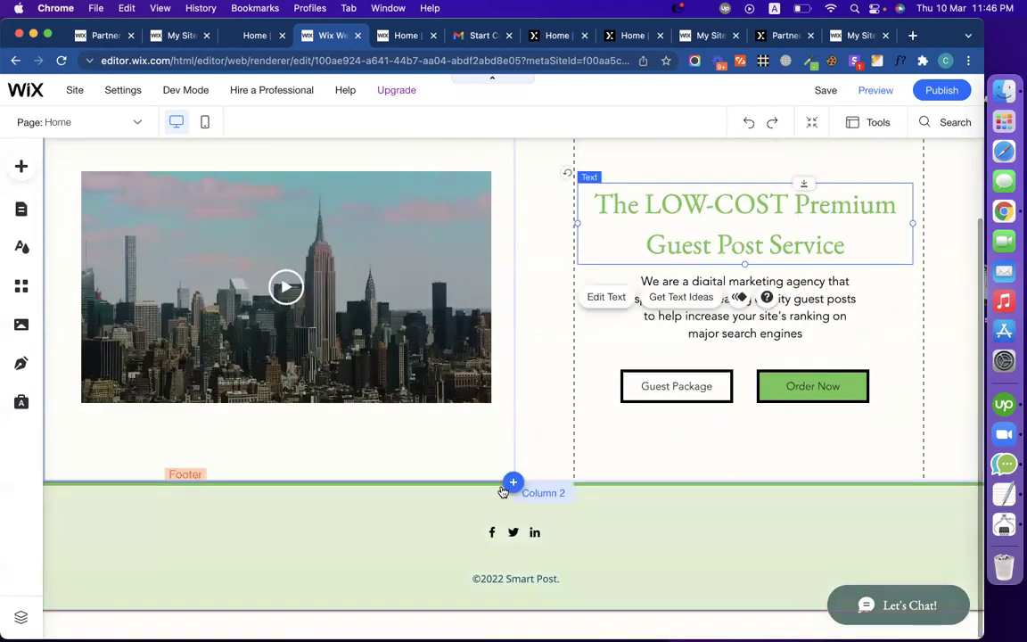
{"action": "left_click", "coordinate": [513, 483]}
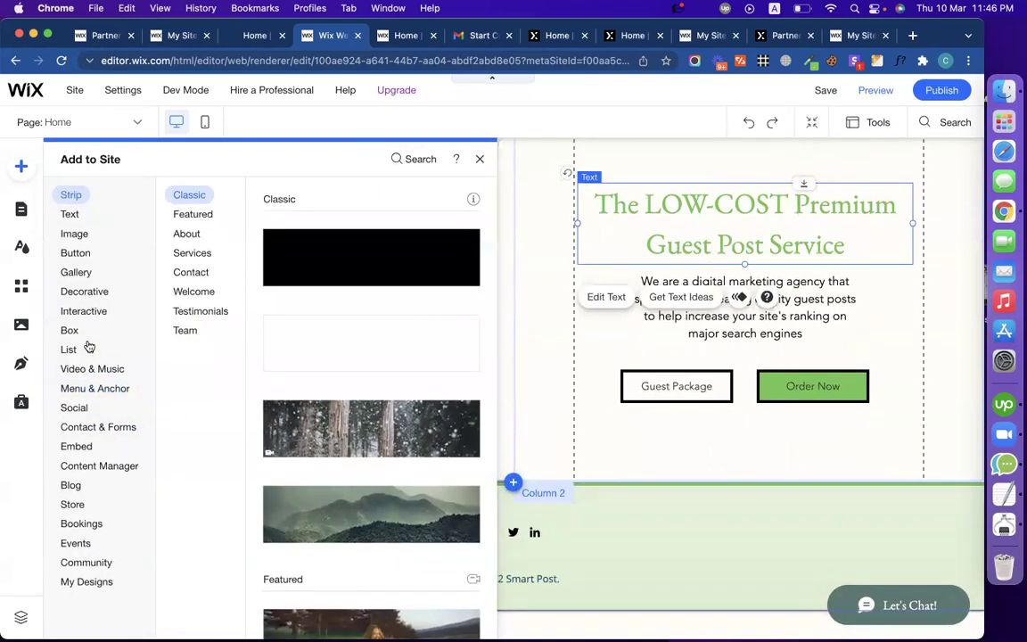
Step: Browse the Contact & Forms, Button, Box and List element categories
{"action": "left_click", "coordinate": [98, 426]}
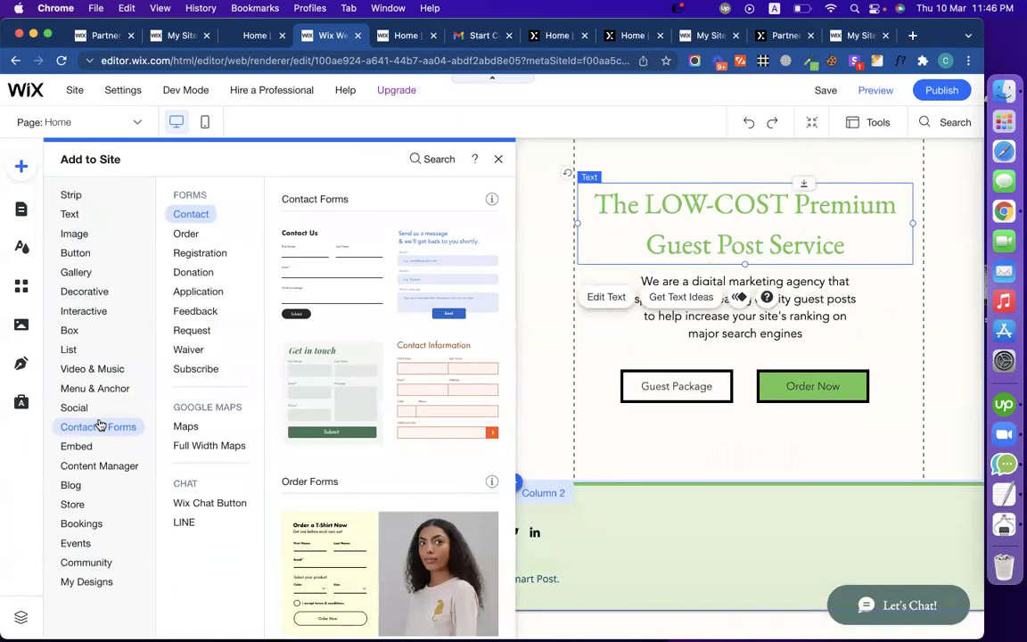
{"action": "left_click", "coordinate": [78, 254]}
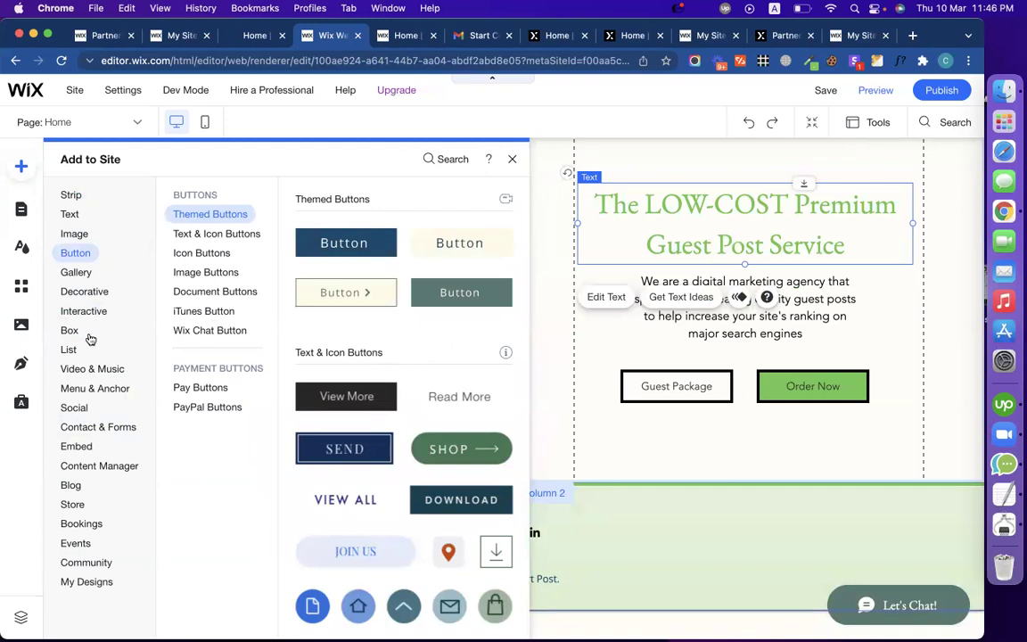
{"action": "left_click", "coordinate": [79, 335]}
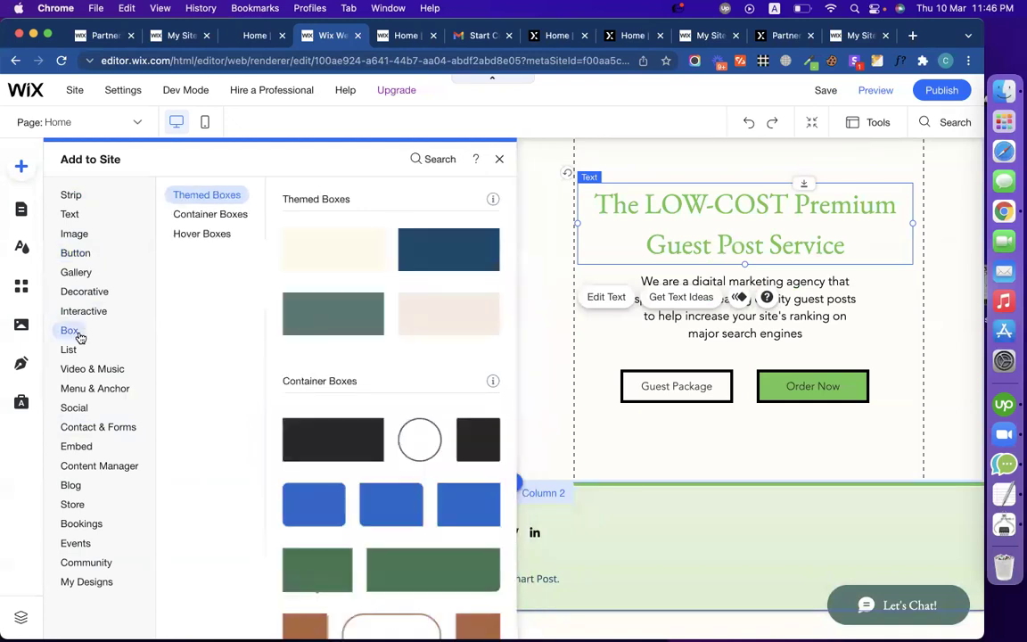
{"action": "left_click", "coordinate": [79, 350]}
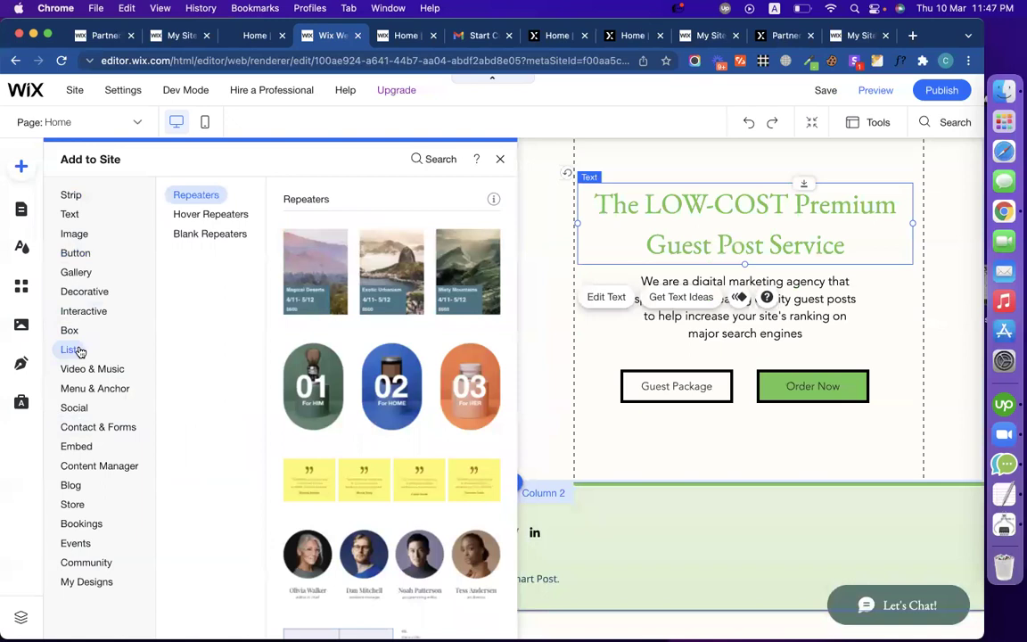
Step: Look over the remaining element categories, including Store, then save the site
{"action": "scroll", "coordinate": [385, 486], "scroll_direction": "down", "scroll_amount": 10}
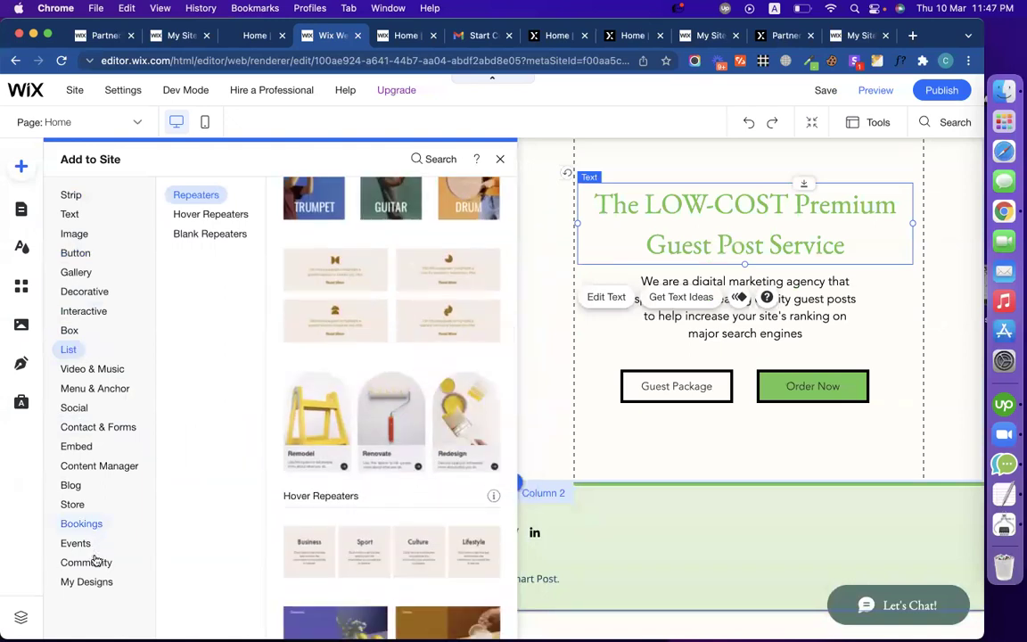
{"action": "mouse_move", "coordinate": [71, 501]}
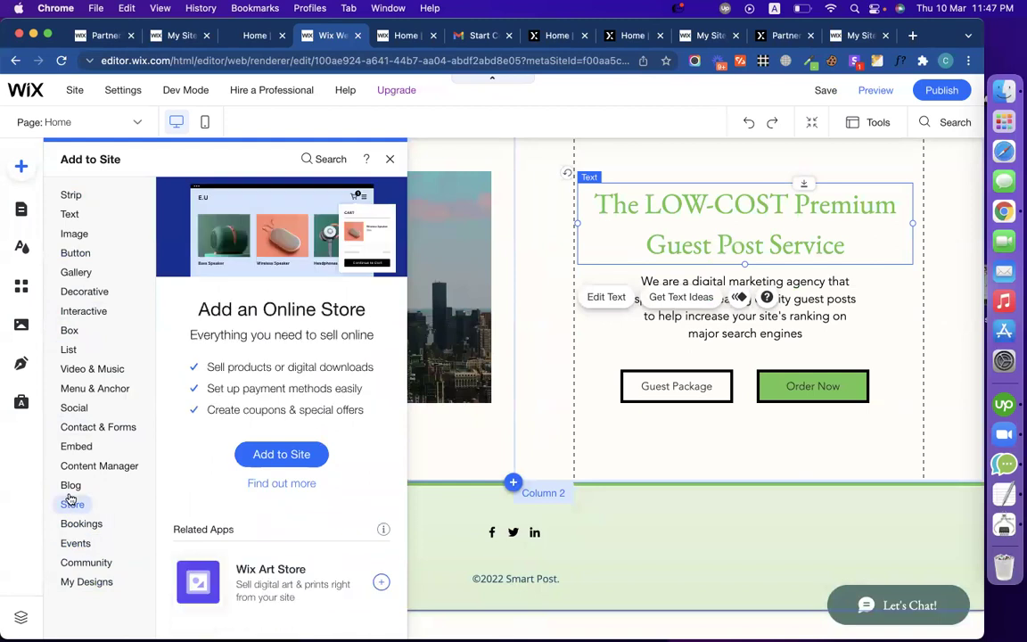
{"action": "mouse_move", "coordinate": [113, 436]}
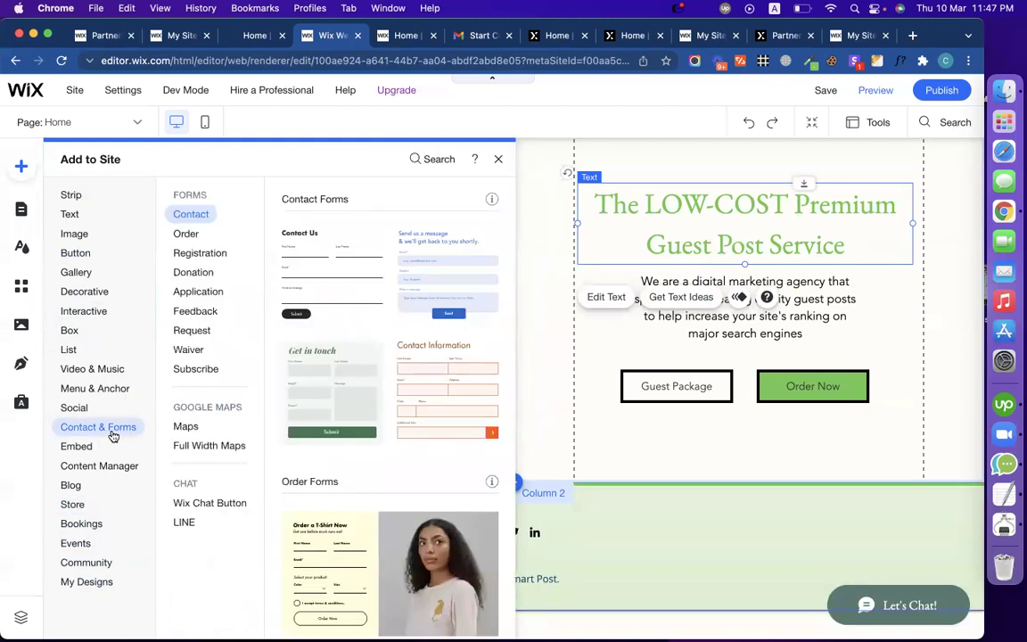
{"action": "mouse_move", "coordinate": [96, 393]}
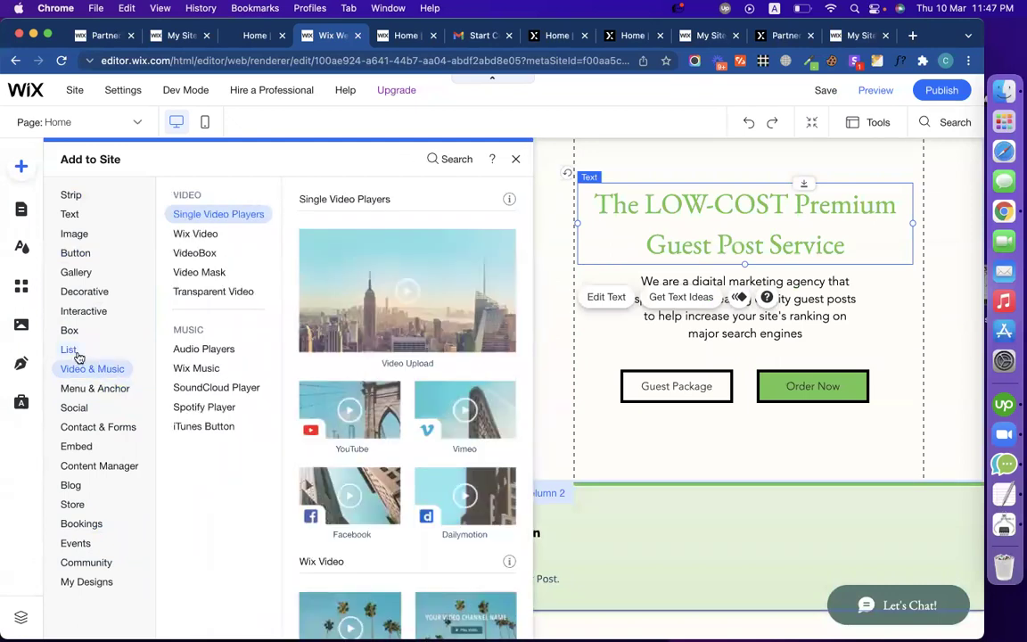
{"action": "mouse_move", "coordinate": [78, 356]}
{"action": "mouse_move", "coordinate": [72, 336]}
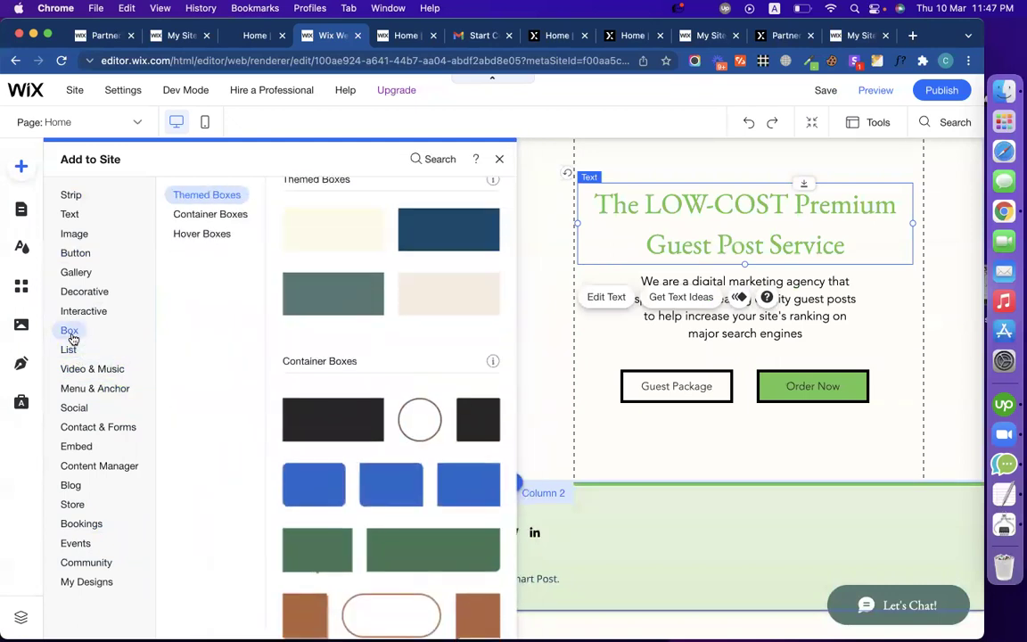
{"action": "mouse_move", "coordinate": [84, 310]}
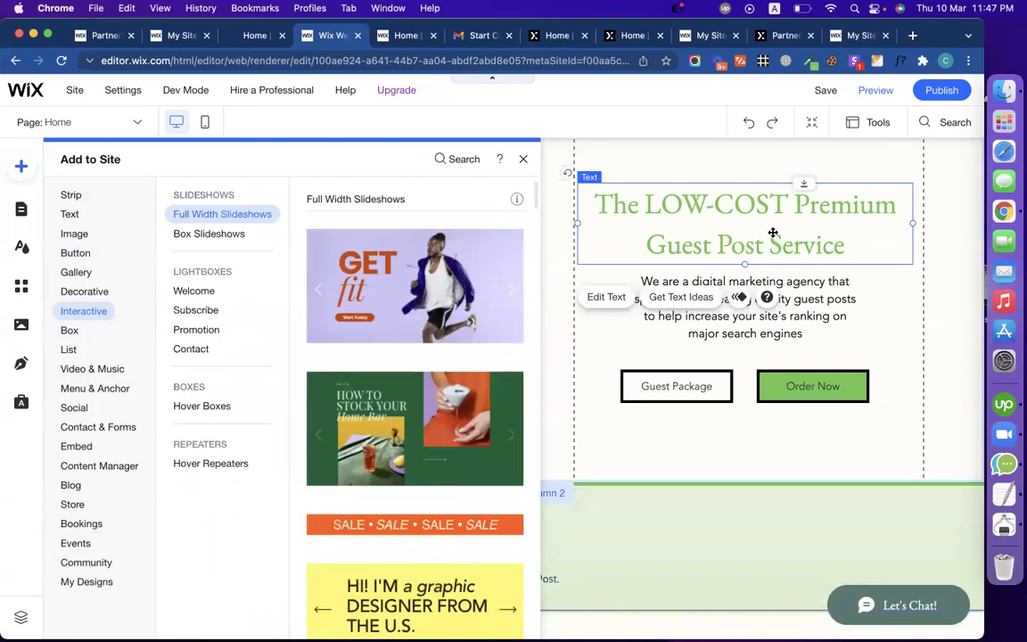
{"action": "left_click", "coordinate": [820, 95]}
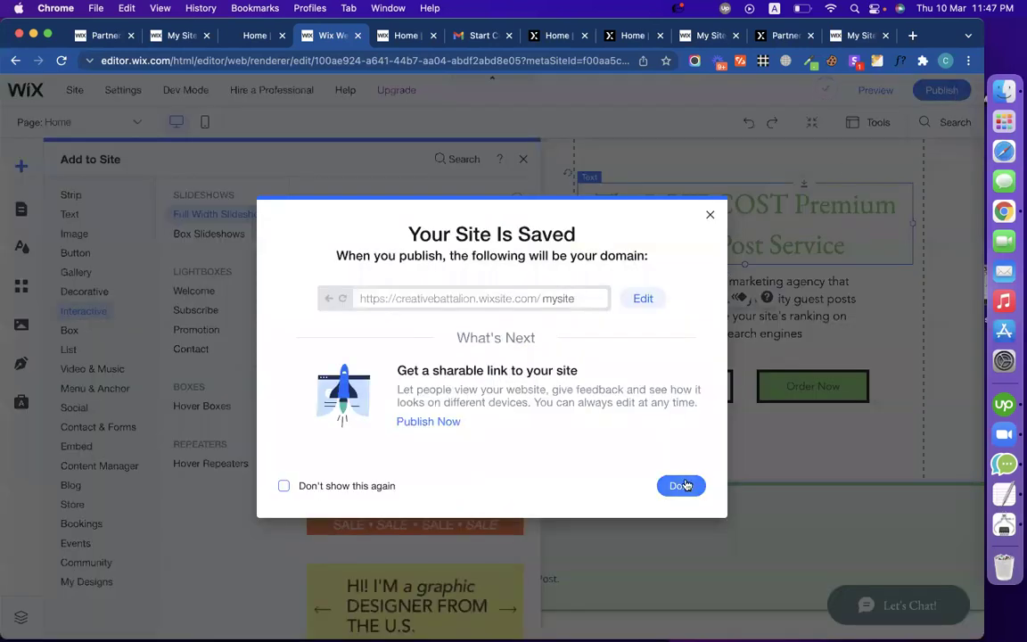
Step: Dismiss the saved confirmation, publish the site live, and reload the editor
{"action": "left_click", "coordinate": [682, 485]}
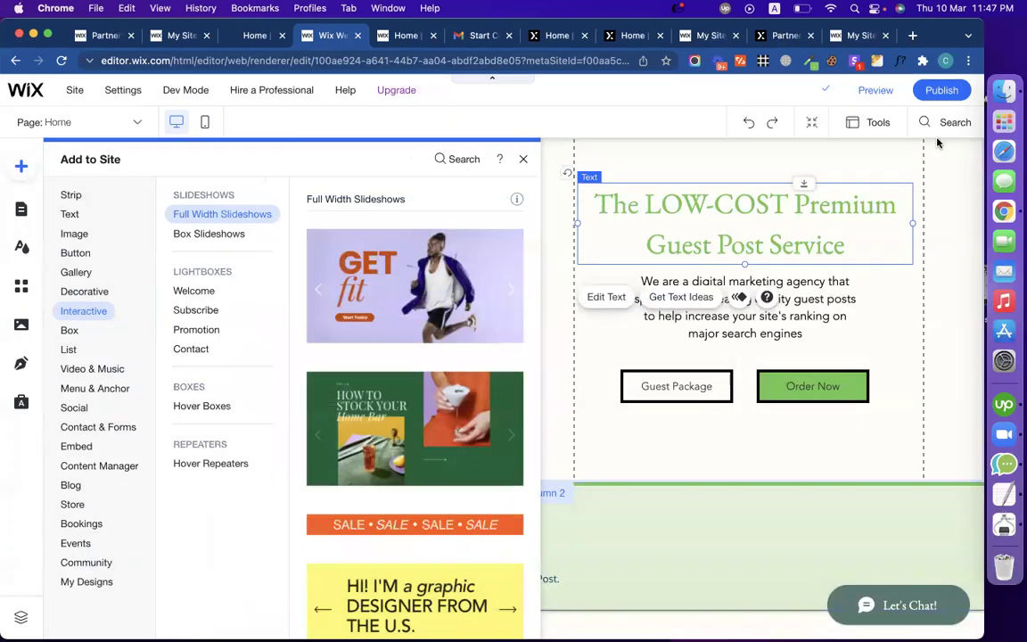
{"action": "left_click", "coordinate": [950, 91]}
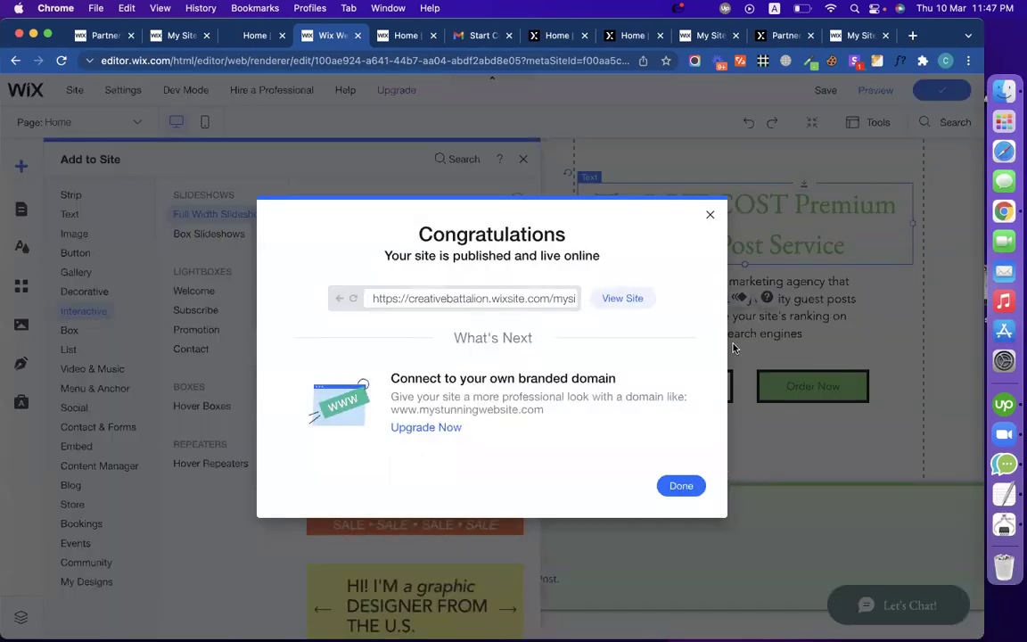
{"action": "left_click", "coordinate": [682, 485]}
{"action": "mouse_move", "coordinate": [202, 333]}
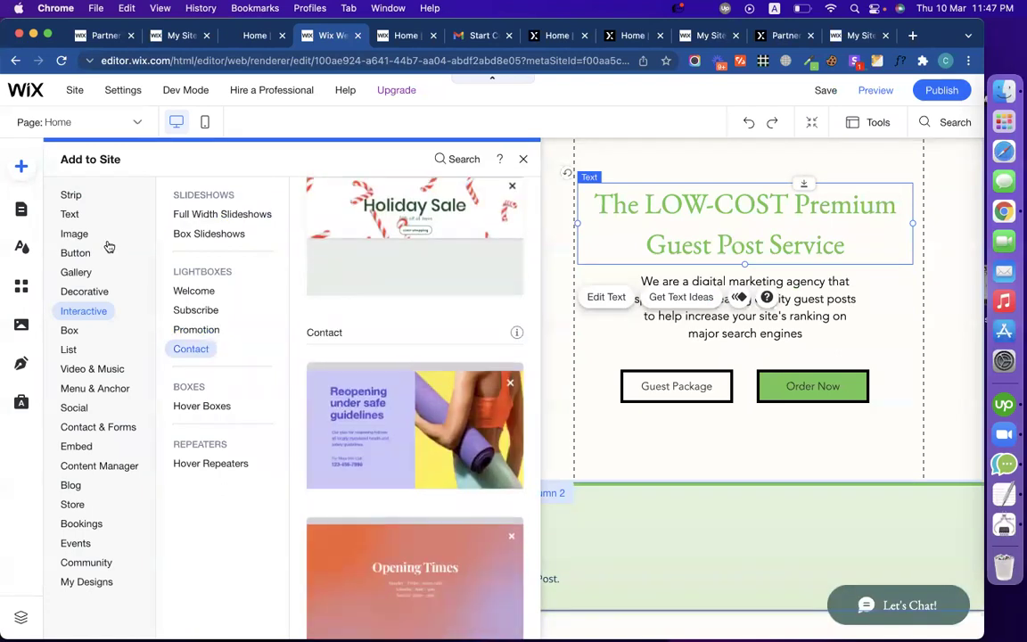
{"action": "left_click", "coordinate": [60, 62]}
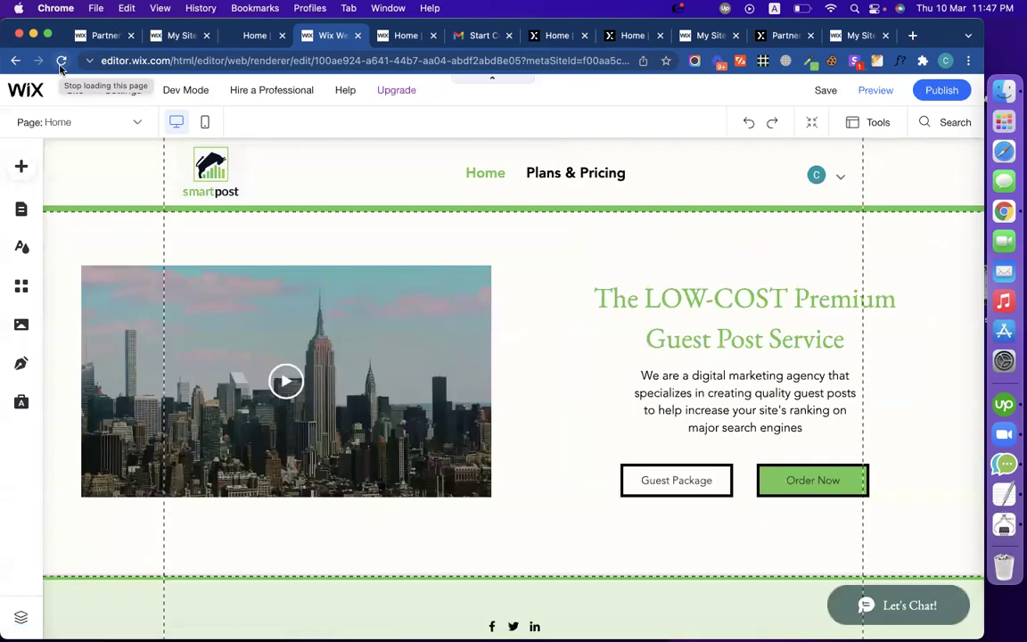
Step: Scroll to the footer and open the Add Strip catalogue above it
{"action": "scroll", "coordinate": [461, 339], "scroll_direction": "down", "scroll_amount": 3}
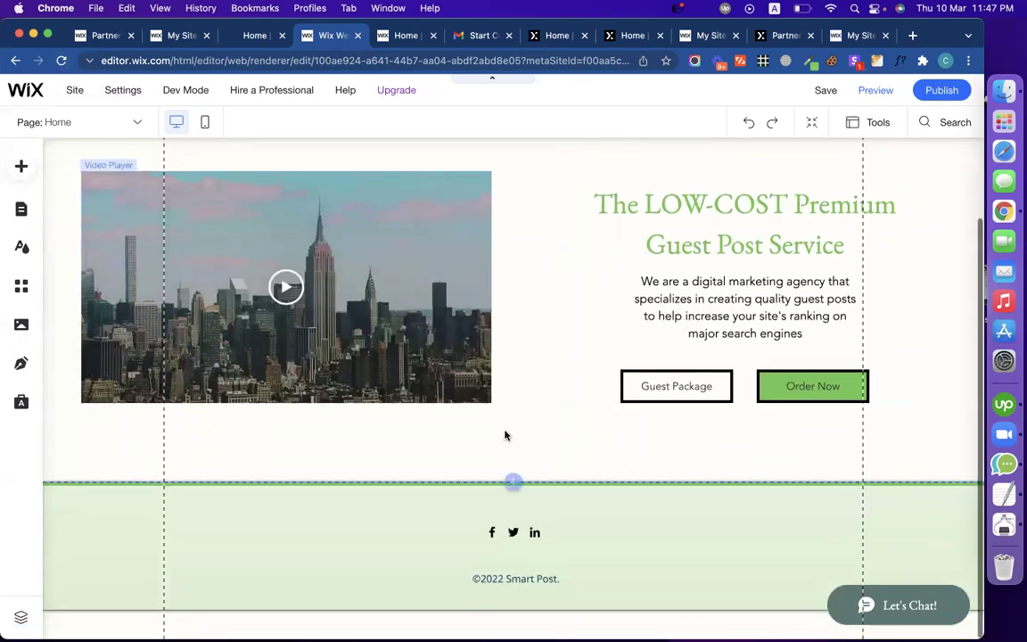
{"action": "left_click", "coordinate": [513, 482]}
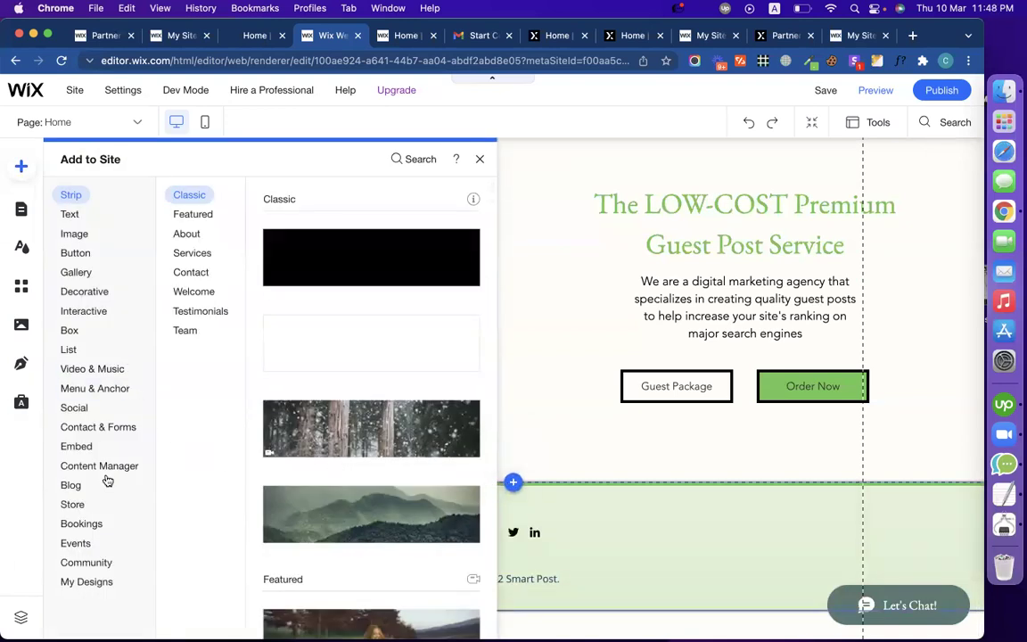
Step: Browse saved designs, box slideshow and Welcome lightbox designs in the Add panel
{"action": "left_click", "coordinate": [98, 582]}
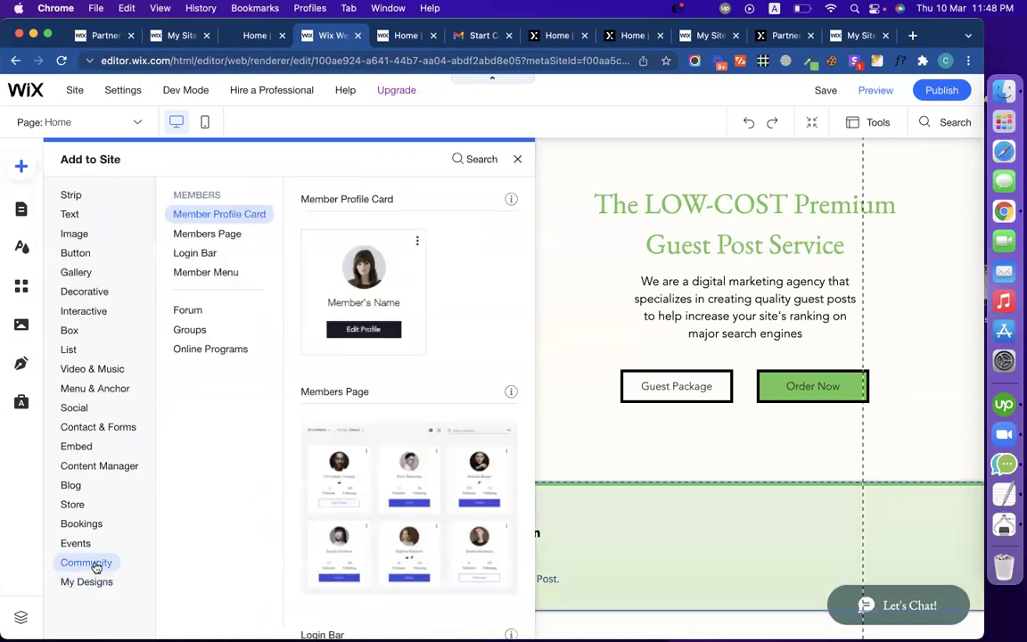
{"action": "mouse_move", "coordinate": [81, 533]}
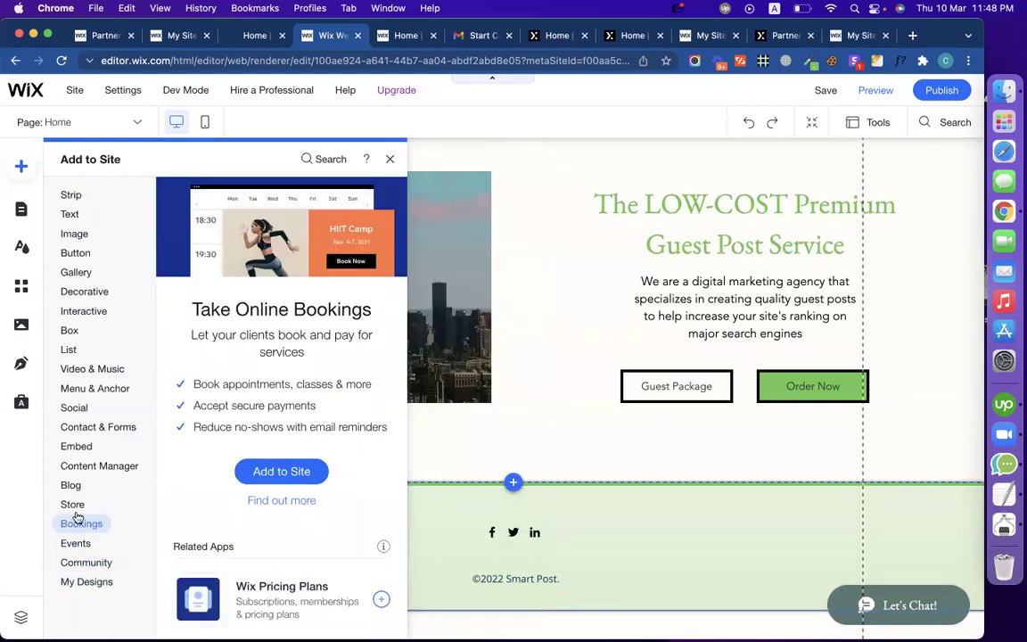
{"action": "mouse_move", "coordinate": [72, 506]}
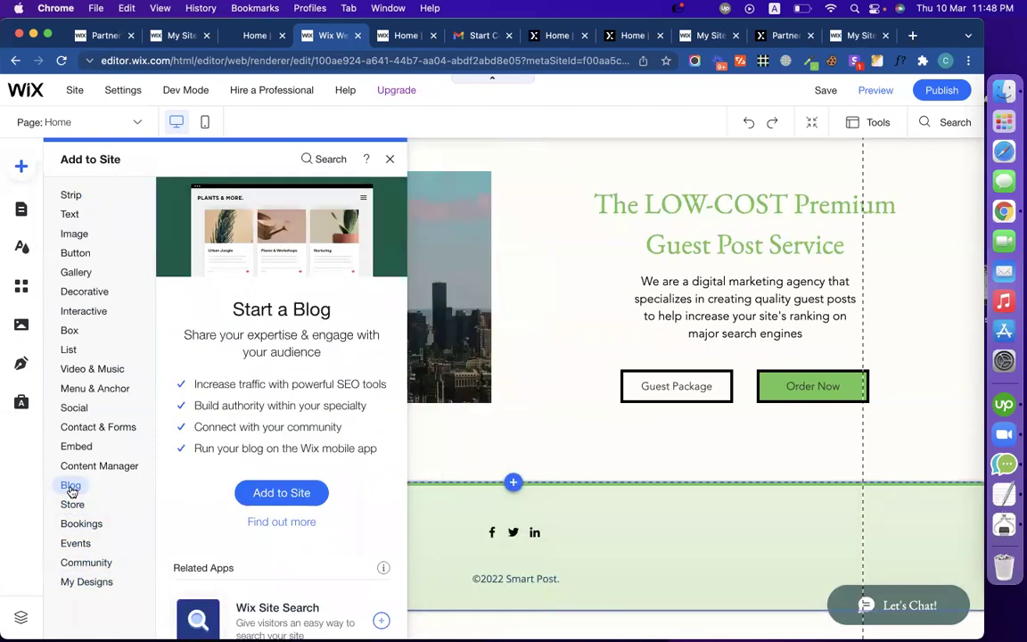
{"action": "mouse_move", "coordinate": [95, 472]}
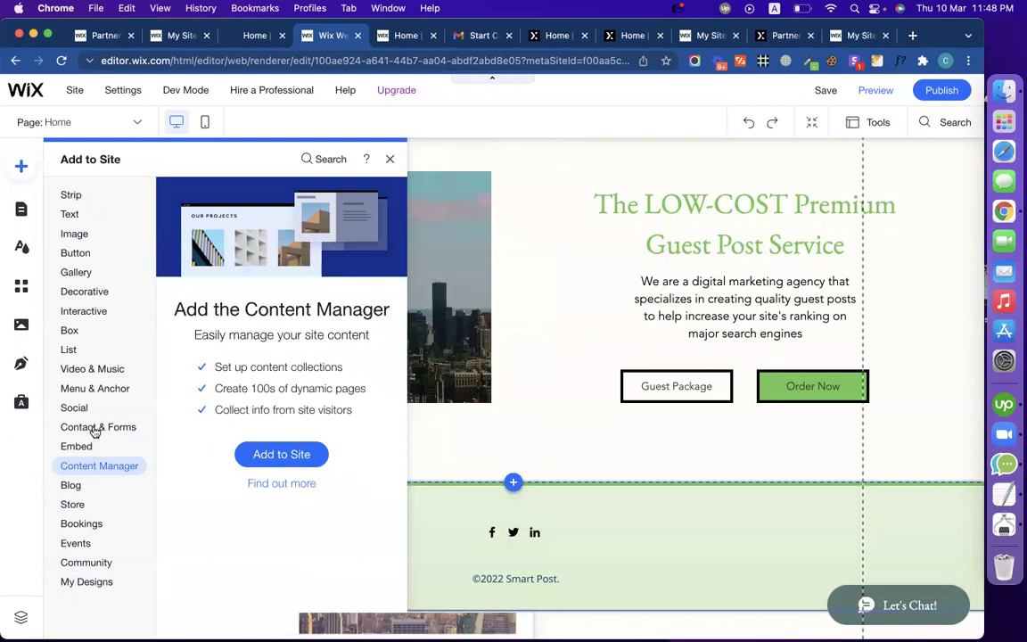
{"action": "mouse_move", "coordinate": [90, 427]}
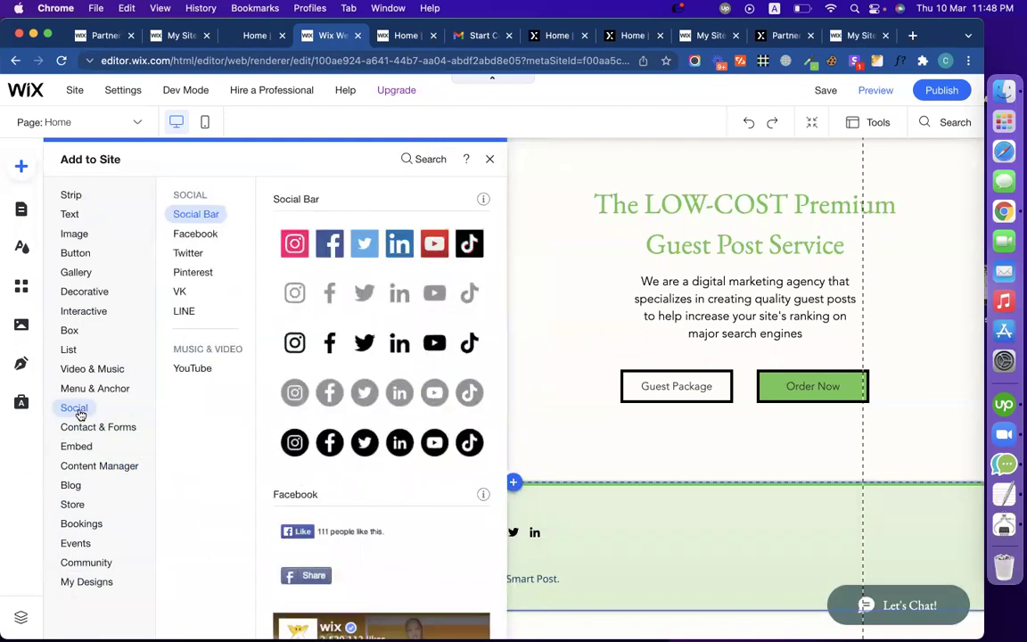
{"action": "mouse_move", "coordinate": [101, 394]}
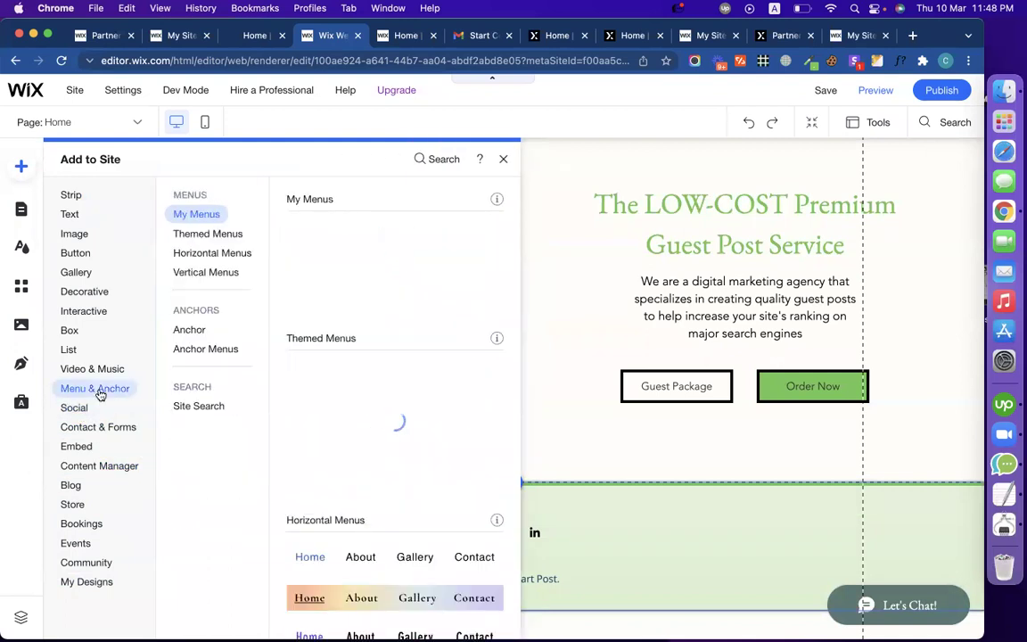
{"action": "mouse_move", "coordinate": [94, 375]}
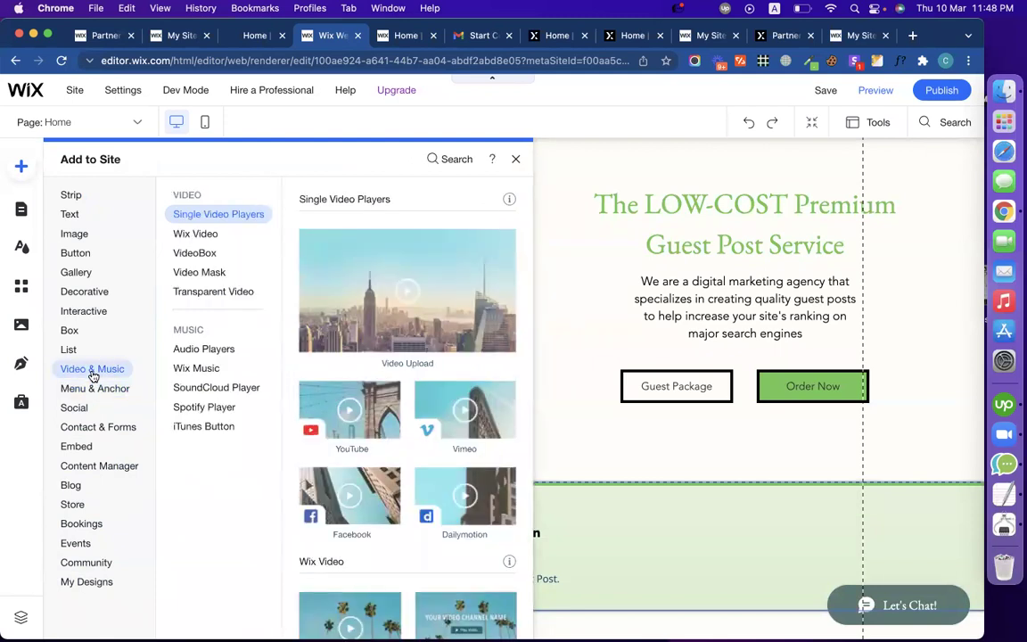
{"action": "mouse_move", "coordinate": [81, 358]}
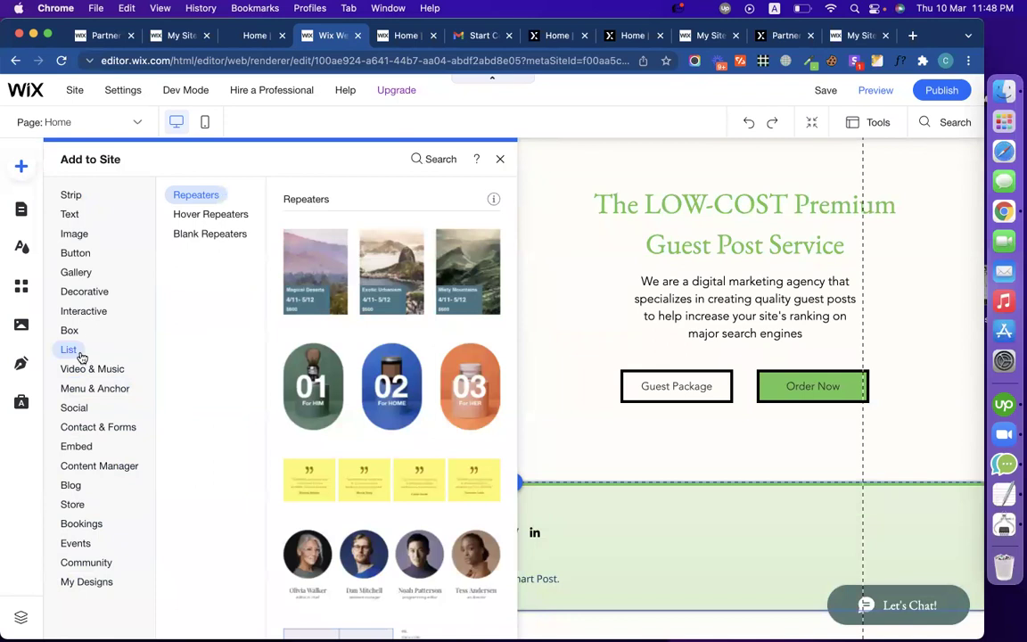
{"action": "mouse_move", "coordinate": [78, 337]}
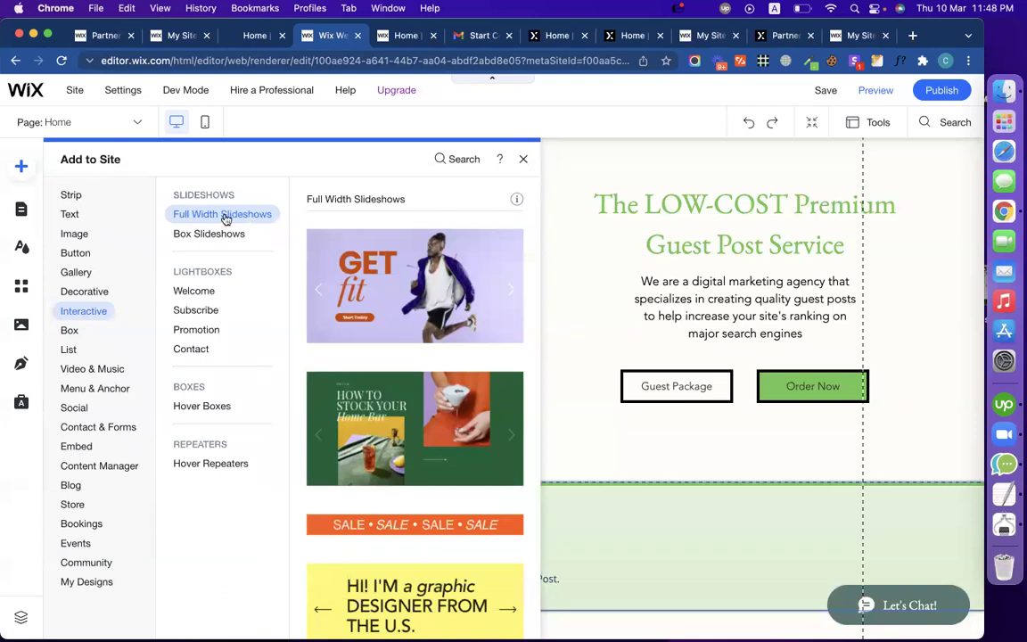
{"action": "left_click", "coordinate": [208, 236]}
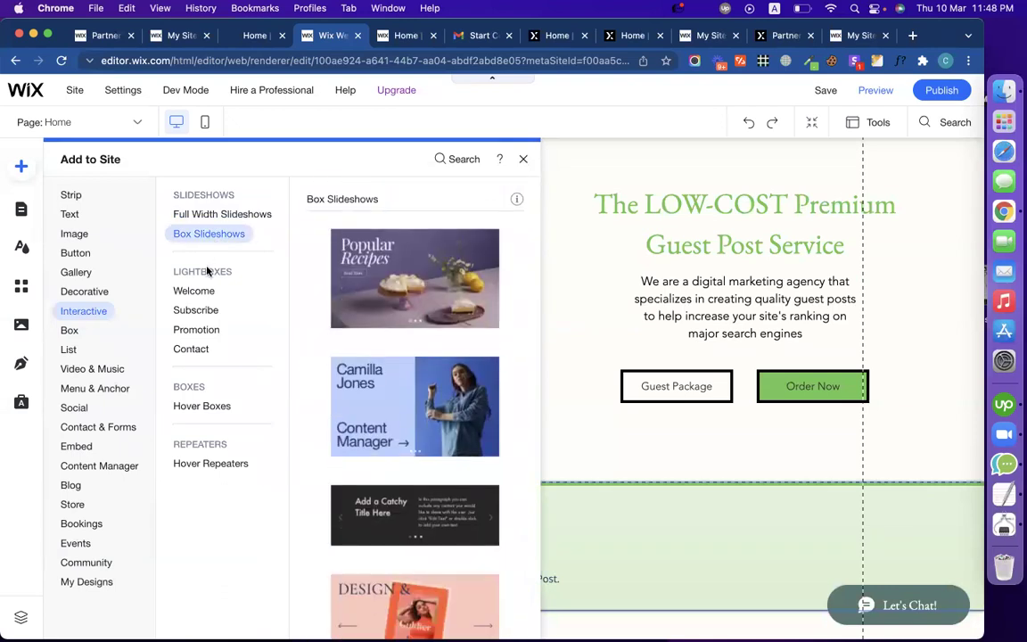
{"action": "left_click", "coordinate": [203, 294]}
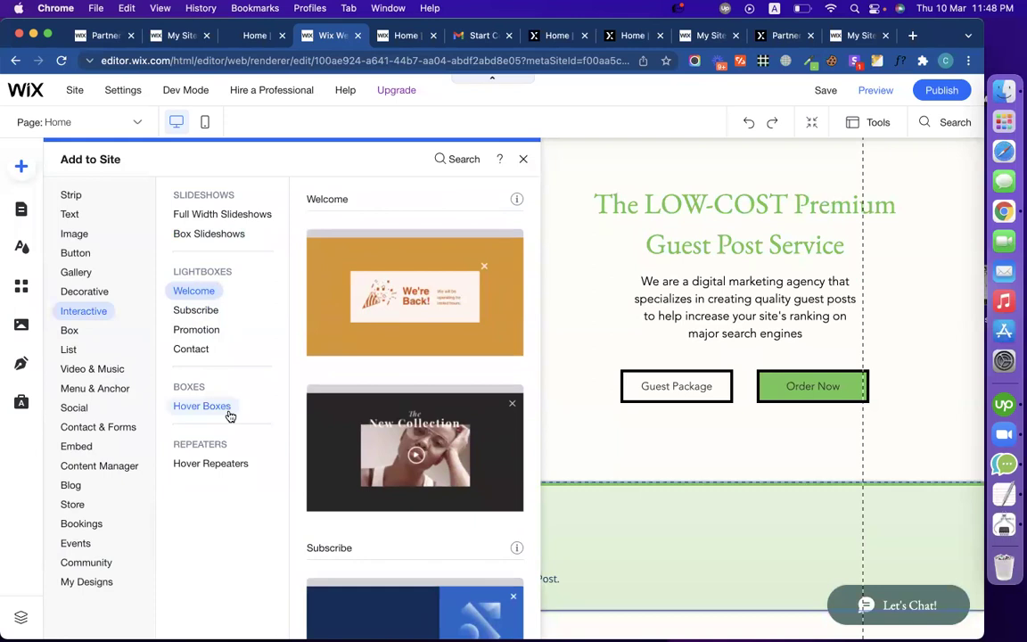
Step: Browse Shape, Image, Gallery and Button elements, ending on the Strip designs
{"action": "left_click", "coordinate": [101, 295]}
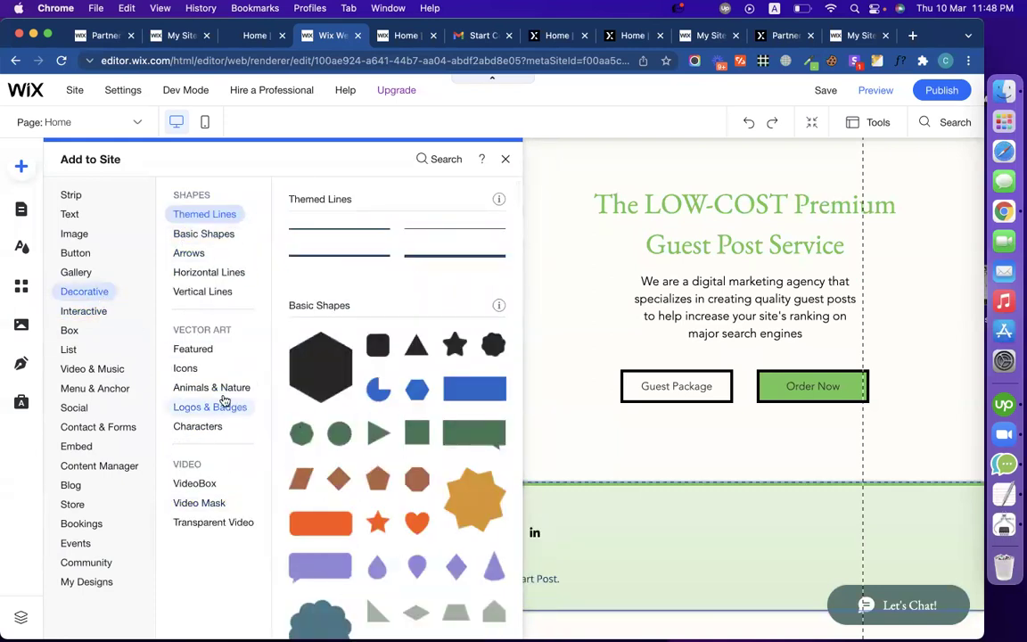
{"action": "left_click", "coordinate": [75, 234]}
{"action": "left_click", "coordinate": [78, 271]}
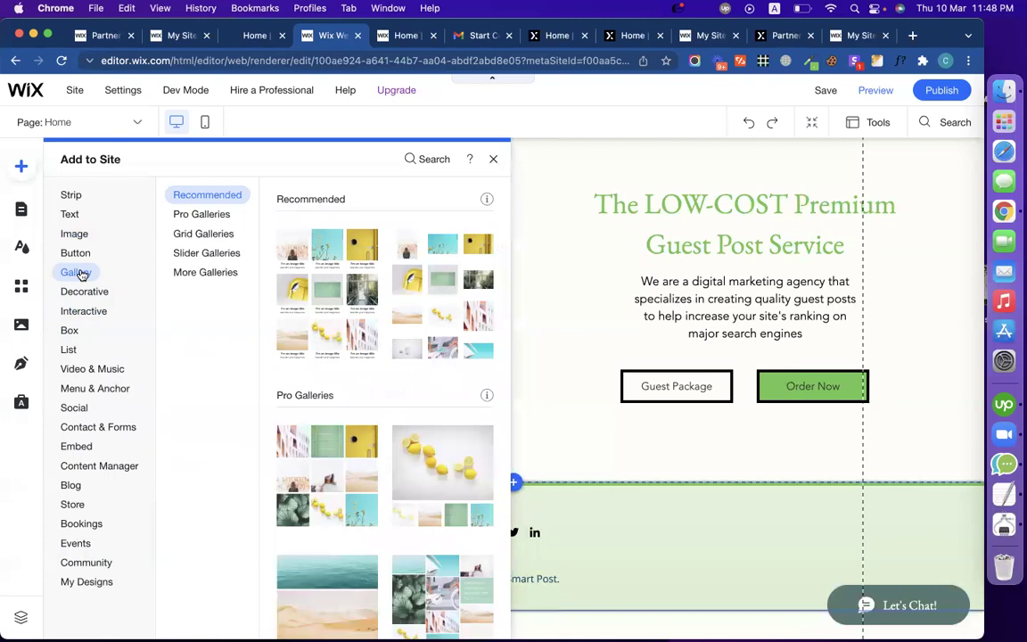
{"action": "left_click", "coordinate": [76, 250]}
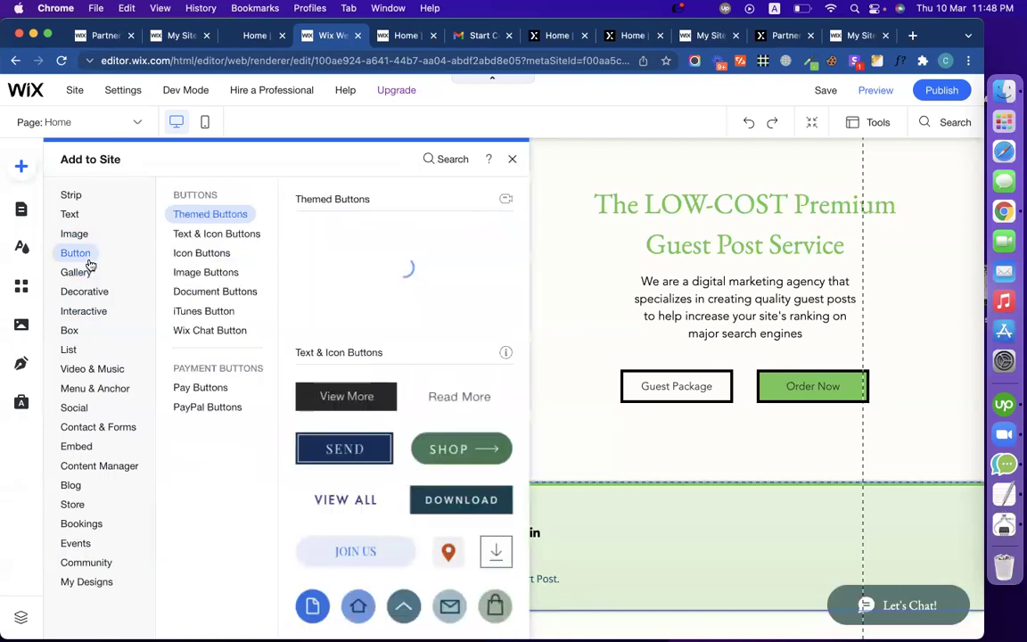
{"action": "left_click", "coordinate": [71, 193]}
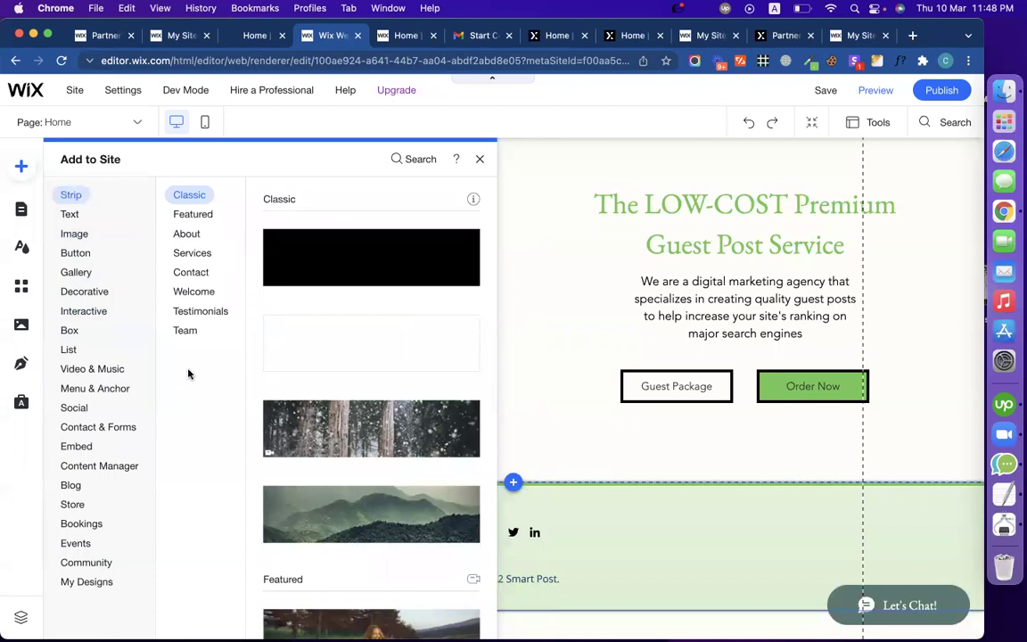
Step: Add the four-column Services strip (Branding, Storytelling, Design, Consulting) to the homepage
{"action": "mouse_move", "coordinate": [197, 259]}
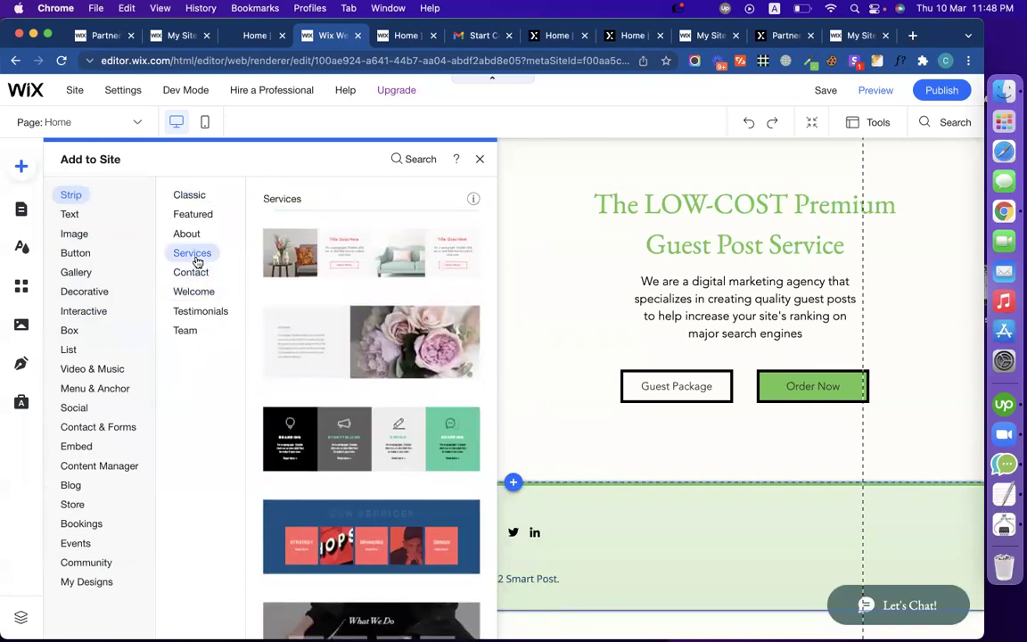
{"action": "left_click", "coordinate": [335, 439]}
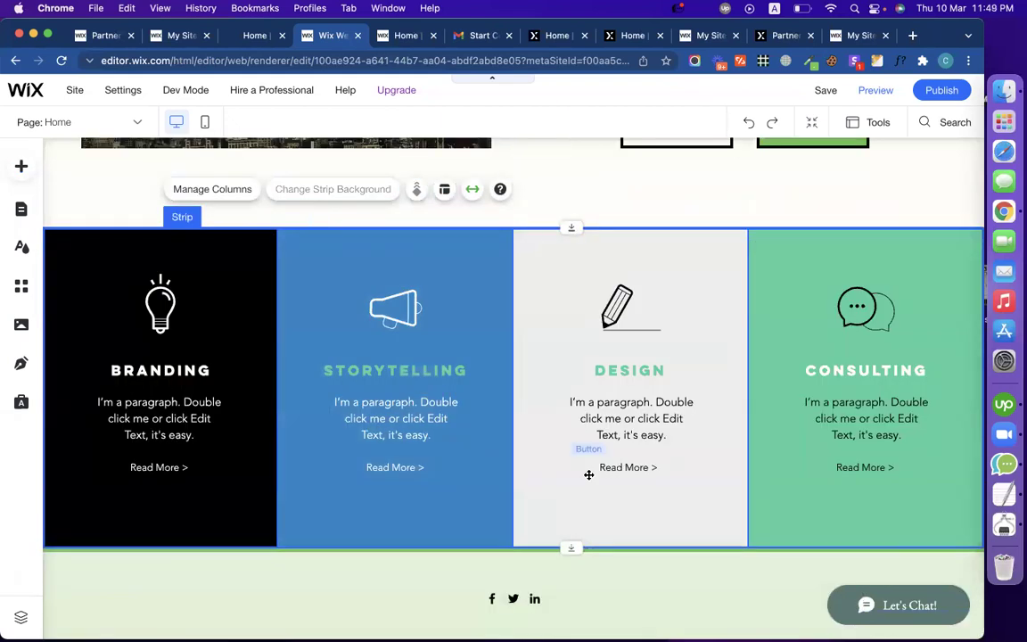
{"action": "scroll", "coordinate": [477, 323], "scroll_direction": "up", "scroll_amount": 5}
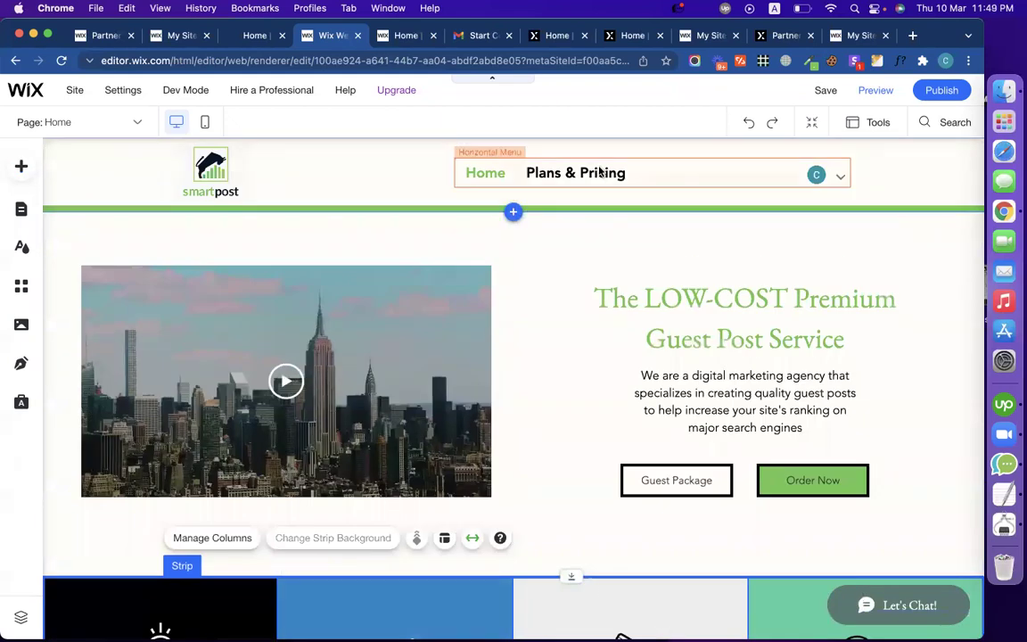
{"action": "scroll", "coordinate": [535, 267], "scroll_direction": "down", "scroll_amount": 1}
{"action": "scroll", "coordinate": [534, 268], "scroll_direction": "up", "scroll_amount": 1}
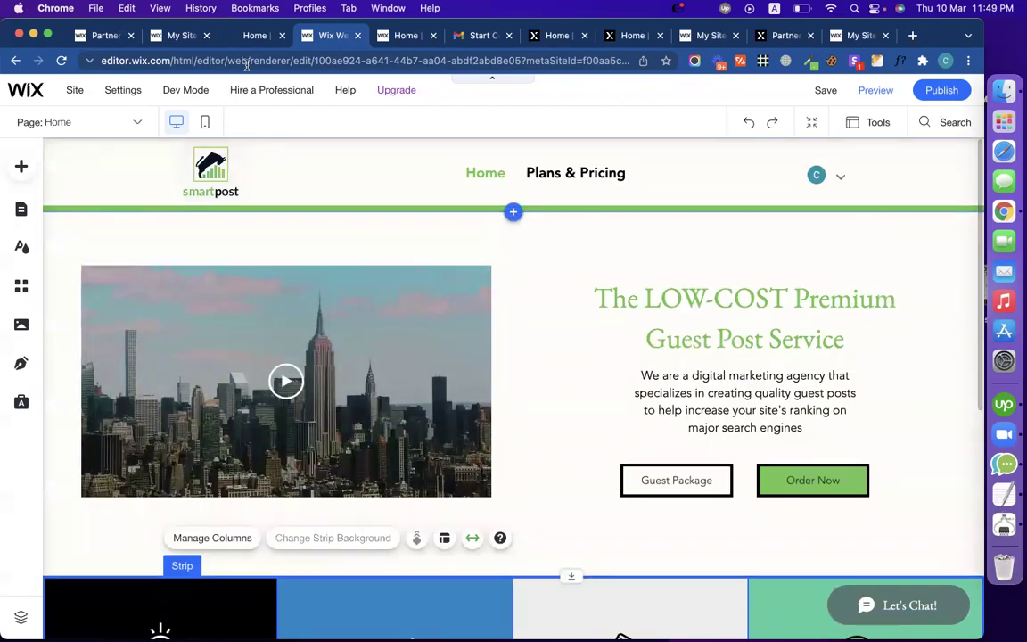
Step: Compare against the live smart-post.biz site, then return to the editor
{"action": "left_click", "coordinate": [249, 37]}
{"action": "scroll", "coordinate": [248, 234], "scroll_direction": "up", "scroll_amount": 5}
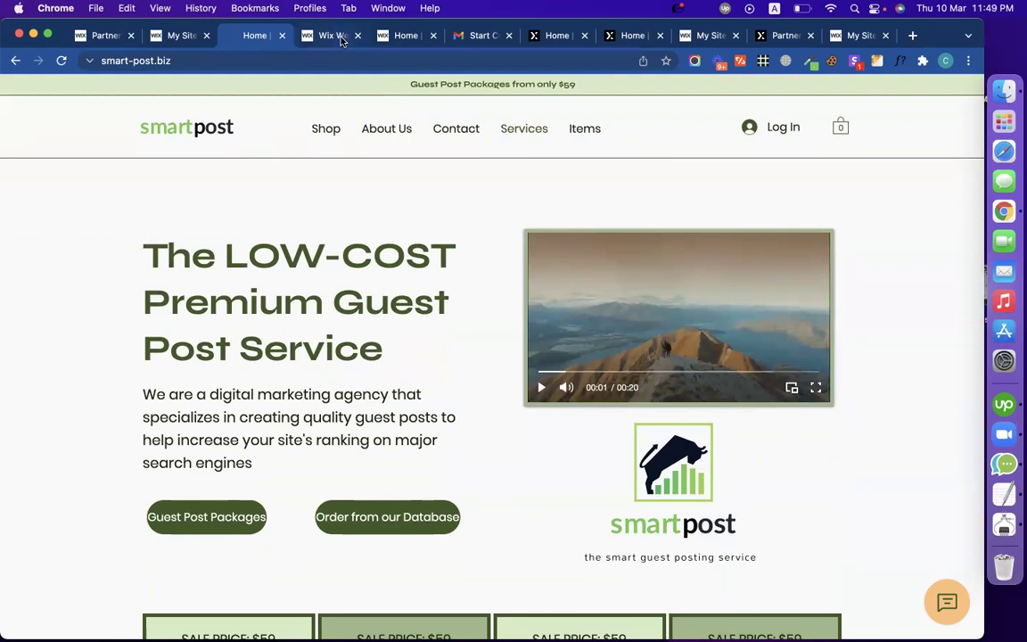
{"action": "left_click", "coordinate": [342, 38]}
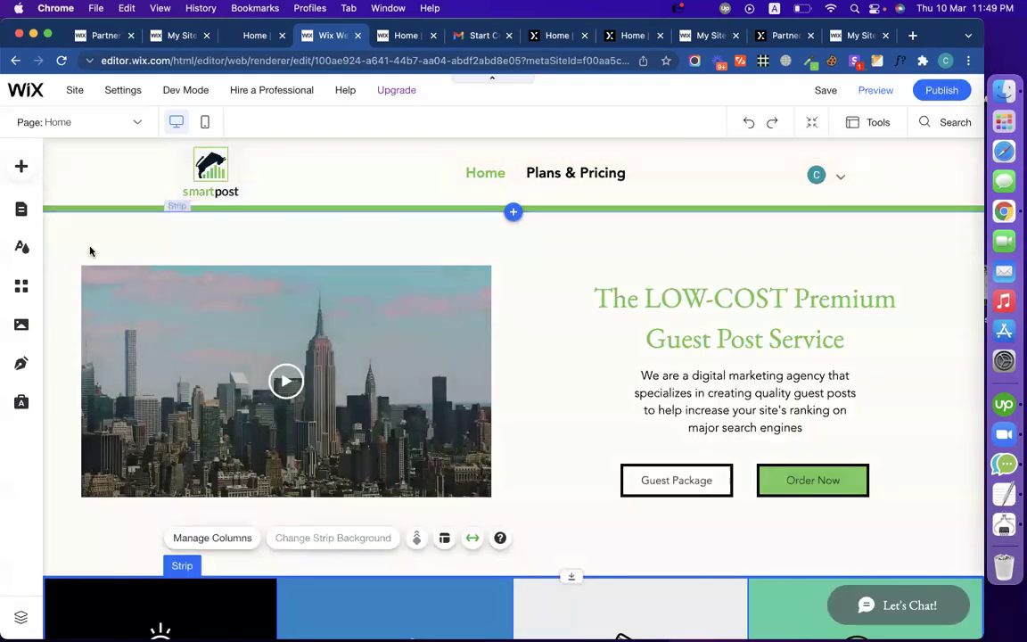
Step: Rename the Plans & Pricing page to 'Services' and view it in the editor
{"action": "left_click", "coordinate": [21, 209]}
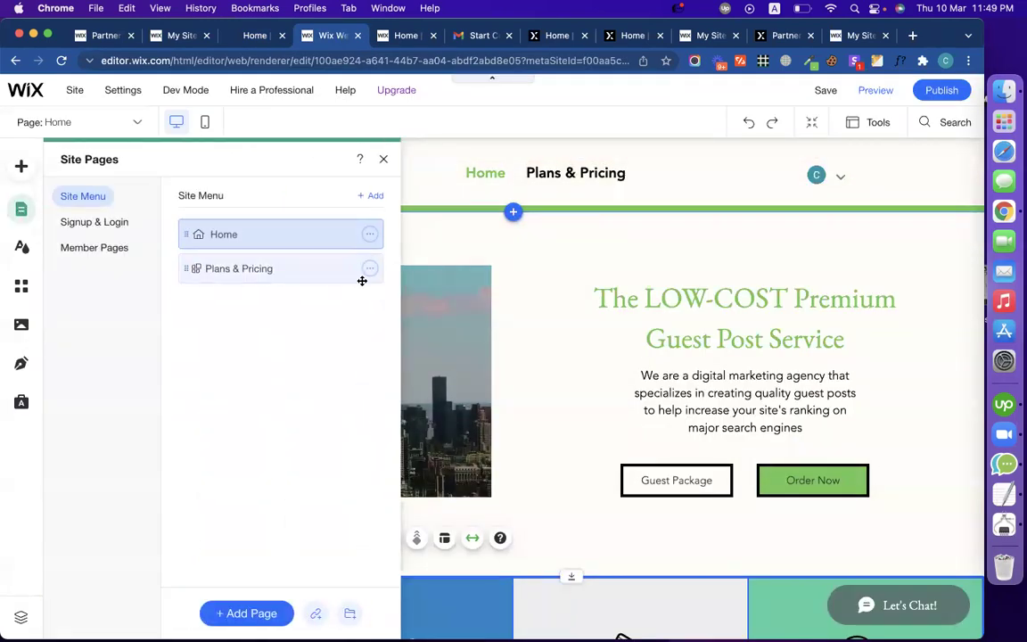
{"action": "left_click", "coordinate": [370, 269]}
{"action": "left_click", "coordinate": [427, 342]}
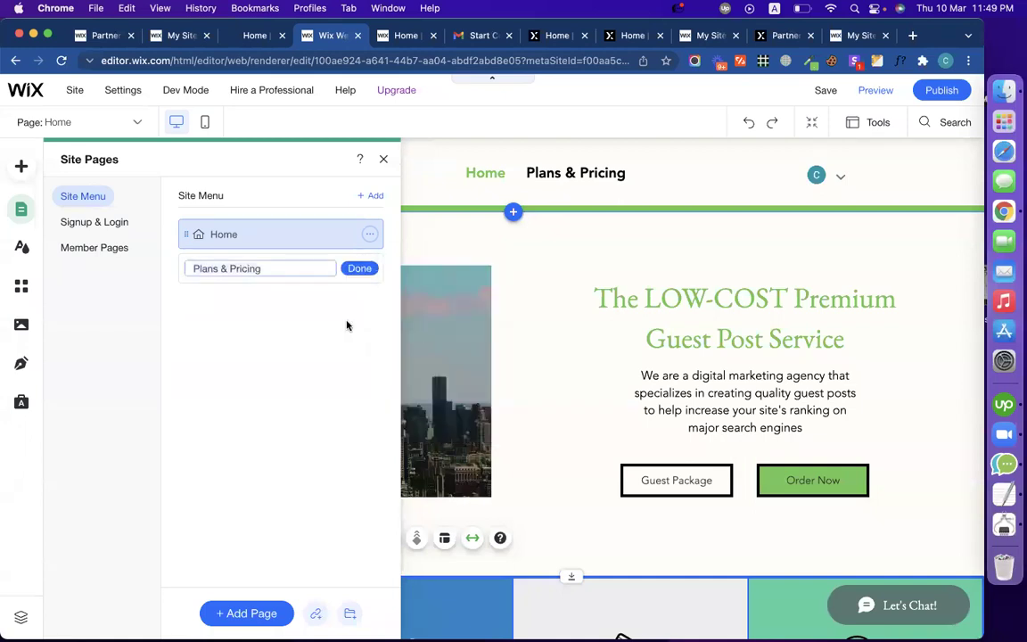
{"action": "type", "text": "Services"}
{"action": "left_click", "coordinate": [359, 268]}
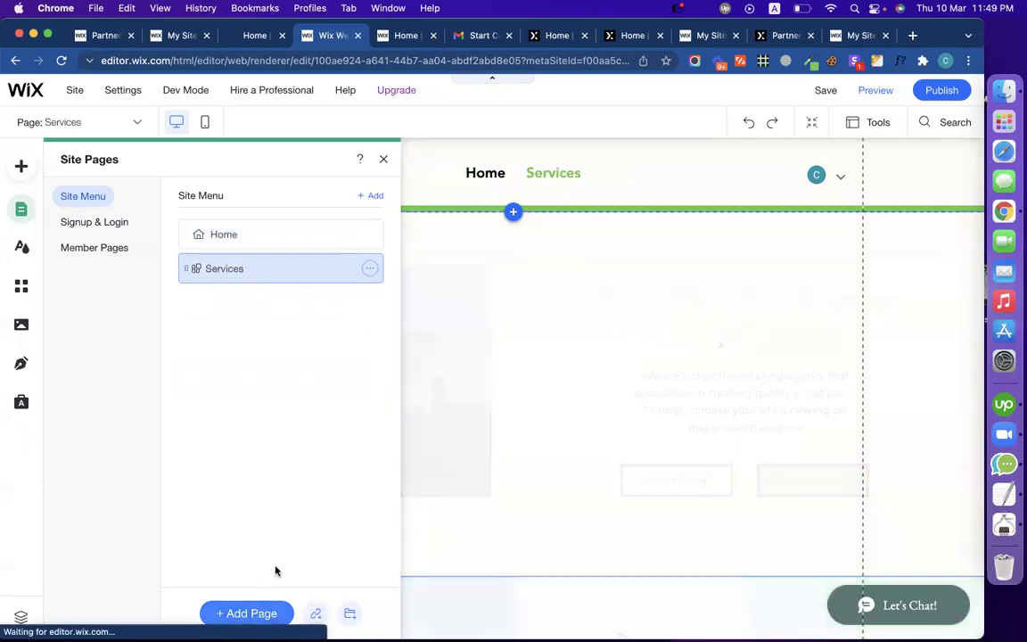
{"action": "left_click", "coordinate": [520, 299]}
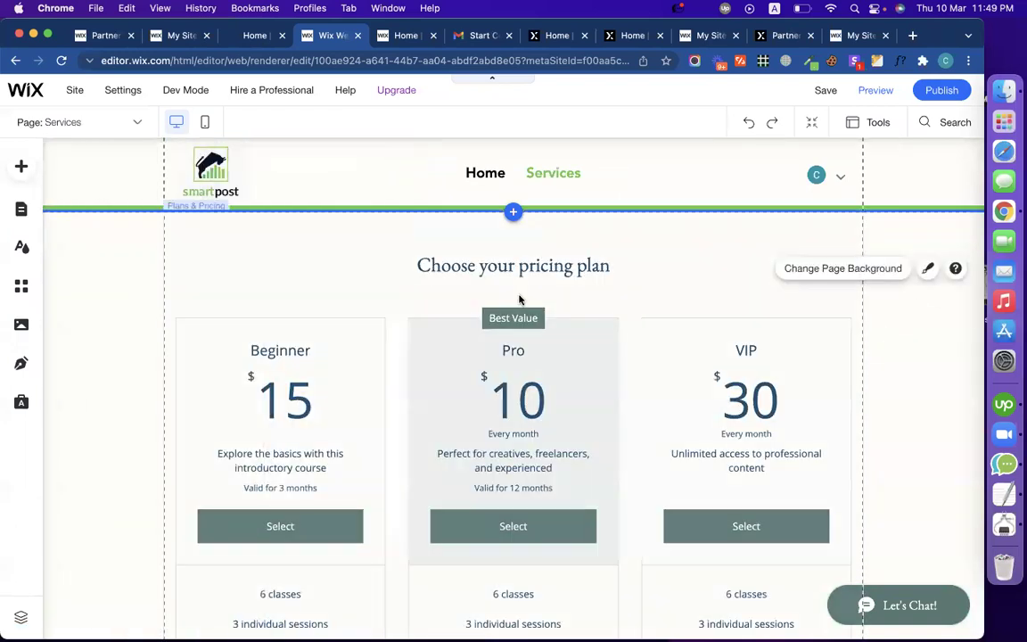
{"action": "left_click", "coordinate": [256, 35]}
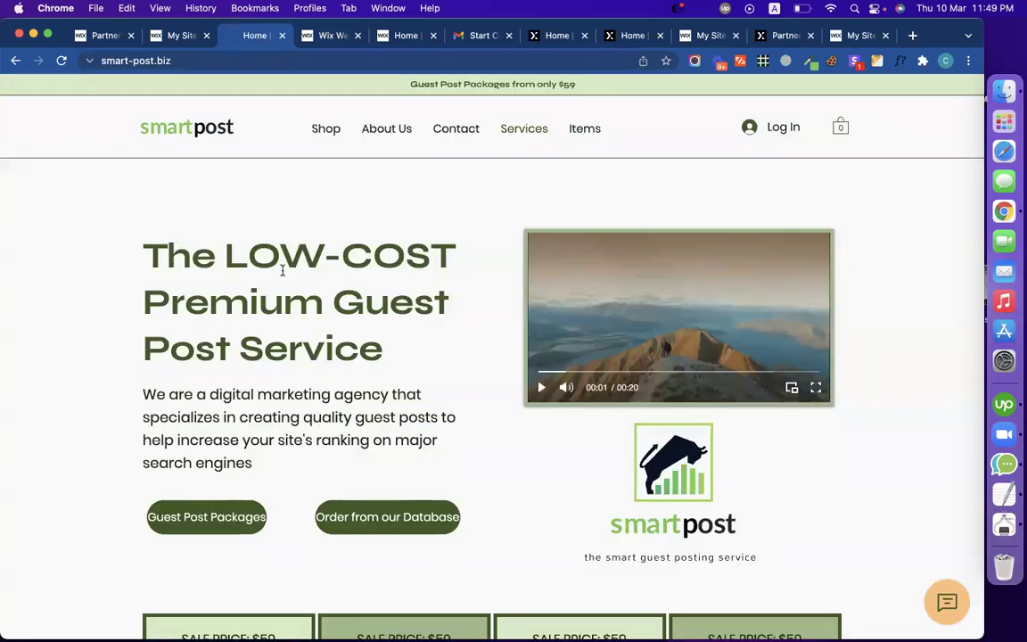
Step: Select the first $59 '1 Guest Post' package text on the live site, then return to the editor
{"action": "scroll", "coordinate": [282, 270], "scroll_direction": "down", "scroll_amount": 5}
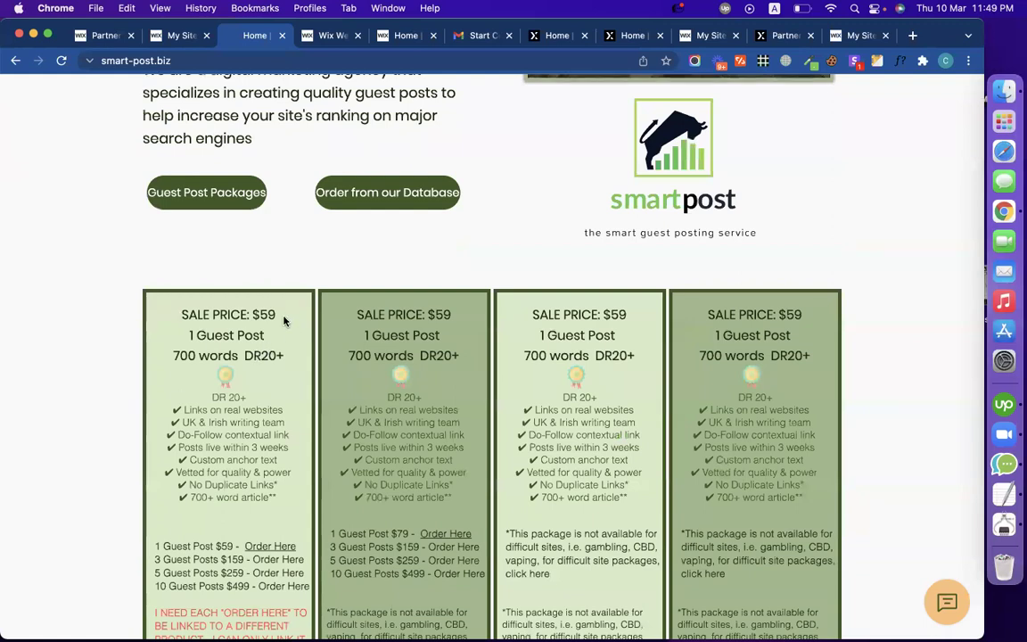
{"action": "left_click_drag", "start_coordinate": [253, 313], "coordinate": [169, 335]}
{"action": "left_click", "coordinate": [292, 356]}
{"action": "left_click_drag", "start_coordinate": [293, 357], "coordinate": [167, 337]}
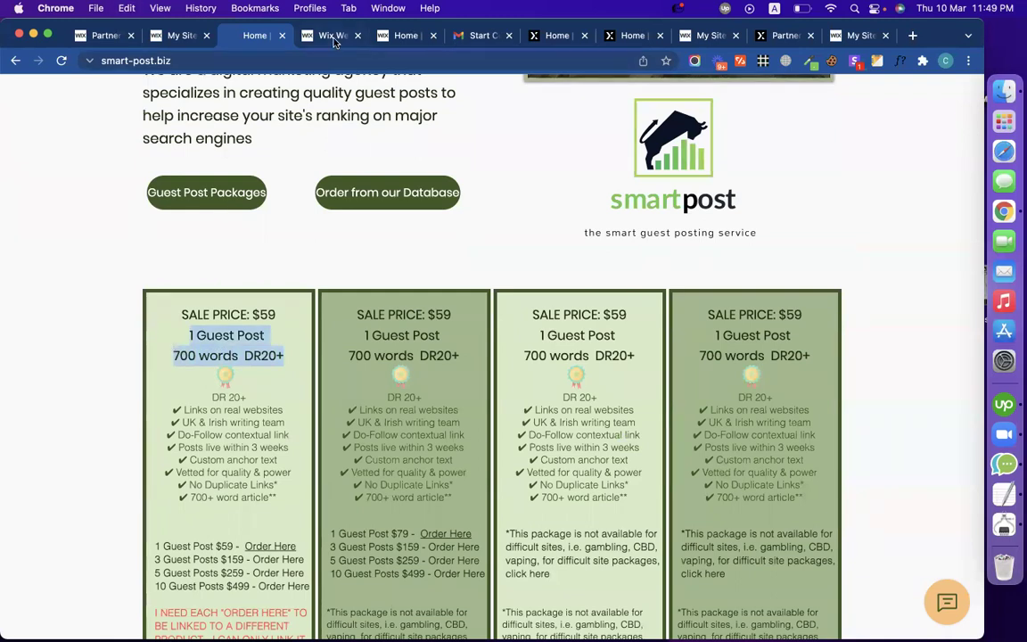
{"action": "left_click", "coordinate": [334, 38]}
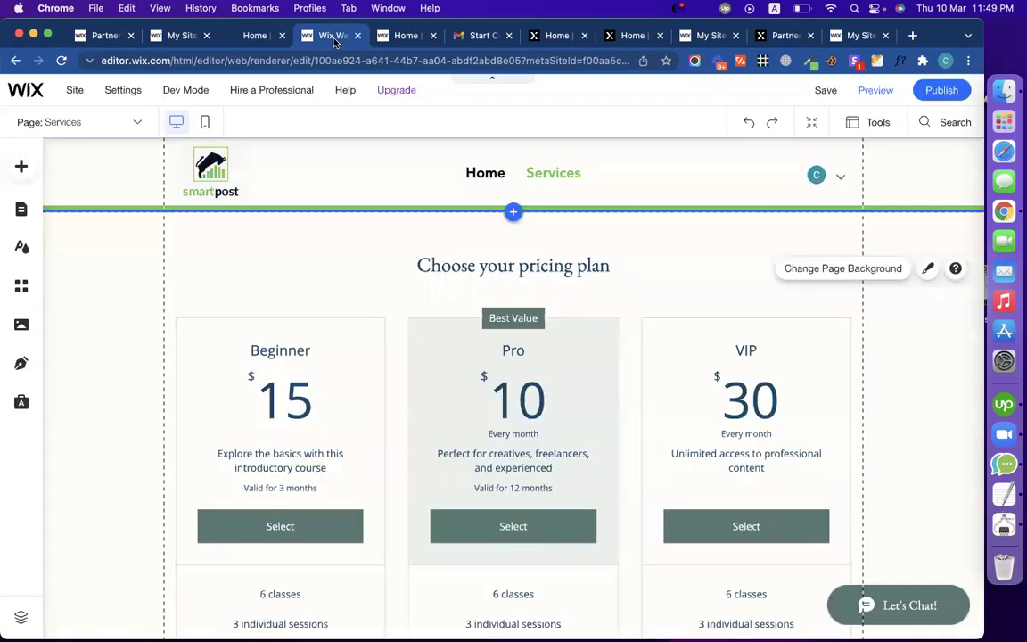
Step: From the Services page's pricing element, reach the empty Pricing Plans dashboard and start a new plan
{"action": "left_click", "coordinate": [289, 352]}
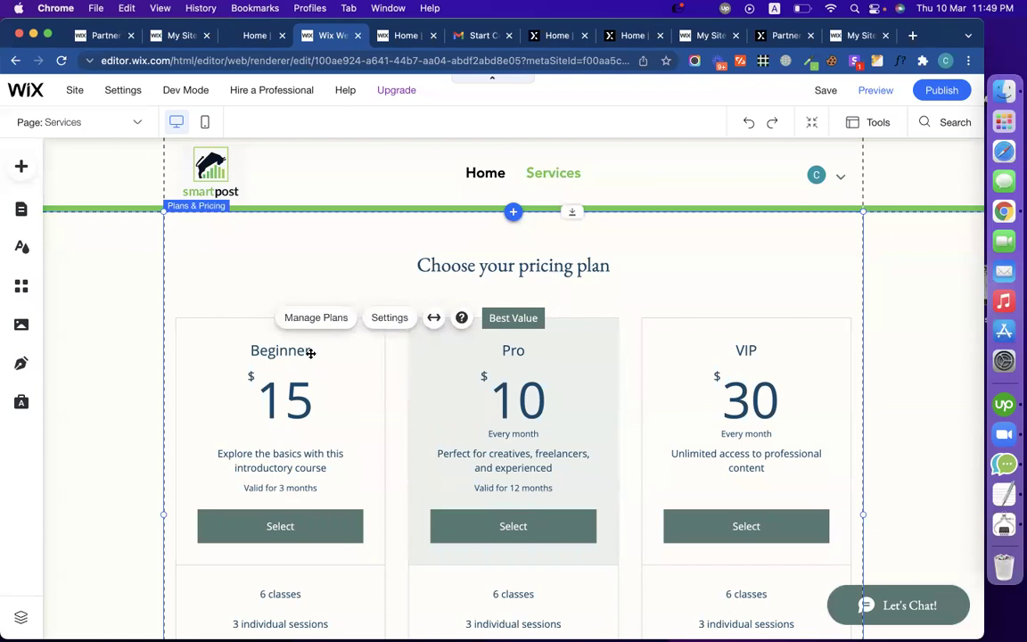
{"action": "left_click", "coordinate": [298, 319]}
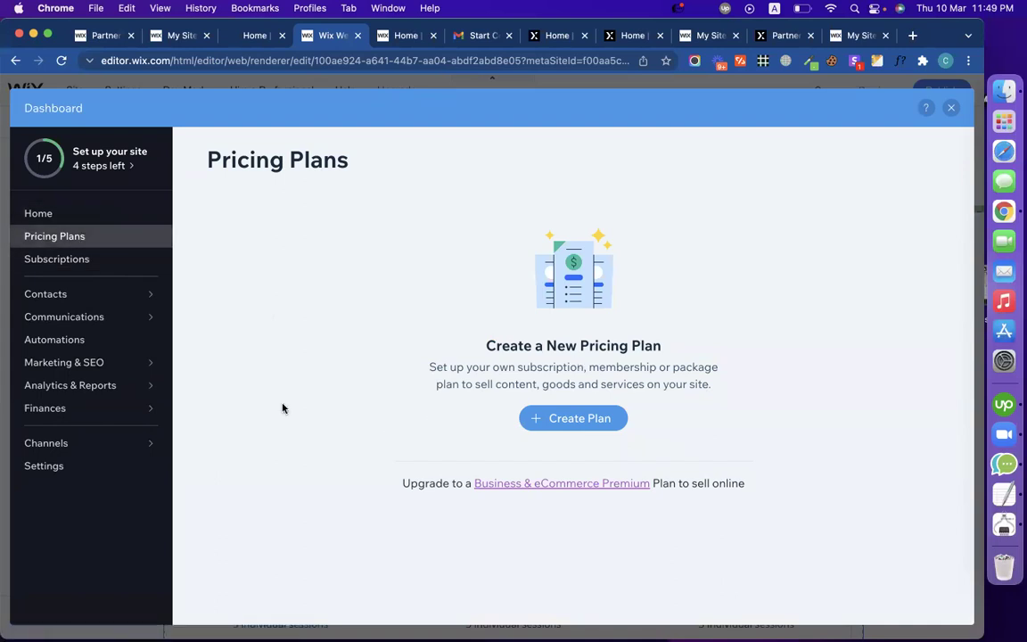
{"action": "left_click", "coordinate": [93, 259]}
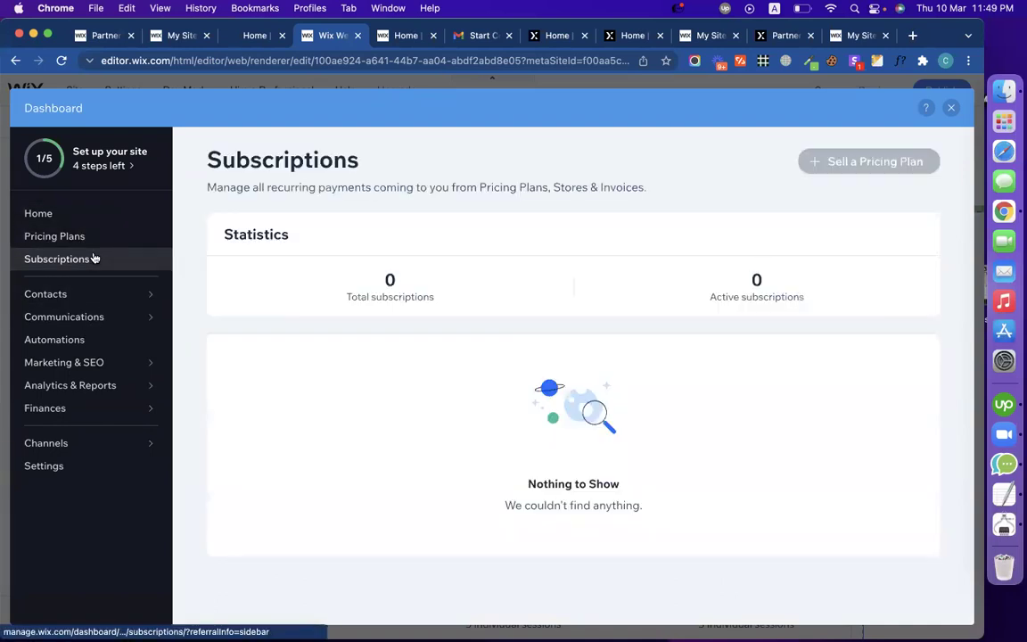
{"action": "left_click", "coordinate": [74, 238]}
{"action": "left_click", "coordinate": [63, 222]}
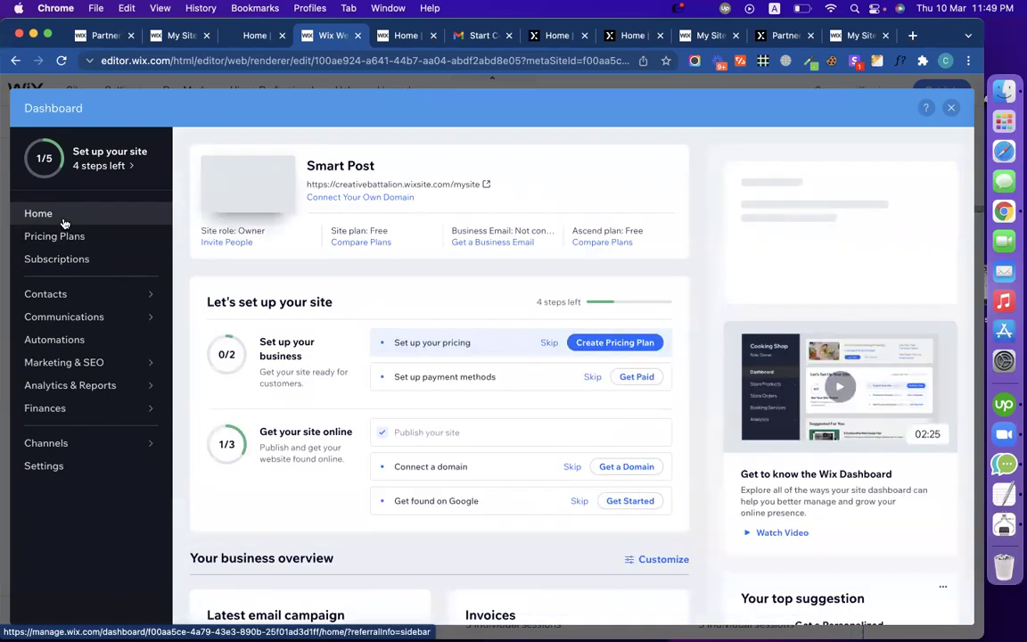
{"action": "left_click", "coordinate": [66, 240]}
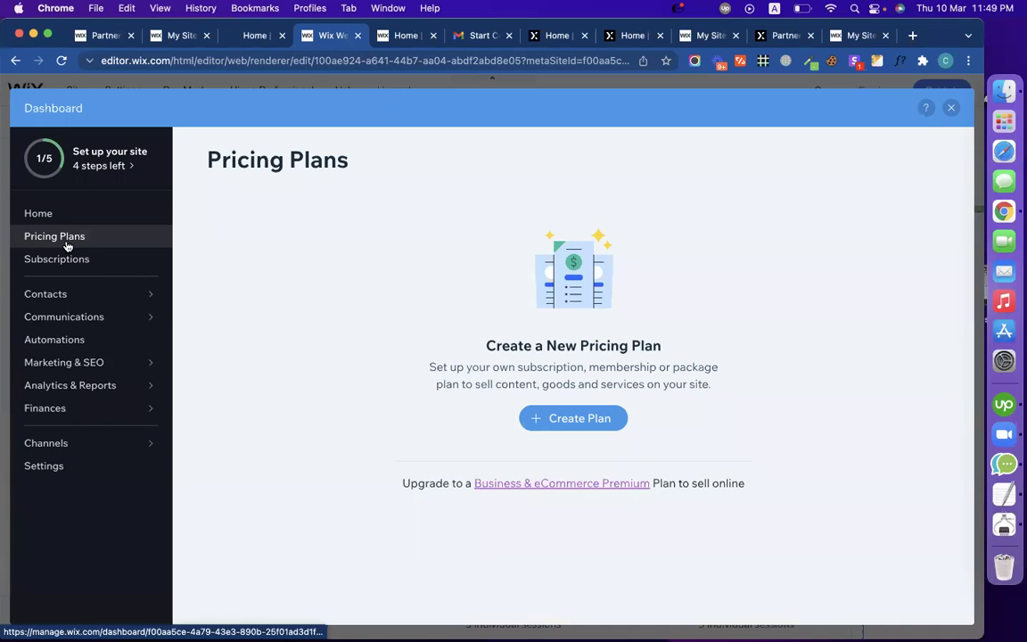
{"action": "left_click", "coordinate": [590, 426]}
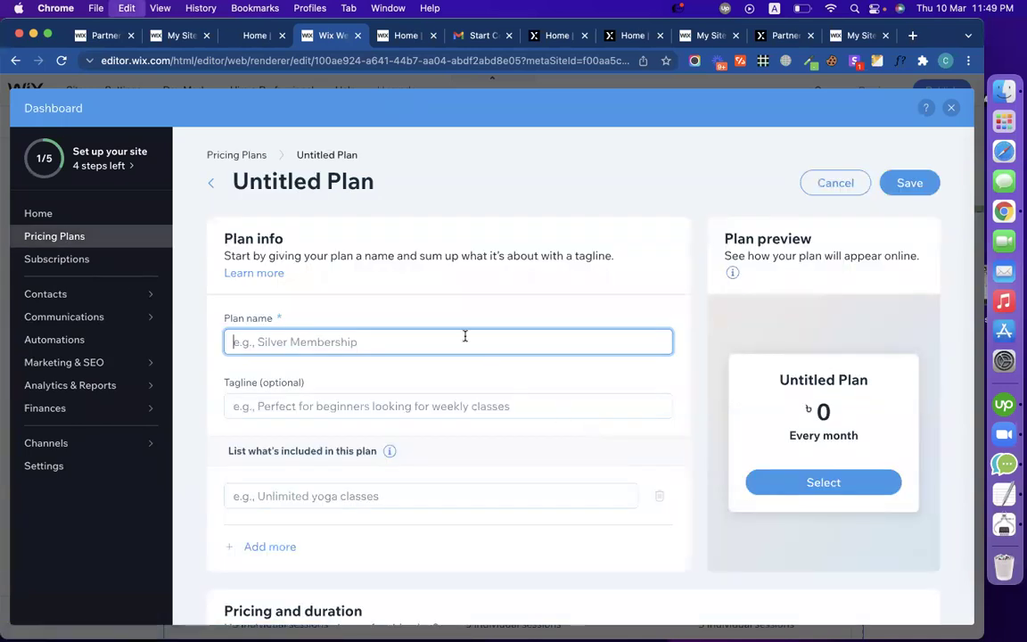
Step: Name the plan '1 Guest Post' and copy '700 words DR20+' from the live site
{"action": "type", "text": "1 Guest Post  700"}
{"action": "key", "text": "BackSpace"}
{"action": "key", "text": "BackSpace"}
{"action": "key", "text": "BackSpace"}
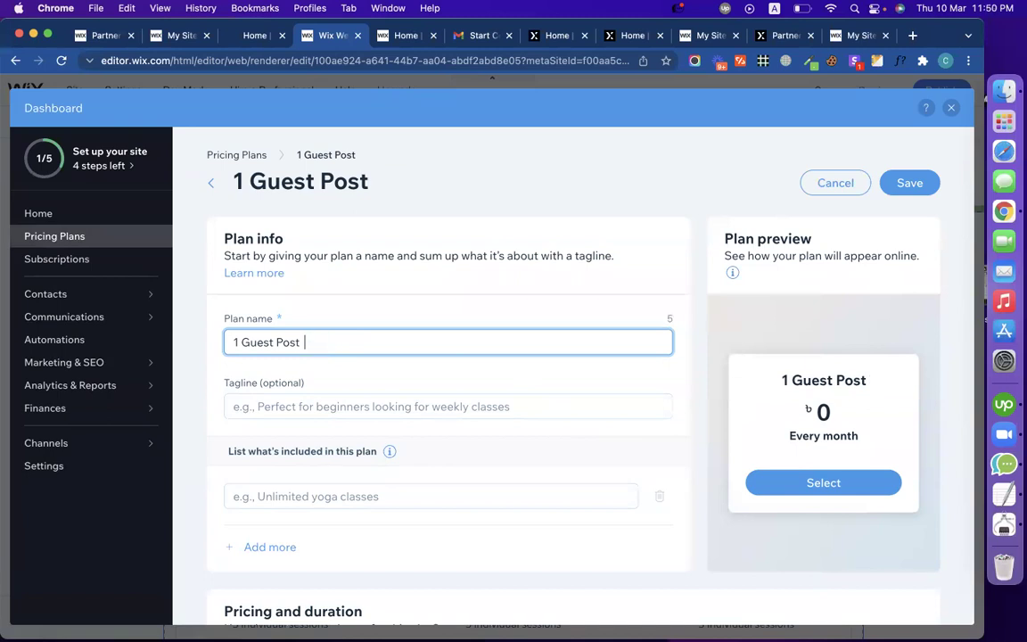
{"action": "left_click", "coordinate": [234, 37]}
{"action": "left_click", "coordinate": [277, 347]}
{"action": "left_click_drag", "start_coordinate": [280, 355], "coordinate": [182, 354]}
{"action": "key", "text": "super+c"}
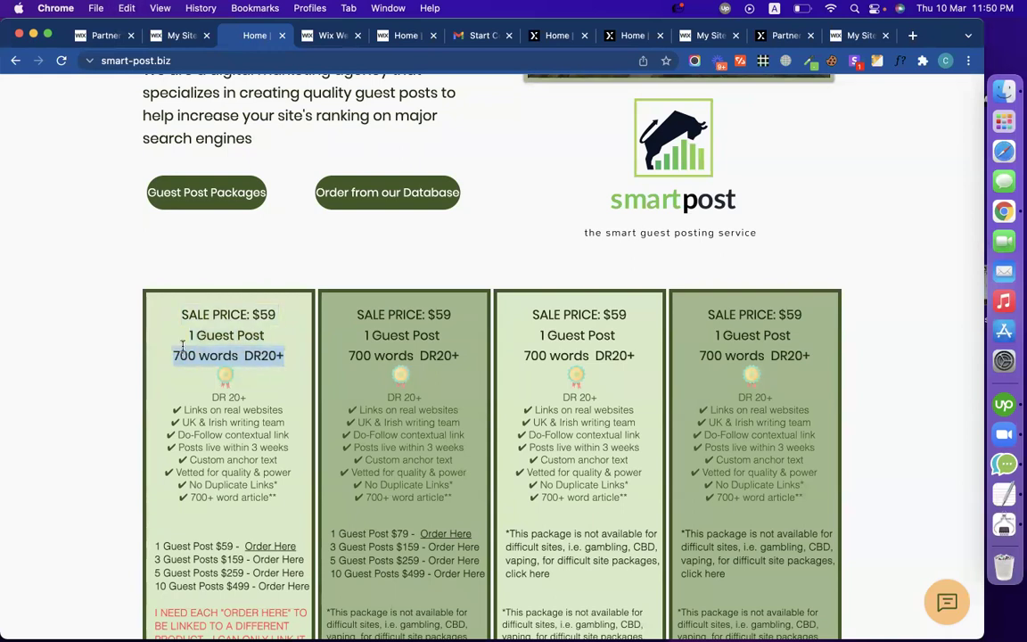
Step: Paste '700 words DR20+' as the plan's tagline
{"action": "left_click", "coordinate": [314, 40]}
{"action": "left_click", "coordinate": [304, 405]}
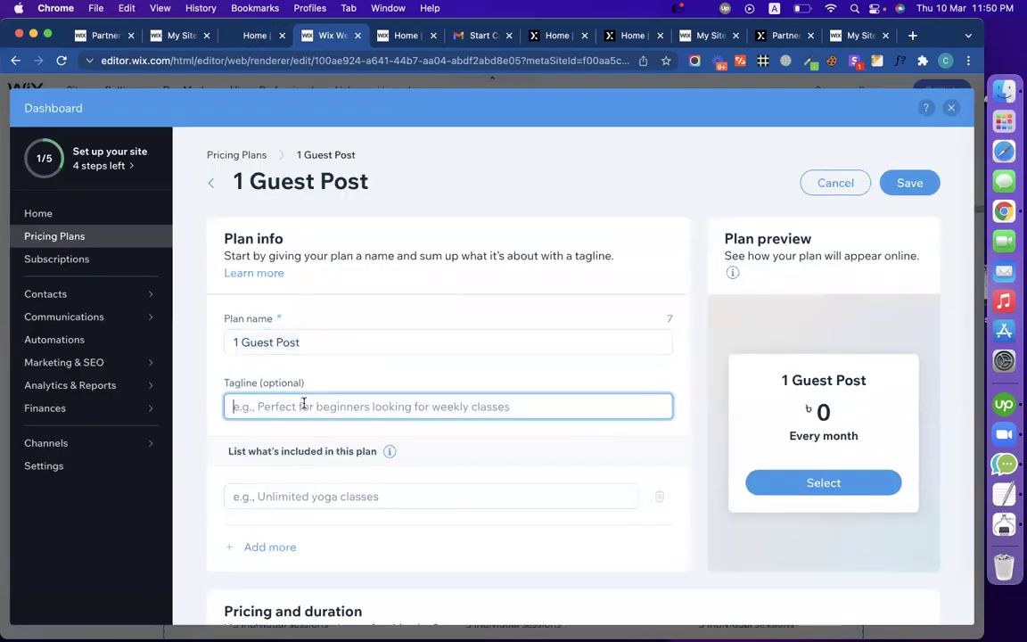
{"action": "key", "text": "super+v"}
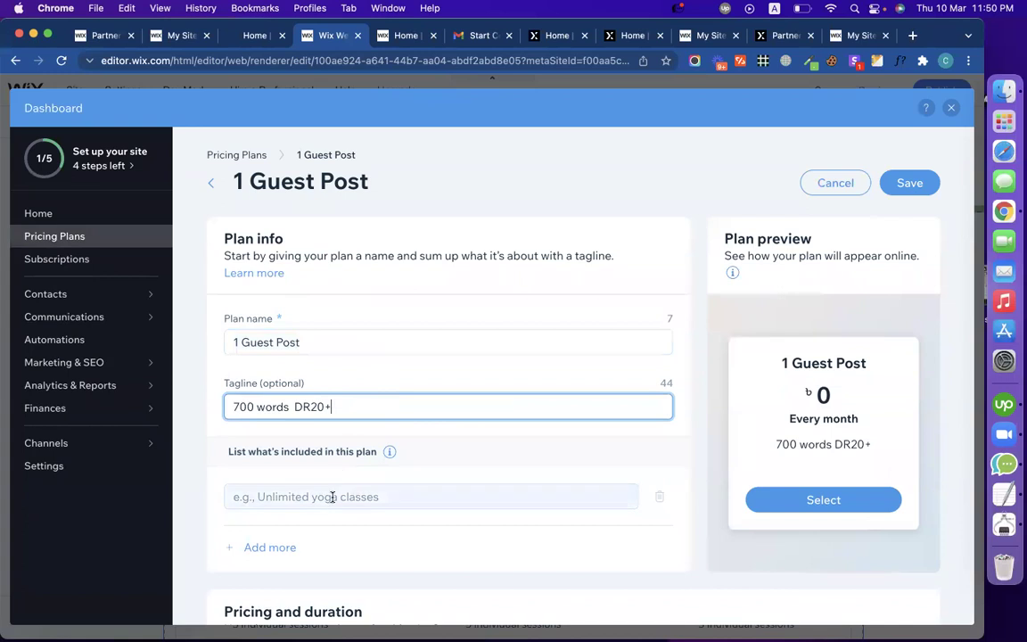
{"action": "scroll", "coordinate": [360, 522], "scroll_direction": "down", "scroll_amount": 3}
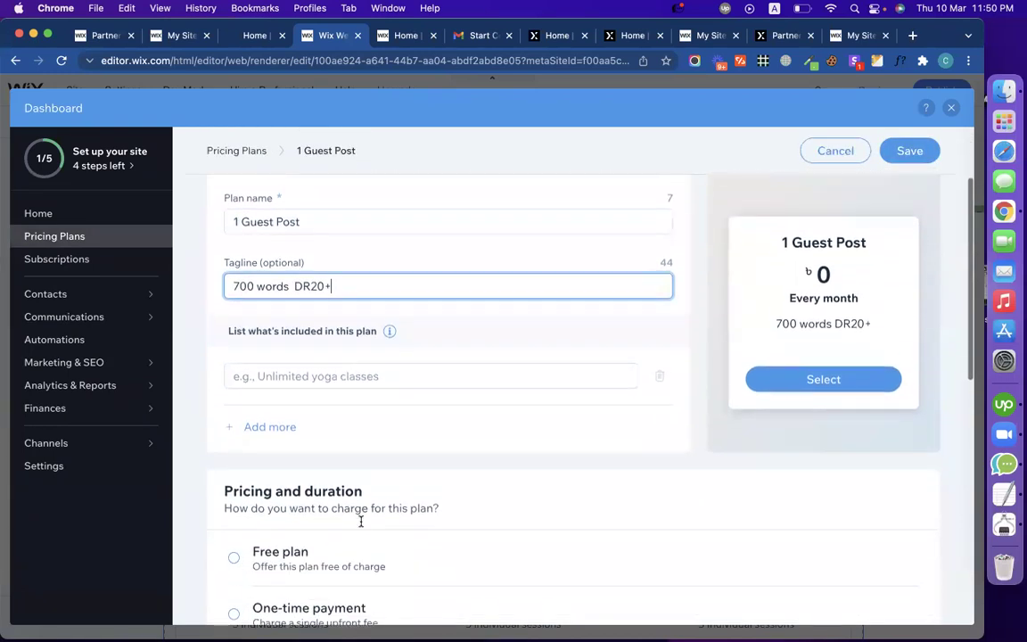
{"action": "scroll", "coordinate": [361, 524], "scroll_direction": "down", "scroll_amount": 1}
{"action": "left_click", "coordinate": [389, 358]}
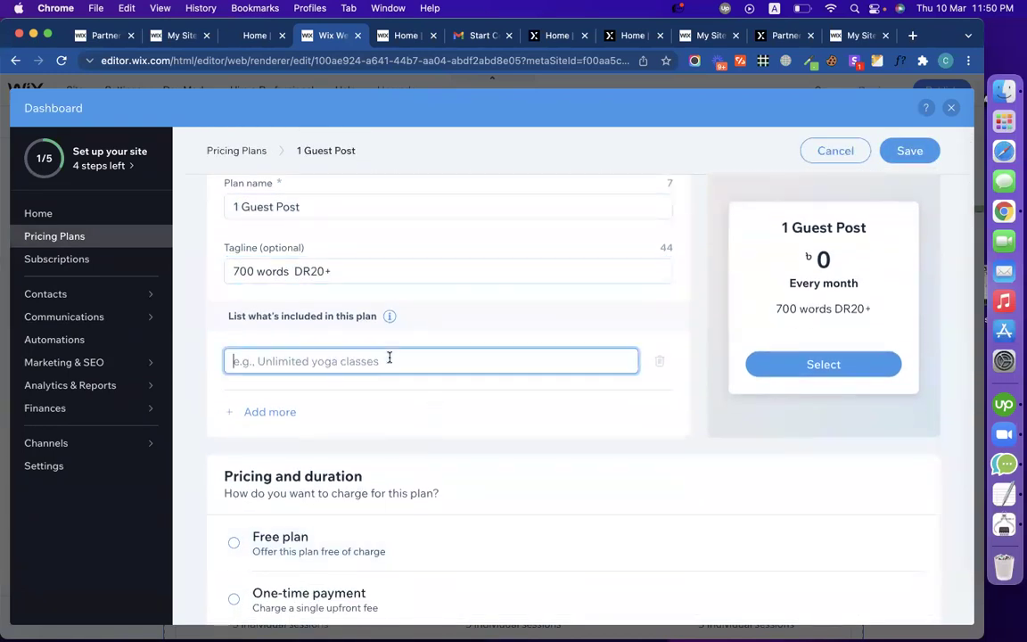
{"action": "scroll", "coordinate": [419, 414], "scroll_direction": "down", "scroll_amount": 3}
{"action": "scroll", "coordinate": [472, 367], "scroll_direction": "down", "scroll_amount": 2}
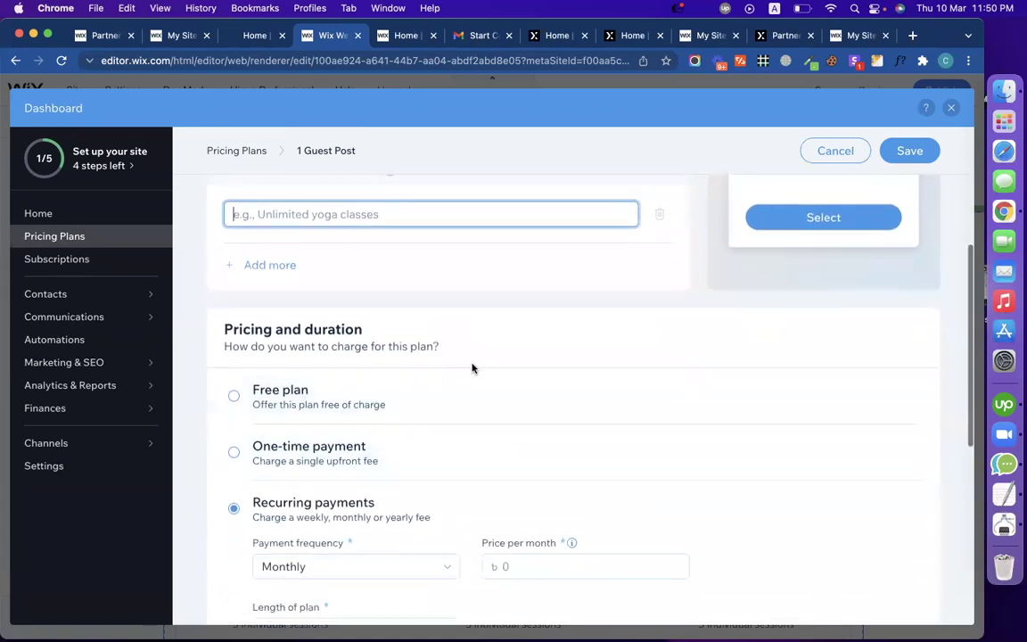
Step: Choose one-time payment and enter a price of 59
{"action": "left_click", "coordinate": [351, 392]}
{"action": "left_click", "coordinate": [333, 426]}
{"action": "type", "text": "59"}
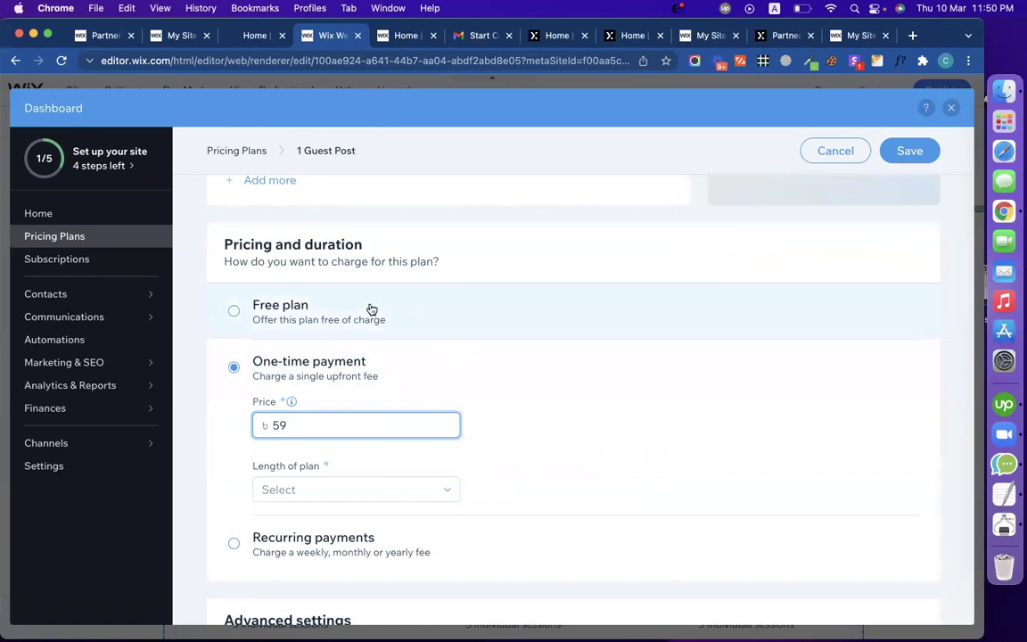
{"action": "scroll", "coordinate": [459, 404], "scroll_direction": "down", "scroll_amount": 3}
Step: Revert the payment frequency from recurring back to one-time, leaving plan length unchanged
{"action": "left_click", "coordinate": [369, 394]}
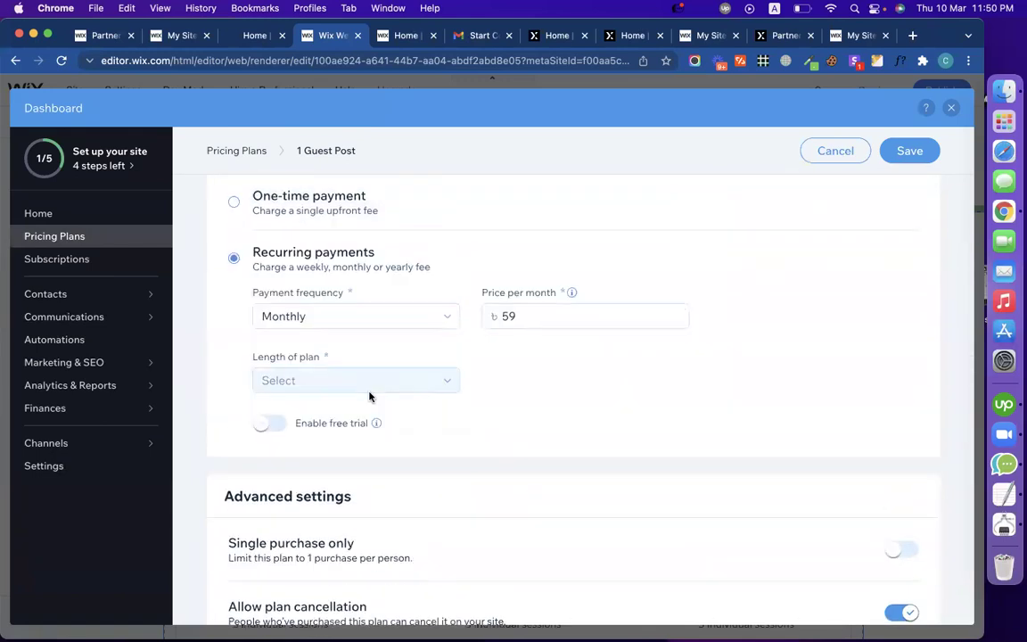
{"action": "left_click", "coordinate": [325, 322]}
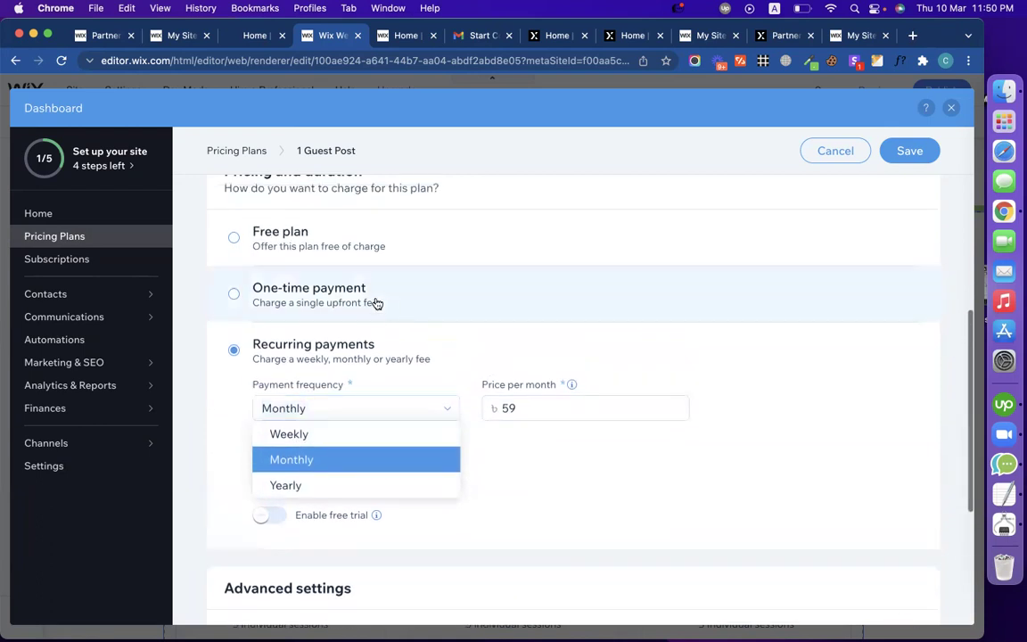
{"action": "left_click", "coordinate": [373, 298]}
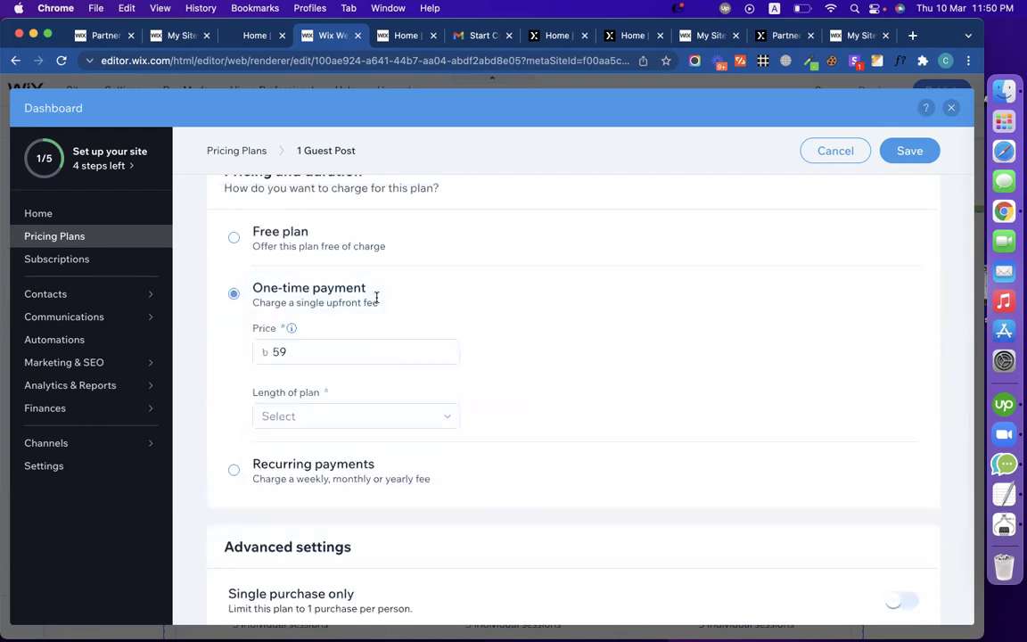
{"action": "left_click", "coordinate": [401, 415]}
{"action": "left_click", "coordinate": [533, 358]}
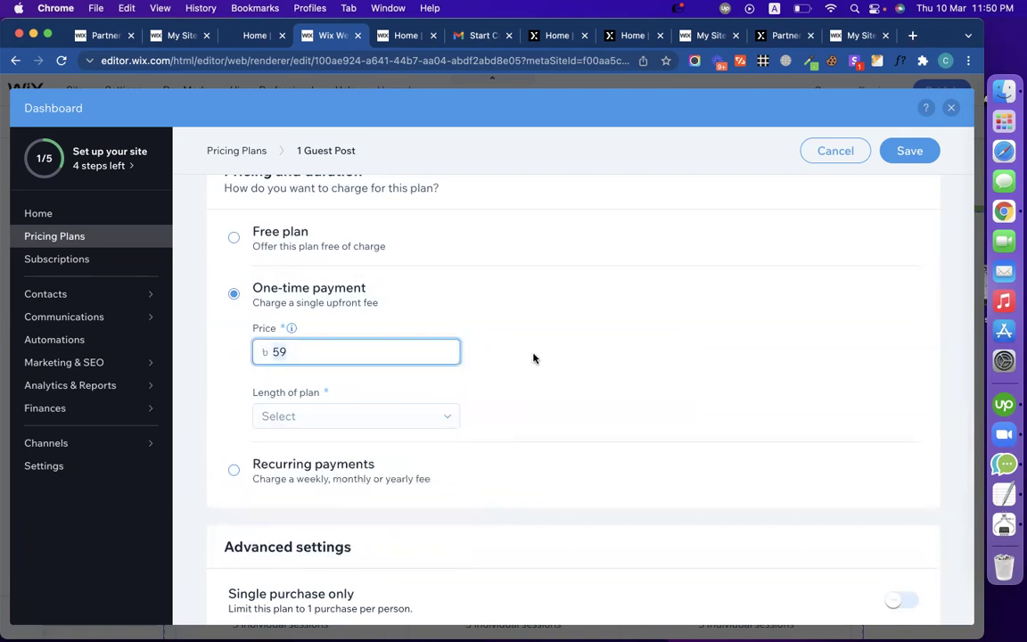
{"action": "scroll", "coordinate": [474, 381], "scroll_direction": "up", "scroll_amount": 1}
{"action": "scroll", "coordinate": [476, 382], "scroll_direction": "down", "scroll_amount": 5}
{"action": "scroll", "coordinate": [476, 383], "scroll_direction": "up", "scroll_amount": 2}
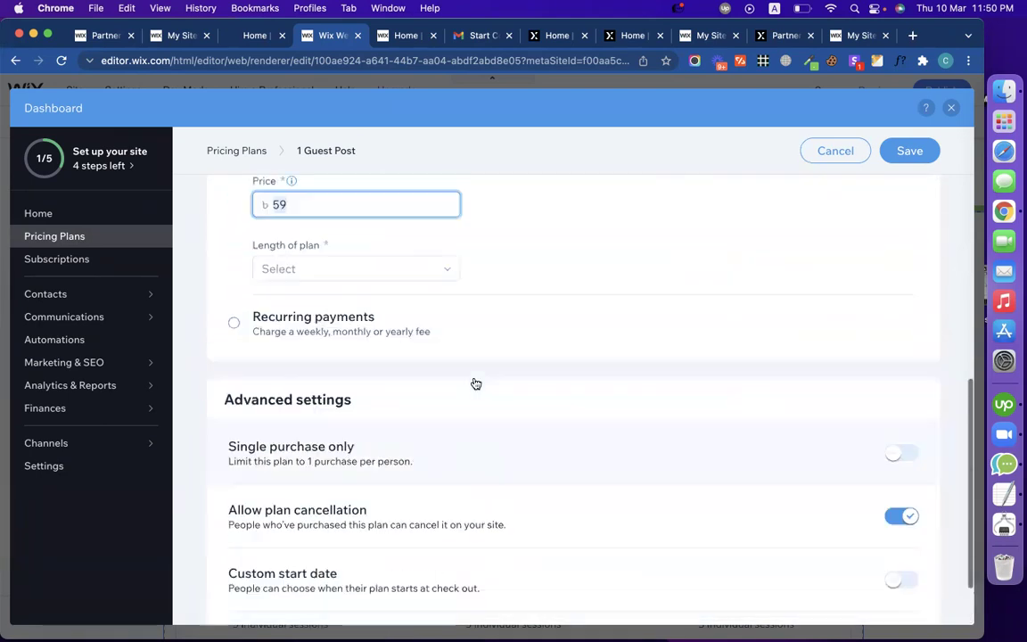
{"action": "scroll", "coordinate": [476, 383], "scroll_direction": "up", "scroll_amount": 10}
{"action": "left_click", "coordinate": [360, 437]}
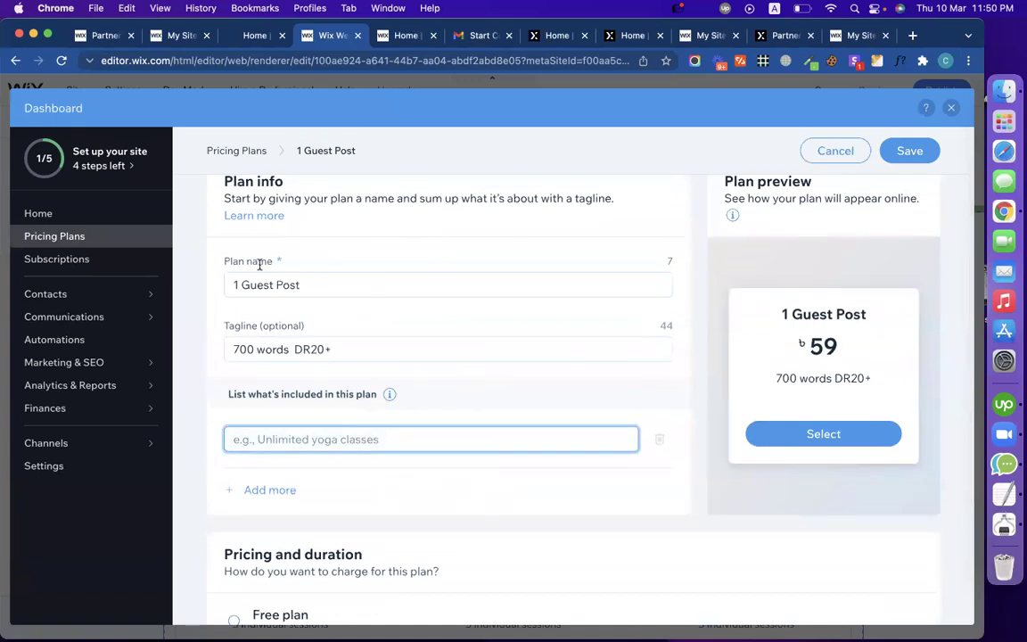
Step: Copy 'Links on real websites' from the live site into the first included feature
{"action": "left_click", "coordinate": [254, 38]}
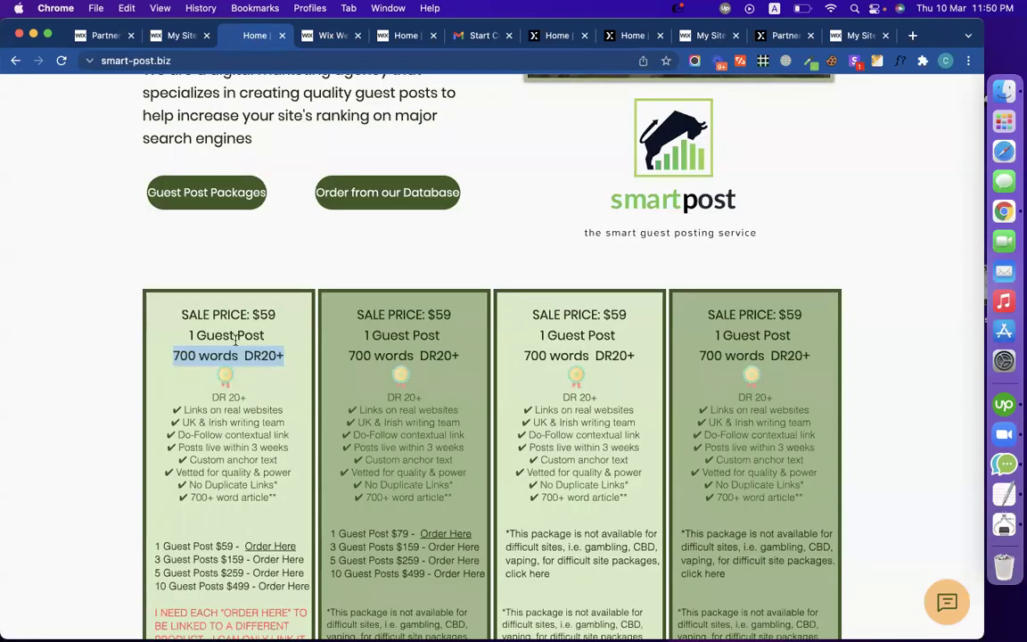
{"action": "scroll", "coordinate": [292, 462], "scroll_direction": "down", "scroll_amount": 2}
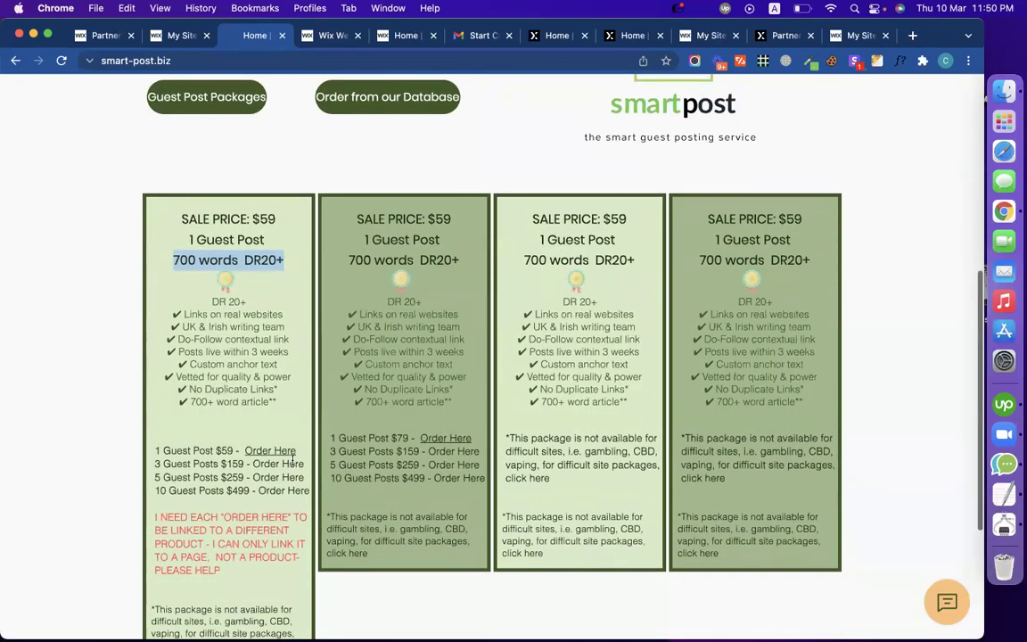
{"action": "double_click", "coordinate": [269, 313]}
{"action": "triple_click", "coordinate": [269, 314]}
{"action": "key", "text": "super+c"}
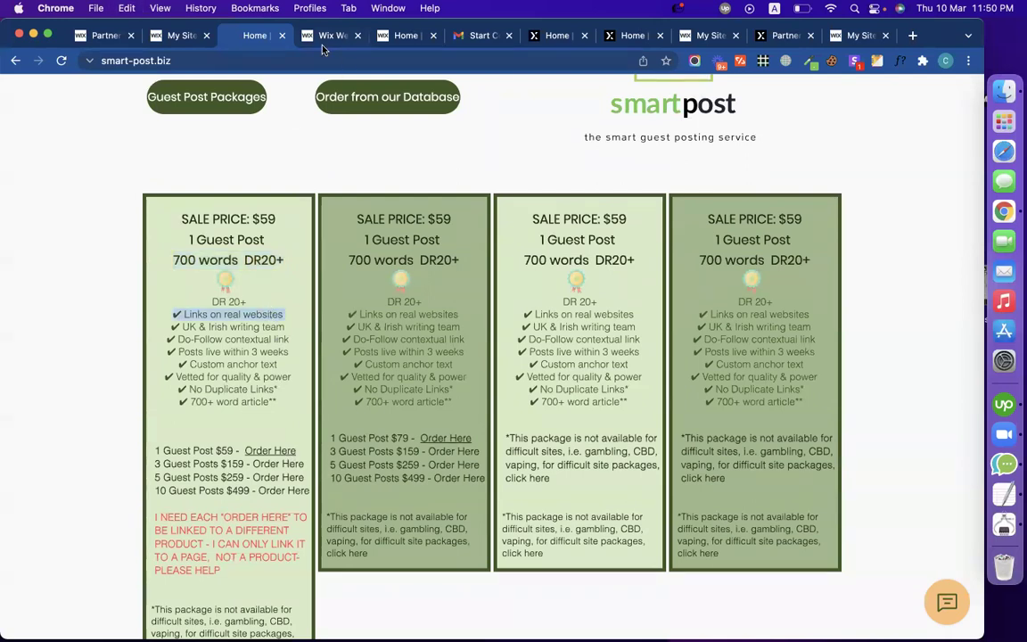
{"action": "left_click", "coordinate": [314, 36]}
{"action": "key", "text": "super+v"}
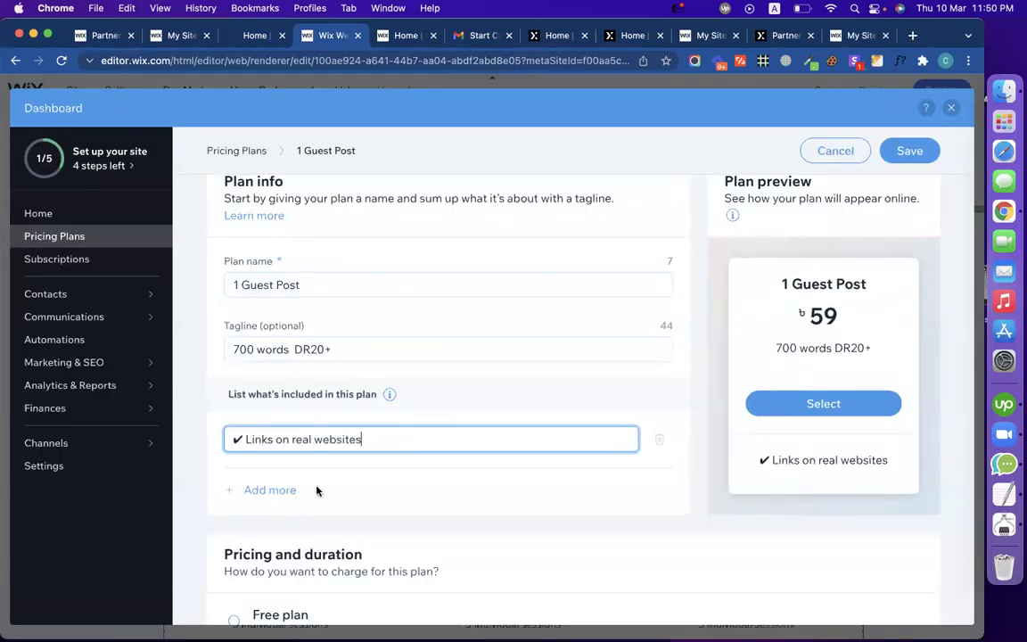
{"action": "left_click", "coordinate": [282, 490]}
Step: Add 'UK & Irish writing team' as the second included feature
{"action": "left_click", "coordinate": [253, 34]}
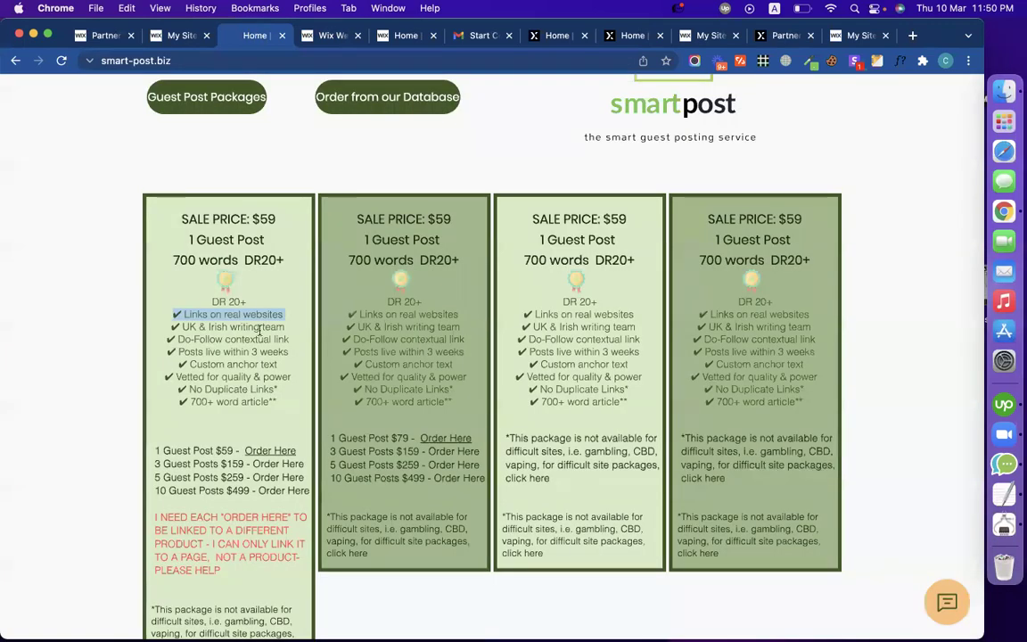
{"action": "triple_click", "coordinate": [231, 327]}
{"action": "key", "text": "super+c"}
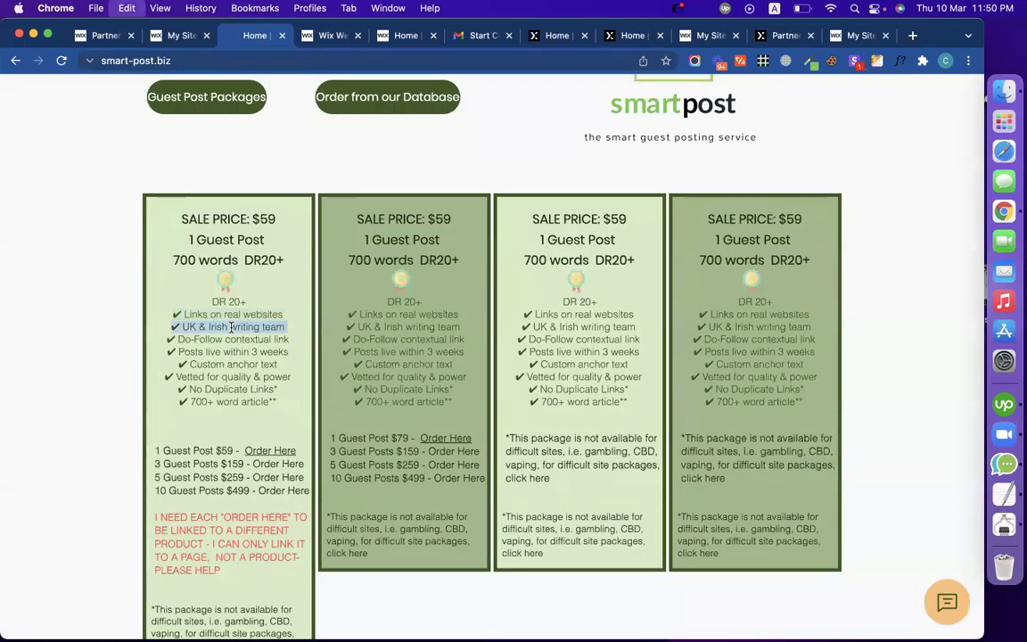
{"action": "left_click", "coordinate": [305, 38]}
{"action": "key", "text": "super+v"}
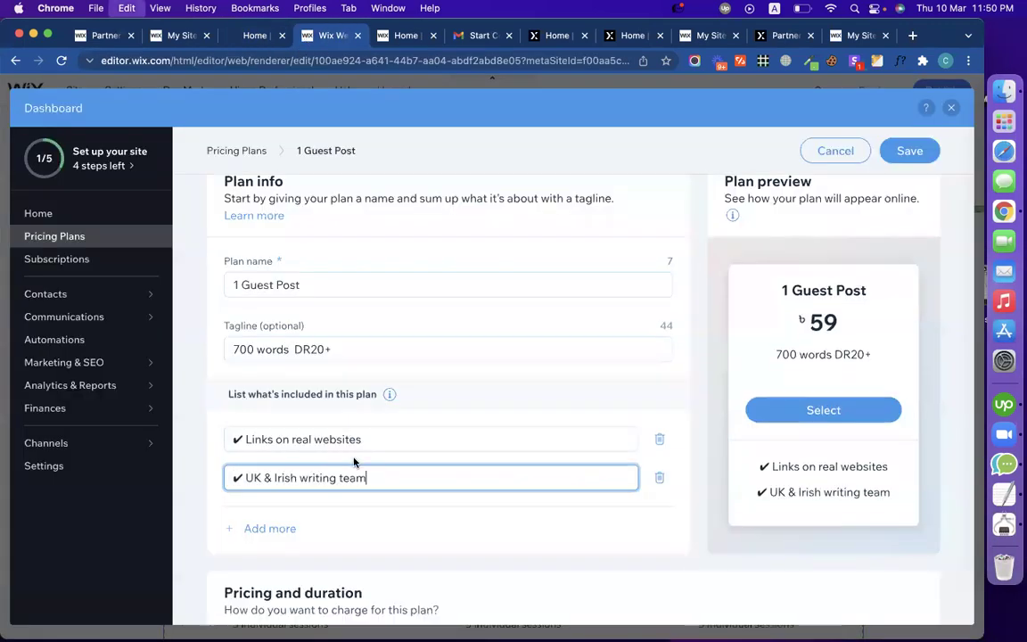
{"action": "left_click", "coordinate": [276, 530]}
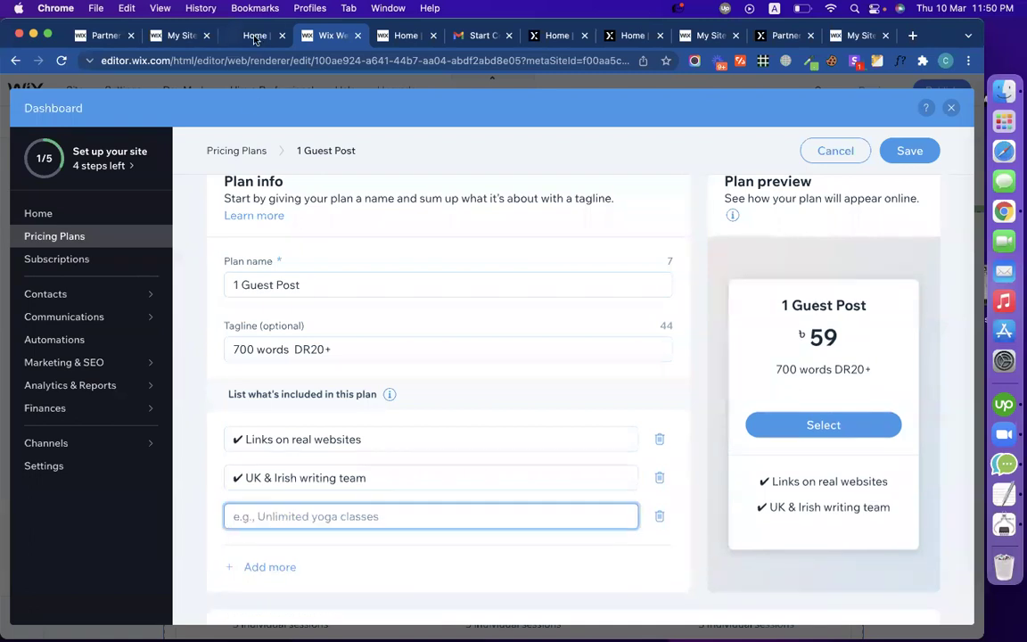
Step: Add 'Do-Follow contextual link' as the third included feature
{"action": "left_click", "coordinate": [254, 35]}
{"action": "triple_click", "coordinate": [228, 339]}
{"action": "key", "text": "super+c"}
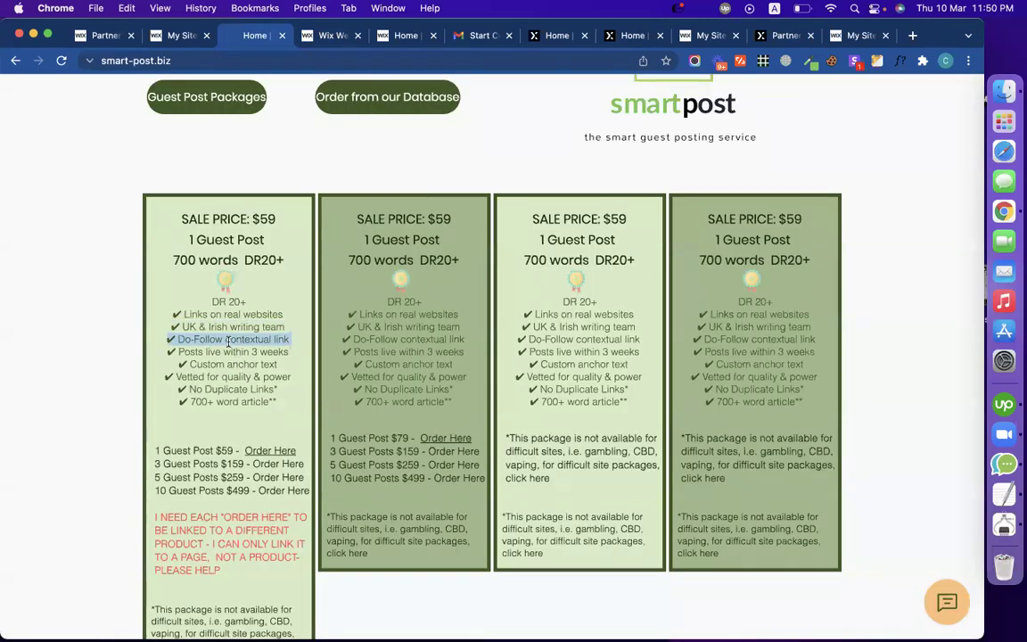
{"action": "left_click", "coordinate": [321, 35]}
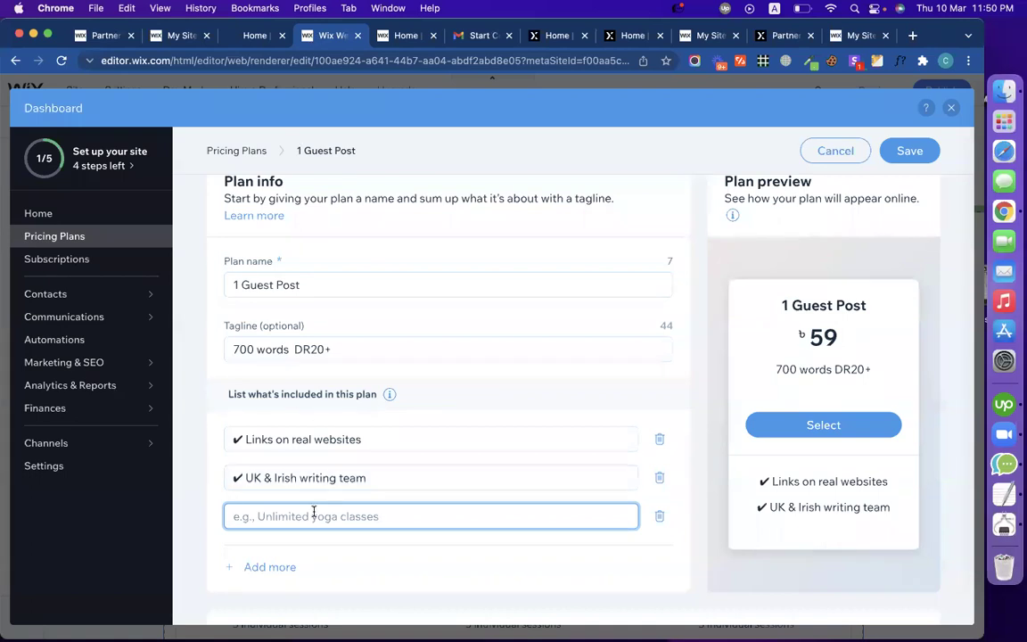
{"action": "key", "text": "super+v"}
{"action": "left_click", "coordinate": [399, 564]}
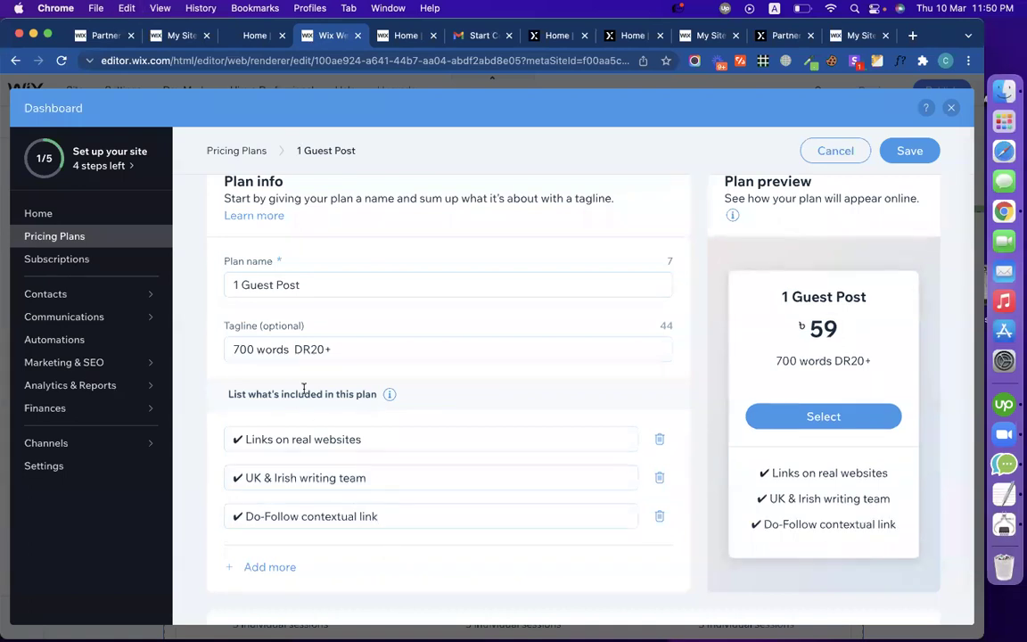
{"action": "scroll", "coordinate": [340, 286], "scroll_direction": "down", "scroll_amount": 5}
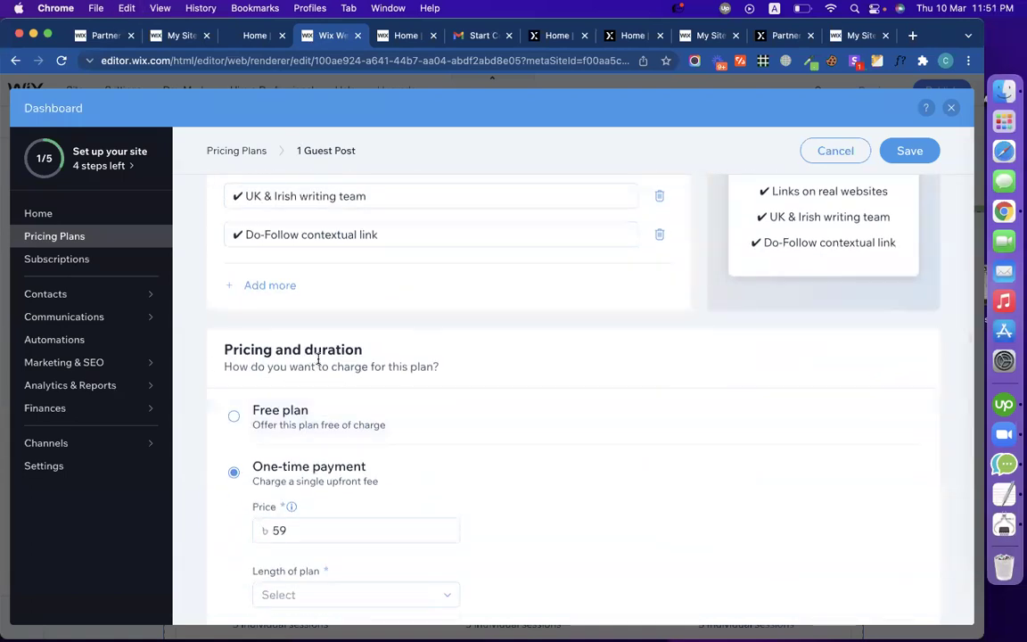
{"action": "scroll", "coordinate": [430, 357], "scroll_direction": "down", "scroll_amount": 7}
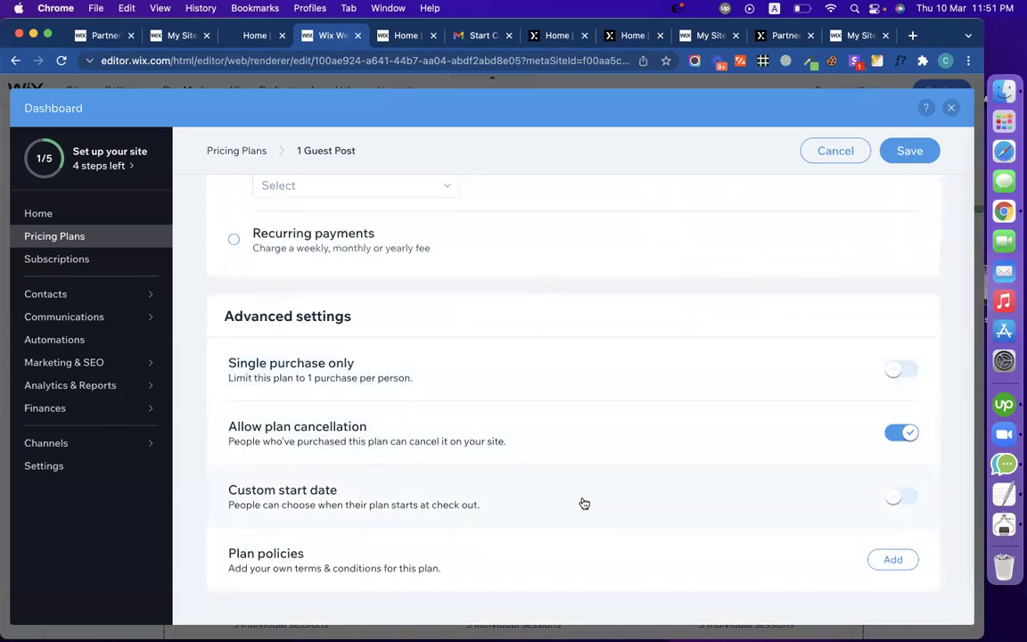
{"action": "scroll", "coordinate": [573, 465], "scroll_direction": "up", "scroll_amount": 15}
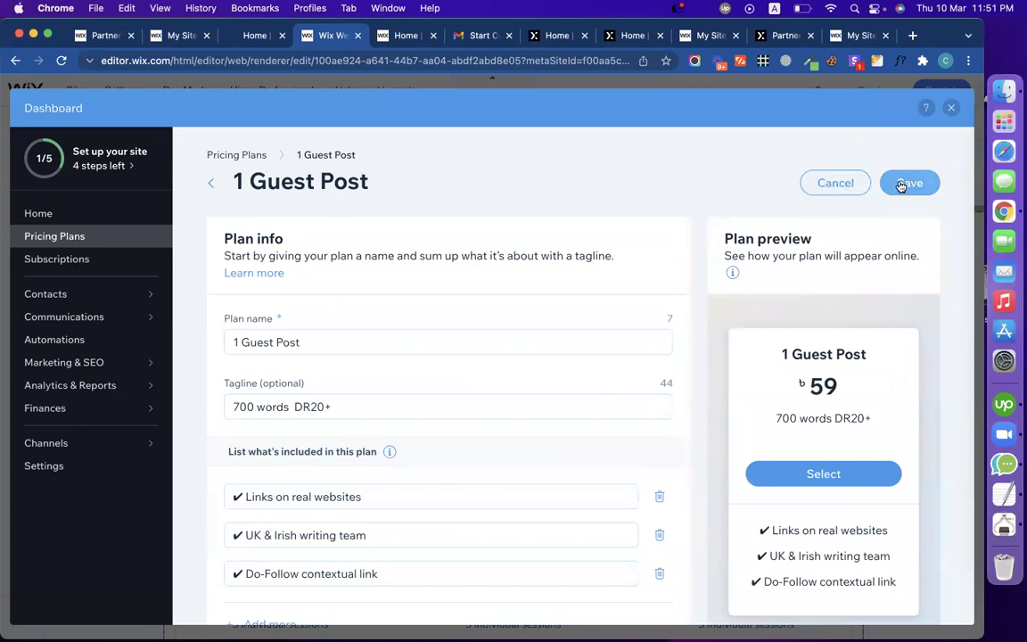
Step: Return to the plan editor, keeping the unsaved plan changes
{"action": "left_click", "coordinate": [252, 40]}
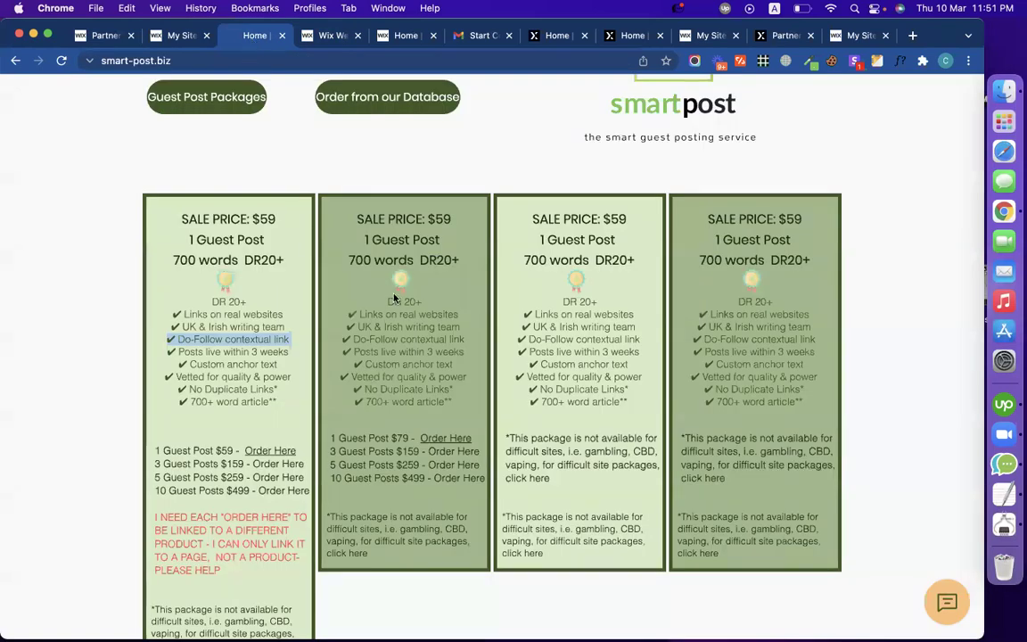
{"action": "left_click", "coordinate": [415, 240]}
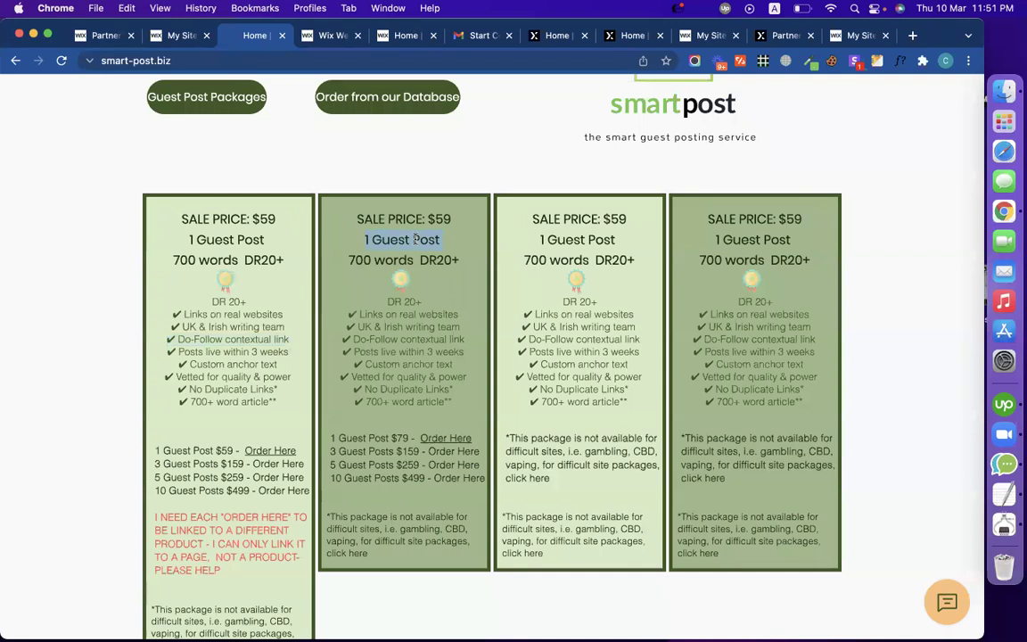
{"action": "left_click", "coordinate": [329, 37]}
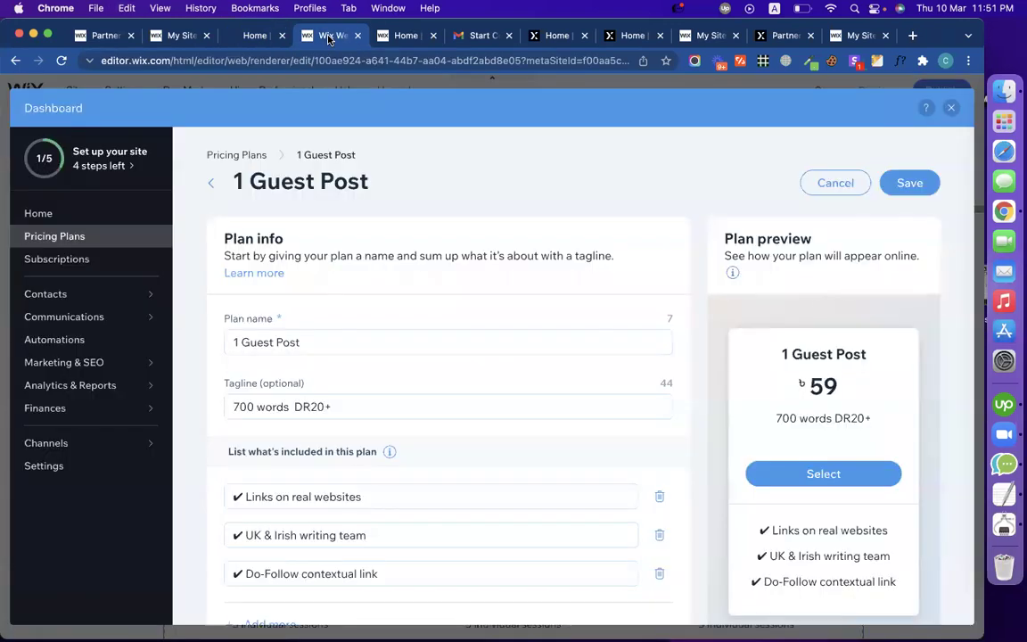
{"action": "left_click", "coordinate": [237, 154]}
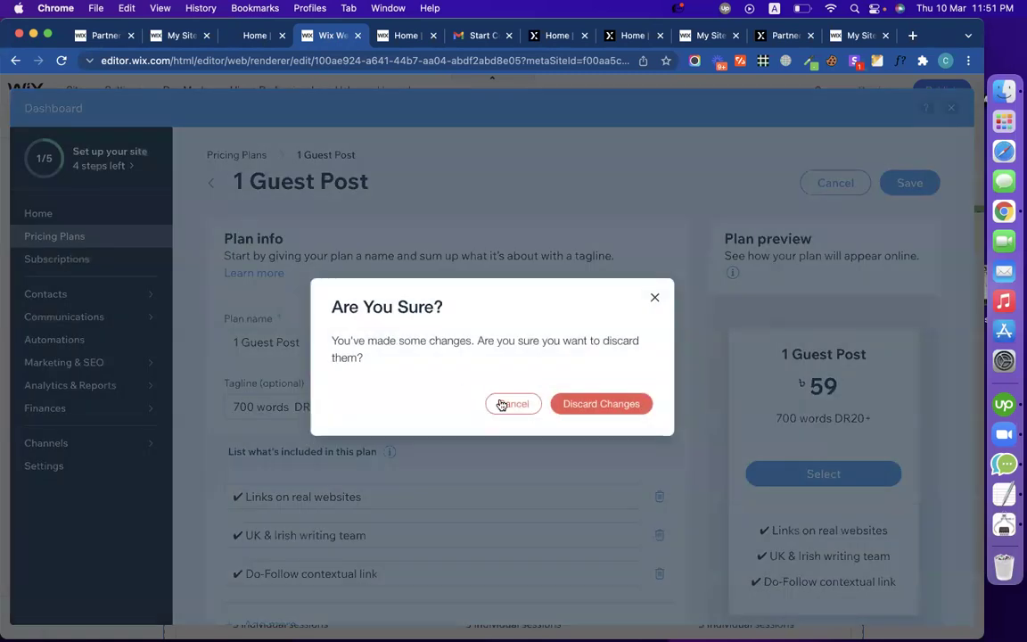
{"action": "left_click", "coordinate": [504, 403]}
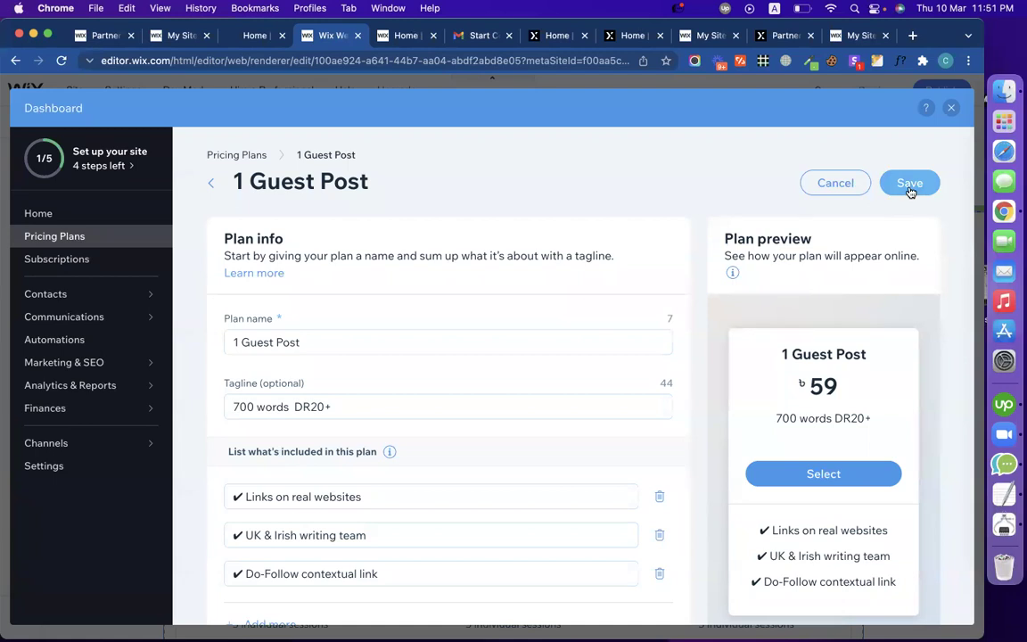
{"action": "scroll", "coordinate": [649, 433], "scroll_direction": "down", "scroll_amount": 10}
{"action": "scroll", "coordinate": [649, 433], "scroll_direction": "up", "scroll_amount": 3}
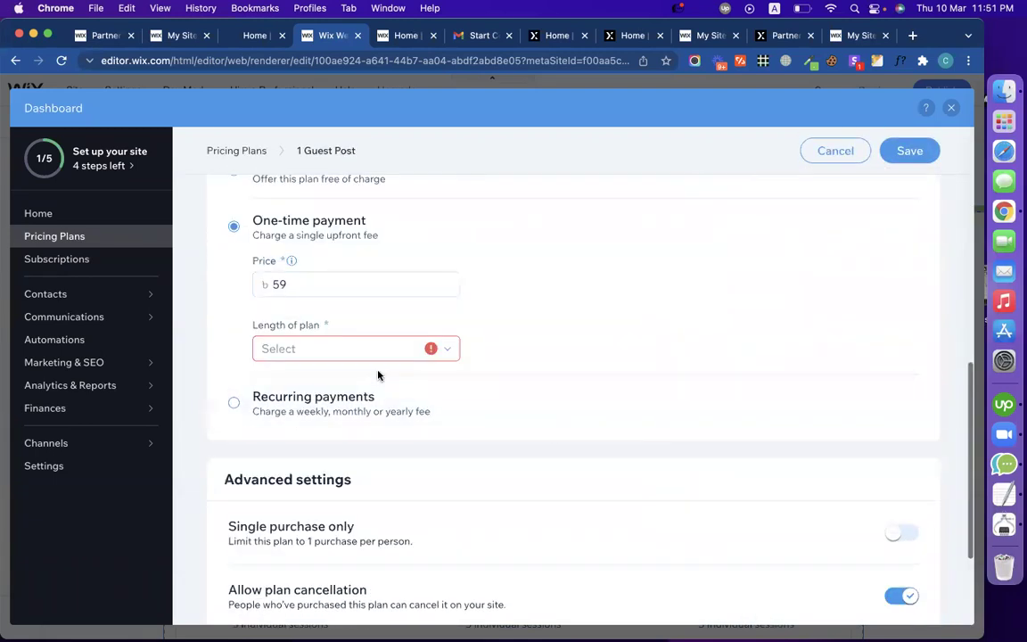
Step: Set the plan length to a custom 10 years and save the plan
{"action": "left_click", "coordinate": [334, 352]}
{"action": "left_click", "coordinate": [334, 477]}
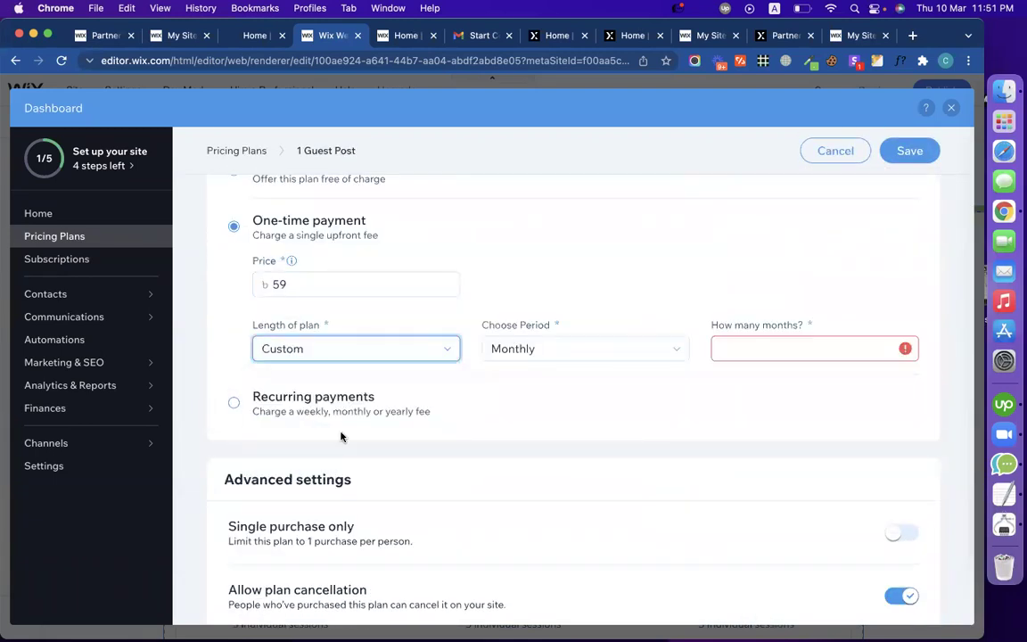
{"action": "left_click", "coordinate": [556, 352]}
{"action": "left_click", "coordinate": [551, 427]}
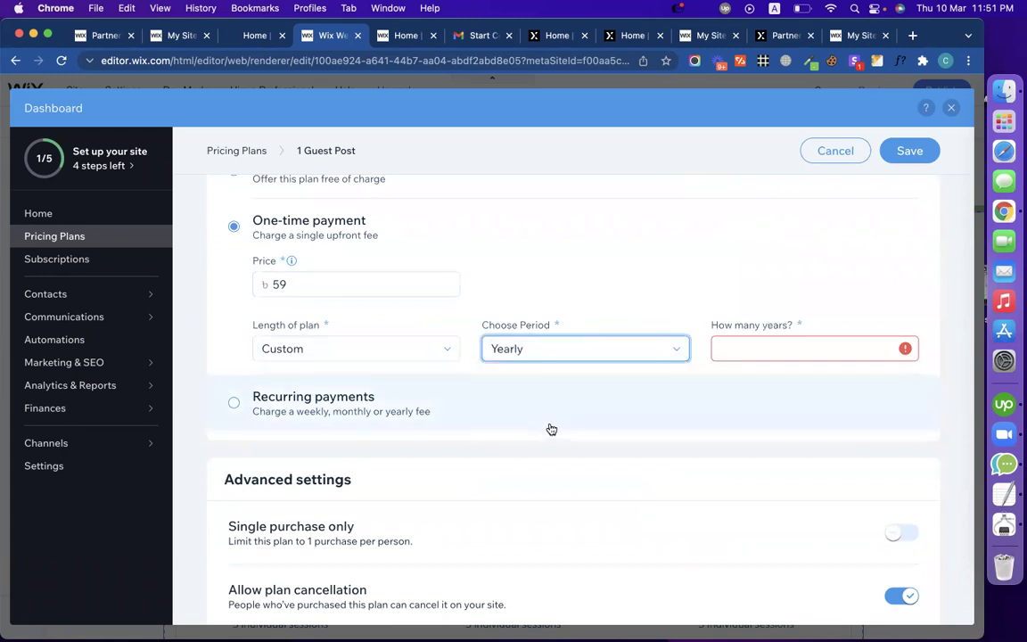
{"action": "left_click", "coordinate": [771, 346]}
{"action": "type", "text": "10"}
{"action": "left_click", "coordinate": [900, 154]}
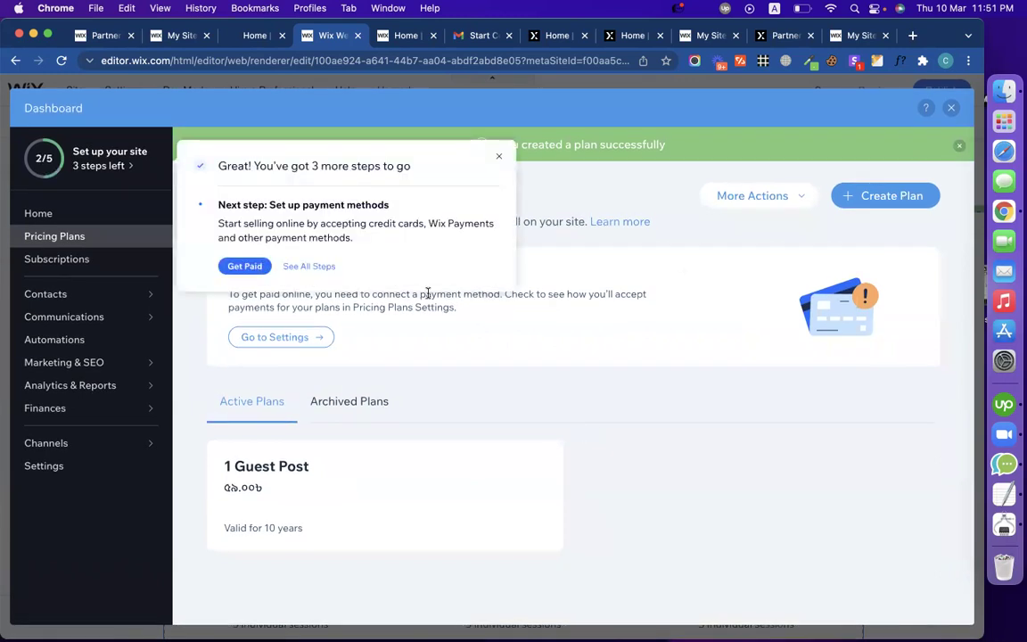
Step: Dismiss the setup popup, start a second plan named '1 Guest Post', and return to the live site
{"action": "left_click", "coordinate": [497, 157]}
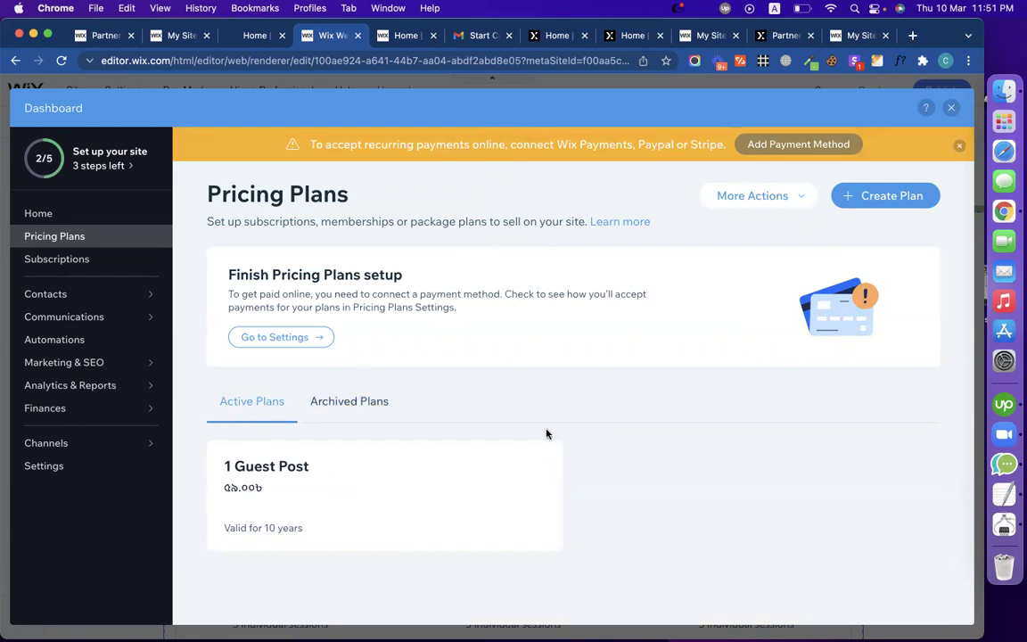
{"action": "left_click", "coordinate": [859, 201]}
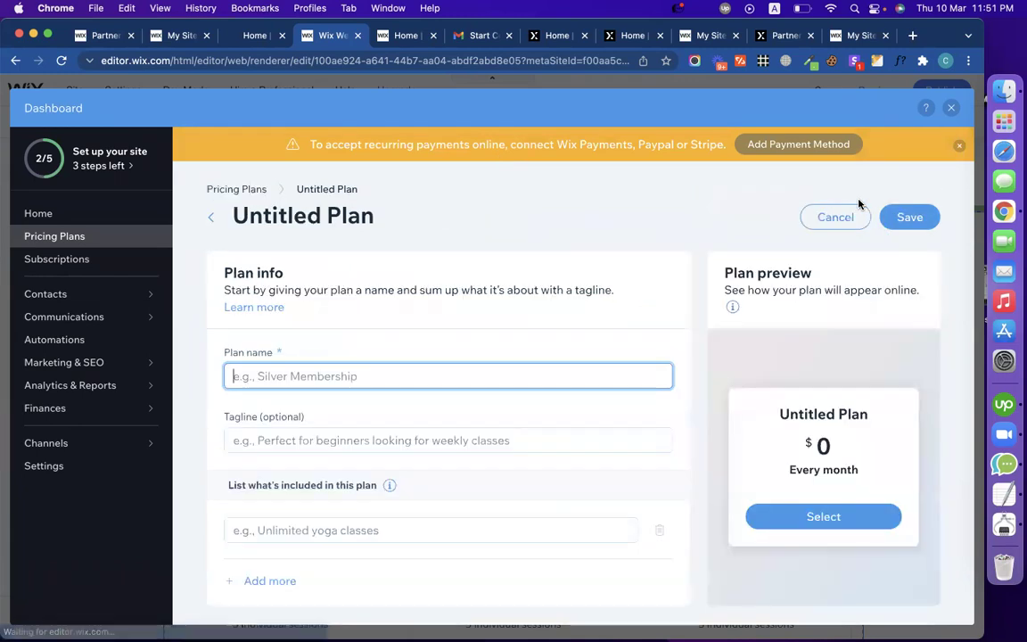
{"action": "type", "text": "1 Guest Post"}
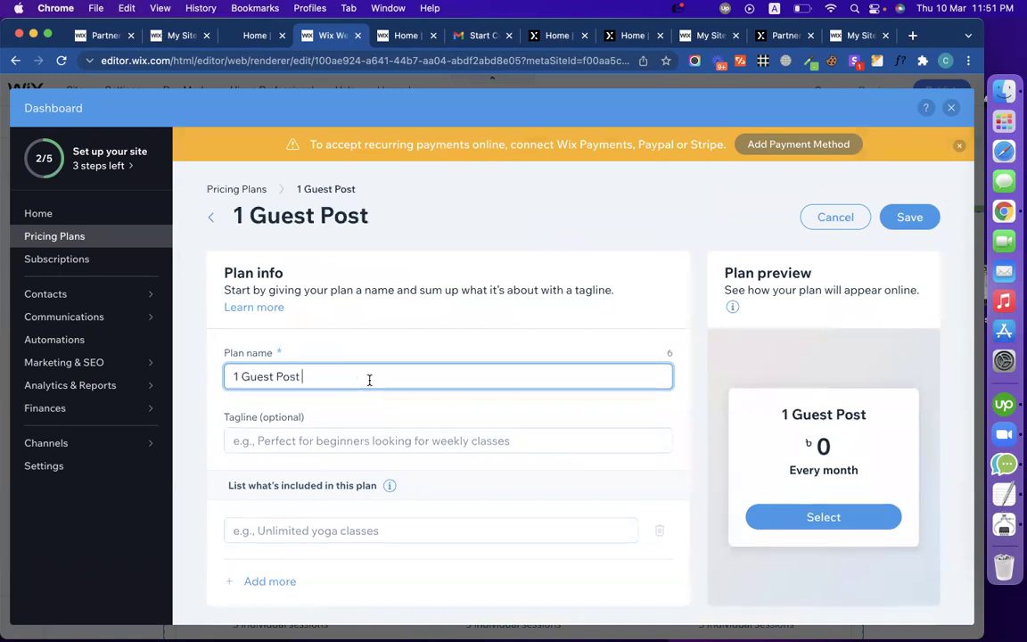
{"action": "key", "text": "ctrl+shift+Tab"}
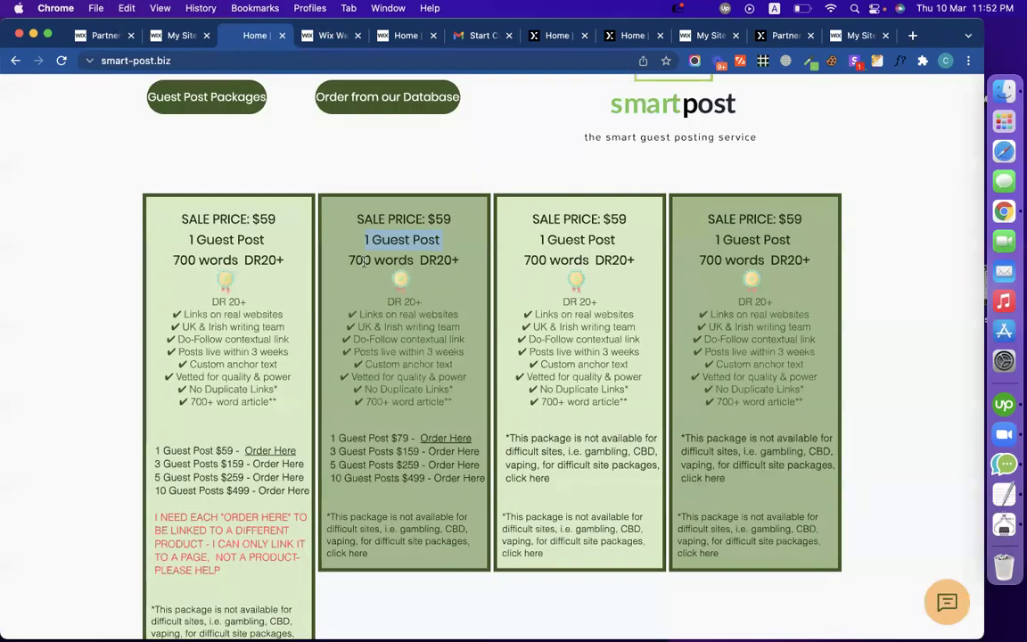
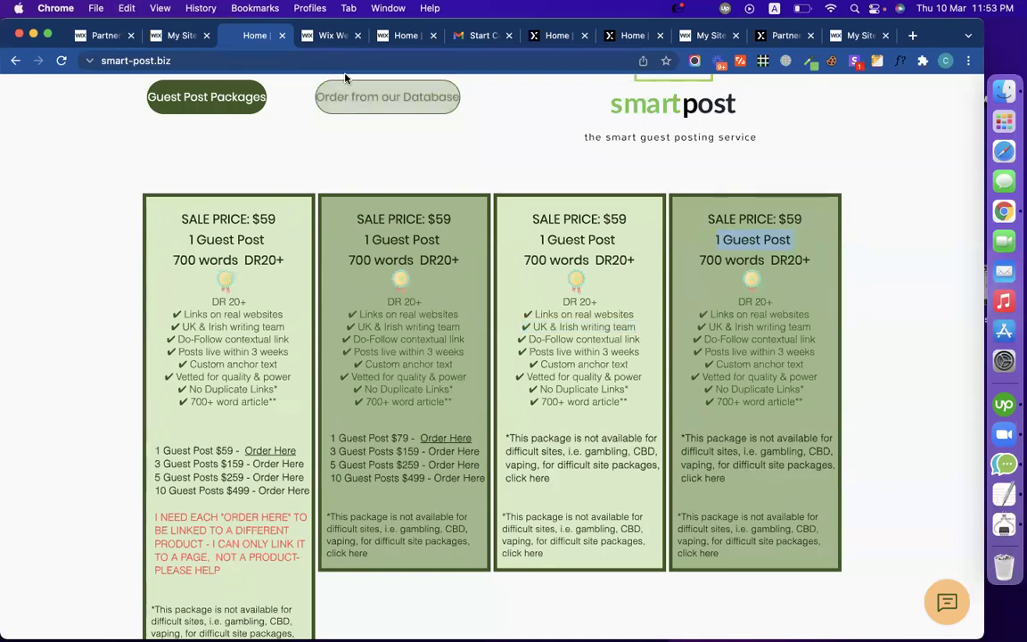
Step: Name the plan '1 Guest Post' and set its tagline to '700 words DR20+'
{"action": "left_click", "coordinate": [304, 37]}
{"action": "type", "text": "1 Guest Post"}
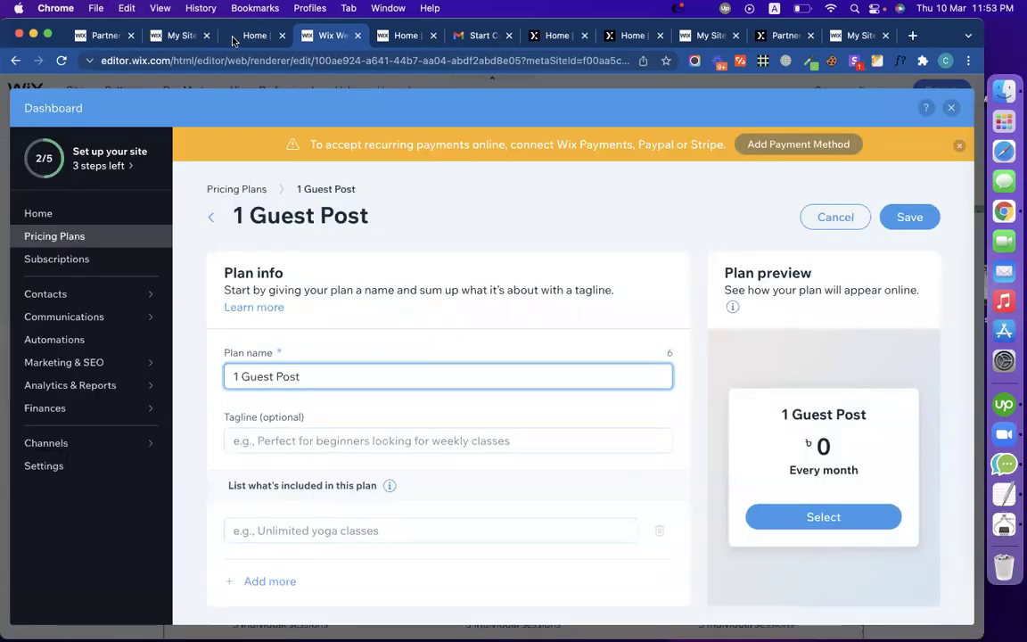
{"action": "left_click", "coordinate": [252, 36]}
{"action": "left_click", "coordinate": [757, 252]}
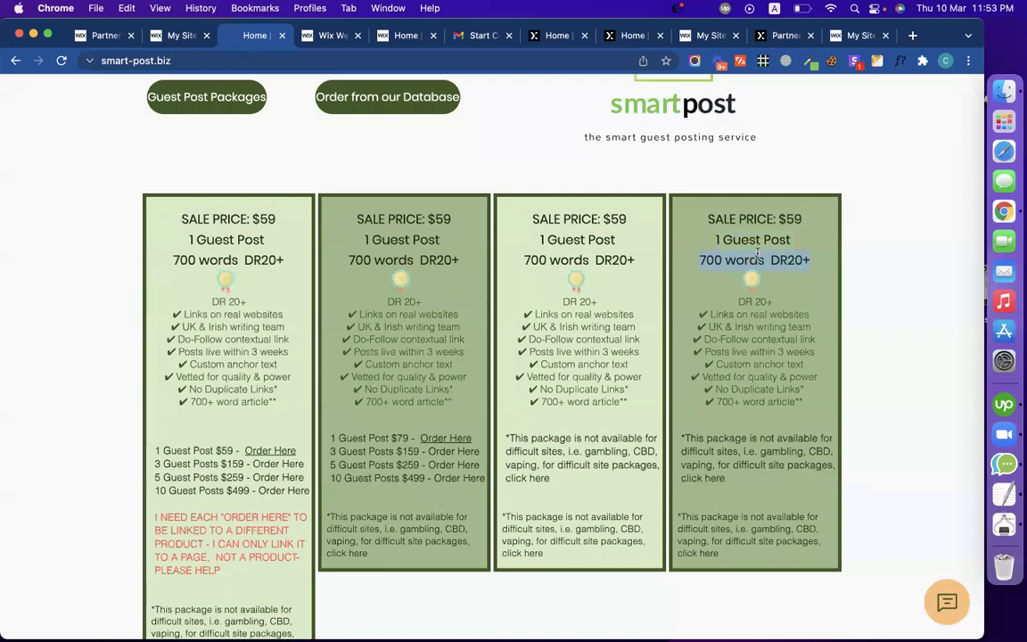
{"action": "left_click", "coordinate": [313, 38]}
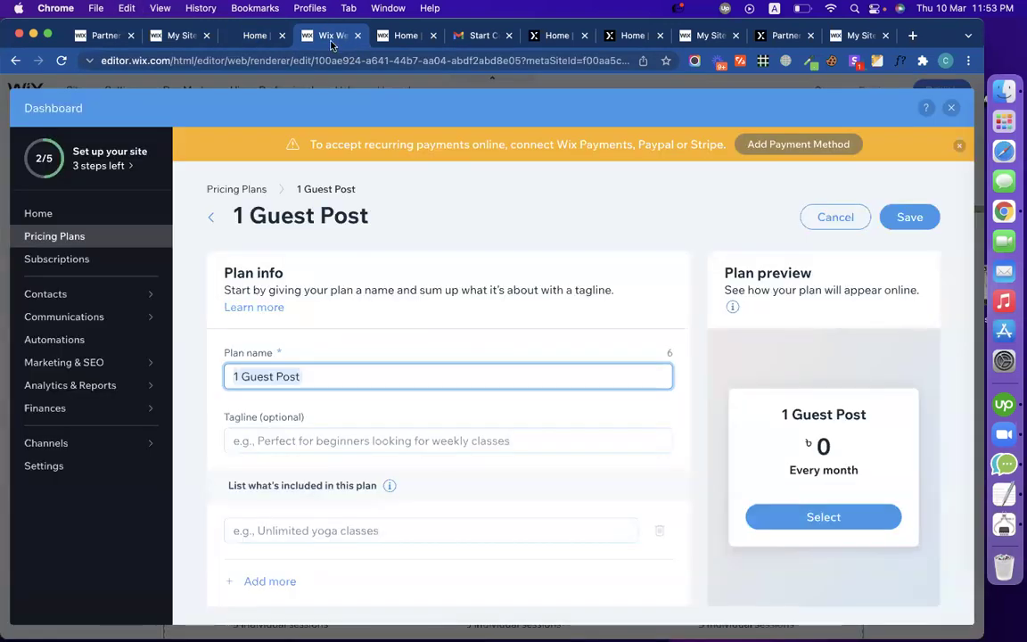
{"action": "left_click", "coordinate": [376, 439]}
{"action": "left_click", "coordinate": [285, 470]}
{"action": "left_click", "coordinate": [457, 373]}
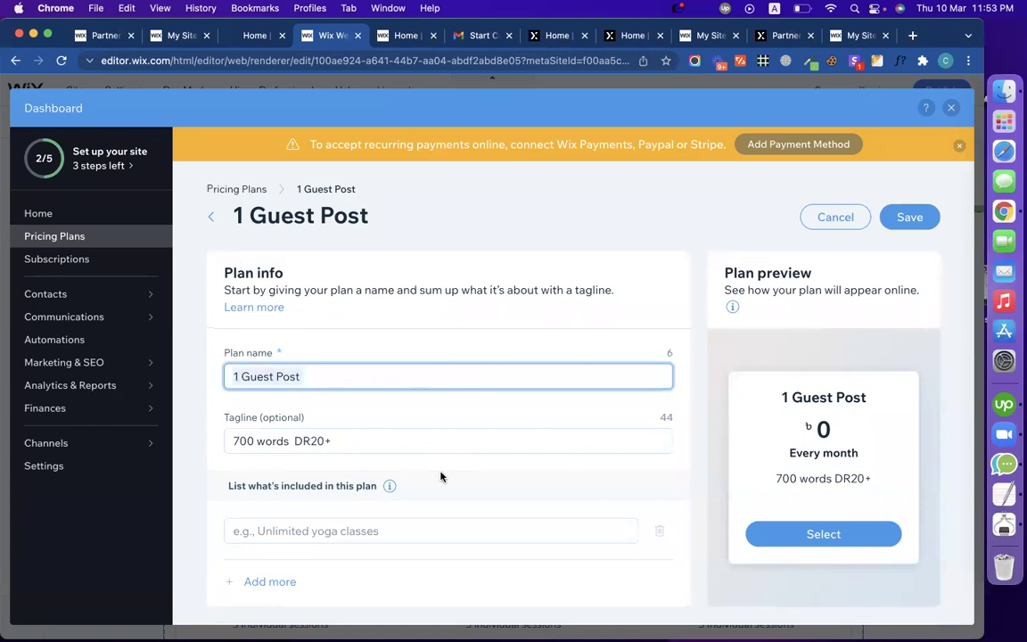
{"action": "scroll", "coordinate": [392, 446], "scroll_direction": "down", "scroll_amount": 2}
Step: Add the first benefit '✔ Links on real websites', copied from the live site
{"action": "left_click", "coordinate": [347, 412]}
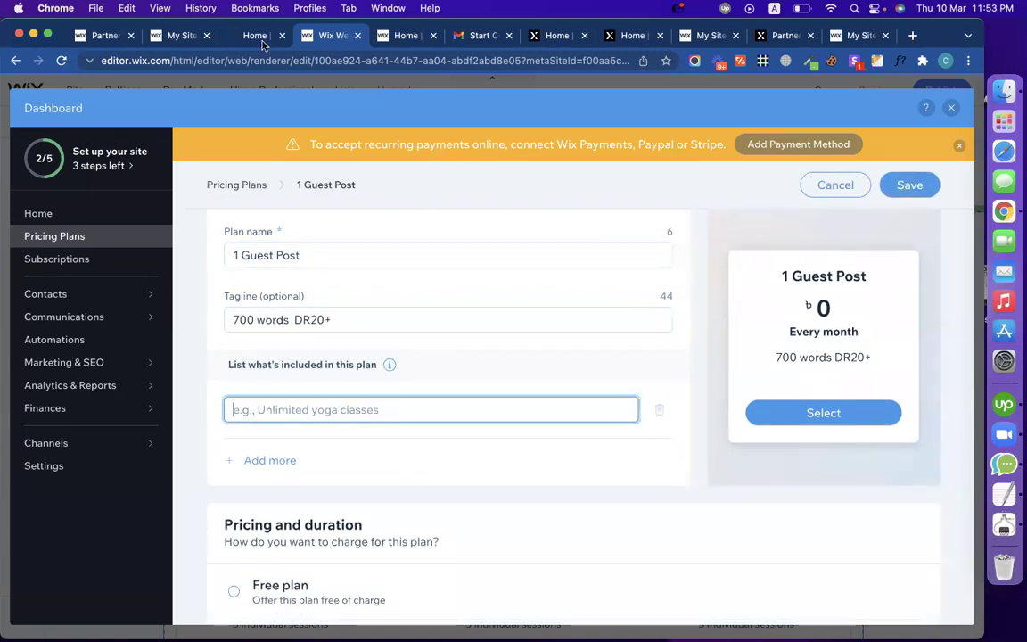
{"action": "left_click", "coordinate": [262, 41]}
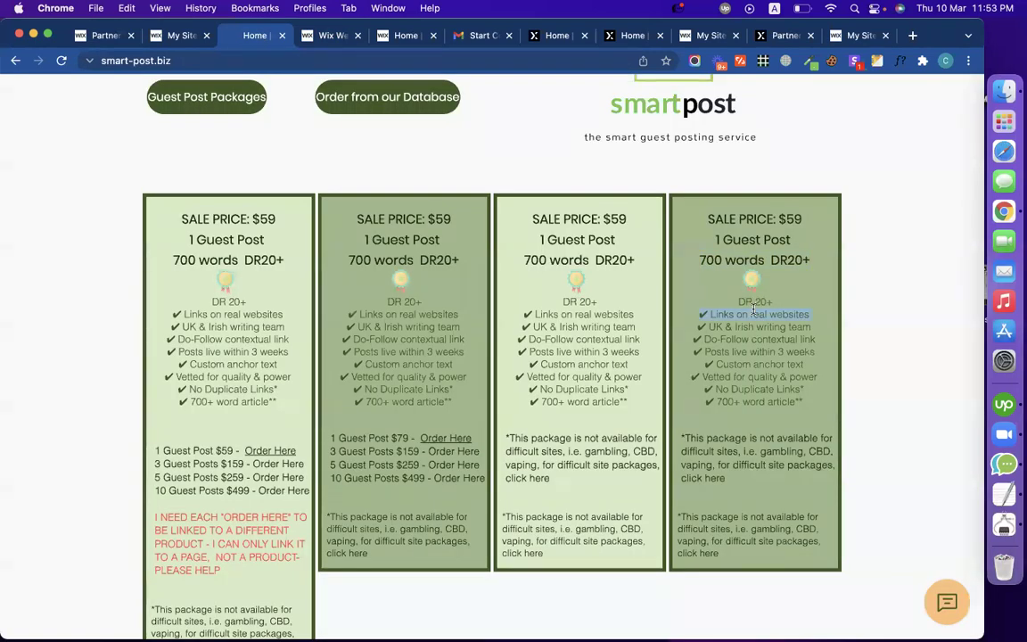
{"action": "left_click", "coordinate": [333, 35]}
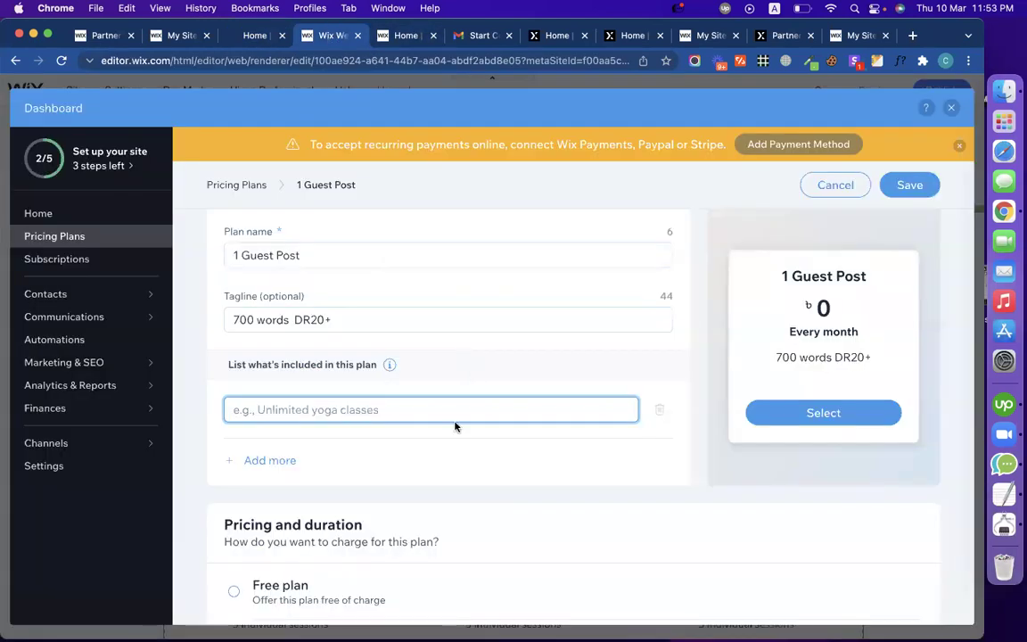
{"action": "type", "text": "✔ Links on real websites"}
{"action": "left_click", "coordinate": [284, 462]}
Step: Add the benefits '✔ No Duplicate Links*' and '✔ 700+ word article' from the live pricing card
{"action": "left_click", "coordinate": [254, 35]}
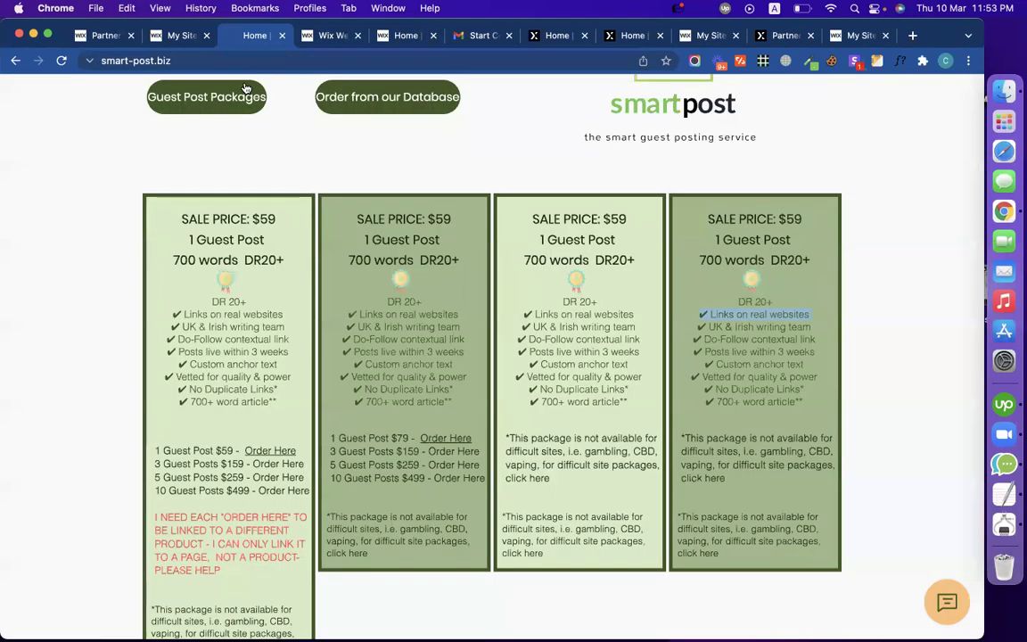
{"action": "left_click_drag", "start_coordinate": [723, 389], "coordinate": [706, 390]}
{"action": "key", "text": "super+c"}
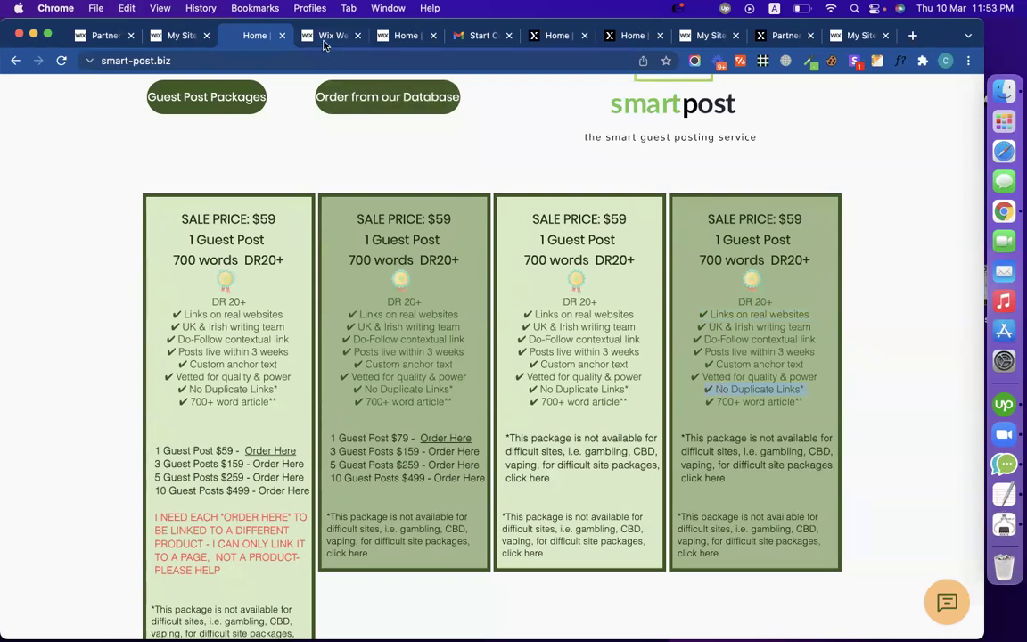
{"action": "left_click", "coordinate": [326, 38]}
{"action": "key", "text": "super+v"}
{"action": "left_click", "coordinate": [266, 497]}
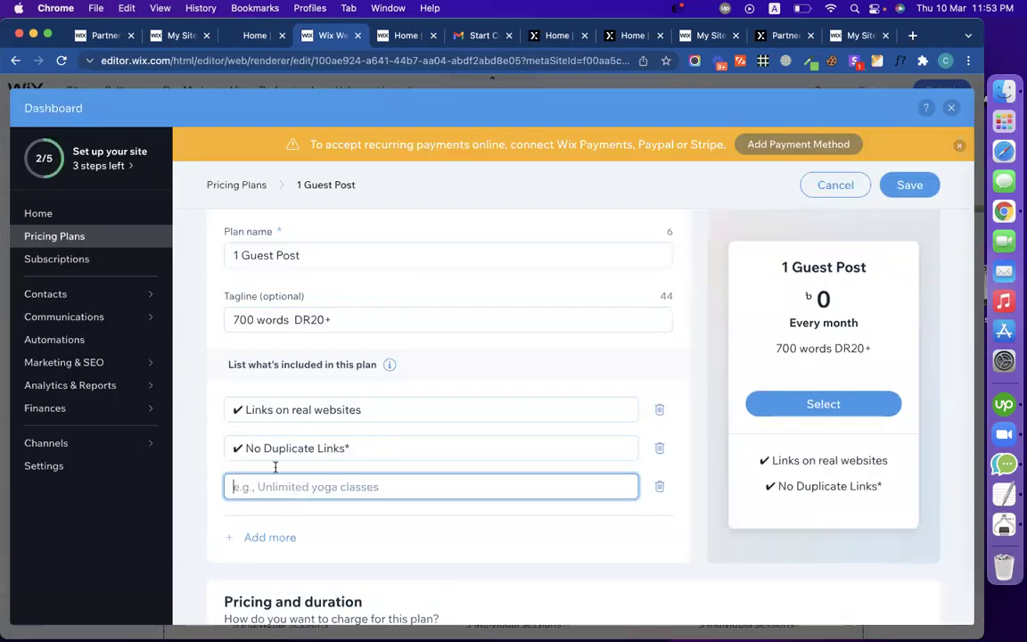
{"action": "left_click", "coordinate": [244, 39]}
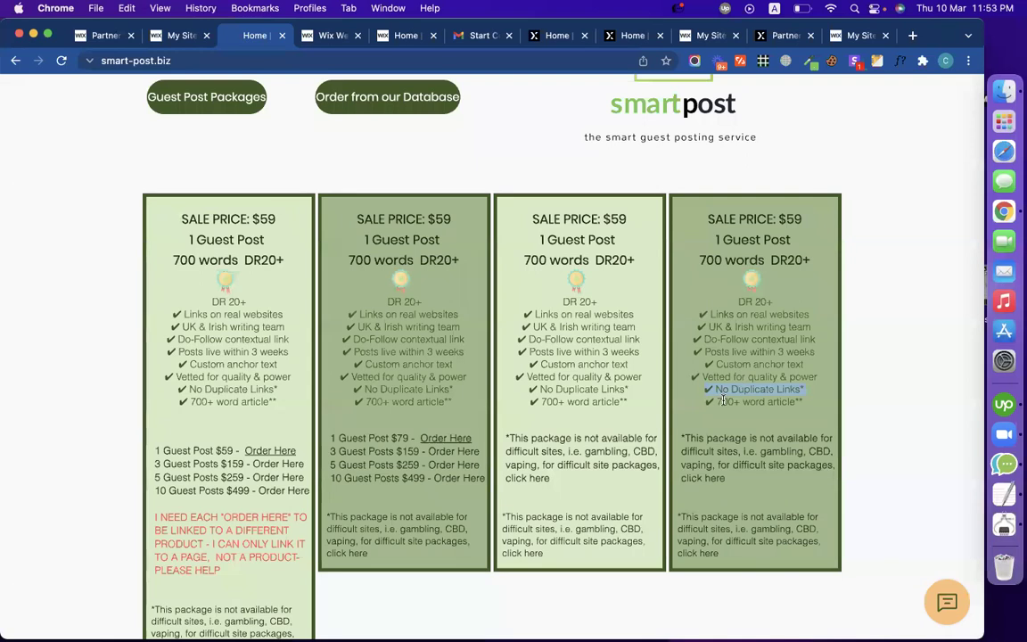
{"action": "key", "text": "super+c"}
{"action": "left_click", "coordinate": [323, 36]}
{"action": "key", "text": "super+v"}
{"action": "scroll", "coordinate": [383, 499], "scroll_direction": "down", "scroll_amount": 5}
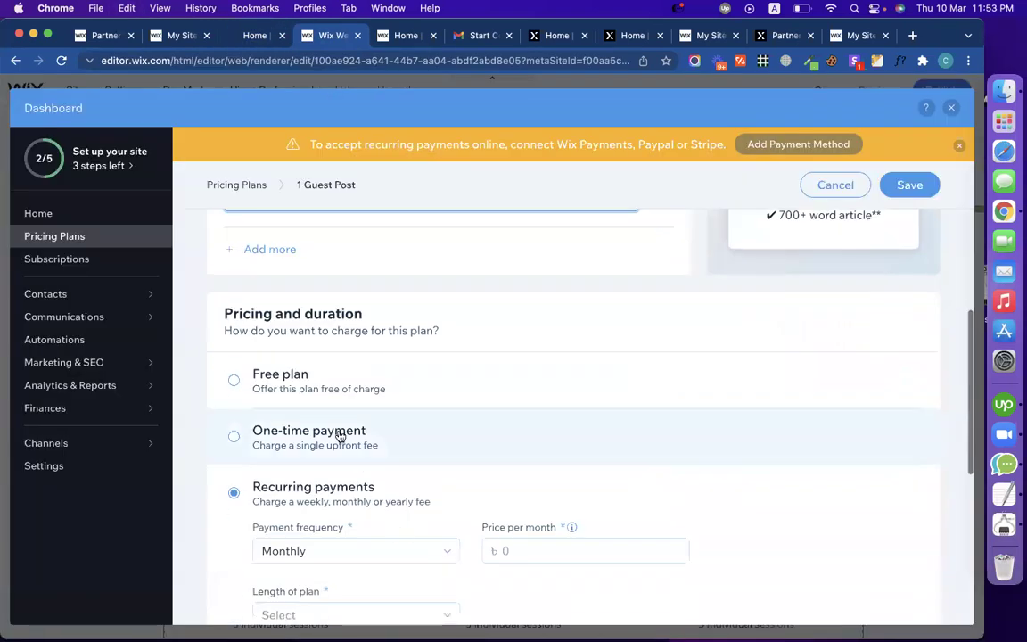
Step: Set a one-time payment of 59, valid until canceled, then save and close the dashboard
{"action": "left_click", "coordinate": [344, 461]}
{"action": "left_click", "coordinate": [323, 493]}
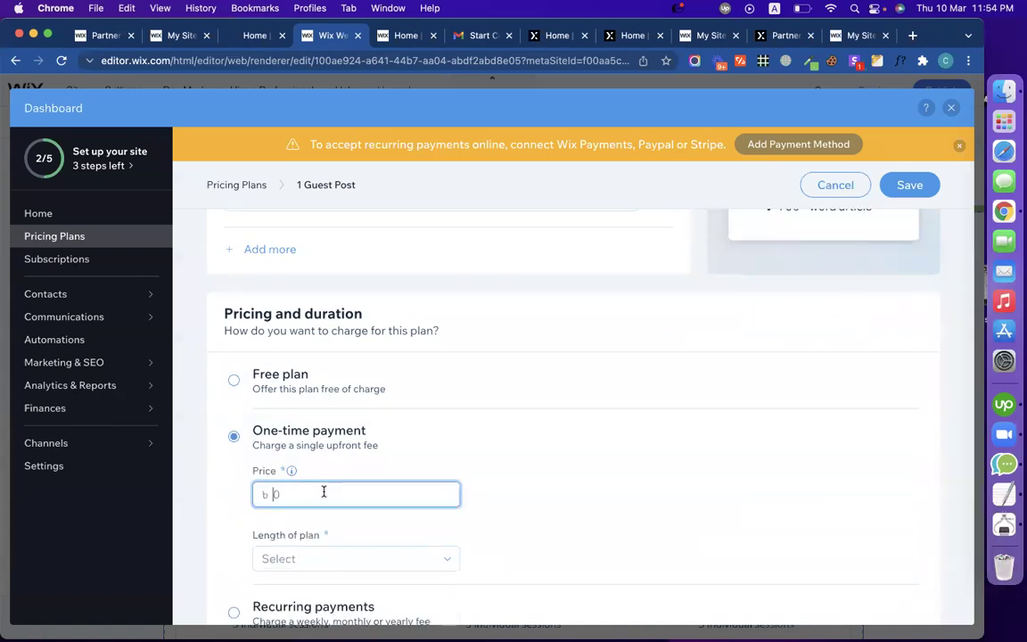
{"action": "type", "text": "59"}
{"action": "scroll", "coordinate": [374, 486], "scroll_direction": "down", "scroll_amount": 2}
{"action": "left_click", "coordinate": [350, 469]}
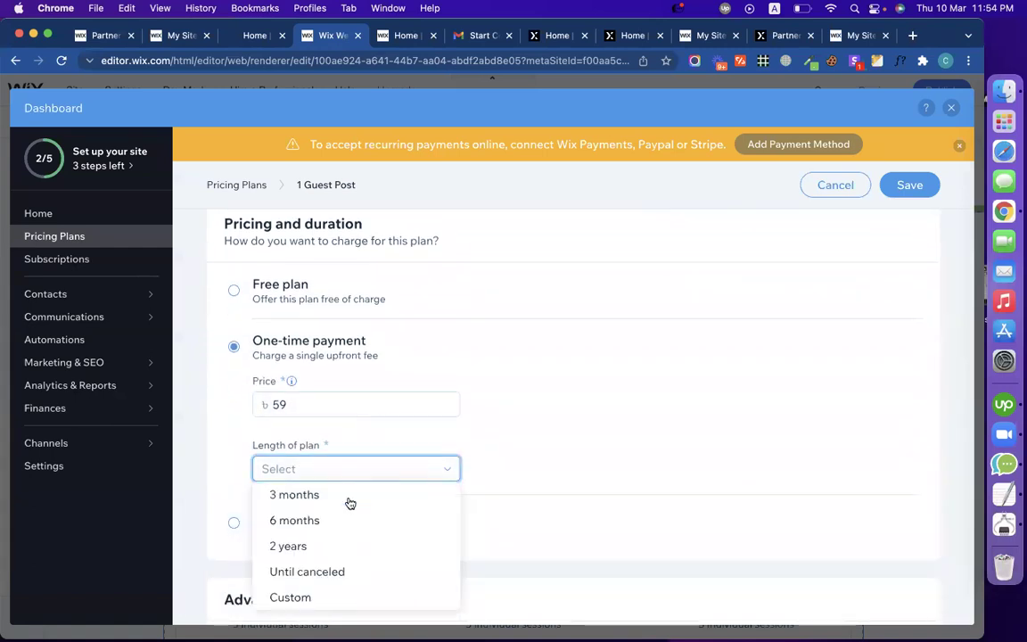
{"action": "left_click", "coordinate": [351, 570]}
{"action": "left_click", "coordinate": [908, 187]}
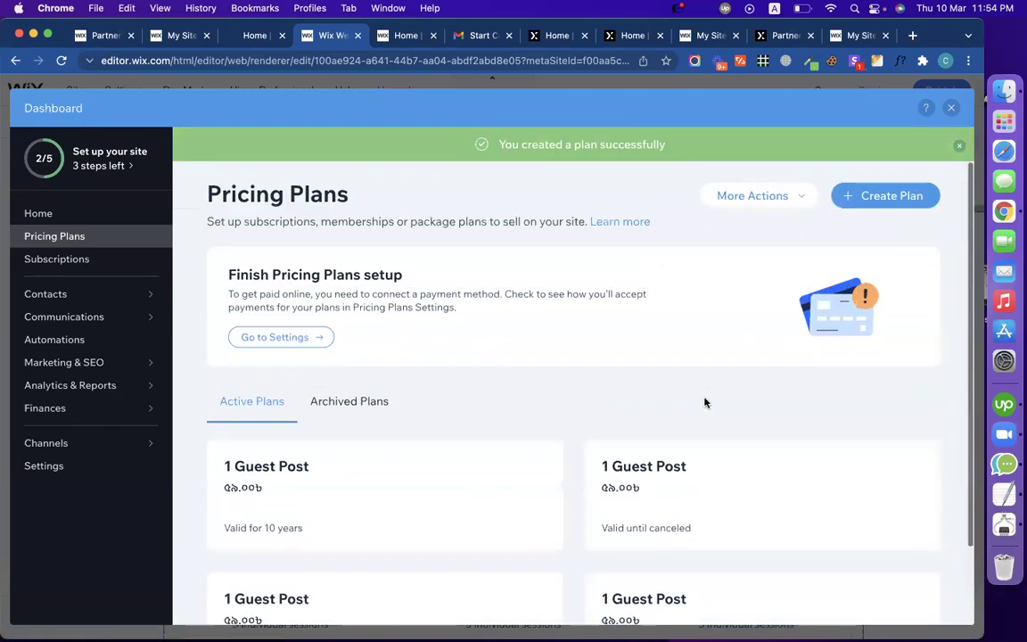
{"action": "left_click", "coordinate": [953, 107]}
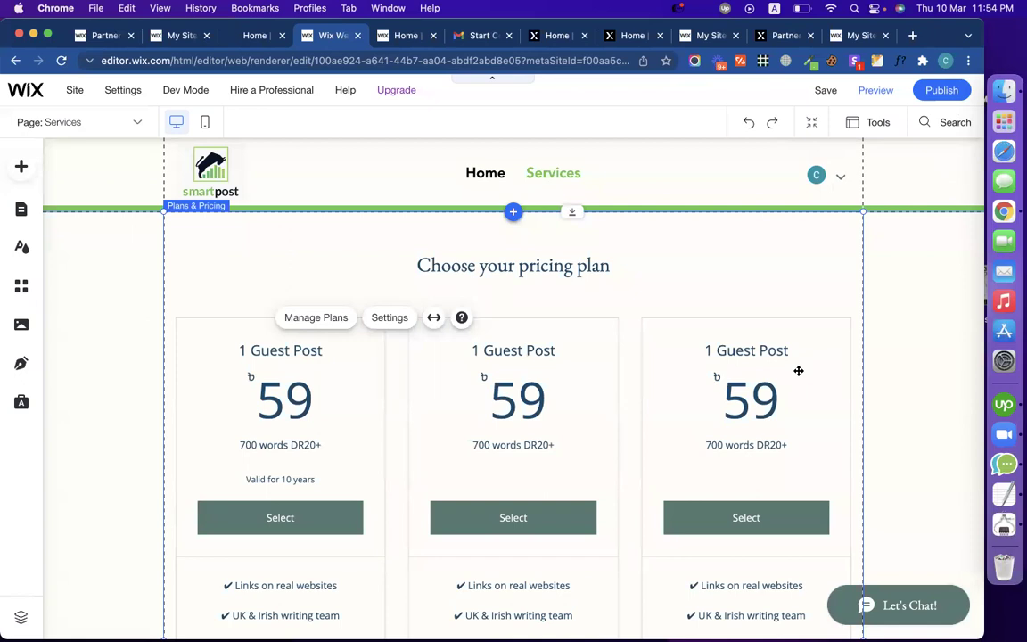
Step: Review the plan cards, then open the Plans & Pricing widget's Settings panel
{"action": "scroll", "coordinate": [798, 369], "scroll_direction": "down", "scroll_amount": 5}
{"action": "scroll", "coordinate": [798, 369], "scroll_direction": "up", "scroll_amount": 5}
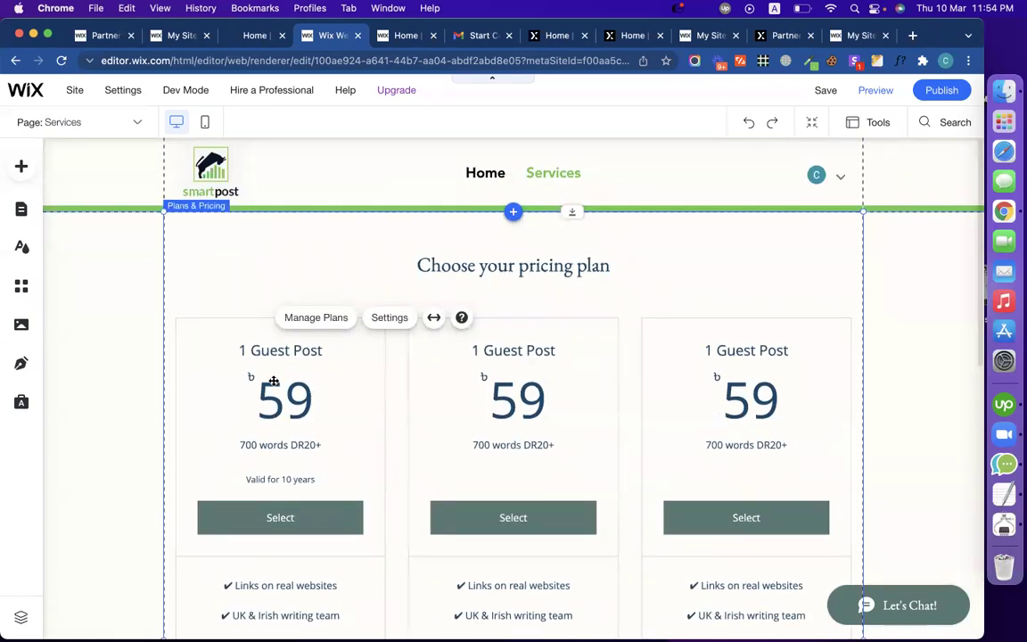
{"action": "left_click", "coordinate": [401, 318]}
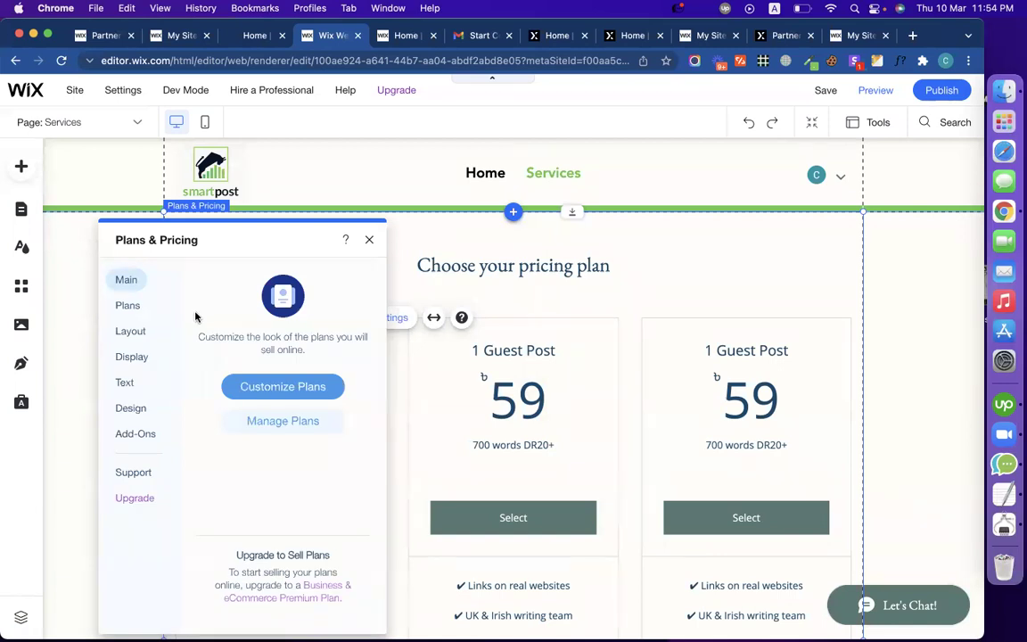
Step: Review the plan and layout options, leaving the page title centre-aligned
{"action": "left_click", "coordinate": [123, 307]}
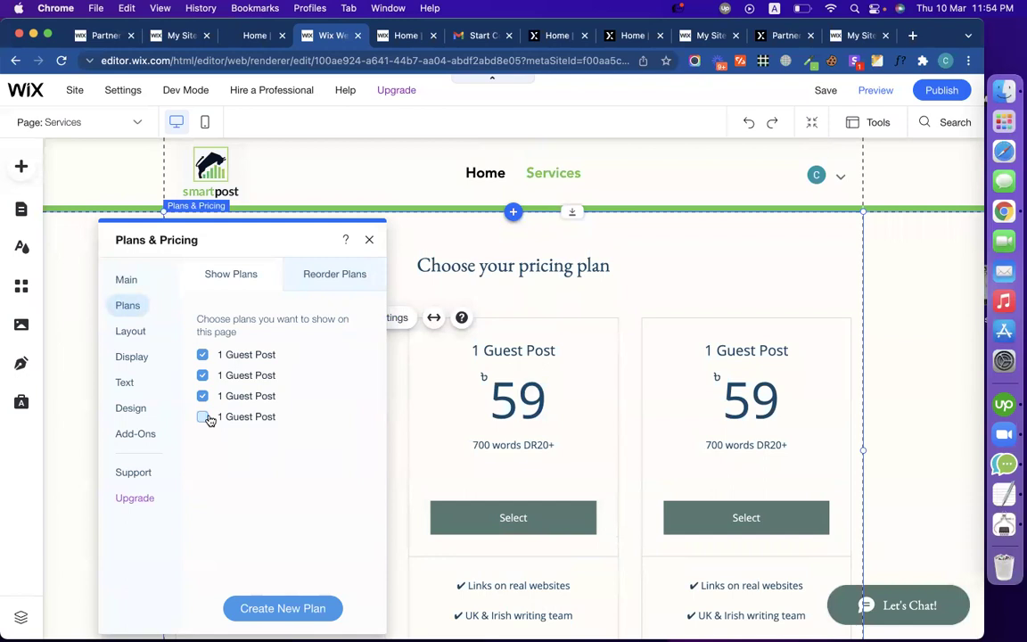
{"action": "left_click", "coordinate": [139, 340]}
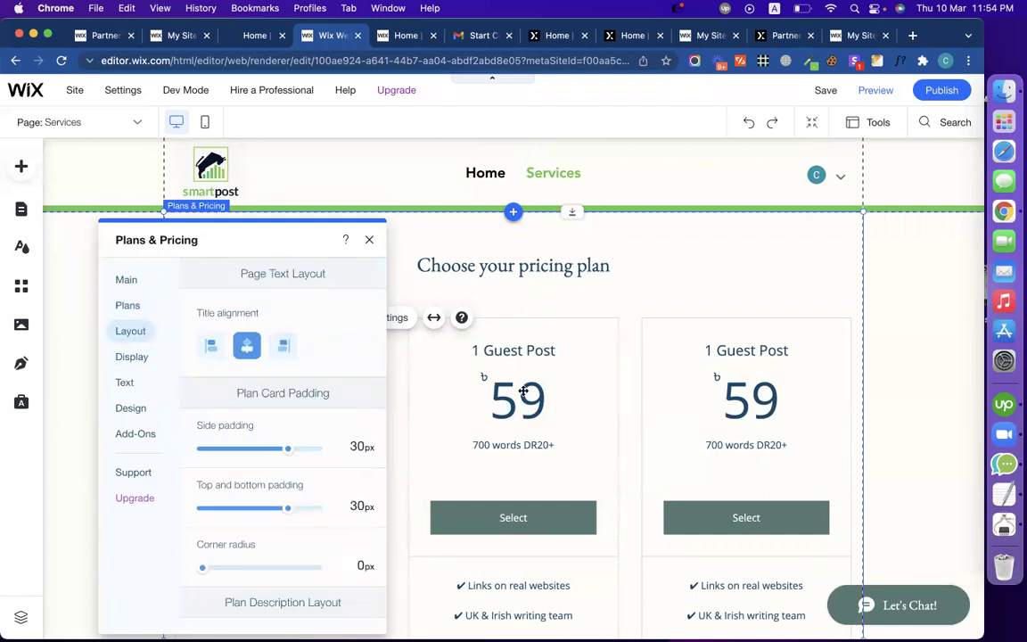
{"action": "scroll", "coordinate": [342, 360], "scroll_direction": "down", "scroll_amount": 3}
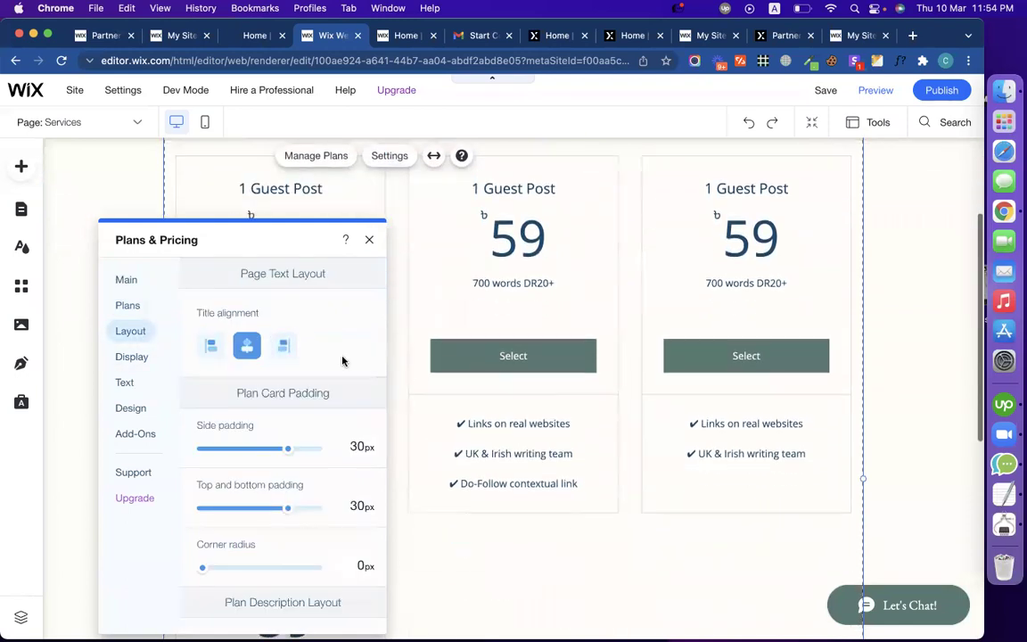
{"action": "left_click", "coordinate": [211, 347]}
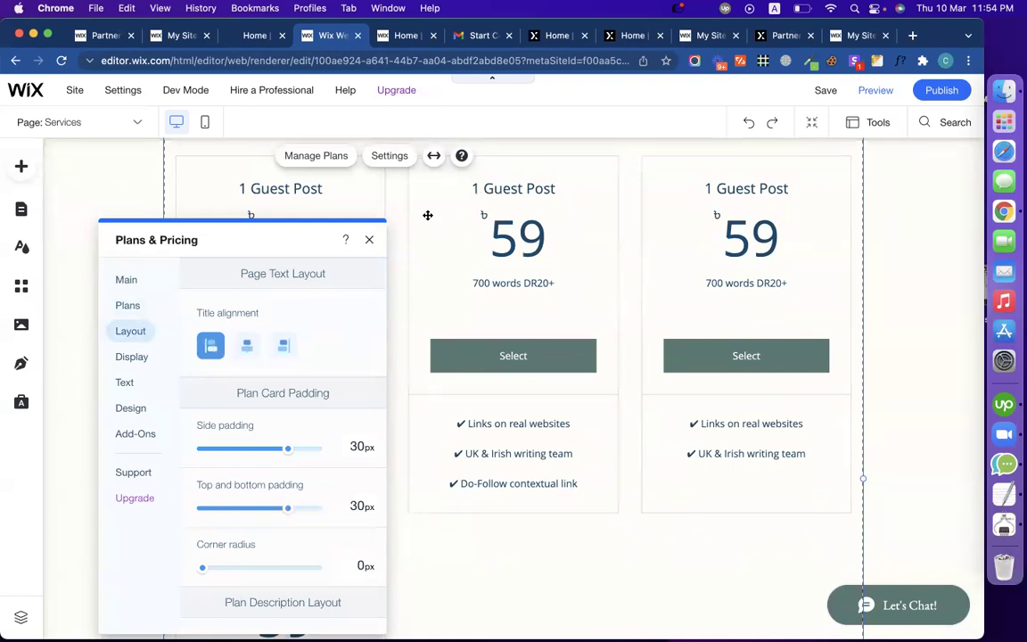
{"action": "left_click", "coordinate": [249, 346]}
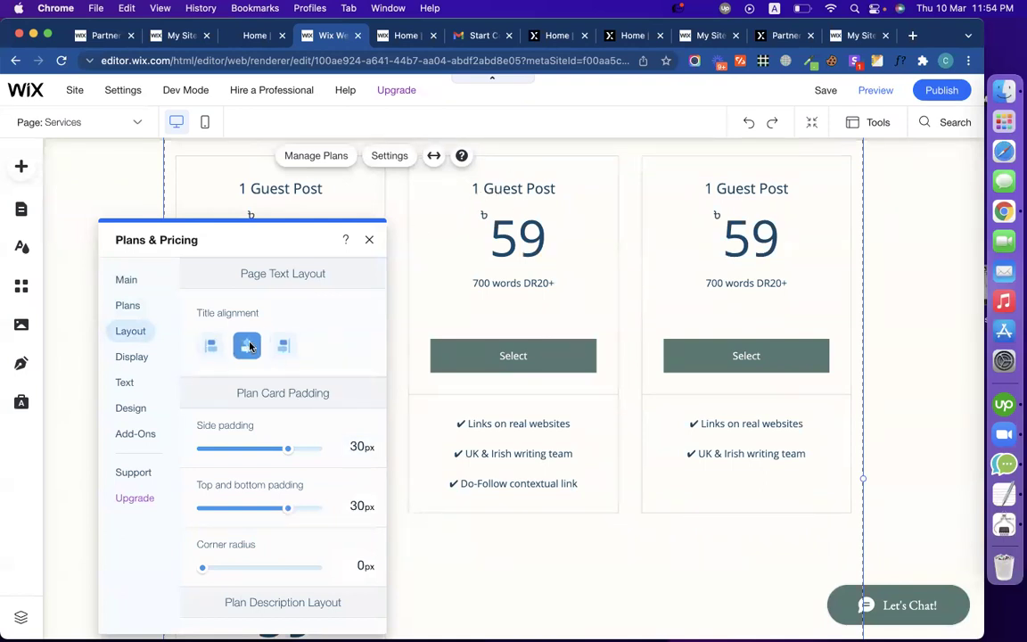
Step: Keep the plan benefit lists centre-aligned and bring up the widget's Text settings
{"action": "scroll", "coordinate": [310, 436], "scroll_direction": "down", "scroll_amount": 5}
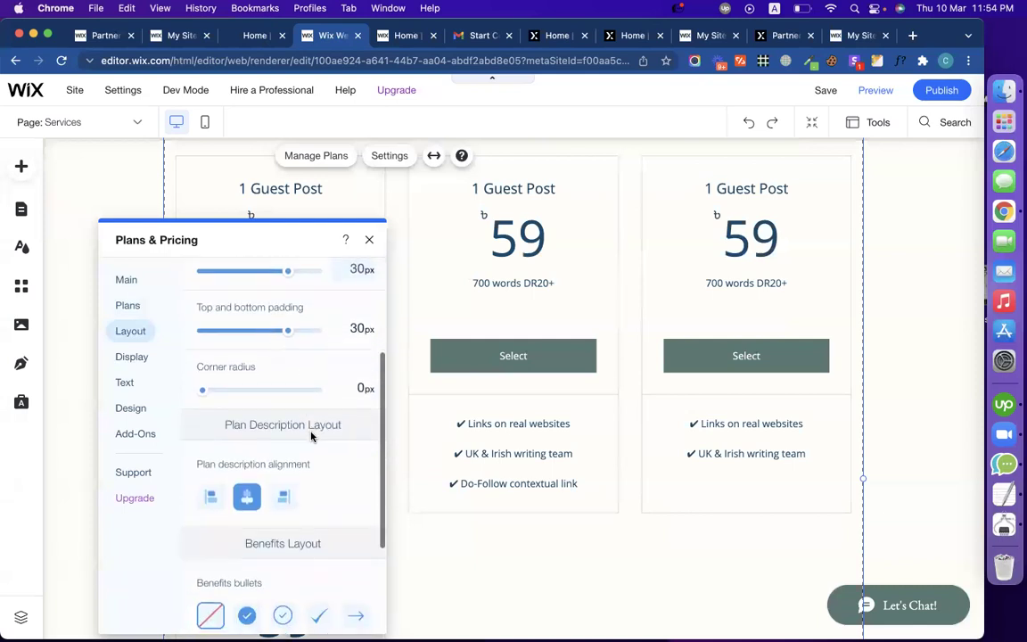
{"action": "scroll", "coordinate": [310, 435], "scroll_direction": "down", "scroll_amount": 4}
{"action": "scroll", "coordinate": [316, 472], "scroll_direction": "up", "scroll_amount": 6}
{"action": "scroll", "coordinate": [314, 472], "scroll_direction": "down", "scroll_amount": 6}
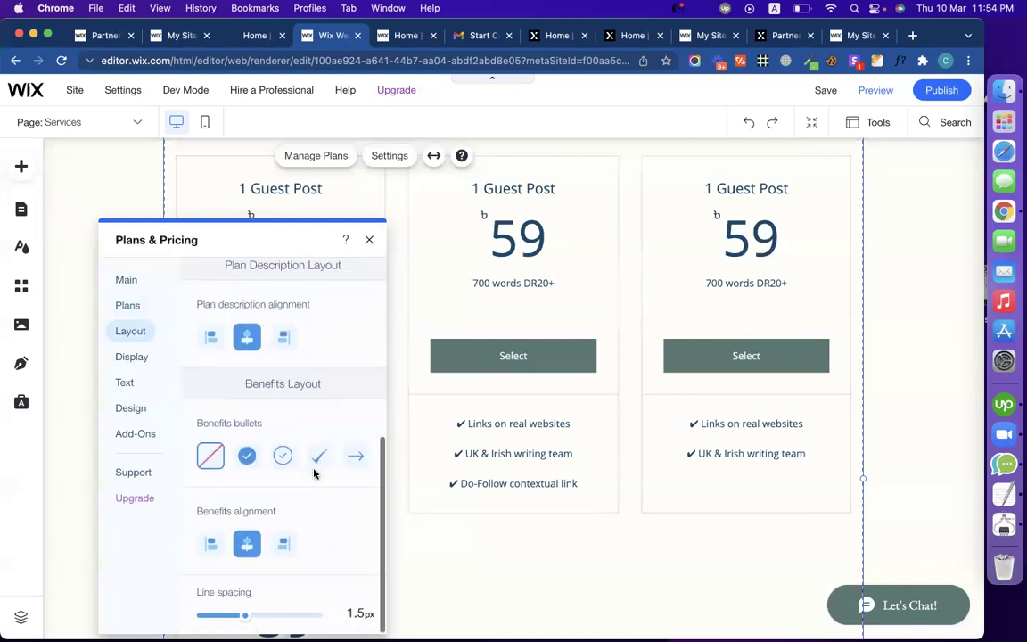
{"action": "left_click", "coordinate": [210, 544]}
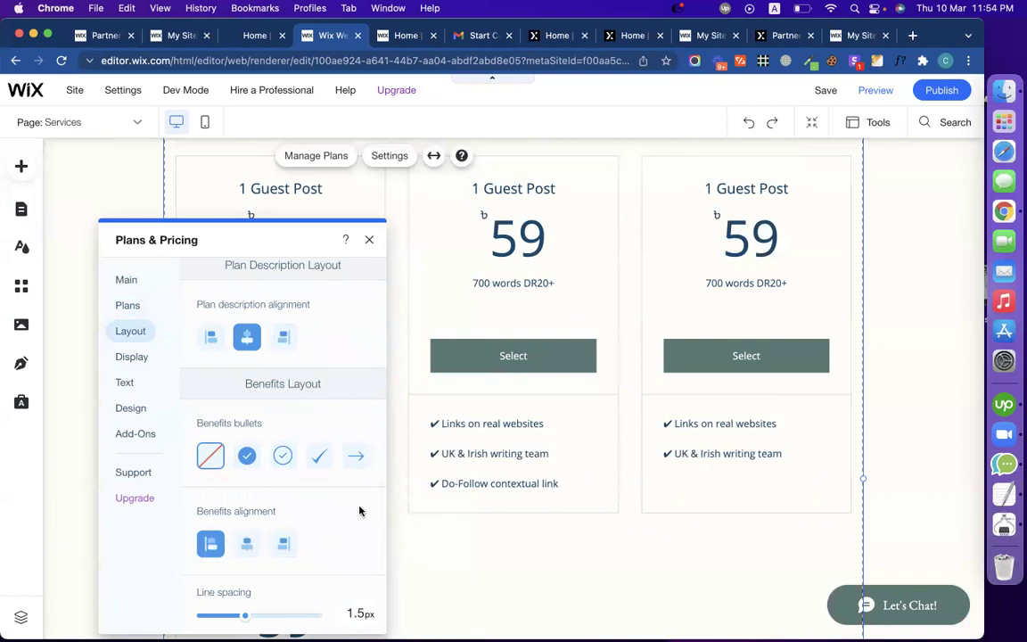
{"action": "left_click", "coordinate": [247, 543]}
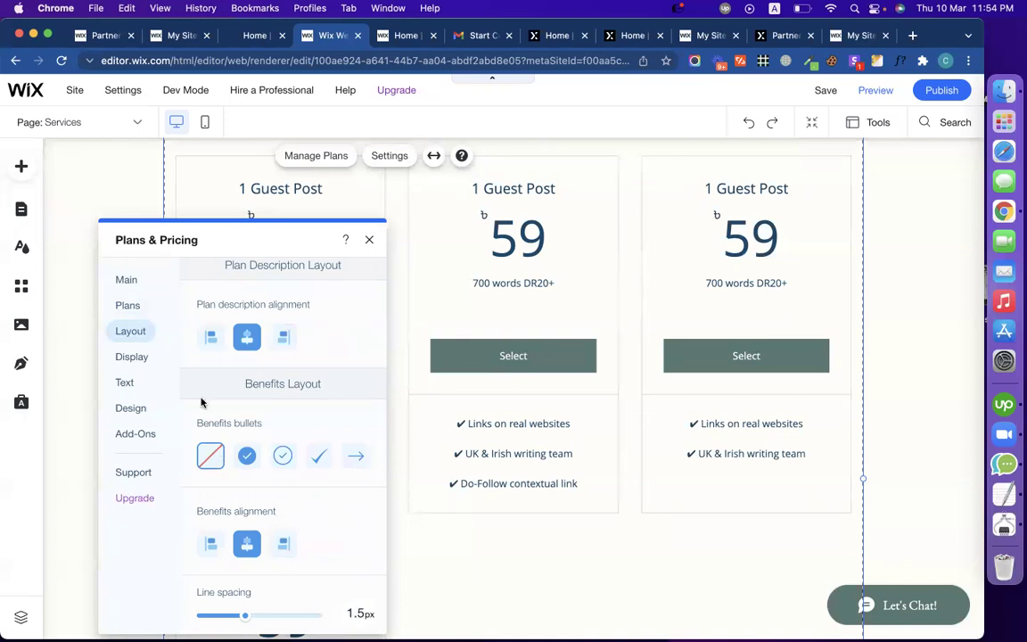
{"action": "left_click", "coordinate": [138, 359]}
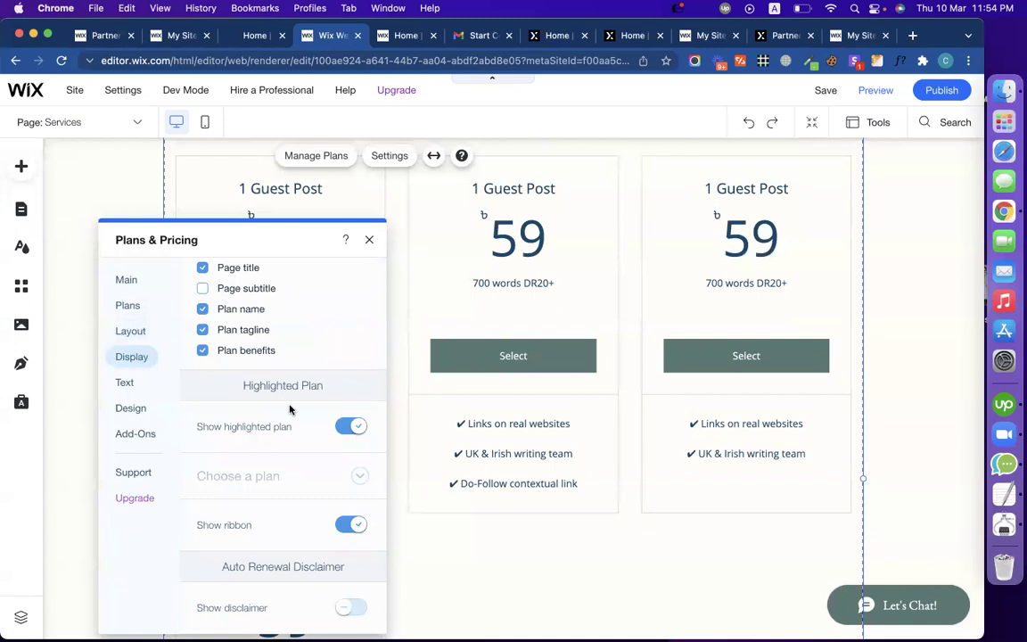
{"action": "scroll", "coordinate": [270, 408], "scroll_direction": "up", "scroll_amount": 2}
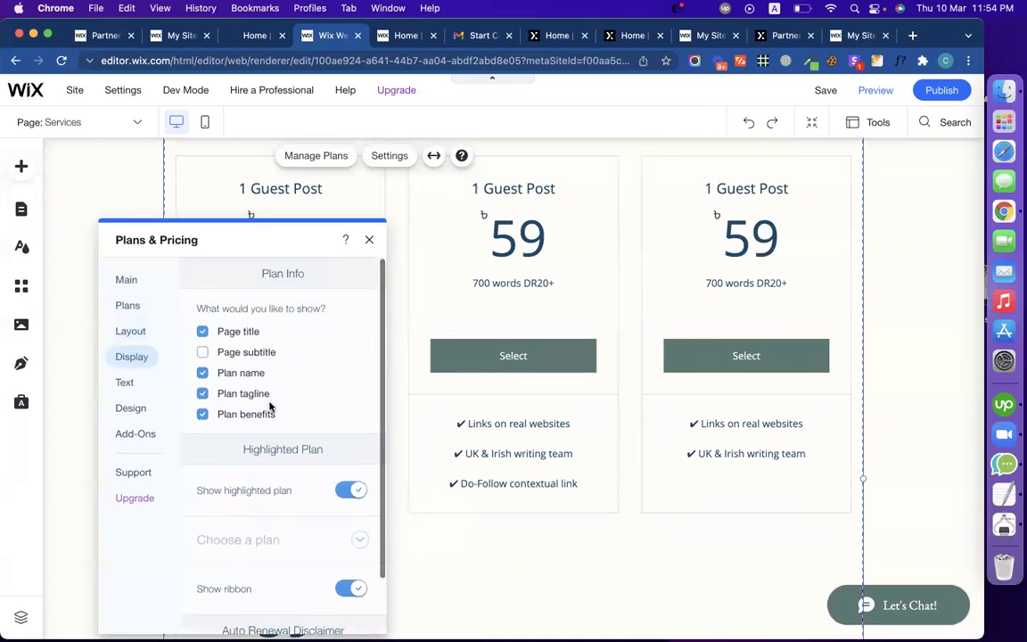
{"action": "scroll", "coordinate": [493, 365], "scroll_direction": "up", "scroll_amount": 1}
{"action": "scroll", "coordinate": [492, 365], "scroll_direction": "up", "scroll_amount": 3}
{"action": "scroll", "coordinate": [197, 430], "scroll_direction": "down", "scroll_amount": 2}
{"action": "left_click", "coordinate": [129, 383]}
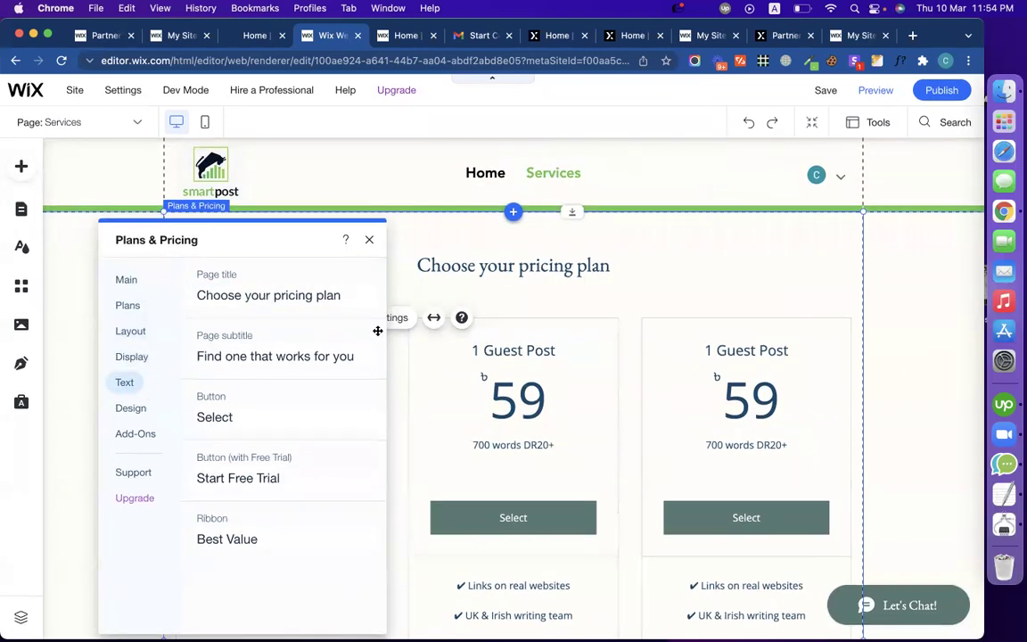
Step: Change the page title to 'OUR SERVICES' and clear the page subtitle
{"action": "left_click", "coordinate": [249, 36]}
{"action": "scroll", "coordinate": [312, 201], "scroll_direction": "up", "scroll_amount": 5}
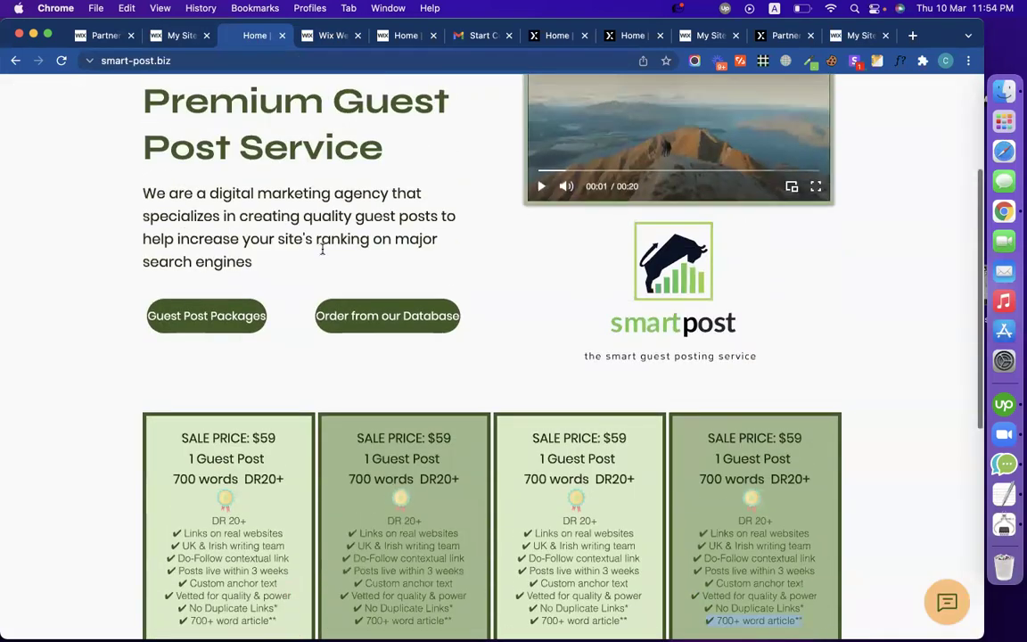
{"action": "left_click", "coordinate": [335, 35]}
{"action": "left_click", "coordinate": [295, 294]}
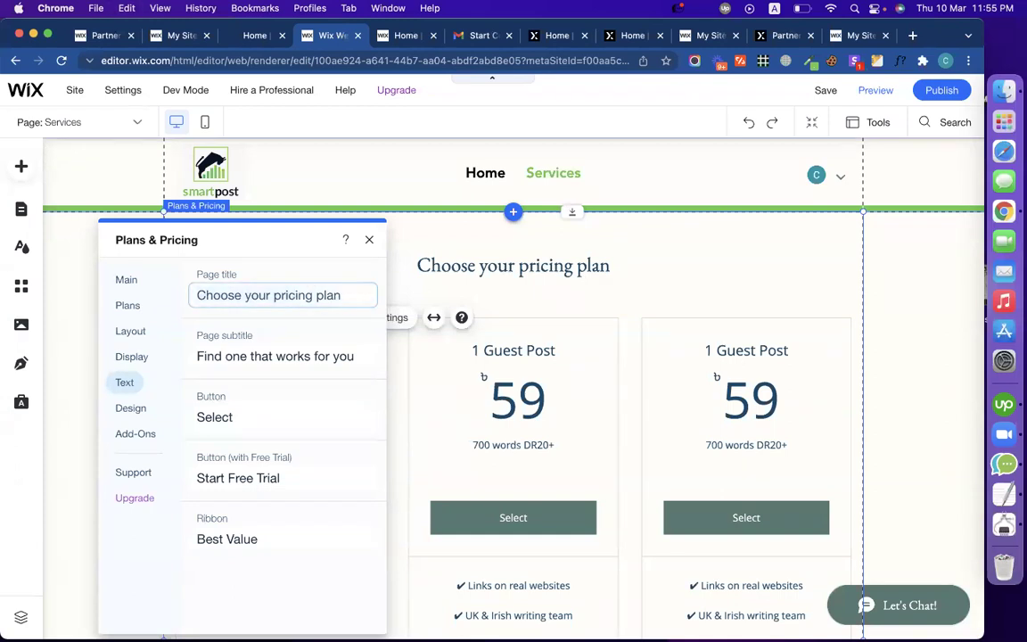
{"action": "key", "text": "super+a"}
{"action": "type", "text": "OUR SERVICES"}
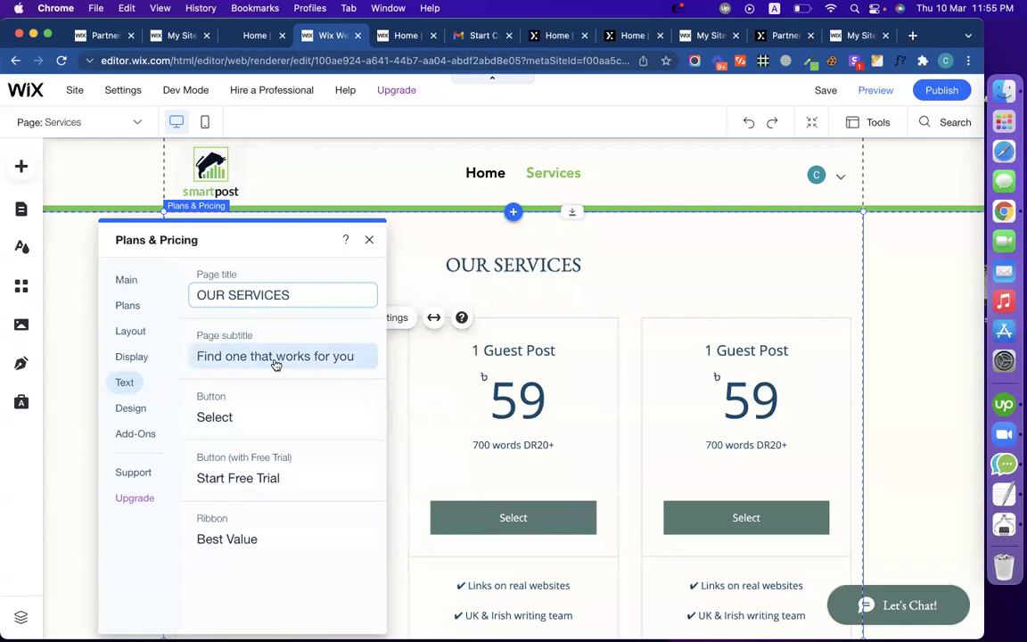
{"action": "left_click", "coordinate": [276, 361]}
{"action": "key", "text": "super+a"}
{"action": "key", "text": "BackSpace"}
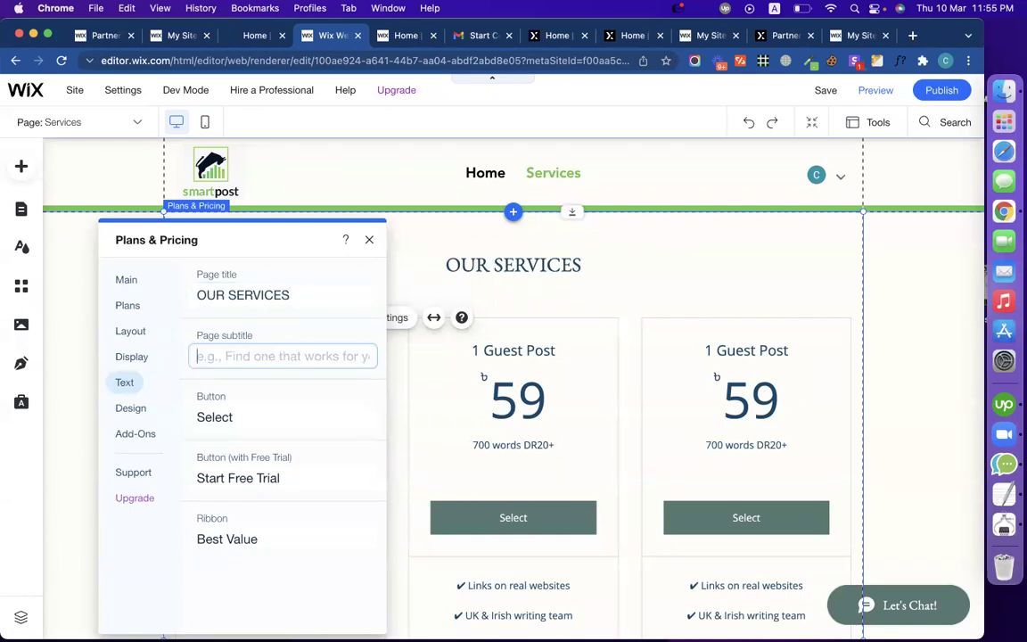
Step: Relabel the plan button from 'Select' to 'Order Here'
{"action": "left_click", "coordinate": [253, 421]}
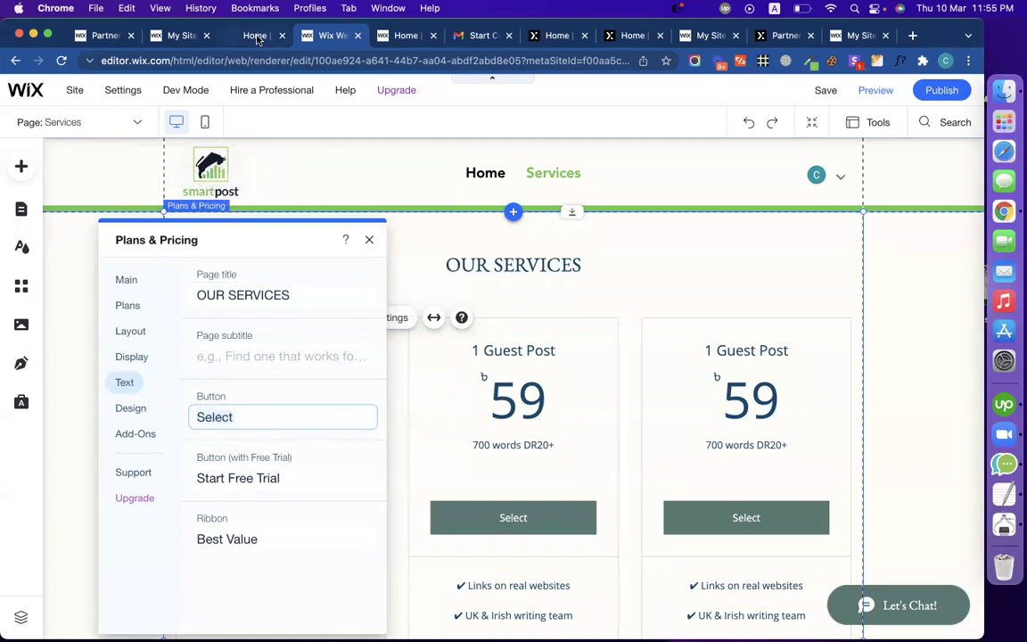
{"action": "left_click", "coordinate": [255, 36]}
{"action": "scroll", "coordinate": [272, 500], "scroll_direction": "down", "scroll_amount": 5}
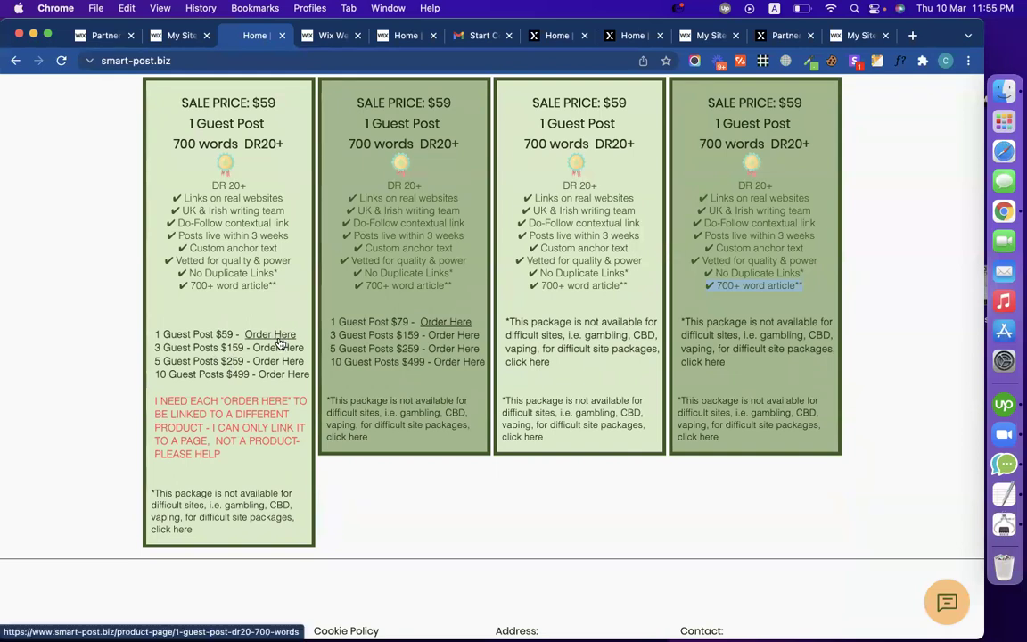
{"action": "left_click", "coordinate": [321, 35]}
{"action": "double_click", "coordinate": [280, 415]}
{"action": "type", "text": "Order Here"}
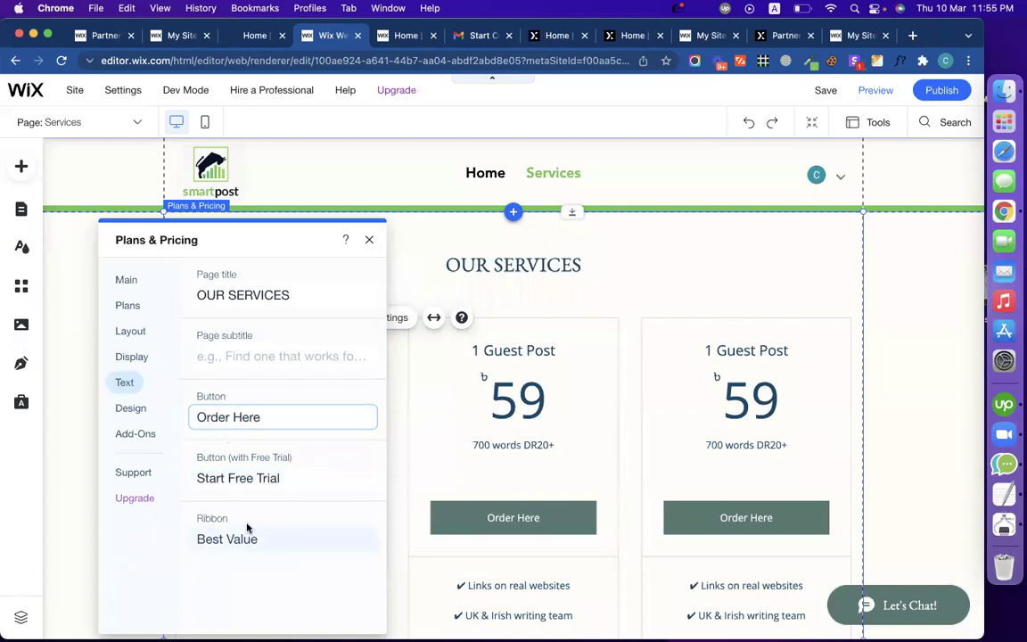
{"action": "left_click", "coordinate": [133, 410]}
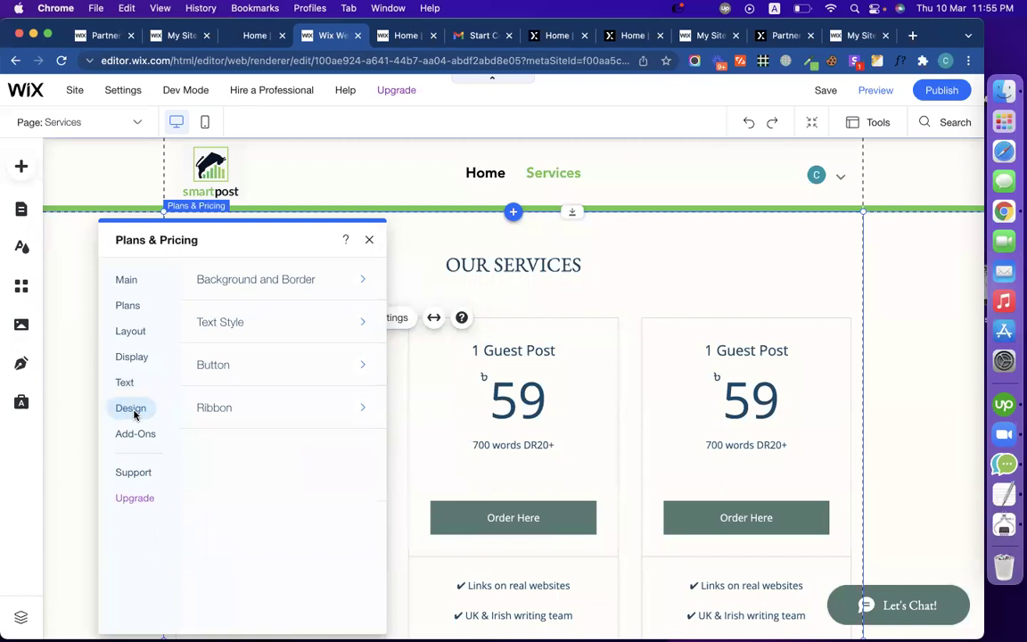
Step: Set the widget's Background and Border fill to white (#FFFEFA) at 28% opacity
{"action": "left_click", "coordinate": [309, 285]}
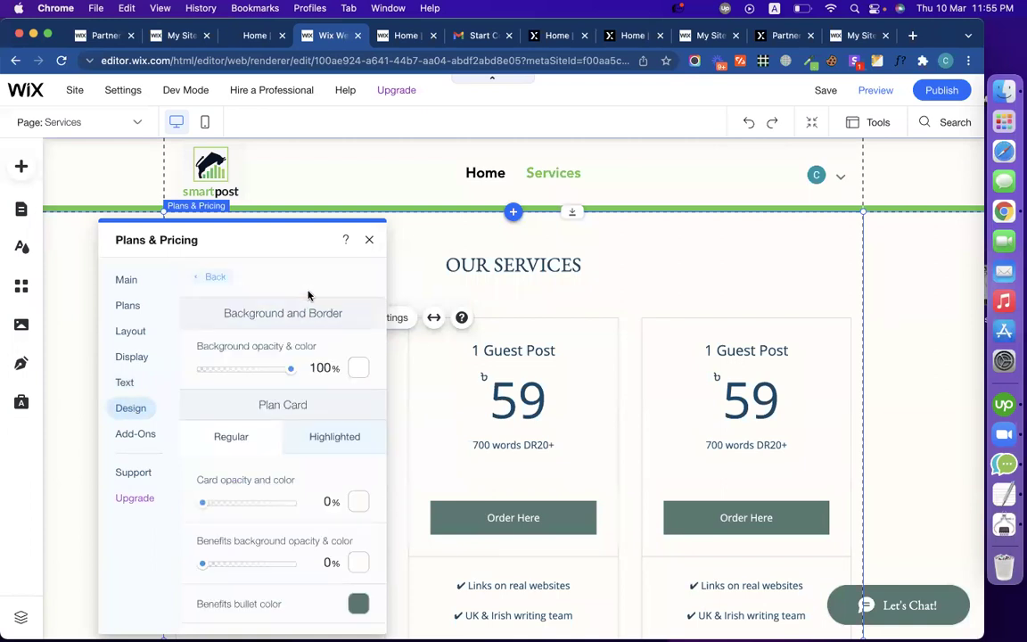
{"action": "left_click", "coordinate": [358, 370]}
{"action": "left_click", "coordinate": [446, 565]}
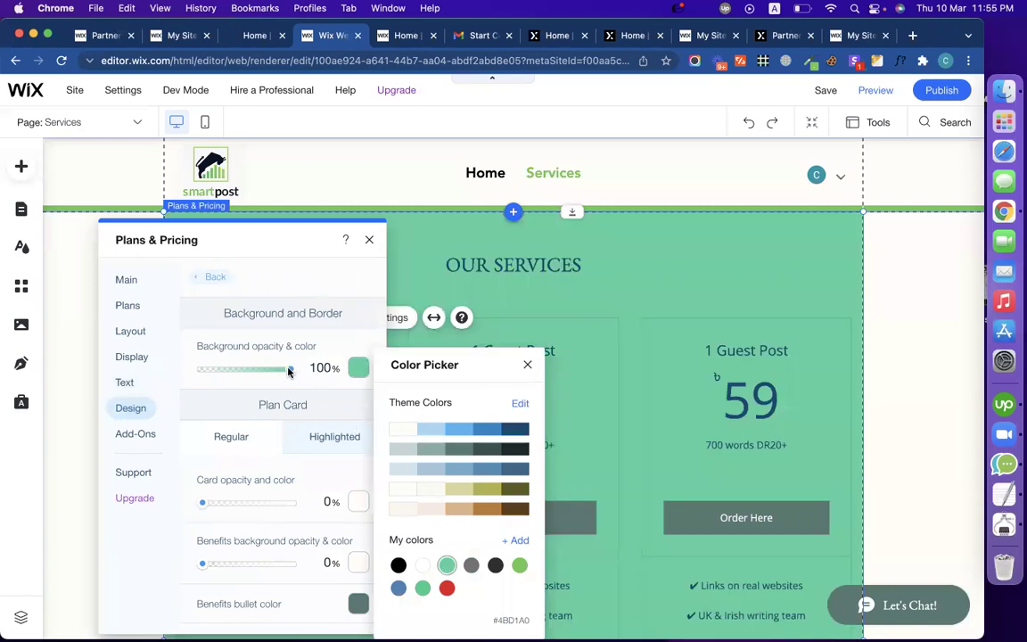
{"action": "left_click", "coordinate": [257, 376]}
{"action": "left_click_drag", "start_coordinate": [254, 374], "coordinate": [227, 374]}
{"action": "left_click", "coordinate": [356, 369]}
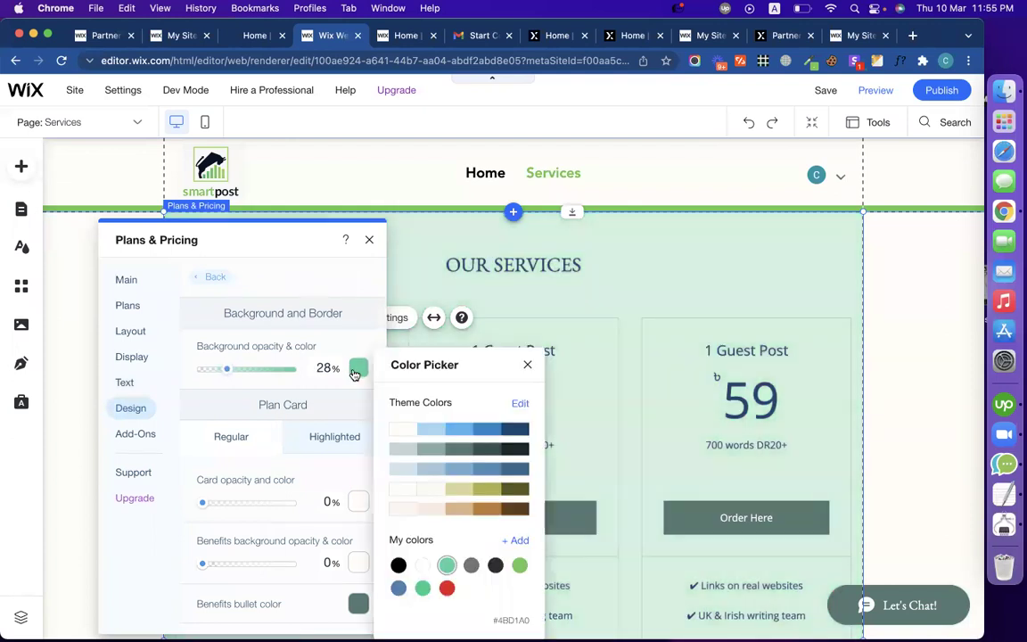
{"action": "left_click", "coordinate": [404, 429]}
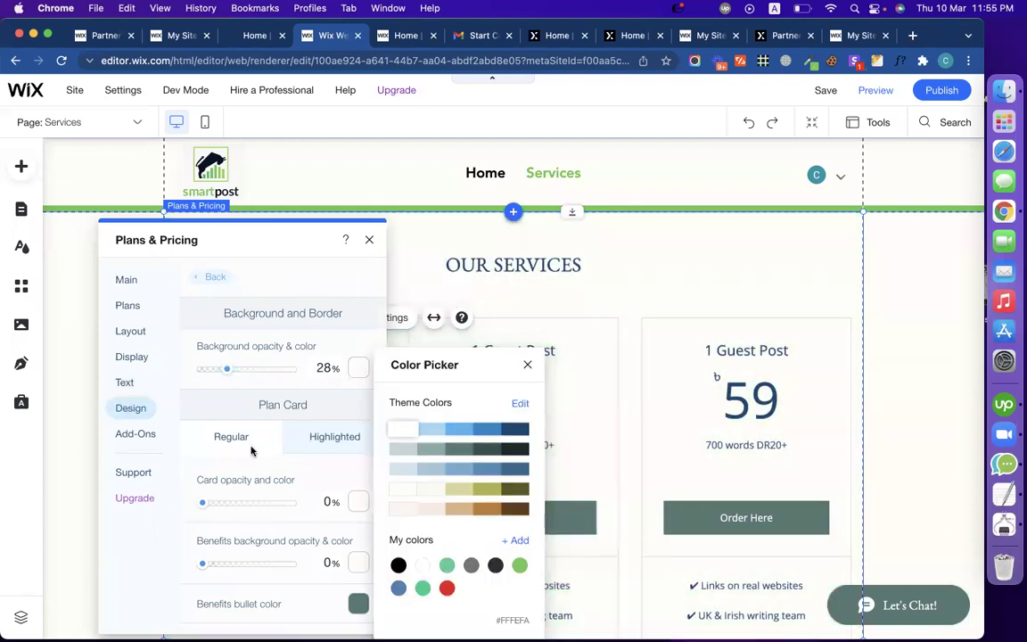
{"action": "left_click", "coordinate": [238, 444]}
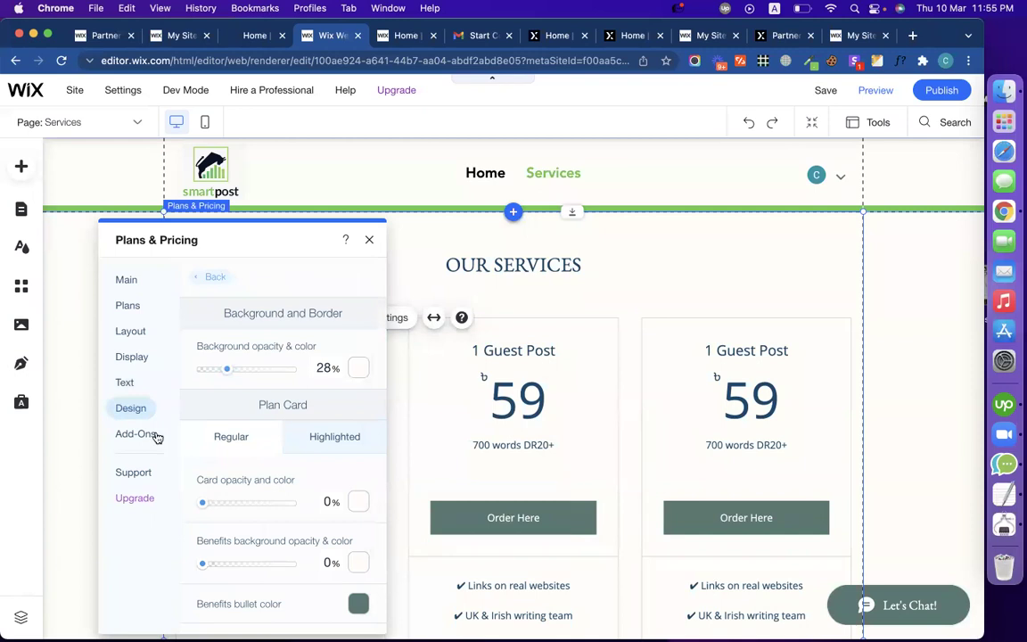
{"action": "left_click", "coordinate": [152, 434]}
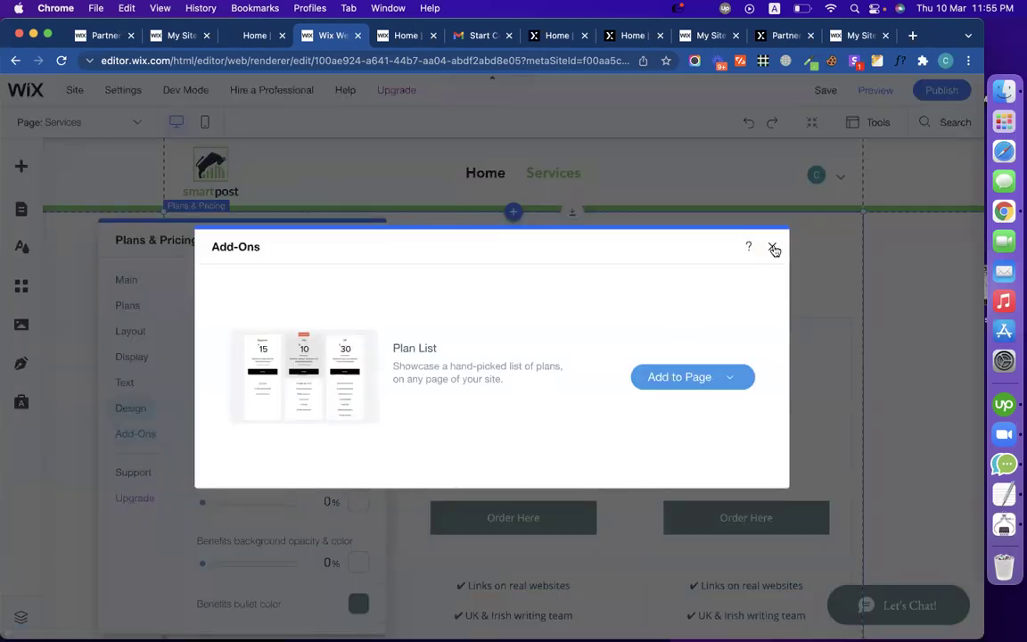
Step: Add the Plan List add-on to the Home page
{"action": "left_click", "coordinate": [718, 377]}
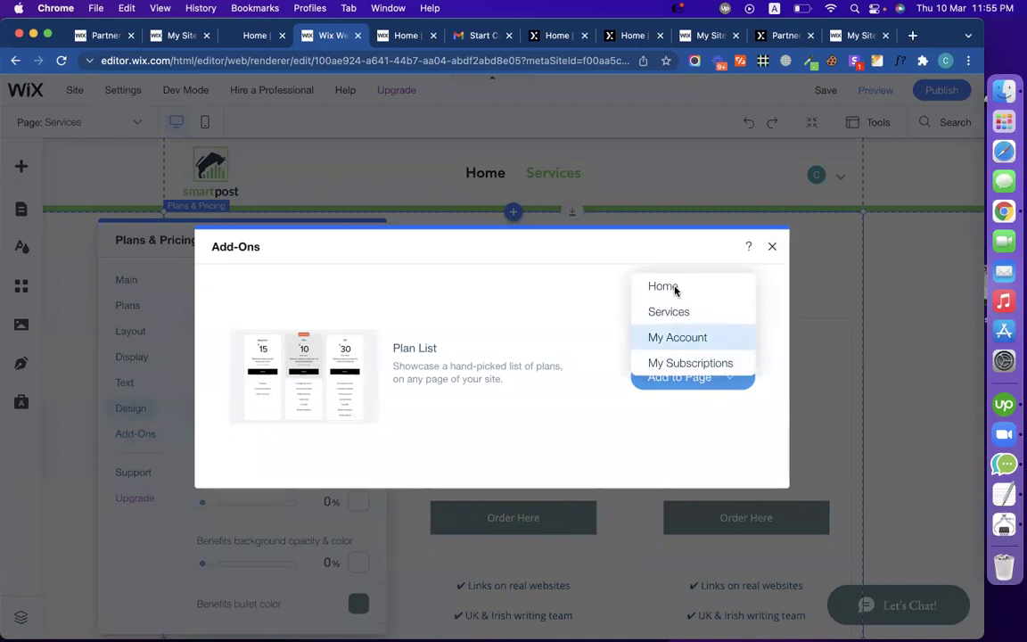
{"action": "left_click", "coordinate": [664, 286]}
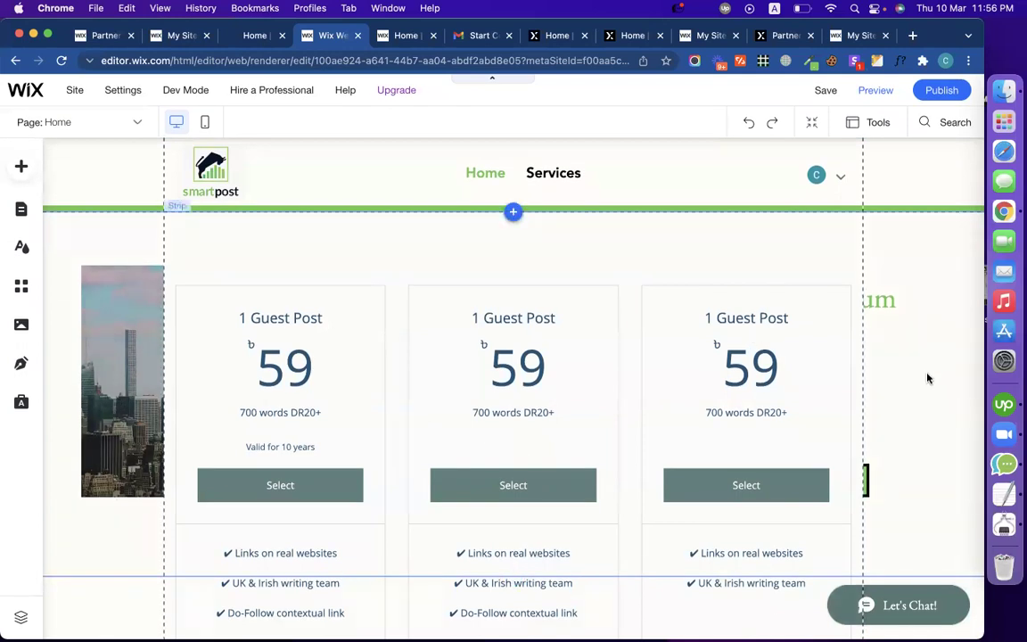
Step: Delete the four-column Branding/Storytelling strip below the pricing cards
{"action": "scroll", "coordinate": [927, 379], "scroll_direction": "down", "scroll_amount": 1}
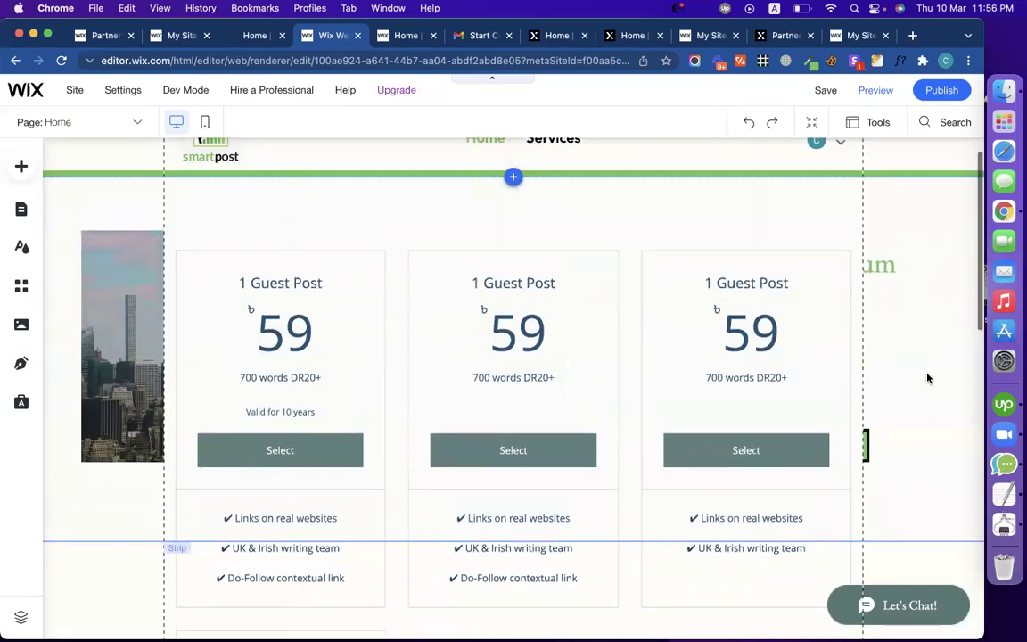
{"action": "left_click", "coordinate": [416, 247]}
{"action": "left_click", "coordinate": [344, 509]}
{"action": "scroll", "coordinate": [869, 453], "scroll_direction": "down", "scroll_amount": 3}
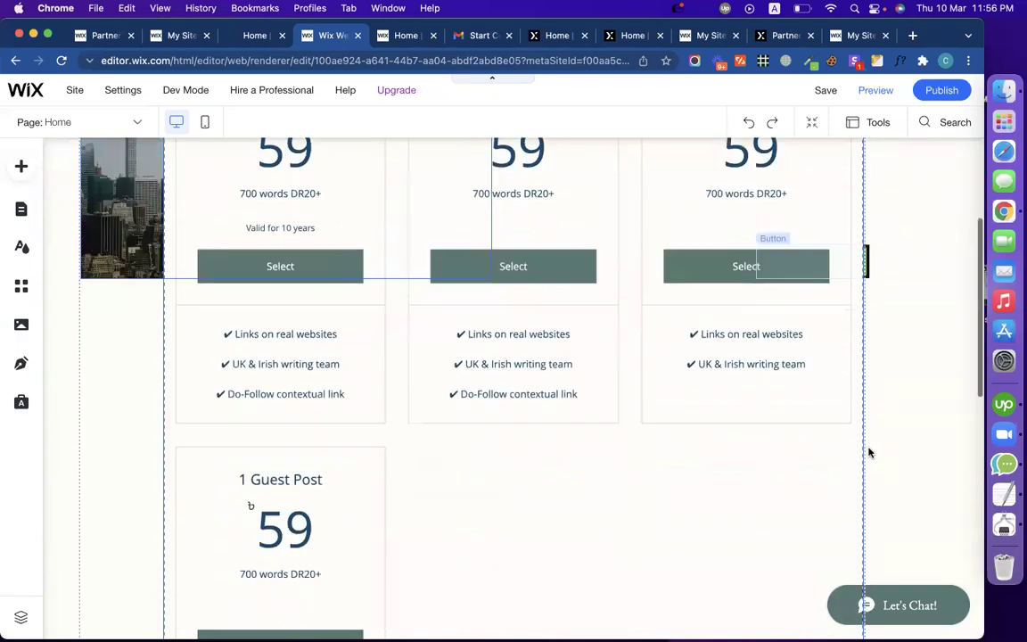
{"action": "scroll", "coordinate": [869, 453], "scroll_direction": "down", "scroll_amount": 1}
{"action": "scroll", "coordinate": [624, 456], "scroll_direction": "down", "scroll_amount": 7}
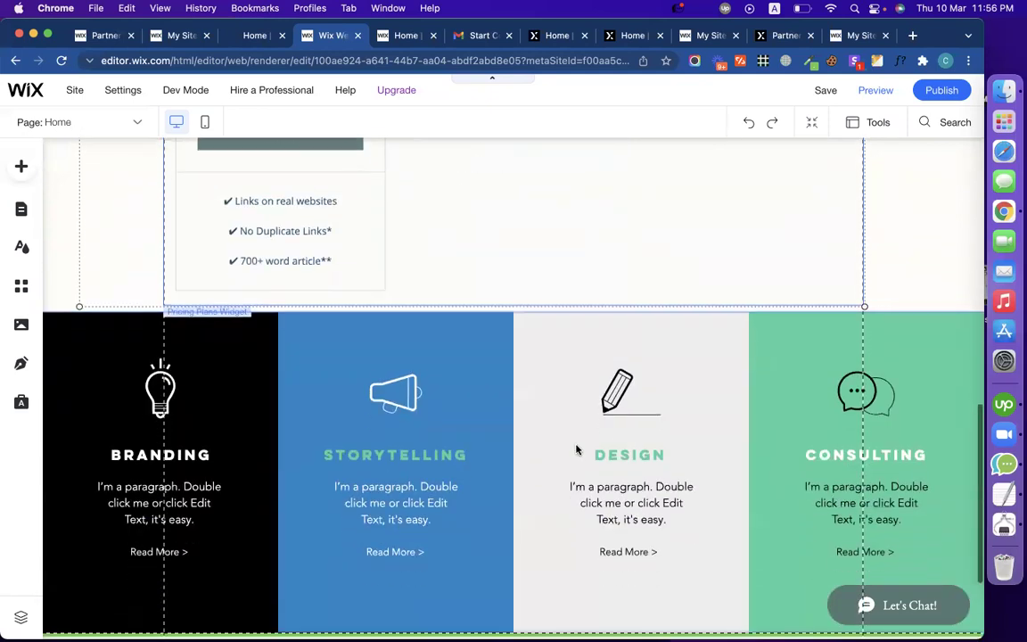
{"action": "left_click", "coordinate": [50, 327]}
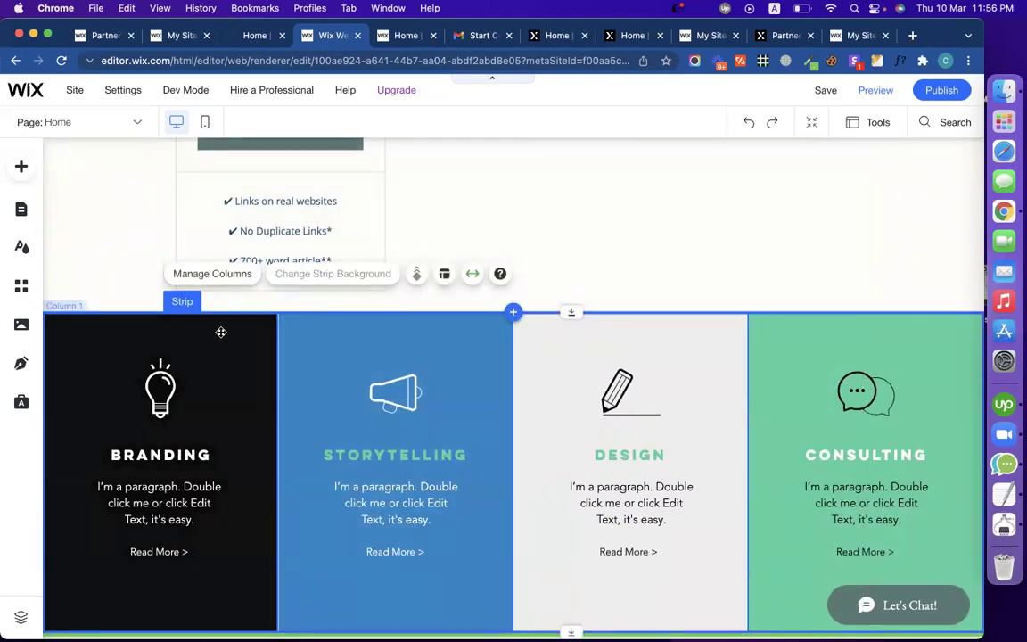
{"action": "key", "text": "Delete"}
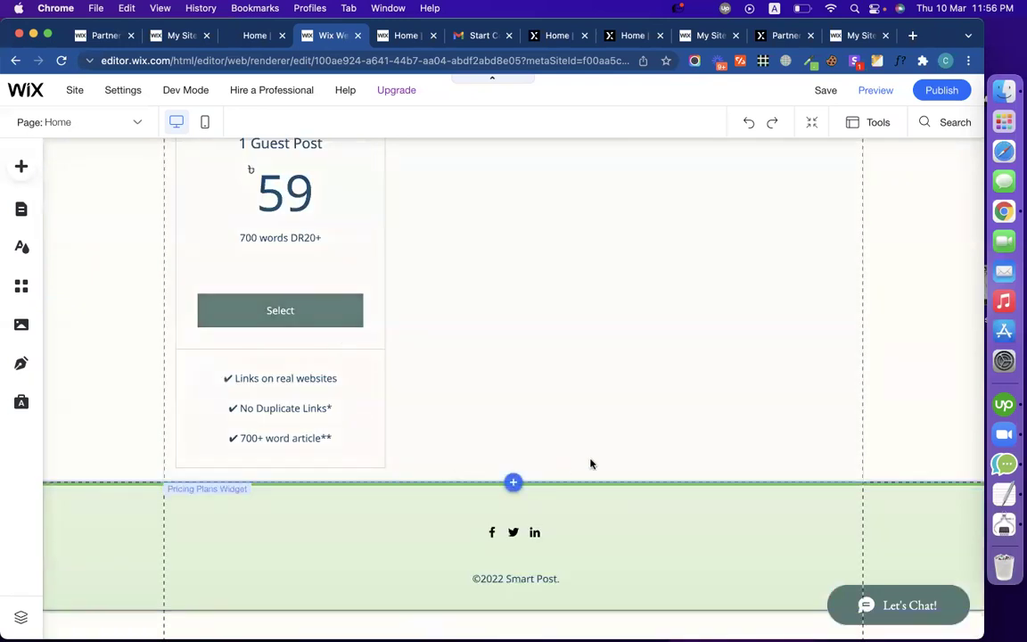
Step: Resize the pricing plans widget's bottom edge toward the footer
{"action": "scroll", "coordinate": [590, 464], "scroll_direction": "up", "scroll_amount": 5}
{"action": "left_click", "coordinate": [464, 509]}
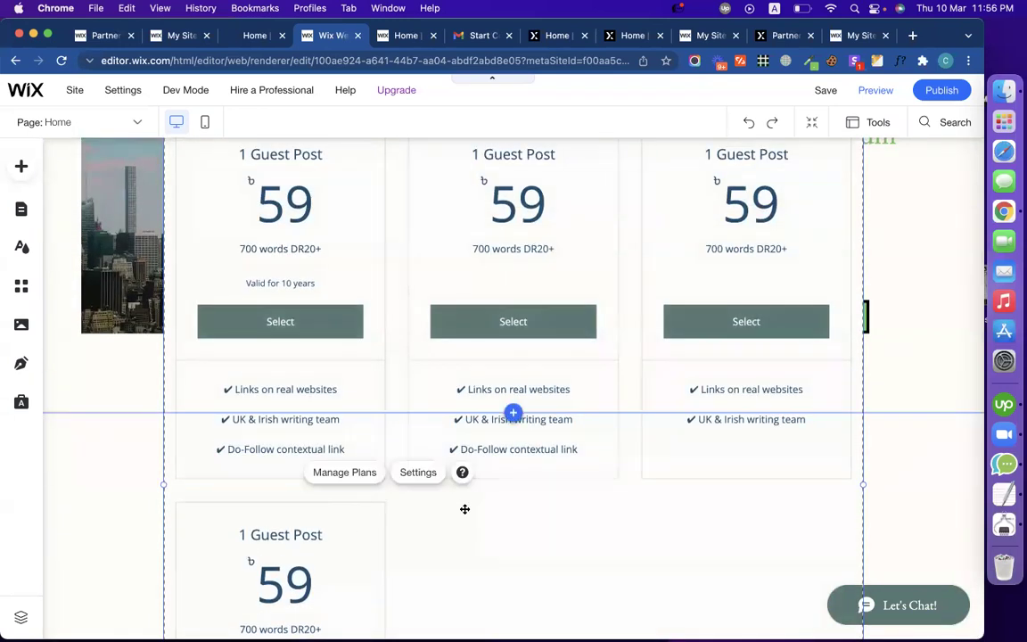
{"action": "scroll", "coordinate": [465, 509], "scroll_direction": "down", "scroll_amount": 5}
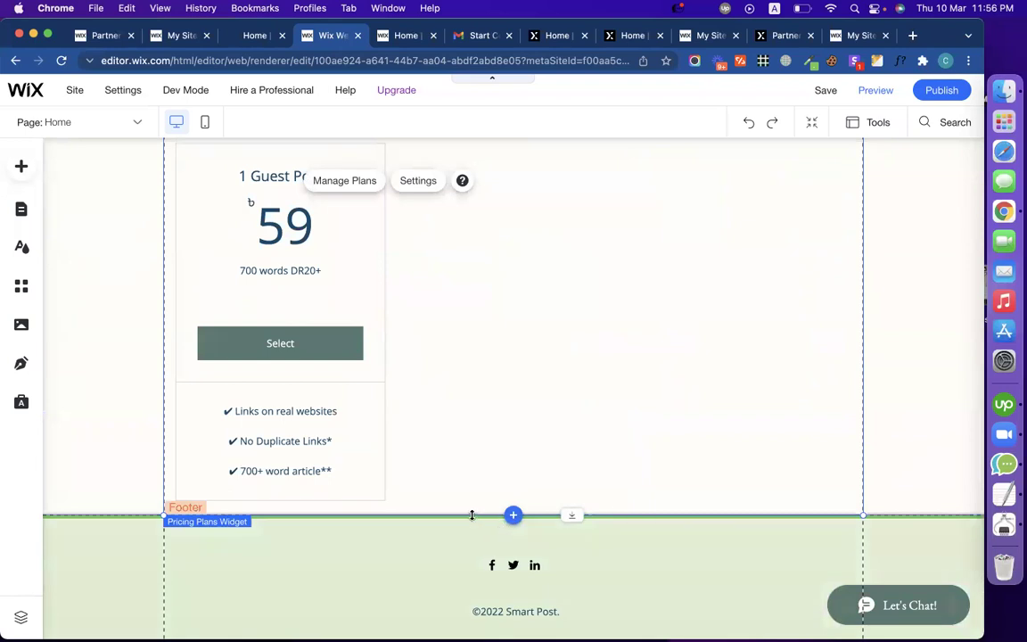
{"action": "left_click_drag", "start_coordinate": [470, 514], "coordinate": [469, 550]}
{"action": "left_click_drag", "start_coordinate": [465, 618], "coordinate": [456, 419]}
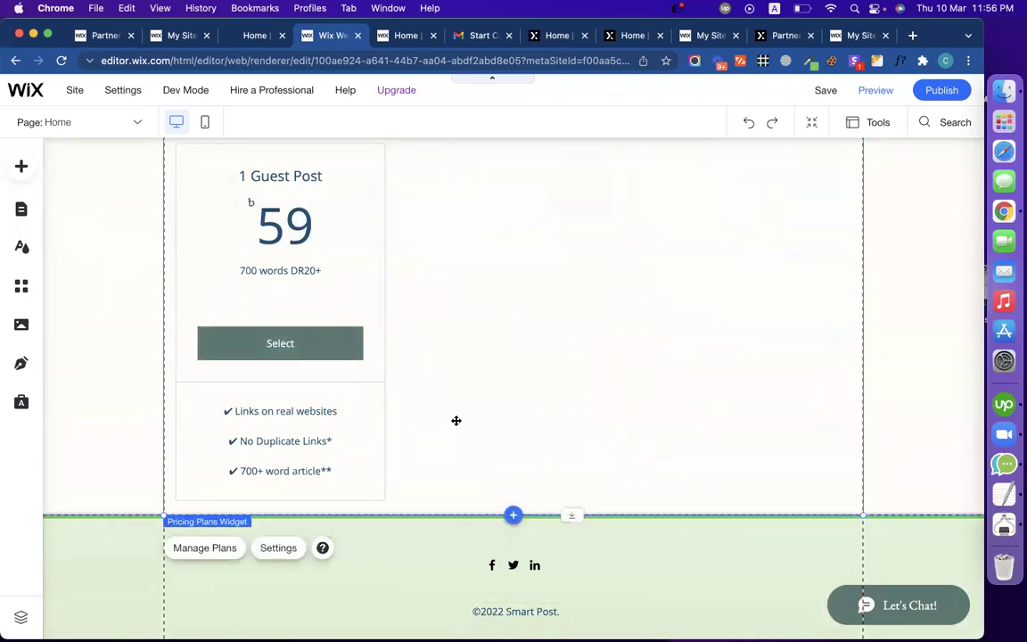
{"action": "scroll", "coordinate": [457, 419], "scroll_direction": "up", "scroll_amount": 5}
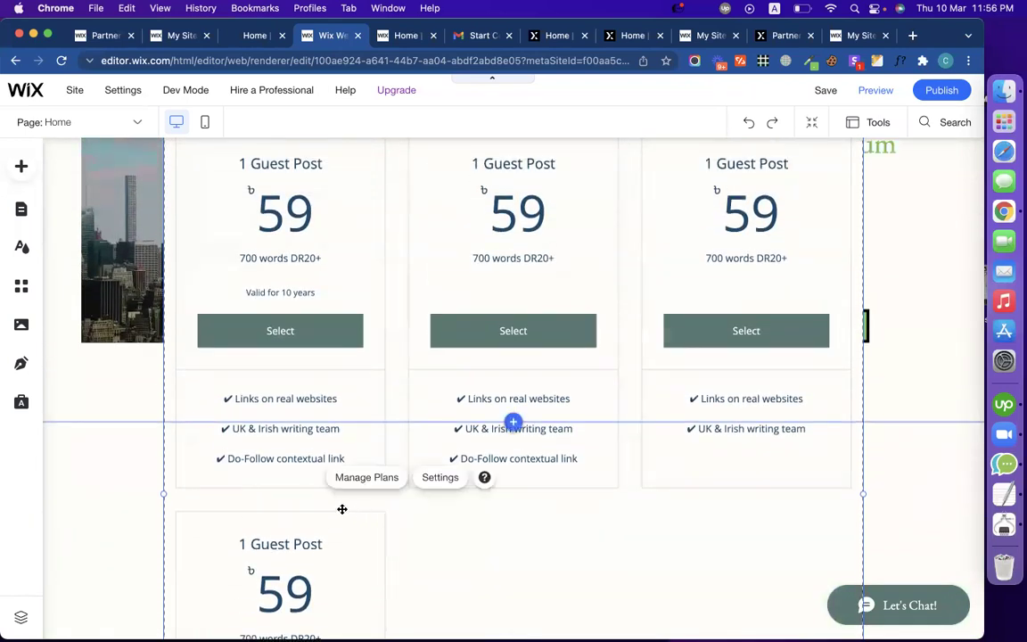
{"action": "scroll", "coordinate": [343, 509], "scroll_direction": "up", "scroll_amount": 3}
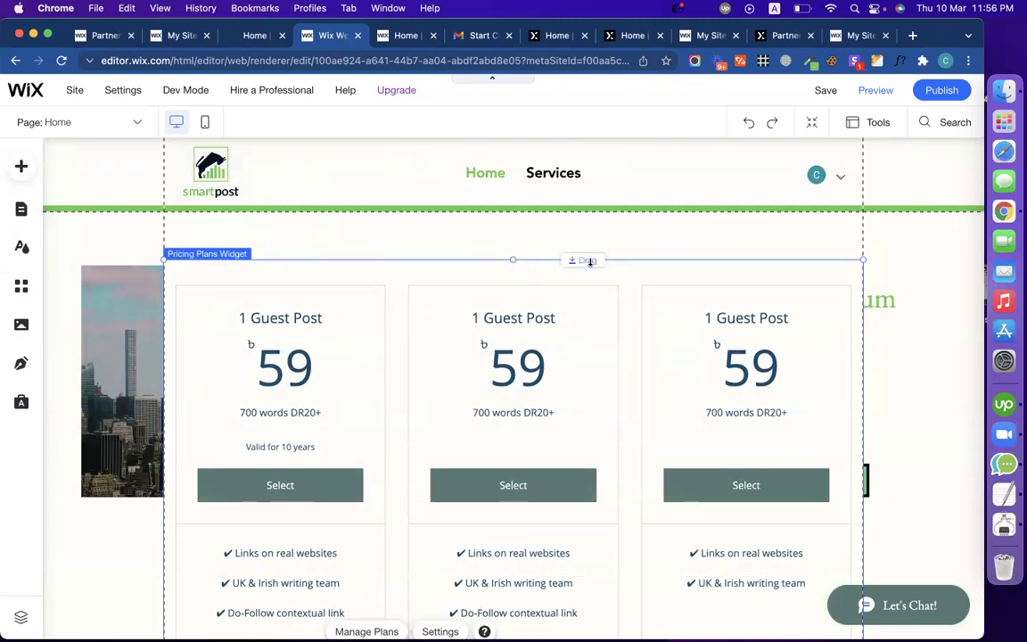
Step: Move the Pricing Plans widget below the hero strip, shifted up and to the left
{"action": "left_click_drag", "start_coordinate": [572, 259], "coordinate": [540, 534]}
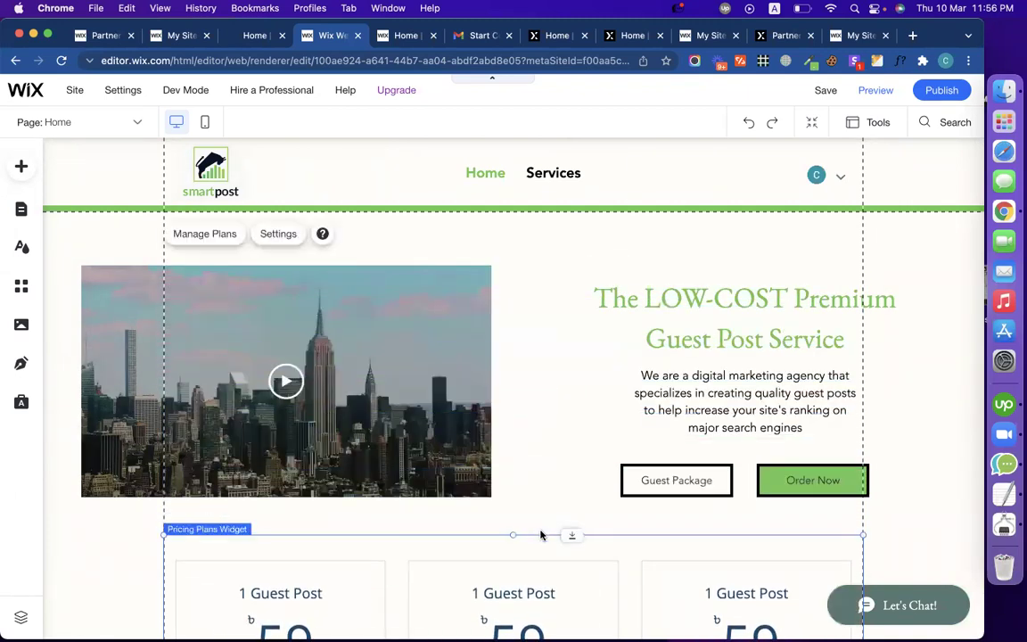
{"action": "scroll", "coordinate": [540, 526], "scroll_direction": "down", "scroll_amount": 1}
{"action": "scroll", "coordinate": [539, 523], "scroll_direction": "down", "scroll_amount": 3}
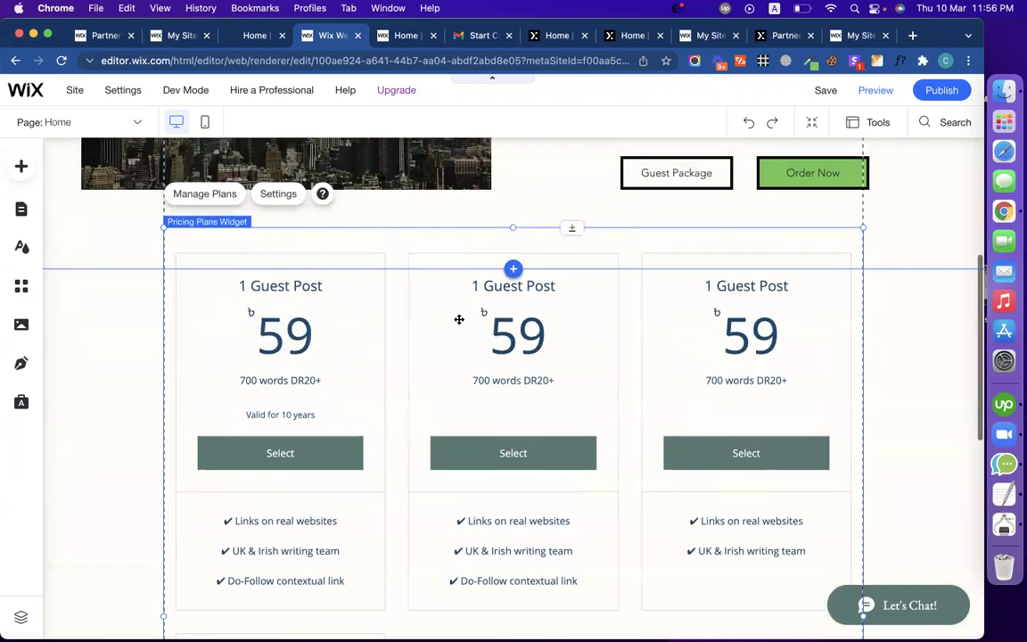
{"action": "scroll", "coordinate": [458, 318], "scroll_direction": "up", "scroll_amount": 1}
{"action": "left_click_drag", "start_coordinate": [572, 277], "coordinate": [496, 392]}
{"action": "left_click", "coordinate": [461, 297]}
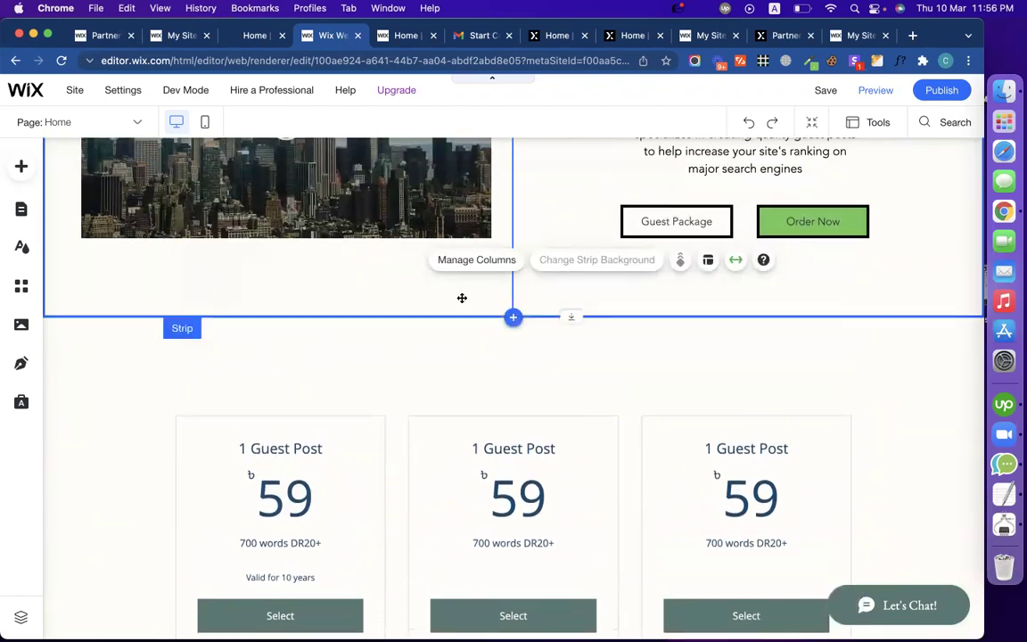
{"action": "left_click", "coordinate": [404, 419]}
{"action": "left_click_drag", "start_coordinate": [403, 414], "coordinate": [338, 376]}
{"action": "scroll", "coordinate": [660, 410], "scroll_direction": "down", "scroll_amount": 3}
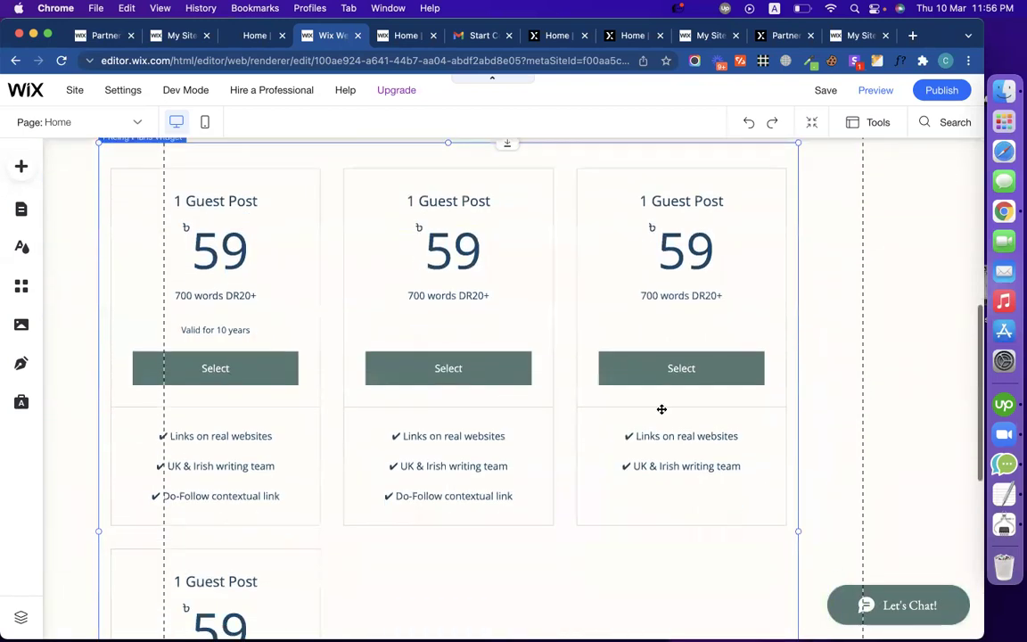
Step: Widen the Pricing Plans widget so all four plans sit in one row
{"action": "left_click_drag", "start_coordinate": [800, 533], "coordinate": [946, 503]}
{"action": "scroll", "coordinate": [653, 483], "scroll_direction": "up", "scroll_amount": 2}
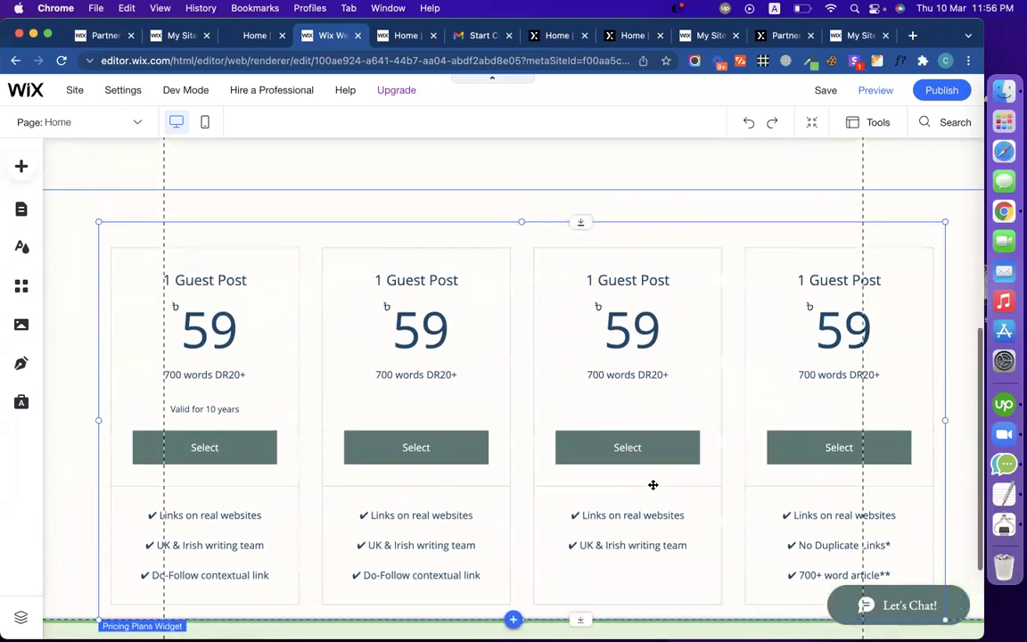
{"action": "scroll", "coordinate": [392, 271], "scroll_direction": "down", "scroll_amount": 1}
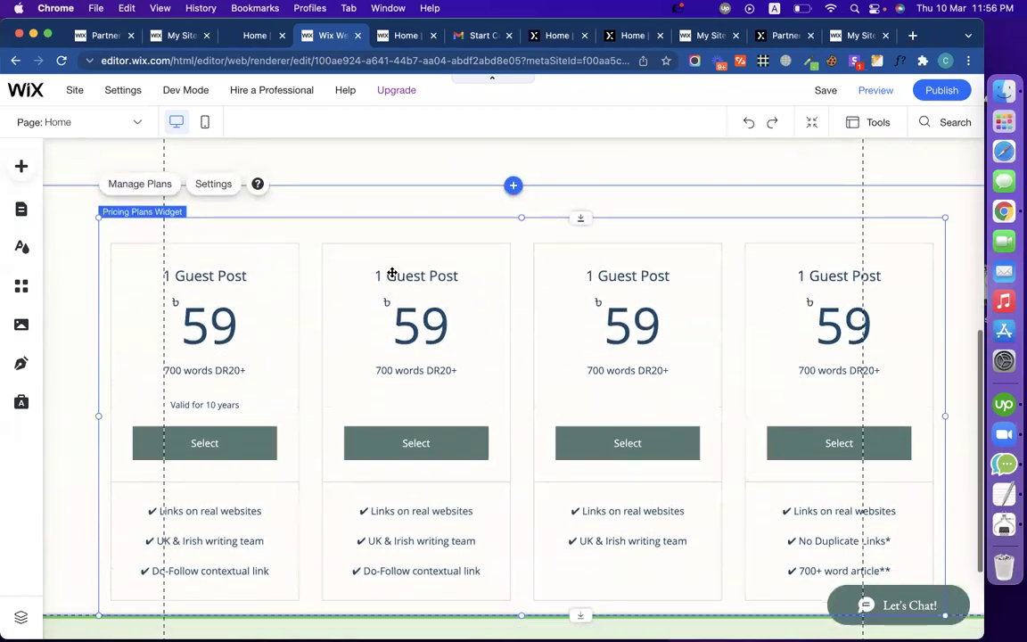
{"action": "scroll", "coordinate": [373, 388], "scroll_direction": "down", "scroll_amount": 3}
{"action": "scroll", "coordinate": [337, 209], "scroll_direction": "up", "scroll_amount": 2}
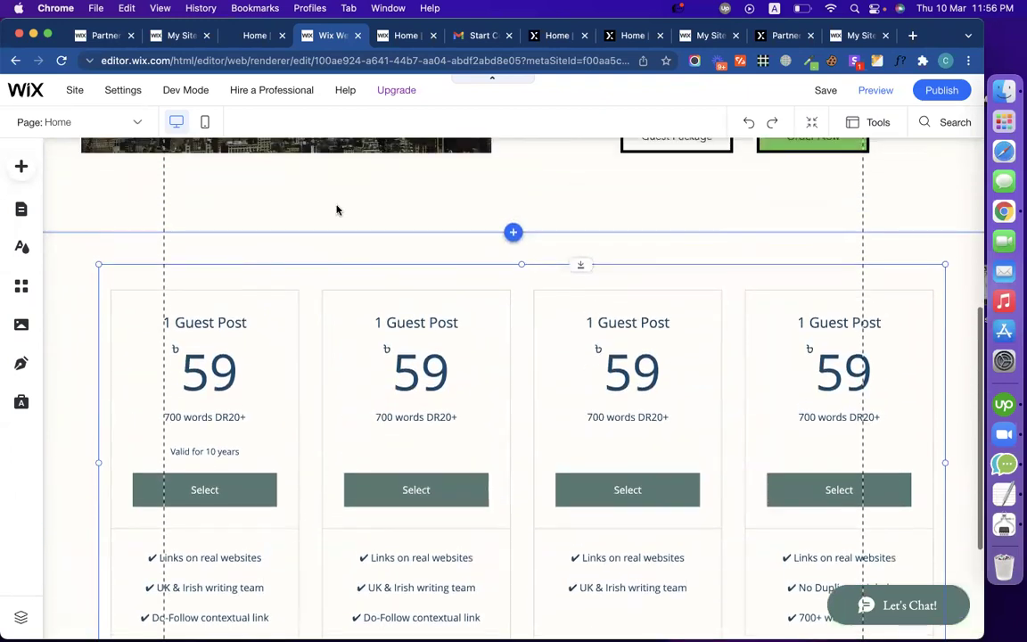
{"action": "scroll", "coordinate": [350, 266], "scroll_direction": "down", "scroll_amount": 4}
Step: Resize the pricing plans widget's height from its bottom edge
{"action": "left_click", "coordinate": [435, 464]}
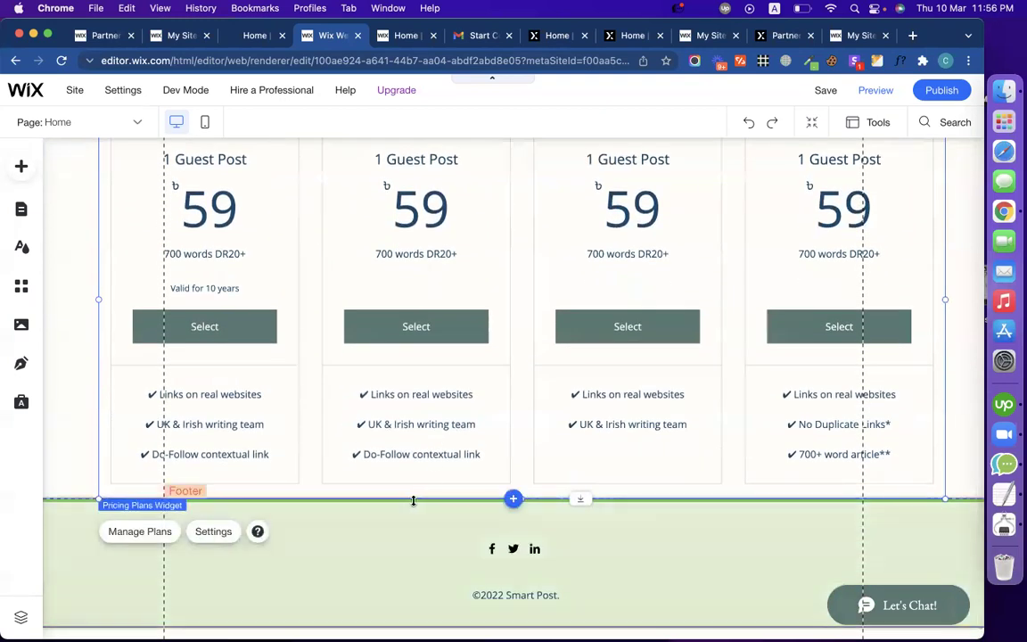
{"action": "left_click_drag", "start_coordinate": [439, 498], "coordinate": [441, 524]}
{"action": "left_click", "coordinate": [77, 451]}
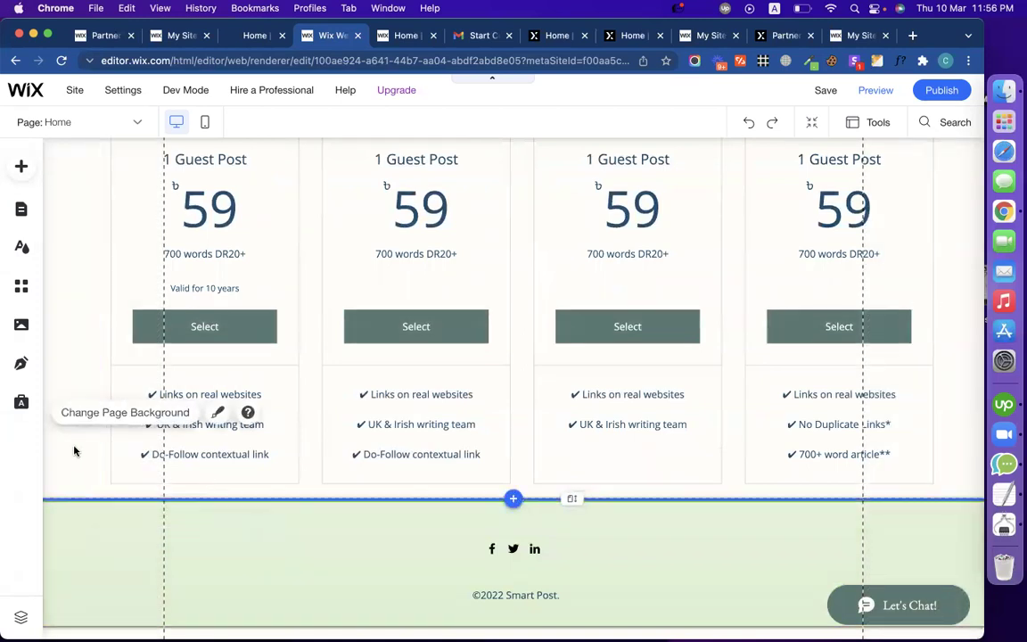
{"action": "left_click", "coordinate": [338, 494]}
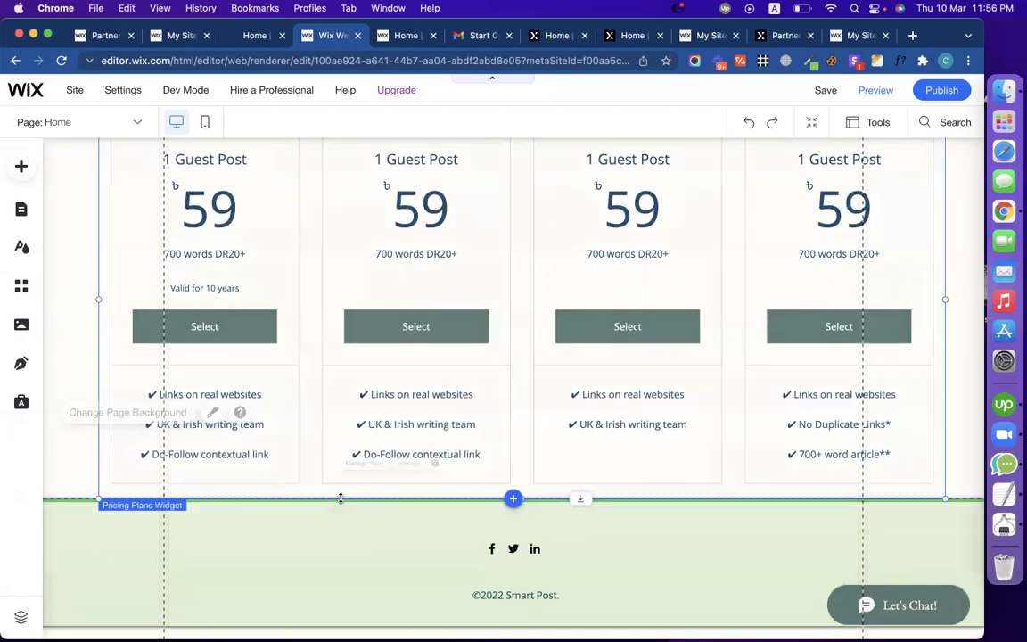
{"action": "left_click", "coordinate": [68, 458]}
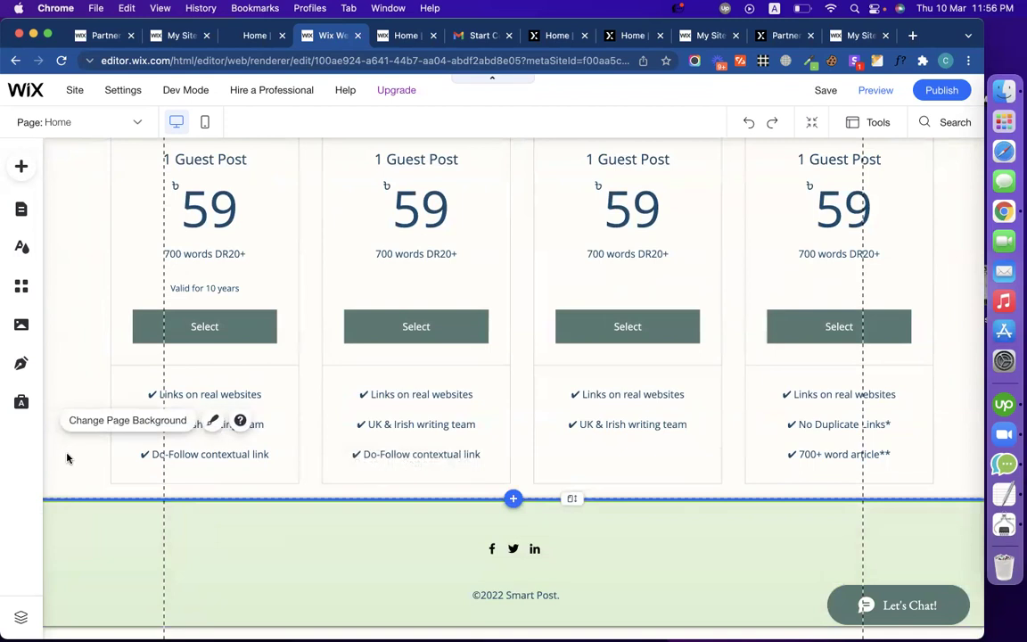
{"action": "left_click", "coordinate": [459, 465]}
{"action": "scroll", "coordinate": [459, 464], "scroll_direction": "up", "scroll_amount": 3}
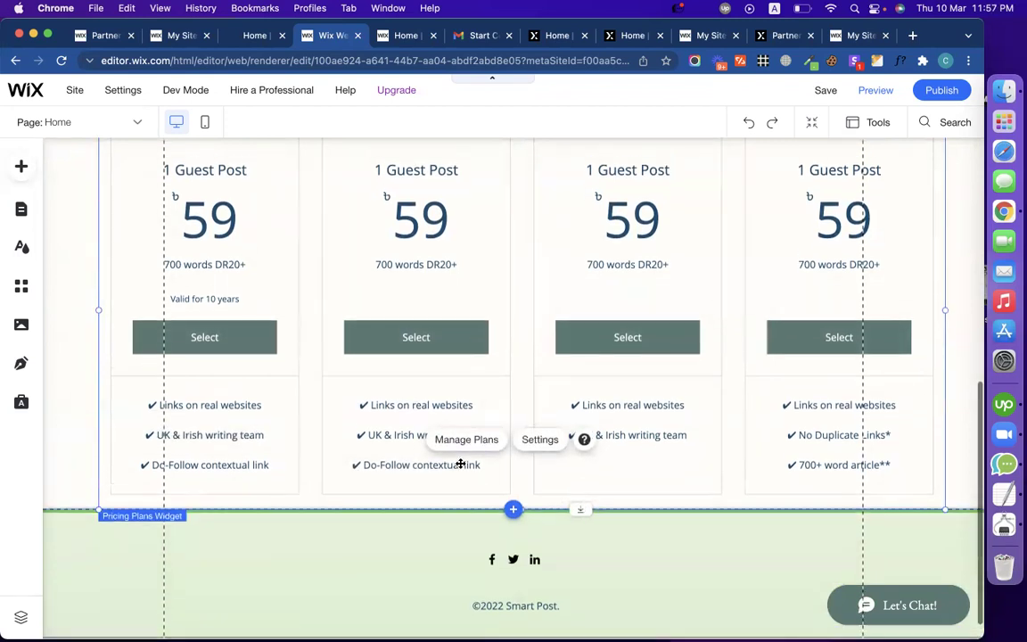
Step: Nudge the pricing plans widget up slightly and fine-tune its bottom edge
{"action": "left_click_drag", "start_coordinate": [581, 234], "coordinate": [577, 190]}
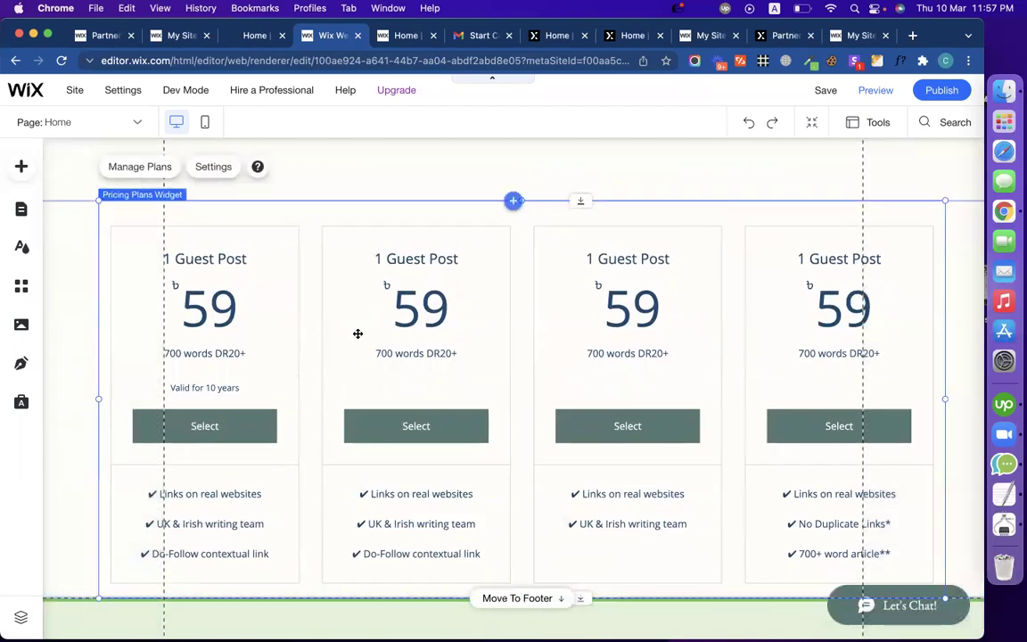
{"action": "scroll", "coordinate": [482, 353], "scroll_direction": "up", "scroll_amount": 3}
{"action": "scroll", "coordinate": [481, 350], "scroll_direction": "down", "scroll_amount": 5}
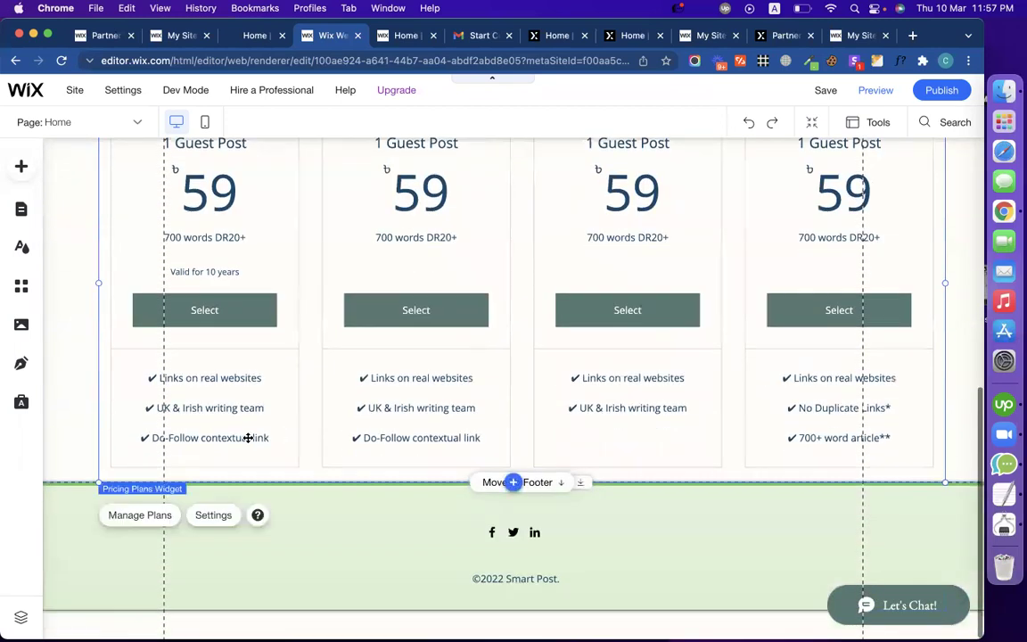
{"action": "left_click", "coordinate": [76, 450]}
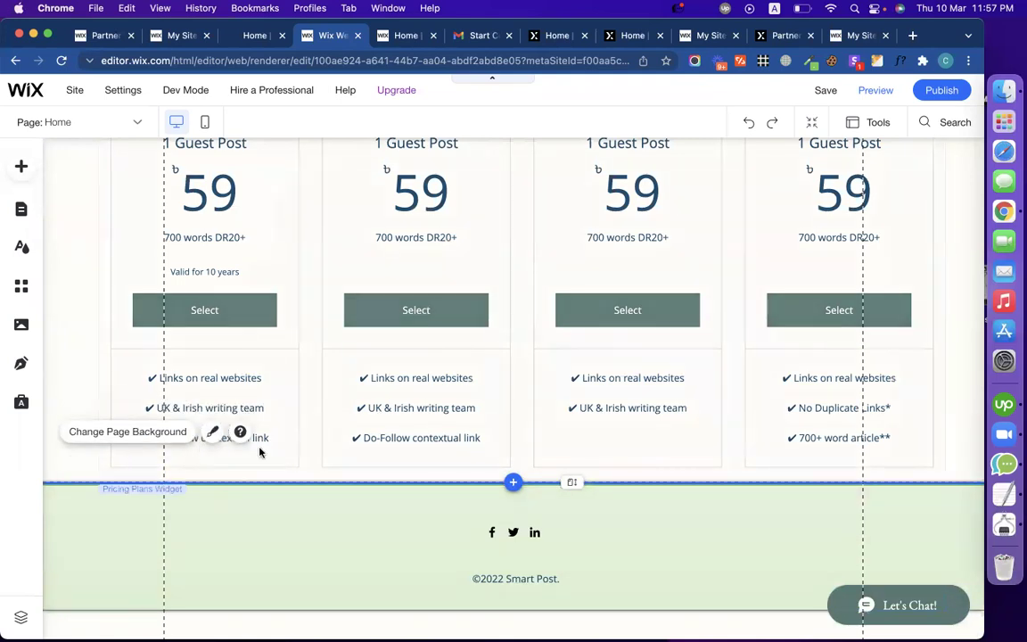
{"action": "left_click", "coordinate": [372, 475]}
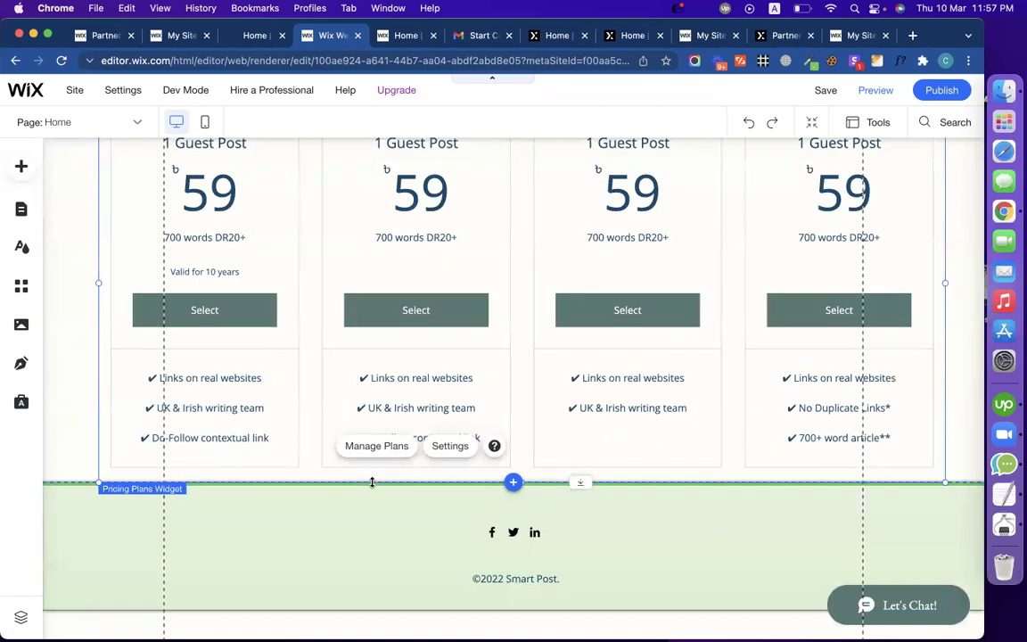
{"action": "left_click_drag", "start_coordinate": [372, 482], "coordinate": [384, 491]}
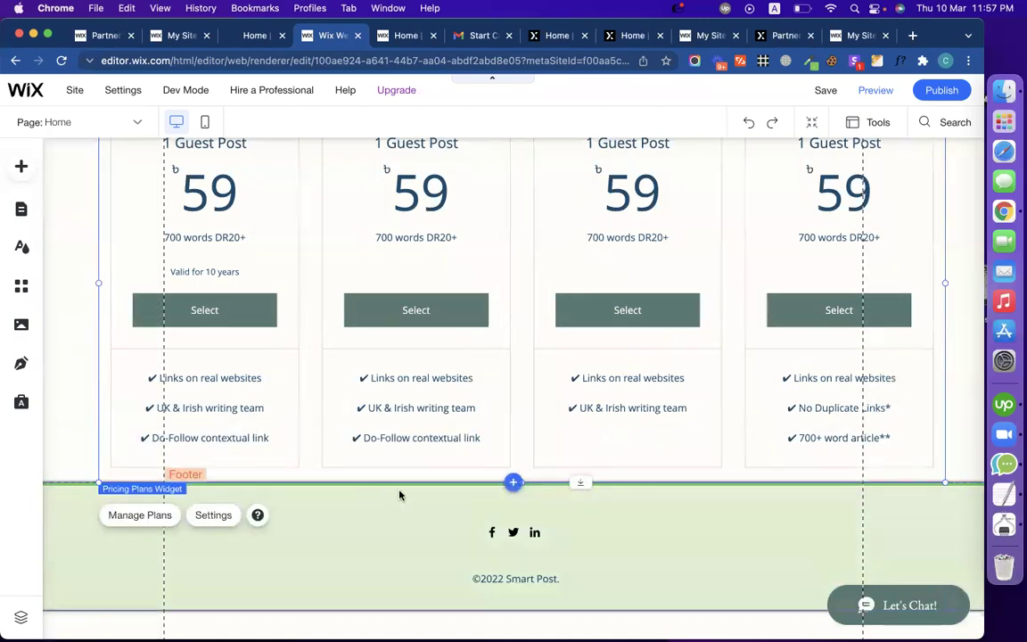
{"action": "left_click", "coordinate": [514, 483]}
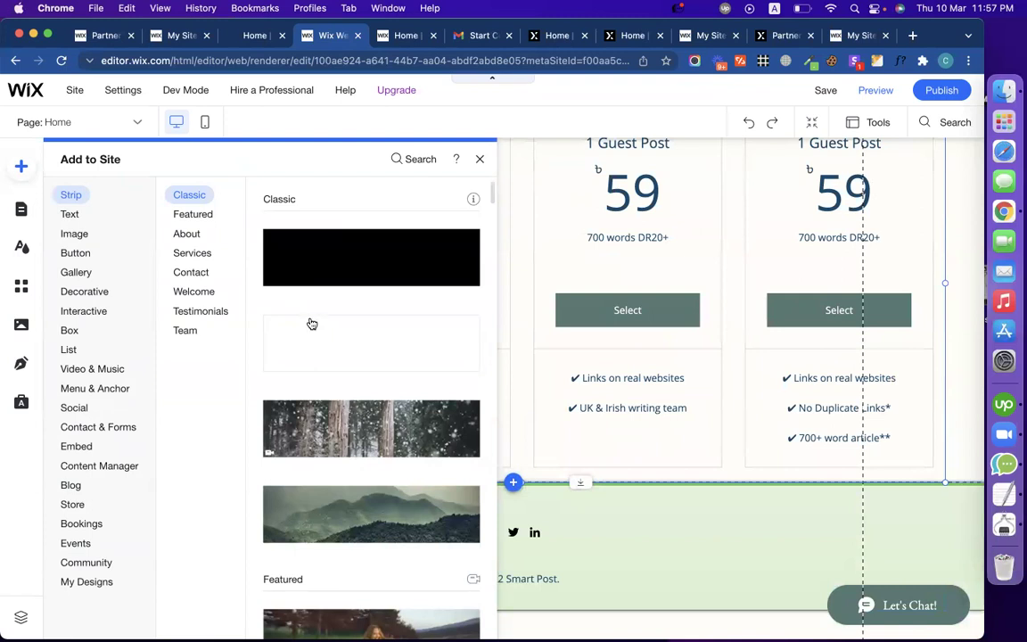
Step: Add a Classic white strip above the footer and shrink it to about H: 61
{"action": "left_click", "coordinate": [314, 336]}
{"action": "left_click_drag", "start_coordinate": [386, 533], "coordinate": [381, 348]}
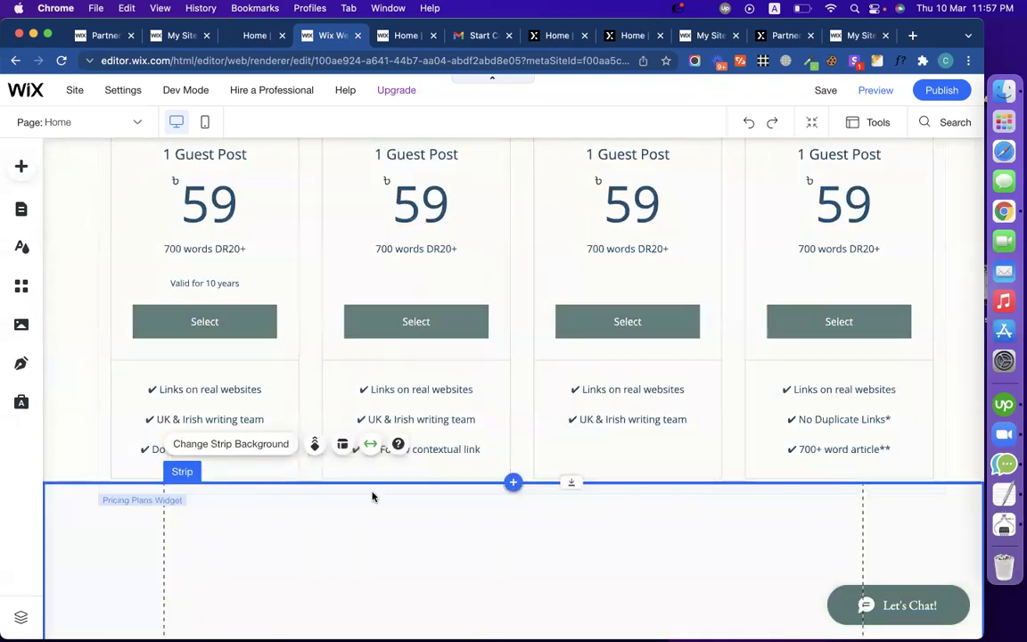
{"action": "scroll", "coordinate": [372, 496], "scroll_direction": "down", "scroll_amount": 5}
{"action": "left_click_drag", "start_coordinate": [363, 497], "coordinate": [351, 312]}
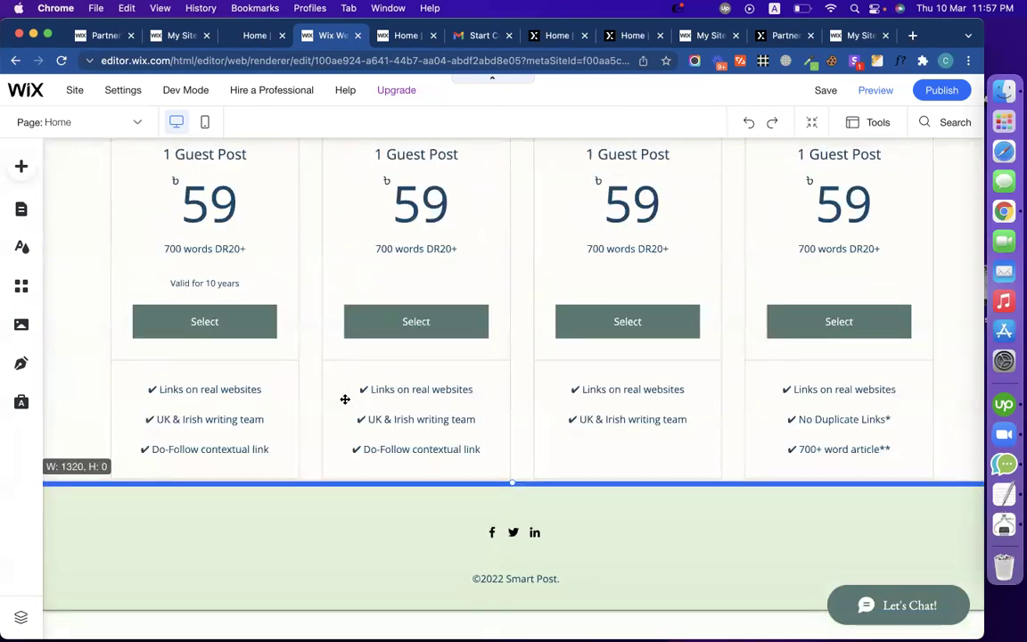
{"action": "left_click_drag", "start_coordinate": [341, 481], "coordinate": [344, 532]}
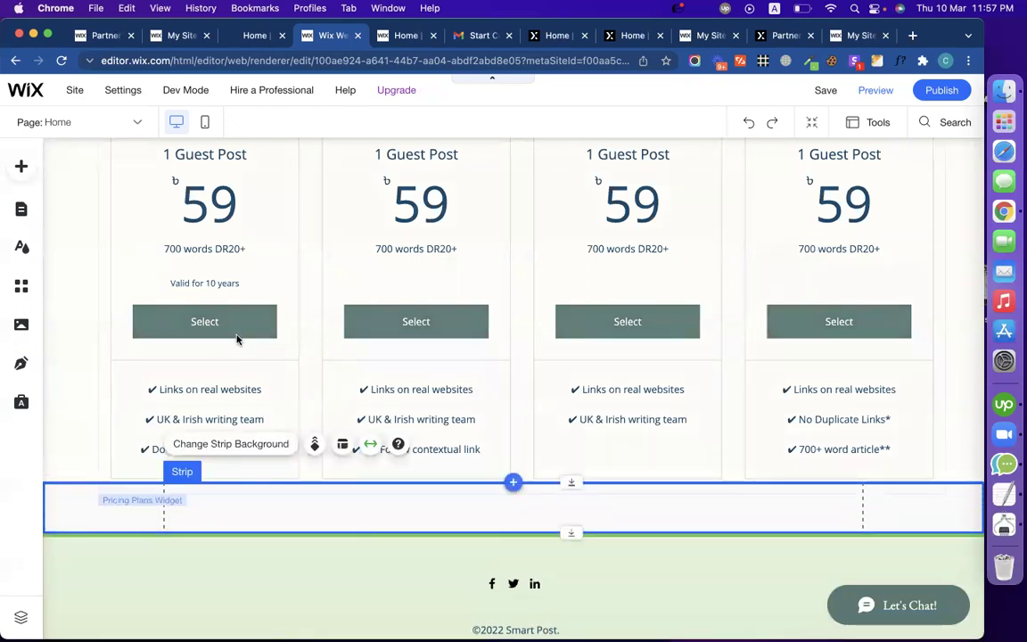
{"action": "left_click", "coordinate": [51, 286]}
Step: Reselect the pricing plans strip and switch to the live smart-post.biz Home tab
{"action": "scroll", "coordinate": [142, 337], "scroll_direction": "up", "scroll_amount": 5}
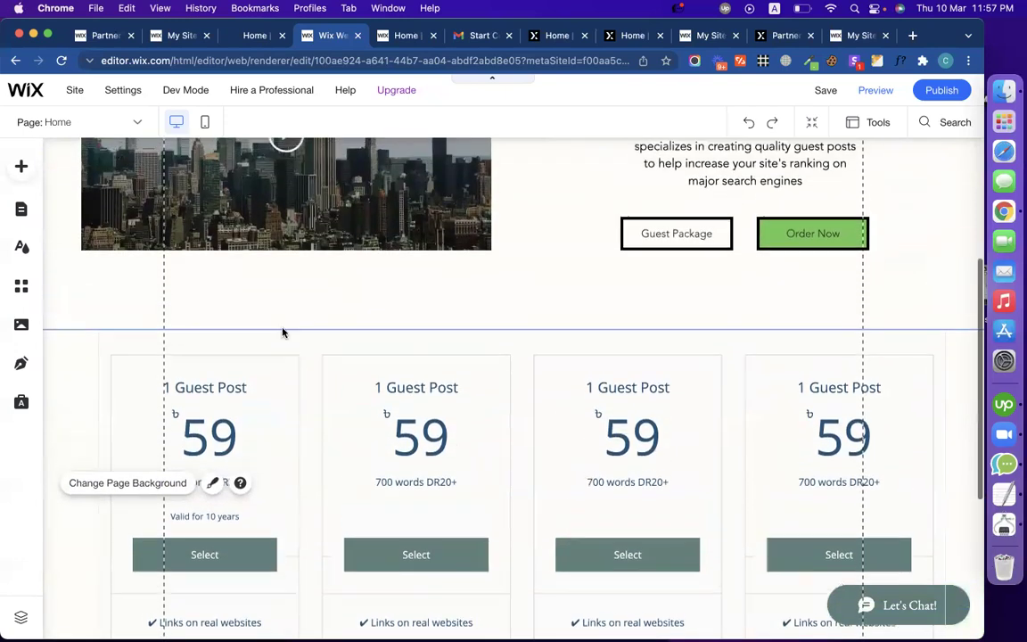
{"action": "left_click", "coordinate": [516, 422]}
{"action": "scroll", "coordinate": [515, 424], "scroll_direction": "down", "scroll_amount": 6}
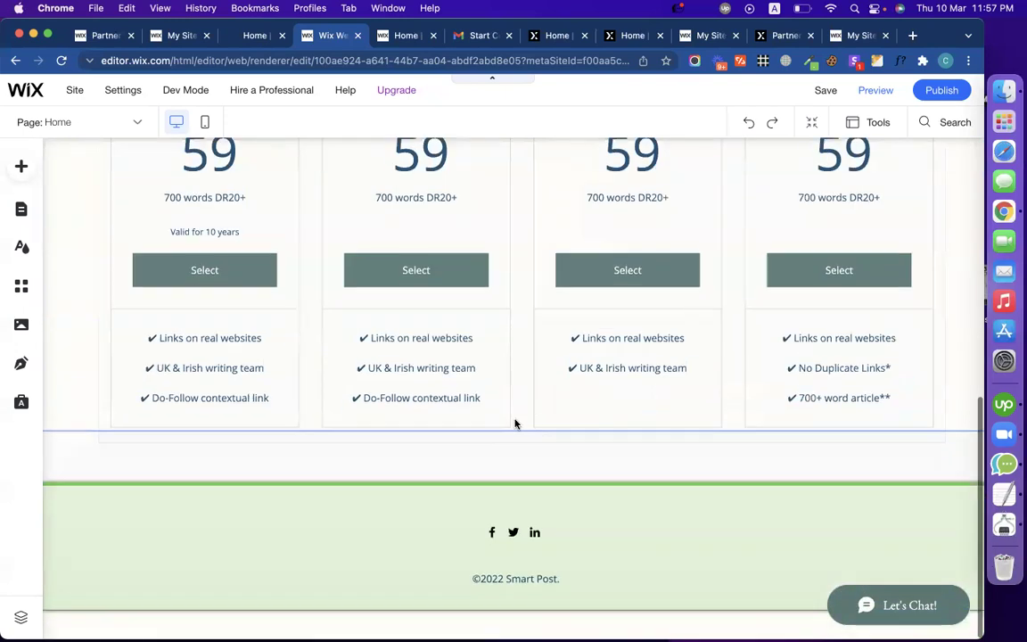
{"action": "left_click", "coordinate": [257, 34]}
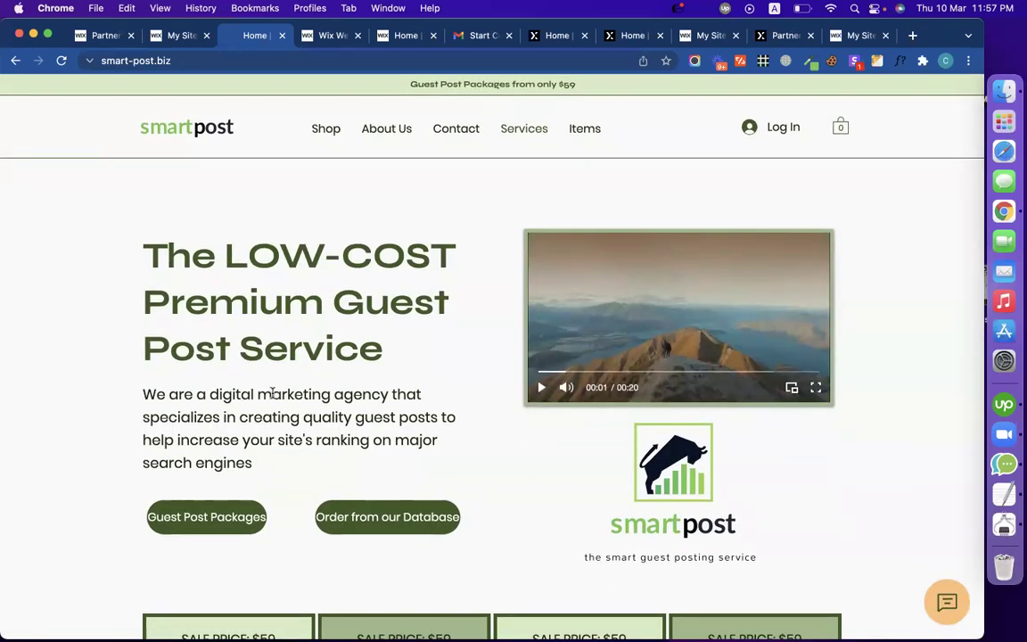
Step: Back in the editor, publish the Home page changes and dismiss the Congratulations dialog
{"action": "left_click", "coordinate": [316, 35]}
{"action": "scroll", "coordinate": [413, 324], "scroll_direction": "up", "scroll_amount": 8}
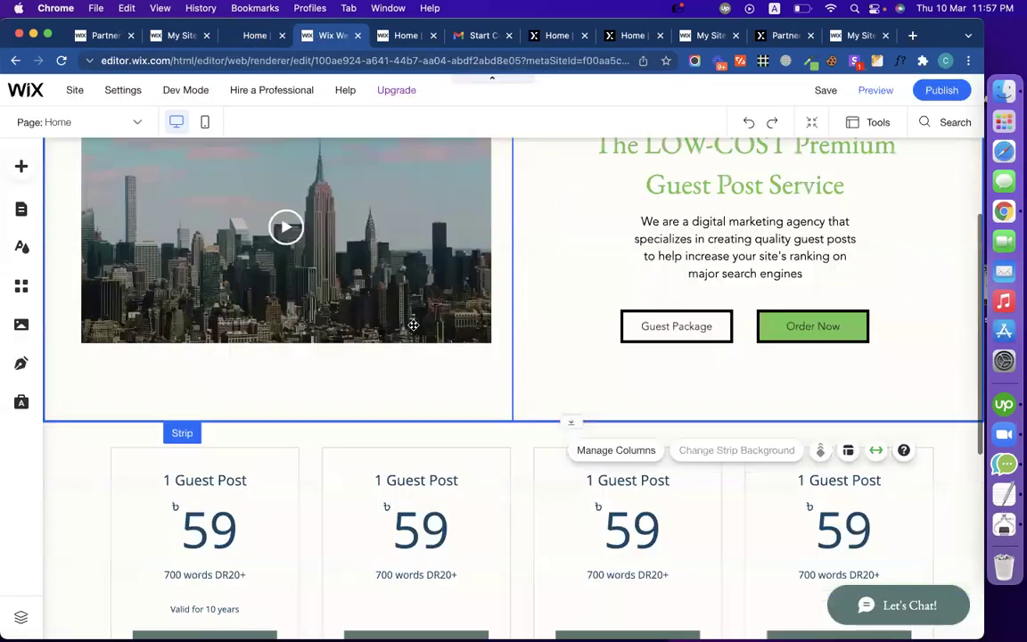
{"action": "scroll", "coordinate": [413, 324], "scroll_direction": "down", "scroll_amount": 1}
{"action": "scroll", "coordinate": [413, 324], "scroll_direction": "up", "scroll_amount": 2}
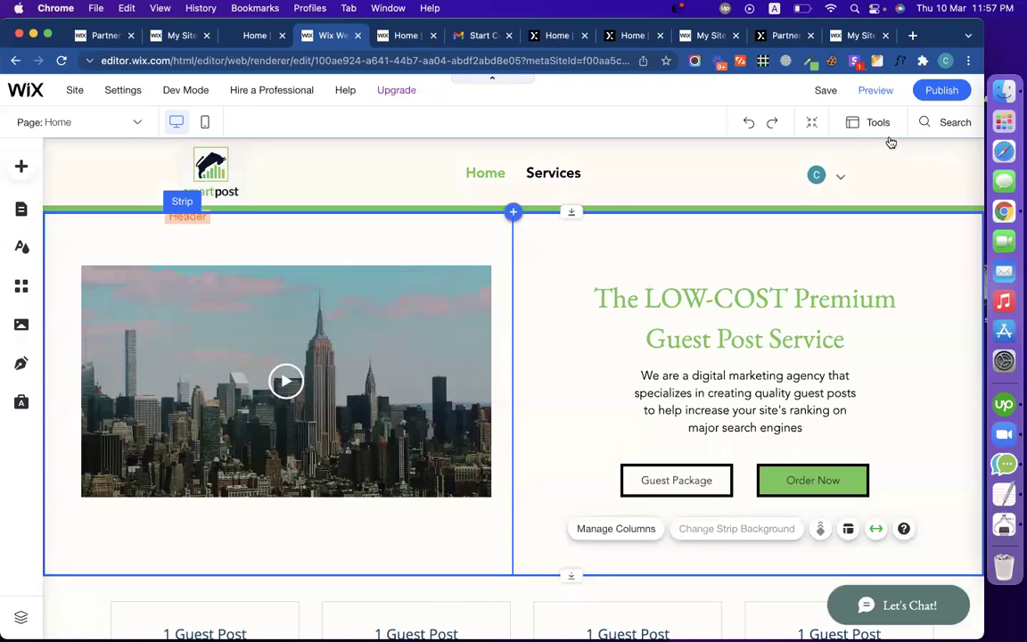
{"action": "left_click", "coordinate": [939, 90]}
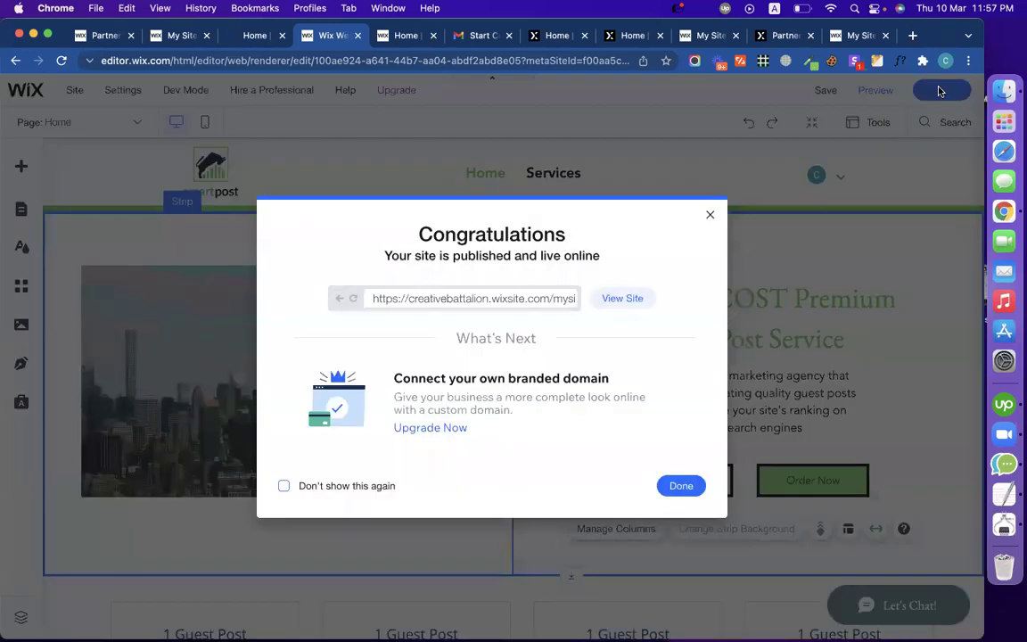
{"action": "left_click", "coordinate": [692, 481]}
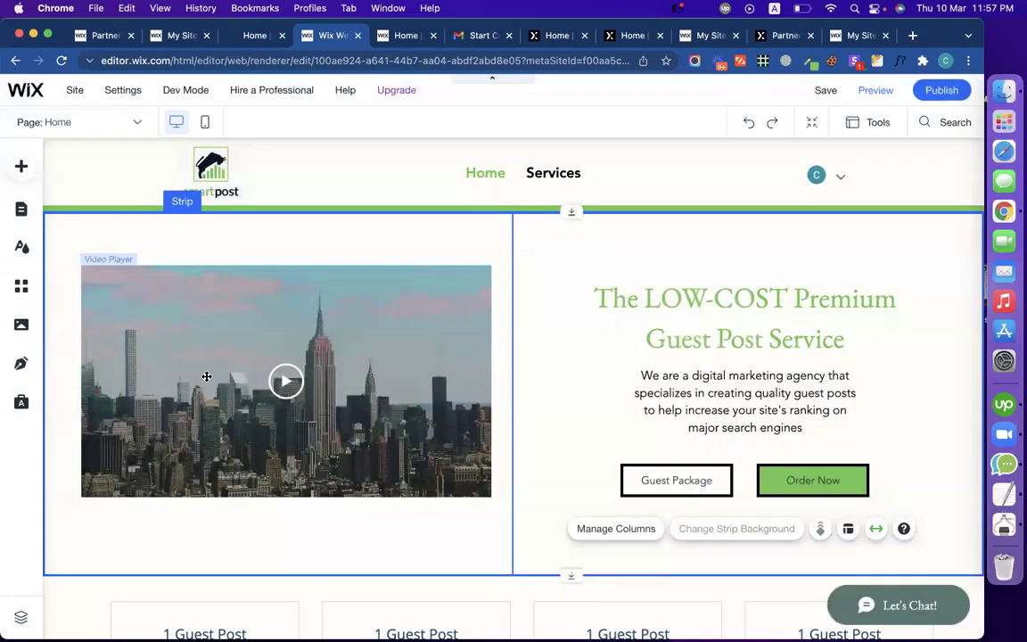
Step: Browse the live smart-post.biz About Us and Contact pages, then return to the Wix editor
{"action": "left_click", "coordinate": [254, 35]}
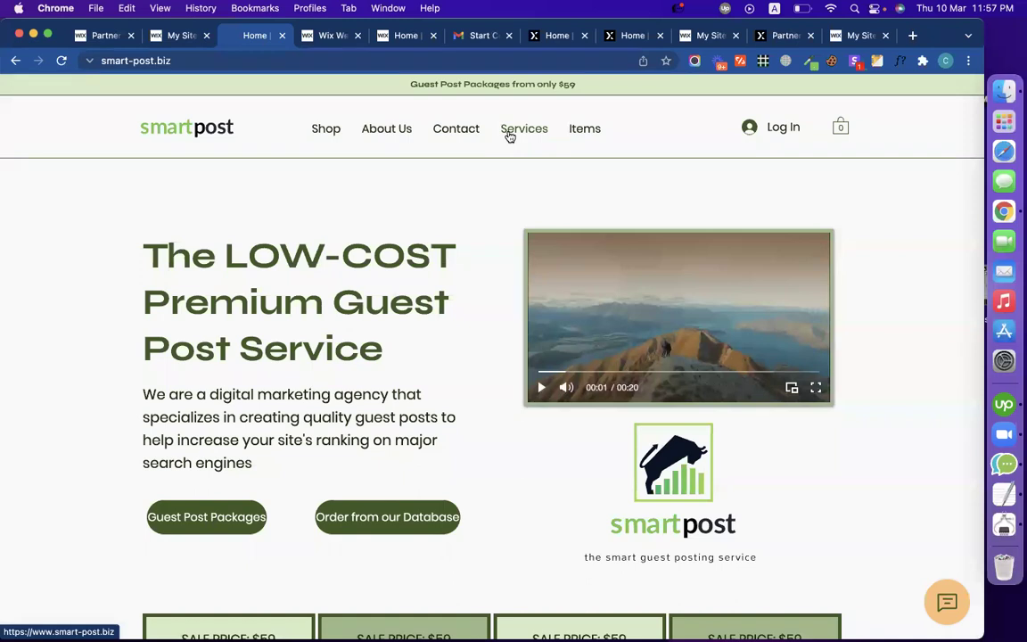
{"action": "scroll", "coordinate": [508, 332], "scroll_direction": "down", "scroll_amount": 10}
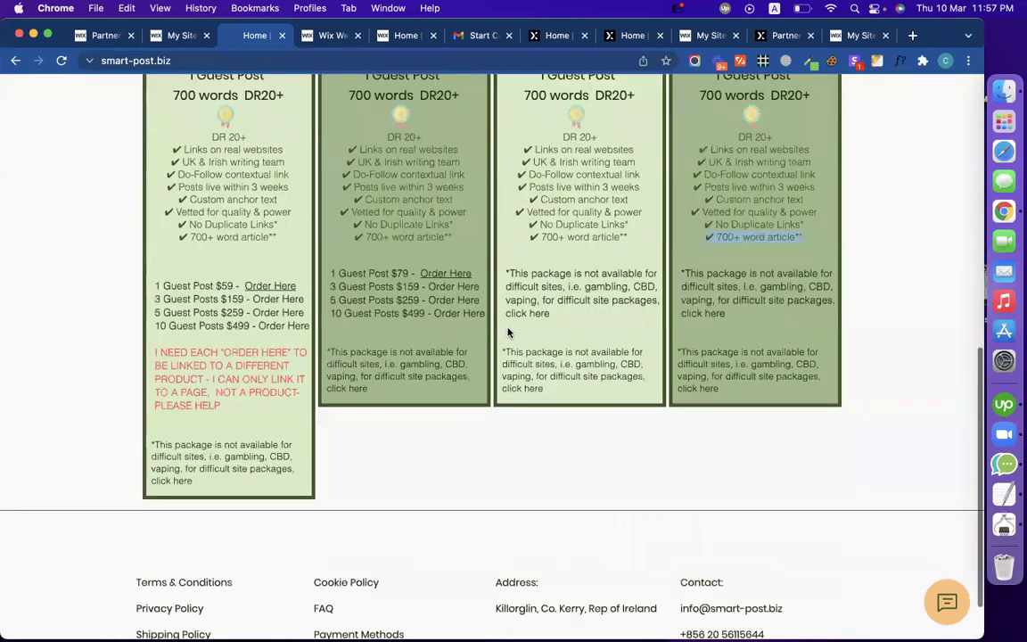
{"action": "scroll", "coordinate": [518, 177], "scroll_direction": "up", "scroll_amount": 9}
{"action": "scroll", "coordinate": [518, 177], "scroll_direction": "up", "scroll_amount": 2}
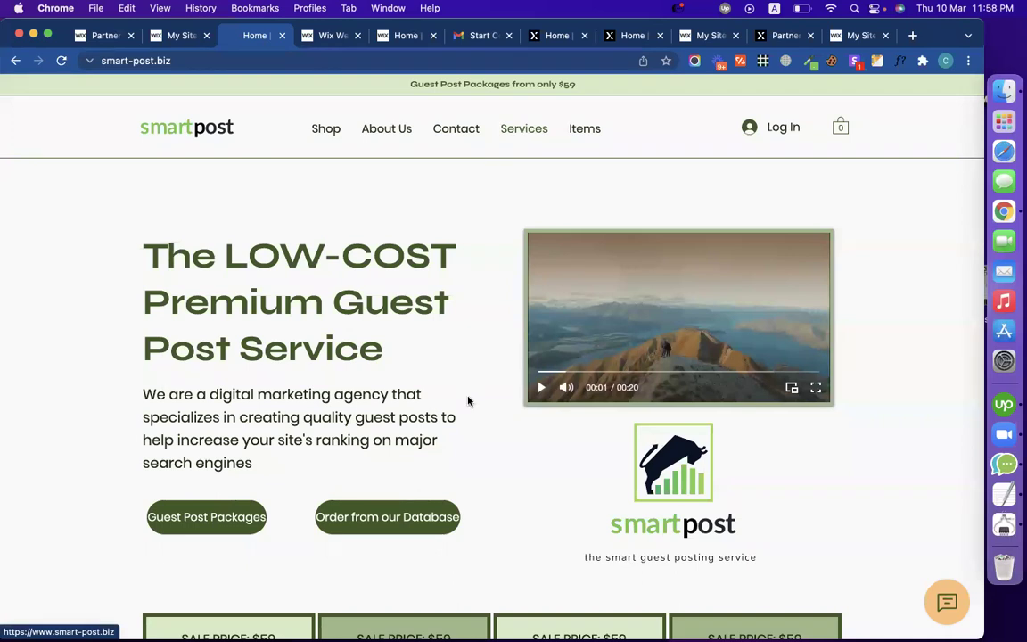
{"action": "scroll", "coordinate": [468, 401], "scroll_direction": "down", "scroll_amount": 8}
{"action": "scroll", "coordinate": [458, 366], "scroll_direction": "up", "scroll_amount": 8}
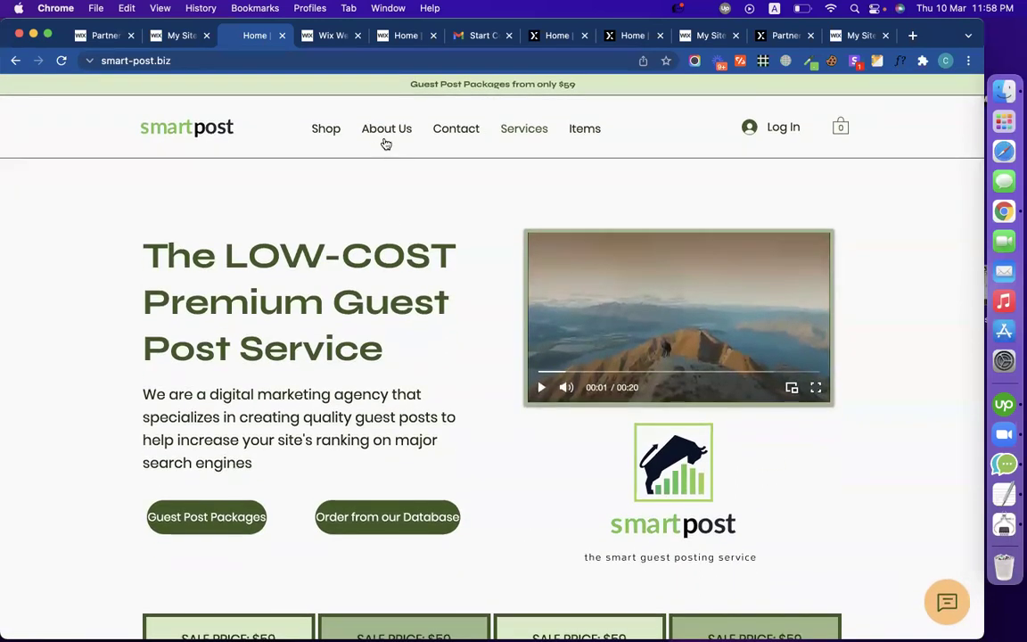
{"action": "left_click", "coordinate": [383, 136]}
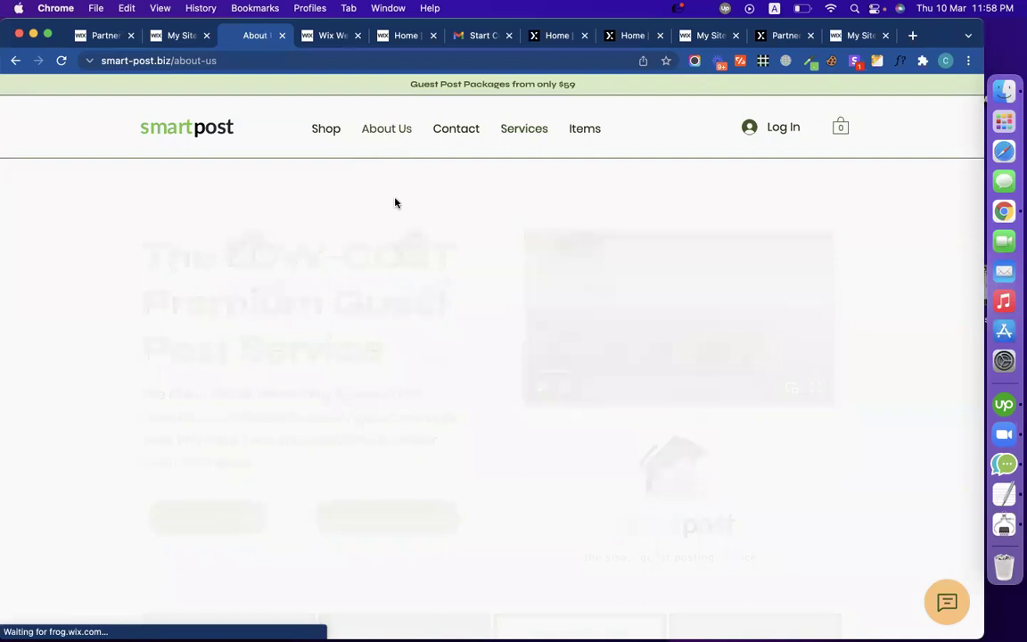
{"action": "left_click", "coordinate": [475, 133]}
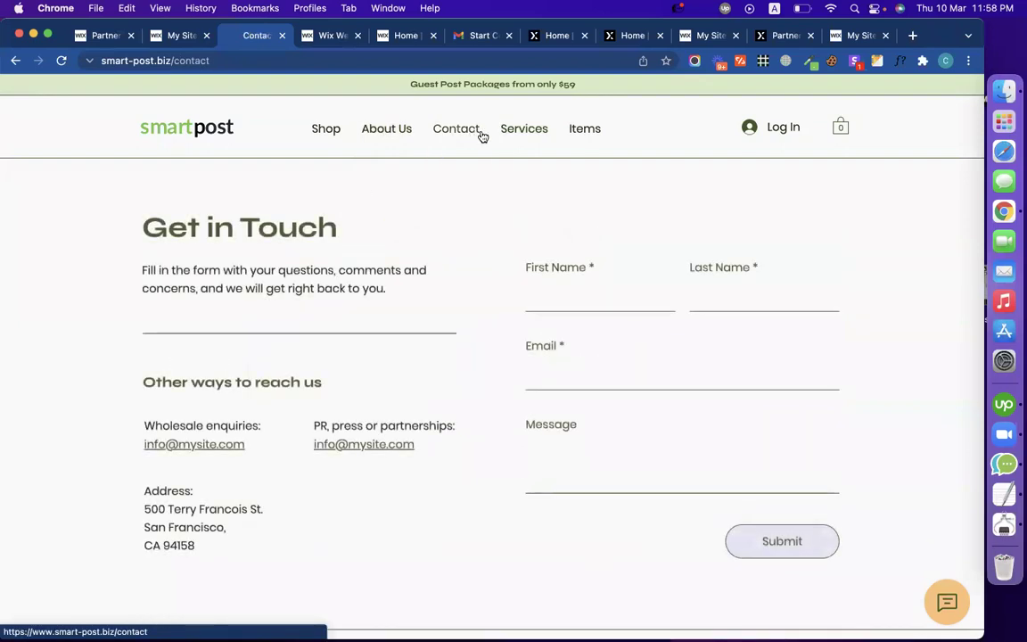
{"action": "left_click", "coordinate": [332, 36]}
{"action": "scroll", "coordinate": [360, 398], "scroll_direction": "down", "scroll_amount": 3}
{"action": "scroll", "coordinate": [360, 397], "scroll_direction": "up", "scroll_amount": 3}
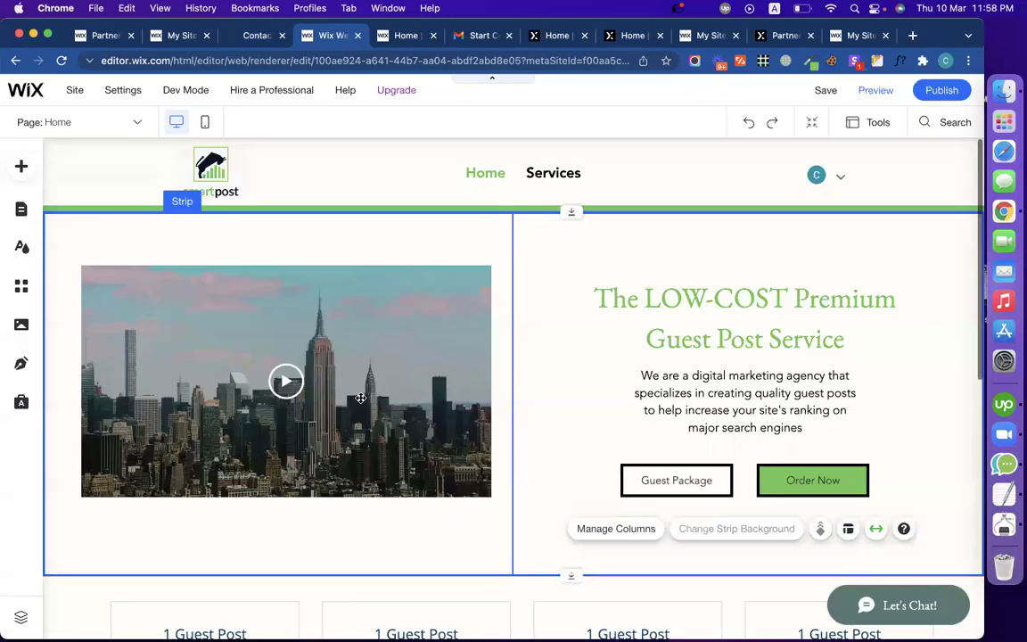
Step: Move the pricing plans widget lower on the Home page to make room above it
{"action": "left_click", "coordinate": [22, 209]}
{"action": "left_click", "coordinate": [524, 267]}
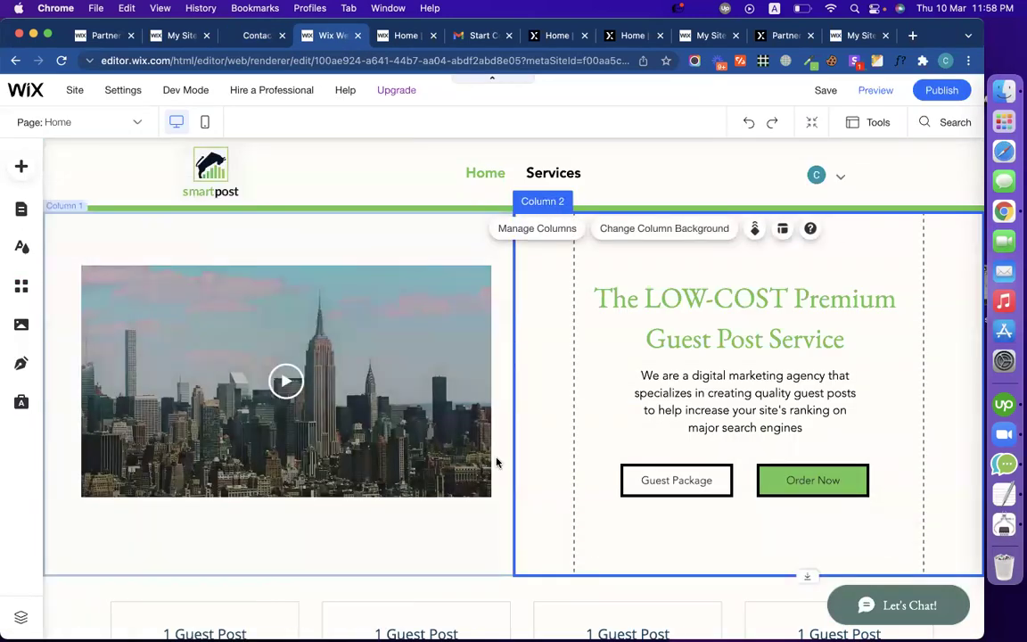
{"action": "scroll", "coordinate": [473, 419], "scroll_direction": "down", "scroll_amount": 5}
{"action": "scroll", "coordinate": [455, 388], "scroll_direction": "up", "scroll_amount": 3}
{"action": "left_click", "coordinate": [446, 418]}
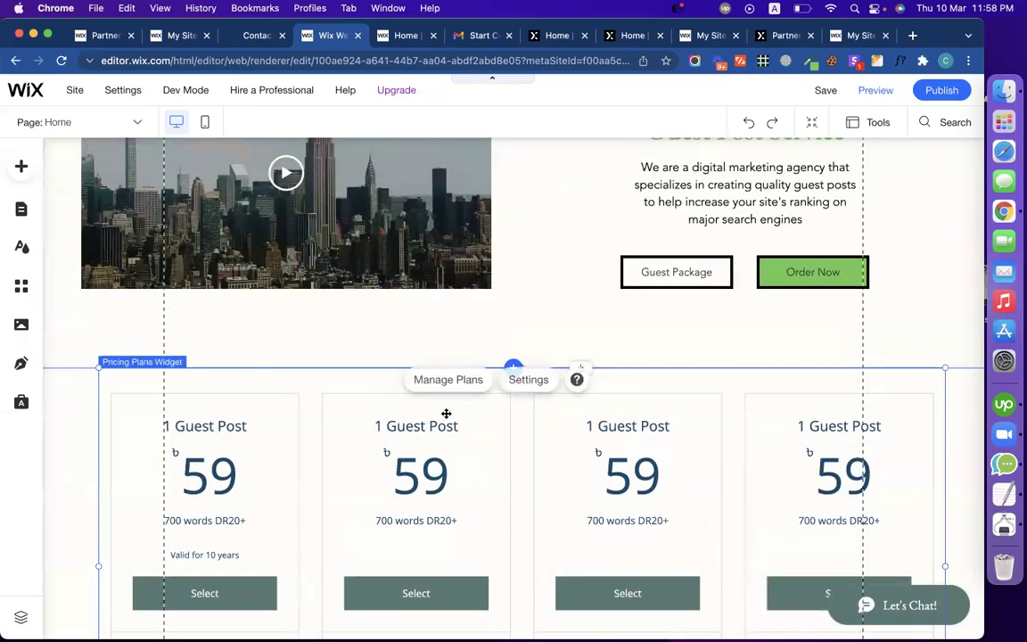
{"action": "scroll", "coordinate": [477, 465], "scroll_direction": "down", "scroll_amount": 2}
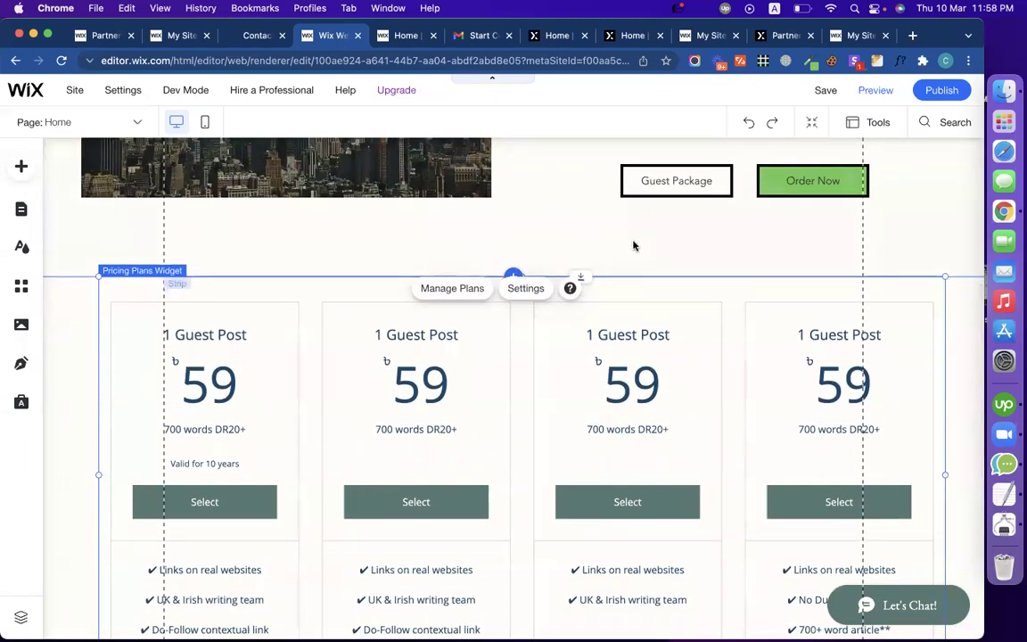
{"action": "left_click_drag", "start_coordinate": [578, 290], "coordinate": [557, 356]}
{"action": "left_click", "coordinate": [577, 301]}
{"action": "scroll", "coordinate": [578, 301], "scroll_direction": "up", "scroll_amount": 5}
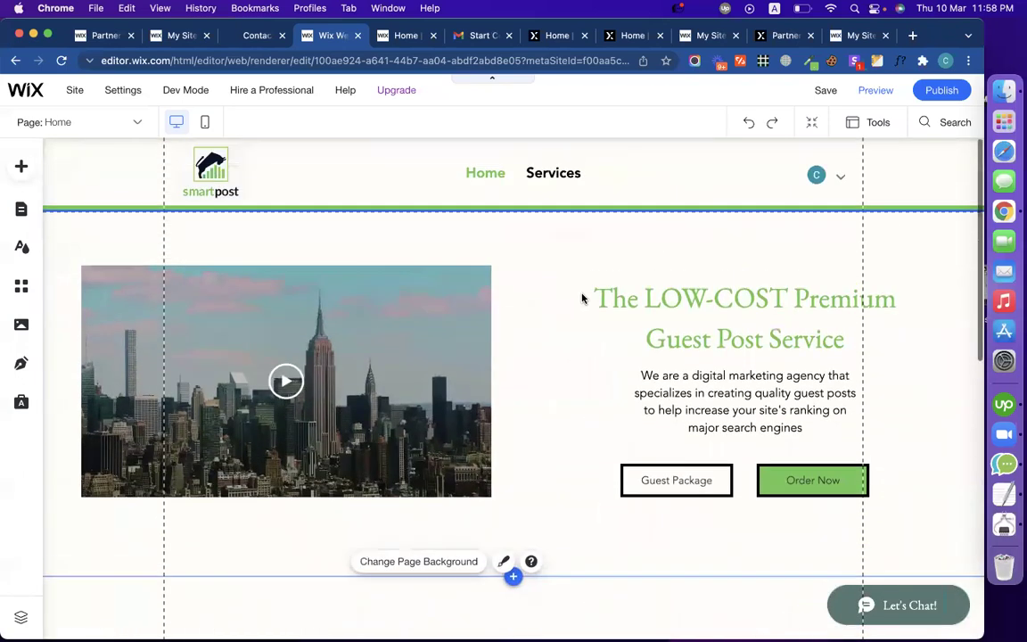
Step: Copy the LOW-COST hero heading and paste a duplicate onto the page
{"action": "left_click", "coordinate": [676, 306]}
{"action": "right_click", "coordinate": [694, 309]}
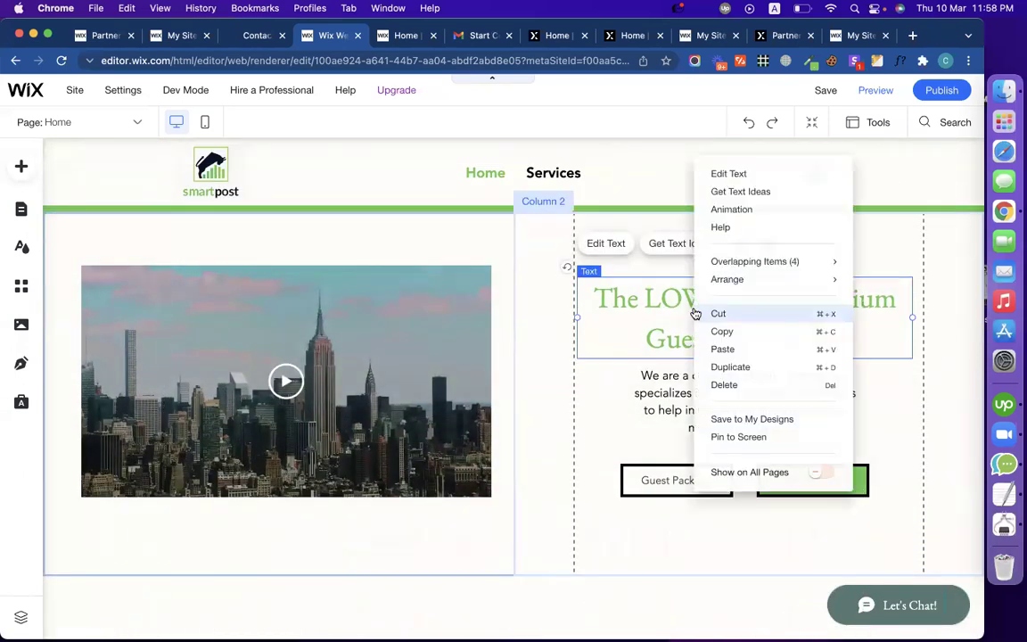
{"action": "left_click", "coordinate": [723, 332]}
{"action": "scroll", "coordinate": [590, 497], "scroll_direction": "down", "scroll_amount": 1}
{"action": "scroll", "coordinate": [571, 437], "scroll_direction": "down", "scroll_amount": 5}
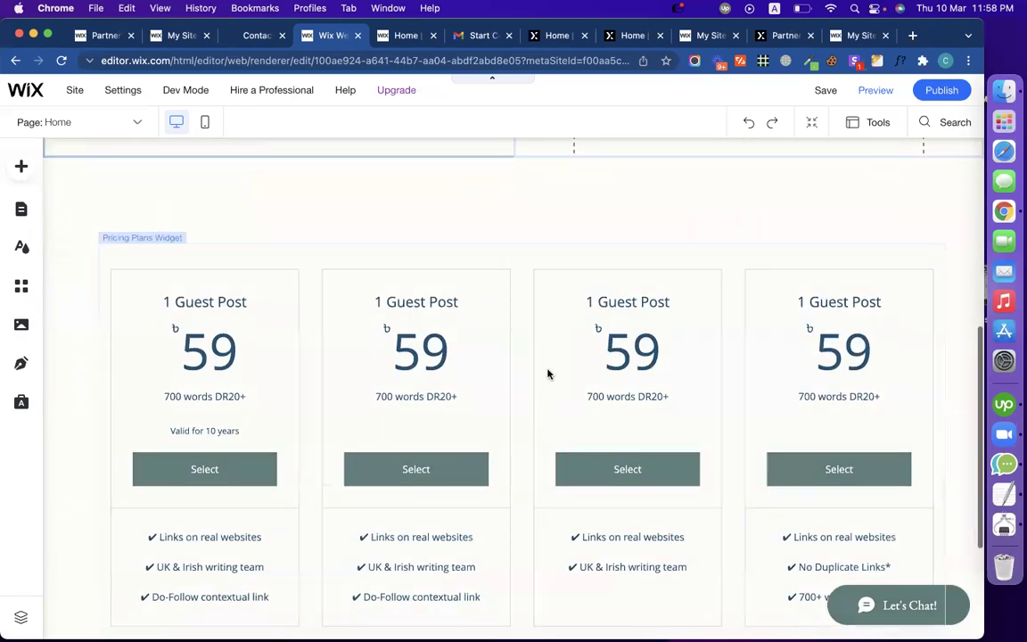
{"action": "scroll", "coordinate": [547, 372], "scroll_direction": "up", "scroll_amount": 4}
{"action": "key", "text": "cmd+v"}
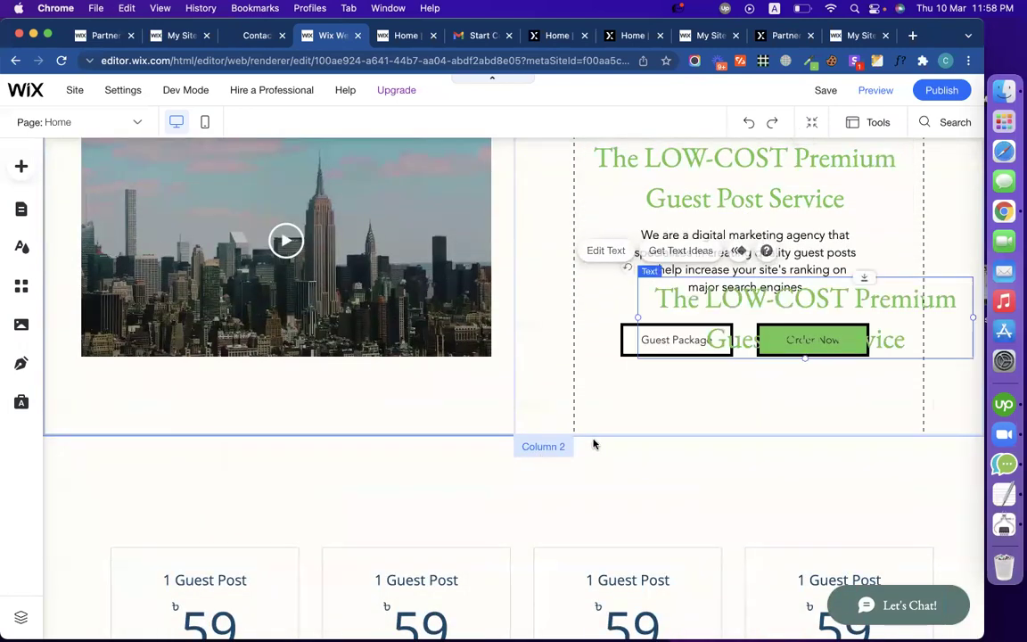
Step: Place the copied heading above the pricing cards, retype it as 'Services', and centre it
{"action": "left_click_drag", "start_coordinate": [678, 354], "coordinate": [443, 484]}
{"action": "double_click", "coordinate": [443, 484]}
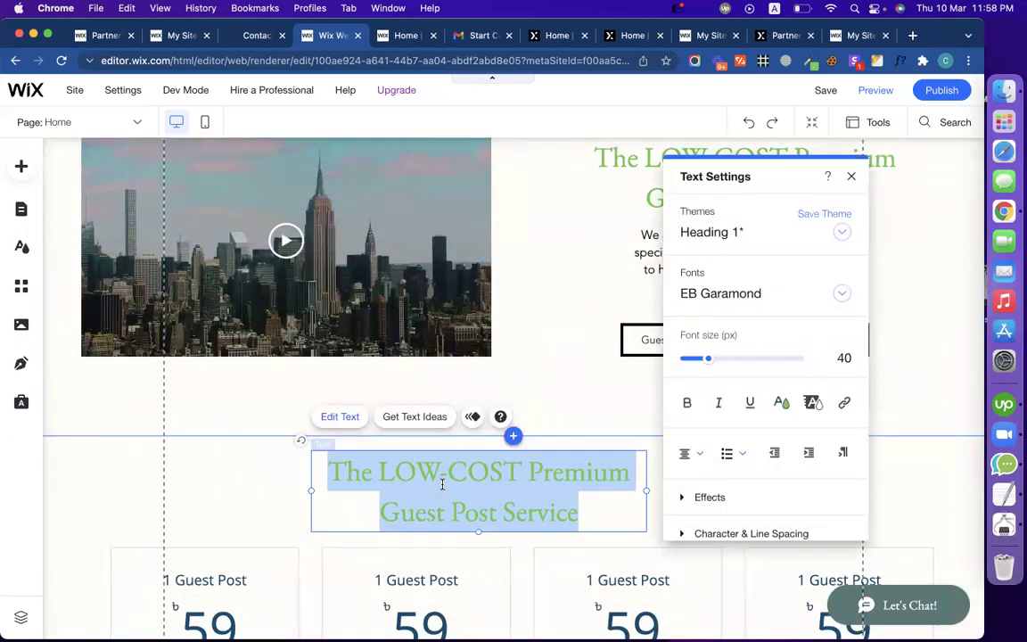
{"action": "type", "text": "Services"}
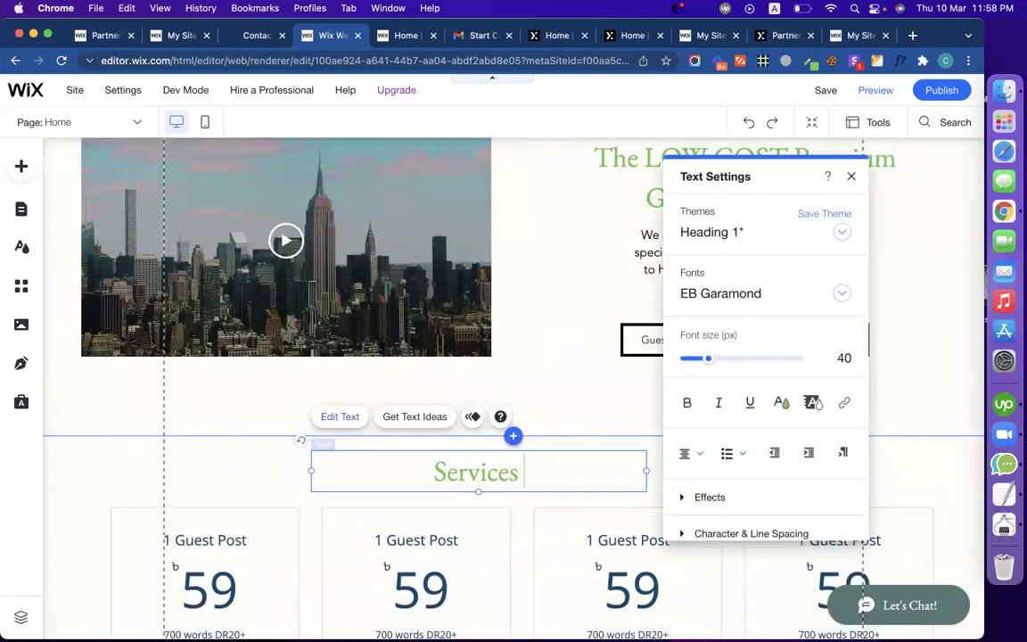
{"action": "left_click", "coordinate": [268, 446]}
{"action": "left_click_drag", "start_coordinate": [486, 474], "coordinate": [520, 469]}
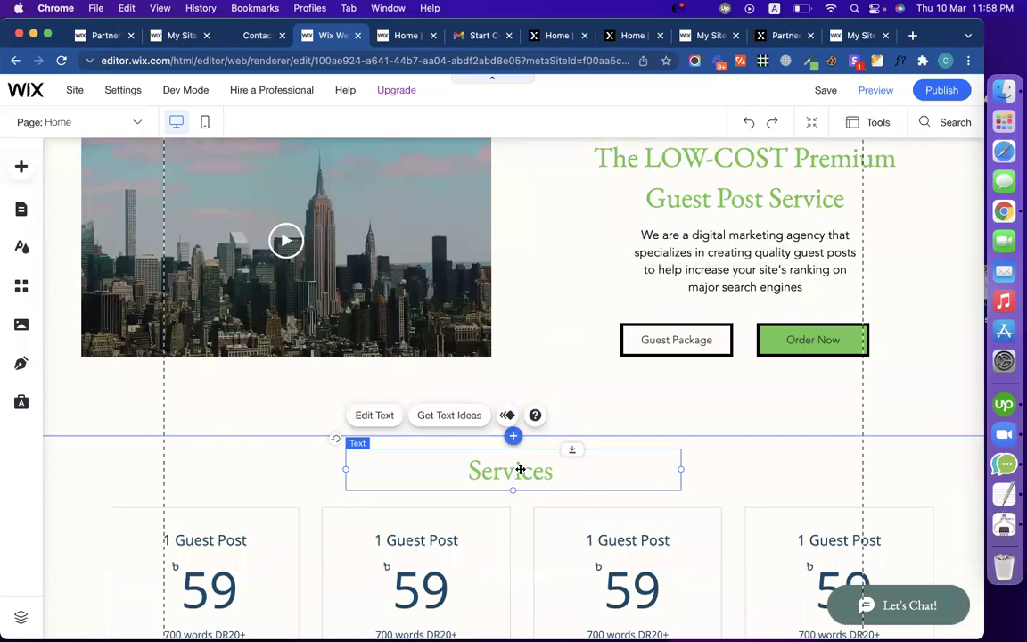
{"action": "scroll", "coordinate": [443, 478], "scroll_direction": "down", "scroll_amount": 5}
{"action": "scroll", "coordinate": [443, 479], "scroll_direction": "up", "scroll_amount": 3}
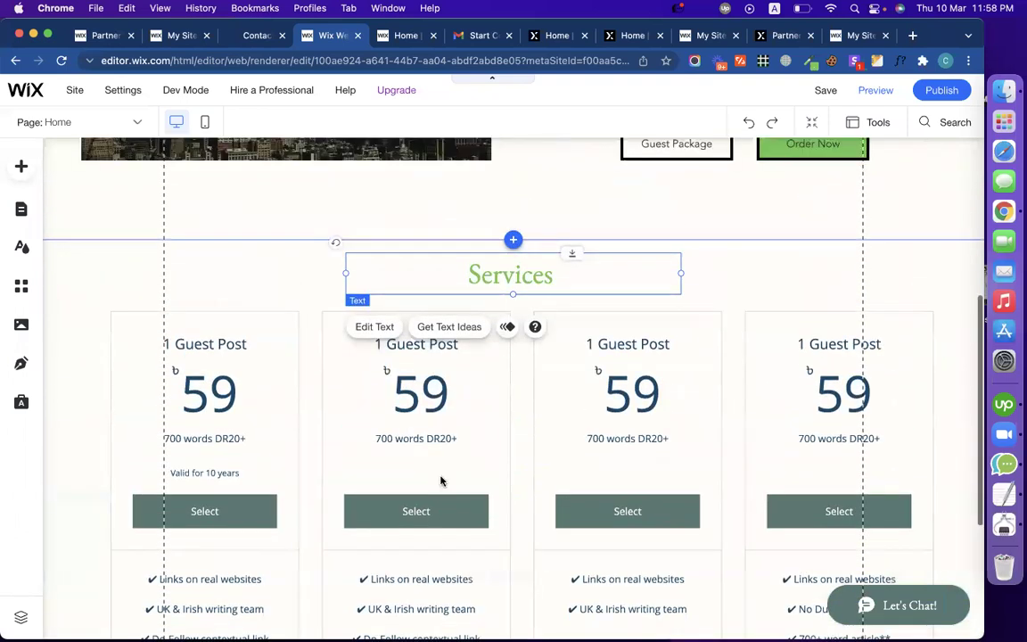
{"action": "left_click", "coordinate": [202, 130]}
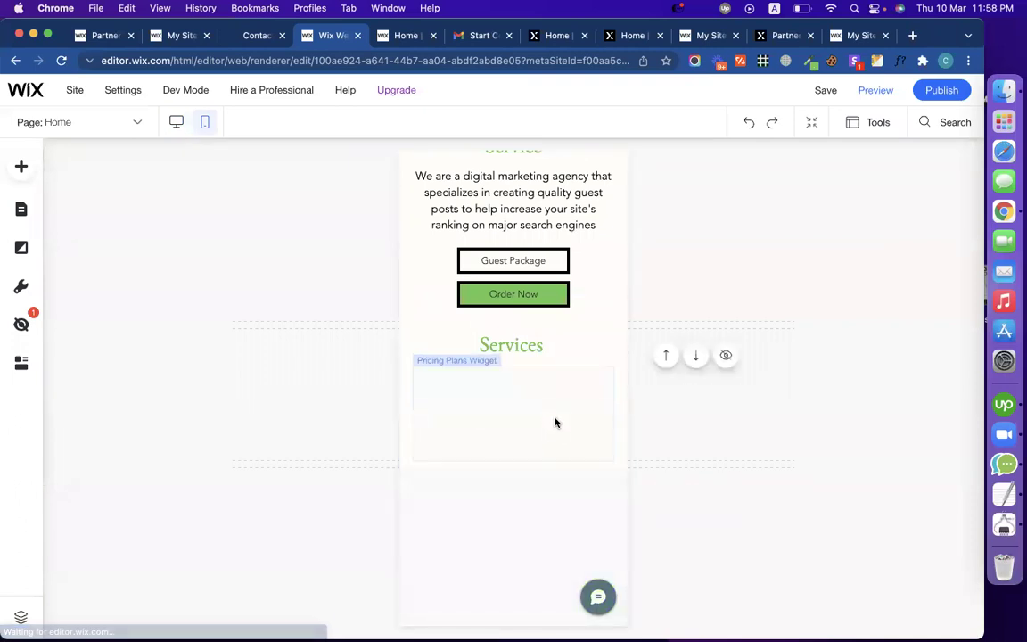
Step: In mobile view, drag the empty strip above the footer down to a thin band, then return to desktop
{"action": "scroll", "coordinate": [555, 421], "scroll_direction": "down", "scroll_amount": 10}
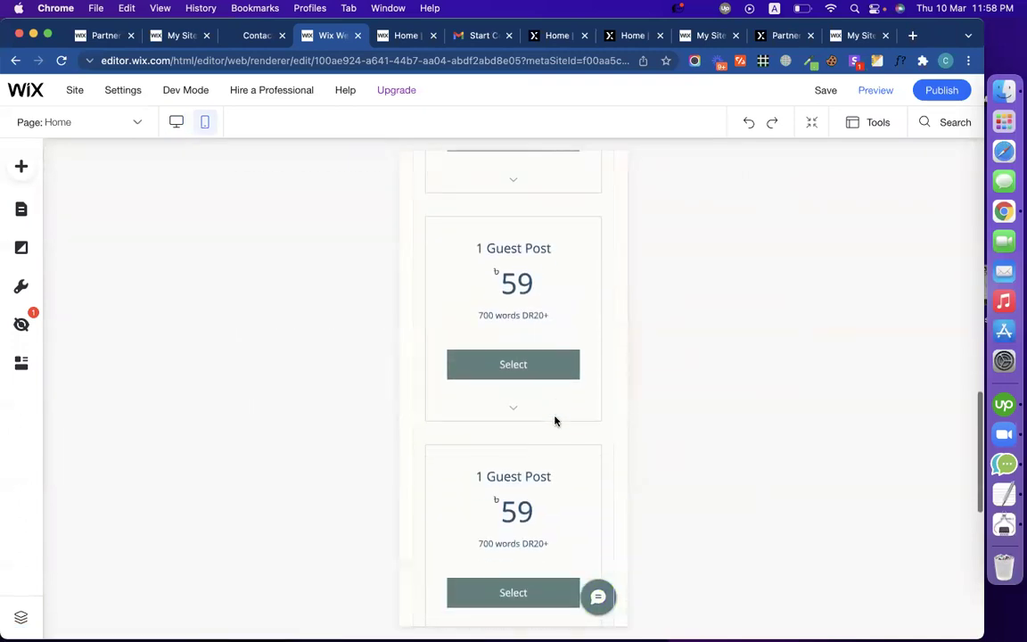
{"action": "scroll", "coordinate": [554, 421], "scroll_direction": "down", "scroll_amount": 2}
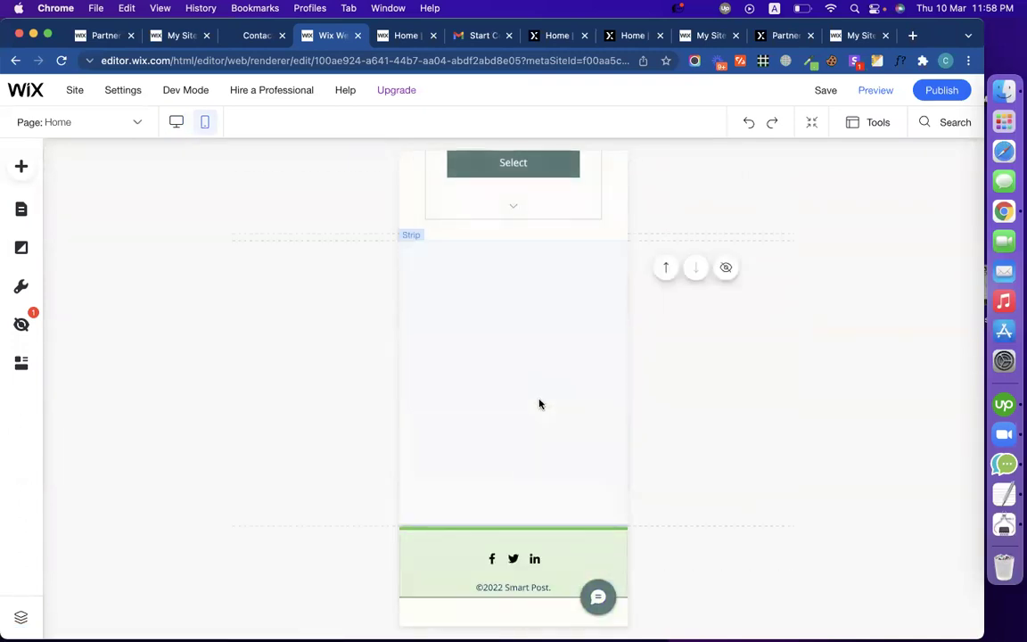
{"action": "left_click", "coordinate": [540, 402]}
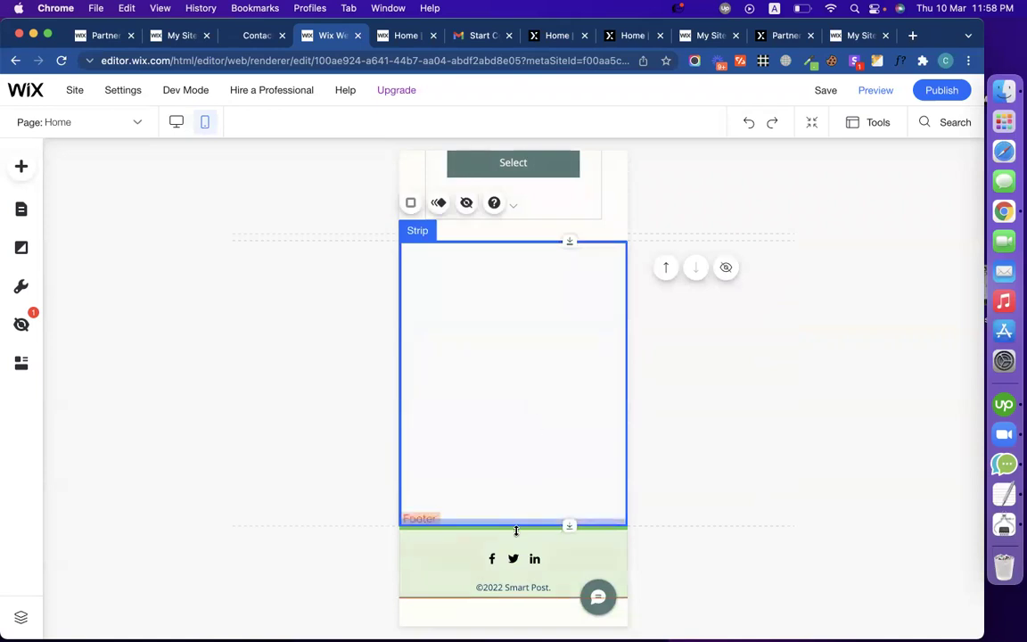
{"action": "left_click_drag", "start_coordinate": [515, 525], "coordinate": [503, 358]}
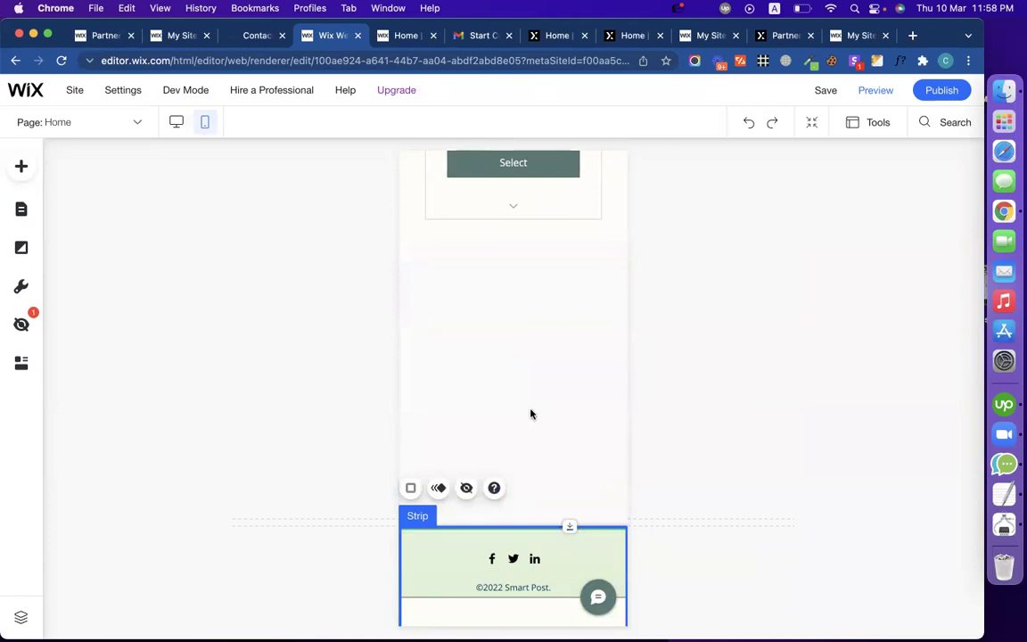
{"action": "key", "text": "ctrl+z"}
{"action": "scroll", "coordinate": [533, 459], "scroll_direction": "down", "scroll_amount": 3}
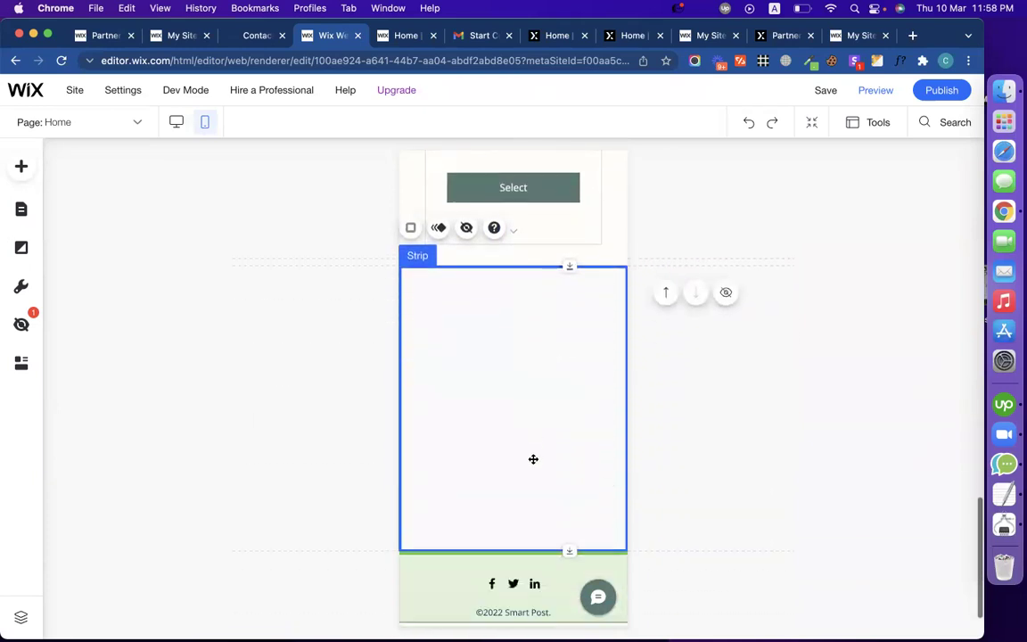
{"action": "left_click_drag", "start_coordinate": [517, 527], "coordinate": [515, 400]}
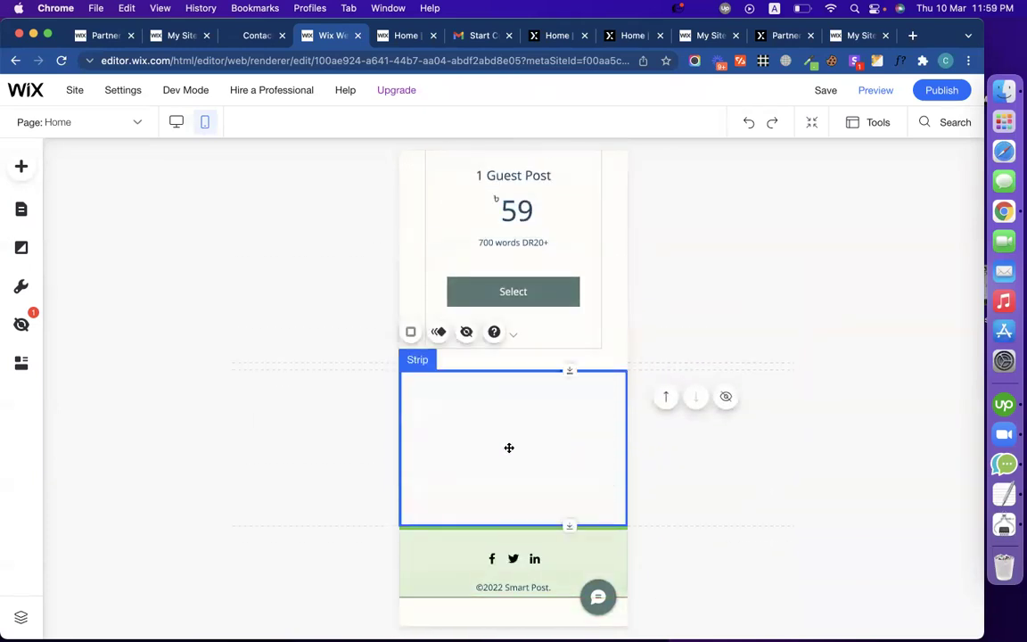
{"action": "left_click_drag", "start_coordinate": [503, 525], "coordinate": [495, 436]}
{"action": "left_click_drag", "start_coordinate": [491, 521], "coordinate": [497, 544]}
{"action": "left_click", "coordinate": [669, 465]}
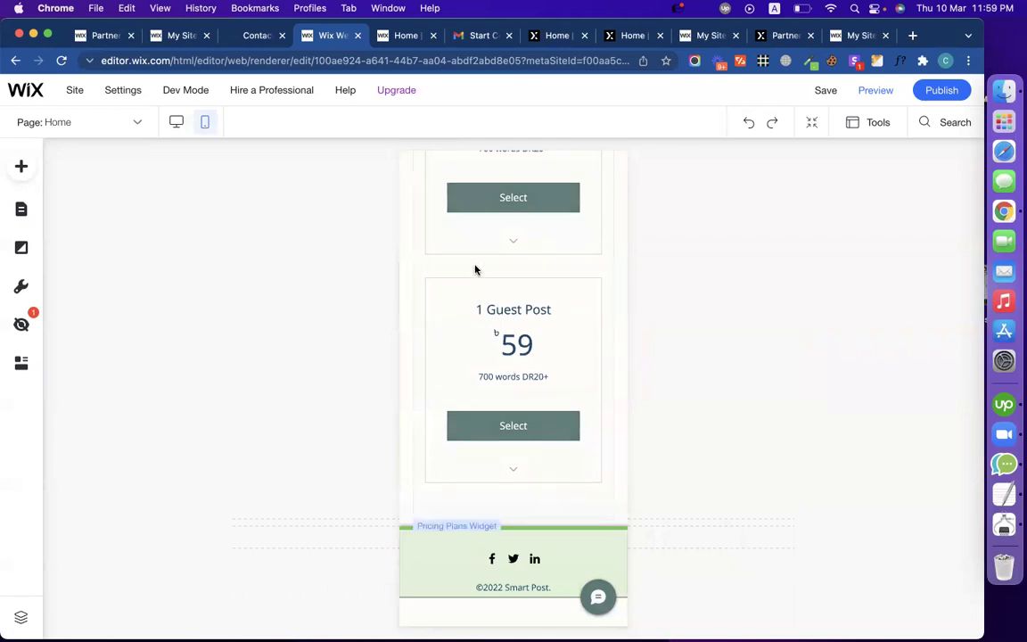
{"action": "left_click", "coordinate": [180, 122]}
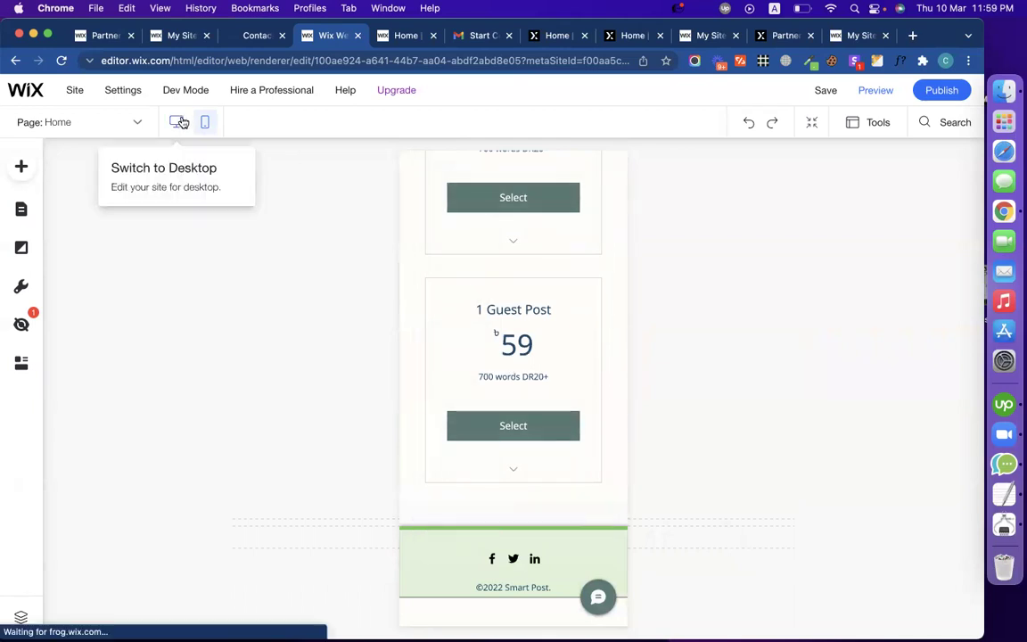
Step: Open the Pricing Plans widget's Design > Background and Border settings
{"action": "left_click", "coordinate": [459, 450]}
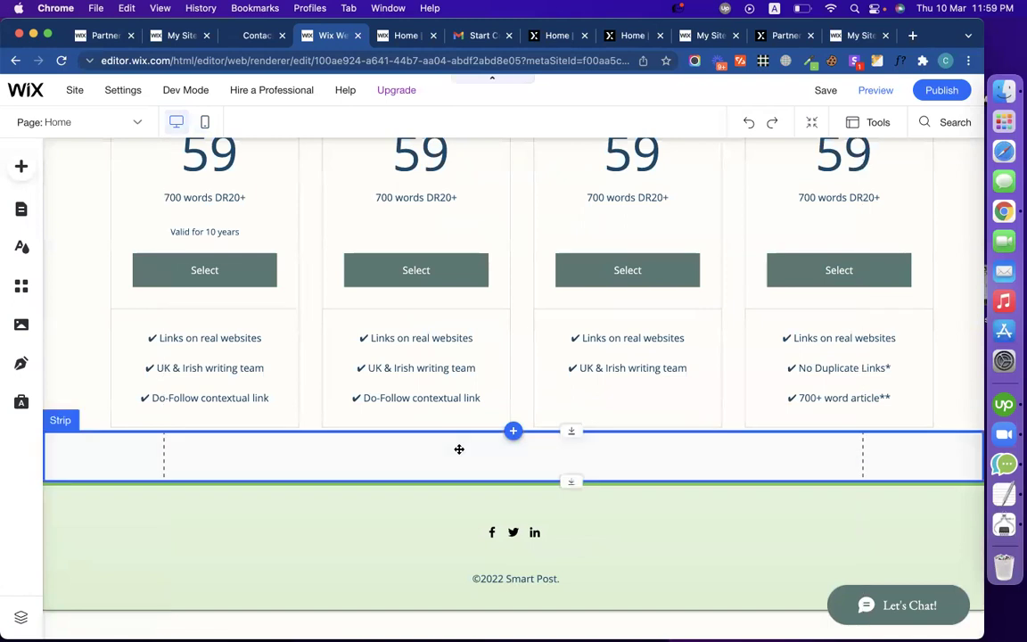
{"action": "scroll", "coordinate": [430, 397], "scroll_direction": "up", "scroll_amount": 3}
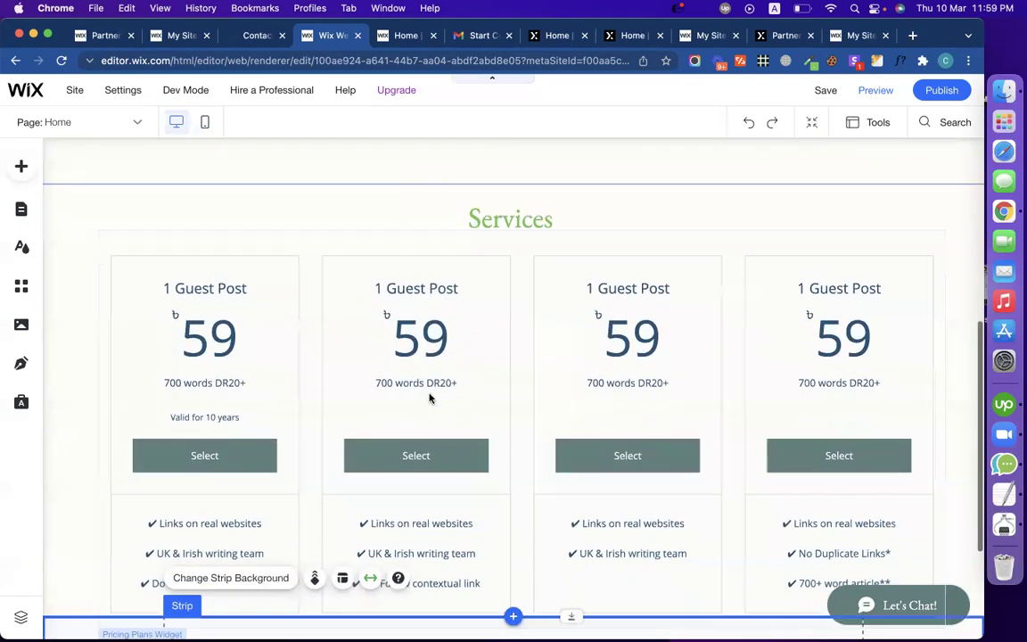
{"action": "left_click", "coordinate": [146, 206]}
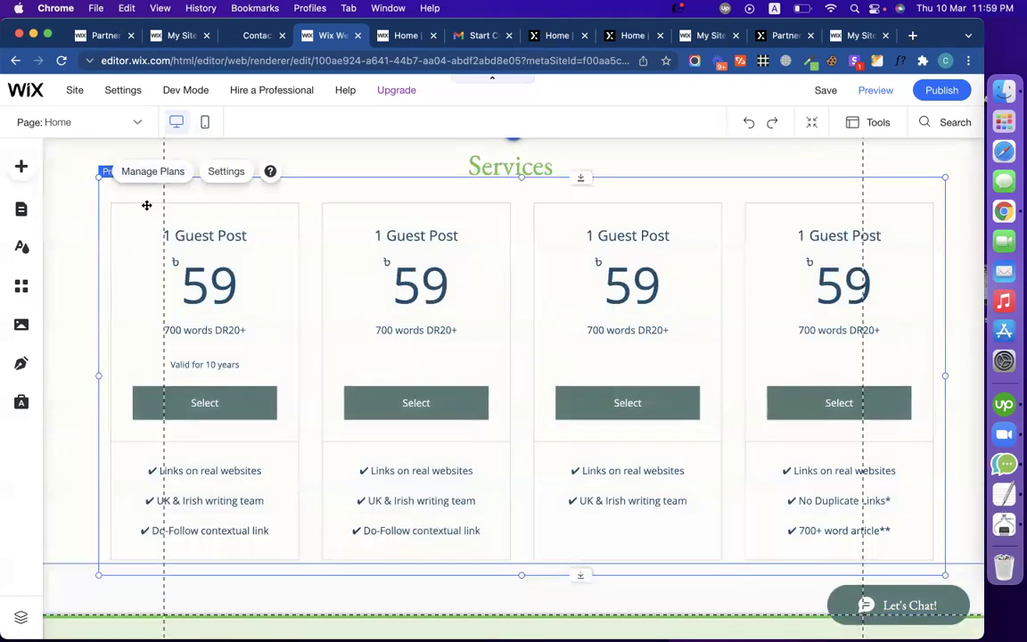
{"action": "left_click", "coordinate": [227, 173]}
{"action": "left_click_drag", "start_coordinate": [295, 250], "coordinate": [777, 212]}
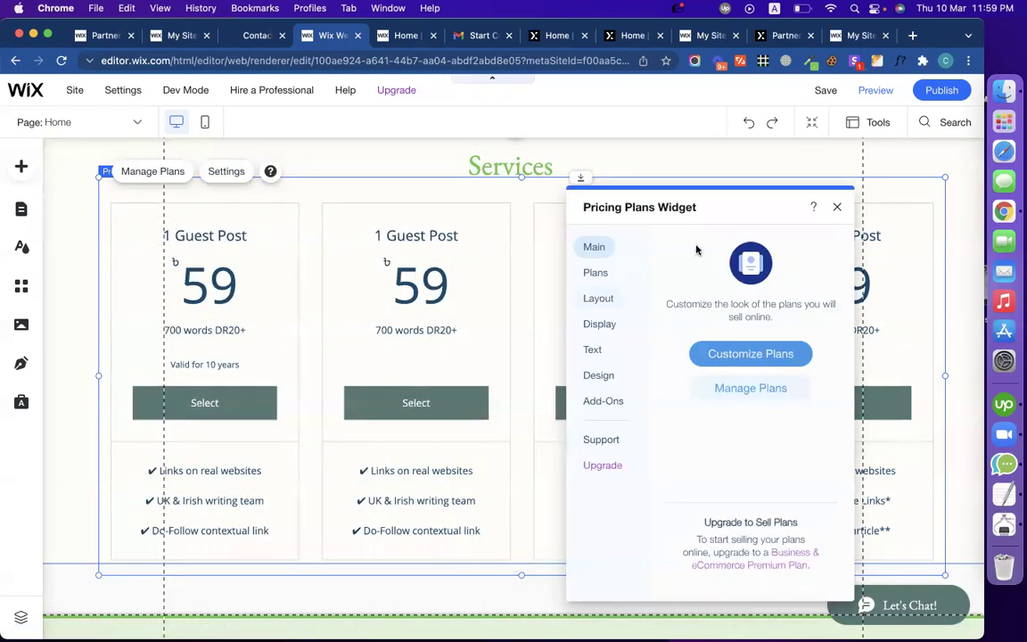
{"action": "left_click", "coordinate": [613, 324]}
{"action": "scroll", "coordinate": [750, 392], "scroll_direction": "down", "scroll_amount": 2}
{"action": "scroll", "coordinate": [752, 395], "scroll_direction": "up", "scroll_amount": 2}
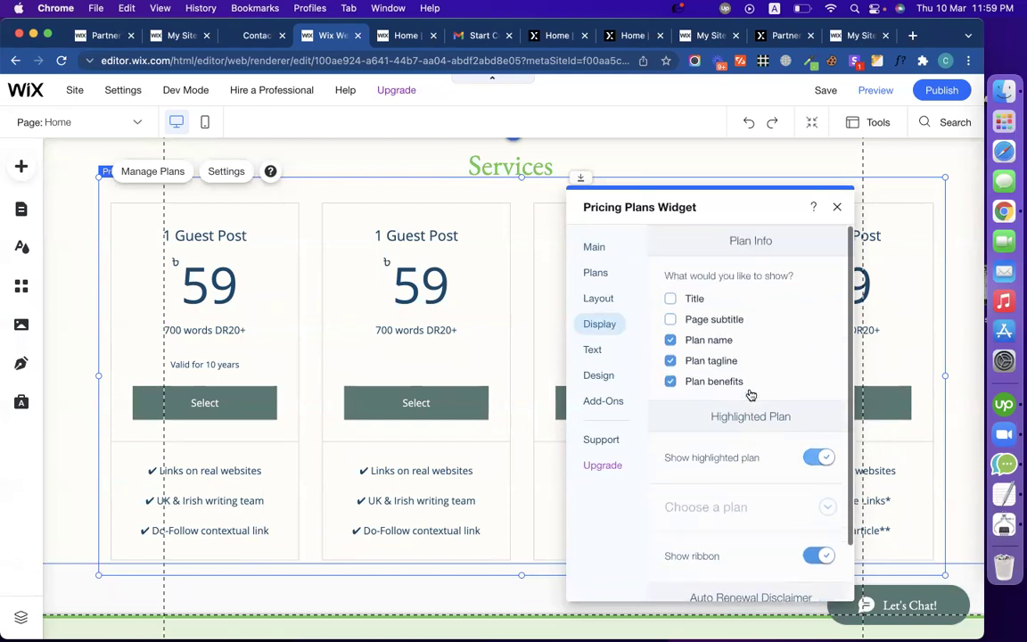
{"action": "left_click", "coordinate": [616, 376]}
{"action": "left_click", "coordinate": [746, 246]}
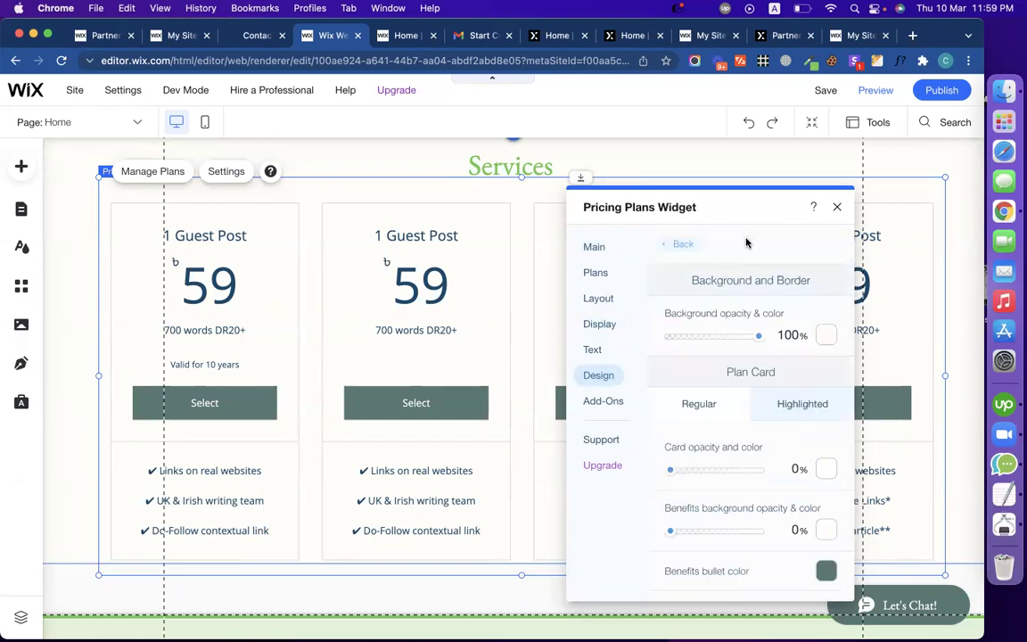
{"action": "scroll", "coordinate": [724, 391], "scroll_direction": "down", "scroll_amount": 3}
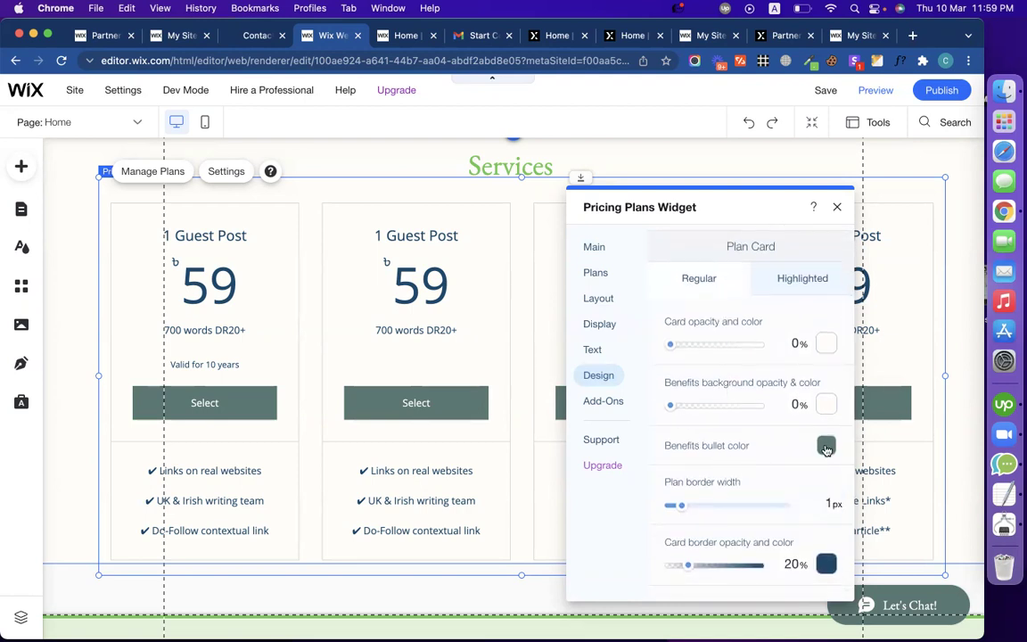
Step: Set the benefit bullet and card border colours to green #4BD1A0, then close the settings
{"action": "left_click", "coordinate": [826, 446]}
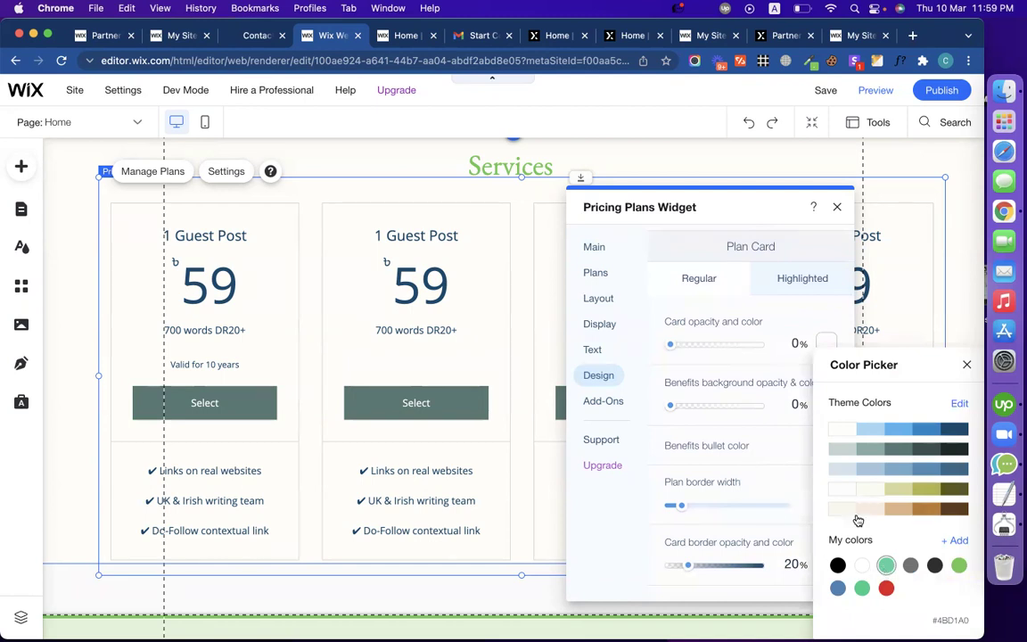
{"action": "left_click", "coordinate": [966, 366]}
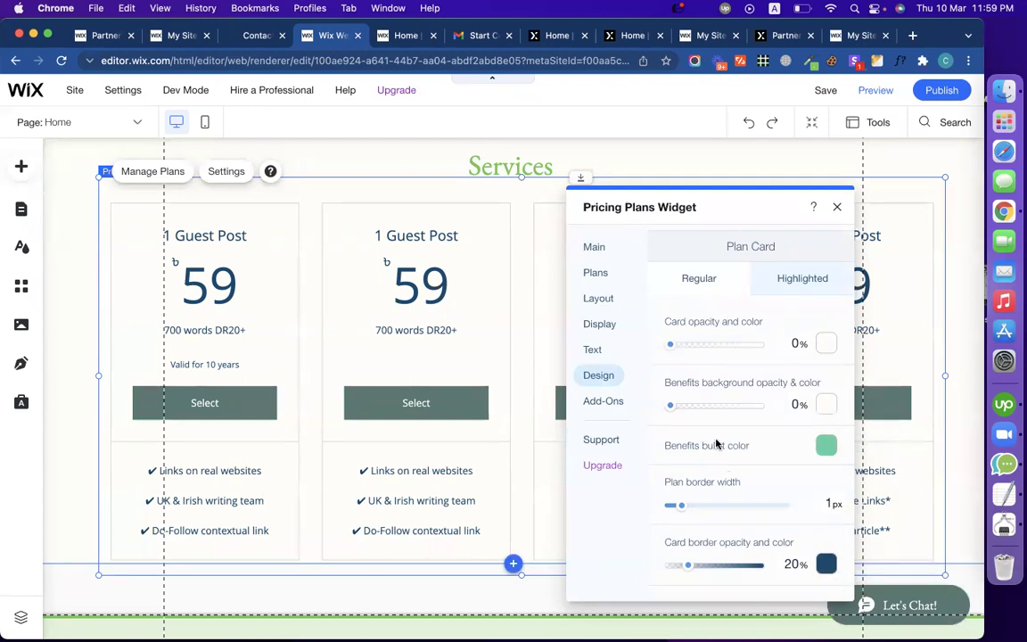
{"action": "scroll", "coordinate": [716, 443], "scroll_direction": "down", "scroll_amount": 3}
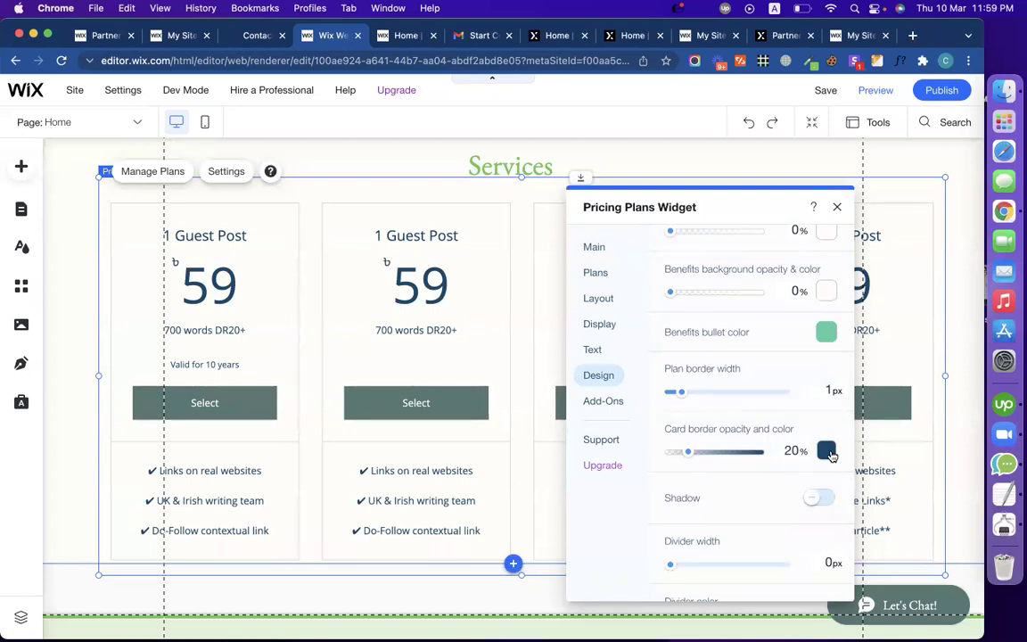
{"action": "left_click", "coordinate": [826, 451]}
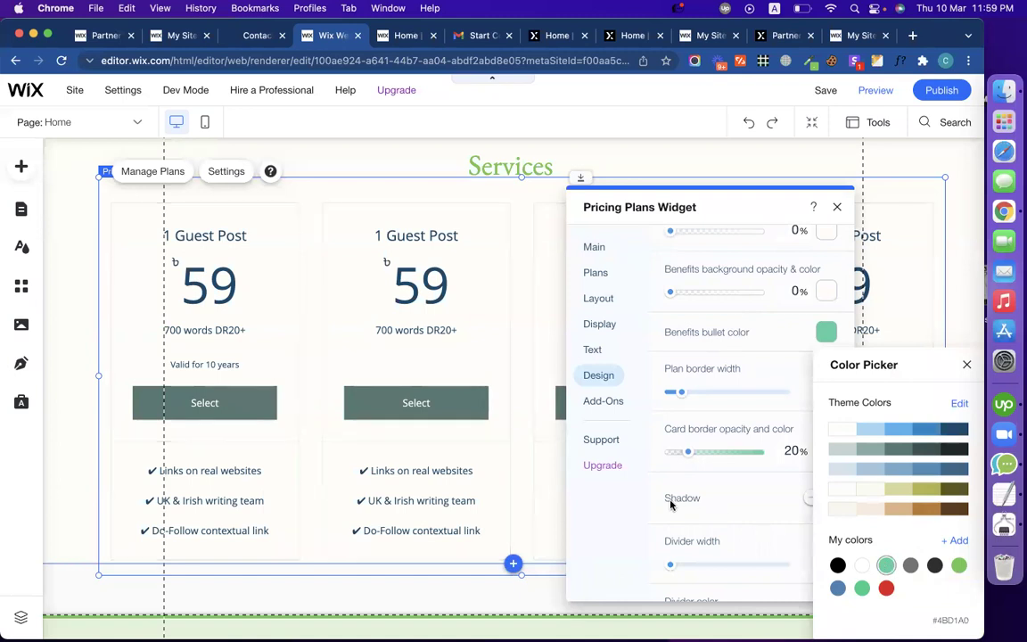
{"action": "left_click", "coordinate": [729, 500]}
{"action": "scroll", "coordinate": [708, 507], "scroll_direction": "down", "scroll_amount": 2}
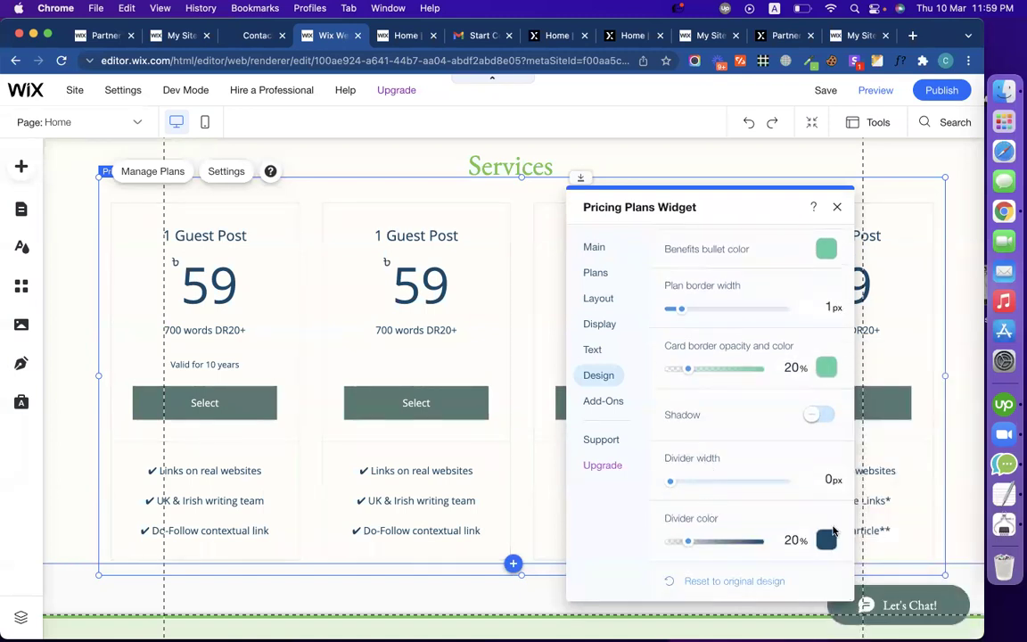
{"action": "scroll", "coordinate": [758, 459], "scroll_direction": "up", "scroll_amount": 5}
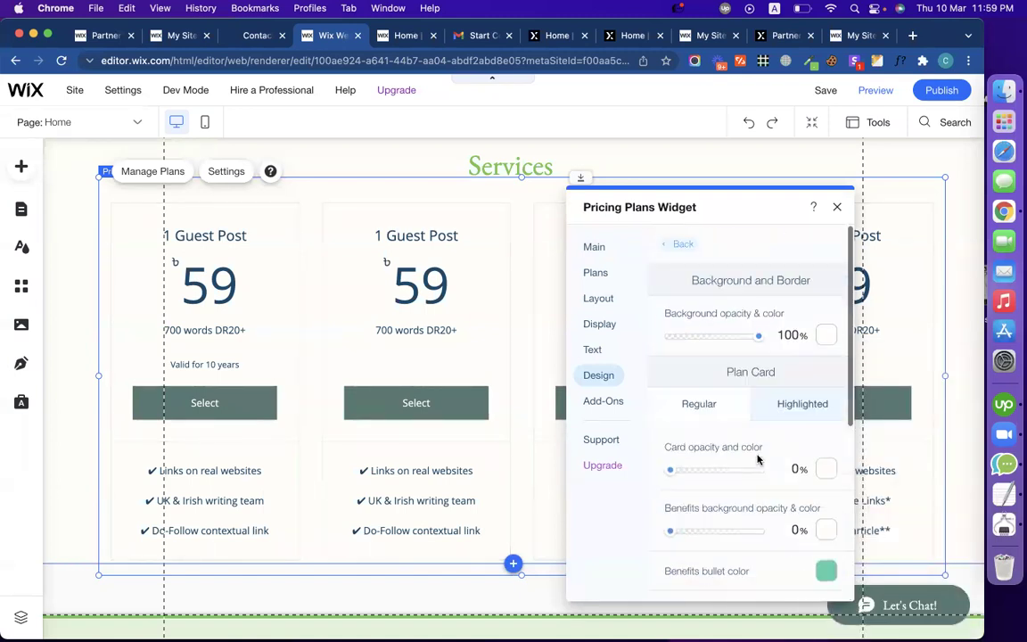
{"action": "scroll", "coordinate": [740, 434], "scroll_direction": "down", "scroll_amount": 4}
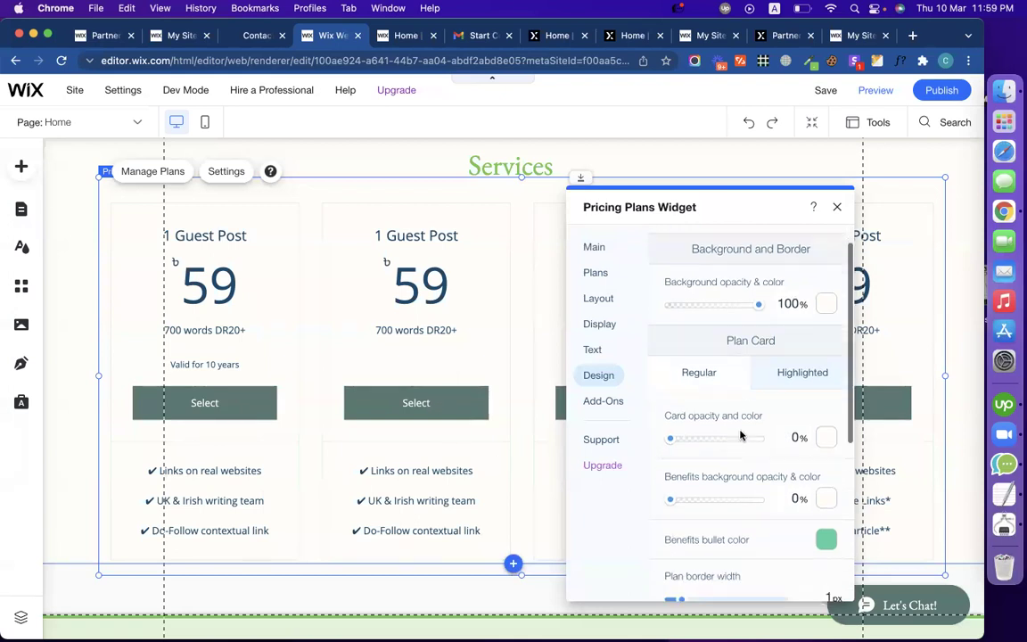
{"action": "scroll", "coordinate": [740, 431], "scroll_direction": "up", "scroll_amount": 3}
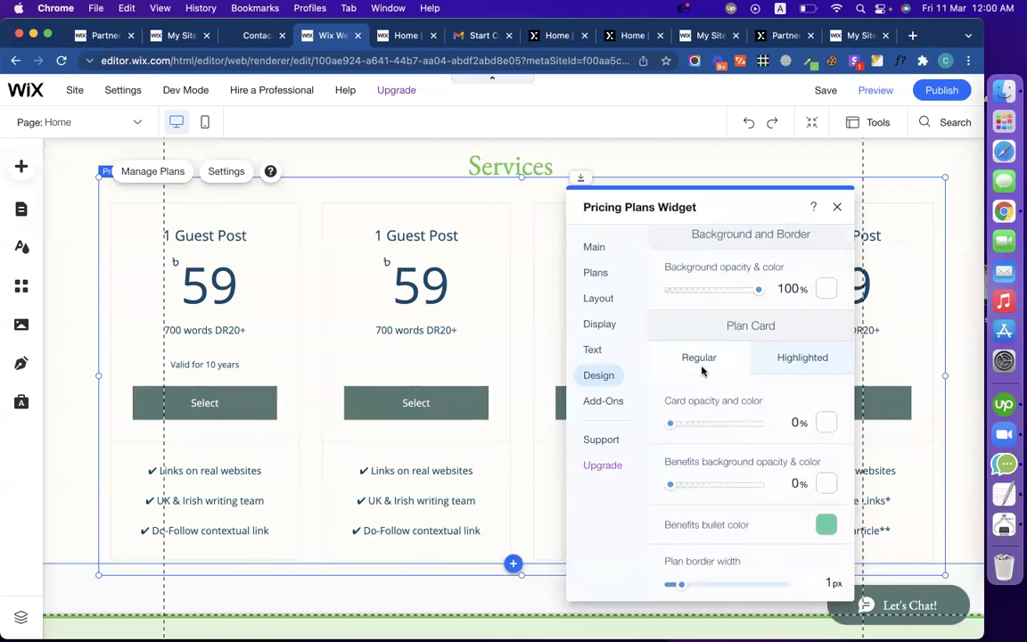
{"action": "scroll", "coordinate": [701, 367], "scroll_direction": "down", "scroll_amount": 3}
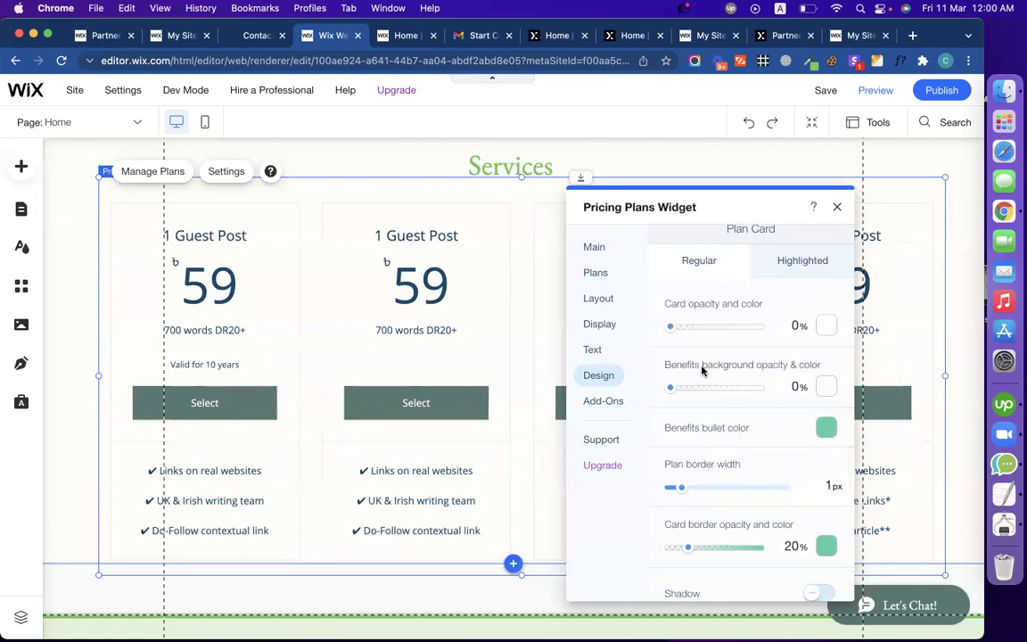
{"action": "left_click", "coordinate": [837, 208]}
Step: Reopen the pricing widget settings at the Design > Button options
{"action": "left_click", "coordinate": [416, 404]}
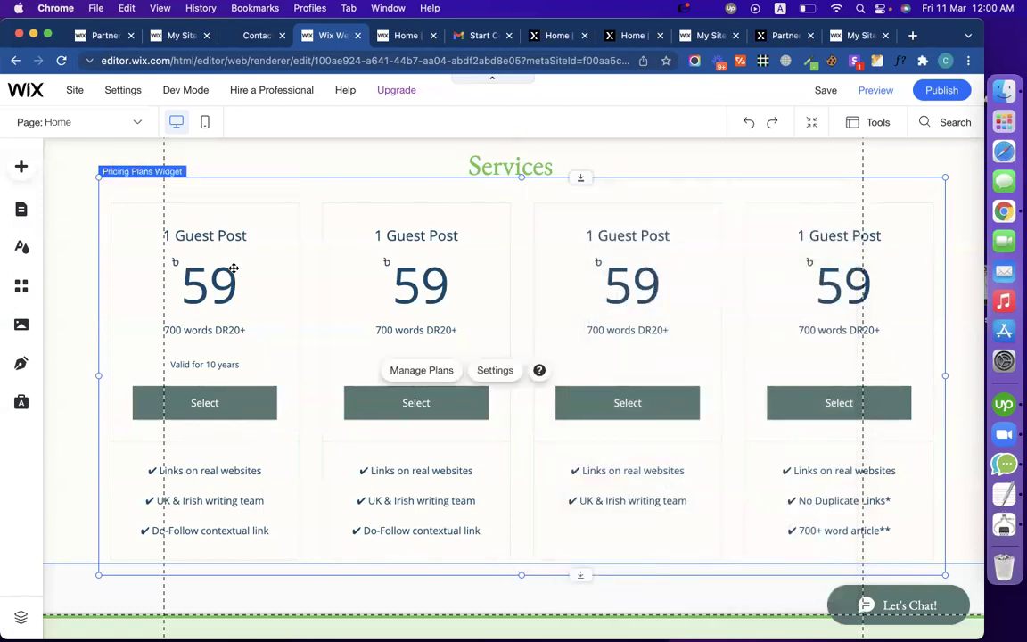
{"action": "left_click", "coordinate": [495, 370]}
{"action": "left_click_drag", "start_coordinate": [255, 242], "coordinate": [807, 204]}
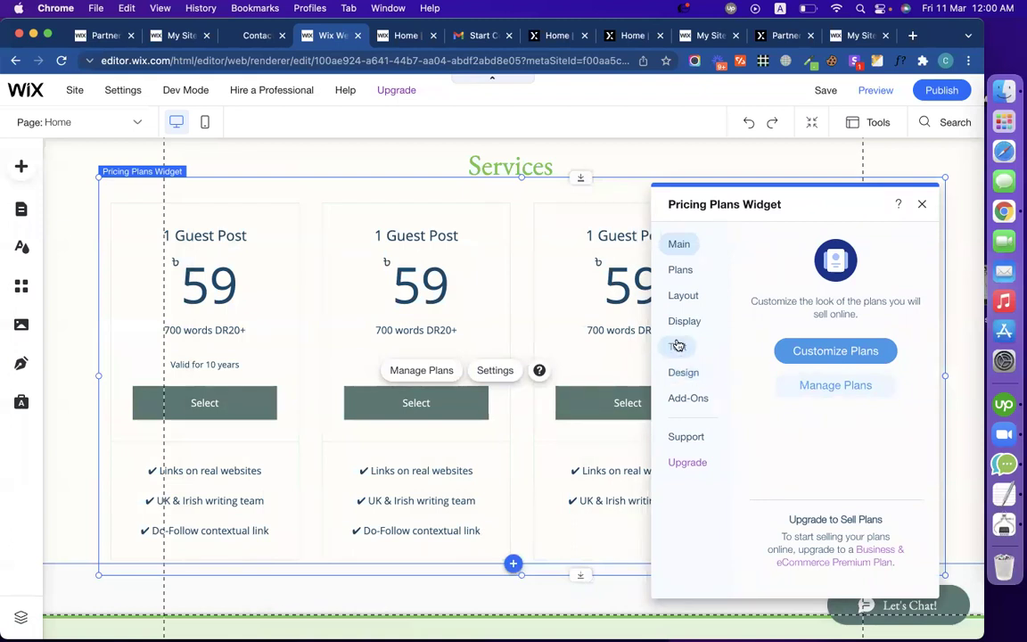
{"action": "left_click", "coordinate": [686, 373]}
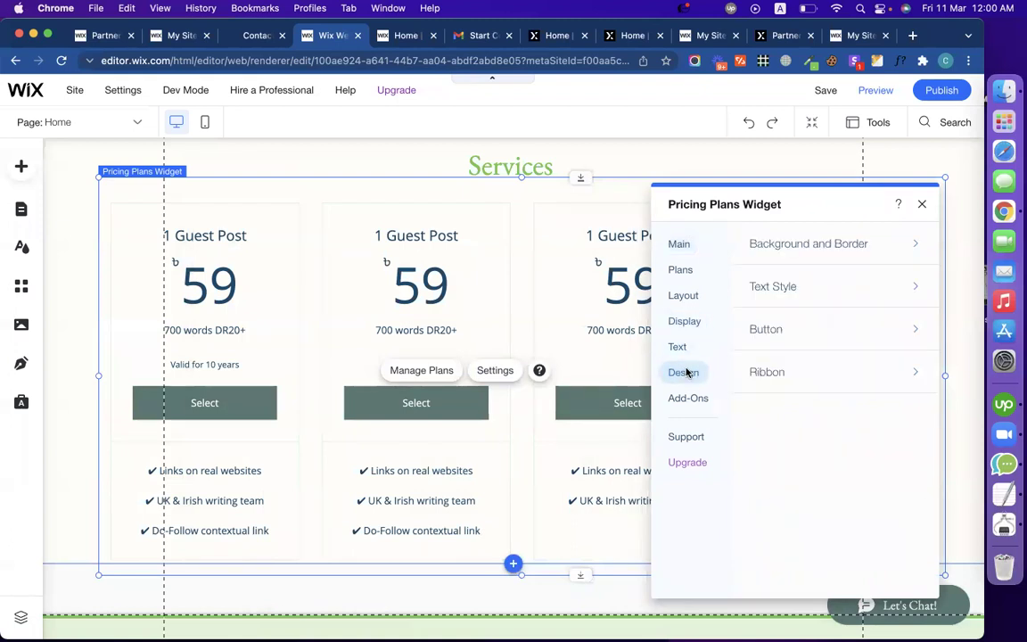
{"action": "left_click", "coordinate": [826, 330]}
{"action": "scroll", "coordinate": [889, 370], "scroll_direction": "down", "scroll_amount": 5}
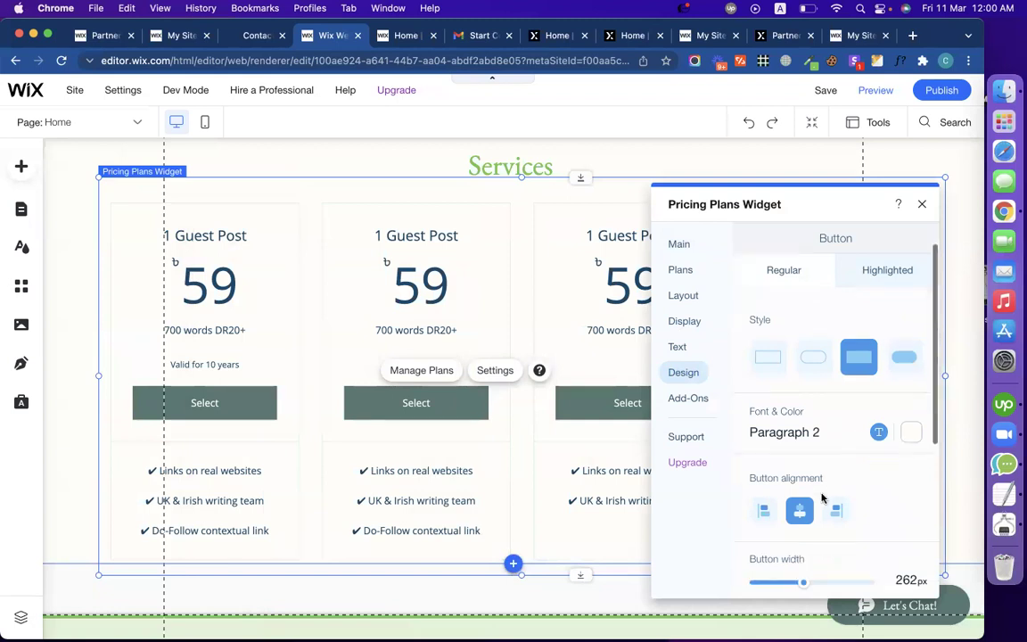
{"action": "scroll", "coordinate": [822, 498], "scroll_direction": "down", "scroll_amount": 1}
Step: Give the Select buttons a #4BD1A0 fill and a 2px #2F2E2E border
{"action": "left_click", "coordinate": [910, 542]}
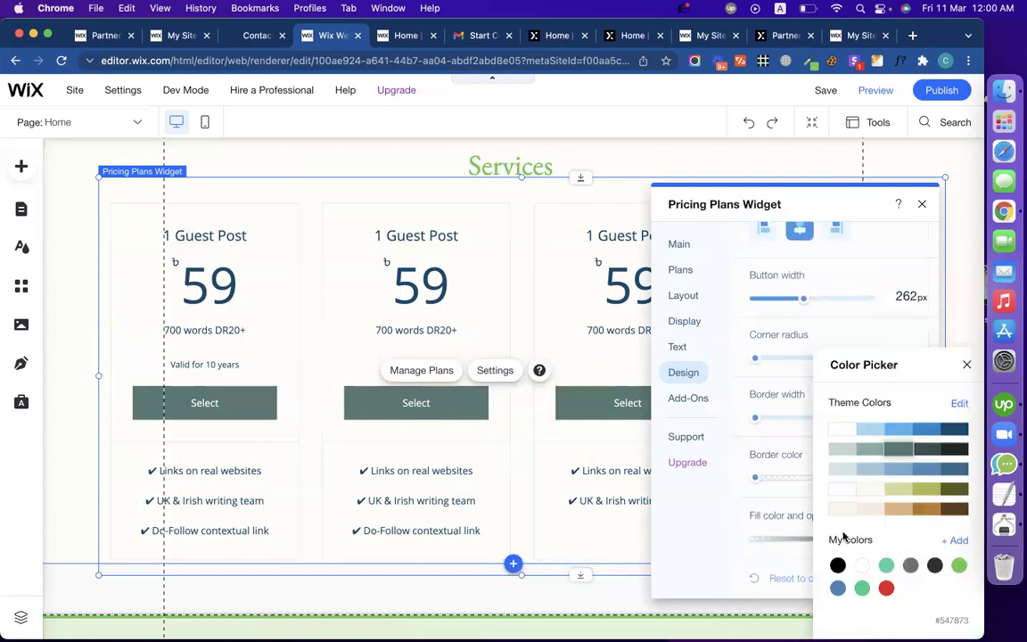
{"action": "left_click", "coordinate": [886, 565]}
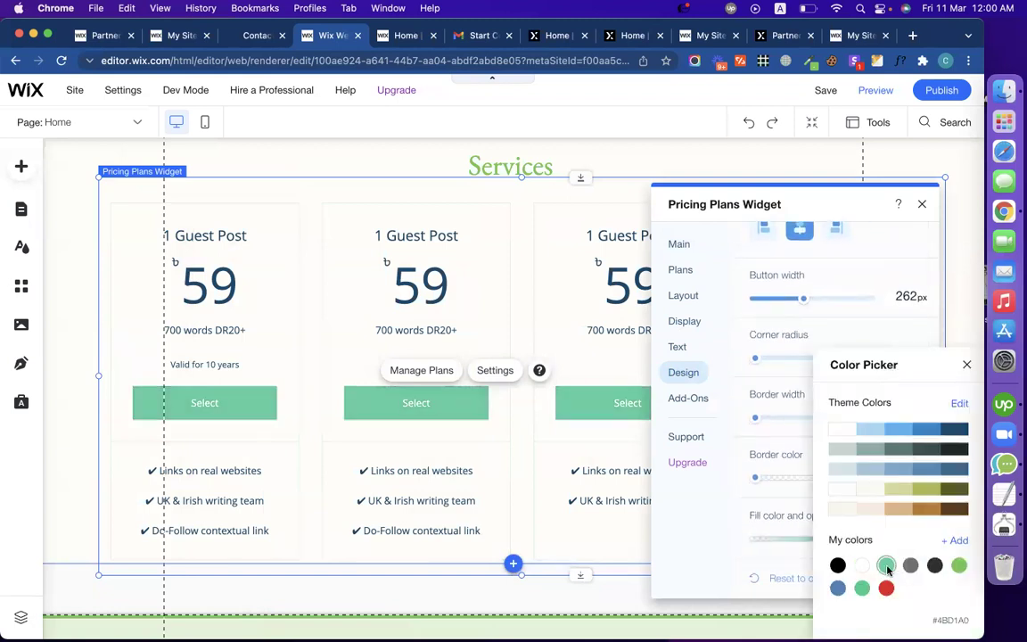
{"action": "left_click", "coordinate": [707, 516]}
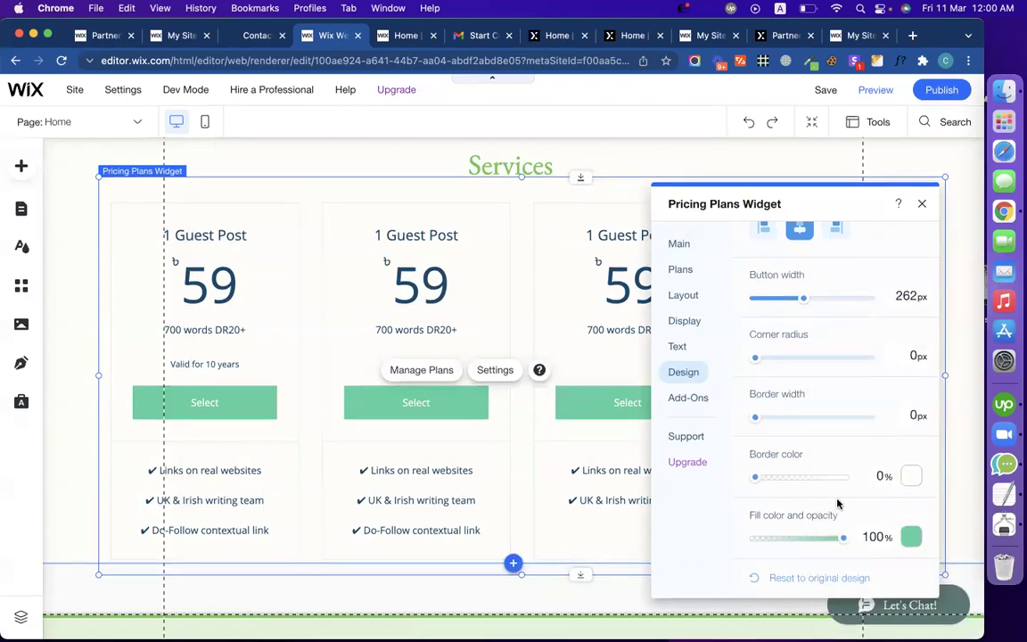
{"action": "left_click", "coordinate": [910, 477]}
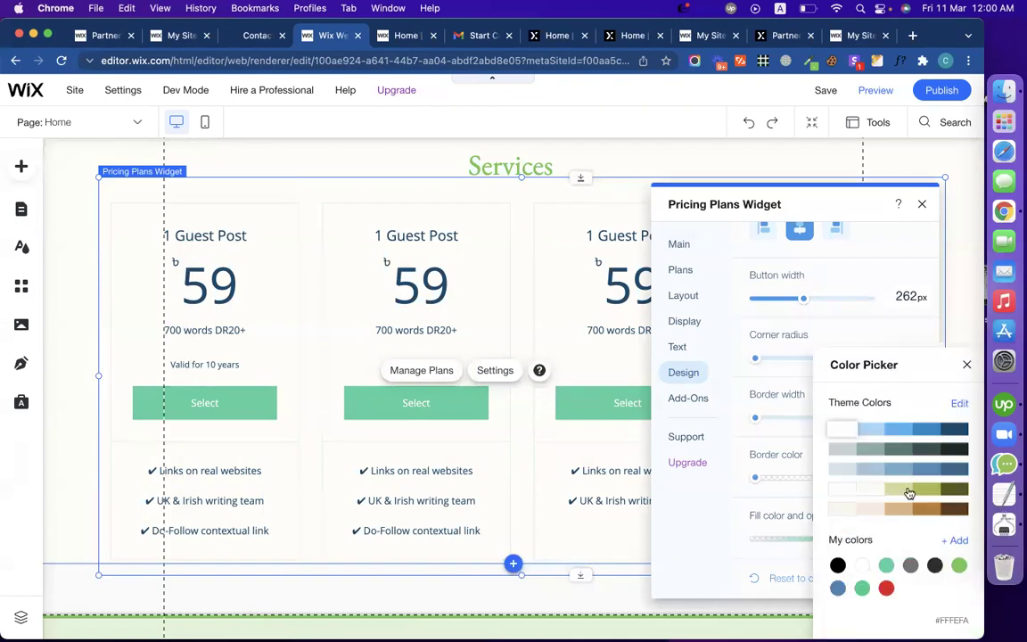
{"action": "left_click", "coordinate": [934, 567]}
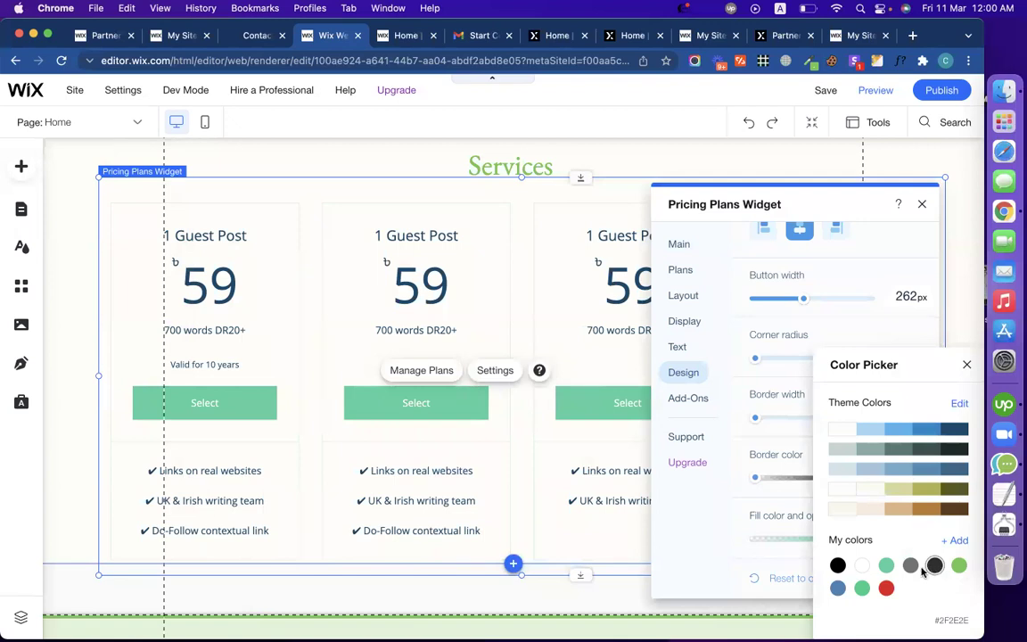
{"action": "left_click", "coordinate": [714, 529]}
{"action": "left_click", "coordinate": [759, 418]}
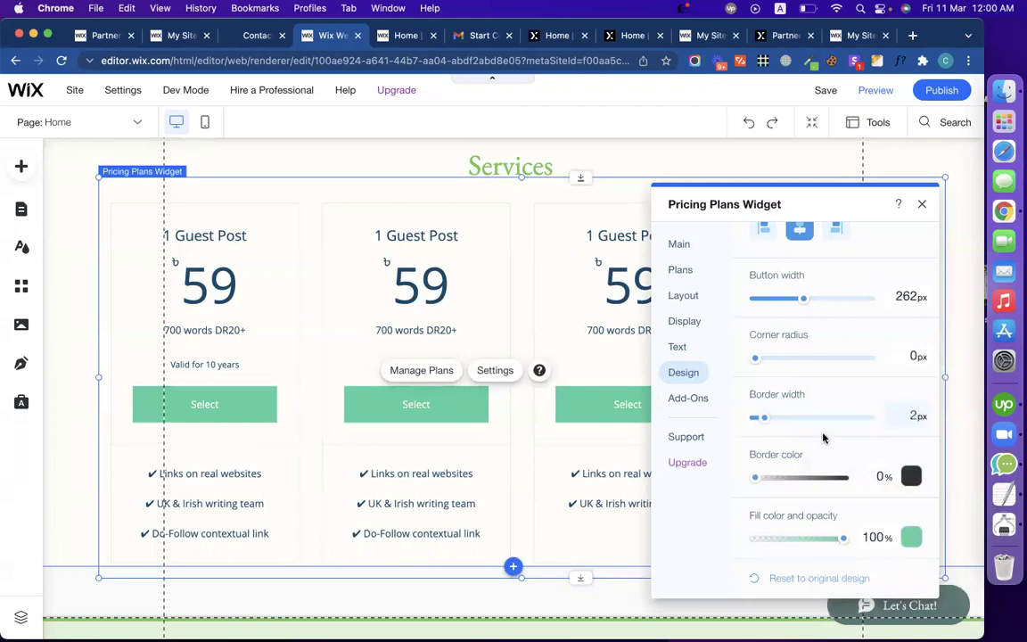
{"action": "scroll", "coordinate": [823, 437], "scroll_direction": "up", "scroll_amount": 2}
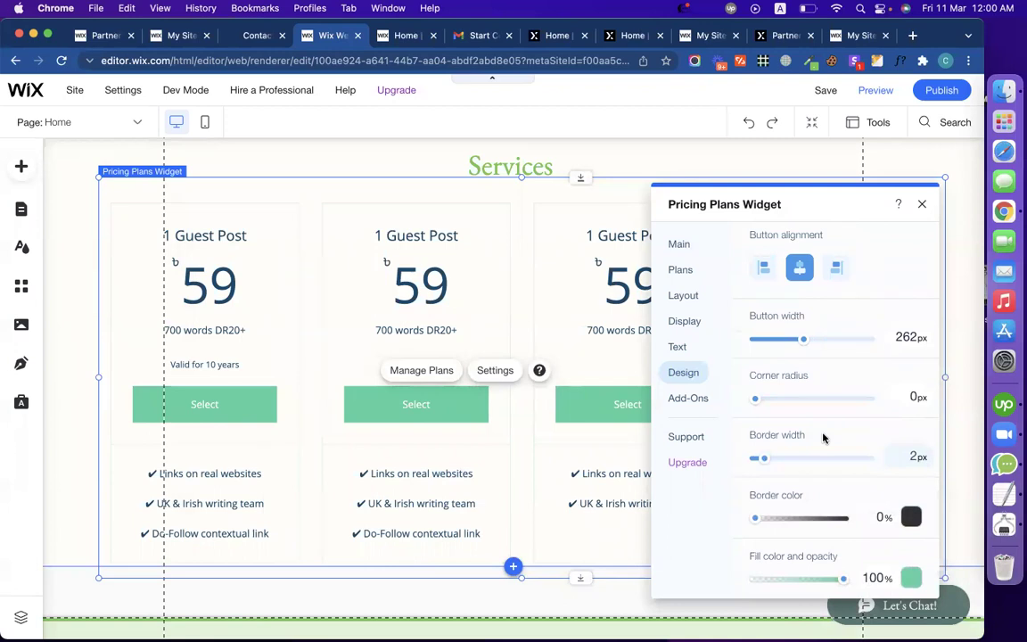
{"action": "scroll", "coordinate": [823, 437], "scroll_direction": "down", "scroll_amount": 2}
{"action": "scroll", "coordinate": [823, 436], "scroll_direction": "up", "scroll_amount": 10}
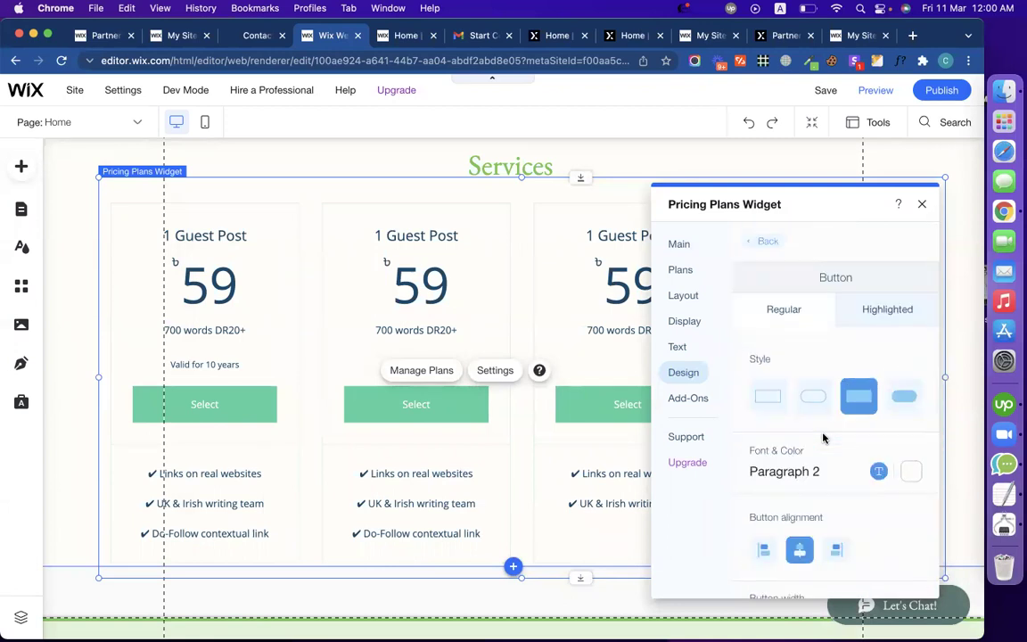
Step: Restyle the regular Select buttons as rounded pill outlines with a green border, leaving fill unchanged
{"action": "left_click", "coordinate": [813, 398]}
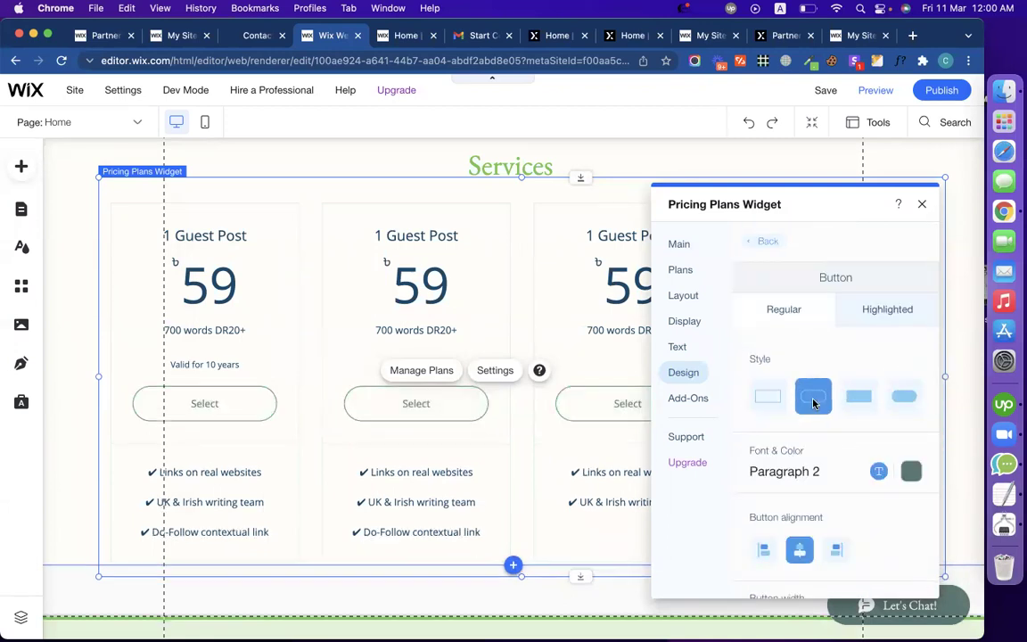
{"action": "scroll", "coordinate": [824, 486], "scroll_direction": "down", "scroll_amount": 6}
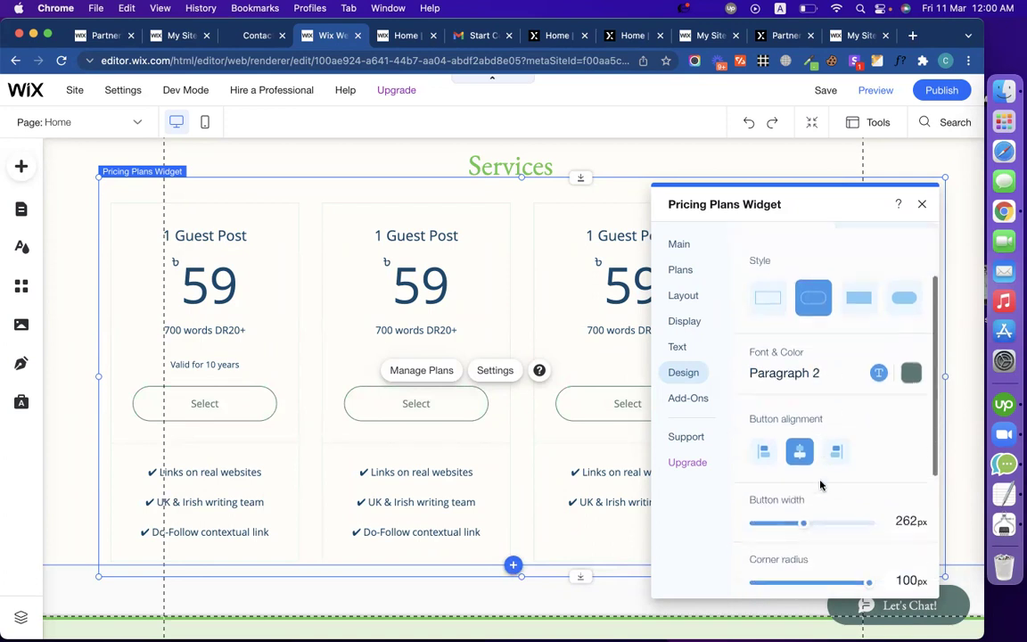
{"action": "left_click", "coordinate": [909, 476]}
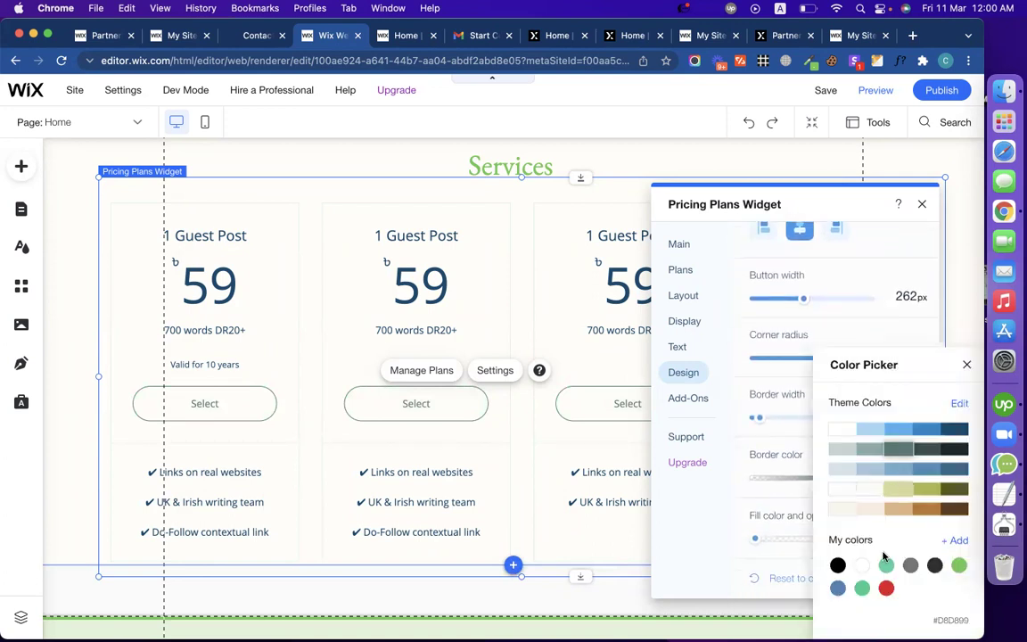
{"action": "left_click", "coordinate": [726, 529]}
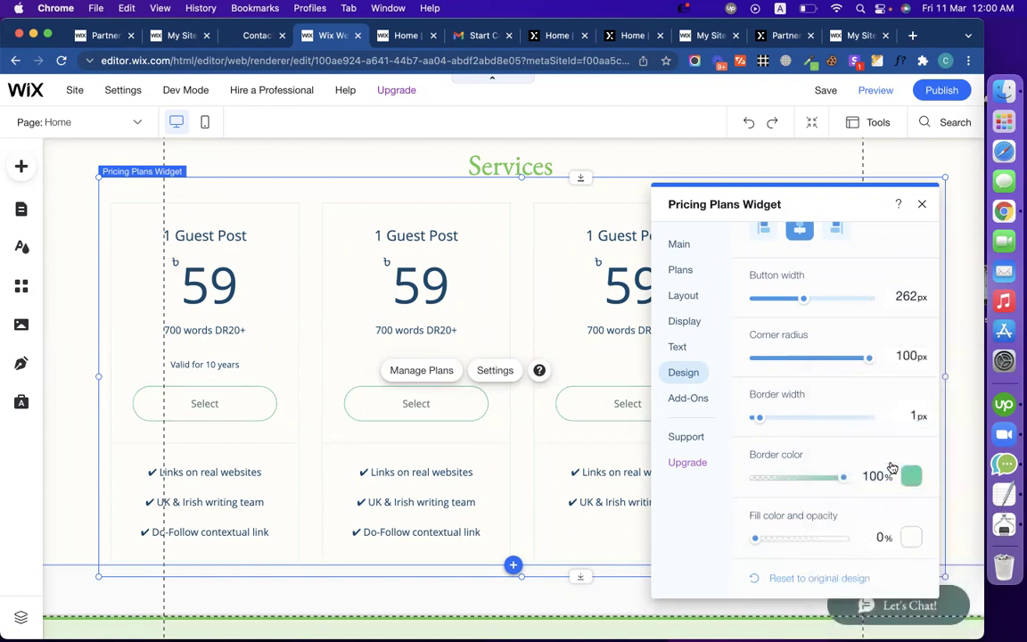
{"action": "left_click", "coordinate": [912, 539]}
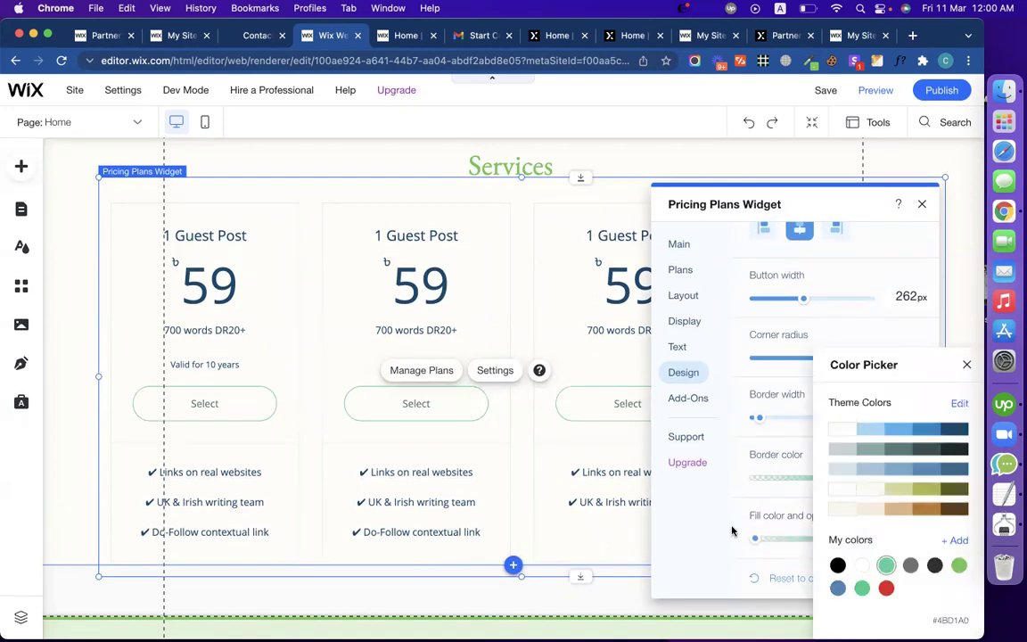
{"action": "left_click", "coordinate": [701, 532]}
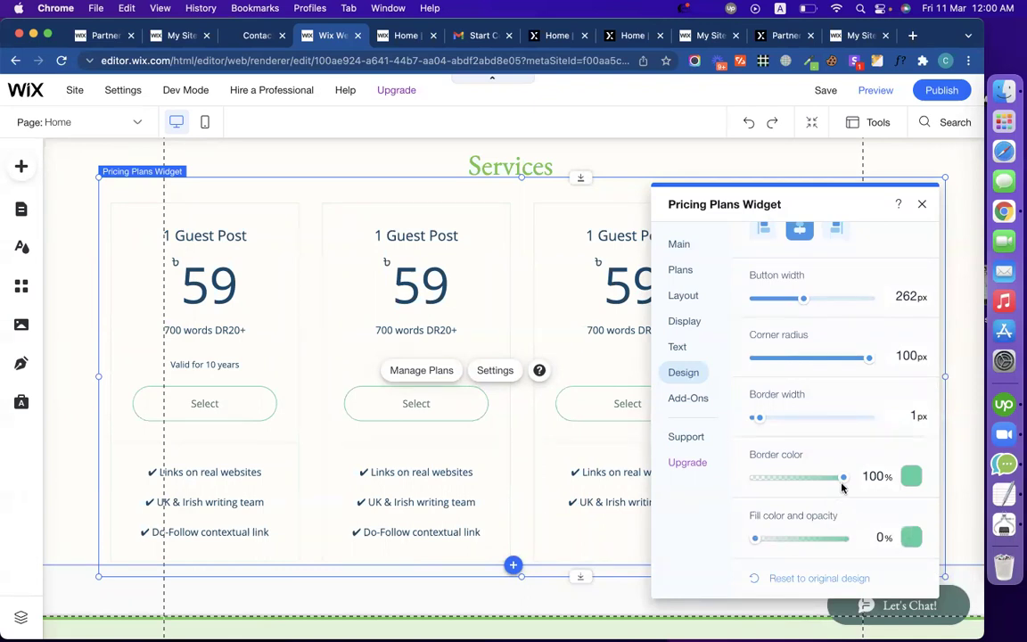
{"action": "scroll", "coordinate": [752, 312], "scroll_direction": "up", "scroll_amount": 3}
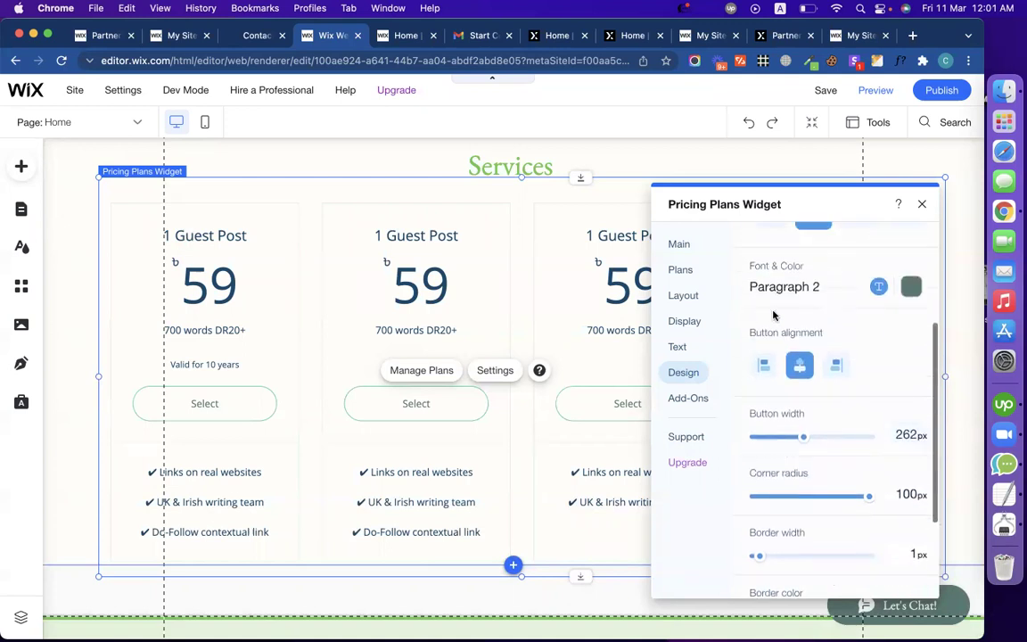
{"action": "scroll", "coordinate": [828, 324], "scroll_direction": "up", "scroll_amount": 2}
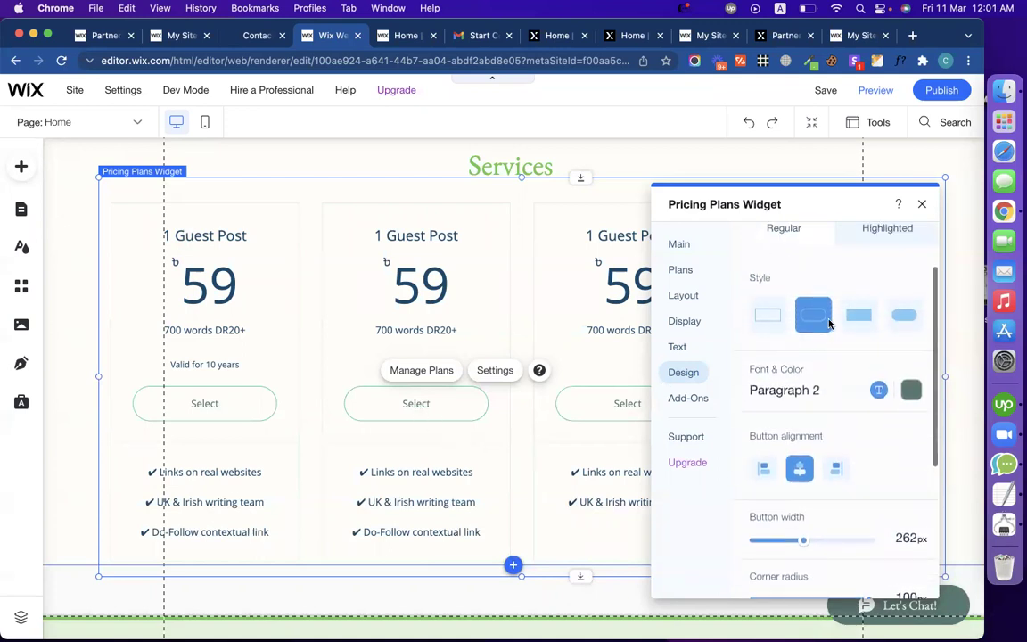
{"action": "scroll", "coordinate": [891, 328], "scroll_direction": "up", "scroll_amount": 3}
Step: On the Highlighted tab, change the plan button's border colour from green to grey
{"action": "left_click", "coordinate": [888, 309]}
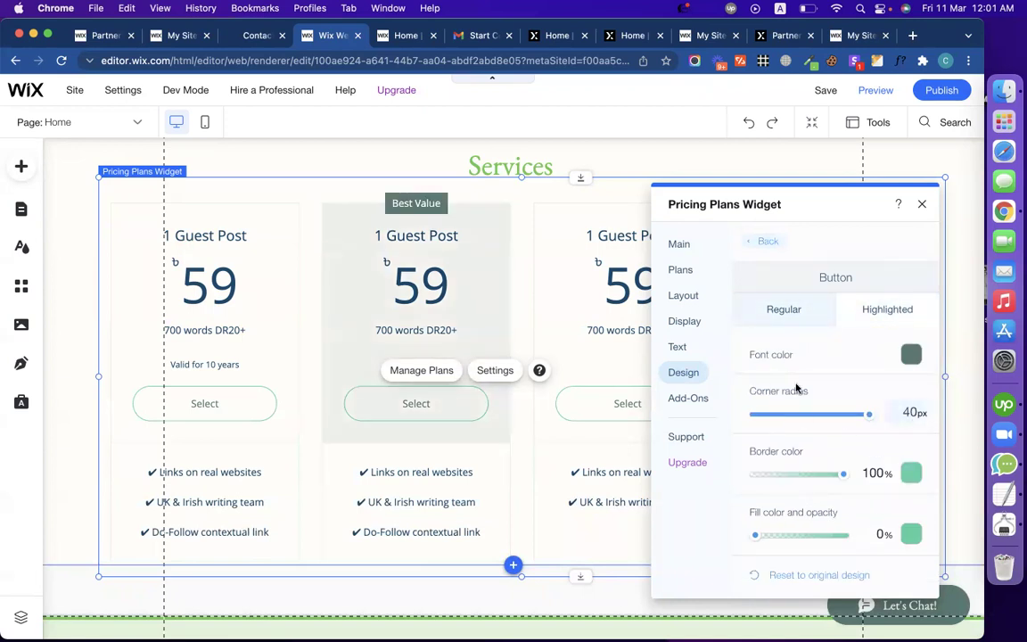
{"action": "left_click", "coordinate": [800, 323]}
{"action": "left_click", "coordinate": [910, 472]}
{"action": "left_click", "coordinate": [910, 569]}
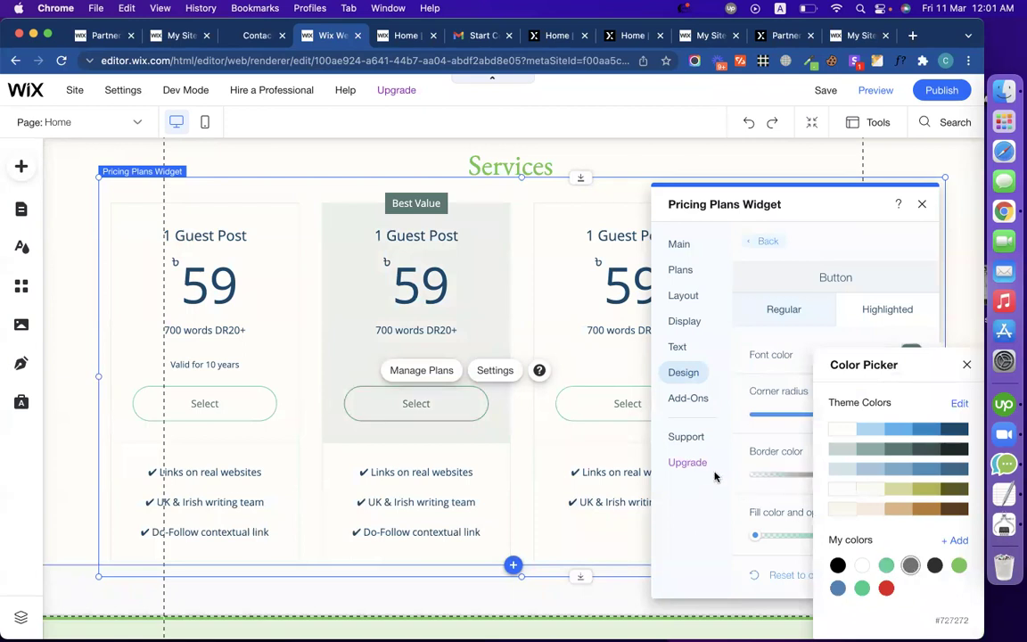
{"action": "left_click", "coordinate": [792, 509]}
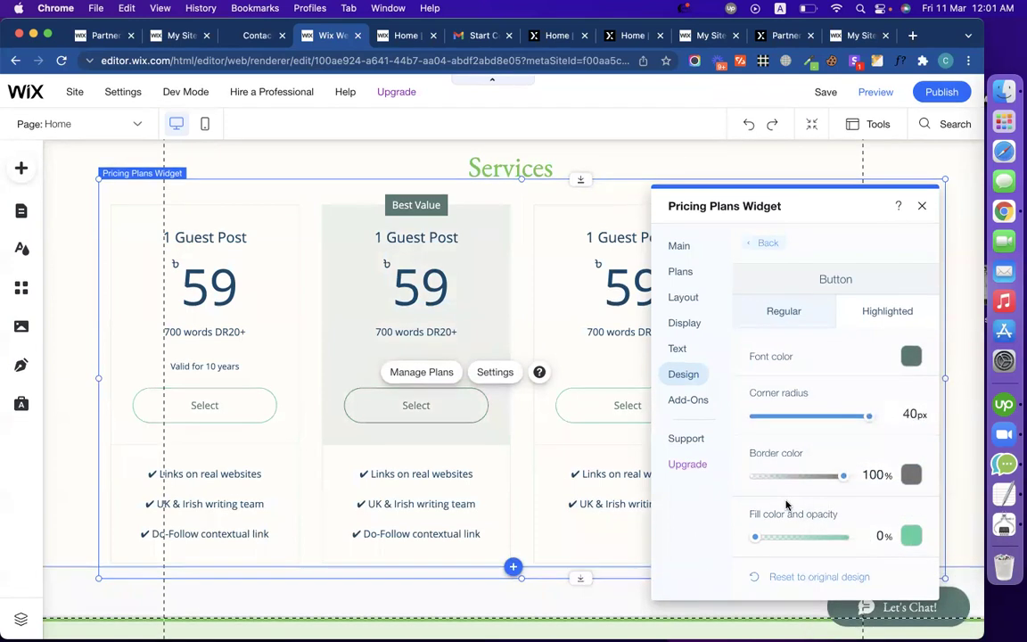
Step: Switch between the Regular and Highlighted button tabs to compare their styles
{"action": "left_click", "coordinate": [862, 311]}
{"action": "left_click", "coordinate": [791, 314]}
{"action": "left_click", "coordinate": [842, 312]}
{"action": "left_click", "coordinate": [825, 312]}
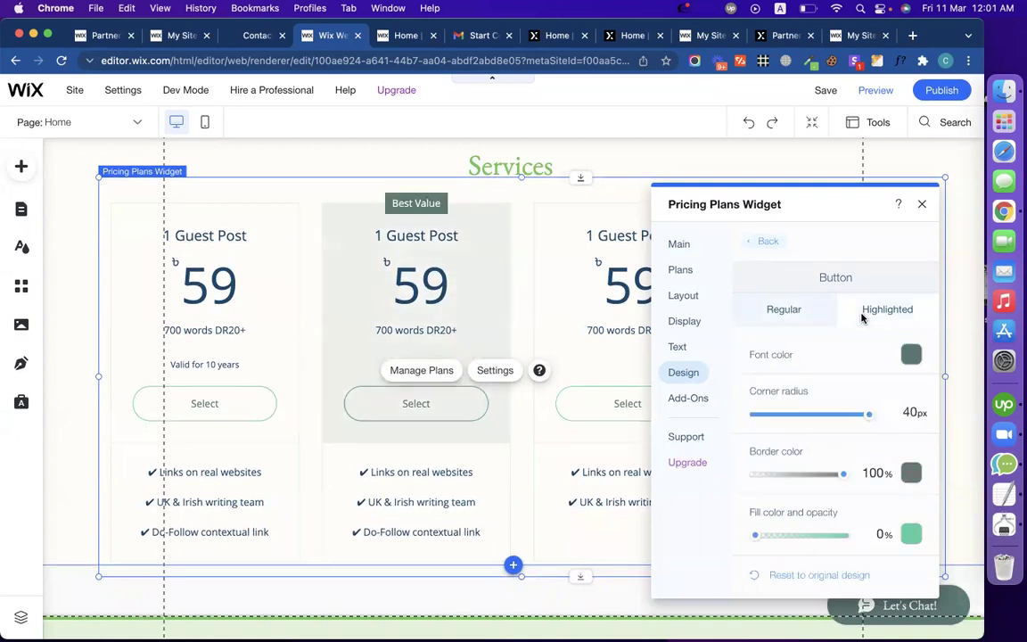
{"action": "left_click", "coordinate": [804, 314]}
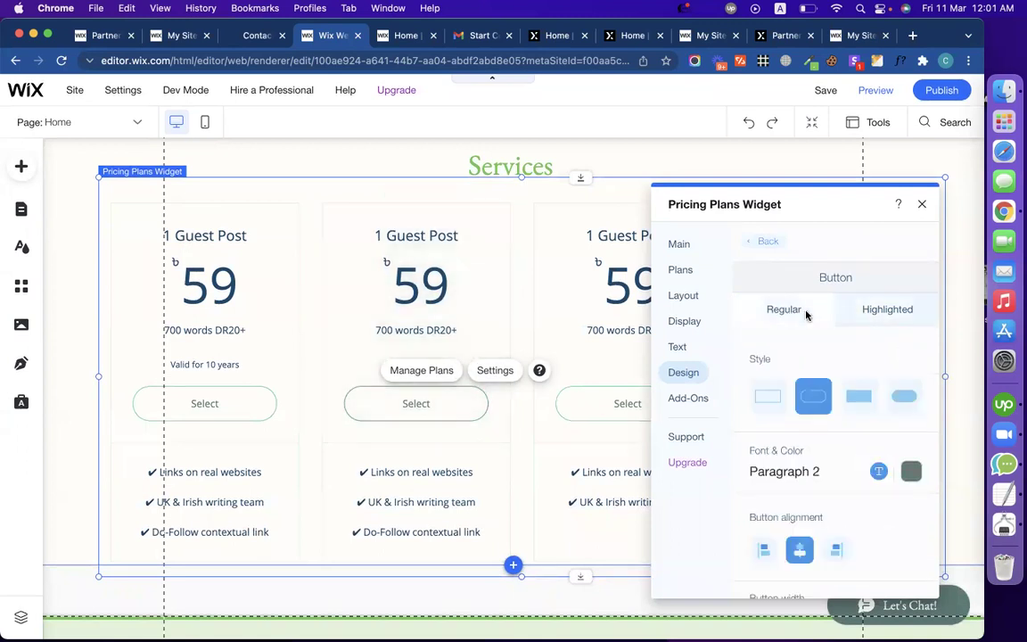
{"action": "left_click", "coordinate": [878, 309]}
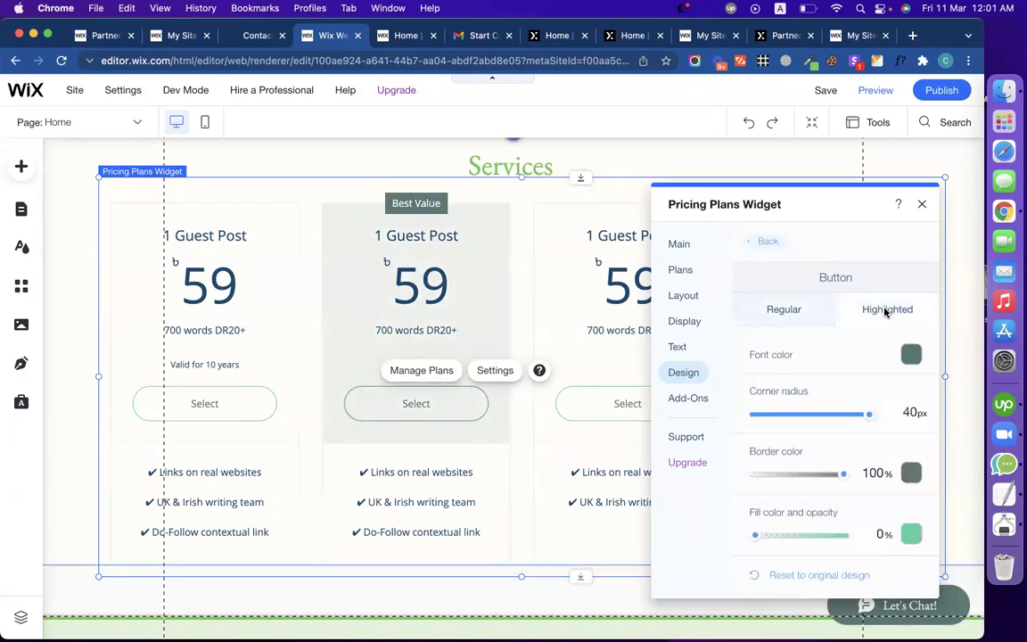
{"action": "left_click", "coordinate": [790, 312]}
{"action": "scroll", "coordinate": [785, 407], "scroll_direction": "down", "scroll_amount": 3}
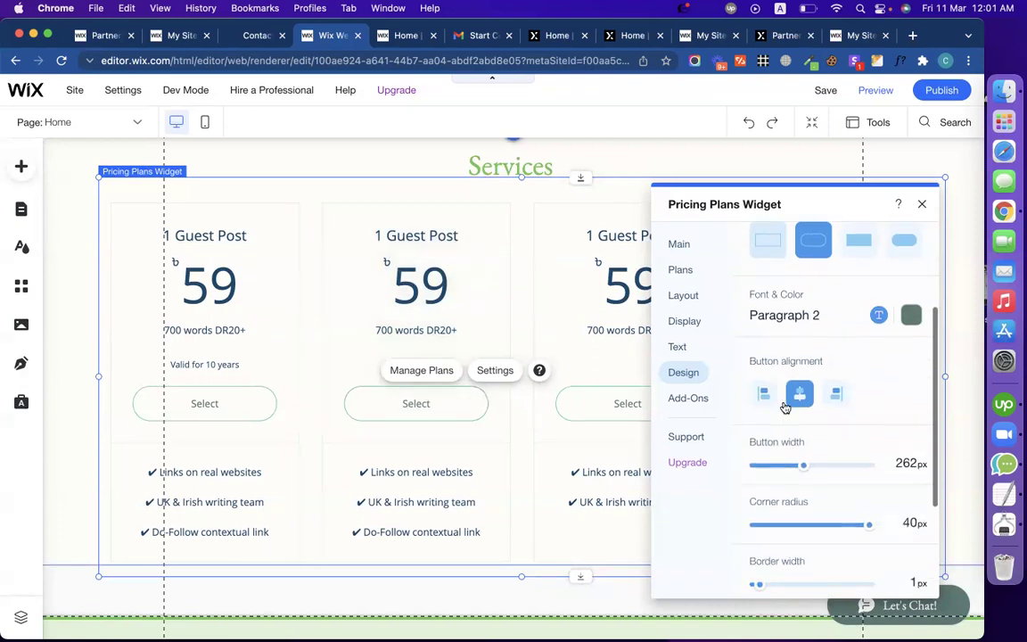
{"action": "scroll", "coordinate": [765, 389], "scroll_direction": "down", "scroll_amount": 4}
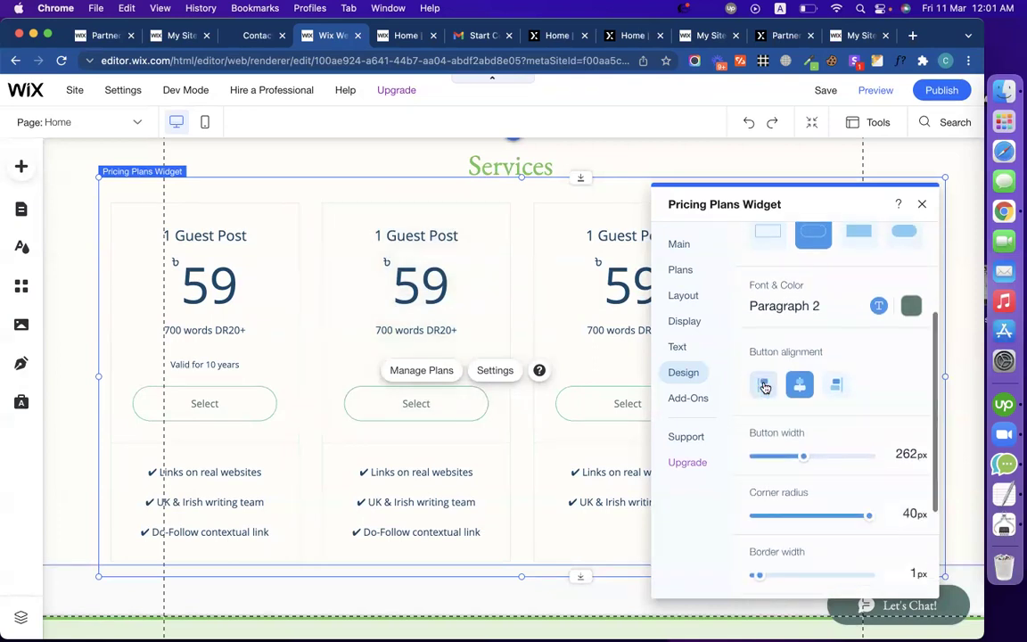
{"action": "scroll", "coordinate": [763, 388], "scroll_direction": "up", "scroll_amount": 5}
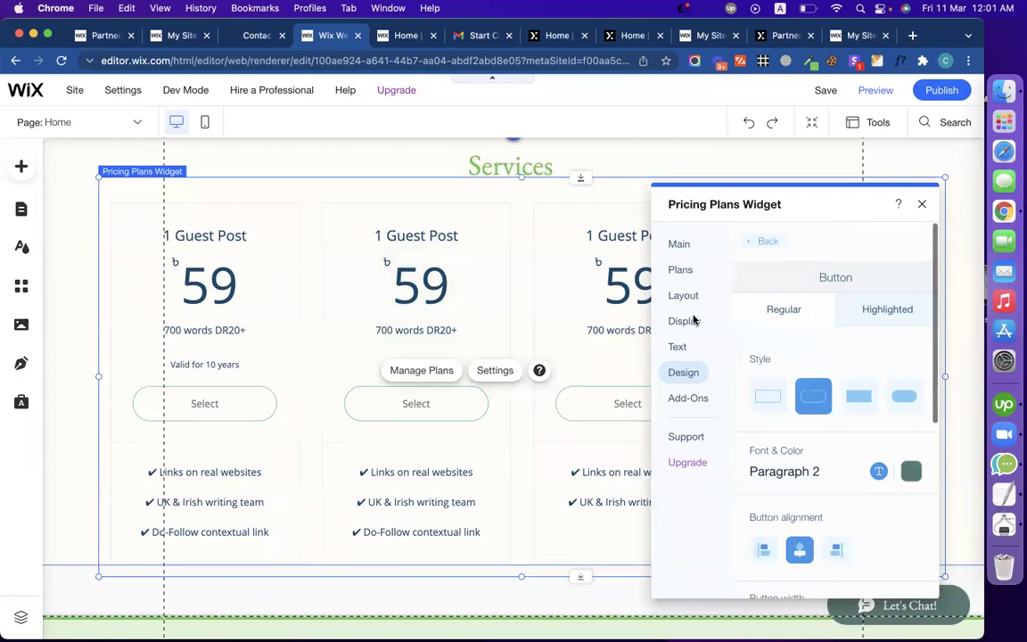
Step: In Display options, turn the pricing plans' Title on and then off again
{"action": "left_click", "coordinate": [681, 324]}
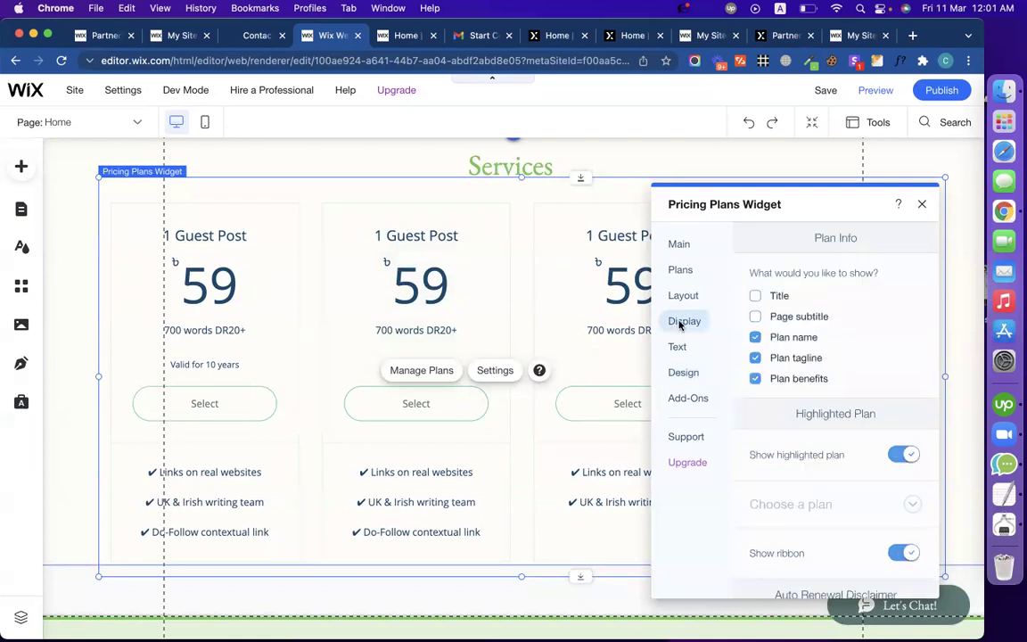
{"action": "left_click", "coordinate": [756, 295]}
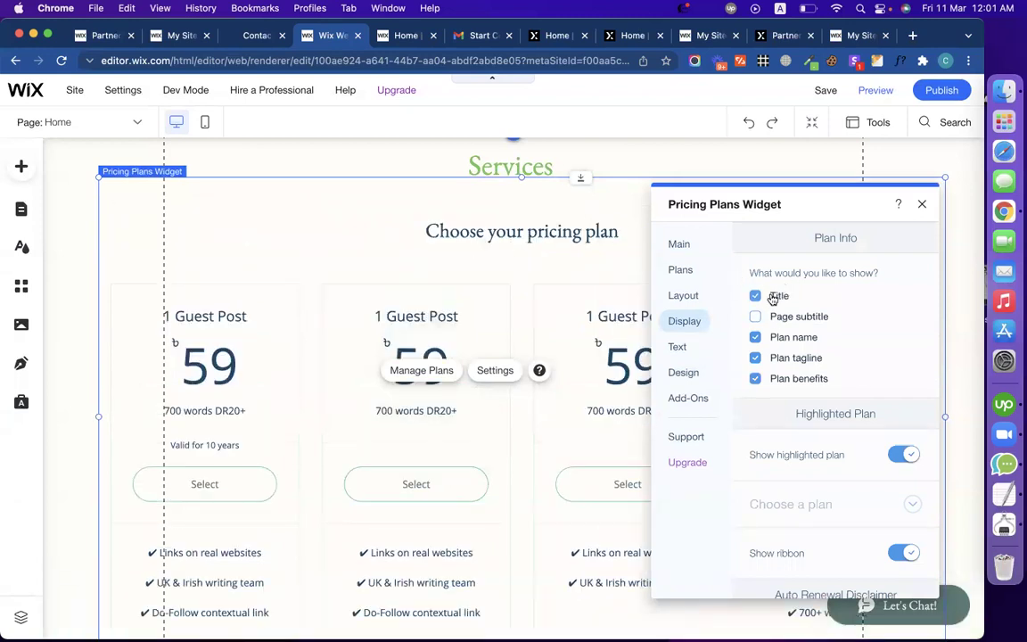
{"action": "left_click", "coordinate": [772, 297]}
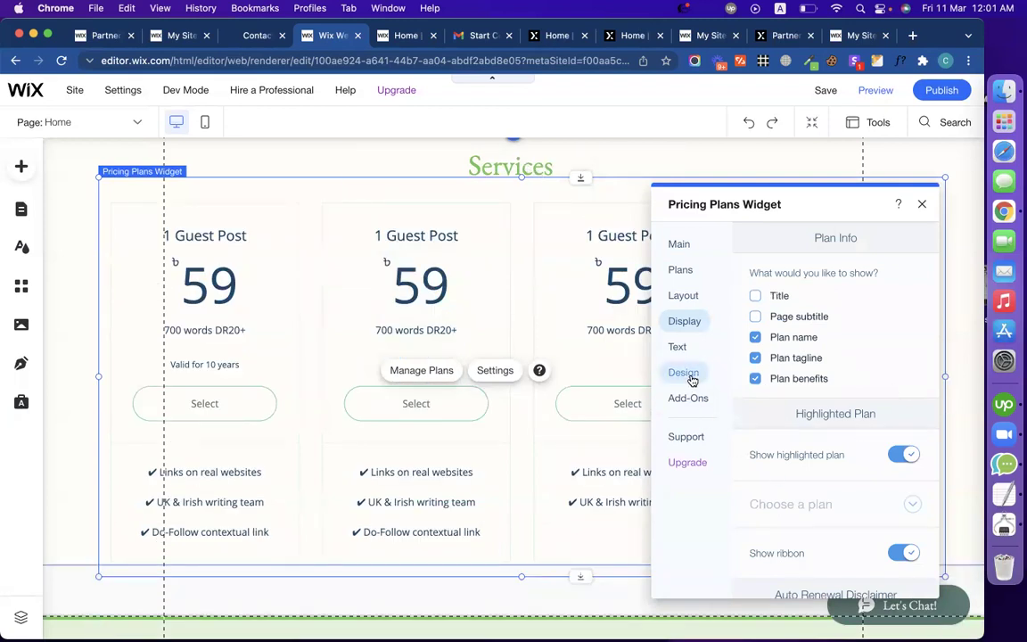
Step: Look through the Layout, Design and Ribbon options, then close the Pricing Plans settings
{"action": "scroll", "coordinate": [754, 398], "scroll_direction": "down", "scroll_amount": 2}
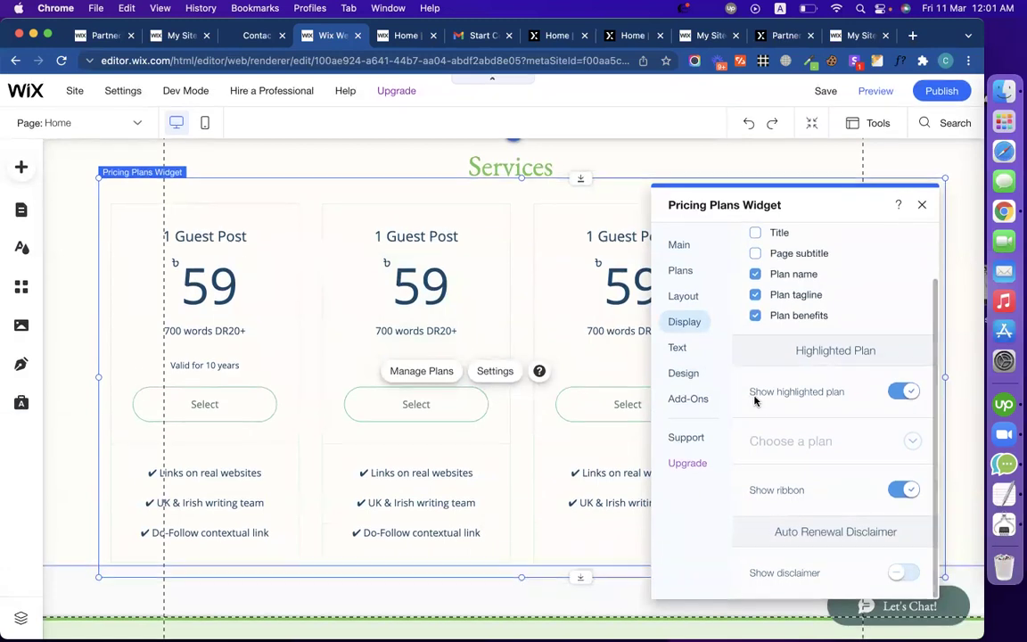
{"action": "left_click", "coordinate": [683, 296]}
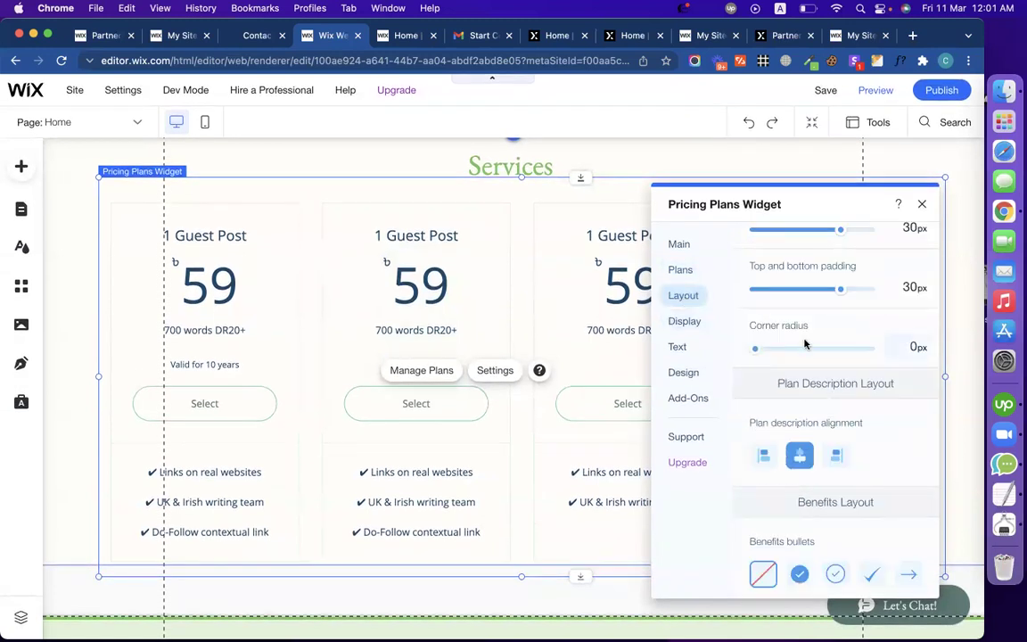
{"action": "scroll", "coordinate": [748, 330], "scroll_direction": "up", "scroll_amount": 1}
{"action": "scroll", "coordinate": [818, 354], "scroll_direction": "down", "scroll_amount": 2}
{"action": "scroll", "coordinate": [818, 354], "scroll_direction": "down", "scroll_amount": 2}
{"action": "left_click", "coordinate": [684, 372]}
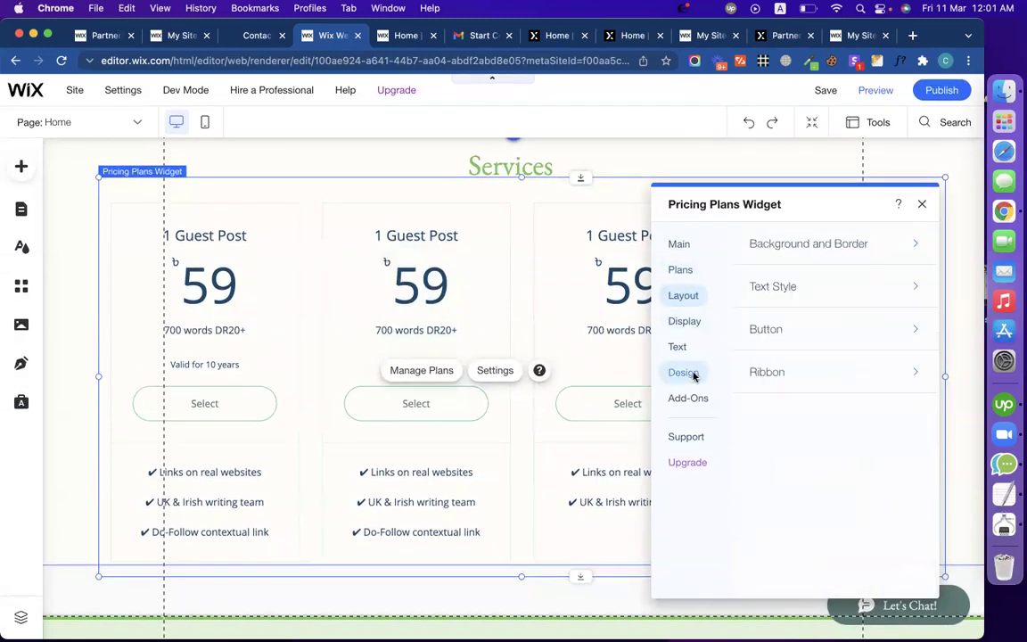
{"action": "left_click", "coordinate": [836, 379]}
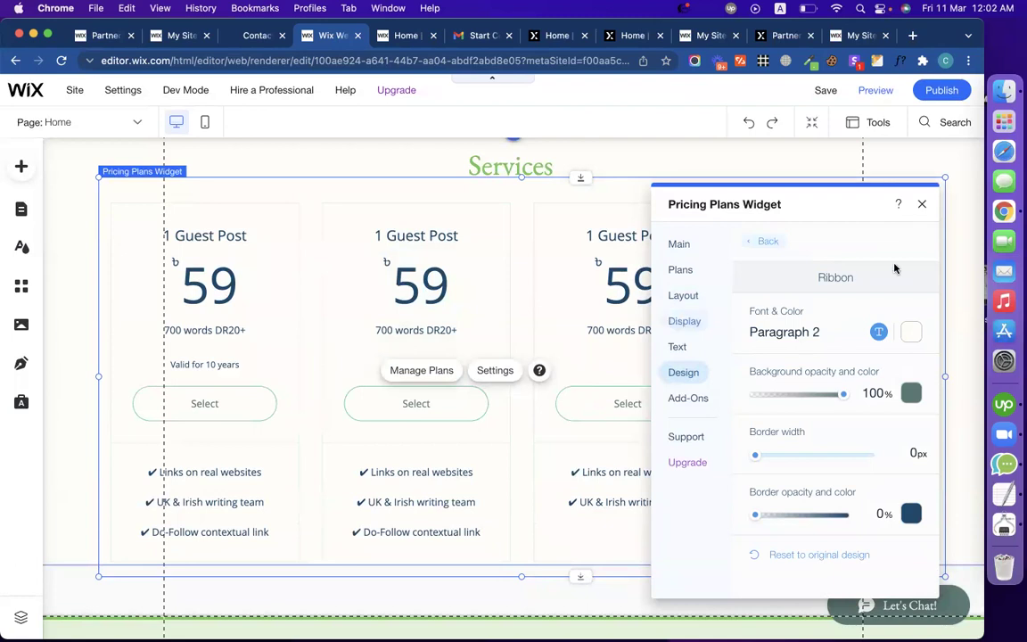
{"action": "left_click", "coordinate": [920, 207]}
{"action": "scroll", "coordinate": [406, 232], "scroll_direction": "up", "scroll_amount": 1}
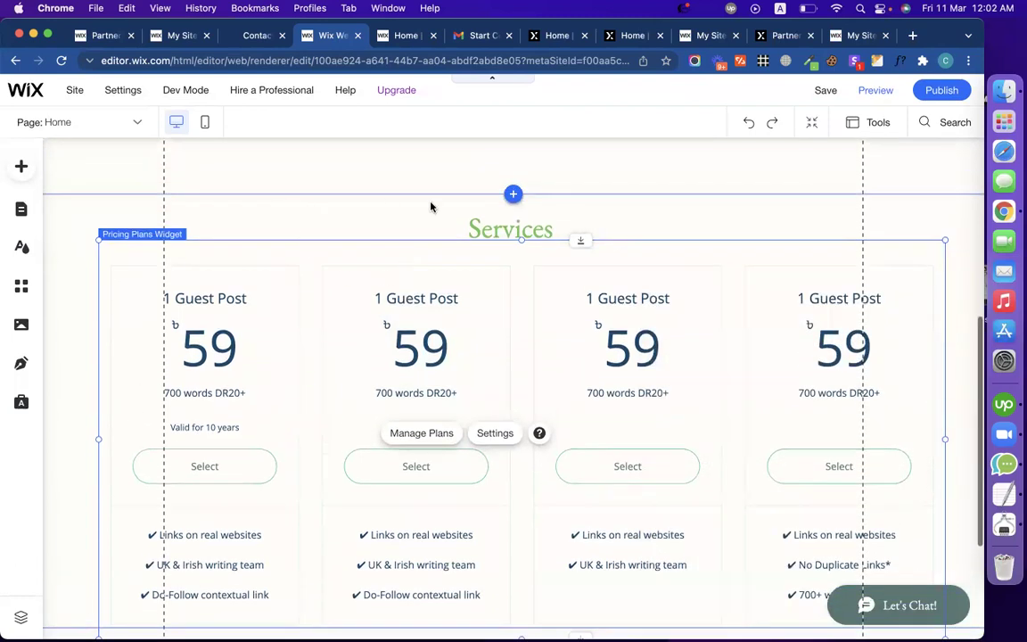
{"action": "left_click_drag", "start_coordinate": [584, 237], "coordinate": [584, 245]}
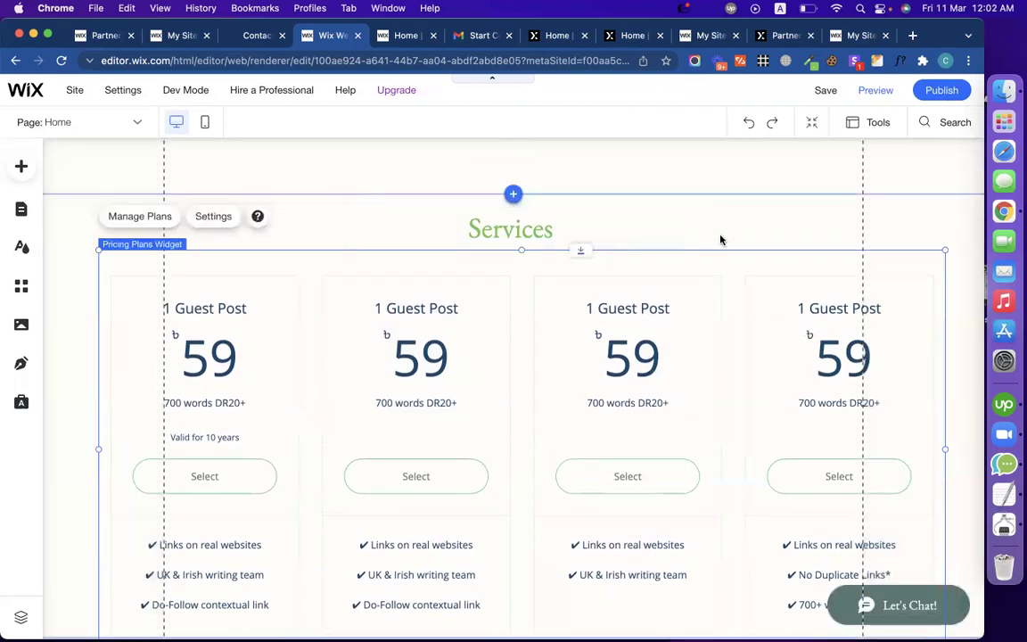
{"action": "left_click", "coordinate": [719, 238]}
{"action": "scroll", "coordinate": [595, 350], "scroll_direction": "down", "scroll_amount": 3}
{"action": "scroll", "coordinate": [592, 349], "scroll_direction": "up", "scroll_amount": 15}
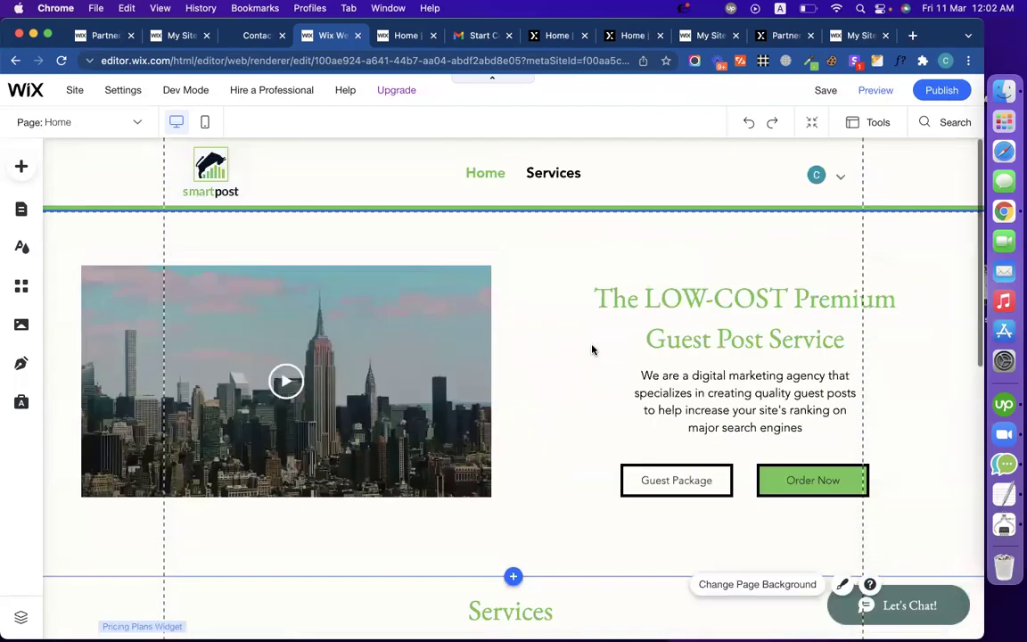
{"action": "left_click", "coordinate": [938, 91]}
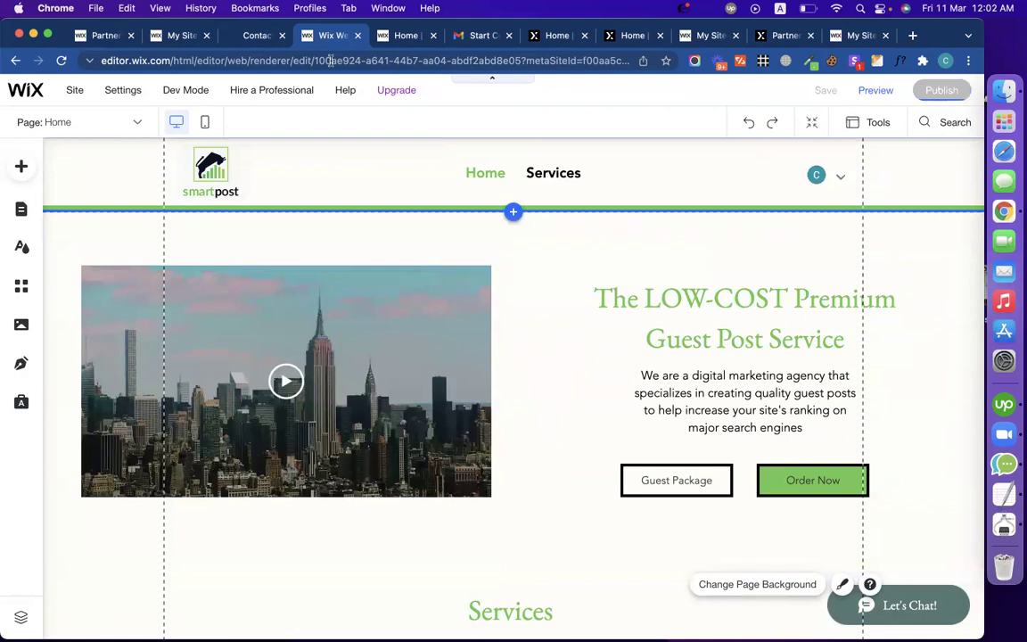
{"action": "key", "text": "ctrl+shift+Tab"}
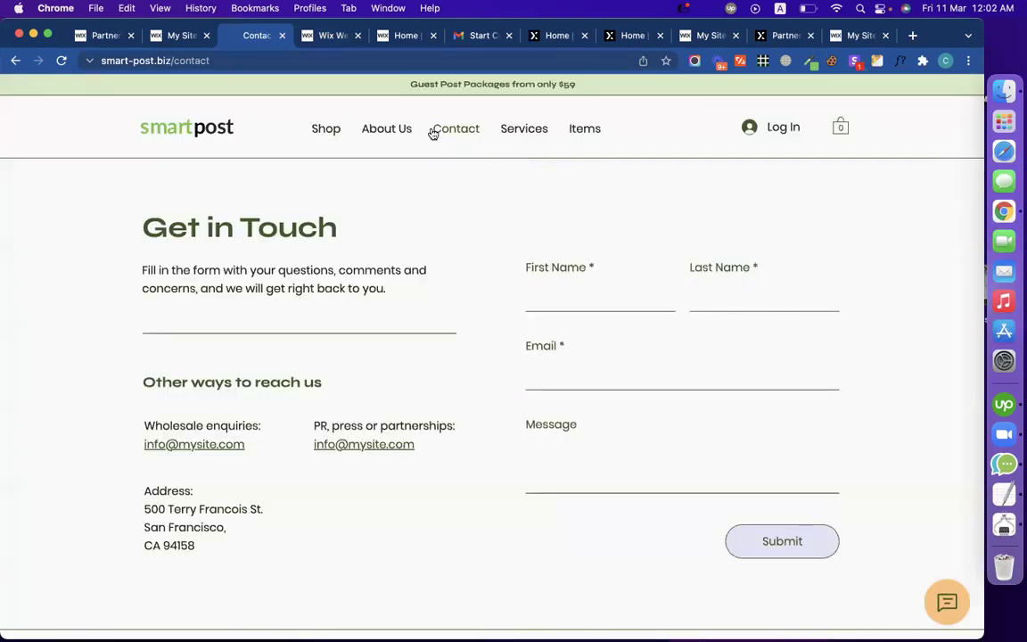
{"action": "left_click", "coordinate": [322, 42]}
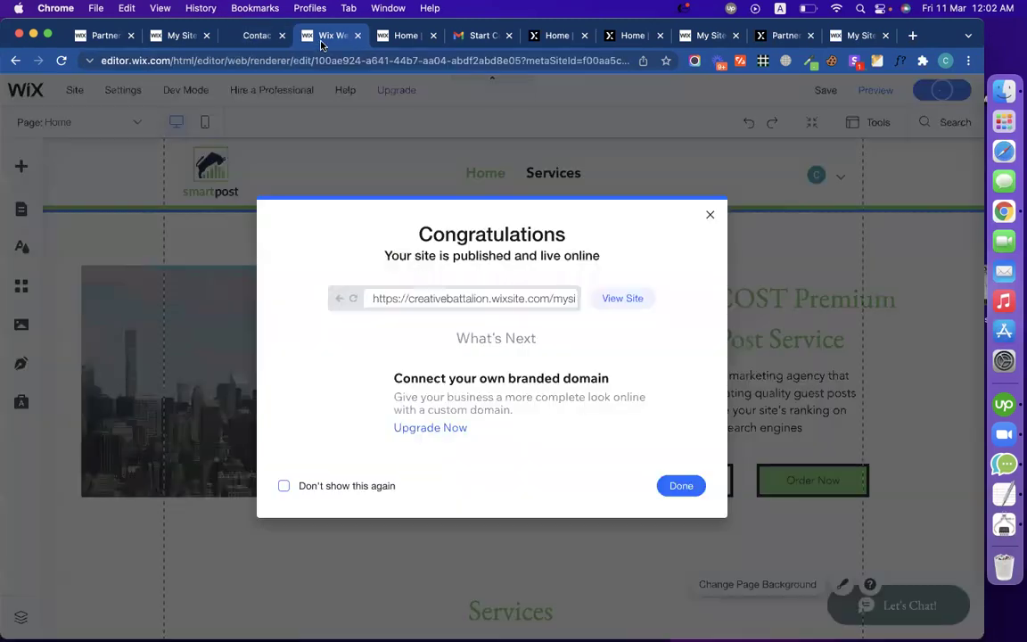
{"action": "left_click", "coordinate": [681, 486]}
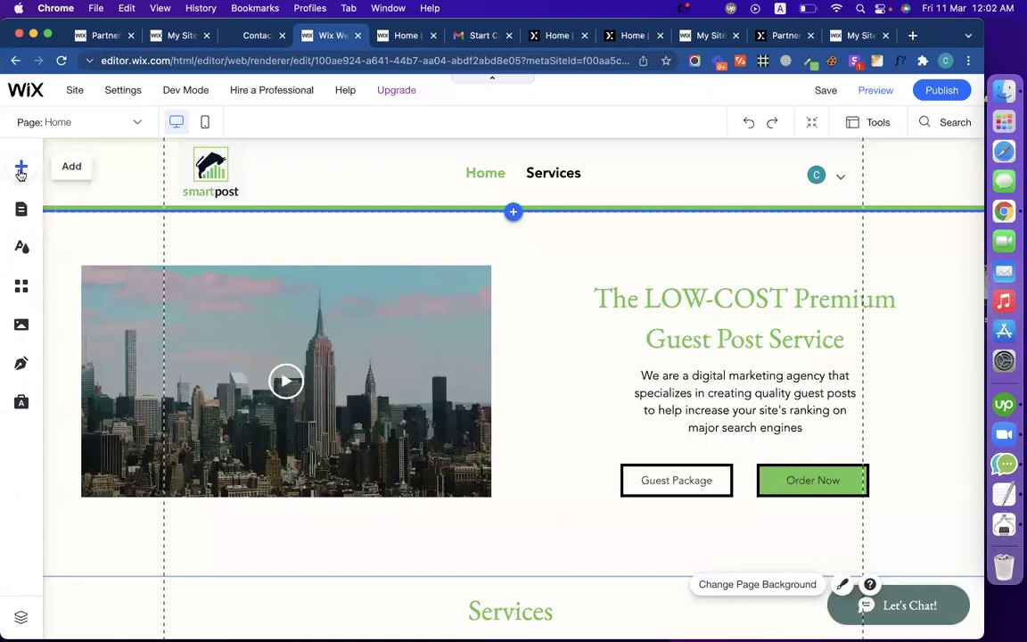
{"action": "scroll", "coordinate": [566, 402], "scroll_direction": "down", "scroll_amount": 5}
{"action": "scroll", "coordinate": [566, 403], "scroll_direction": "up", "scroll_amount": 5}
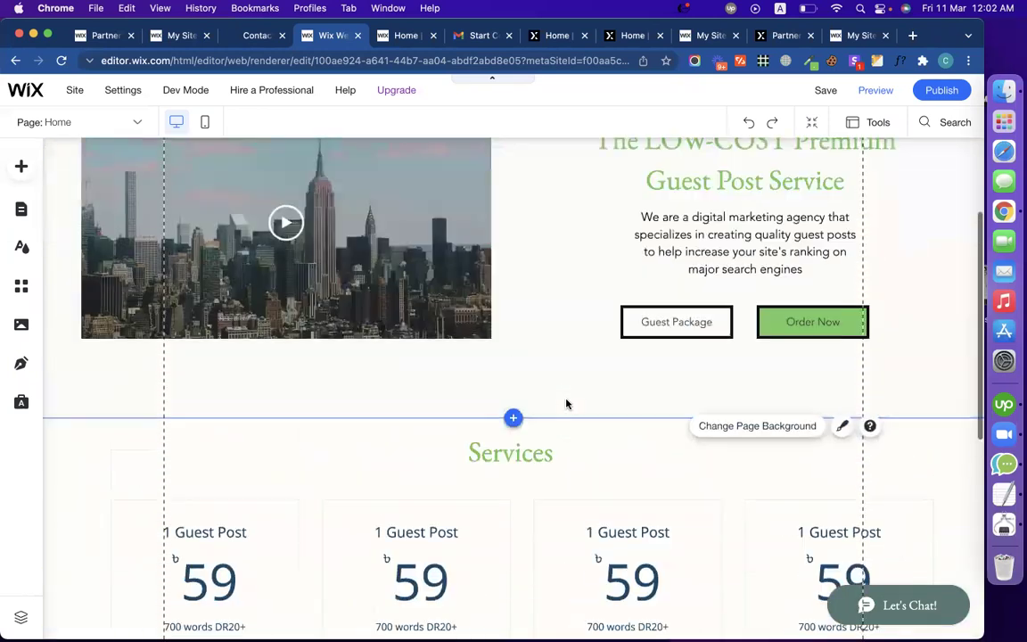
{"action": "left_click", "coordinate": [225, 39]}
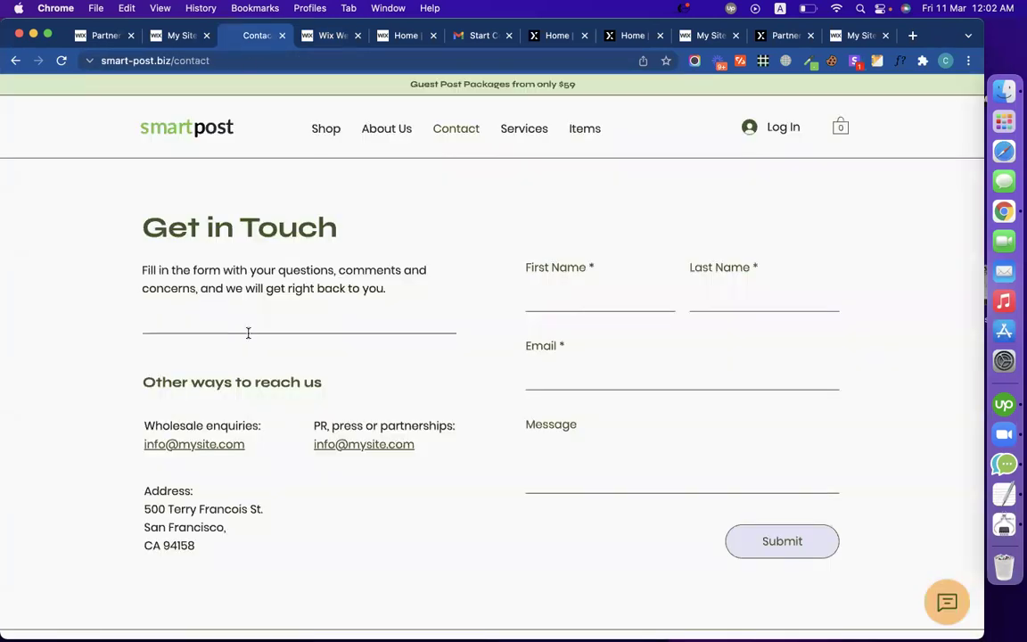
{"action": "scroll", "coordinate": [249, 399], "scroll_direction": "down", "scroll_amount": 2}
{"action": "scroll", "coordinate": [249, 399], "scroll_direction": "up", "scroll_amount": 2}
{"action": "left_click", "coordinate": [330, 36]}
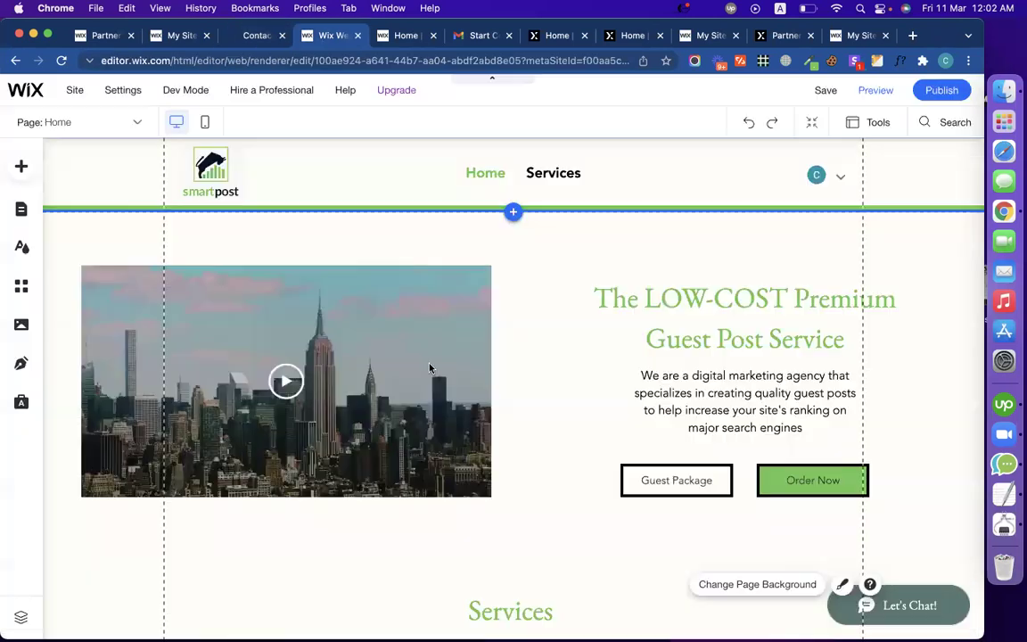
{"action": "scroll", "coordinate": [590, 336], "scroll_direction": "down", "scroll_amount": 10}
{"action": "scroll", "coordinate": [590, 336], "scroll_direction": "up", "scroll_amount": 10}
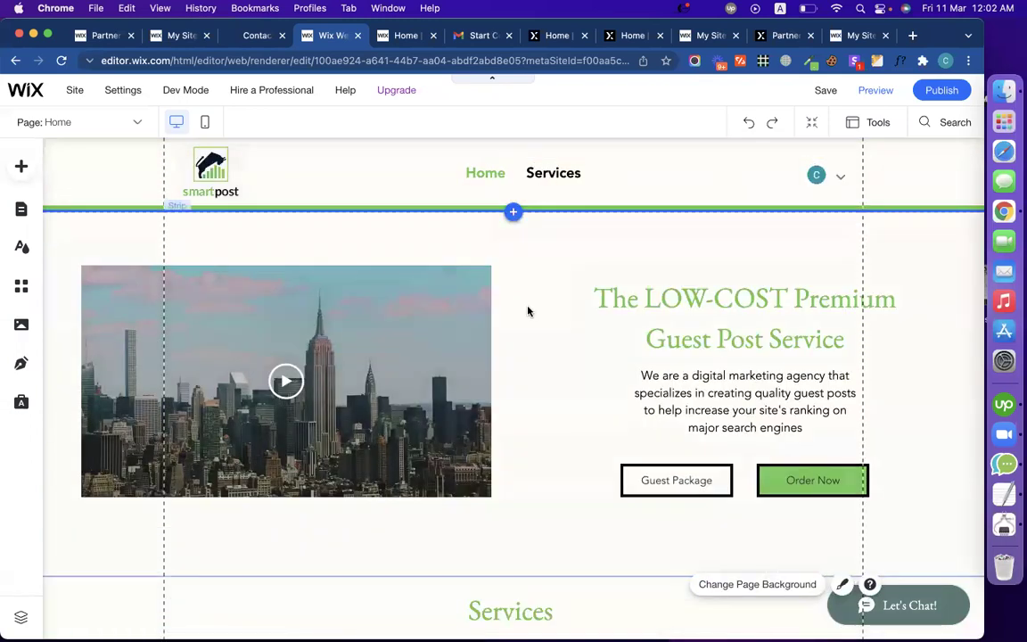
{"action": "scroll", "coordinate": [581, 356], "scroll_direction": "down", "scroll_amount": 1}
{"action": "scroll", "coordinate": [580, 355], "scroll_direction": "down", "scroll_amount": 6}
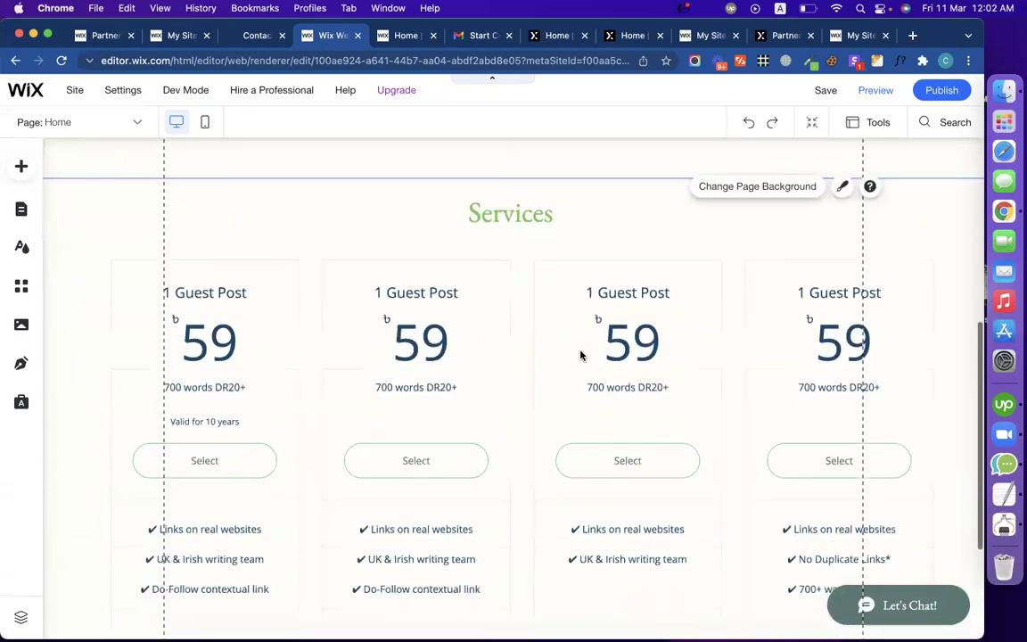
{"action": "scroll", "coordinate": [580, 356], "scroll_direction": "up", "scroll_amount": 4}
{"action": "scroll", "coordinate": [580, 355], "scroll_direction": "up", "scroll_amount": 2}
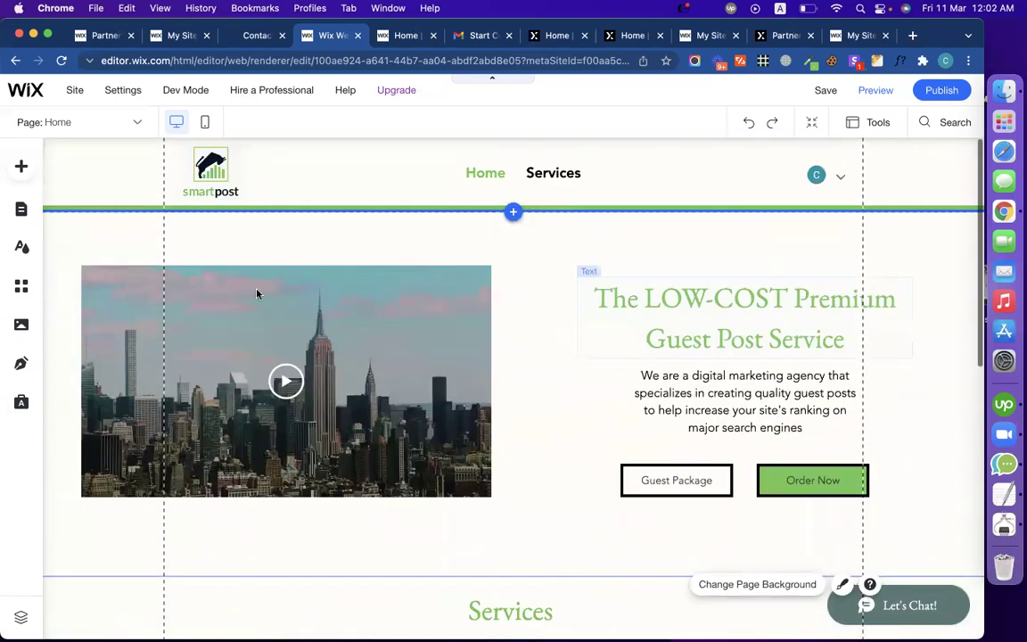
Step: In Menus & Pages, set the Services page to Hide and close the Site Pages panel
{"action": "left_click", "coordinate": [20, 213]}
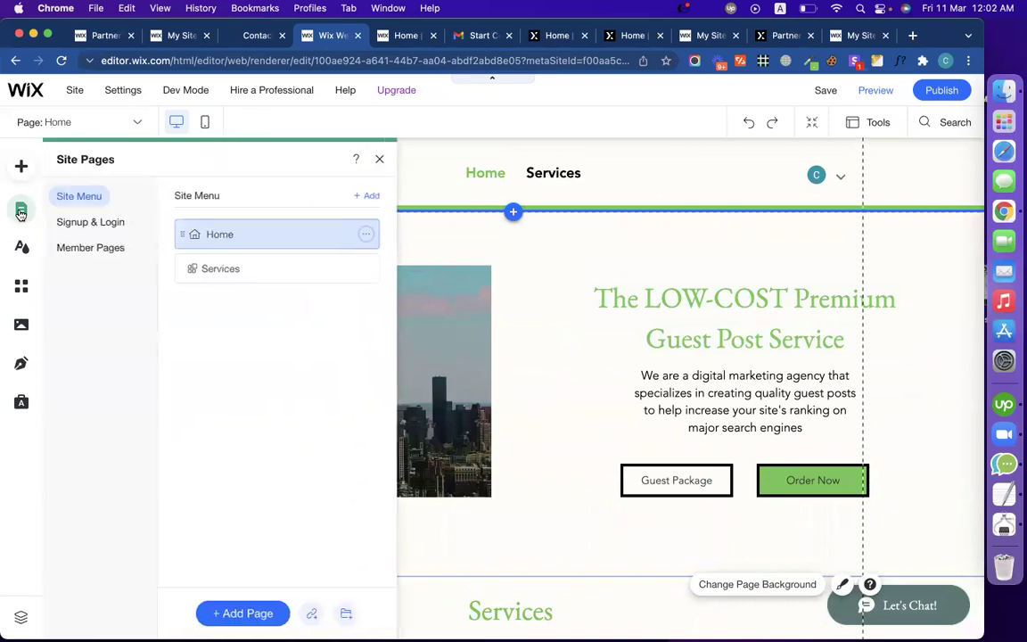
{"action": "left_click", "coordinate": [368, 269]}
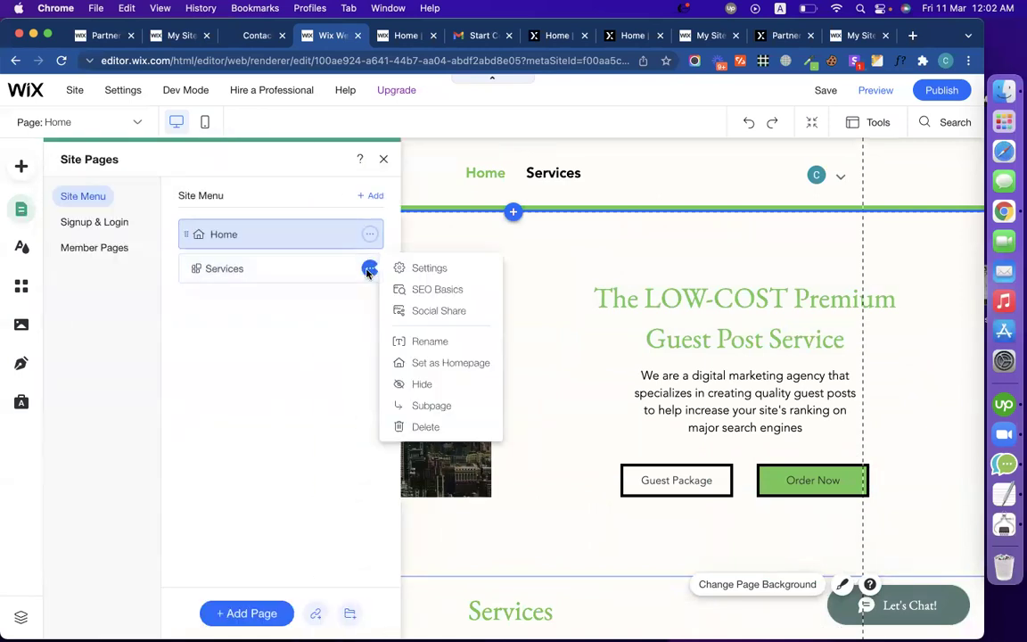
{"action": "left_click", "coordinate": [416, 385]}
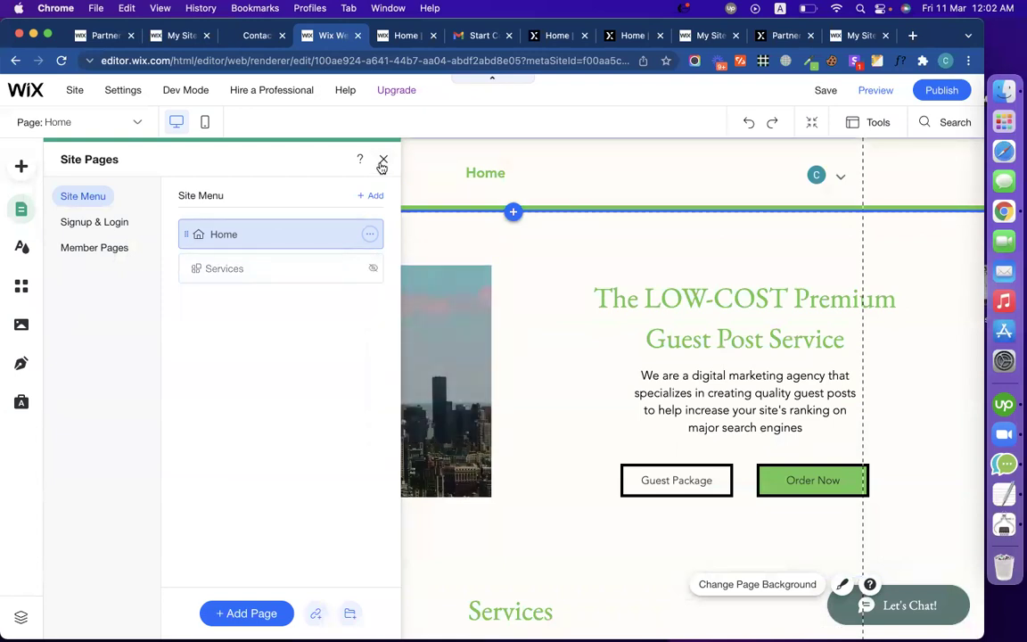
{"action": "left_click", "coordinate": [382, 161]}
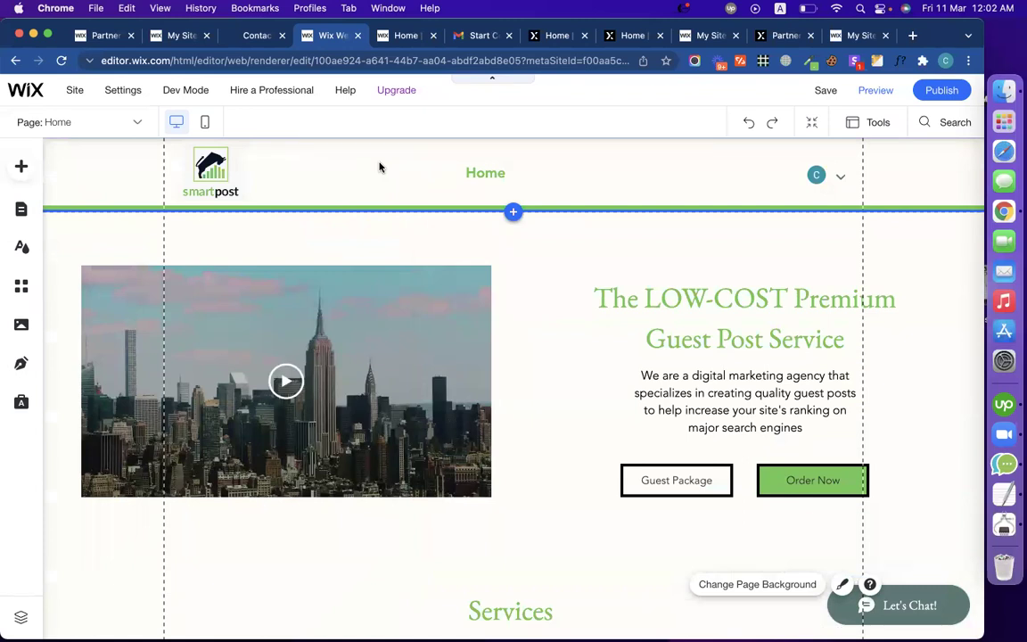
{"action": "scroll", "coordinate": [449, 318], "scroll_direction": "down", "scroll_amount": 5}
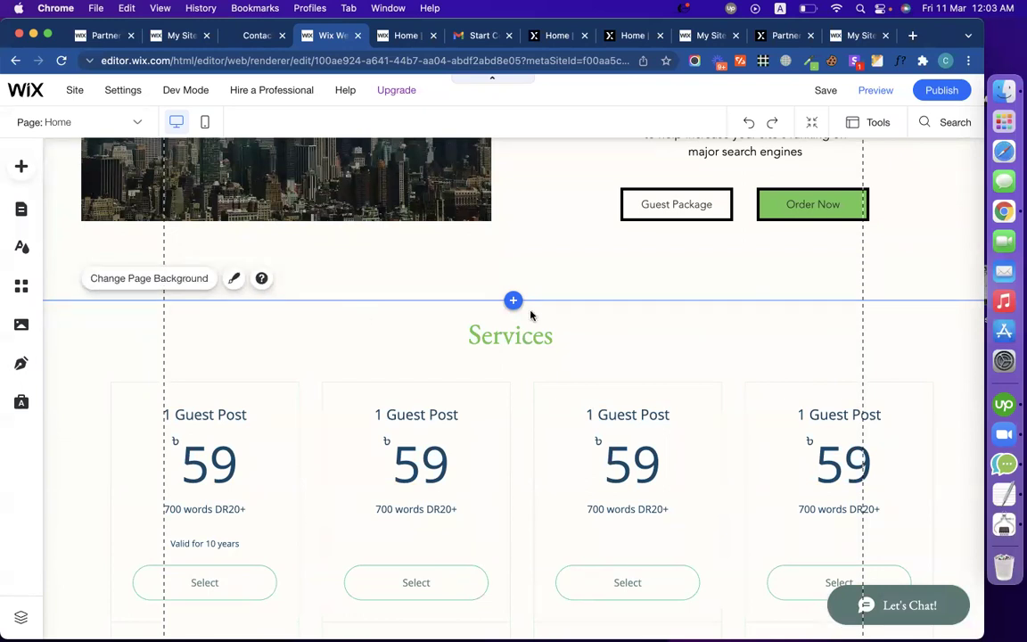
{"action": "left_click", "coordinate": [307, 330]}
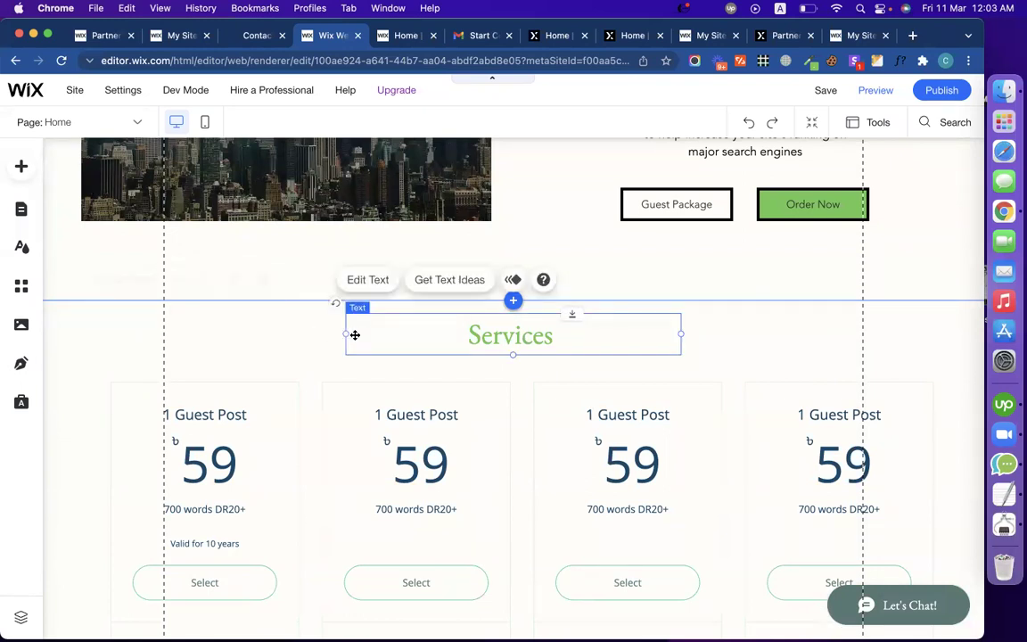
{"action": "left_click", "coordinate": [302, 323]}
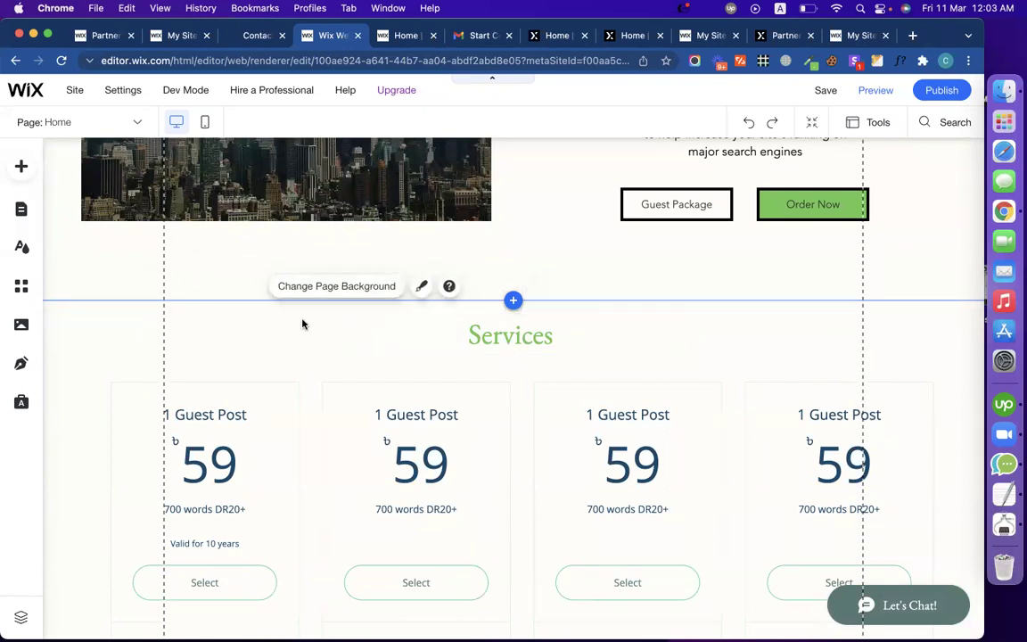
{"action": "left_click", "coordinate": [598, 283]}
{"action": "scroll", "coordinate": [431, 319], "scroll_direction": "up", "scroll_amount": 5}
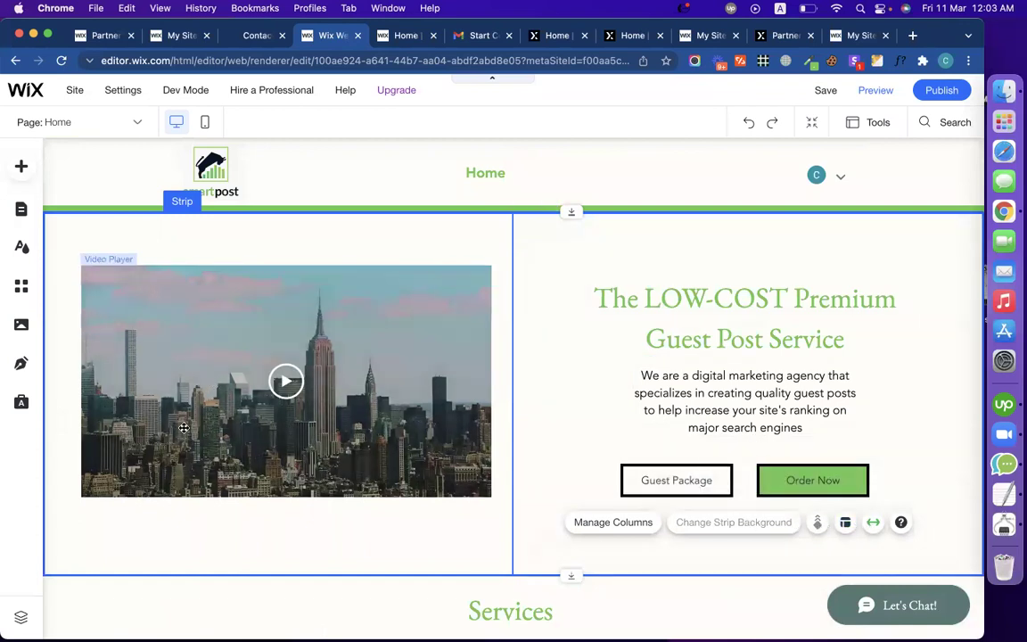
{"action": "scroll", "coordinate": [183, 428], "scroll_direction": "down", "scroll_amount": 5}
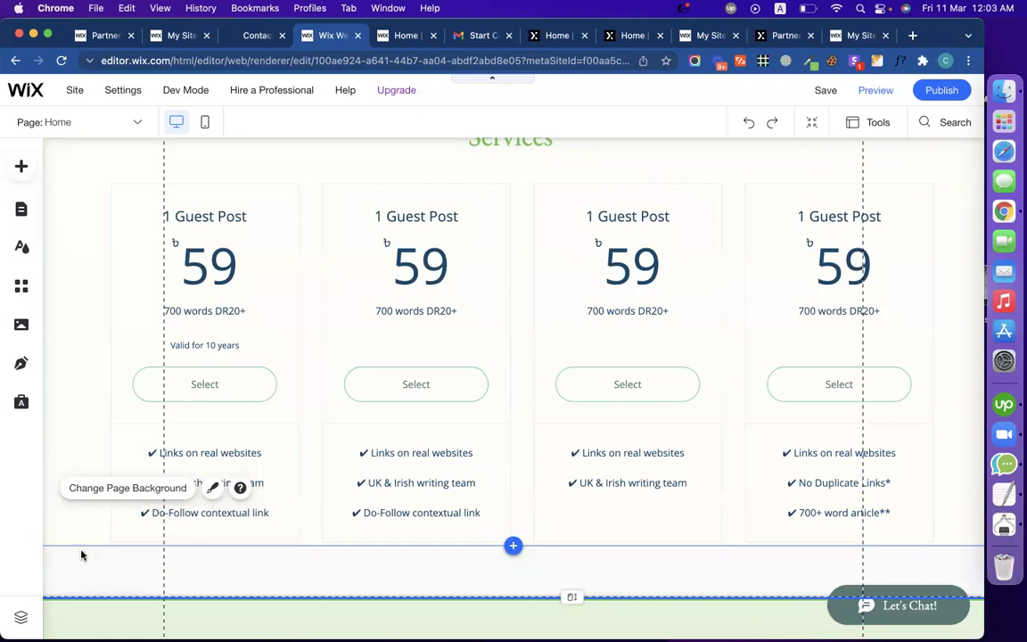
{"action": "scroll", "coordinate": [82, 554], "scroll_direction": "down", "scroll_amount": 3}
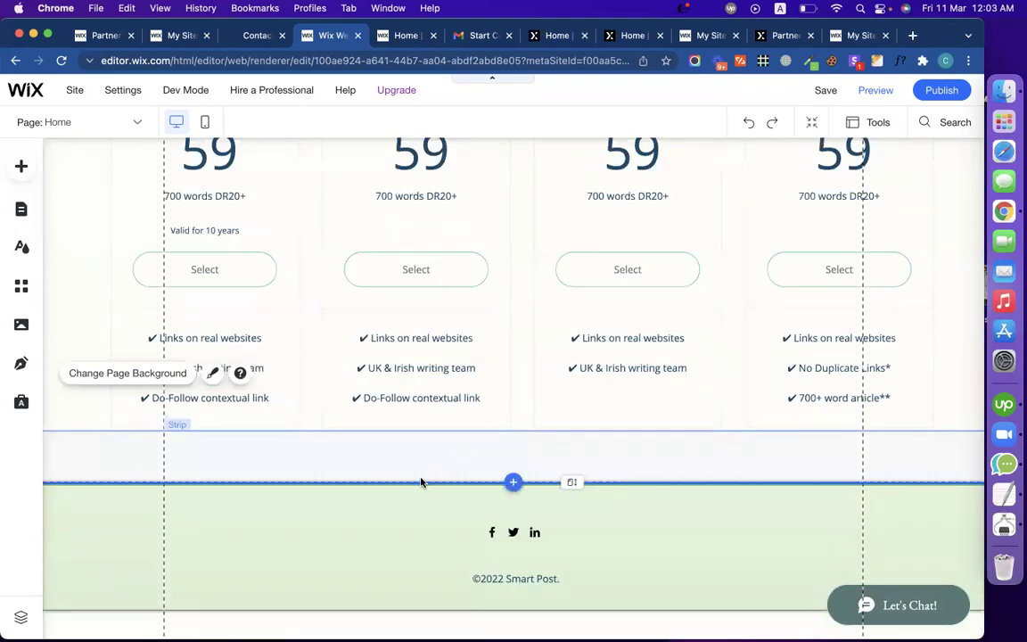
Step: Enlarge the empty strip below the pricing cards by dragging its top and bottom edges
{"action": "left_click", "coordinate": [374, 463]}
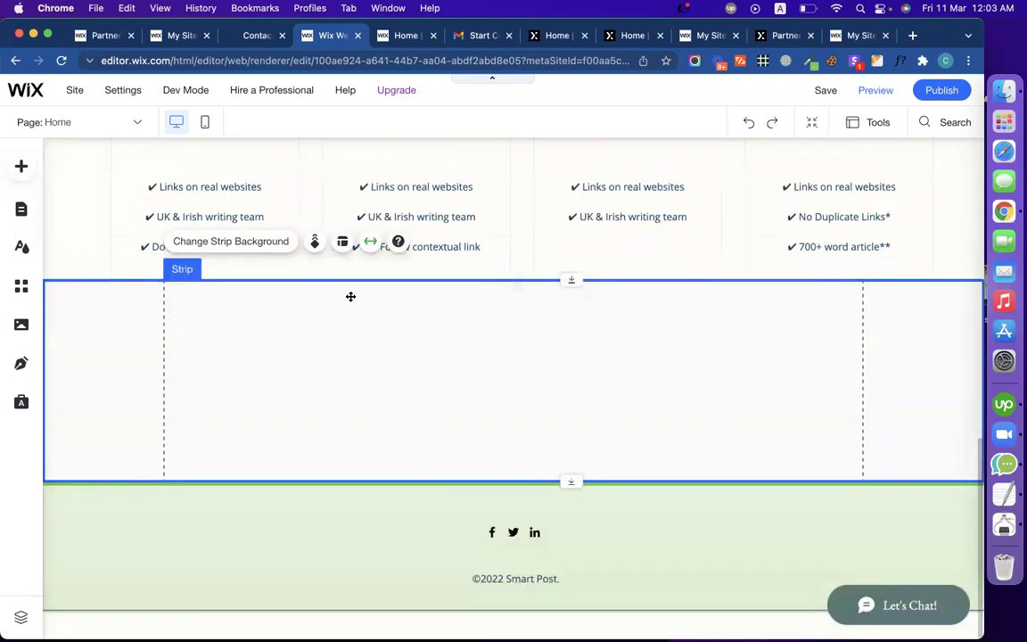
{"action": "left_click_drag", "start_coordinate": [344, 281], "coordinate": [342, 256]}
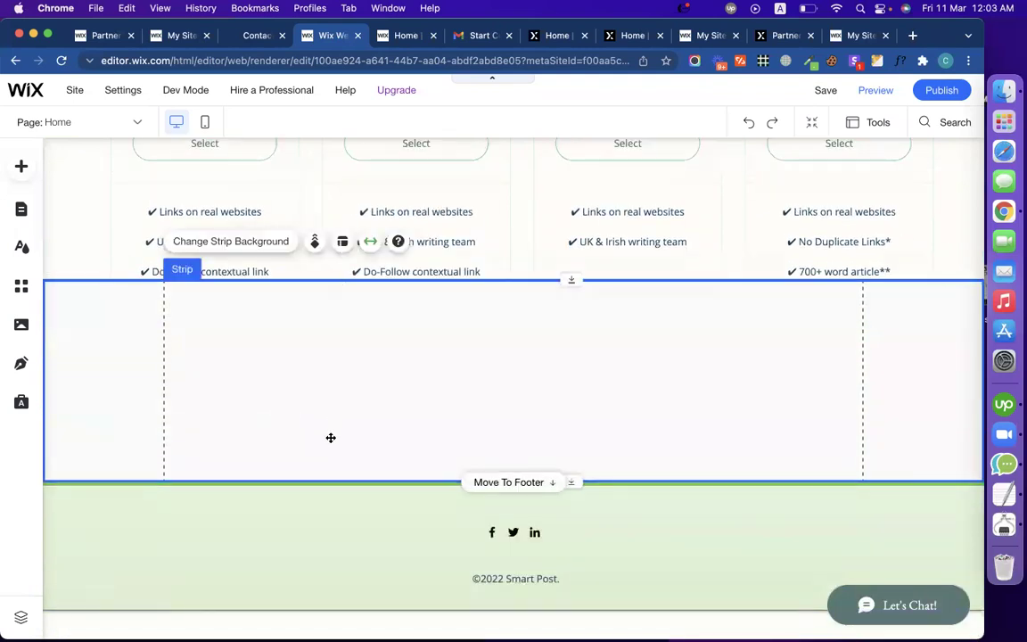
{"action": "left_click_drag", "start_coordinate": [302, 489], "coordinate": [304, 624]}
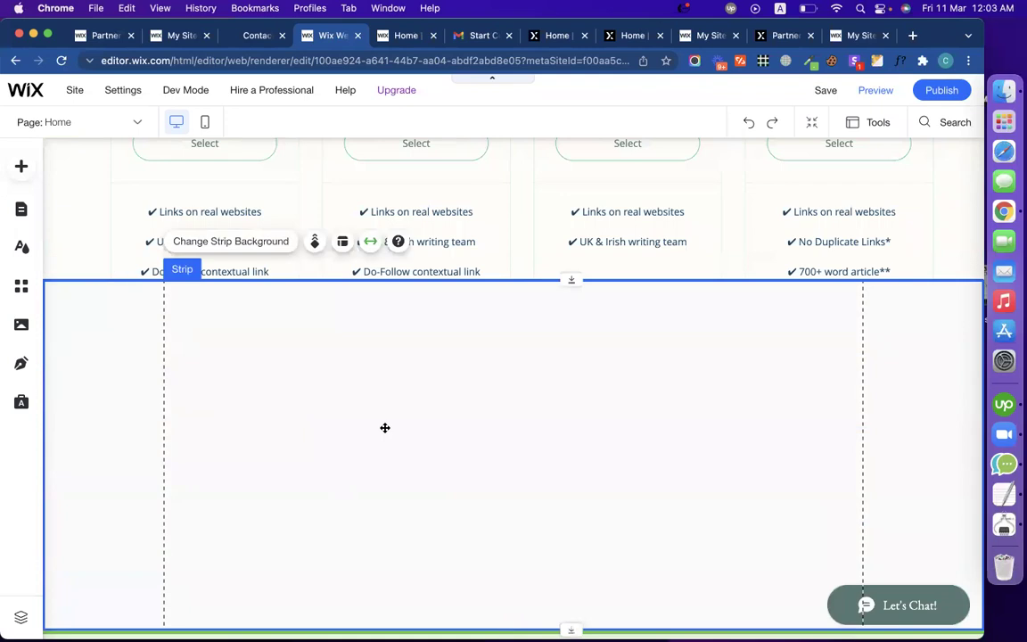
{"action": "scroll", "coordinate": [350, 424], "scroll_direction": "down", "scroll_amount": 3}
{"action": "left_click_drag", "start_coordinate": [317, 486], "coordinate": [317, 624]}
{"action": "scroll", "coordinate": [417, 419], "scroll_direction": "up", "scroll_amount": 4}
{"action": "scroll", "coordinate": [268, 299], "scroll_direction": "up", "scroll_amount": 5}
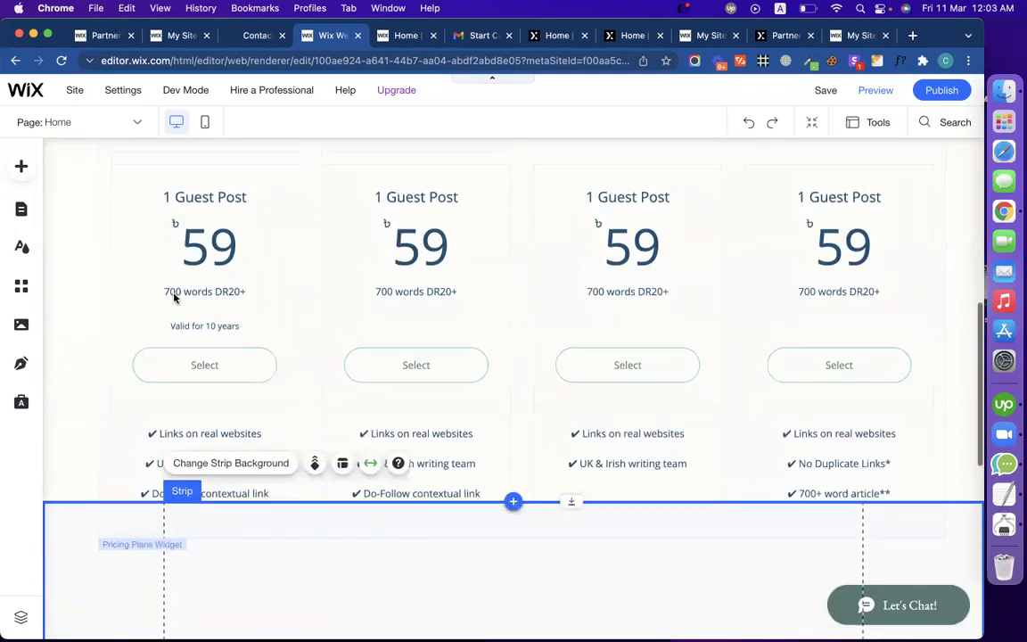
{"action": "scroll", "coordinate": [482, 273], "scroll_direction": "down", "scroll_amount": 3}
Step: Drag the Services heading down into the enlarged strip
{"action": "left_click", "coordinate": [507, 514]}
{"action": "scroll", "coordinate": [505, 396], "scroll_direction": "down", "scroll_amount": 3}
{"action": "left_click_drag", "start_coordinate": [510, 293], "coordinate": [502, 410]}
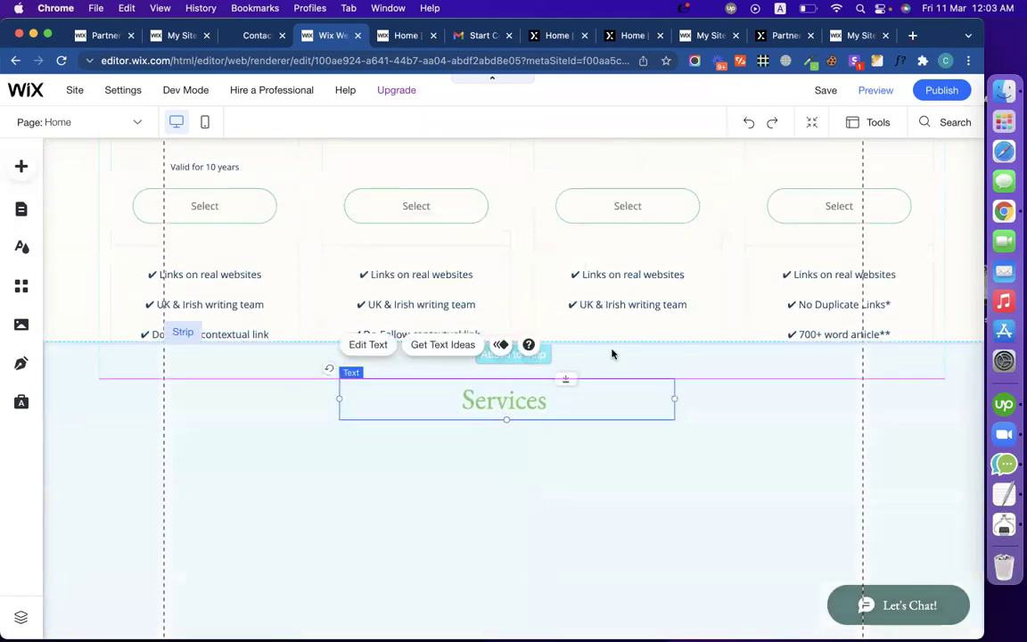
{"action": "left_click", "coordinate": [713, 401]}
{"action": "left_click", "coordinate": [428, 419]}
{"action": "left_click", "coordinate": [224, 451]}
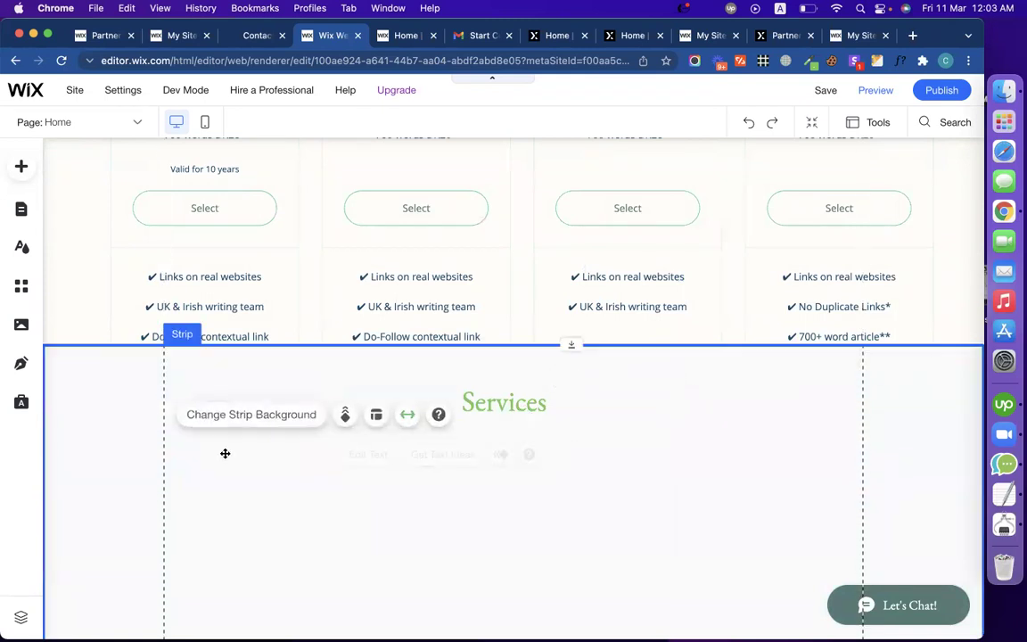
{"action": "scroll", "coordinate": [152, 381], "scroll_direction": "up", "scroll_amount": 2}
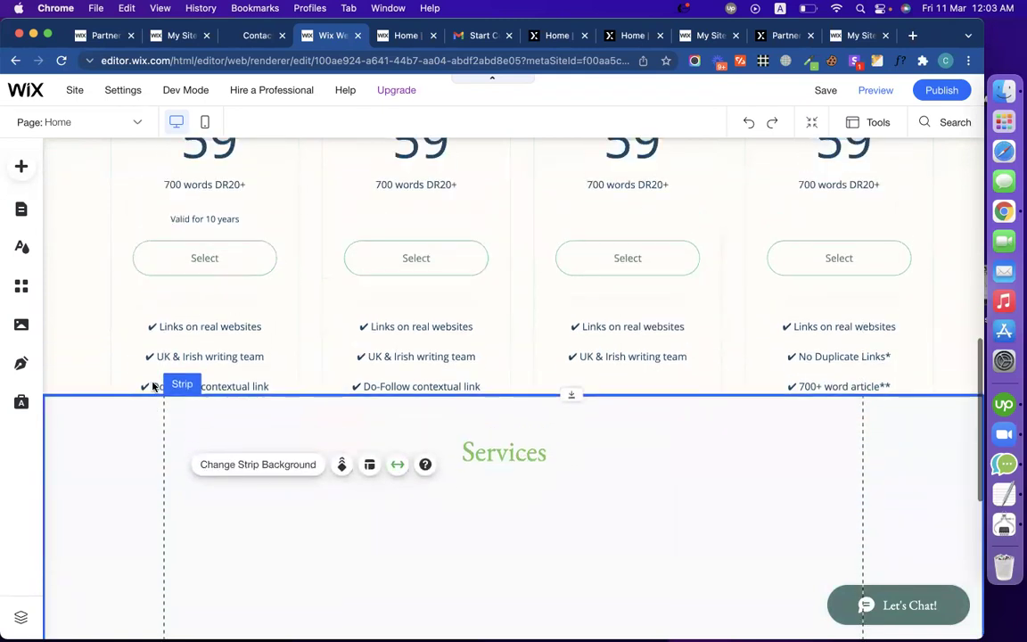
Step: Try dragging the Pricing Plans widget lower on the page
{"action": "right_click", "coordinate": [237, 313]}
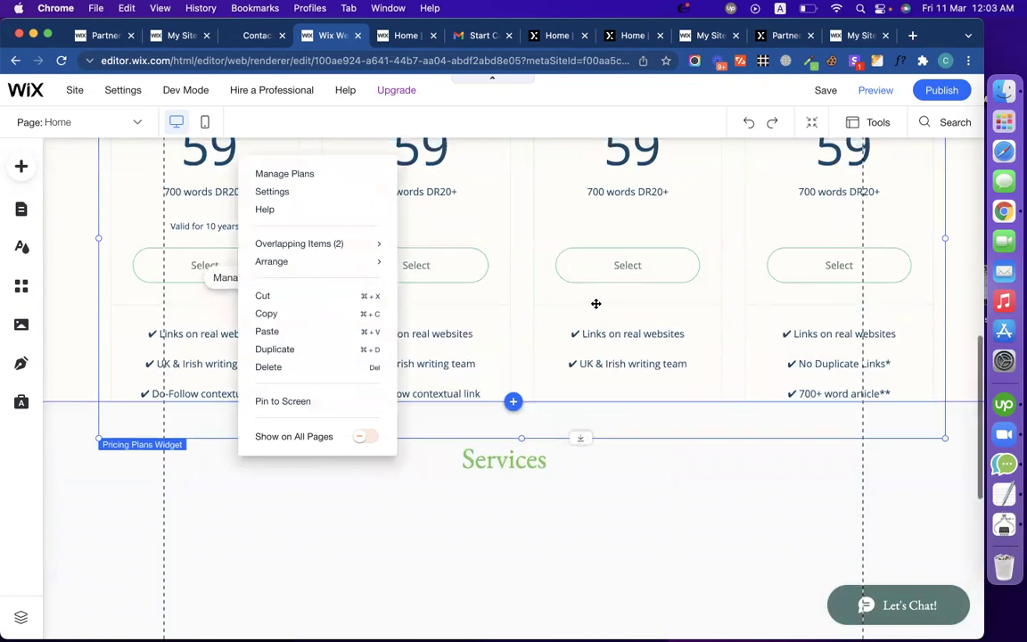
{"action": "scroll", "coordinate": [597, 300], "scroll_direction": "up", "scroll_amount": 4}
{"action": "left_click_drag", "start_coordinate": [584, 230], "coordinate": [640, 332]}
{"action": "scroll", "coordinate": [527, 417], "scroll_direction": "down", "scroll_amount": 3}
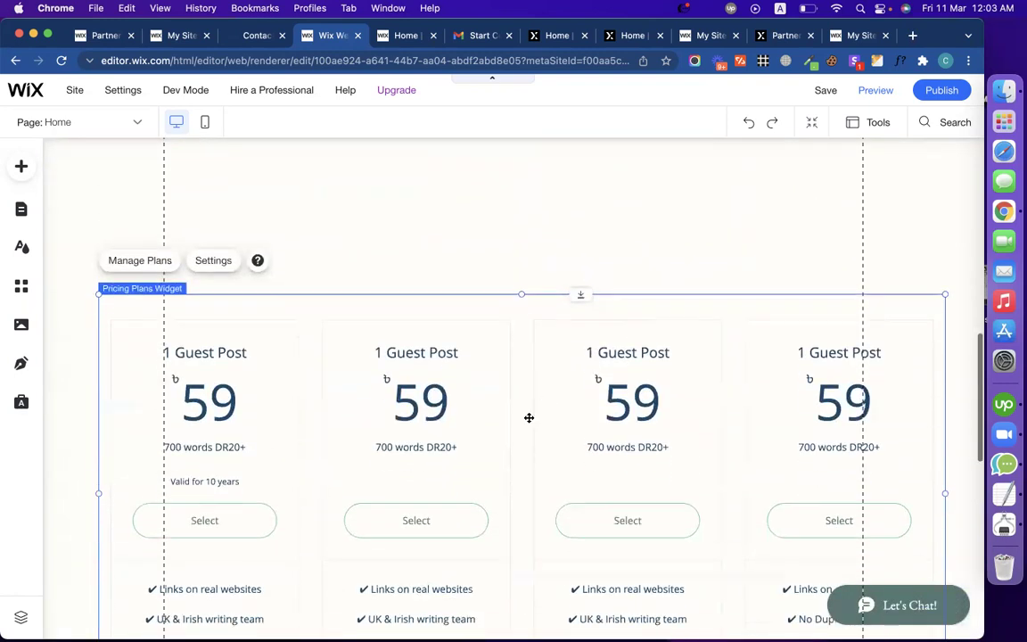
{"action": "left_click_drag", "start_coordinate": [581, 218], "coordinate": [612, 338]}
{"action": "scroll", "coordinate": [613, 336], "scroll_direction": "down", "scroll_amount": 5}
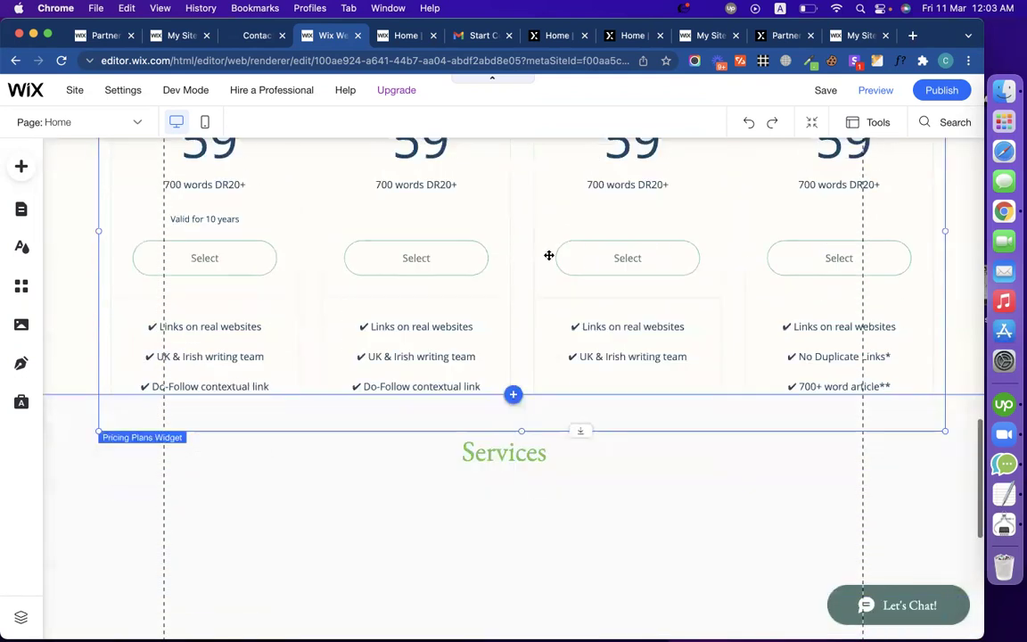
Step: Copy the Pricing Plans widget below the Services heading, then delete the original widget
{"action": "right_click", "coordinate": [486, 252]}
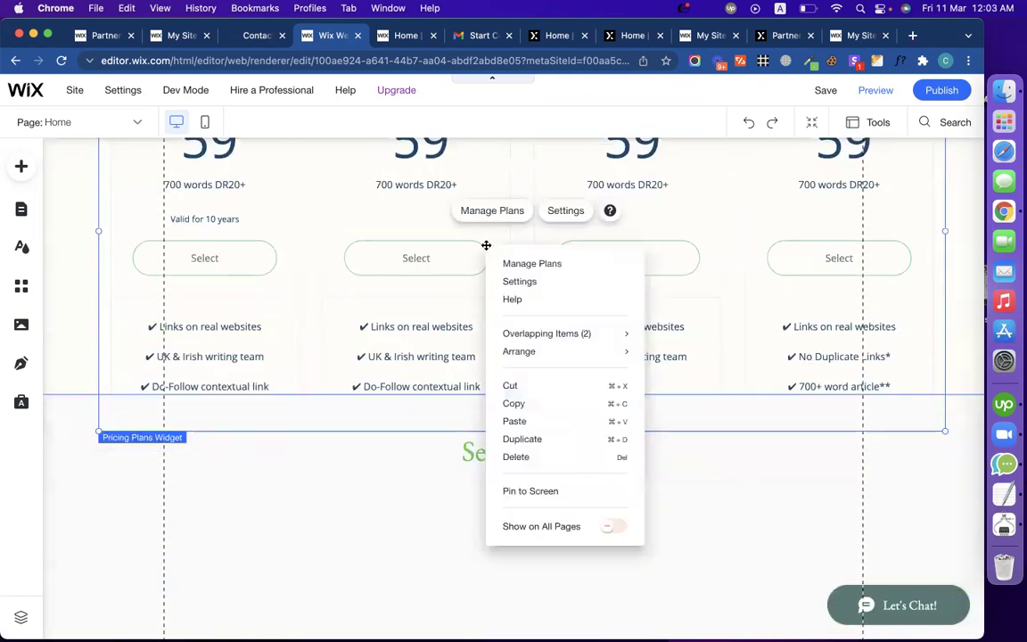
{"action": "left_click", "coordinate": [541, 404]}
{"action": "left_click", "coordinate": [419, 523]}
{"action": "scroll", "coordinate": [421, 523], "scroll_direction": "down", "scroll_amount": 3}
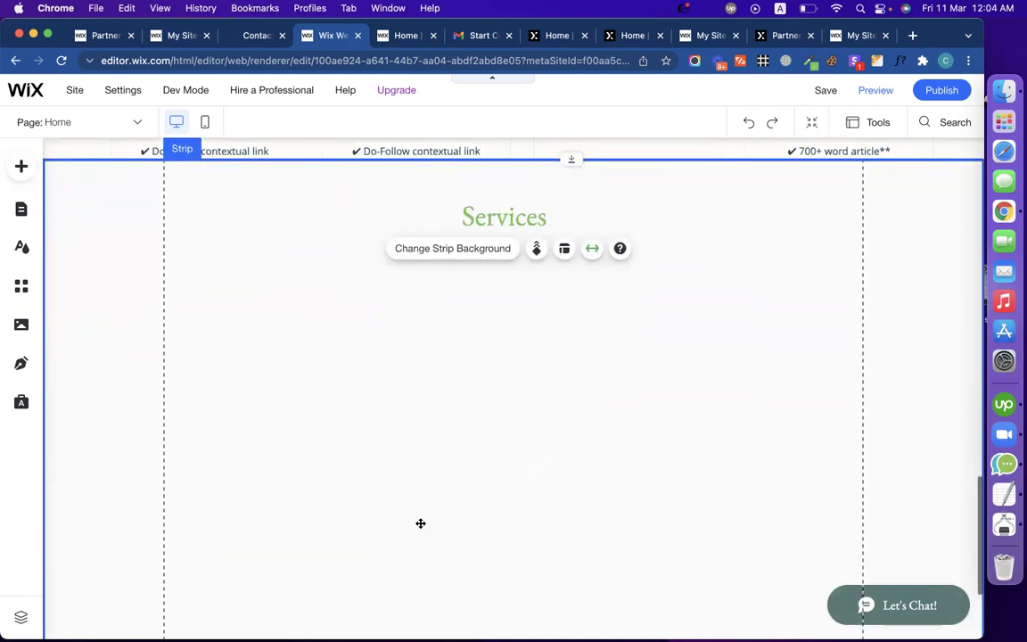
{"action": "key", "text": "super+v"}
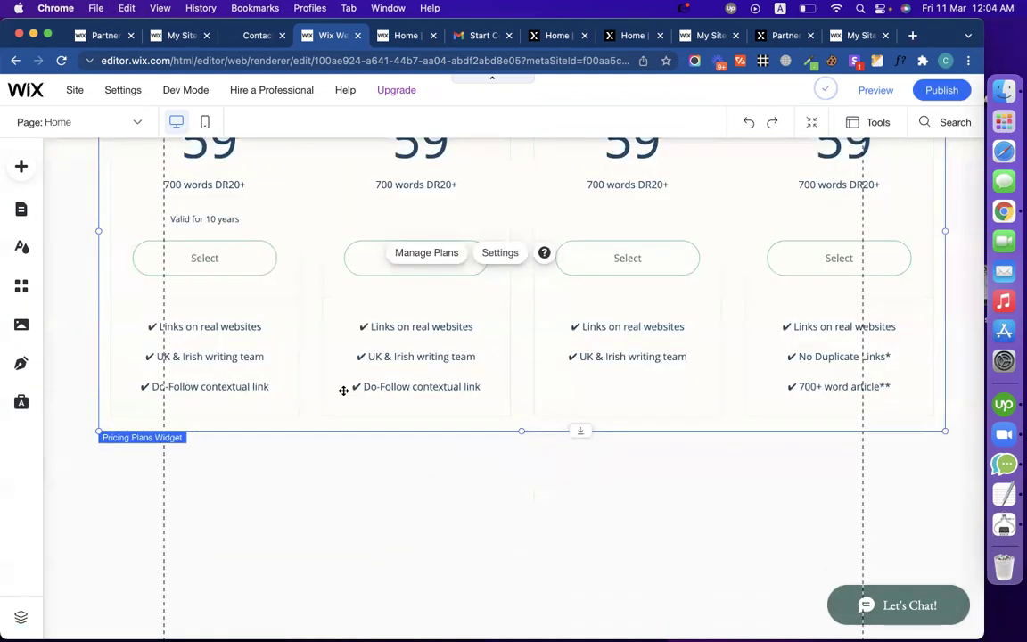
{"action": "left_click_drag", "start_coordinate": [316, 433], "coordinate": [445, 524]}
{"action": "scroll", "coordinate": [445, 524], "scroll_direction": "up", "scroll_amount": 5}
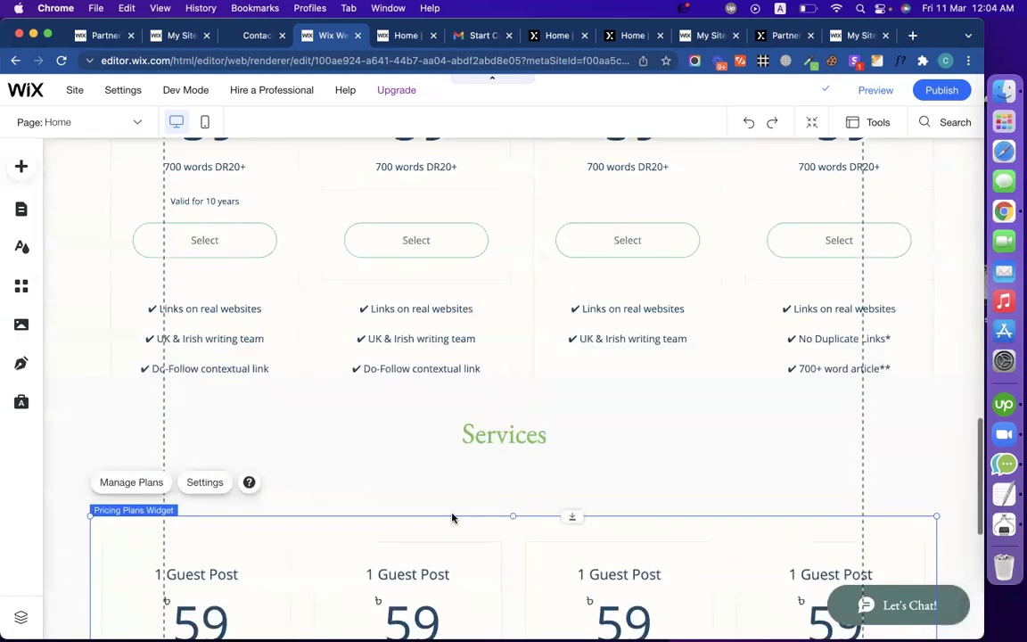
{"action": "left_click", "coordinate": [380, 428]}
{"action": "key", "text": "Delete"}
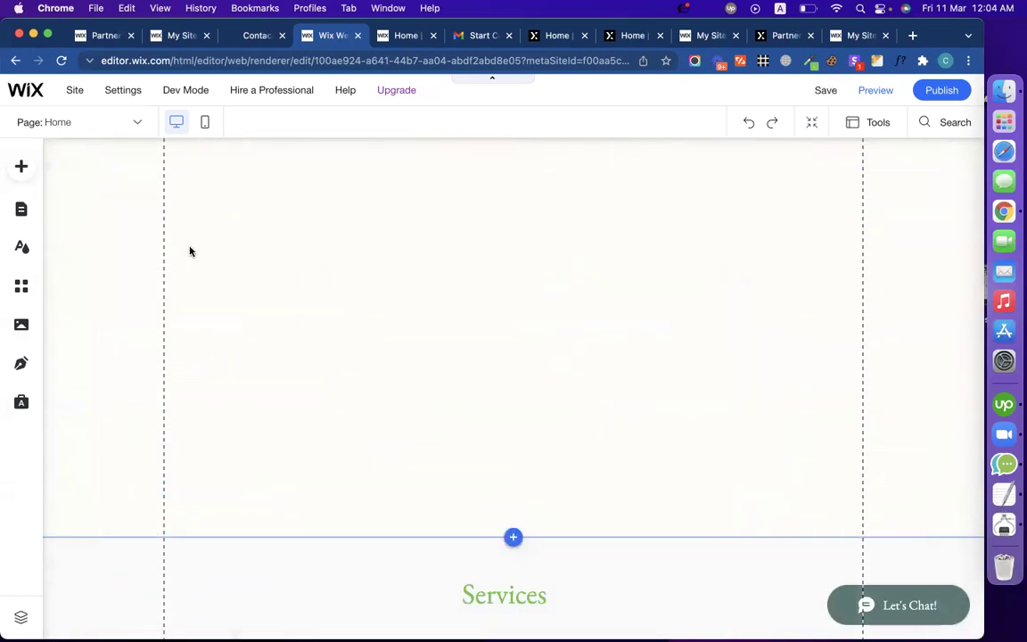
Step: Drag the Services strip up to close the blank gap below the hero
{"action": "scroll", "coordinate": [208, 390], "scroll_direction": "up", "scroll_amount": 3}
{"action": "right_click", "coordinate": [211, 390]}
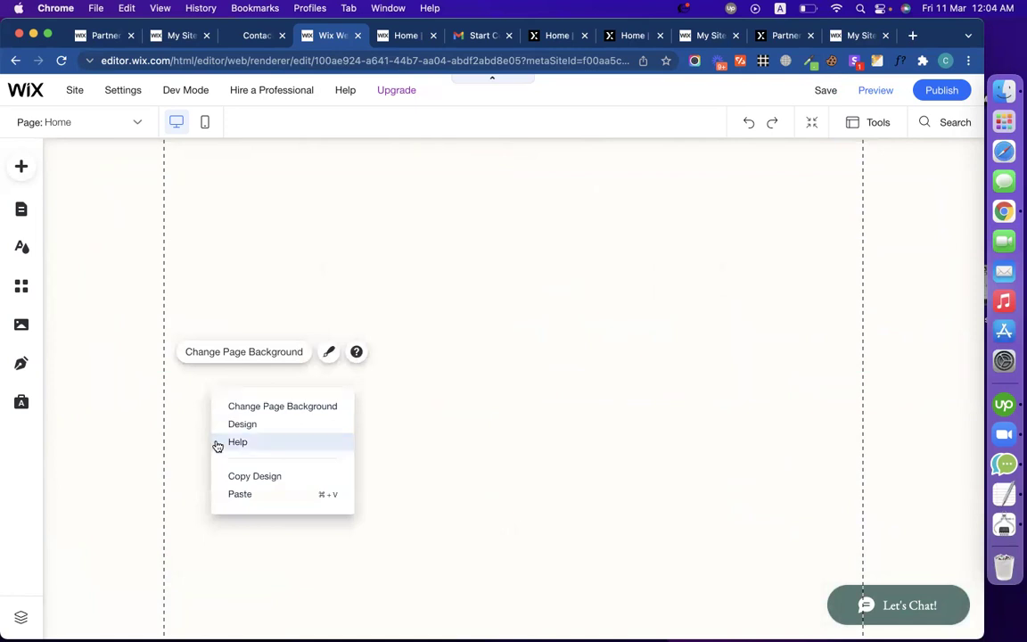
{"action": "scroll", "coordinate": [188, 478], "scroll_direction": "up", "scroll_amount": 2}
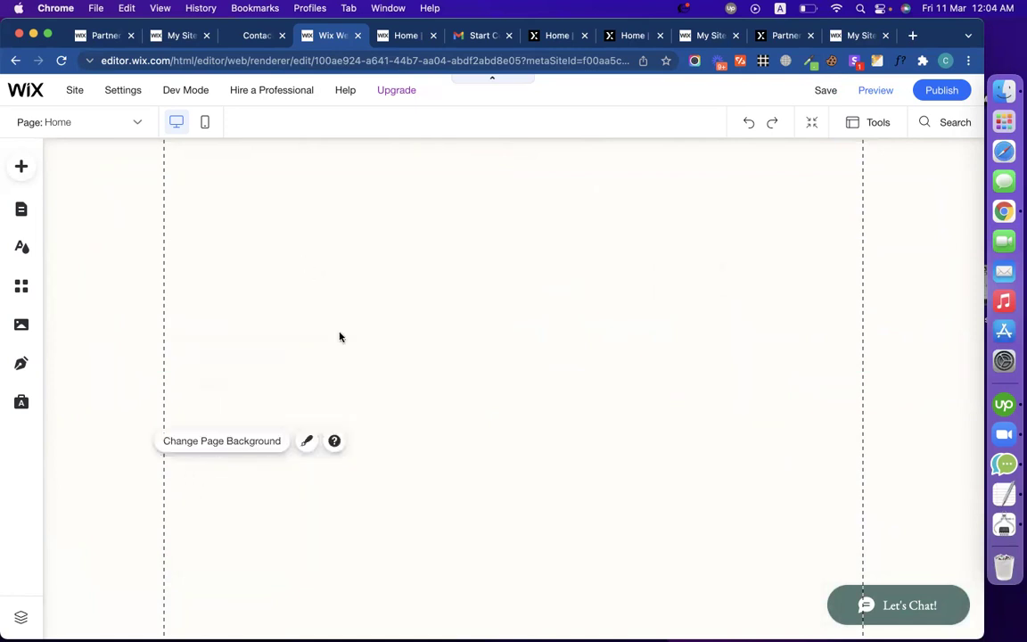
{"action": "scroll", "coordinate": [381, 435], "scroll_direction": "down", "scroll_amount": 3}
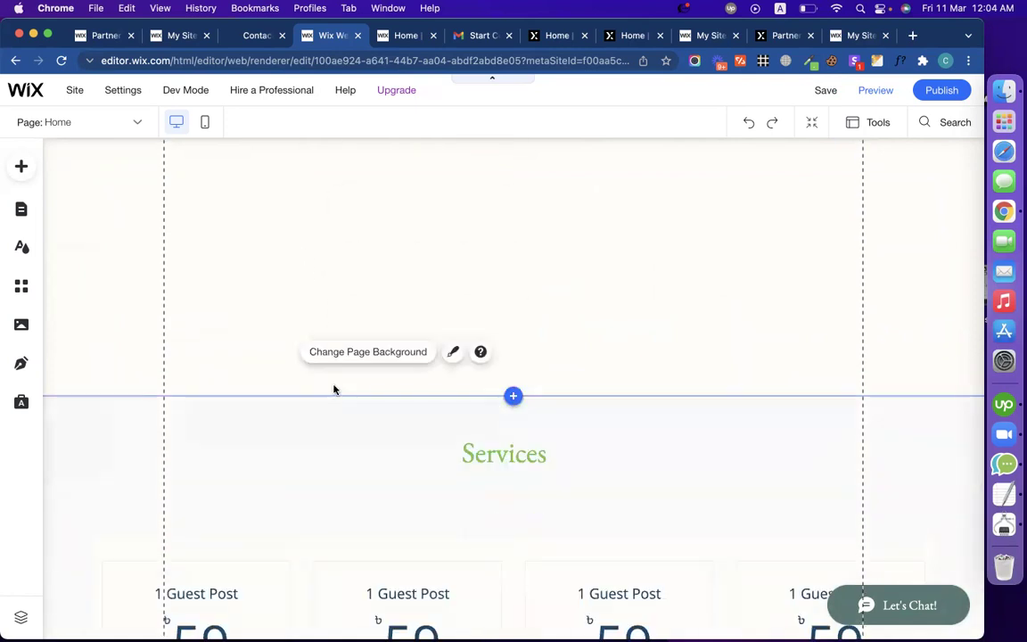
{"action": "left_click", "coordinate": [252, 405]}
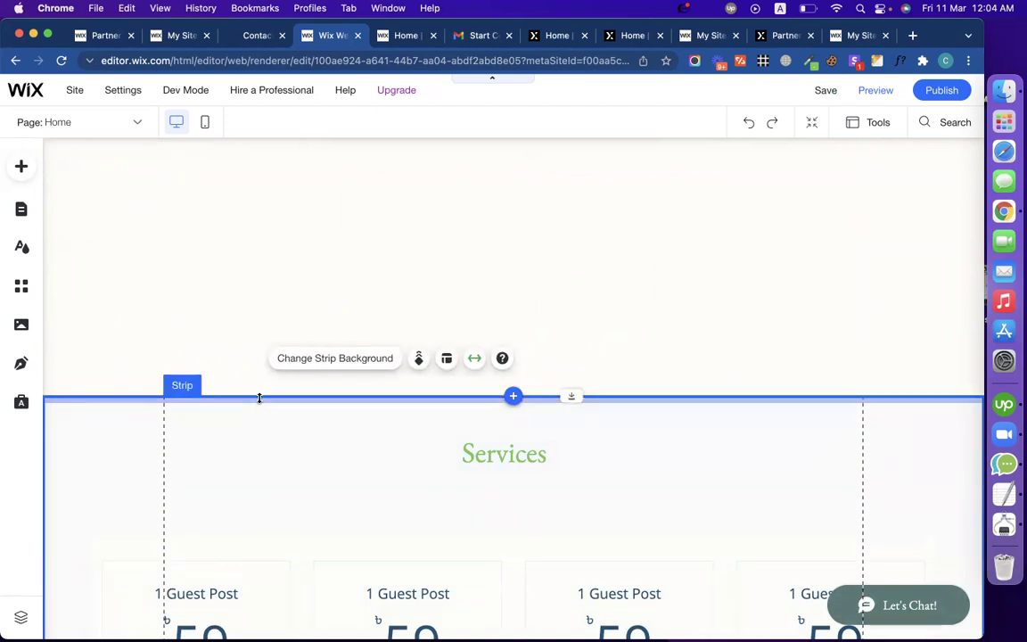
{"action": "scroll", "coordinate": [254, 267], "scroll_direction": "down", "scroll_amount": 2}
{"action": "scroll", "coordinate": [268, 371], "scroll_direction": "up", "scroll_amount": 5}
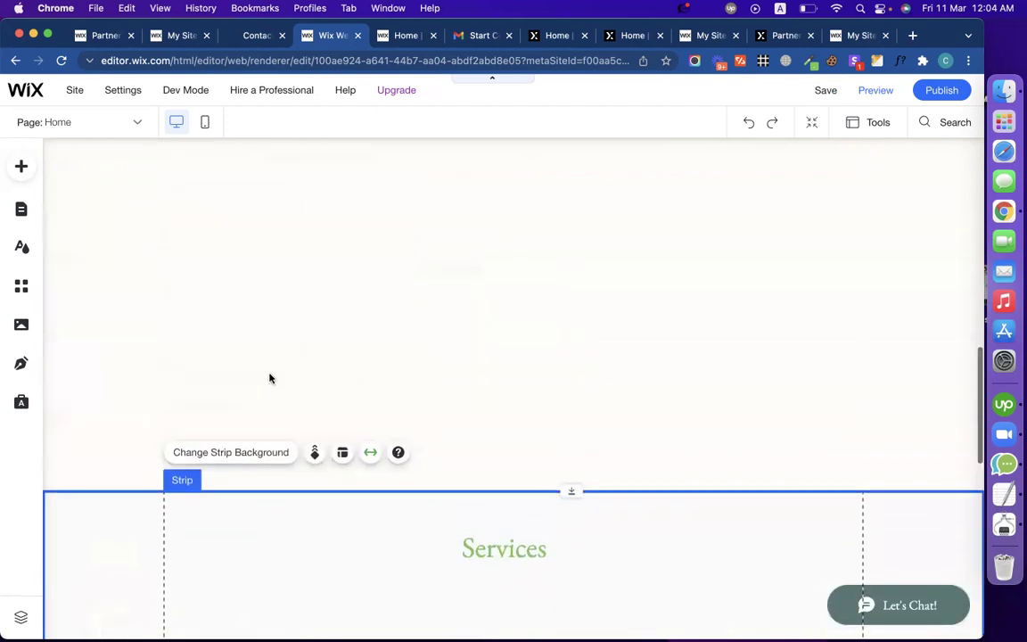
{"action": "scroll", "coordinate": [269, 379], "scroll_direction": "up", "scroll_amount": 2}
{"action": "scroll", "coordinate": [269, 379], "scroll_direction": "down", "scroll_amount": 2}
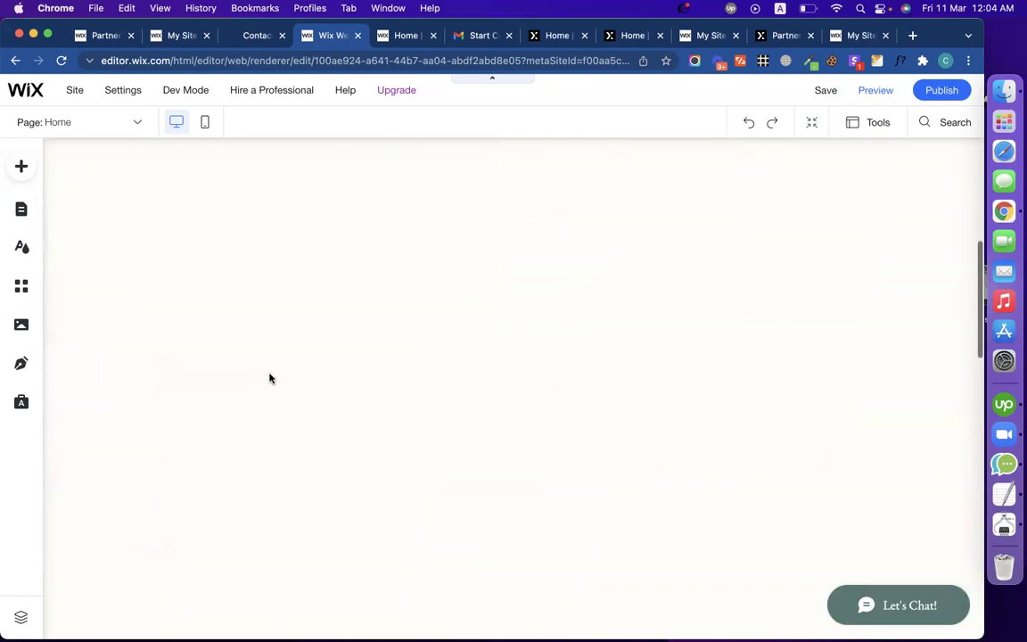
{"action": "scroll", "coordinate": [279, 457], "scroll_direction": "down", "scroll_amount": 2}
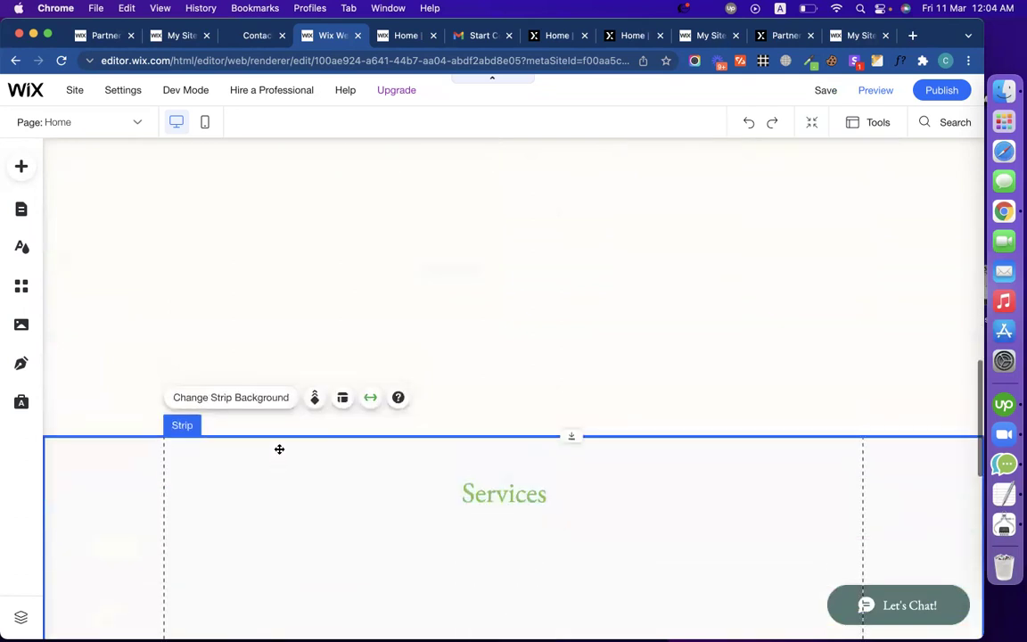
{"action": "left_click_drag", "start_coordinate": [276, 434], "coordinate": [268, 159]}
{"action": "scroll", "coordinate": [299, 339], "scroll_direction": "up", "scroll_amount": 4}
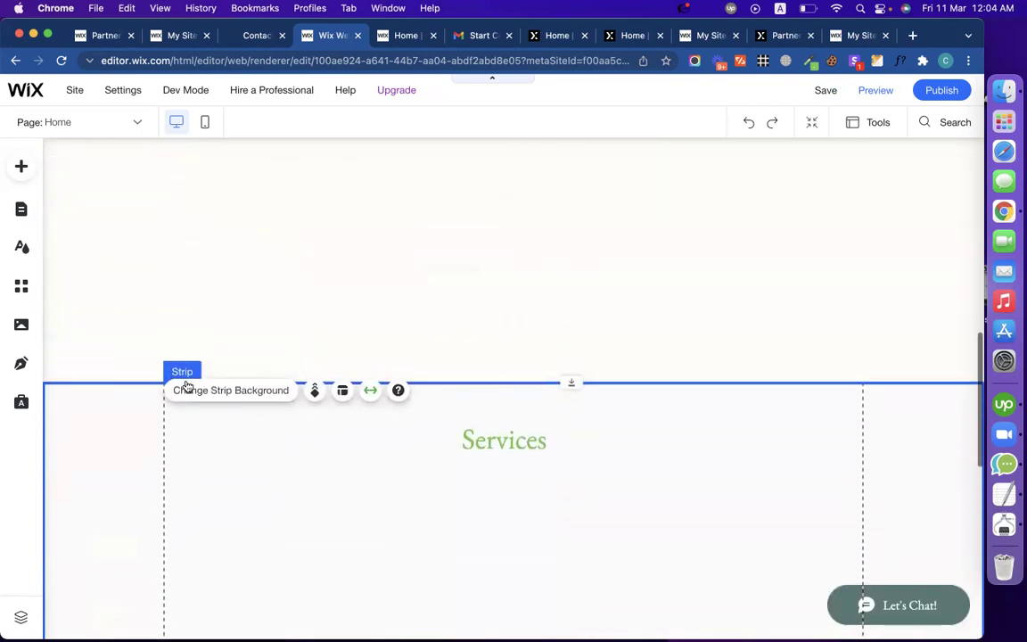
{"action": "left_click_drag", "start_coordinate": [129, 376], "coordinate": [119, 179]}
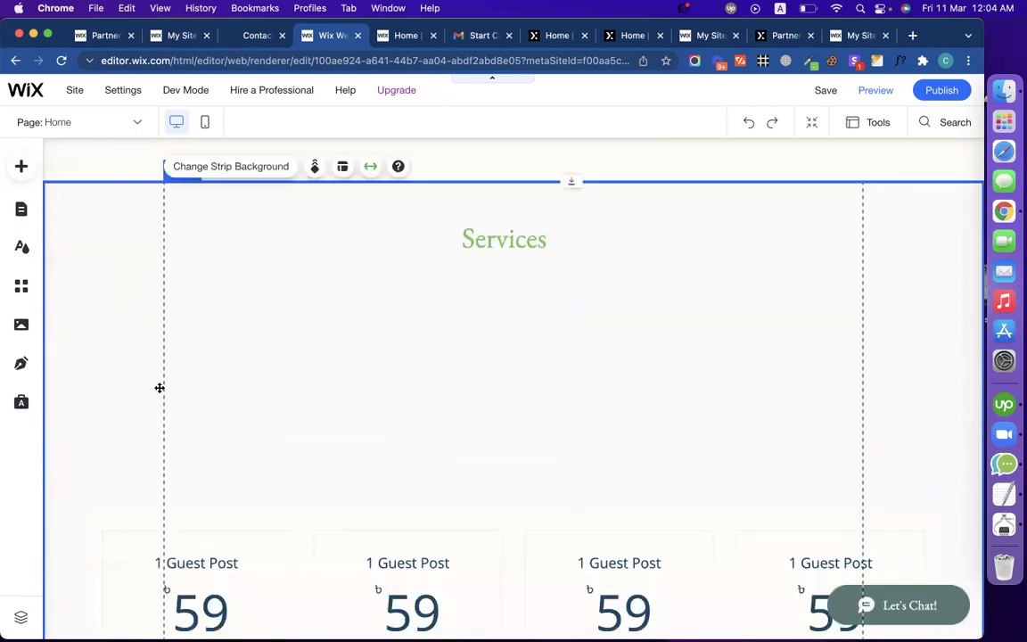
{"action": "scroll", "coordinate": [158, 388], "scroll_direction": "up", "scroll_amount": 5}
{"action": "left_click_drag", "start_coordinate": [131, 456], "coordinate": [127, 174]}
Step: Reselect the Services strip and nudge it slightly higher
{"action": "scroll", "coordinate": [247, 401], "scroll_direction": "up", "scroll_amount": 3}
{"action": "scroll", "coordinate": [248, 401], "scroll_direction": "up", "scroll_amount": 4}
{"action": "scroll", "coordinate": [246, 397], "scroll_direction": "down", "scroll_amount": 3}
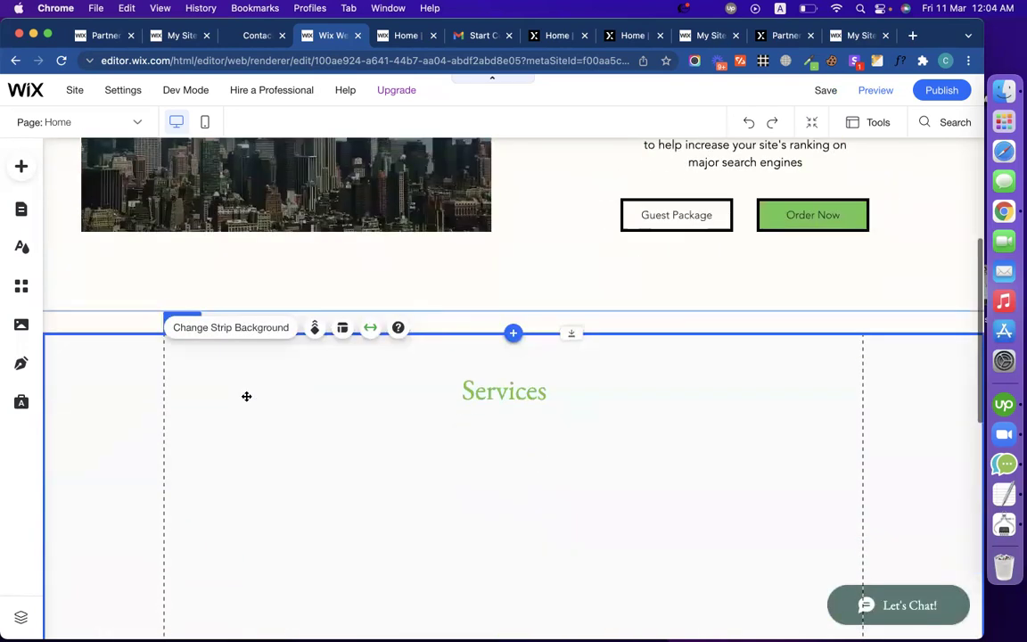
{"action": "left_click", "coordinate": [142, 318]}
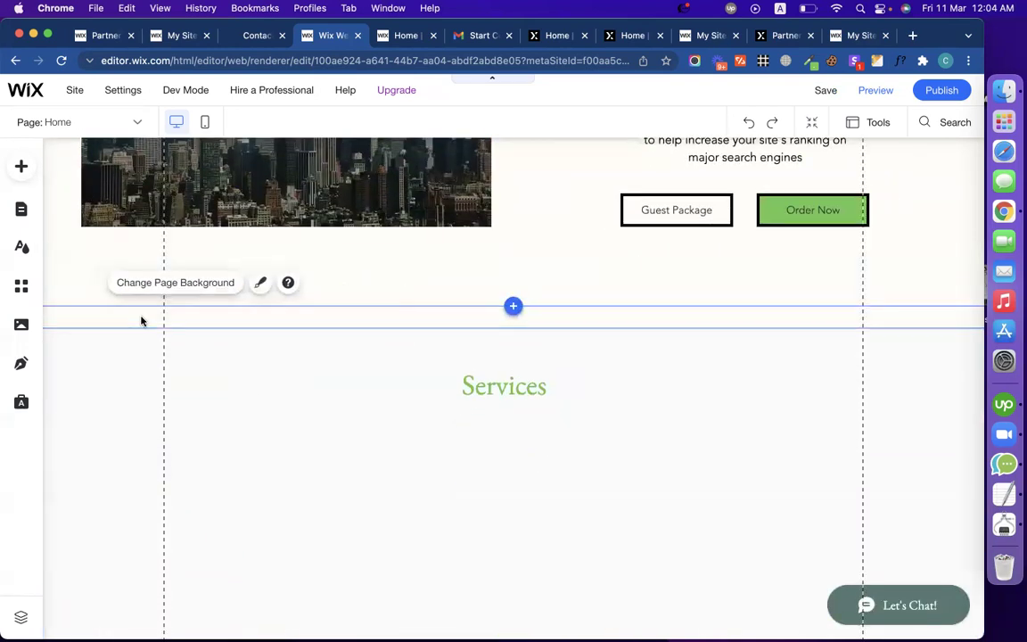
{"action": "left_click", "coordinate": [148, 330]}
{"action": "left_click_drag", "start_coordinate": [148, 330], "coordinate": [145, 304]}
Step: Move the pricing cards up directly under the Services title
{"action": "scroll", "coordinate": [371, 403], "scroll_direction": "down", "scroll_amount": 5}
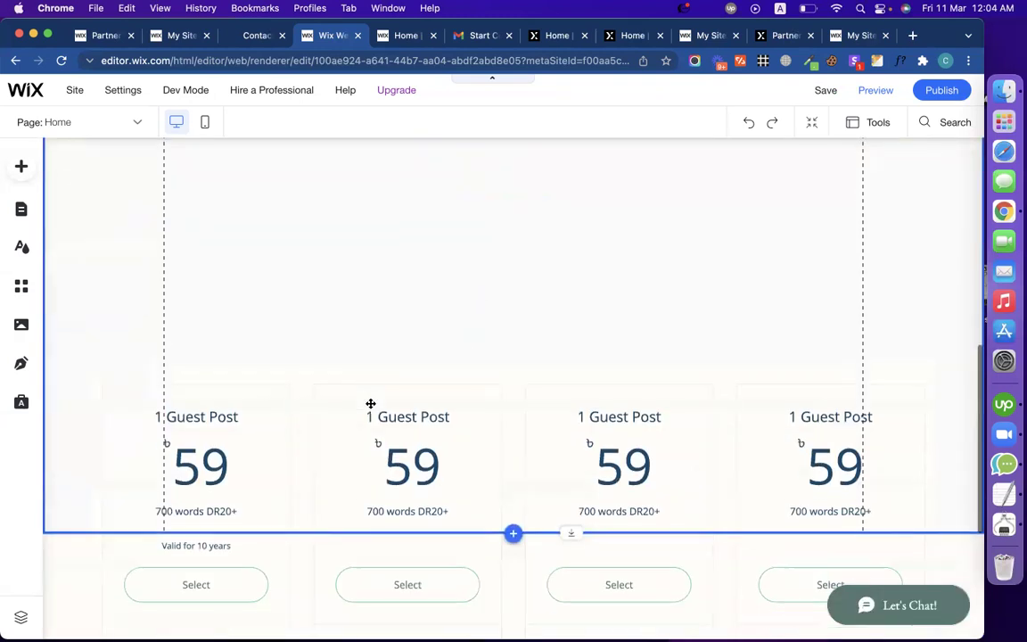
{"action": "left_click", "coordinate": [401, 423]}
{"action": "left_click_drag", "start_coordinate": [400, 423], "coordinate": [401, 337]}
{"action": "scroll", "coordinate": [462, 356], "scroll_direction": "up", "scroll_amount": 2}
{"action": "left_click_drag", "start_coordinate": [462, 357], "coordinate": [477, 317]}
{"action": "left_click", "coordinate": [338, 188]}
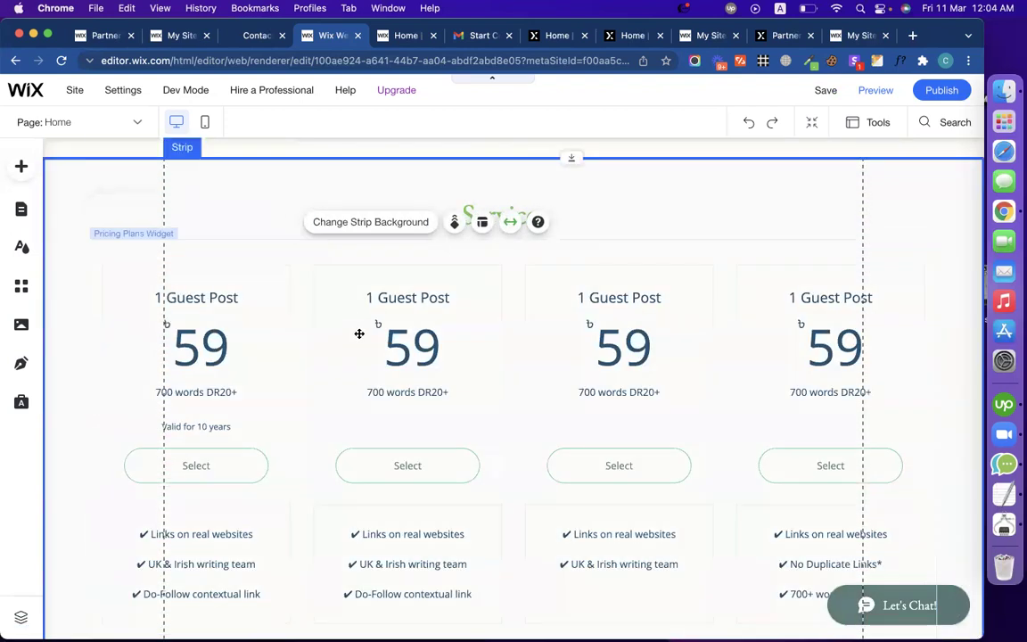
{"action": "scroll", "coordinate": [360, 334], "scroll_direction": "down", "scroll_amount": 2}
{"action": "scroll", "coordinate": [395, 421], "scroll_direction": "up", "scroll_amount": 10}
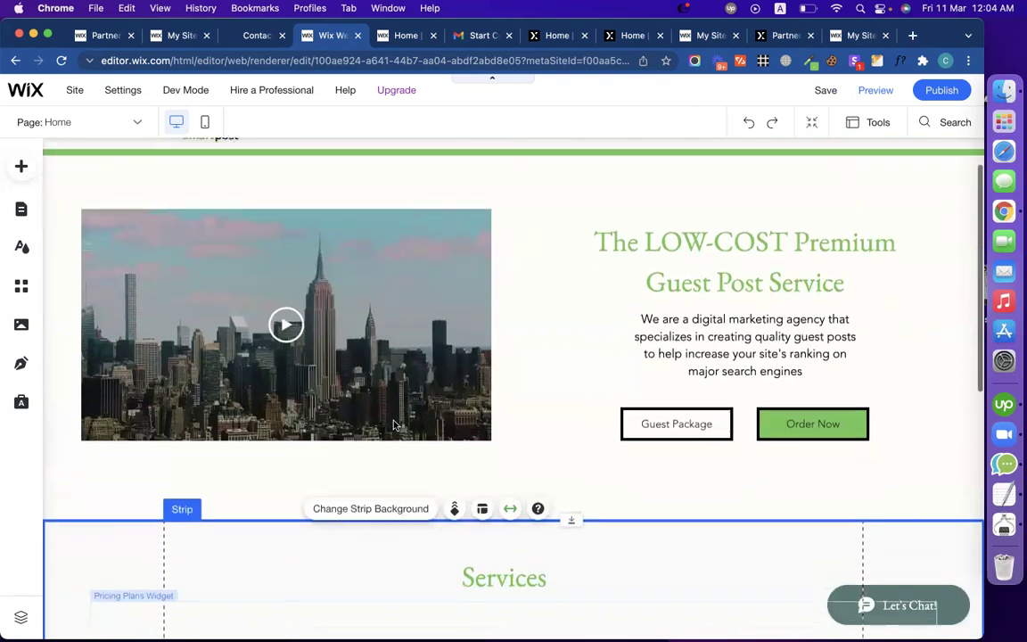
{"action": "left_click", "coordinate": [204, 123]}
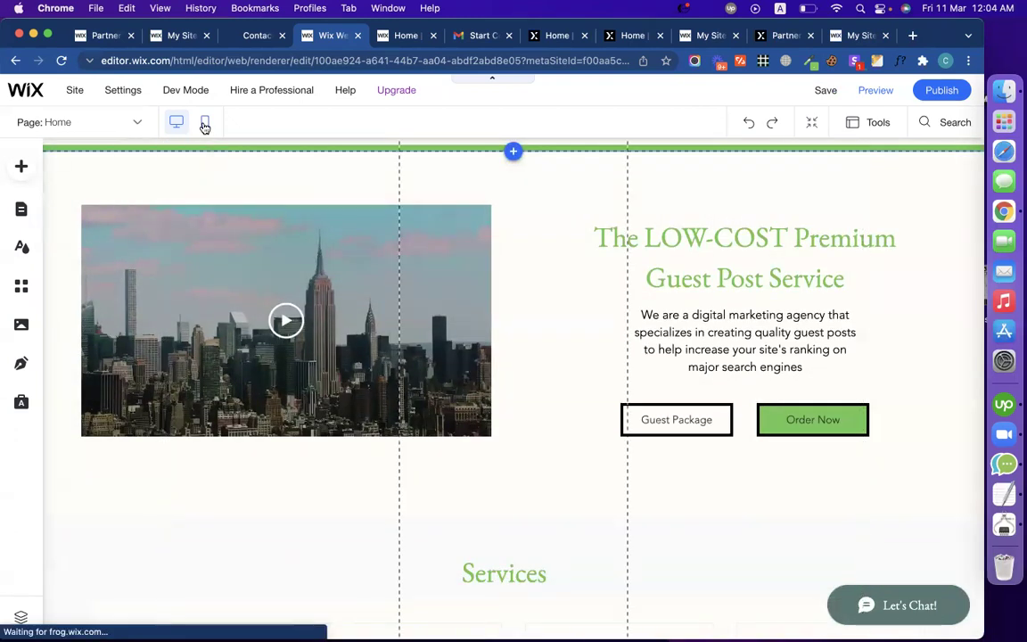
{"action": "scroll", "coordinate": [573, 415], "scroll_direction": "down", "scroll_amount": 7}
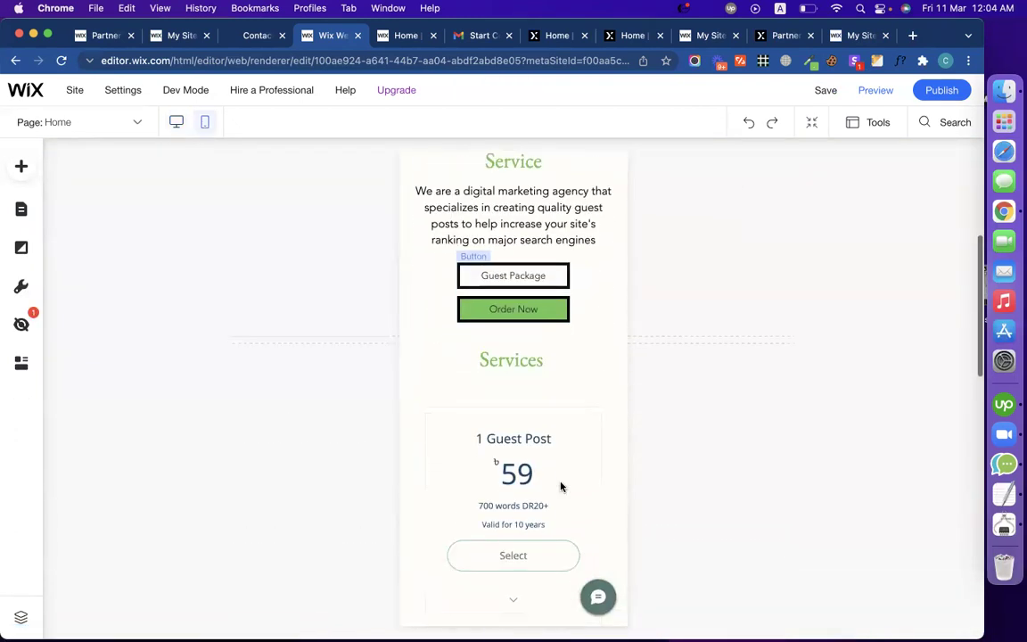
{"action": "scroll", "coordinate": [548, 446], "scroll_direction": "down", "scroll_amount": 5}
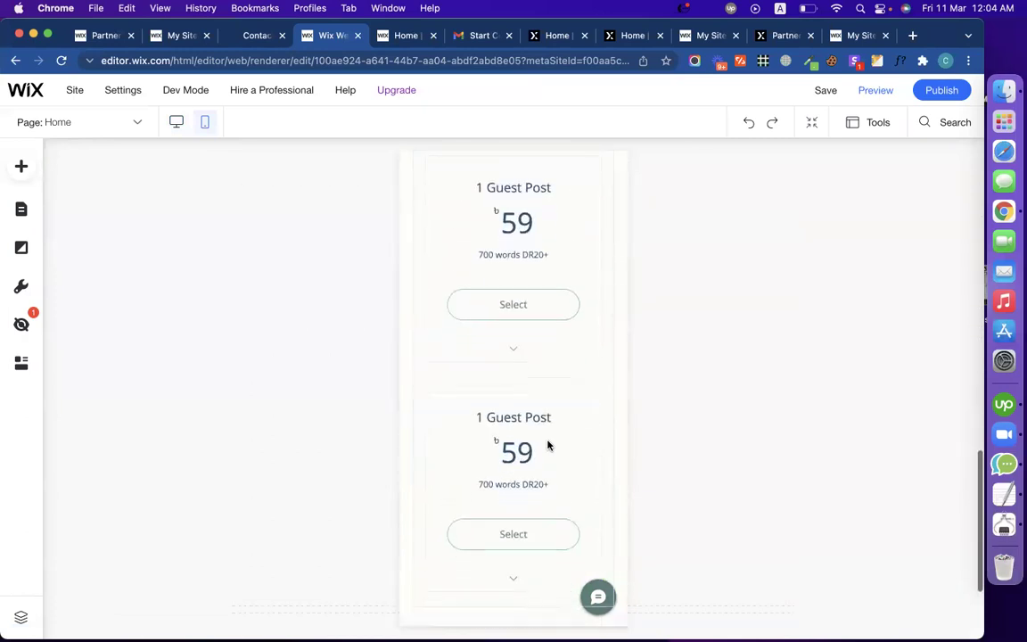
{"action": "scroll", "coordinate": [547, 446], "scroll_direction": "up", "scroll_amount": 10}
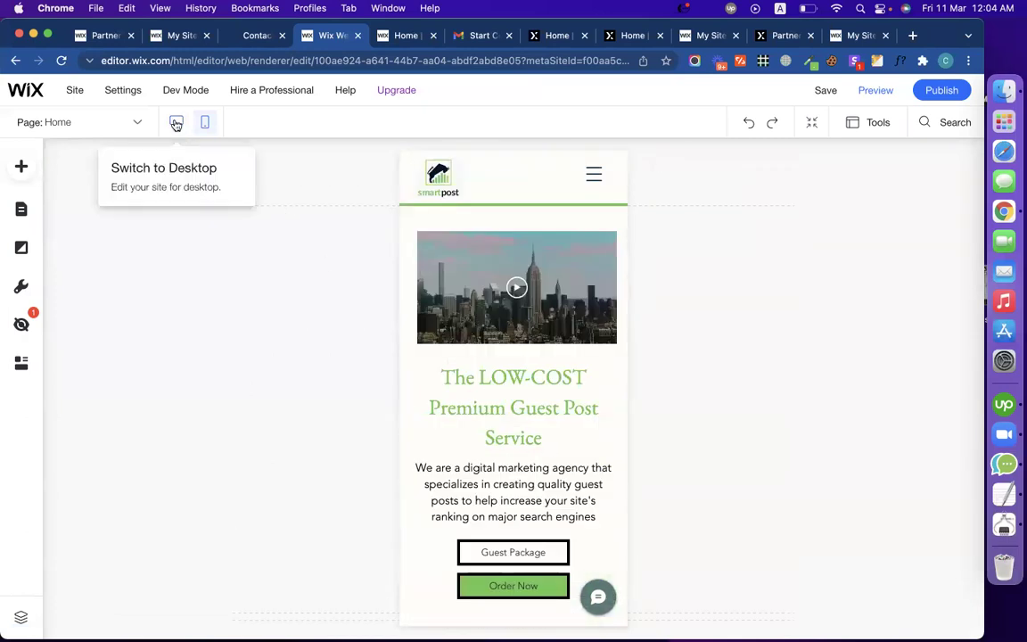
{"action": "left_click", "coordinate": [176, 122]}
{"action": "scroll", "coordinate": [495, 486], "scroll_direction": "down", "scroll_amount": 4}
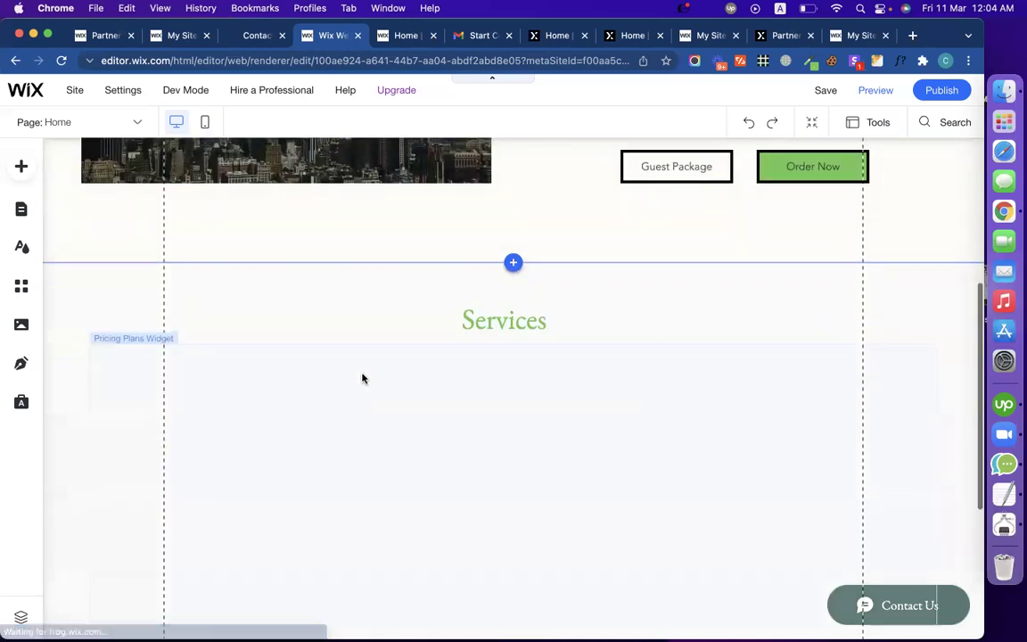
{"action": "left_click", "coordinate": [117, 310]}
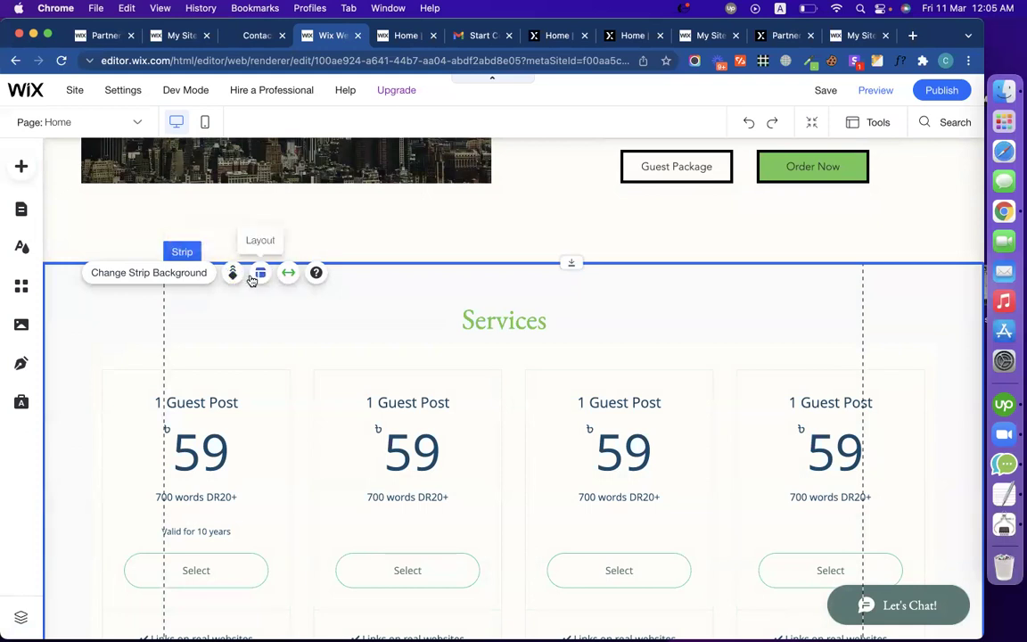
{"action": "left_click", "coordinate": [232, 274]}
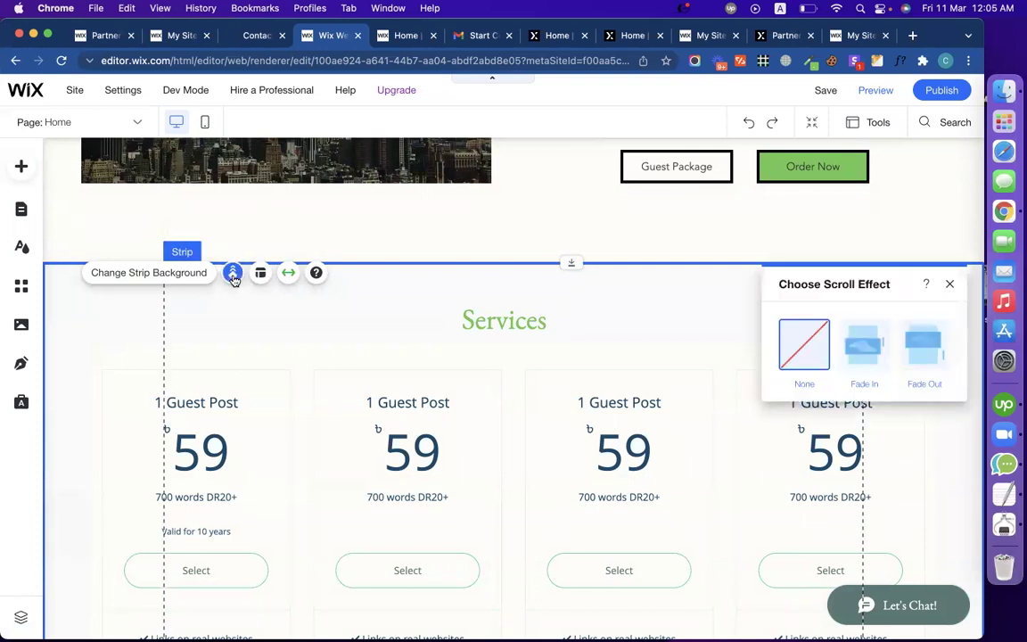
{"action": "left_click", "coordinate": [949, 284]}
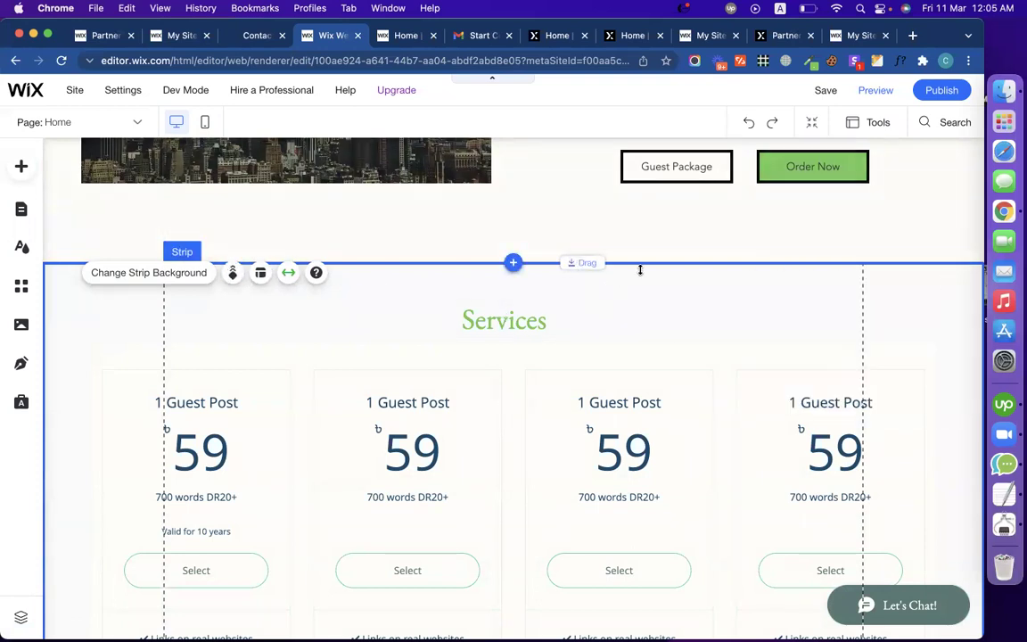
{"action": "left_click", "coordinate": [679, 282]}
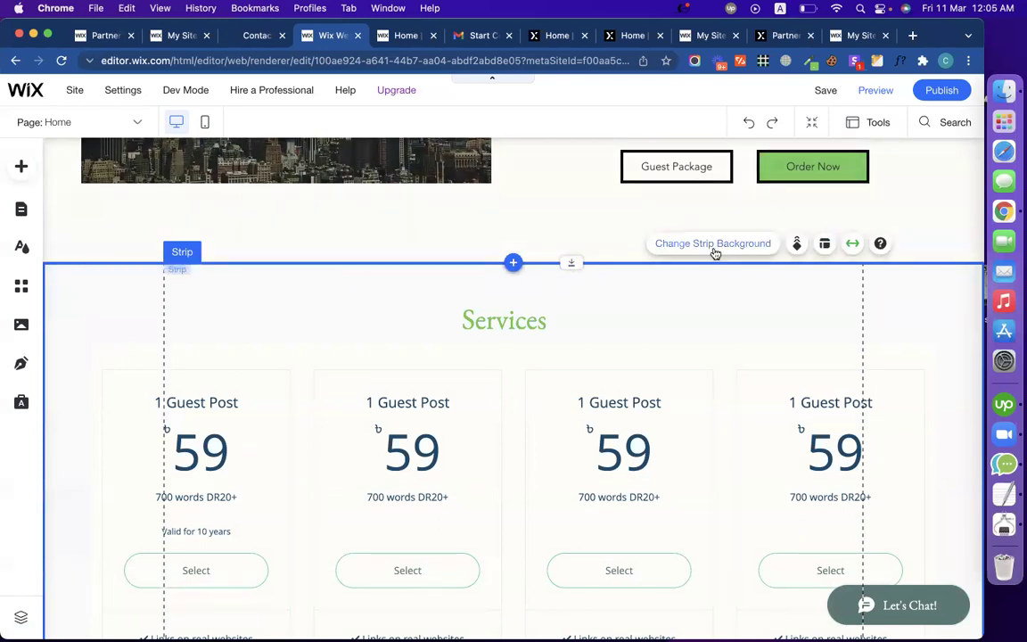
{"action": "left_click", "coordinate": [792, 252]}
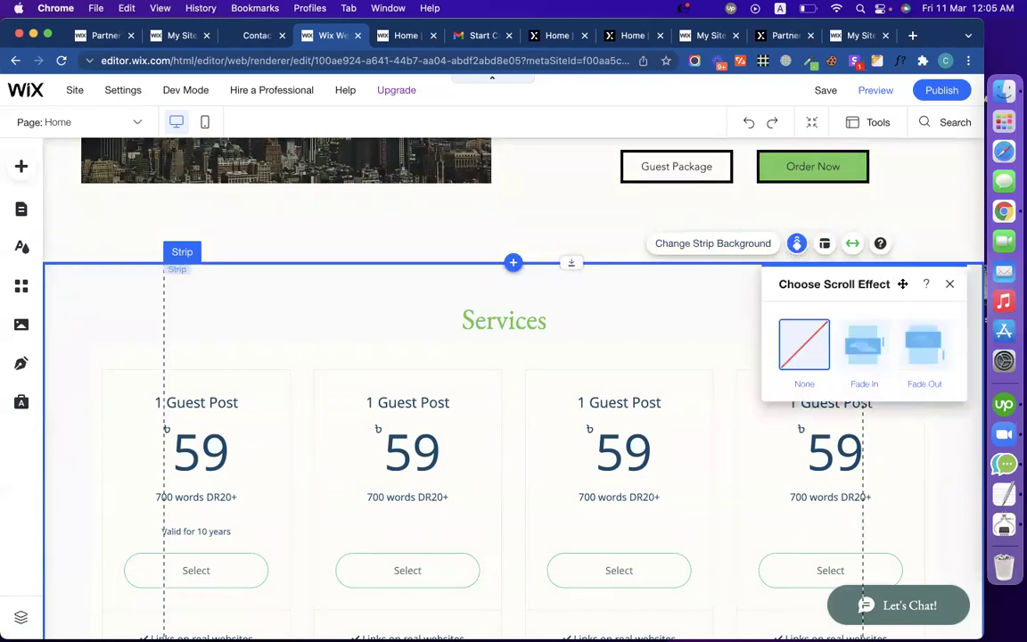
{"action": "left_click", "coordinate": [947, 287]}
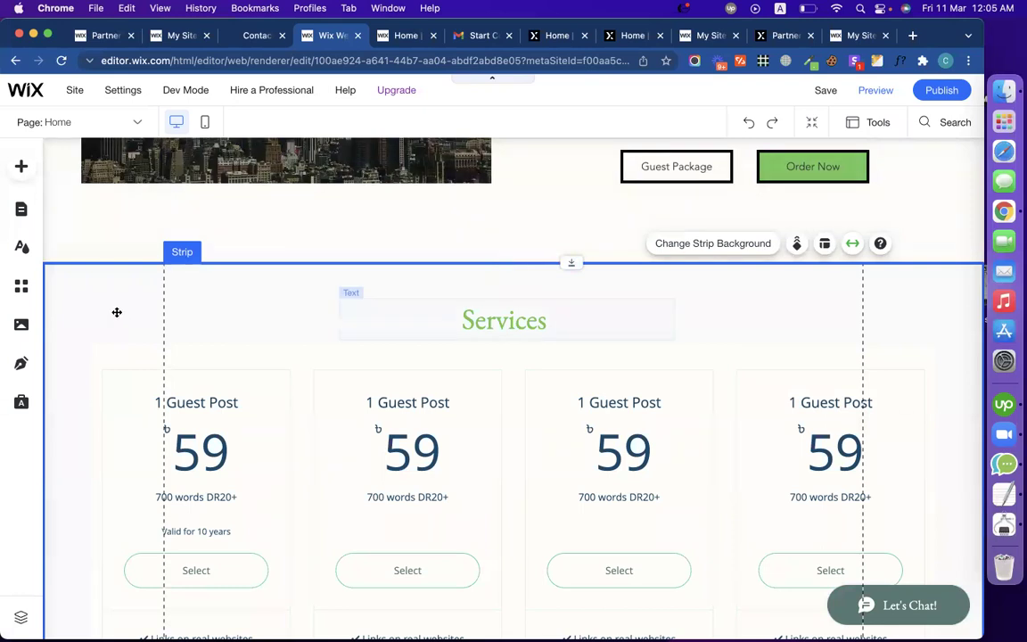
{"action": "left_click", "coordinate": [117, 312]}
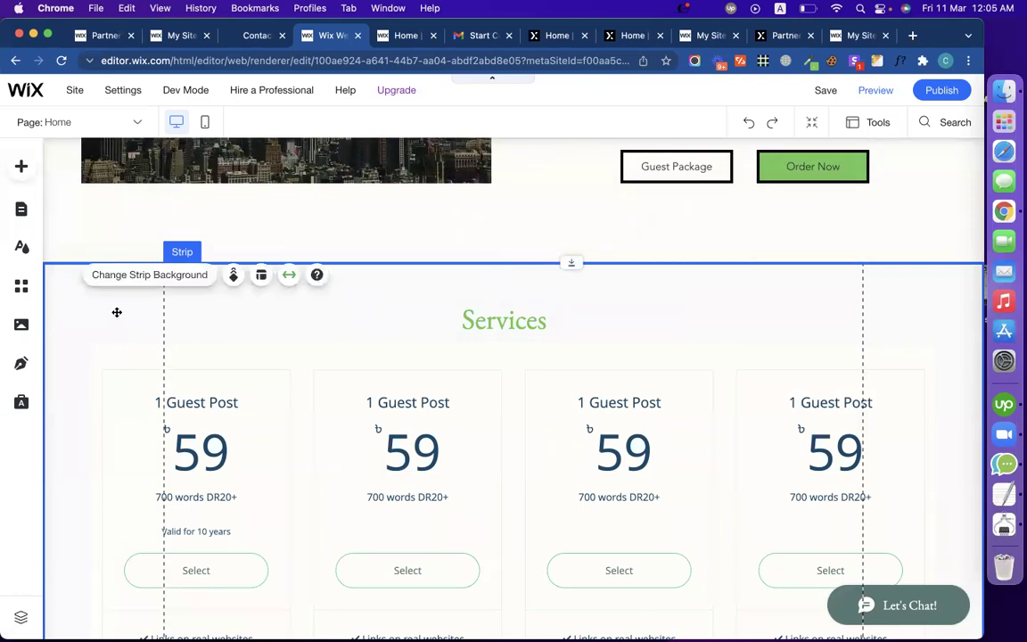
Step: Add a new menu link set to an anchor and create Anchor 1 for it
{"action": "left_click", "coordinate": [21, 211]}
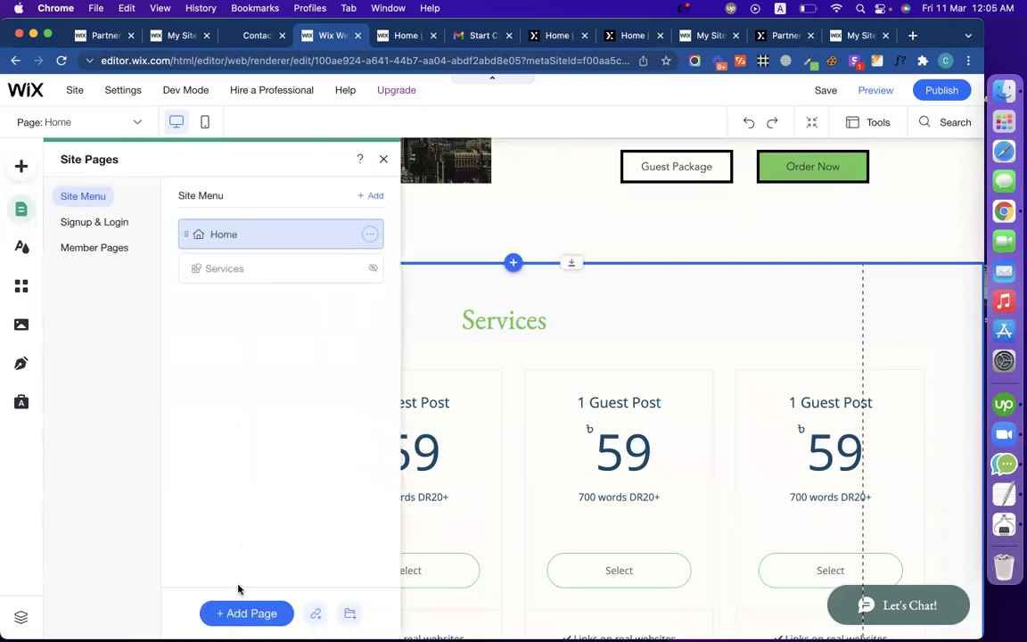
{"action": "left_click", "coordinate": [317, 615]}
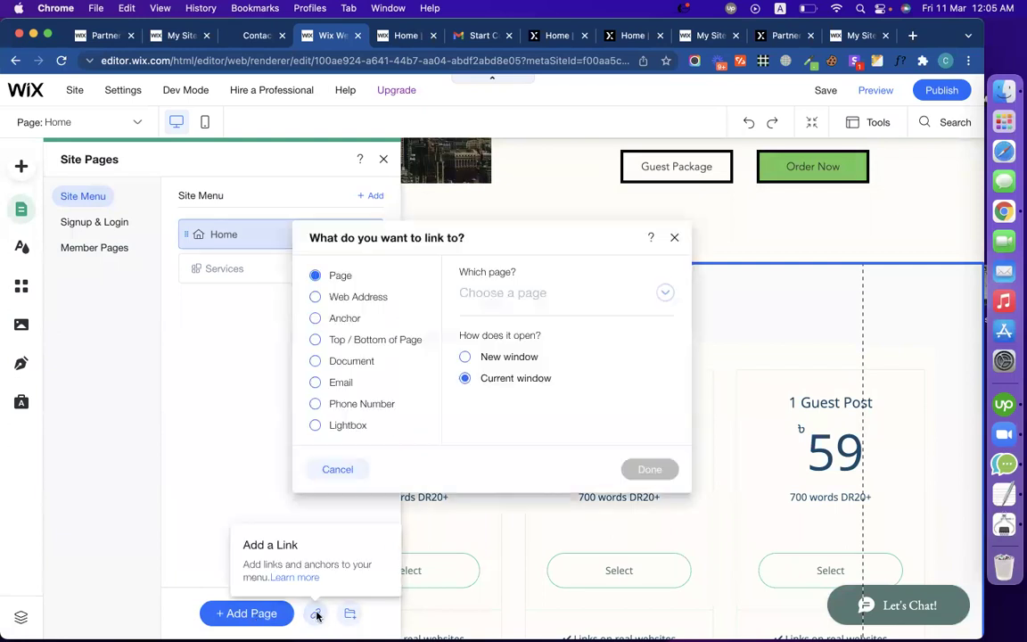
{"action": "left_click", "coordinate": [345, 323]}
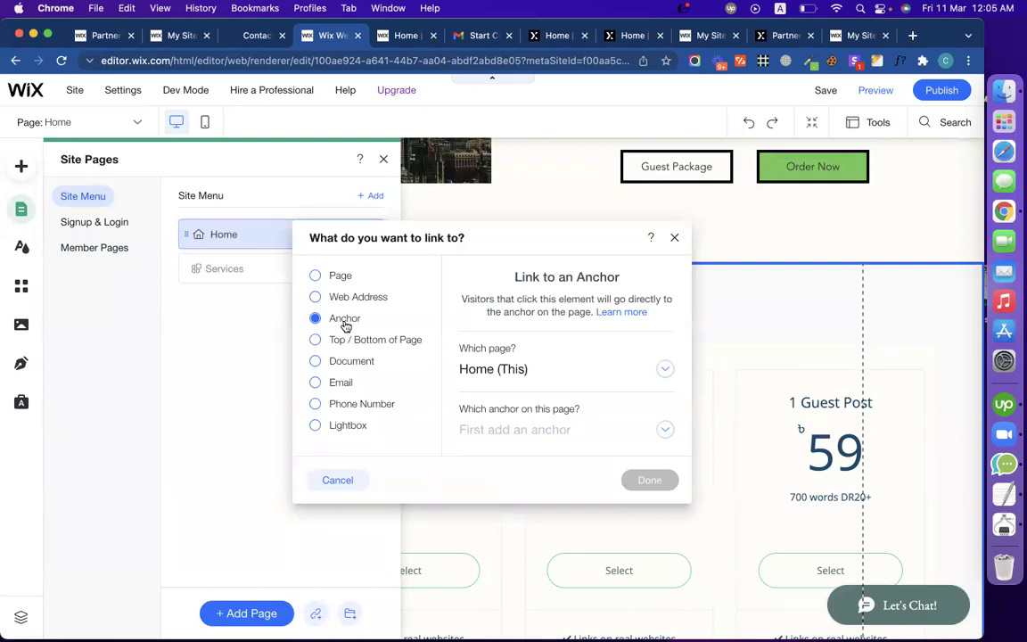
{"action": "left_click", "coordinate": [523, 433]}
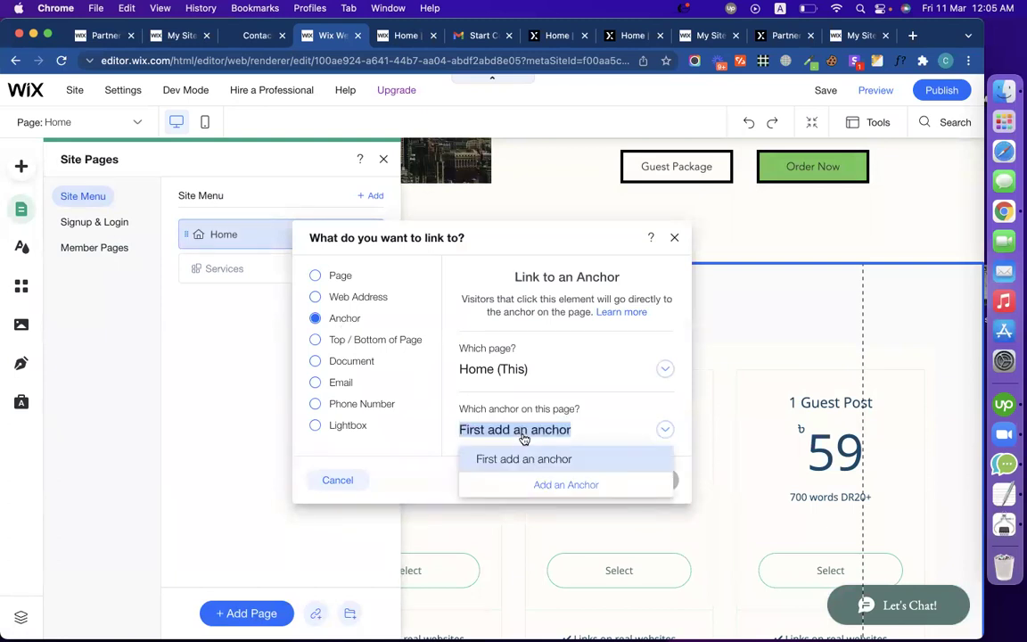
{"action": "left_click", "coordinate": [566, 485]}
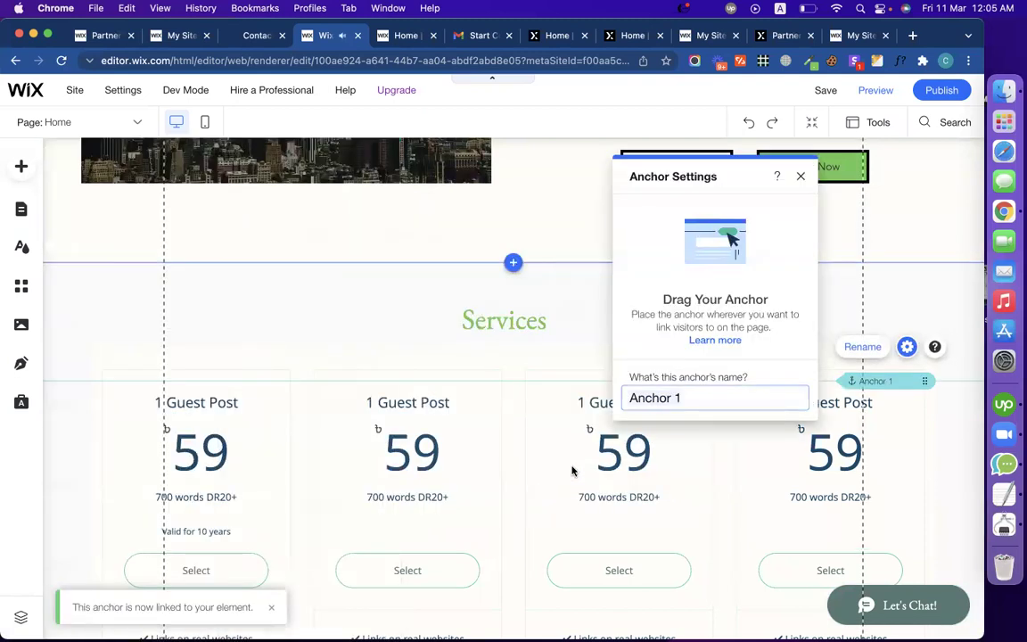
Step: Replace the anchor name 'Anchor 1' with 'Service' and close Anchor Settings
{"action": "left_click", "coordinate": [701, 403]}
{"action": "type", "text": "S"}
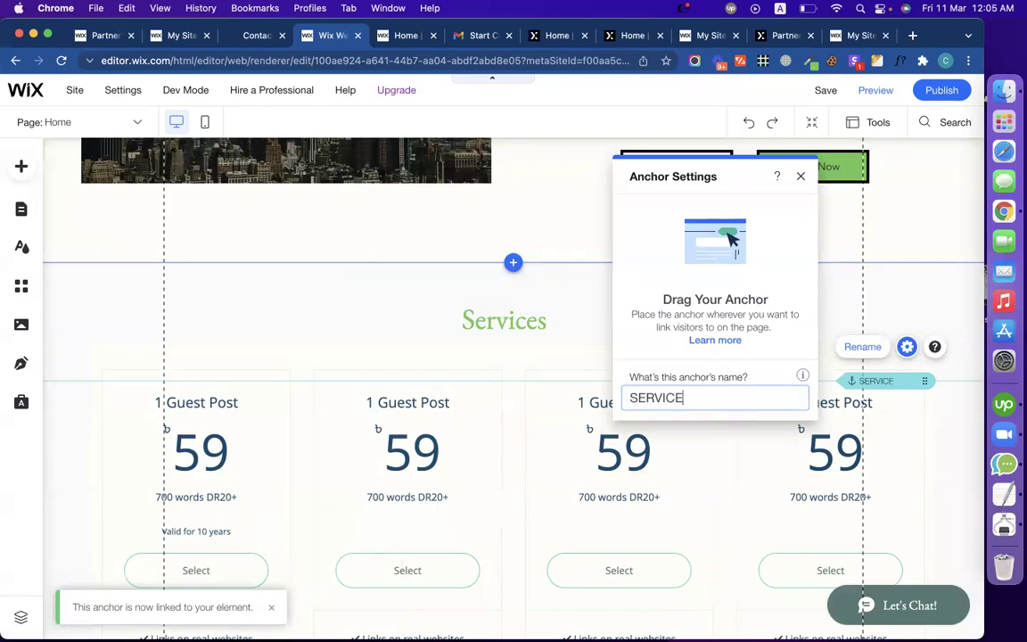
{"action": "type", "text": "ER"}
{"action": "key", "text": "BackSpace"}
{"action": "key", "text": "BackSpace"}
{"action": "key", "text": "BackSpace"}
{"action": "type", "text": "Sevic"}
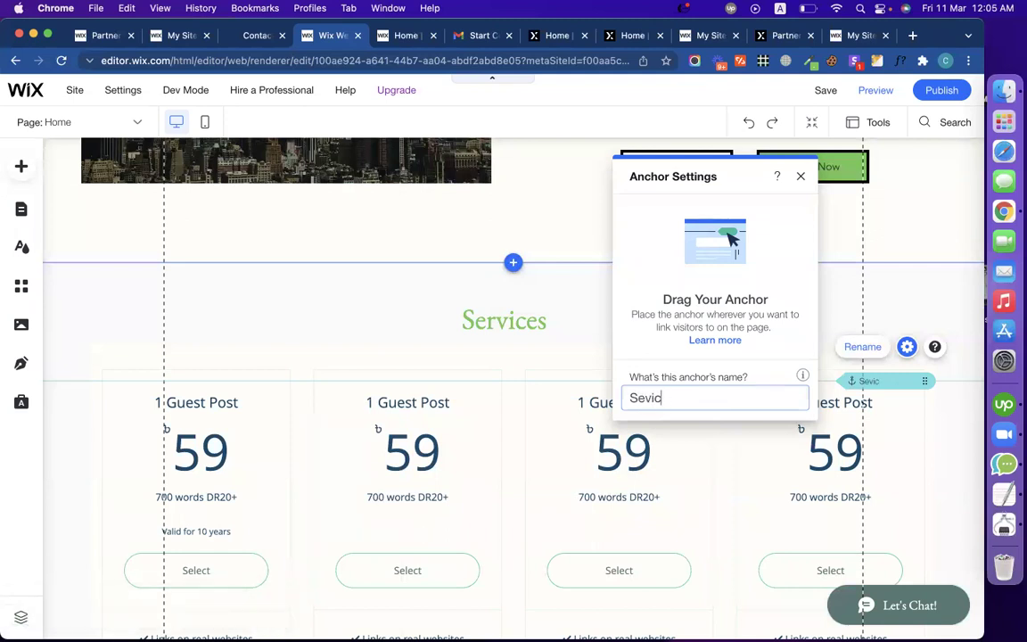
{"action": "key", "text": "BackSpace"}
{"action": "key", "text": "BackSpace"}
{"action": "key", "text": "BackSpace"}
{"action": "type", "text": "our ser"}
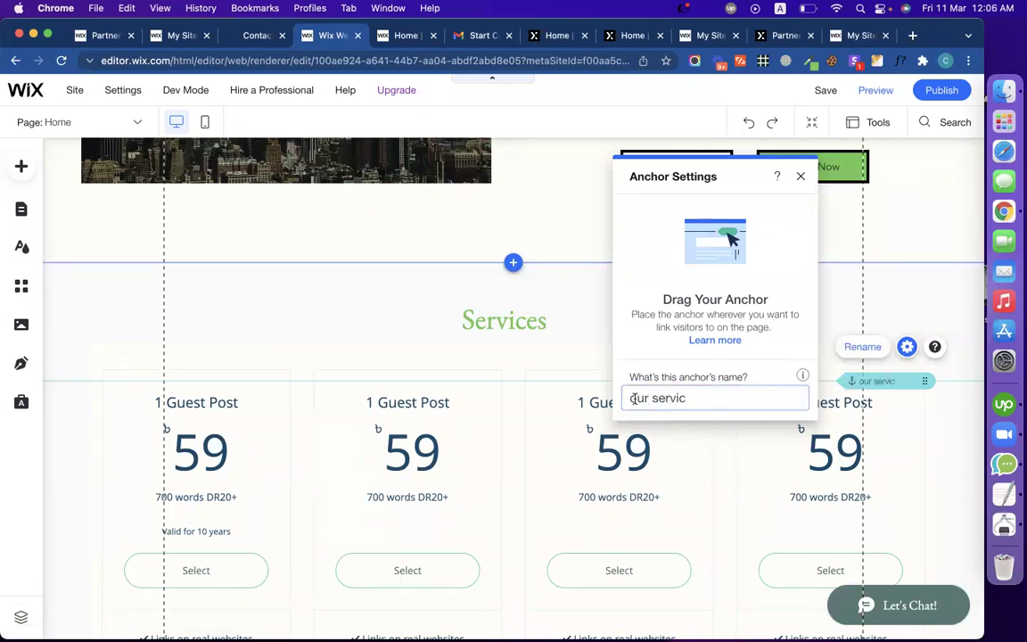
{"action": "key", "text": "BackSpace"}
{"action": "type", "text": "O"}
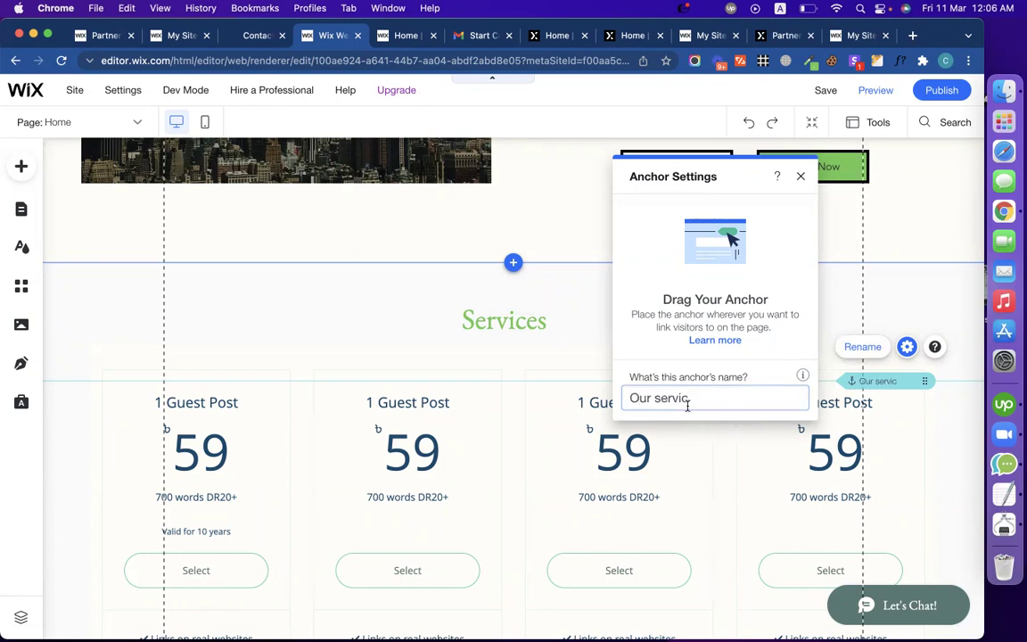
{"action": "key", "text": "super+a"}
{"action": "type", "text": "Ser"}
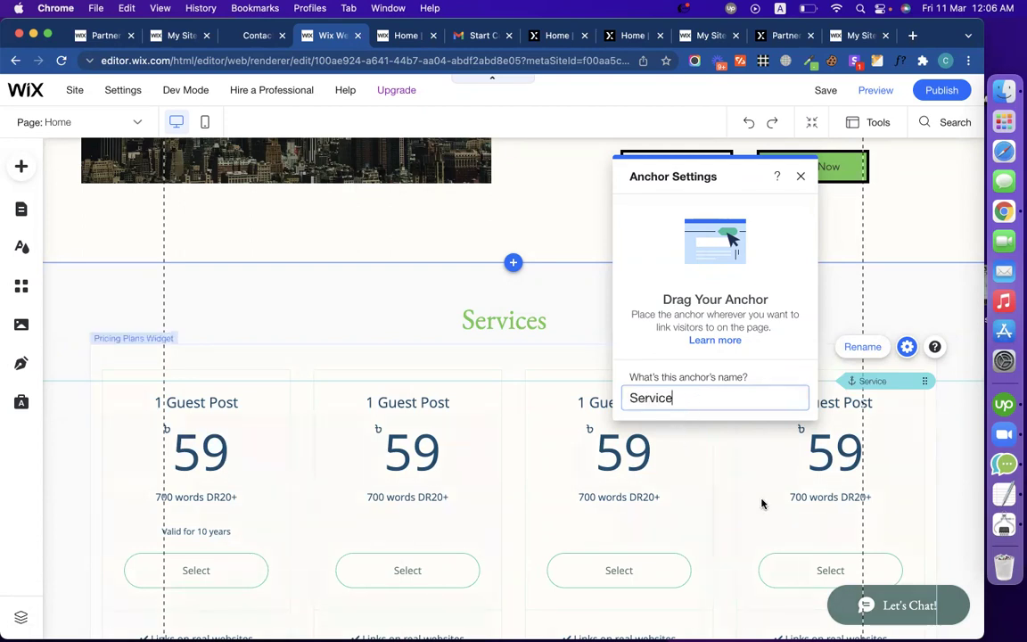
{"action": "left_click", "coordinate": [800, 179]}
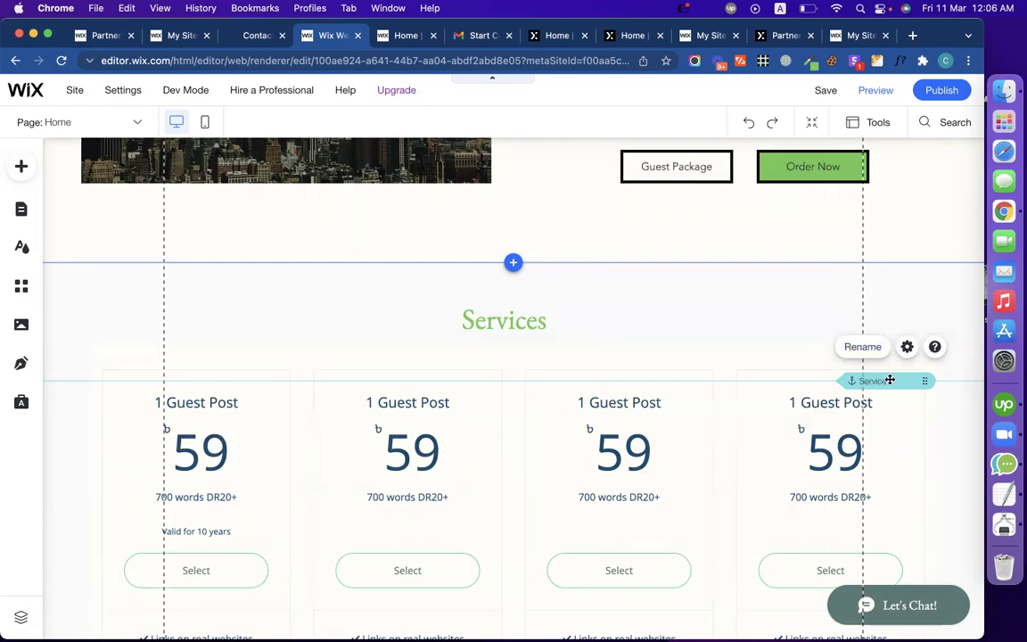
Step: Drag the Service anchor onto the Services strip's top border, just below the hero
{"action": "left_click_drag", "start_coordinate": [899, 384], "coordinate": [882, 268]}
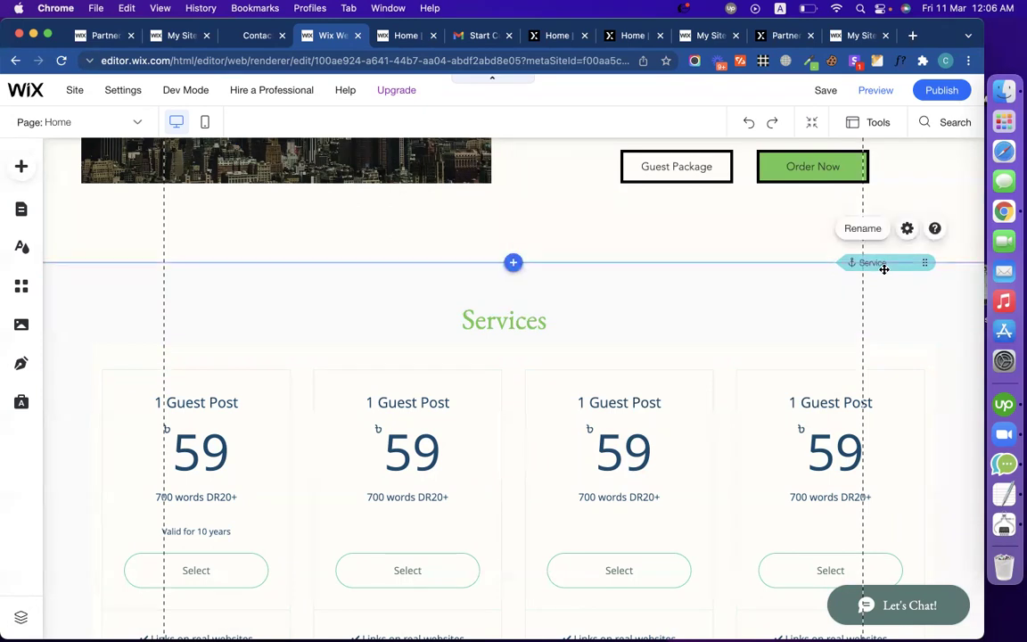
{"action": "scroll", "coordinate": [716, 187], "scroll_direction": "up", "scroll_amount": 5}
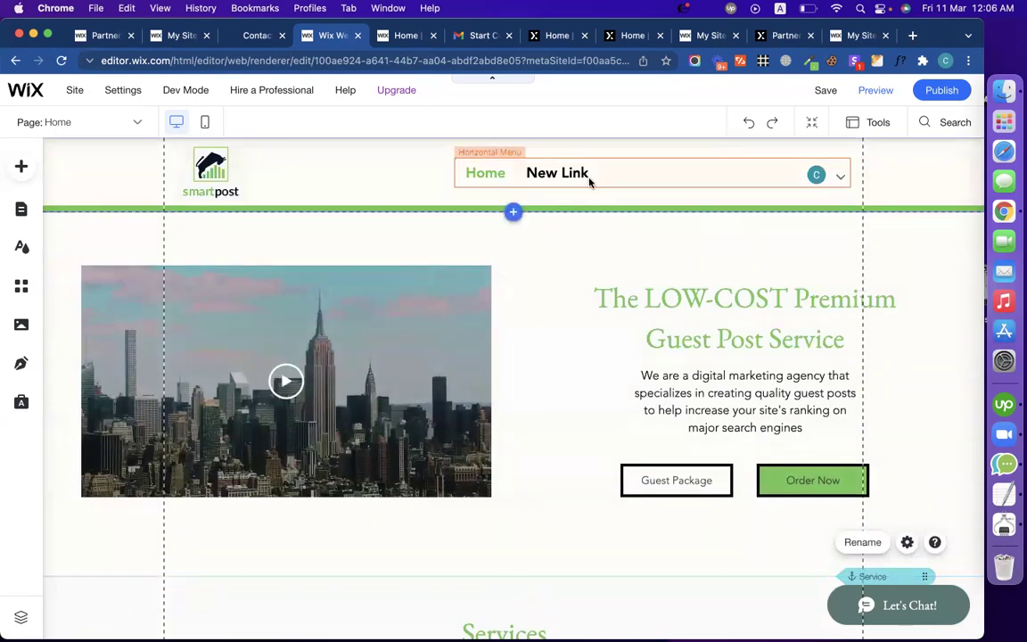
{"action": "scroll", "coordinate": [617, 253], "scroll_direction": "down", "scroll_amount": 7}
{"action": "scroll", "coordinate": [617, 252], "scroll_direction": "up", "scroll_amount": 4}
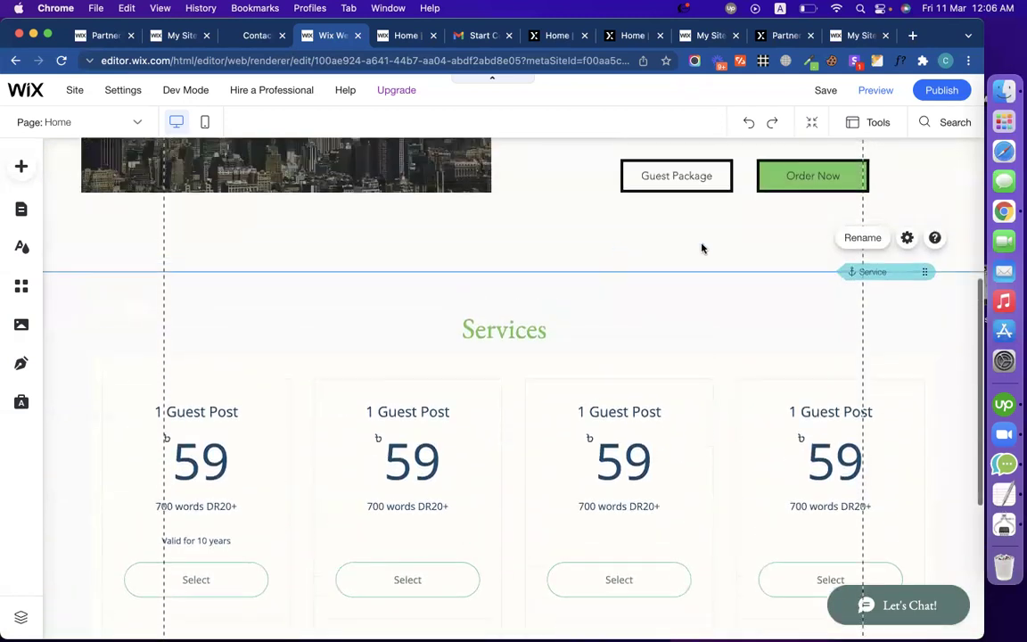
{"action": "scroll", "coordinate": [886, 282], "scroll_direction": "down", "scroll_amount": 3}
{"action": "scroll", "coordinate": [885, 282], "scroll_direction": "up", "scroll_amount": 2}
{"action": "left_click_drag", "start_coordinate": [921, 183], "coordinate": [911, 187]}
{"action": "scroll", "coordinate": [823, 334], "scroll_direction": "up", "scroll_amount": 5}
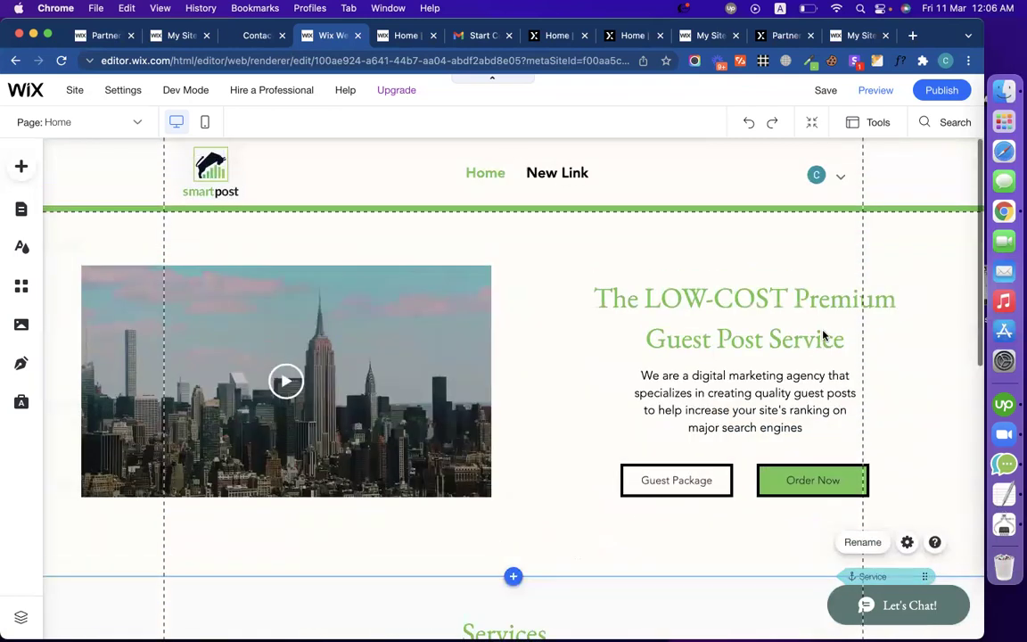
{"action": "scroll", "coordinate": [823, 334], "scroll_direction": "down", "scroll_amount": 6}
{"action": "scroll", "coordinate": [823, 335], "scroll_direction": "up", "scroll_amount": 8}
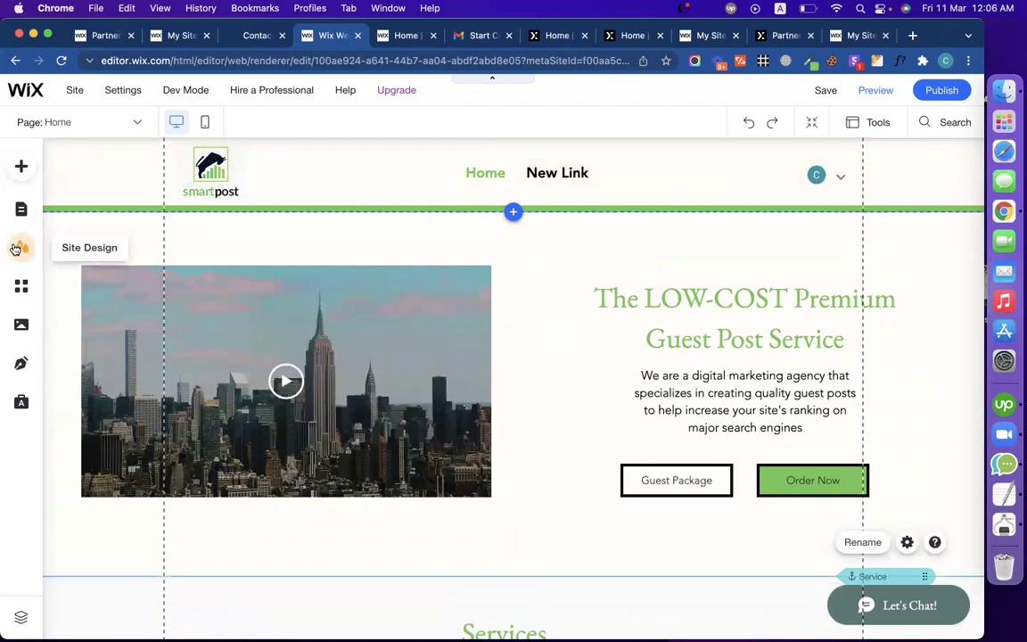
Step: Rename the New Link menu item to 'Service' in Menus & Pages, then save
{"action": "left_click", "coordinate": [22, 212]}
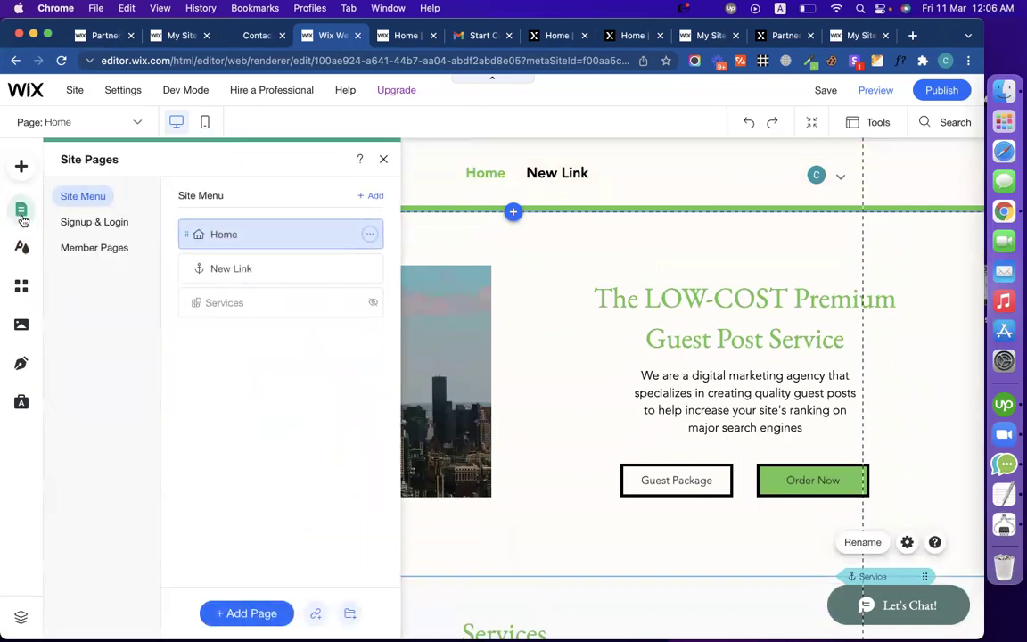
{"action": "left_click", "coordinate": [370, 269]}
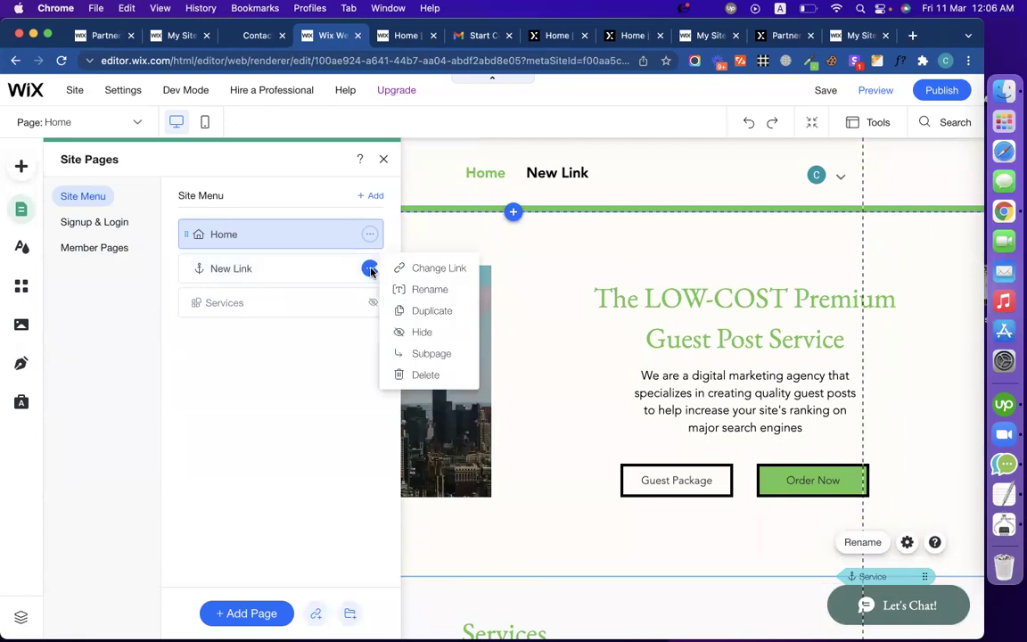
{"action": "left_click", "coordinate": [419, 290]}
{"action": "type", "text": "Service"}
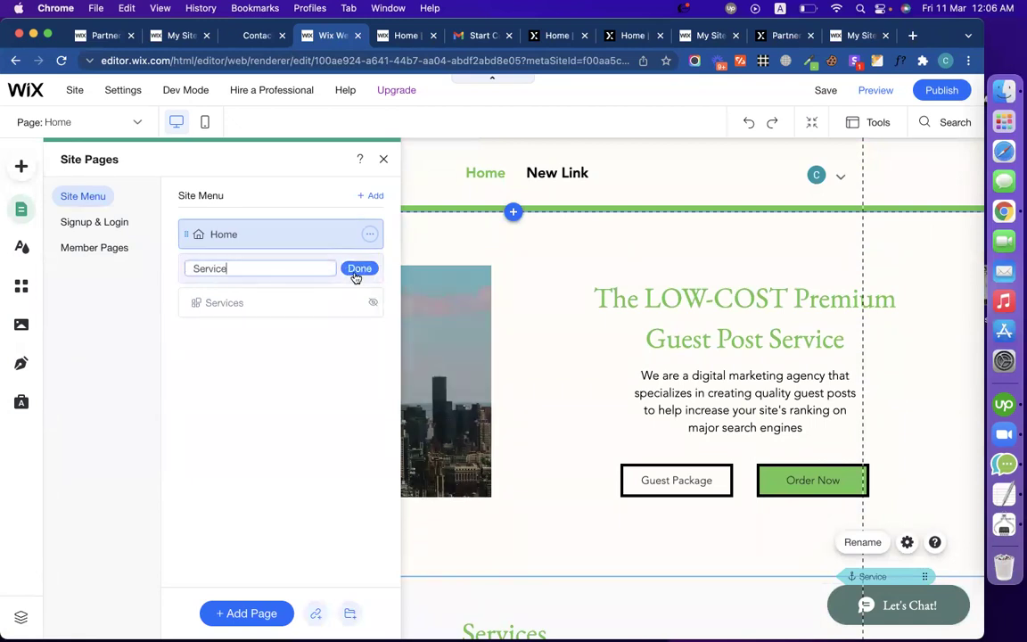
{"action": "left_click", "coordinate": [358, 269]}
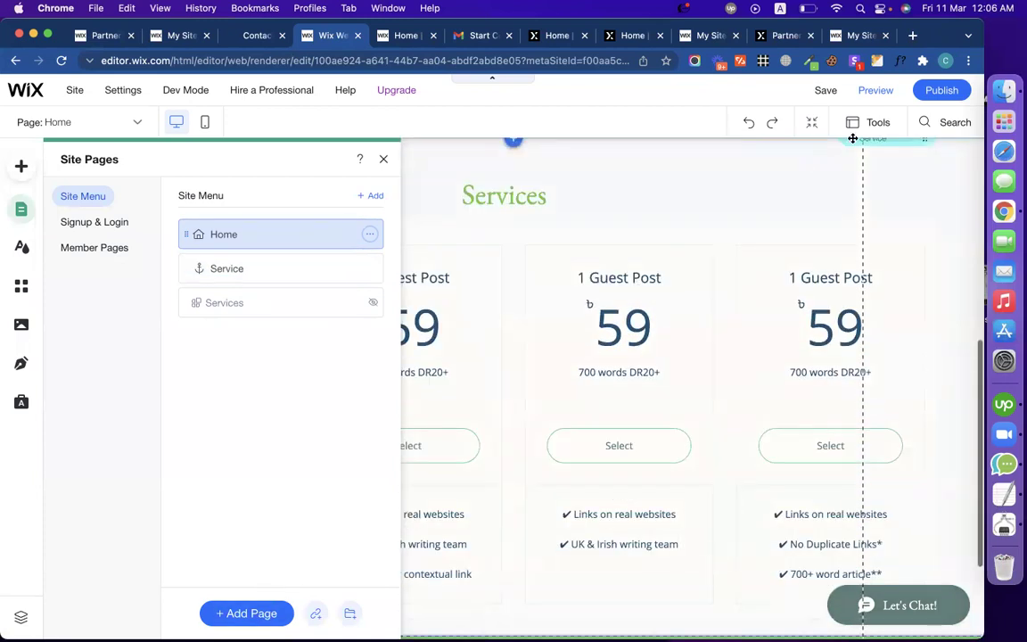
{"action": "left_click", "coordinate": [824, 90]}
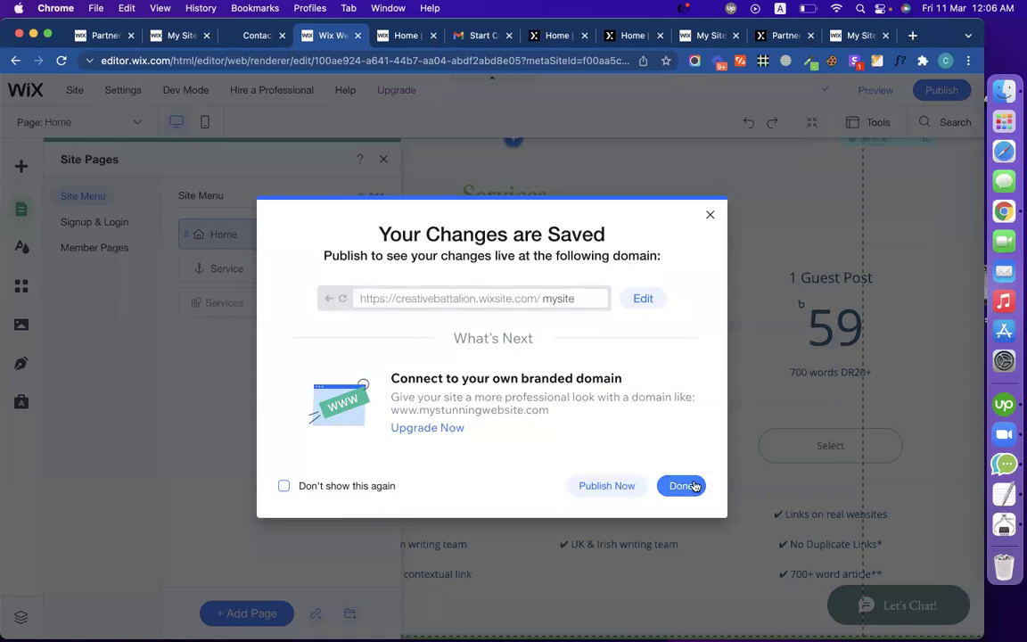
Step: Preview the site, check that Service jumps to the pricing cards, and return to the editor
{"action": "left_click", "coordinate": [681, 486]}
{"action": "left_click", "coordinate": [875, 90]}
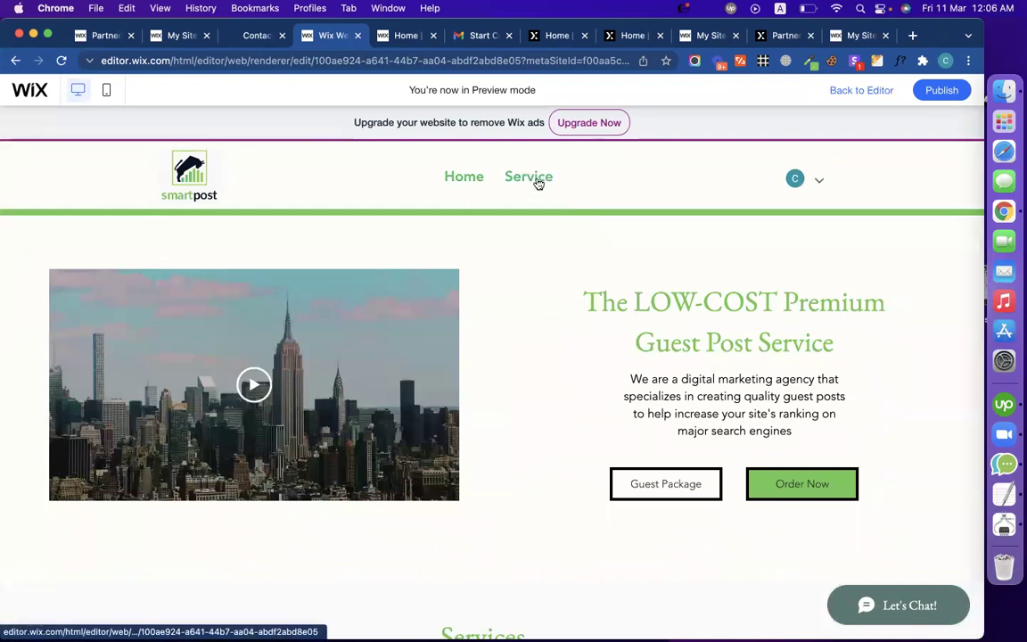
{"action": "scroll", "coordinate": [538, 183], "scroll_direction": "down", "scroll_amount": 2}
{"action": "scroll", "coordinate": [538, 183], "scroll_direction": "down", "scroll_amount": 5}
{"action": "scroll", "coordinate": [537, 183], "scroll_direction": "up", "scroll_amount": 6}
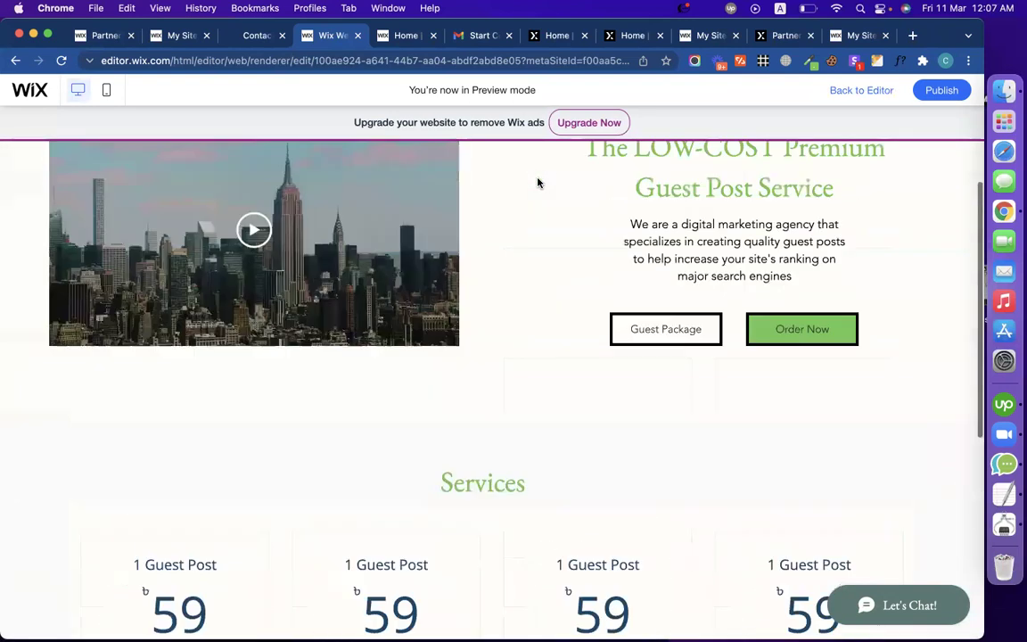
{"action": "left_click", "coordinate": [537, 178]}
{"action": "scroll", "coordinate": [539, 181], "scroll_direction": "up", "scroll_amount": 6}
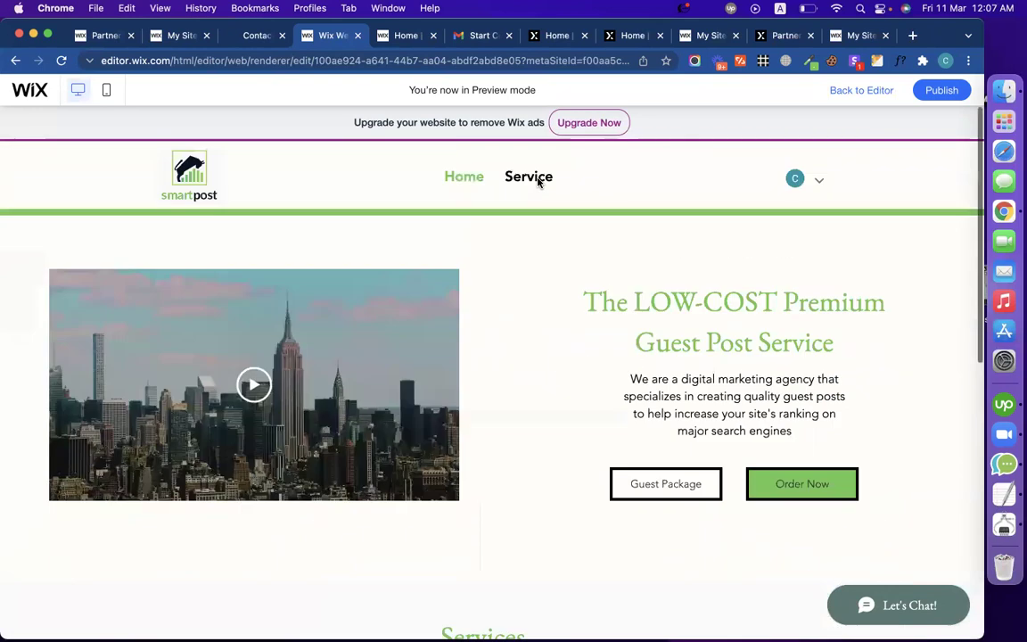
{"action": "left_click", "coordinate": [854, 95]}
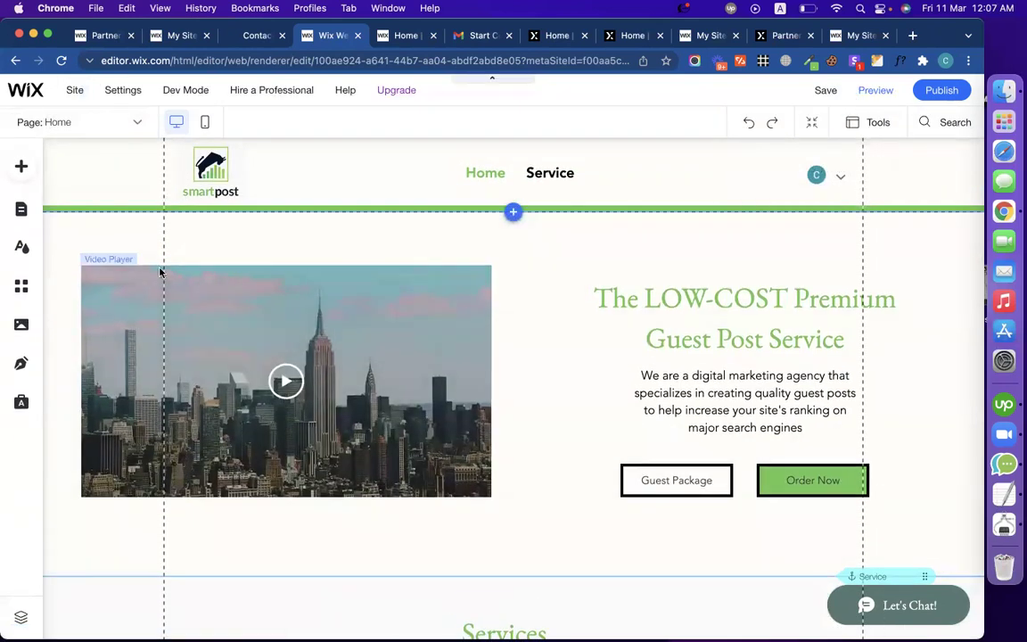
Step: Add a menu link to a new Anchor 1 and move that anchor to the header's bottom edge
{"action": "left_click", "coordinate": [128, 237]}
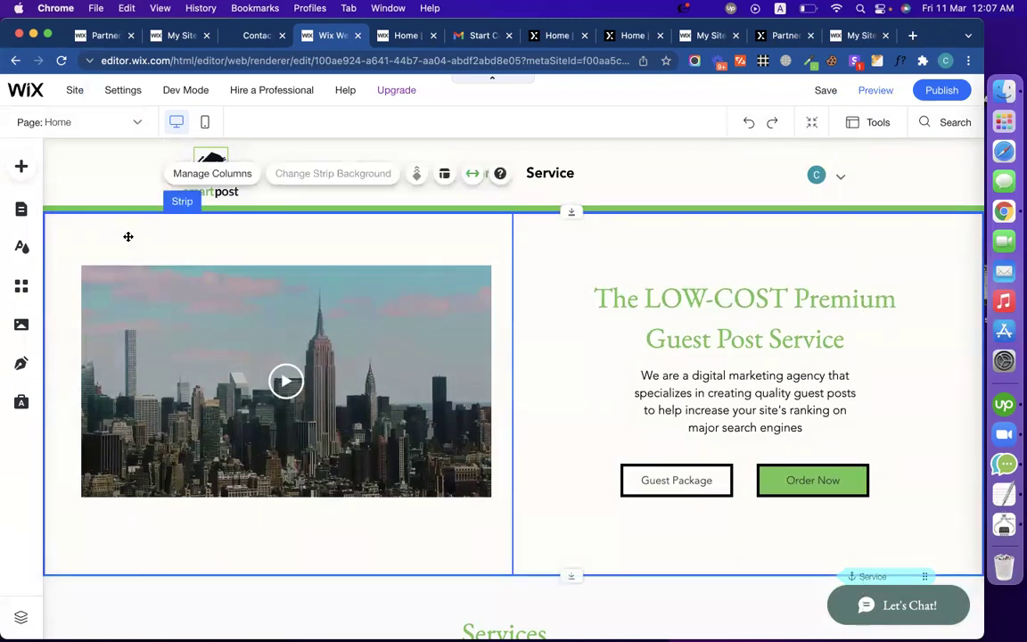
{"action": "left_click", "coordinate": [22, 214]}
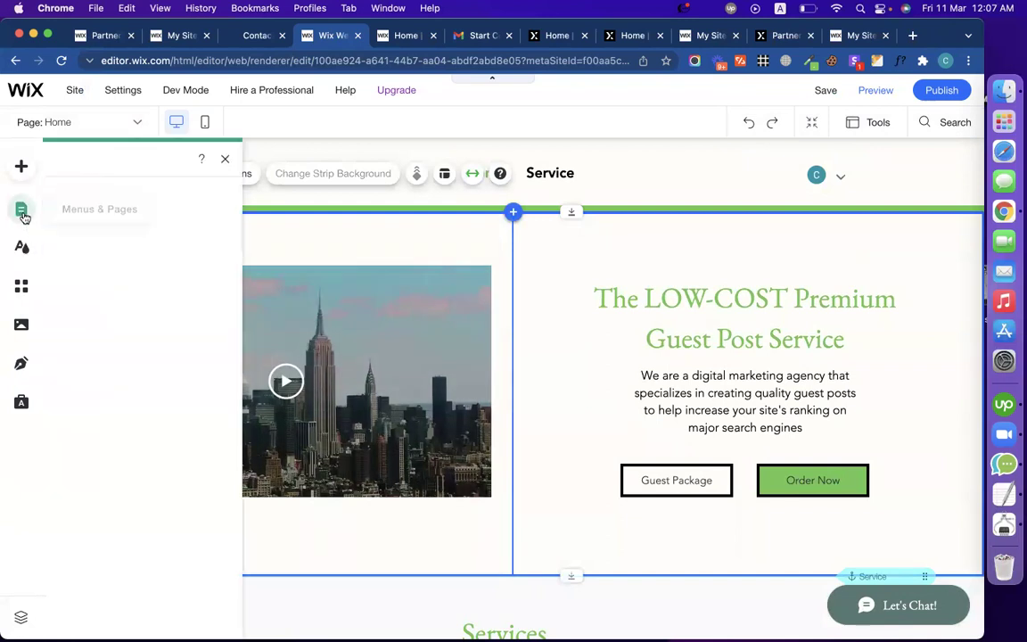
{"action": "left_click", "coordinate": [317, 613]}
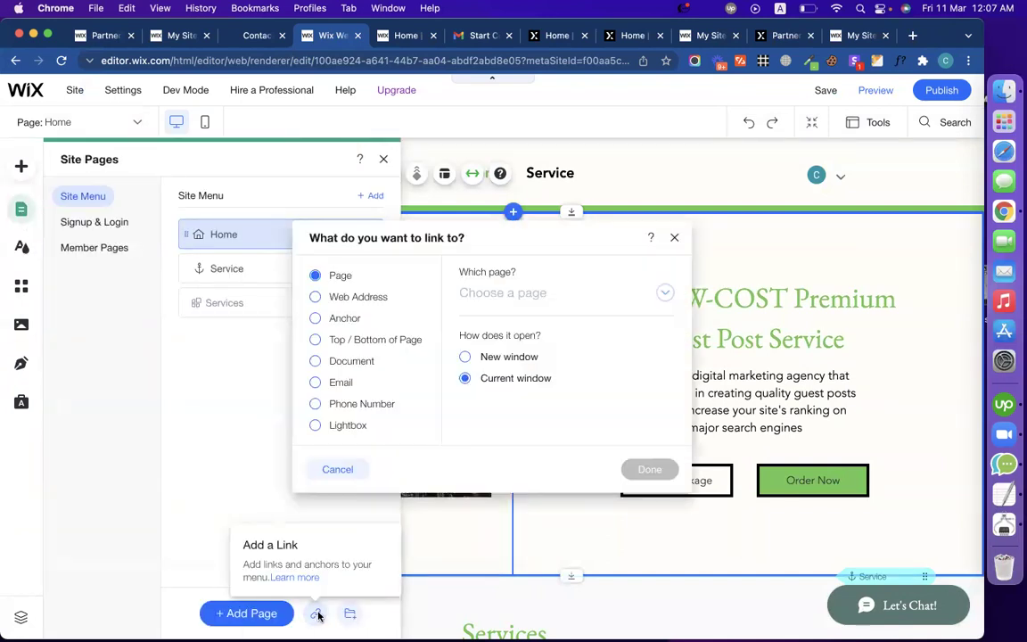
{"action": "left_click", "coordinate": [351, 319]}
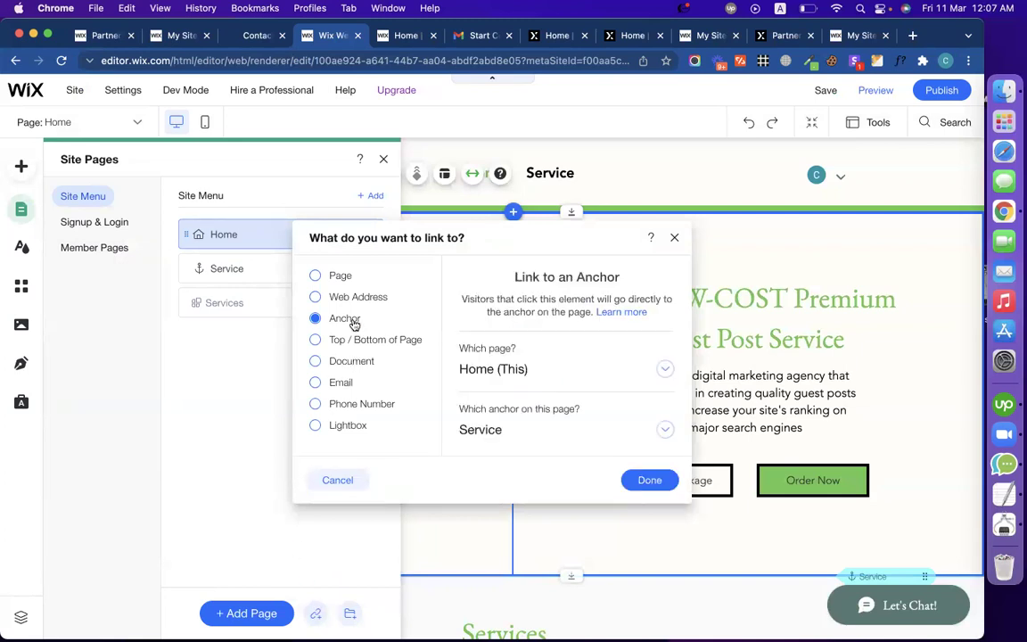
{"action": "left_click", "coordinate": [498, 431]}
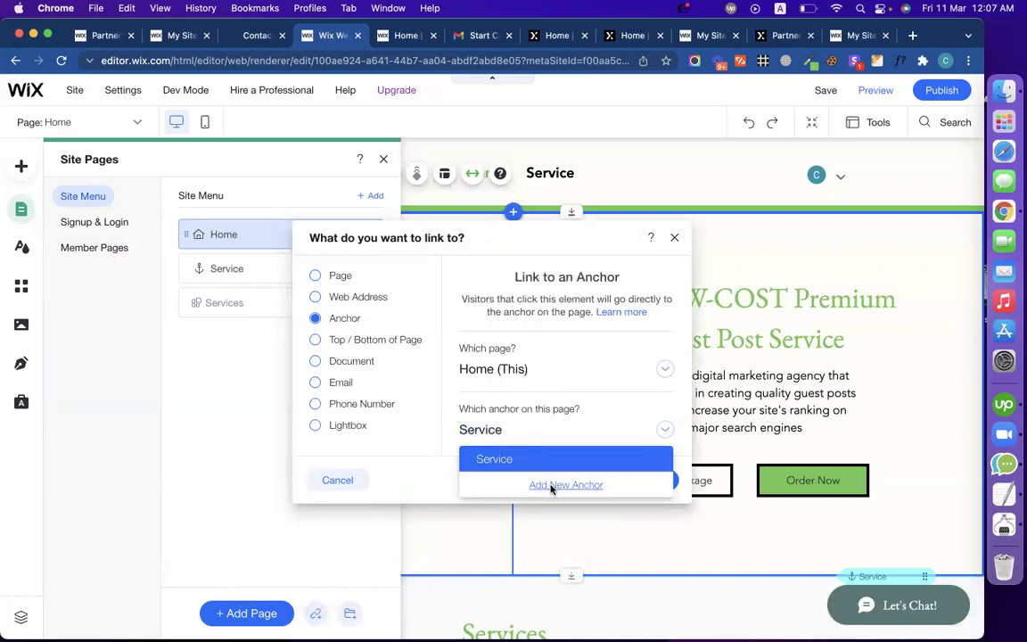
{"action": "left_click", "coordinate": [550, 485]}
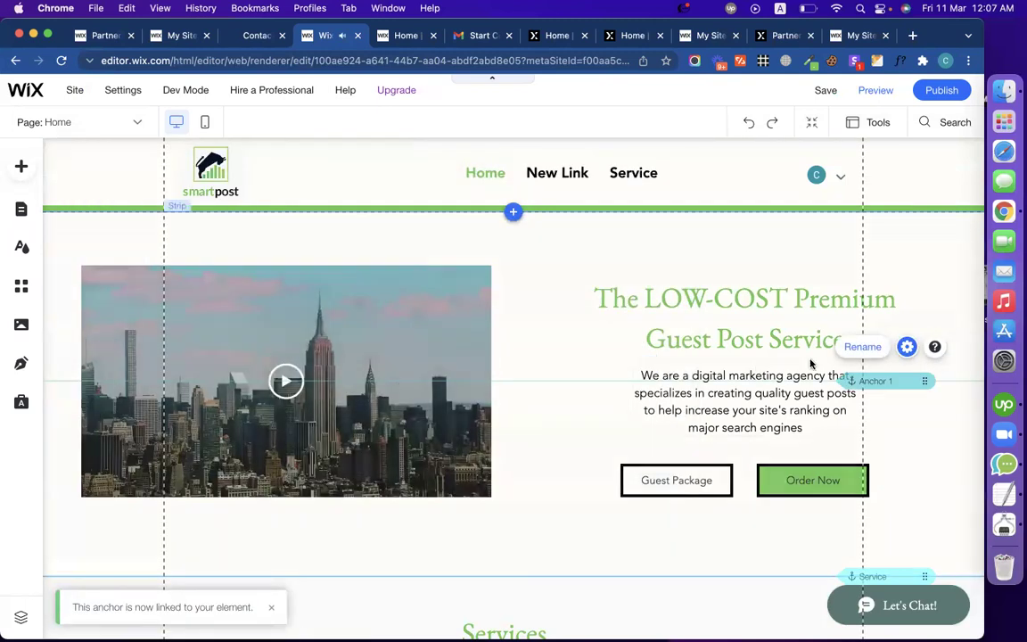
{"action": "left_click_drag", "start_coordinate": [910, 358], "coordinate": [892, 215]}
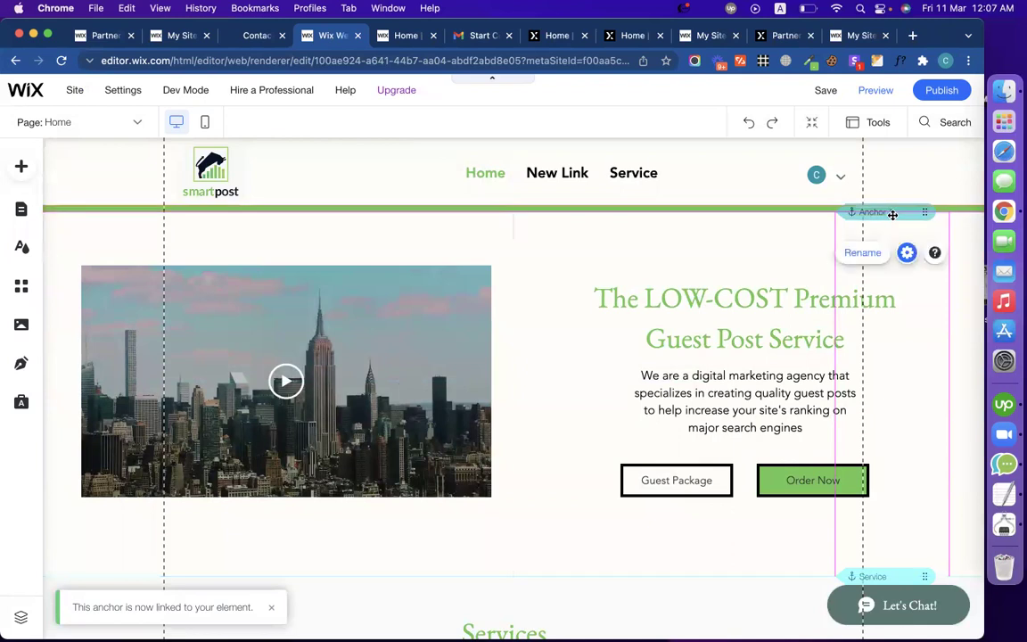
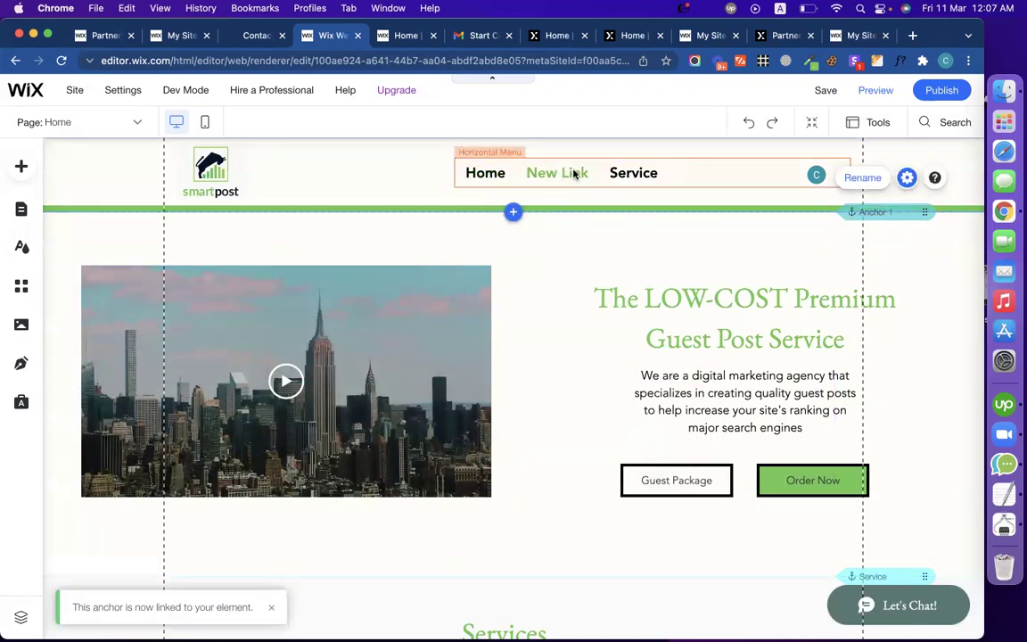
Step: Delete the New Link item from the site menu
{"action": "left_click", "coordinate": [22, 211]}
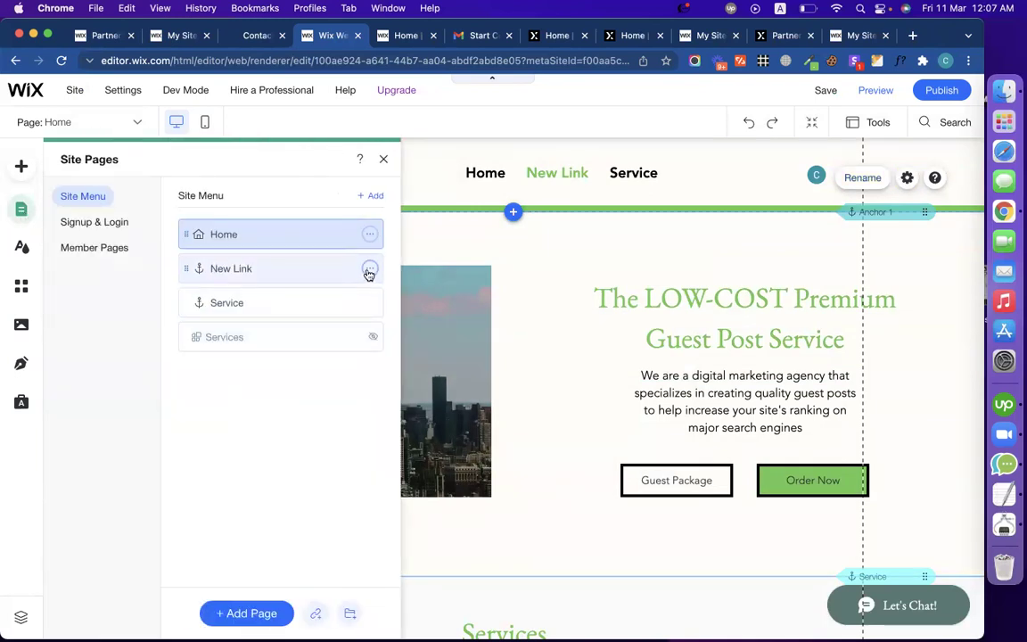
{"action": "left_click", "coordinate": [369, 270]}
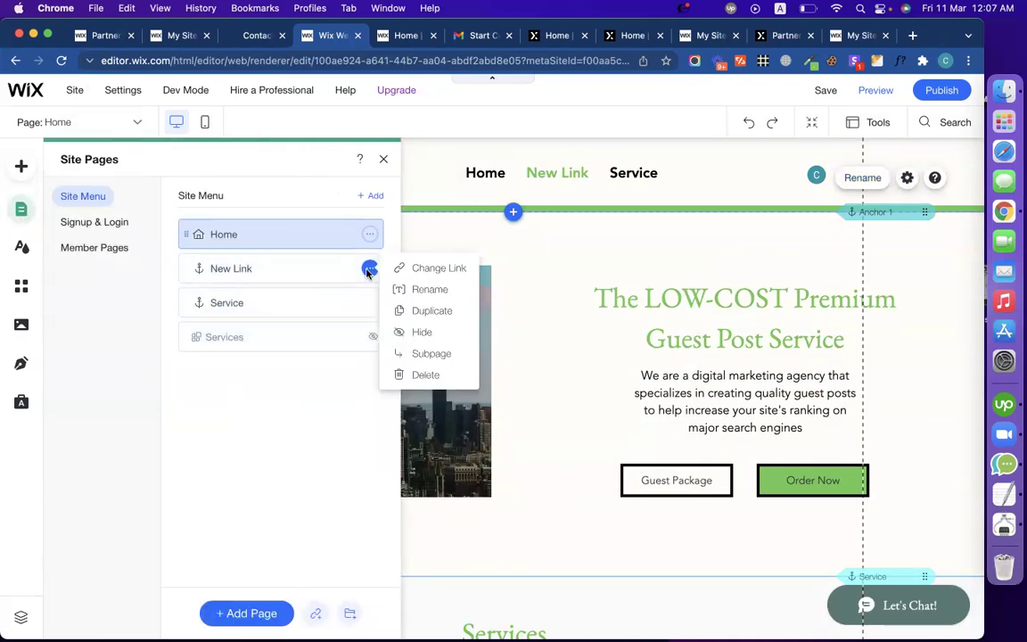
{"action": "left_click", "coordinate": [426, 374]}
{"action": "left_click", "coordinate": [911, 213]}
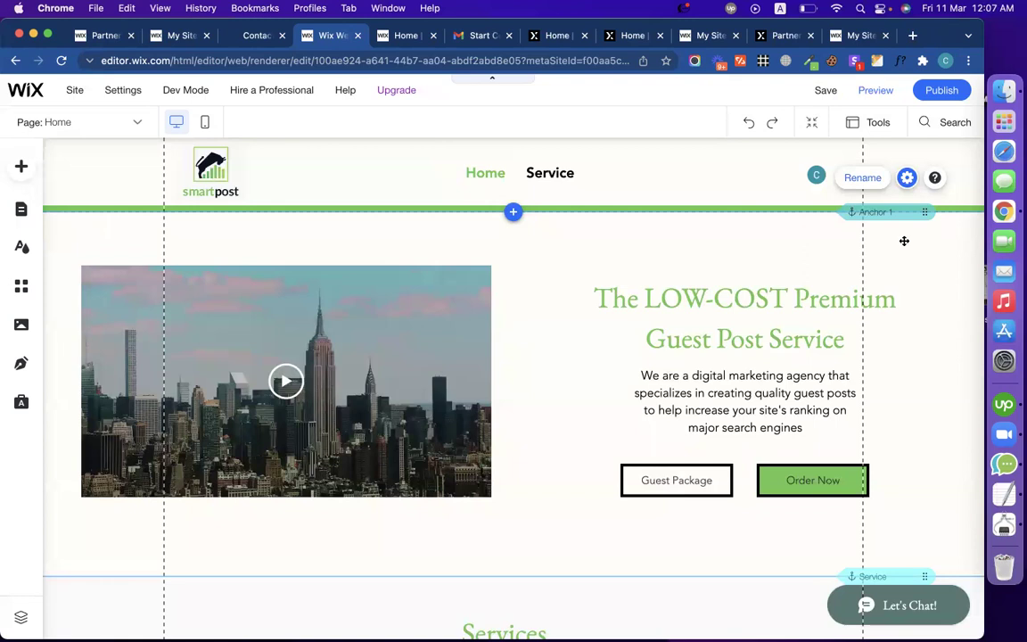
{"action": "scroll", "coordinate": [658, 440], "scroll_direction": "down", "scroll_amount": 4}
{"action": "scroll", "coordinate": [658, 441], "scroll_direction": "down", "scroll_amount": 3}
{"action": "scroll", "coordinate": [658, 440], "scroll_direction": "up", "scroll_amount": 7}
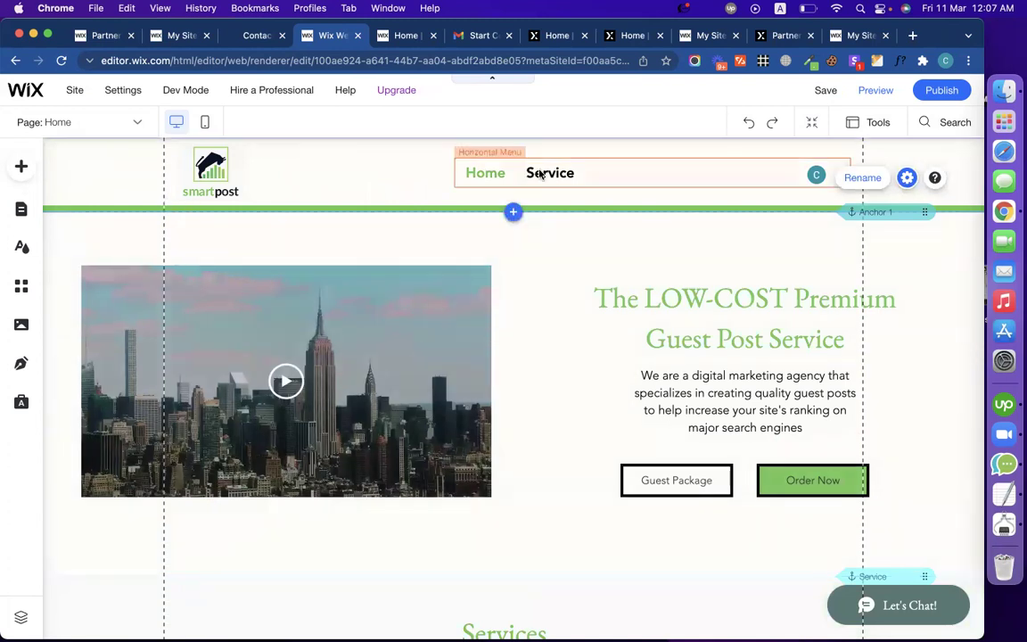
{"action": "scroll", "coordinate": [667, 489], "scroll_direction": "down", "scroll_amount": 2}
{"action": "scroll", "coordinate": [667, 488], "scroll_direction": "up", "scroll_amount": 2}
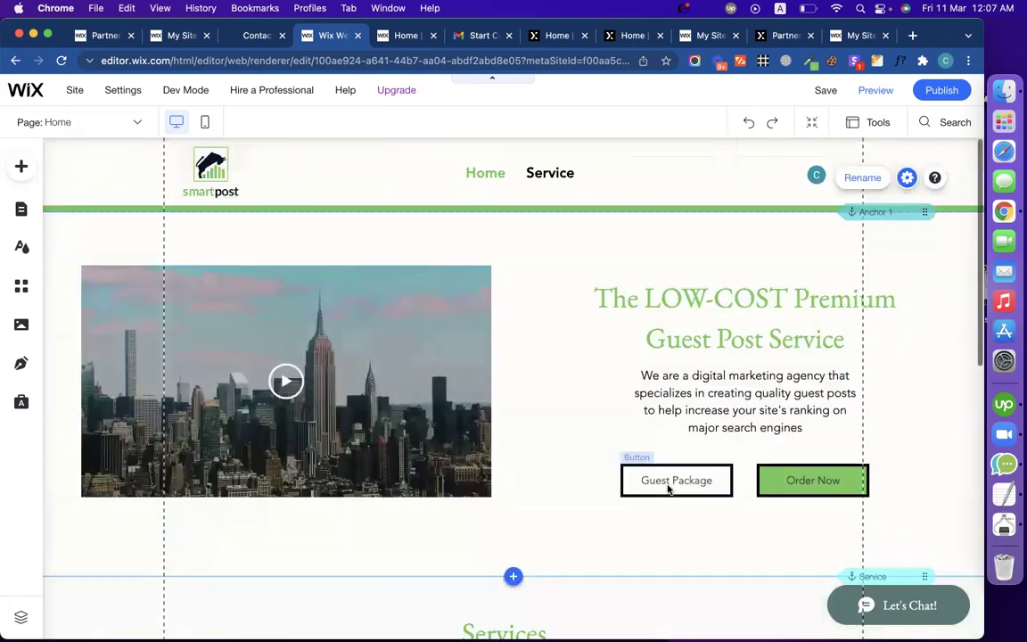
Step: Delete the Service anchor item from the site menu
{"action": "left_click", "coordinate": [22, 212]}
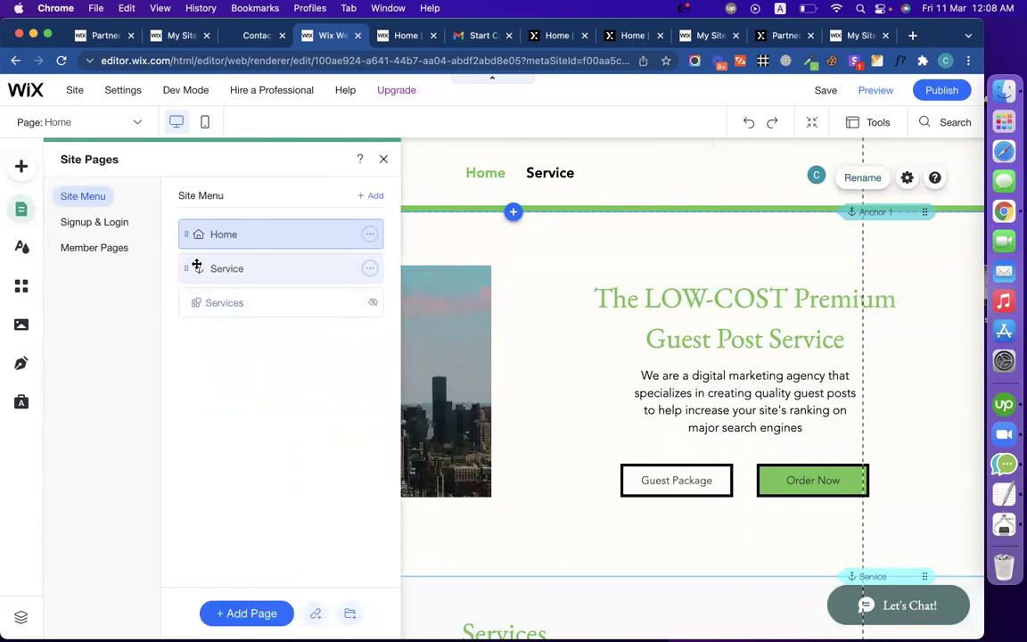
{"action": "left_click", "coordinate": [370, 269]}
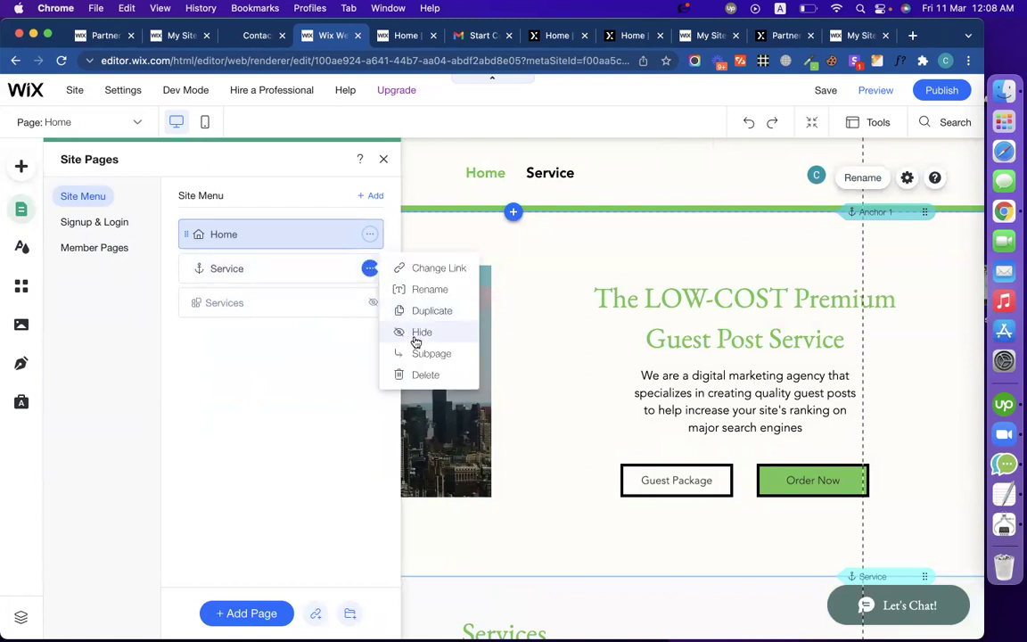
{"action": "left_click", "coordinate": [425, 374]}
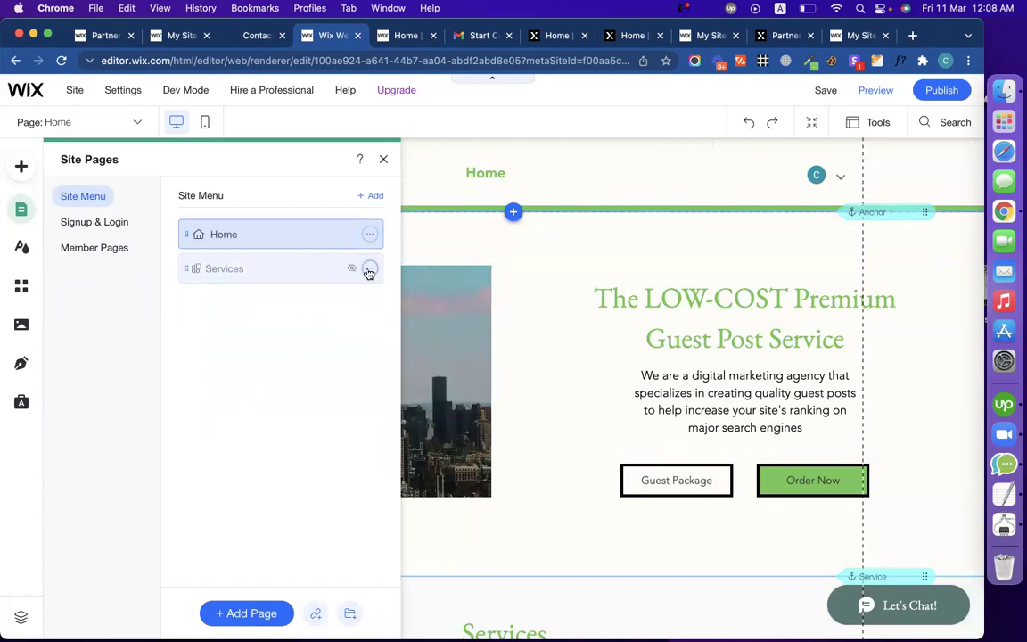
Step: Unhide the Services page so it shows in the header menu
{"action": "left_click", "coordinate": [369, 269]}
{"action": "left_click", "coordinate": [343, 325]}
{"action": "left_click", "coordinate": [369, 269]}
{"action": "left_click", "coordinate": [442, 382]}
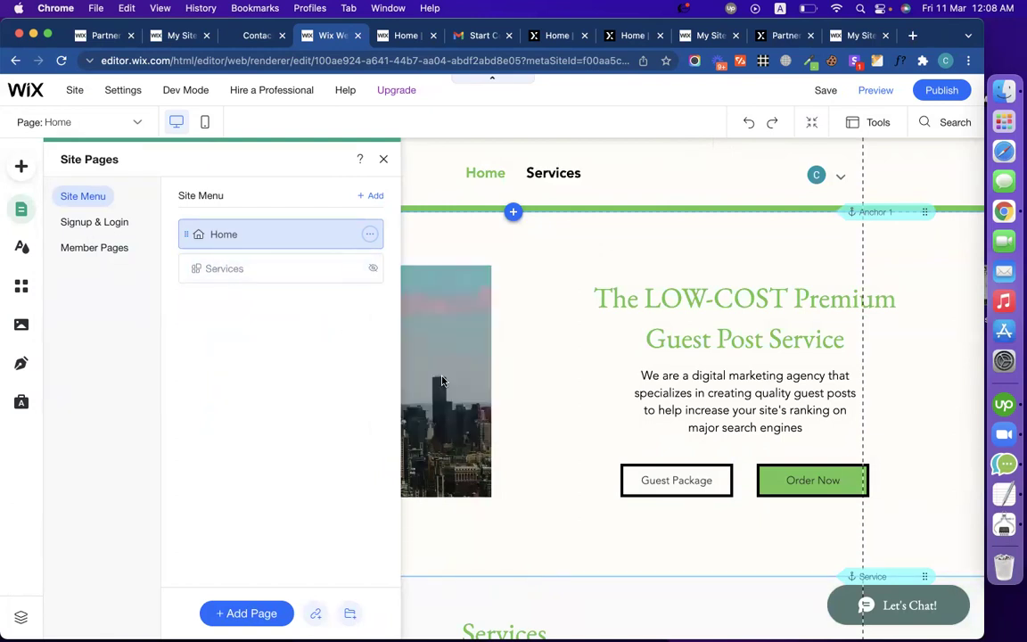
{"action": "left_click", "coordinate": [561, 373]}
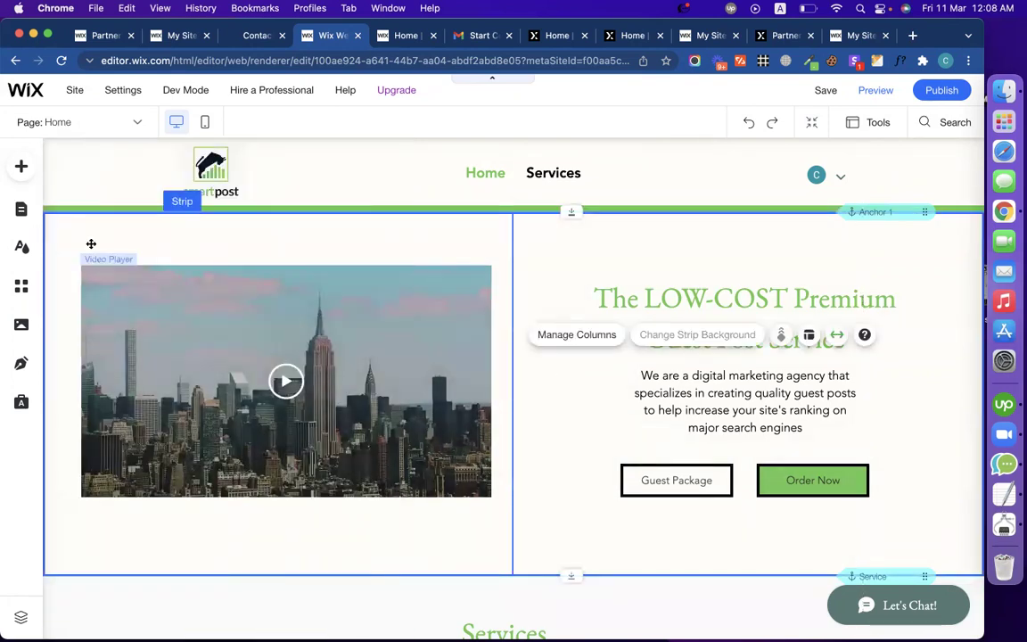
Step: Add a new page from the Sidebar contact template
{"action": "left_click", "coordinate": [27, 212]}
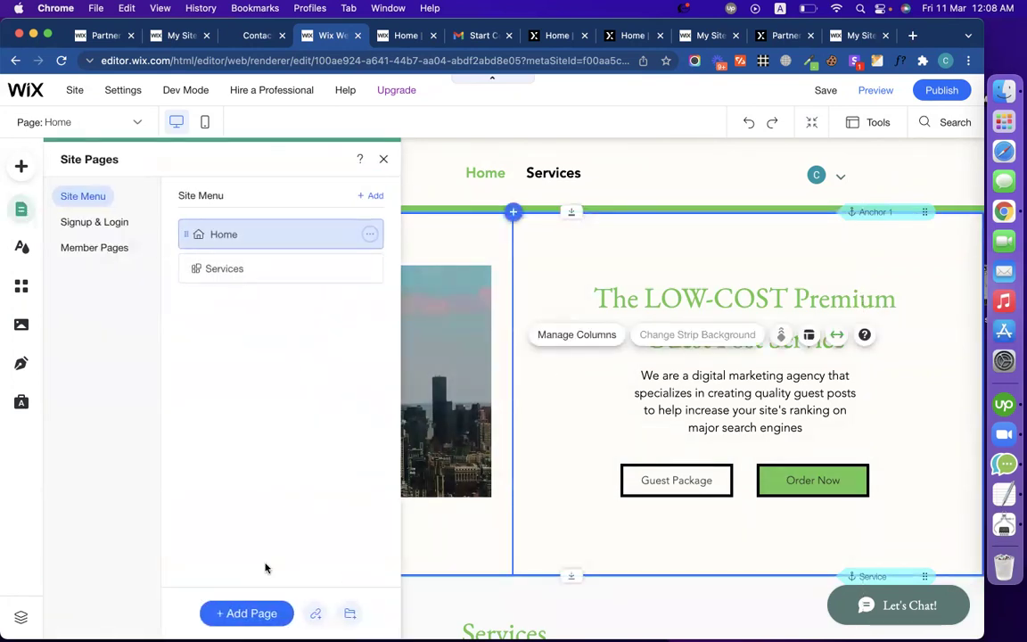
{"action": "left_click", "coordinate": [263, 614]}
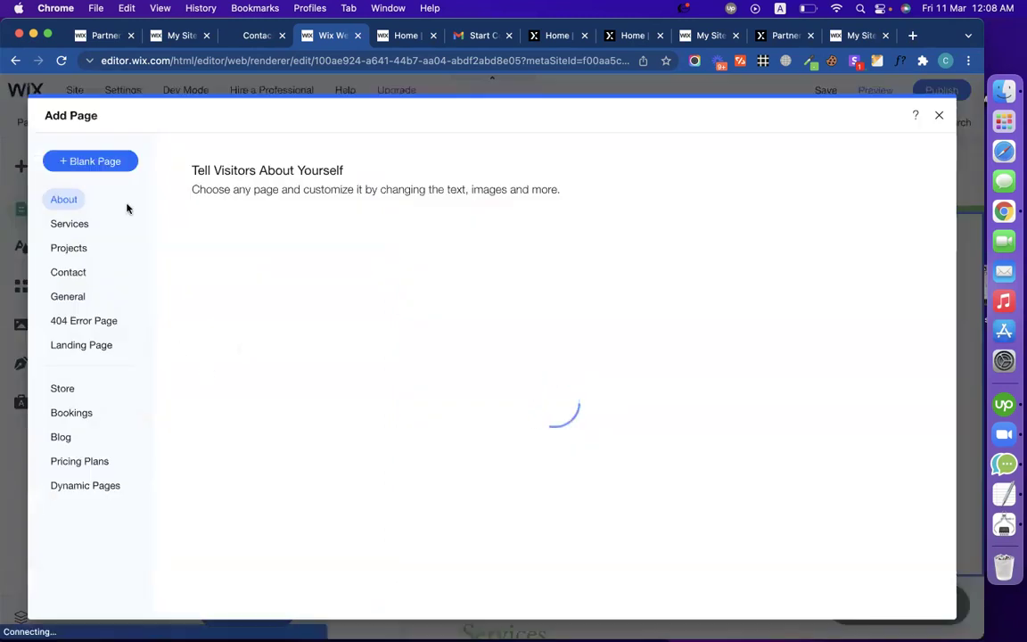
{"action": "left_click", "coordinate": [75, 275]}
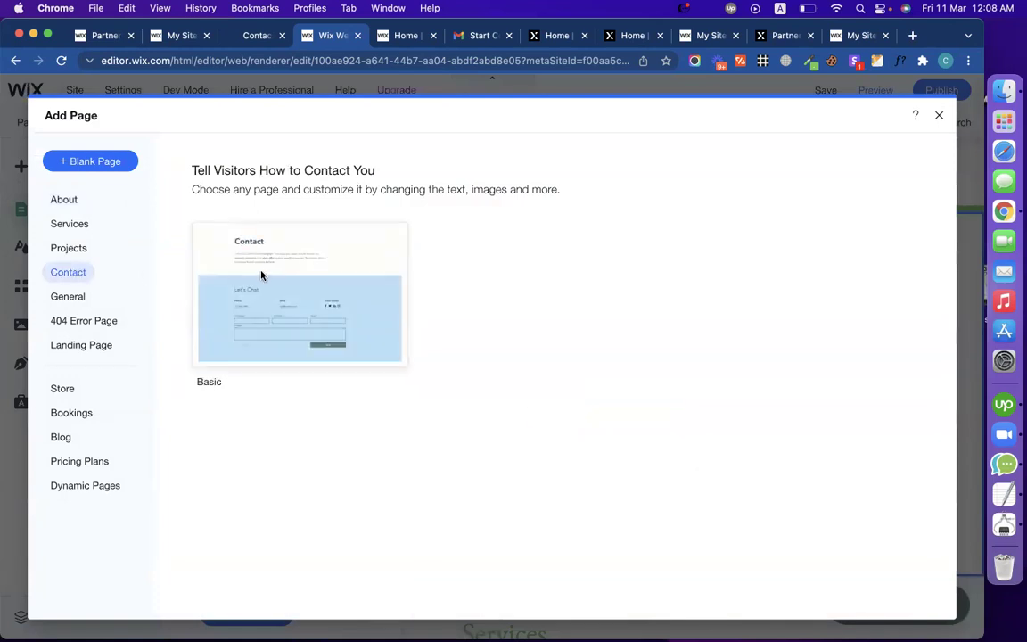
{"action": "mouse_move", "coordinate": [196, 335]}
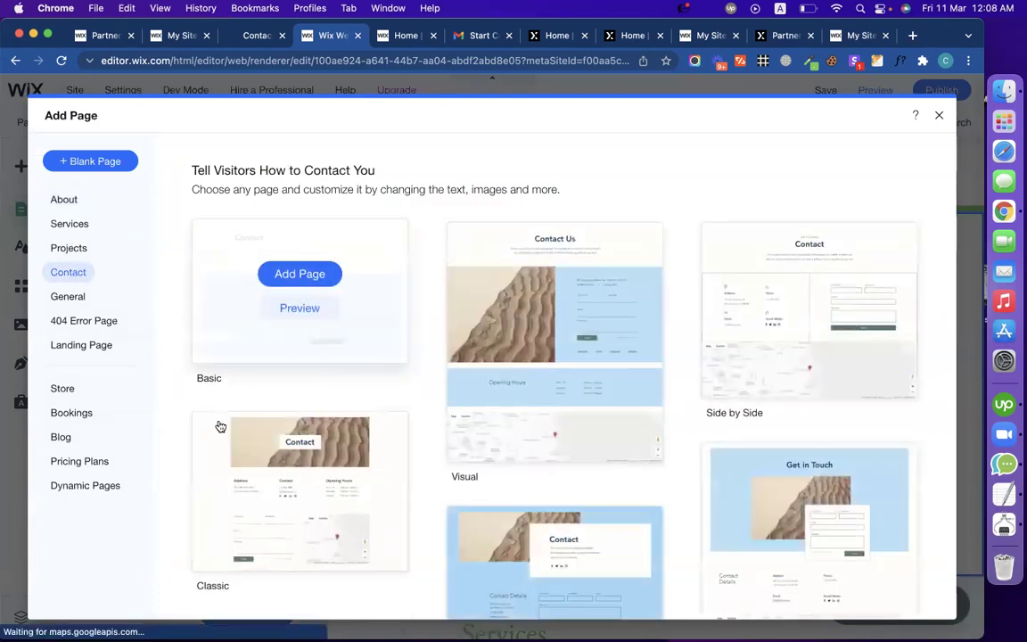
{"action": "scroll", "coordinate": [547, 419], "scroll_direction": "down", "scroll_amount": 4}
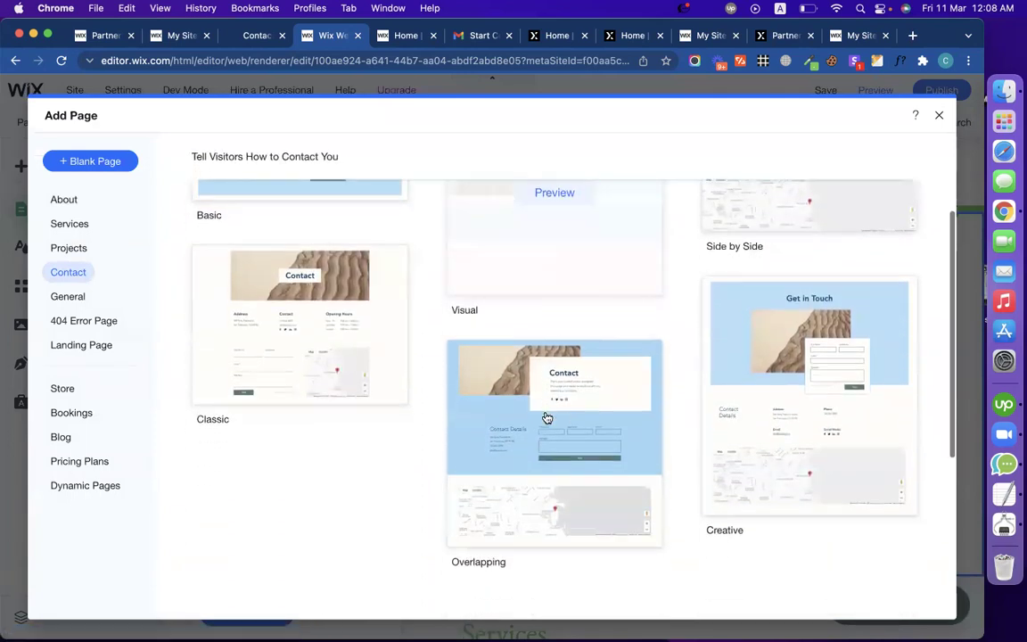
{"action": "left_click", "coordinate": [252, 37]}
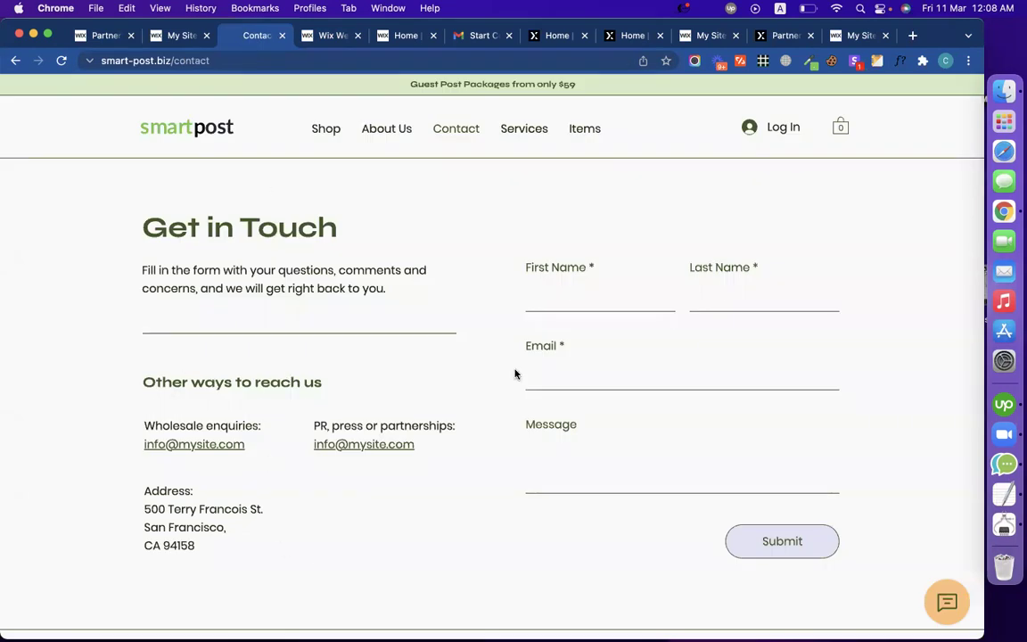
{"action": "left_click", "coordinate": [299, 37]}
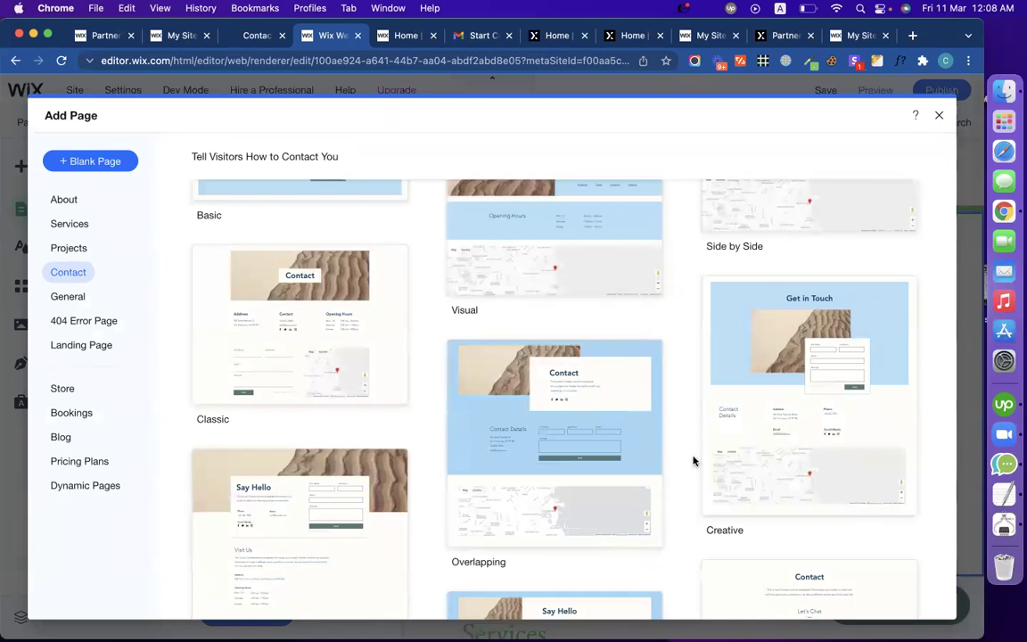
{"action": "scroll", "coordinate": [693, 459], "scroll_direction": "down", "scroll_amount": 5}
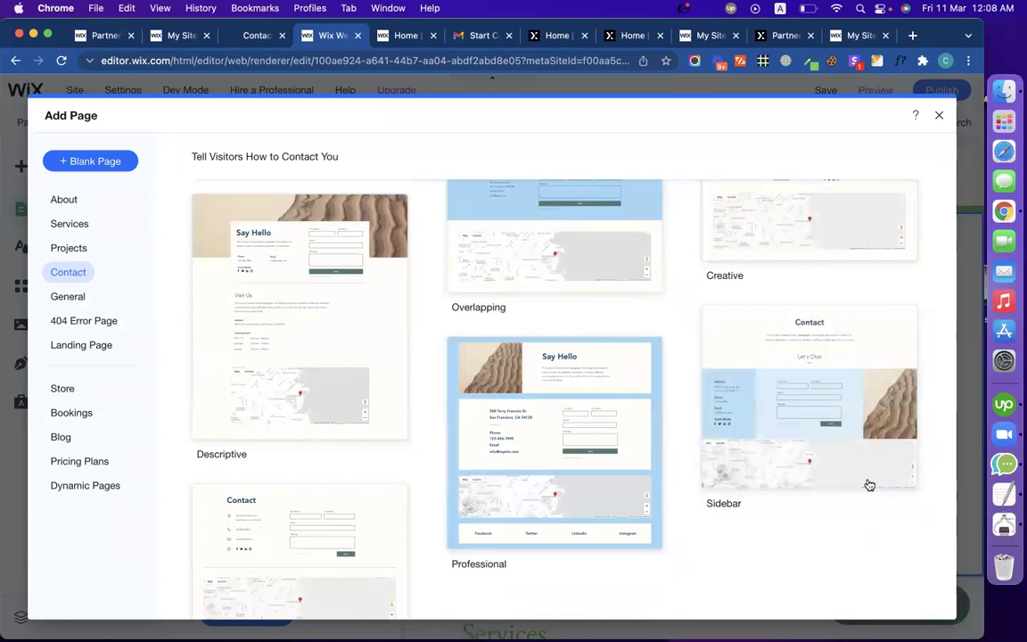
{"action": "left_click", "coordinate": [830, 378]}
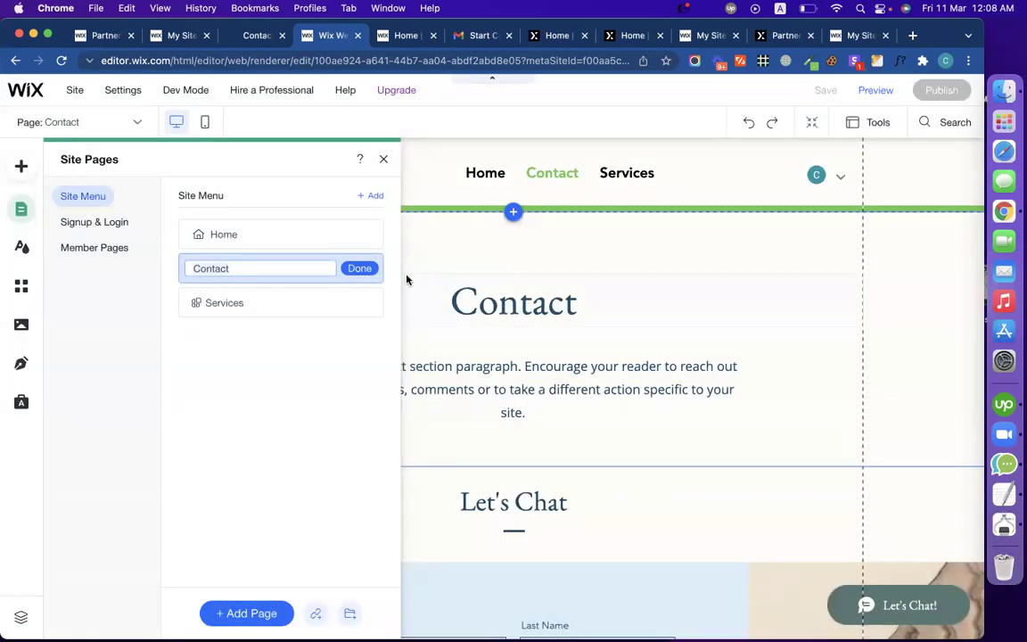
Step: Keep the page name Contact and place it below Services in the menu
{"action": "left_click", "coordinate": [367, 269]}
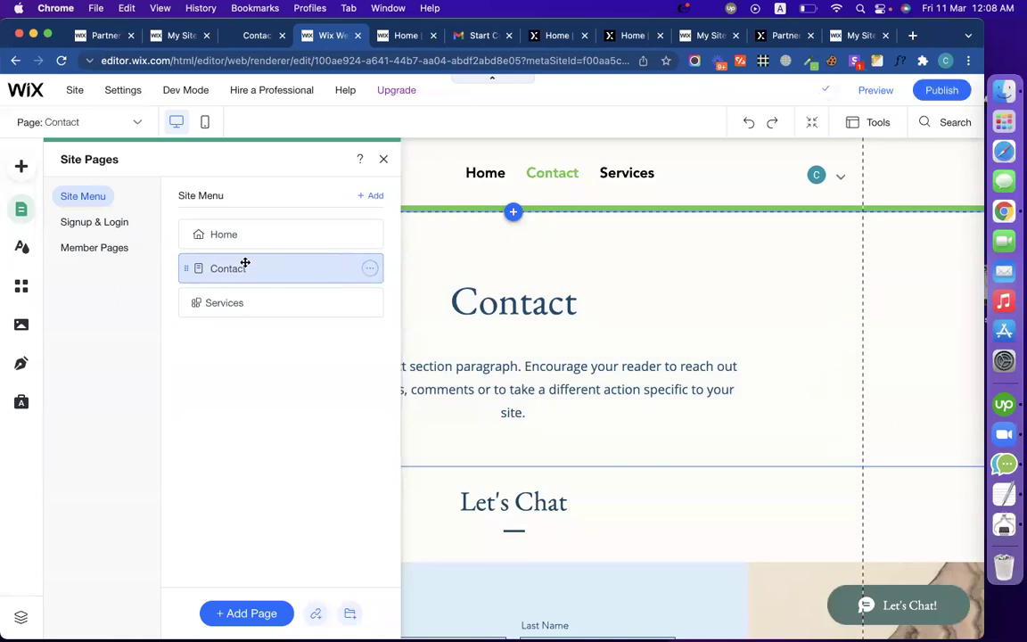
{"action": "left_click_drag", "start_coordinate": [179, 269], "coordinate": [184, 309]}
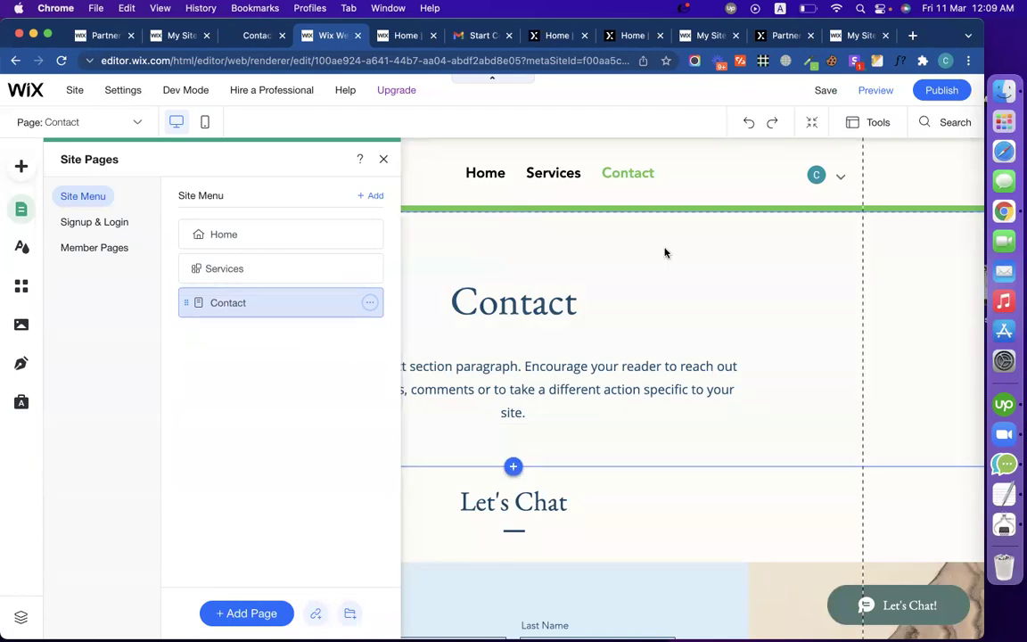
{"action": "left_click", "coordinate": [383, 160]}
{"action": "scroll", "coordinate": [346, 347], "scroll_direction": "down", "scroll_amount": 1}
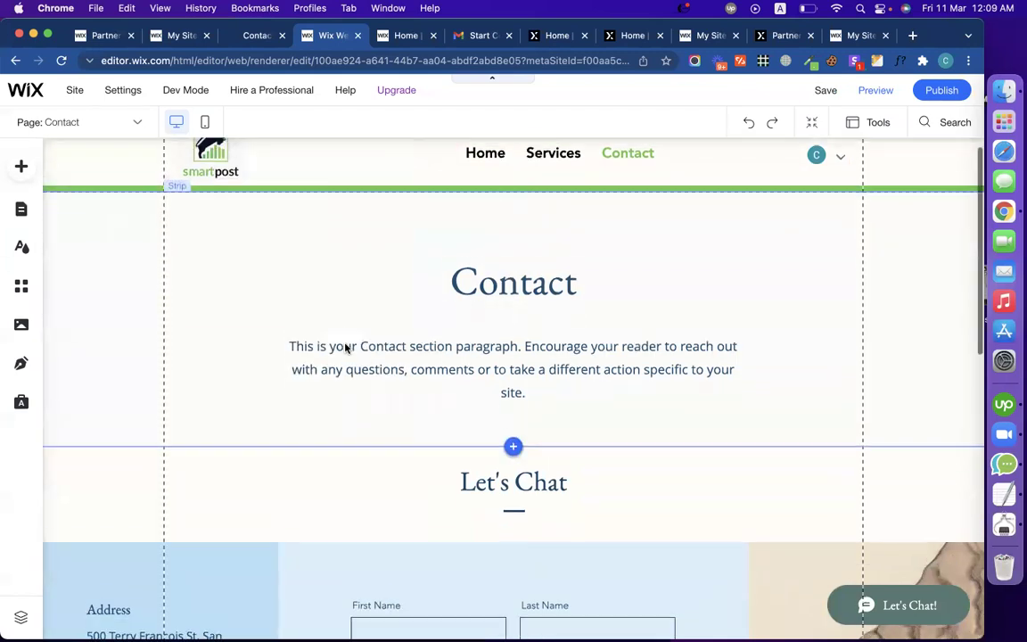
Step: Remove the Let's Chat heading and reposition the contact form strip
{"action": "scroll", "coordinate": [346, 347], "scroll_direction": "down", "scroll_amount": 5}
{"action": "left_click", "coordinate": [511, 250]}
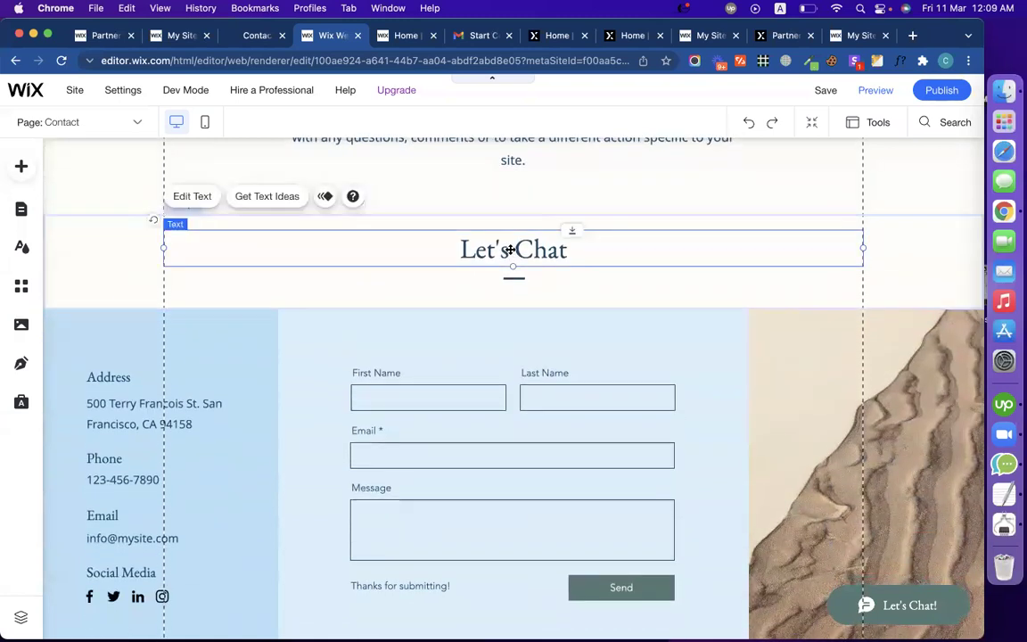
{"action": "key", "text": "Delete"}
{"action": "left_click", "coordinate": [517, 273]}
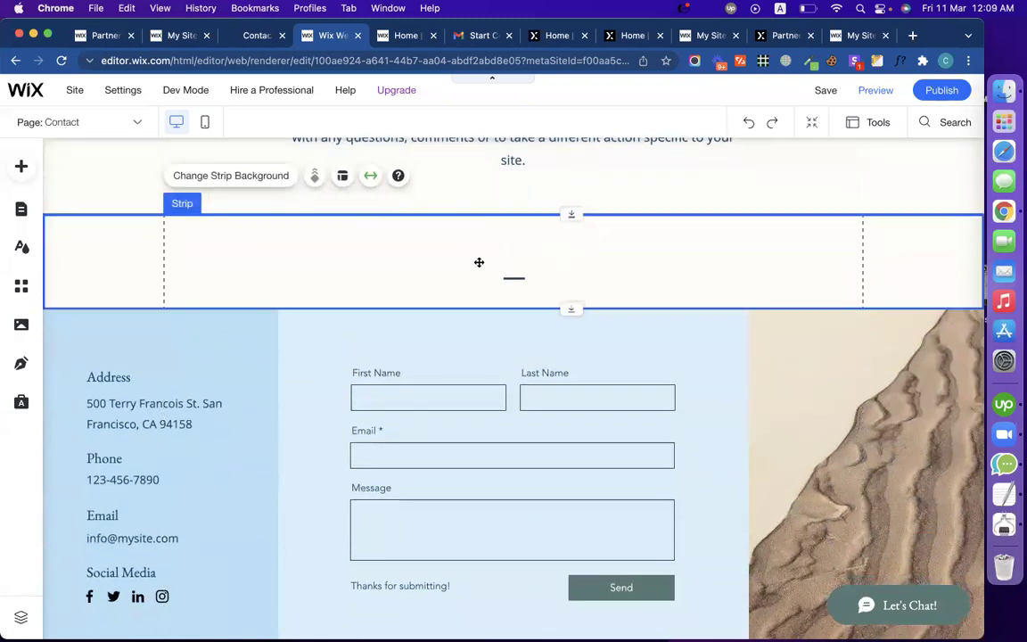
{"action": "left_click", "coordinate": [415, 254]}
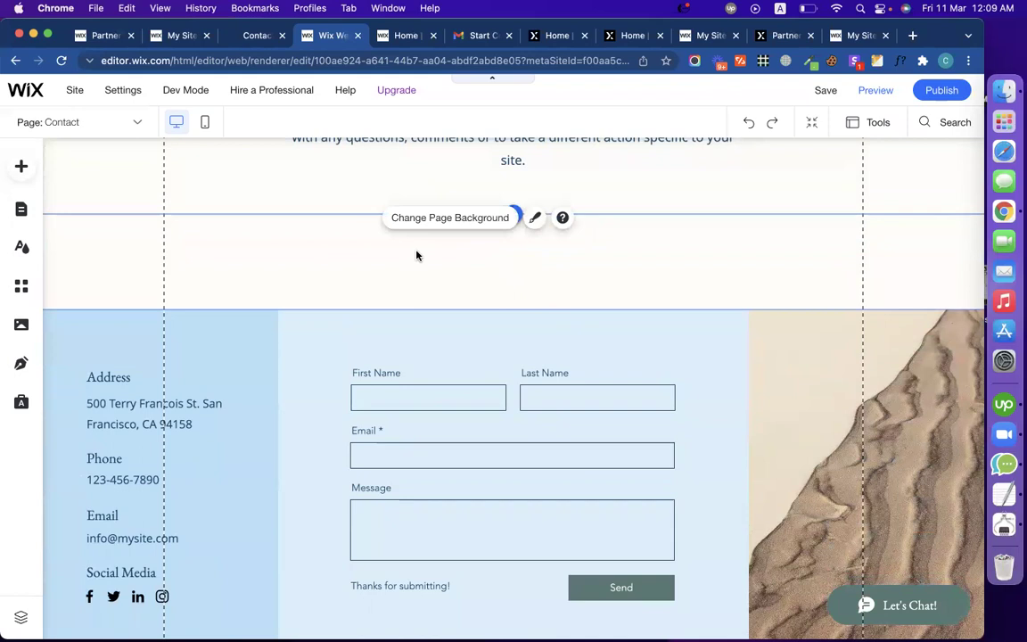
{"action": "right_click", "coordinate": [416, 256]}
{"action": "left_click", "coordinate": [446, 342]}
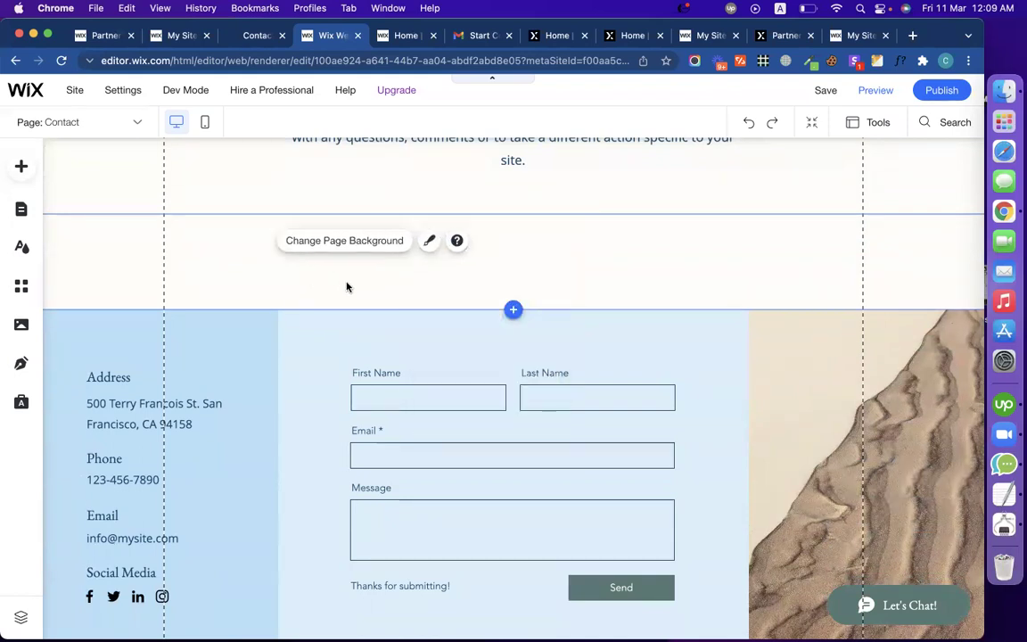
{"action": "left_click", "coordinate": [399, 314]}
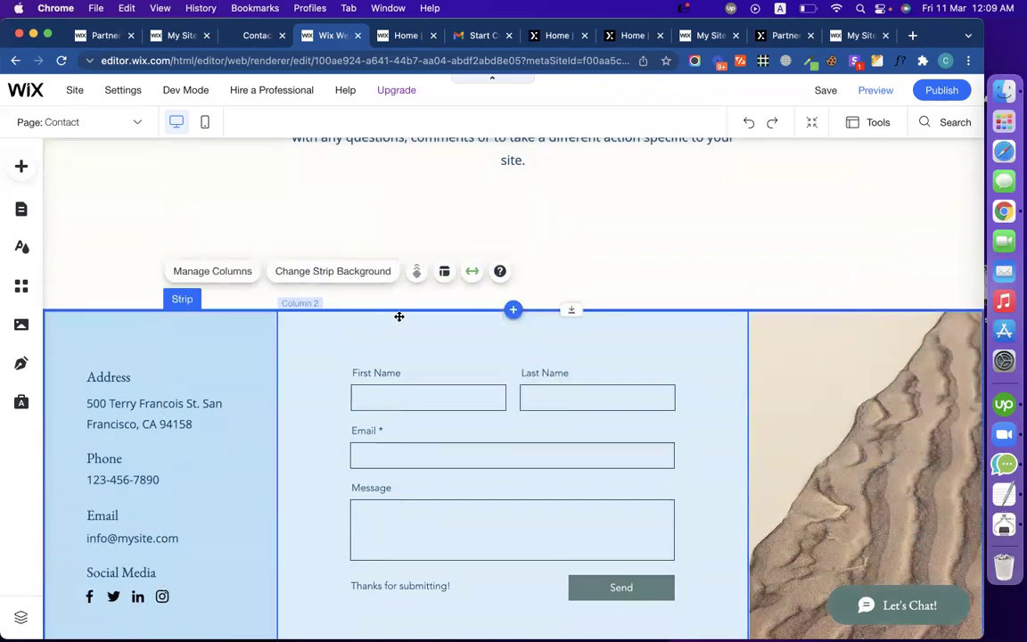
{"action": "left_click_drag", "start_coordinate": [398, 309], "coordinate": [394, 222]}
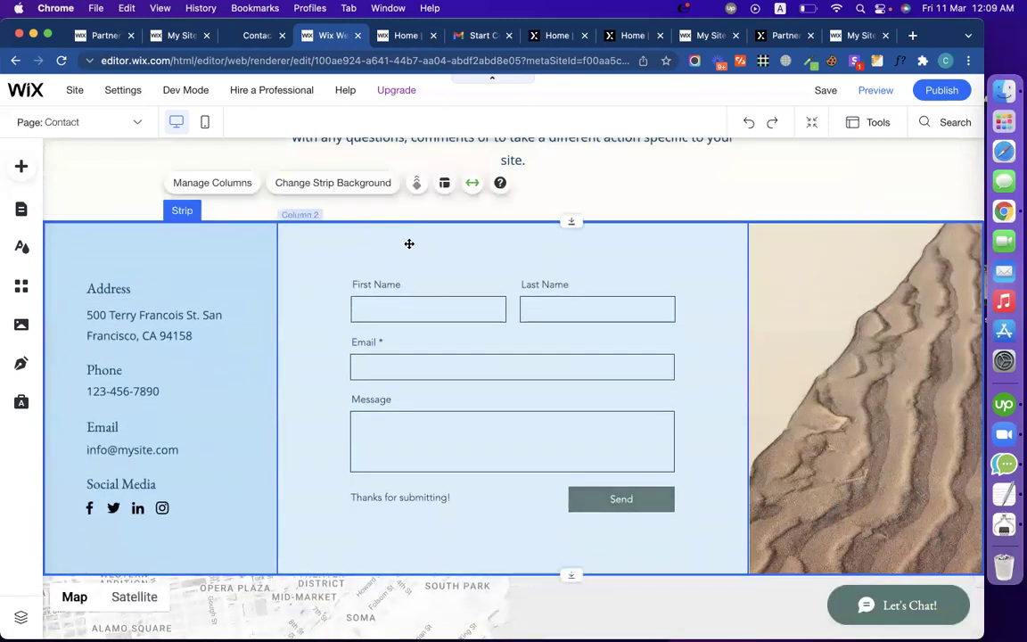
{"action": "scroll", "coordinate": [470, 327], "scroll_direction": "down", "scroll_amount": 2}
{"action": "scroll", "coordinate": [470, 327], "scroll_direction": "up", "scroll_amount": 4}
{"action": "scroll", "coordinate": [681, 321], "scroll_direction": "down", "scroll_amount": 2}
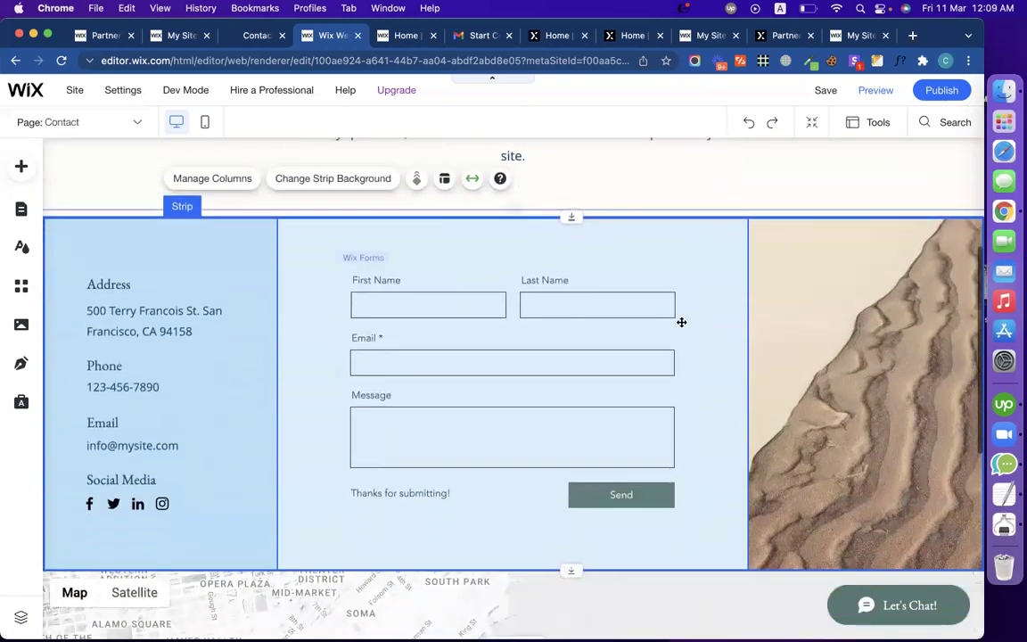
Step: Delete the sand-image Column 3, then check Column 2 and the contact form
{"action": "left_click", "coordinate": [814, 317]}
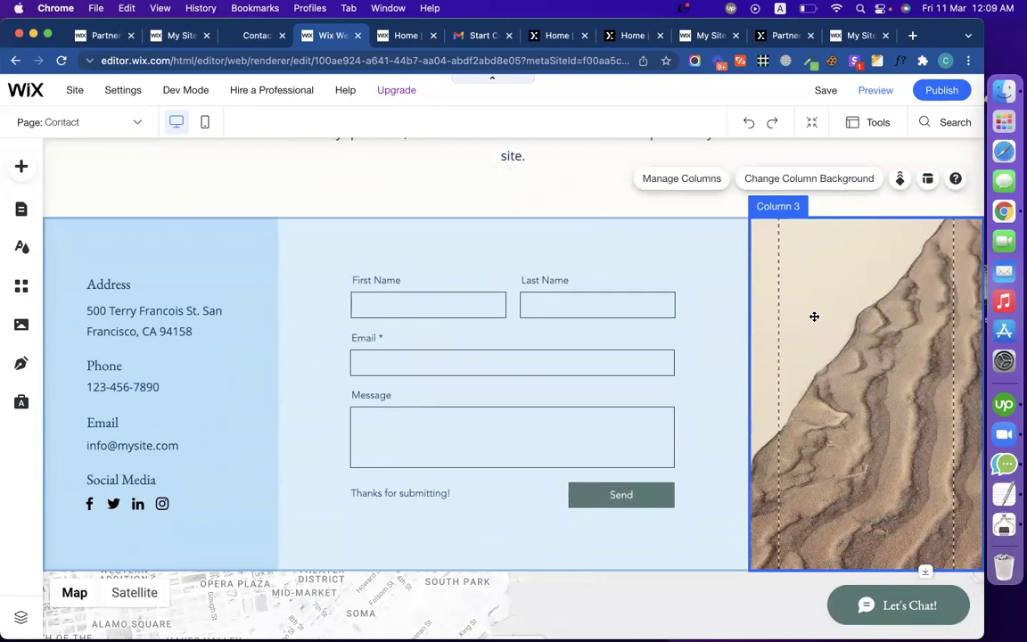
{"action": "right_click", "coordinate": [814, 317]}
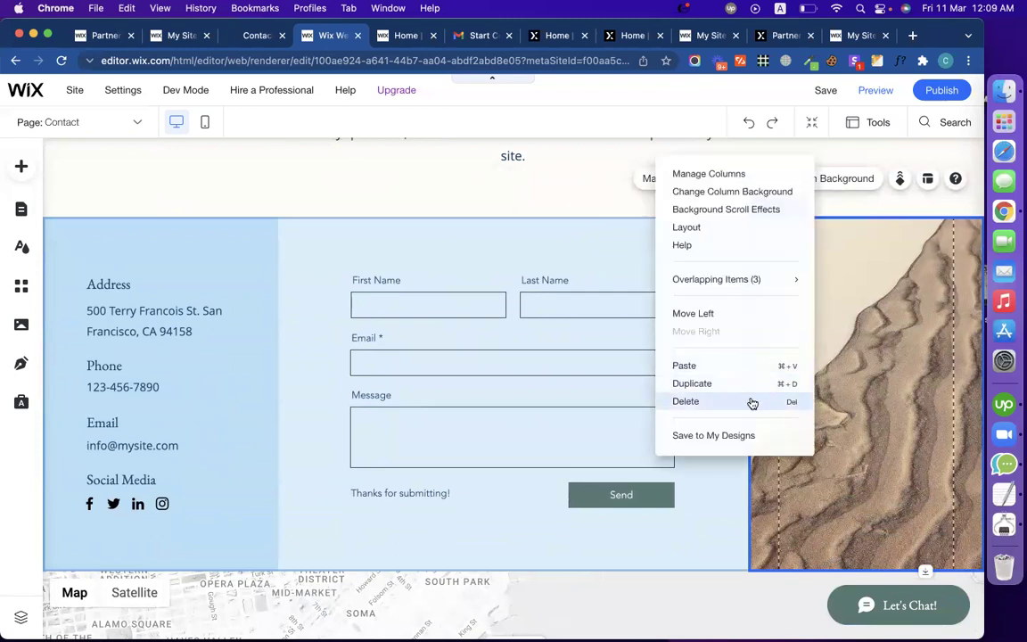
{"action": "left_click", "coordinate": [685, 401]}
{"action": "left_click", "coordinate": [397, 312]}
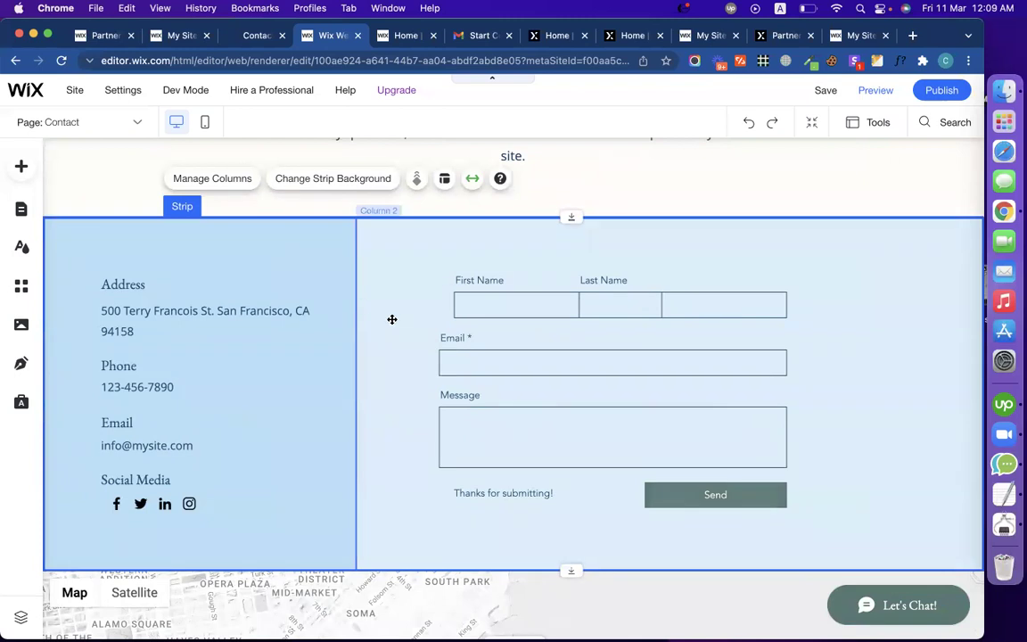
{"action": "left_click", "coordinate": [395, 320]}
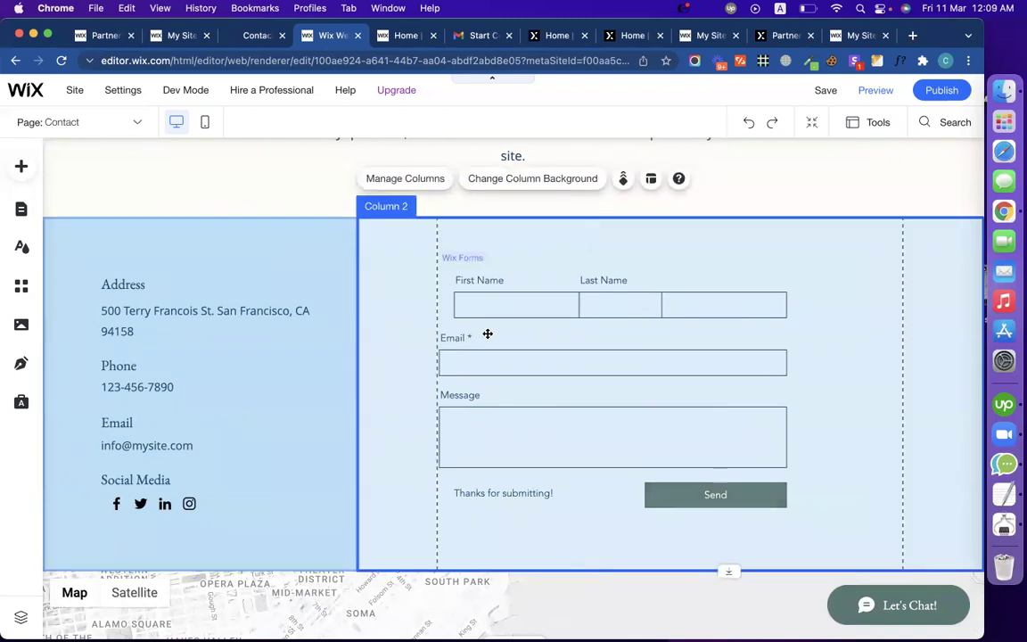
{"action": "left_click", "coordinate": [521, 308]}
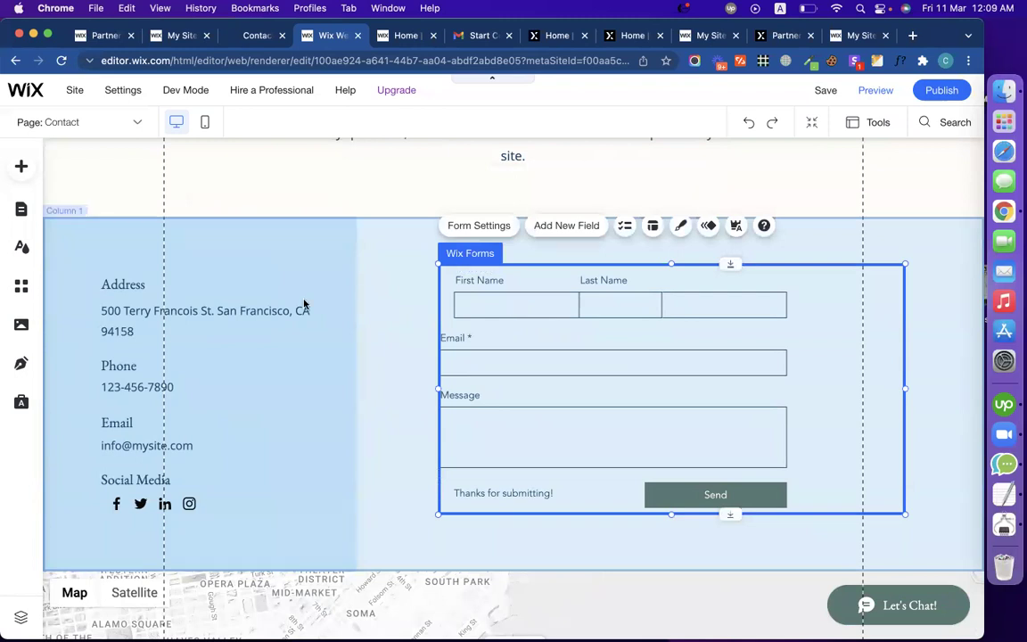
Step: Replace the Contact heading text with 'Get in Touch' from the live site
{"action": "left_click", "coordinate": [250, 40]}
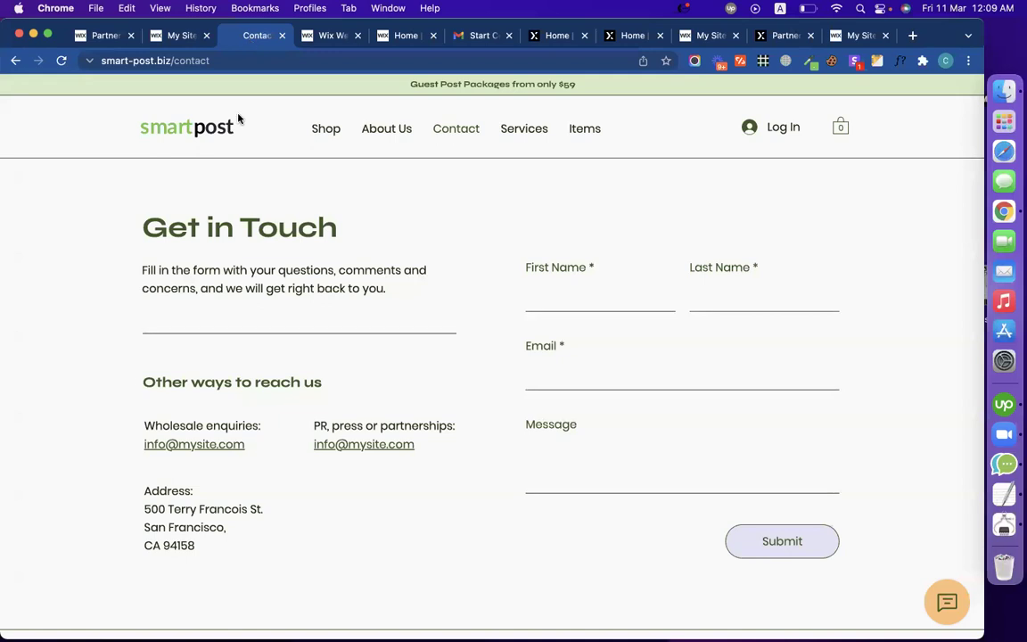
{"action": "triple_click", "coordinate": [253, 239]}
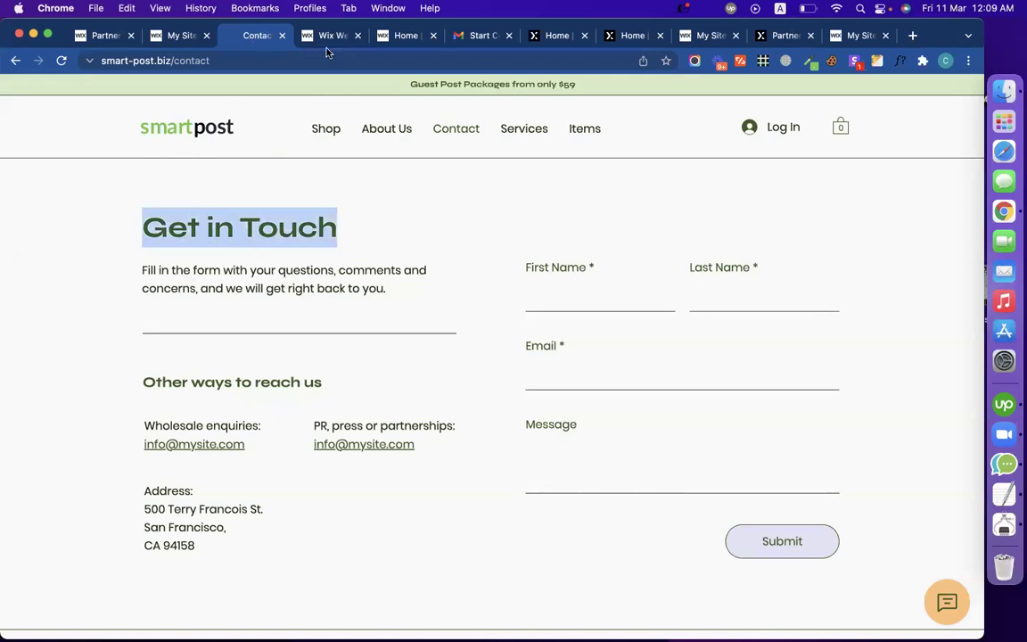
{"action": "key", "text": "ctrl+Tab"}
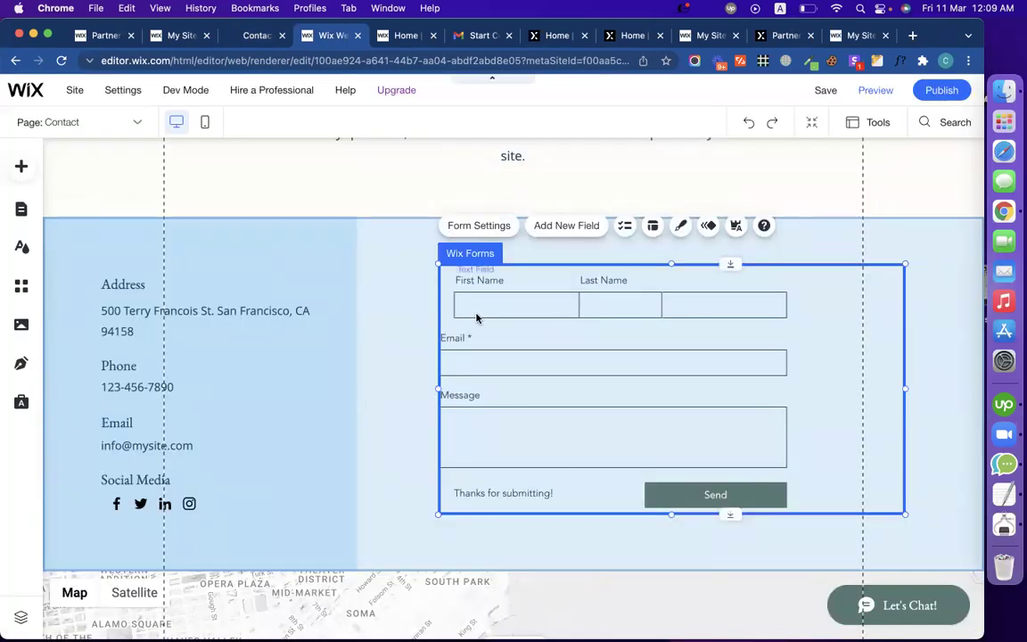
{"action": "scroll", "coordinate": [477, 316], "scroll_direction": "up", "scroll_amount": 3}
{"action": "left_click", "coordinate": [504, 314]}
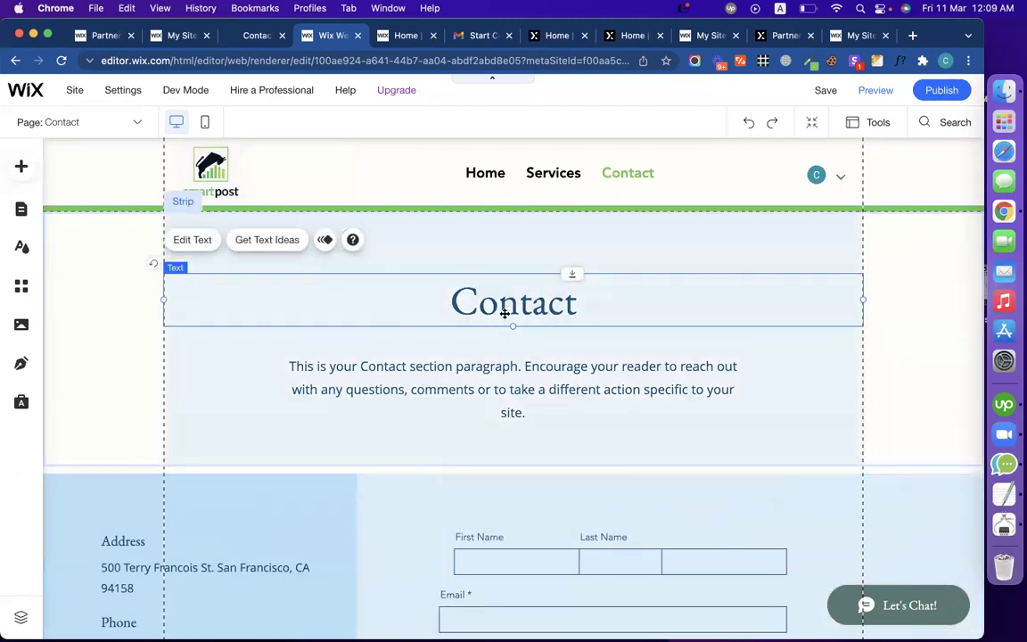
{"action": "double_click", "coordinate": [506, 308]}
{"action": "key", "text": "cmd+v"}
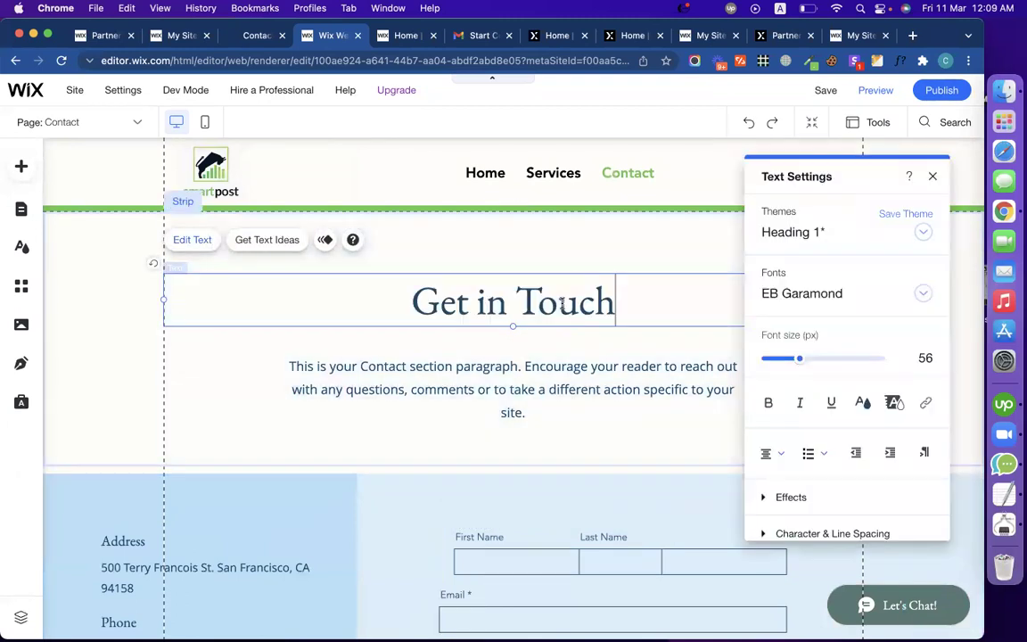
Step: Colour the Get in Touch heading green (#4BD1A0)
{"action": "left_click", "coordinate": [864, 408]}
{"action": "left_click", "coordinate": [635, 389]}
{"action": "left_click", "coordinate": [598, 321]}
{"action": "double_click", "coordinate": [590, 312]}
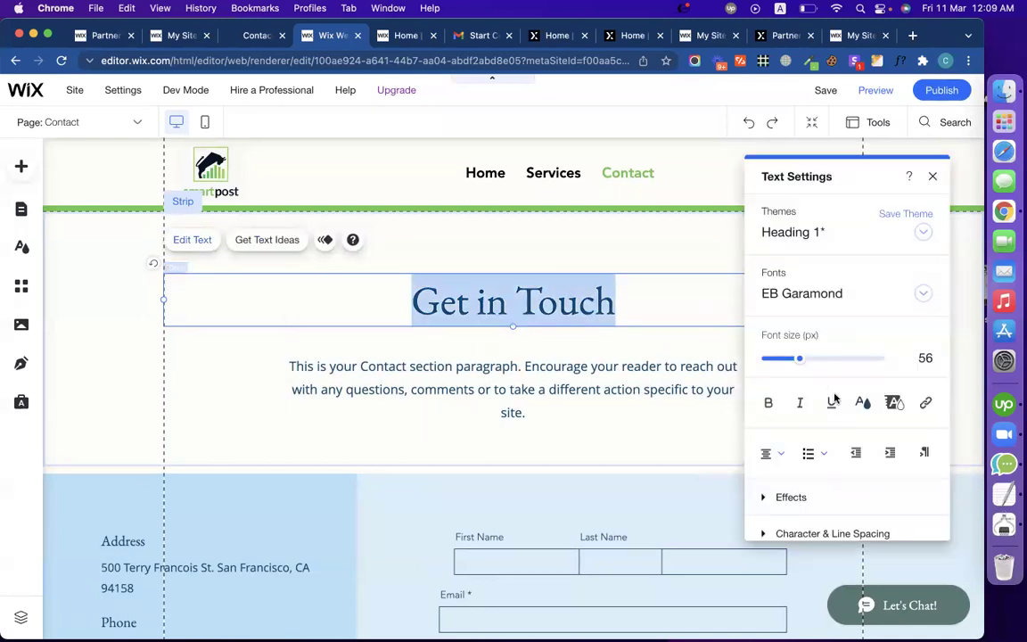
{"action": "left_click", "coordinate": [862, 403]}
{"action": "left_click", "coordinate": [809, 424]}
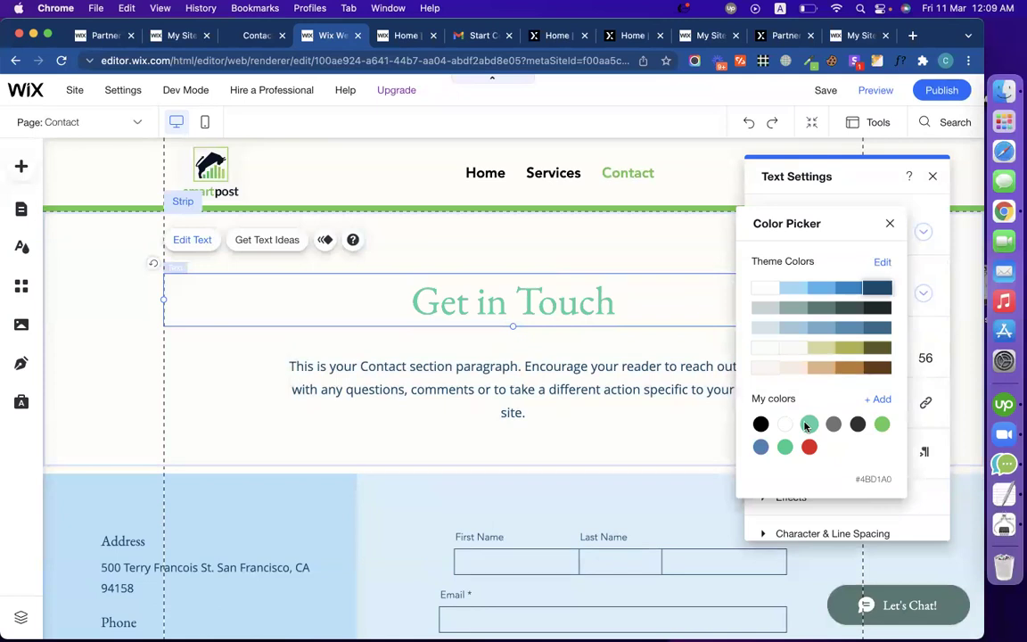
{"action": "key", "text": "Escape"}
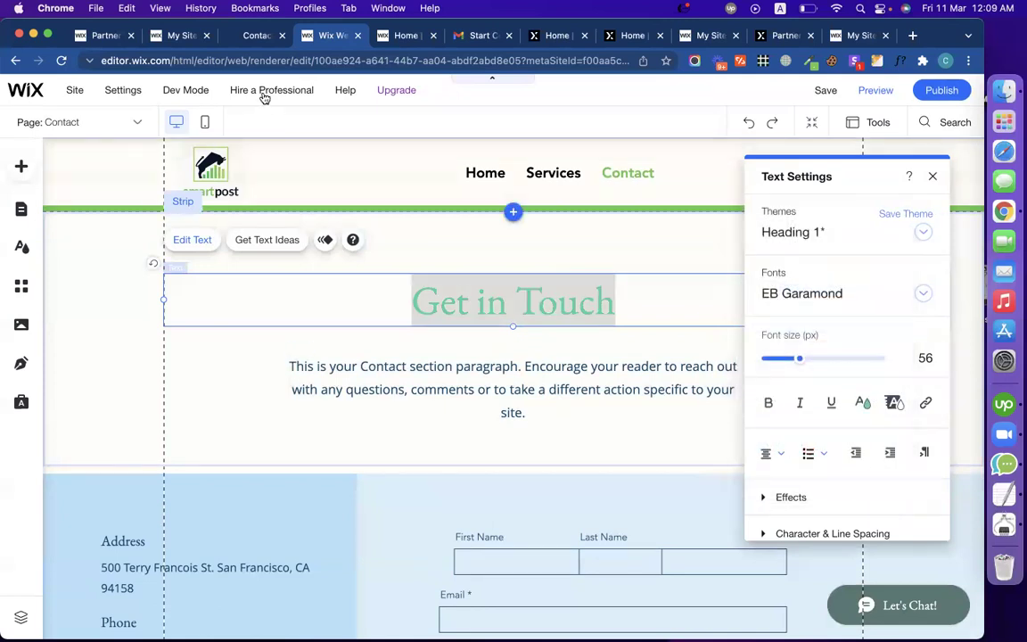
Step: Replace the intro paragraph with the live site's 'Fill in the form…' text
{"action": "left_click", "coordinate": [242, 37]}
{"action": "triple_click", "coordinate": [280, 301]}
{"action": "key", "text": "super+c"}
{"action": "left_click", "coordinate": [301, 35]}
{"action": "left_click", "coordinate": [499, 375]}
{"action": "double_click", "coordinate": [499, 375]}
{"action": "key", "text": "super+v"}
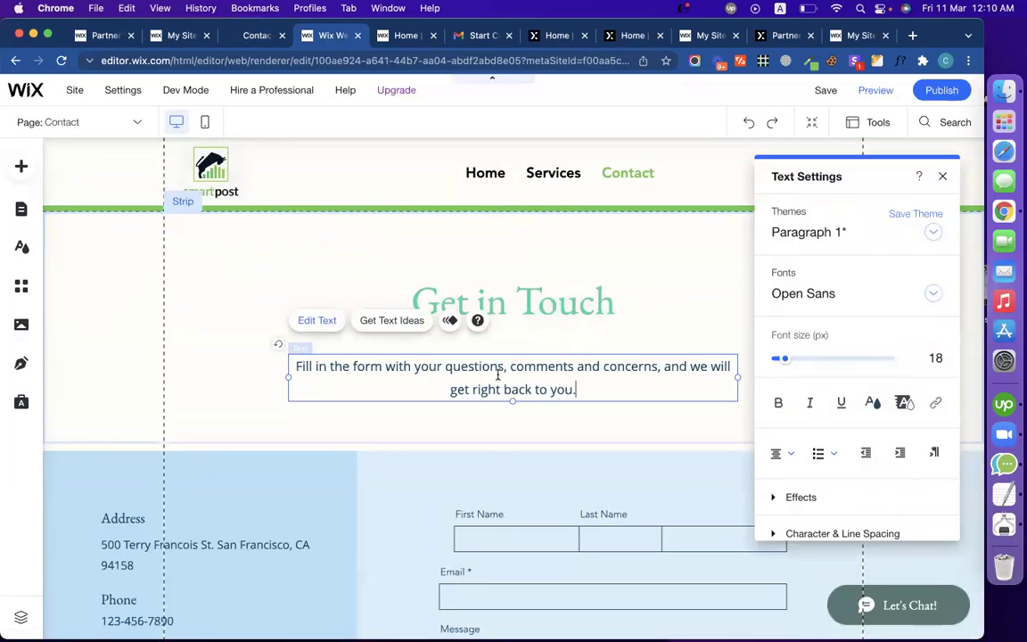
Step: Select the wholesale enquiries line and email on the live contact page
{"action": "left_click", "coordinate": [251, 35]}
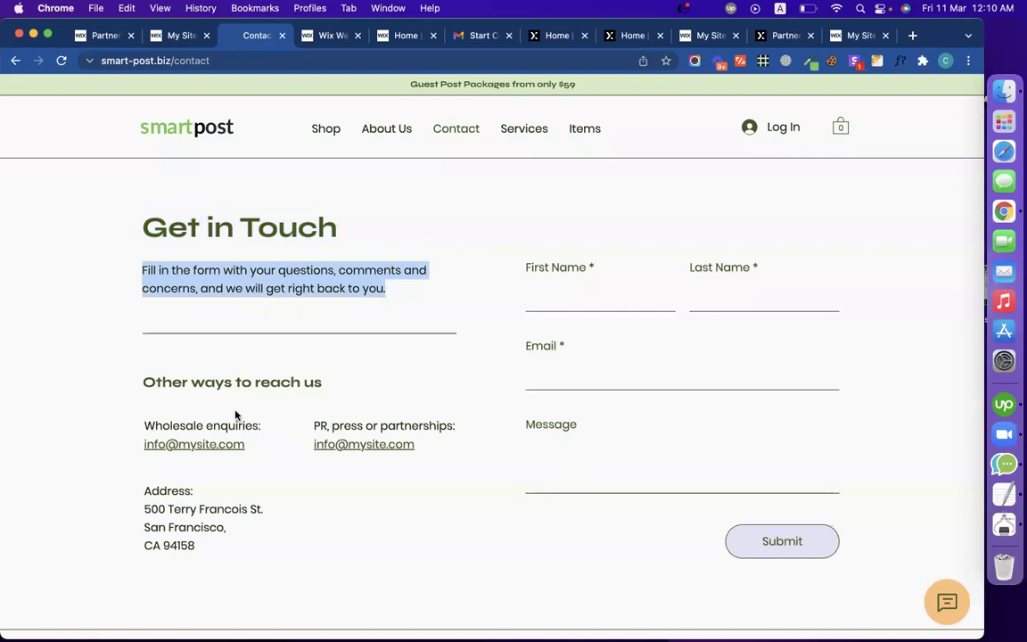
{"action": "triple_click", "coordinate": [208, 383]}
{"action": "left_click_drag", "start_coordinate": [249, 412], "coordinate": [141, 380]}
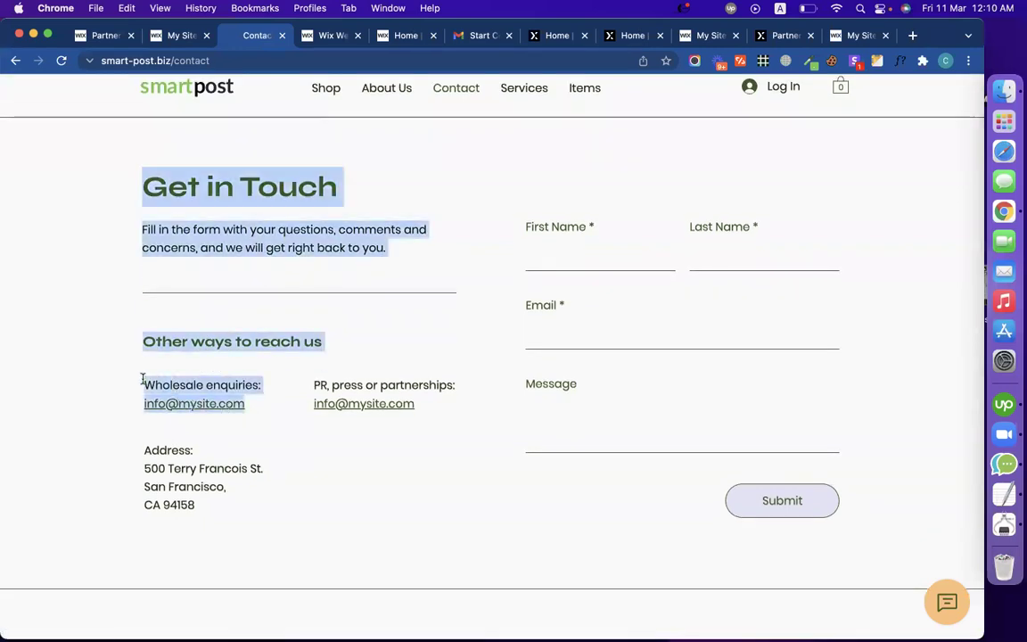
{"action": "left_click", "coordinate": [251, 415]}
{"action": "left_click_drag", "start_coordinate": [269, 409], "coordinate": [143, 378]}
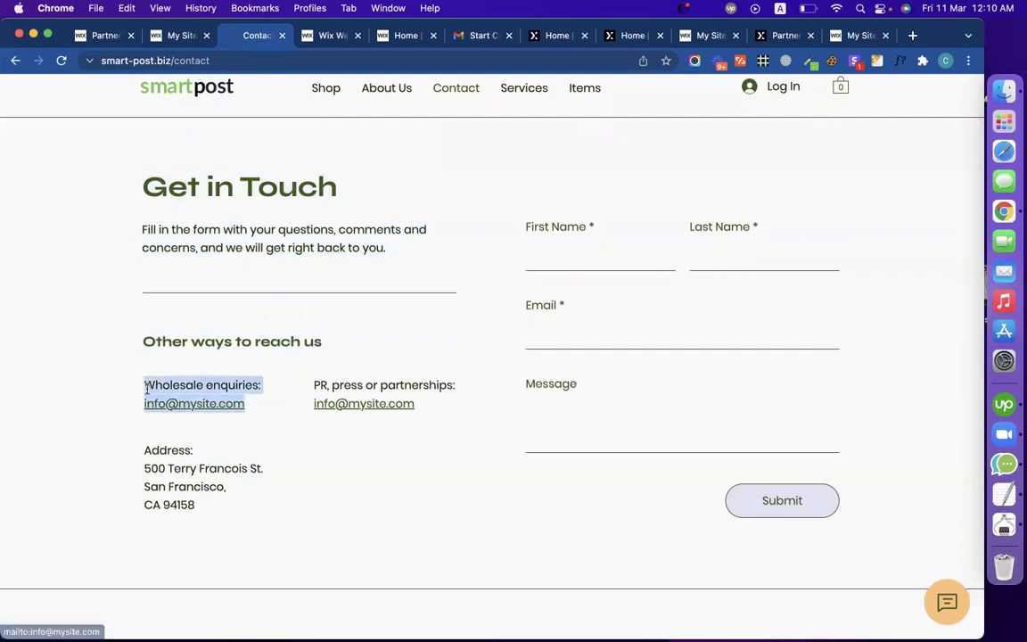
{"action": "left_click", "coordinate": [328, 36]}
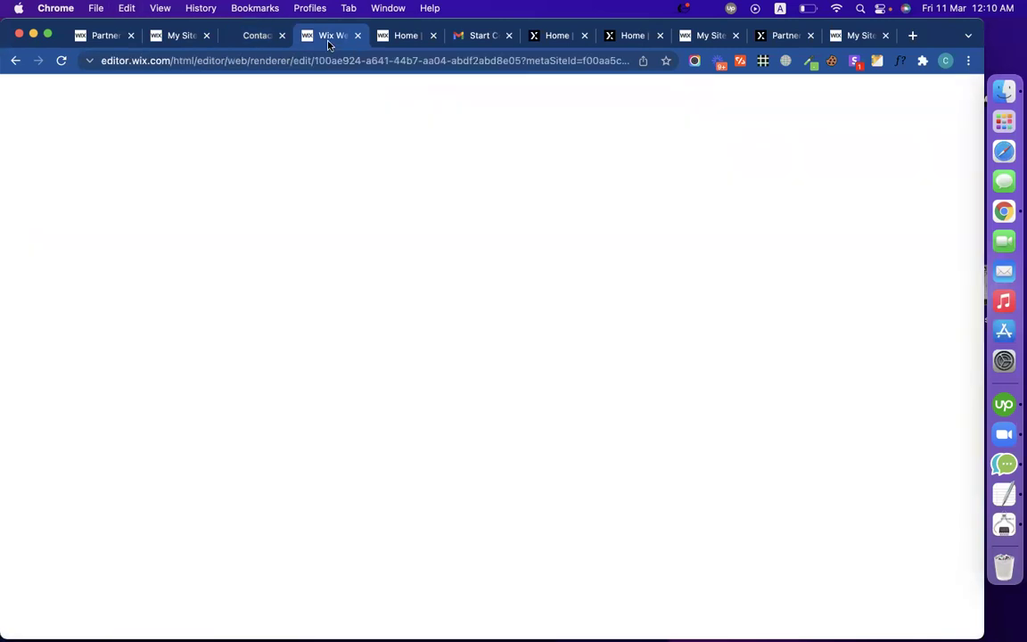
{"action": "scroll", "coordinate": [285, 468], "scroll_direction": "down", "scroll_amount": 3}
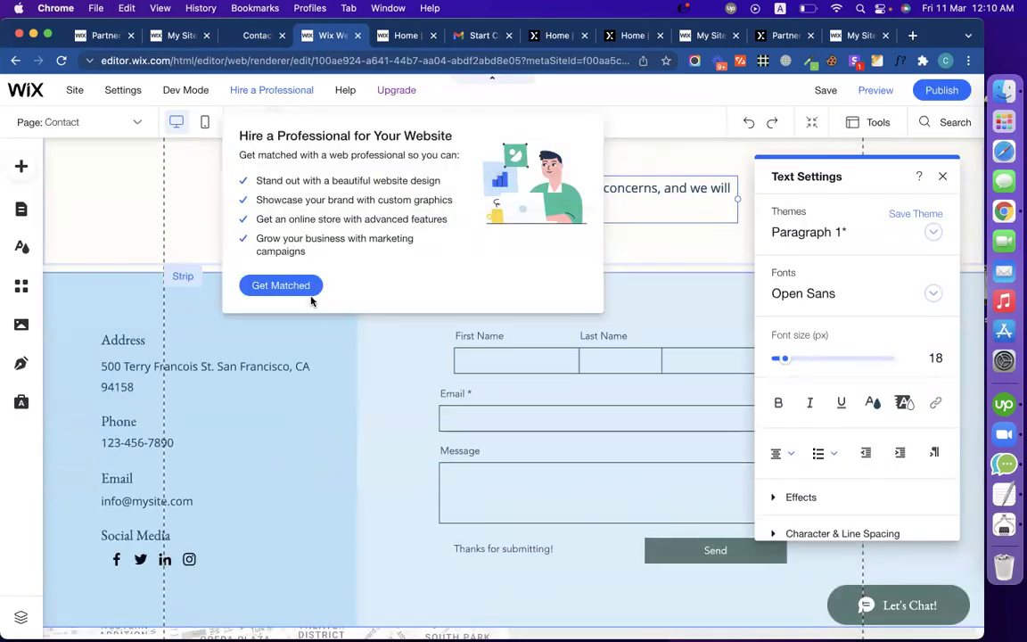
{"action": "left_click", "coordinate": [180, 381]}
Step: Look up the live site's wholesale email while editing the address and email text
{"action": "left_click", "coordinate": [179, 381]}
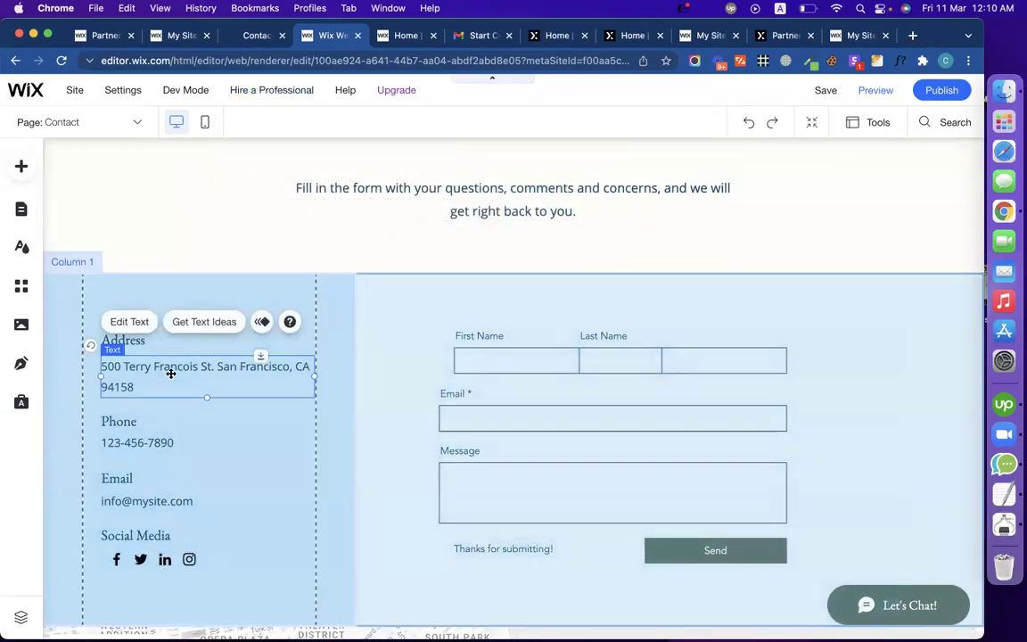
{"action": "left_click", "coordinate": [169, 371]}
{"action": "left_click", "coordinate": [178, 500]}
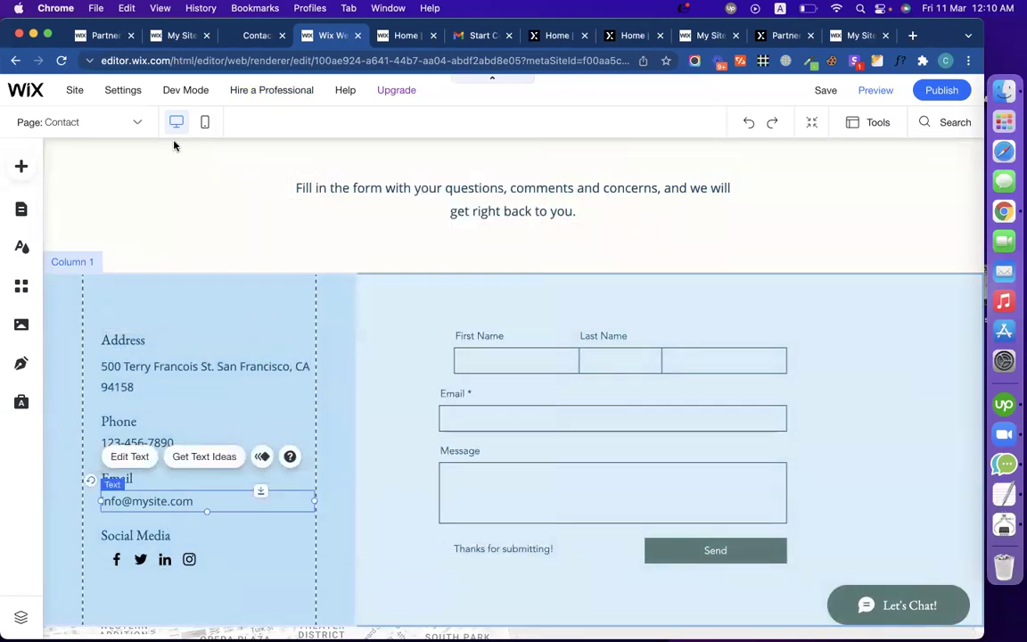
{"action": "left_click", "coordinate": [246, 40]}
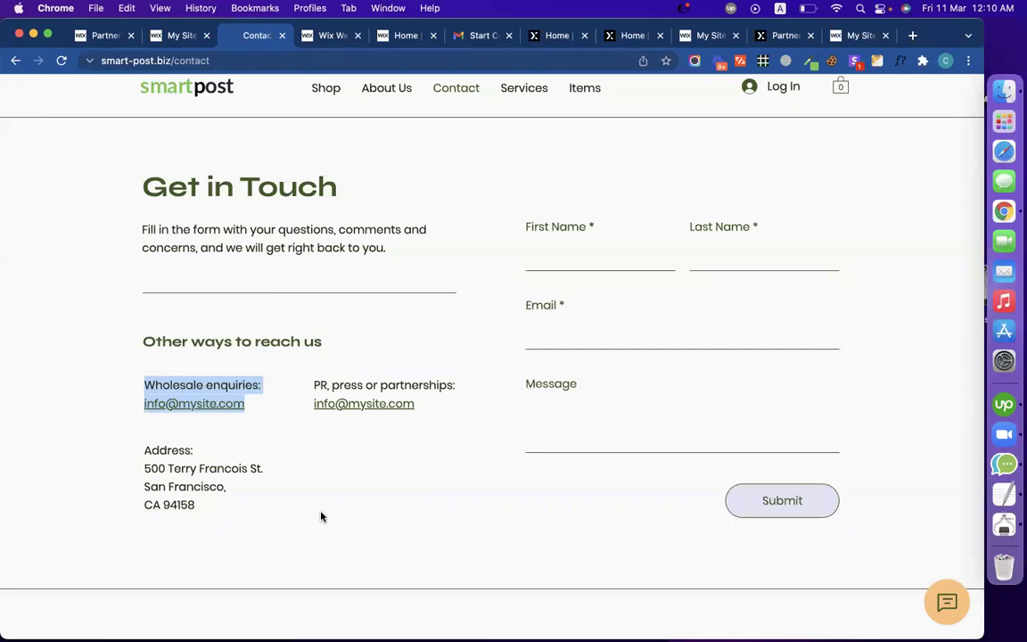
{"action": "left_click_drag", "start_coordinate": [257, 410], "coordinate": [144, 403]}
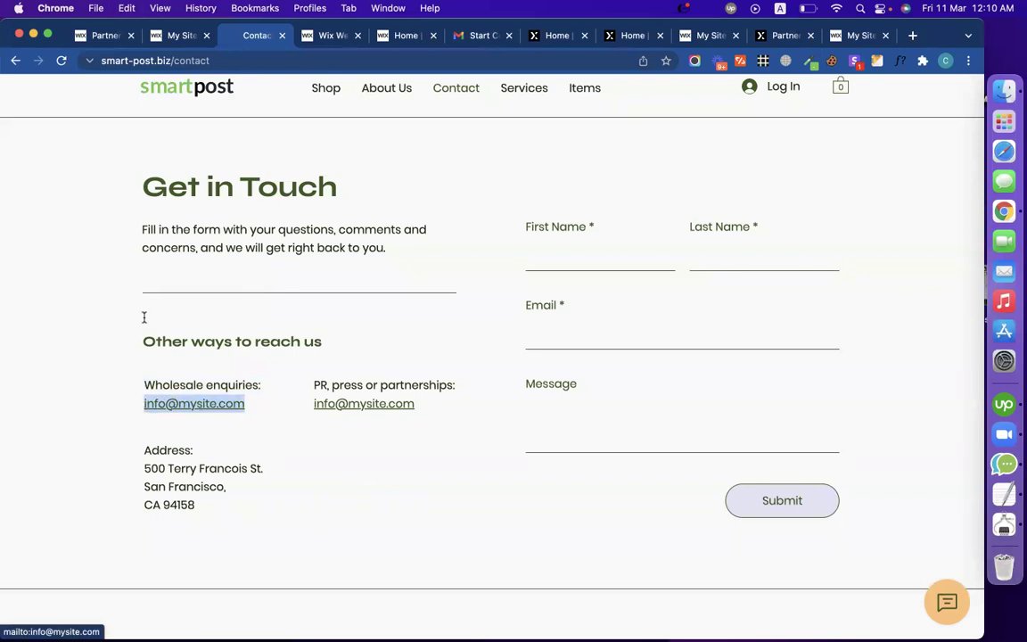
{"action": "left_click", "coordinate": [333, 38]}
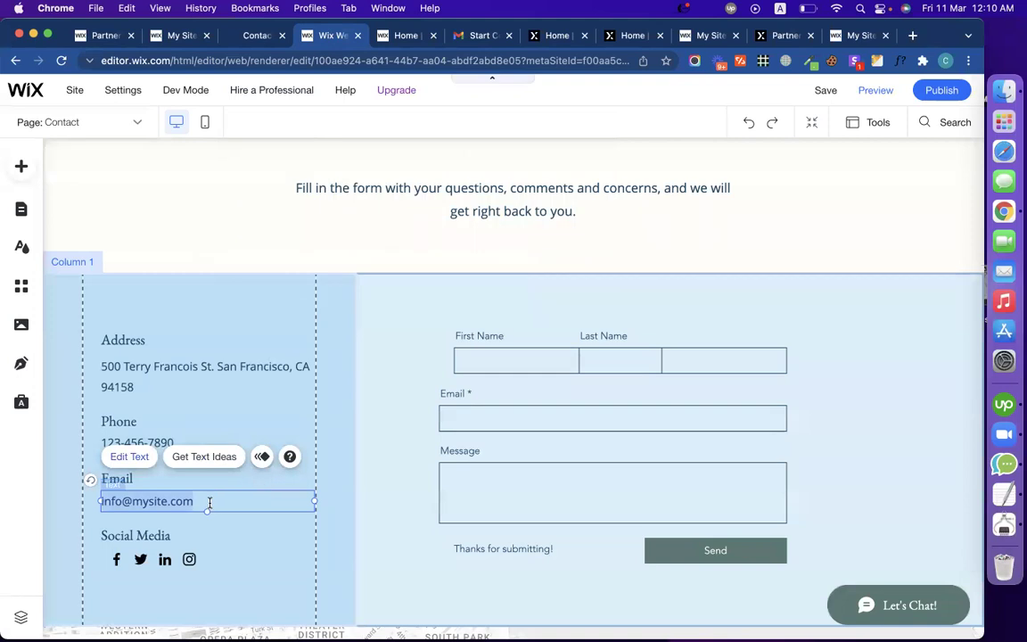
{"action": "left_click", "coordinate": [210, 502]}
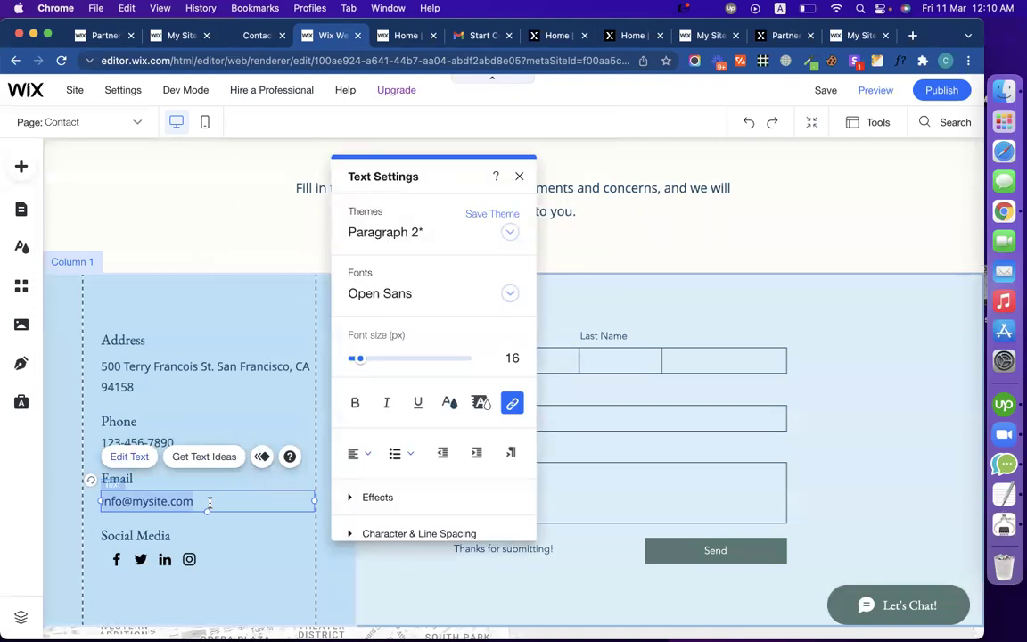
Step: Attempt to replace the address text with the live site's three-line address
{"action": "left_click", "coordinate": [257, 36]}
{"action": "left_click_drag", "start_coordinate": [198, 504], "coordinate": [144, 472]}
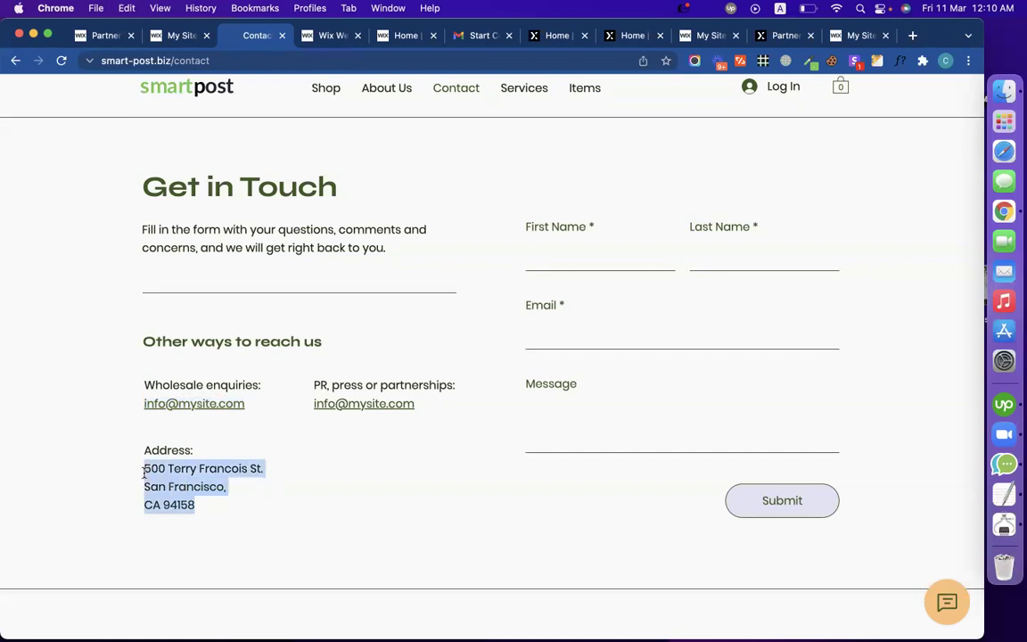
{"action": "left_click", "coordinate": [323, 35]}
{"action": "left_click", "coordinate": [189, 366]}
{"action": "double_click", "coordinate": [188, 368]}
{"action": "key", "text": "super+z"}
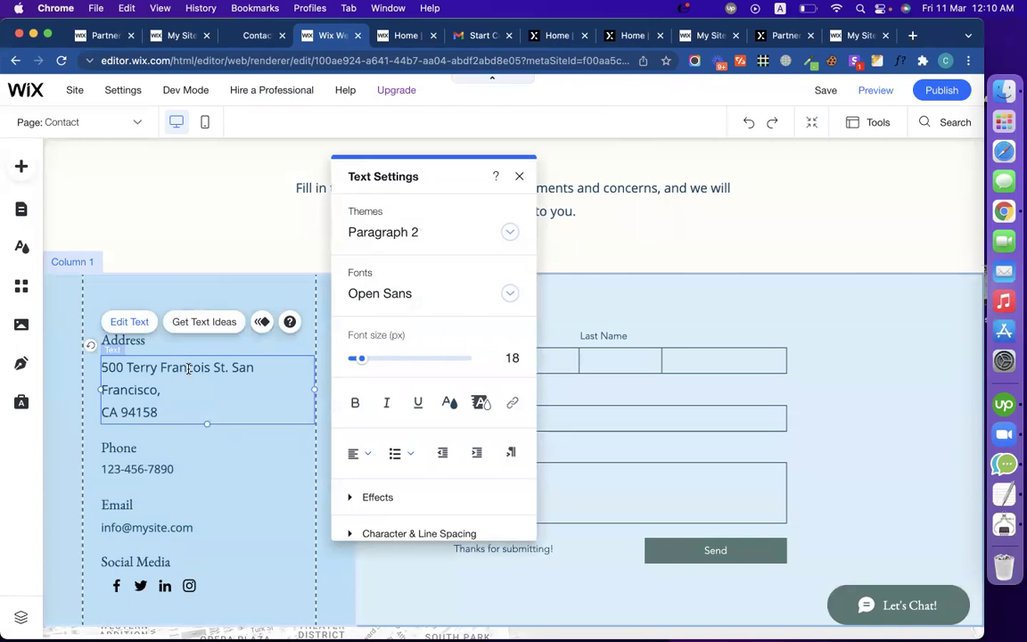
{"action": "left_click", "coordinate": [252, 35]}
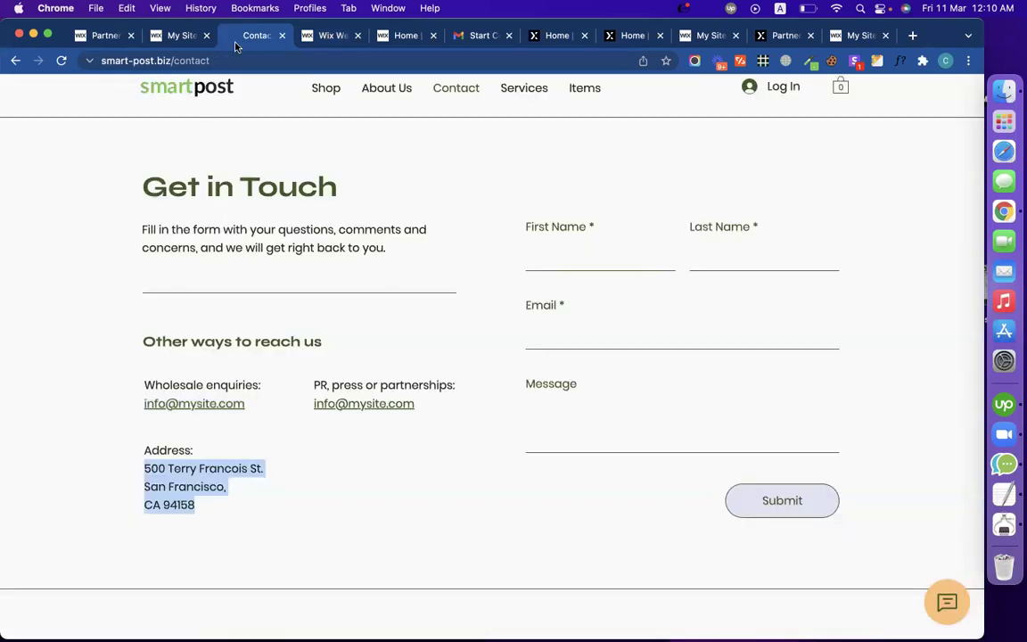
{"action": "left_click", "coordinate": [304, 465]}
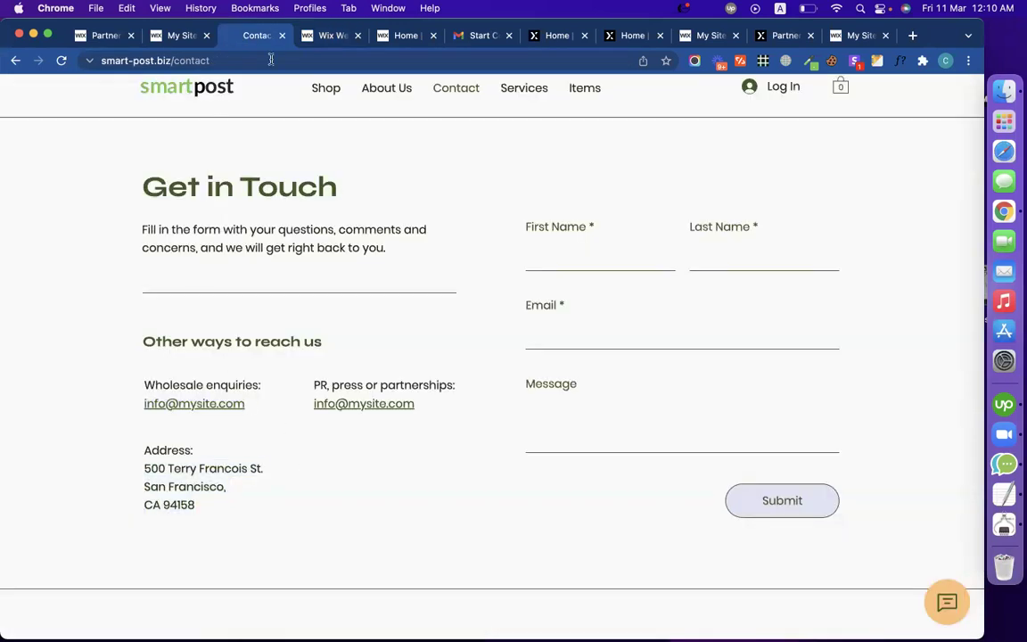
{"action": "left_click", "coordinate": [329, 36]}
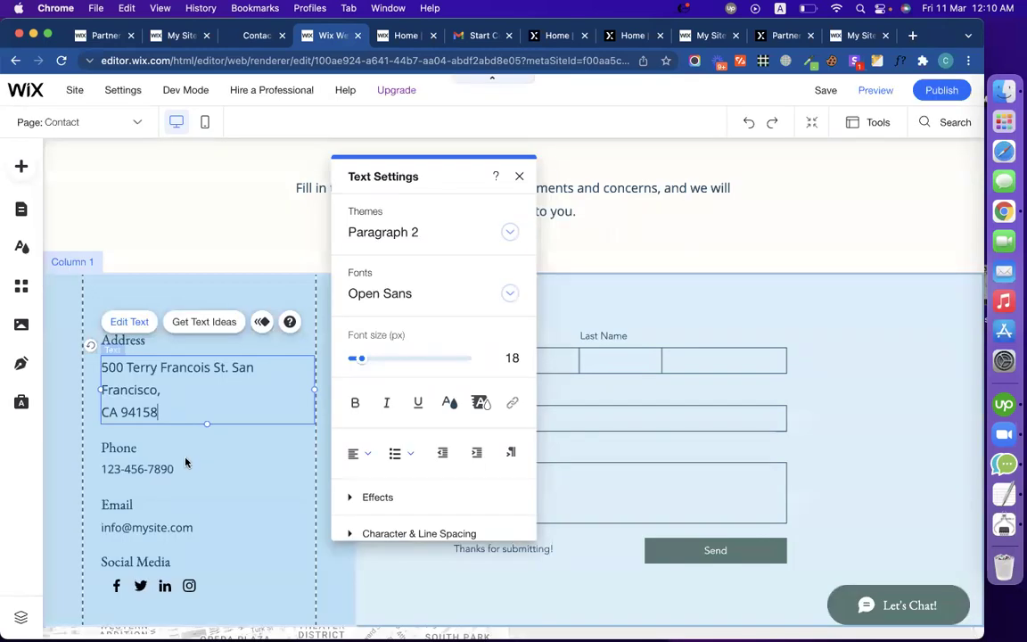
Step: Delete the Phone label and number and move the Email entry up into the gap
{"action": "left_click", "coordinate": [187, 460]}
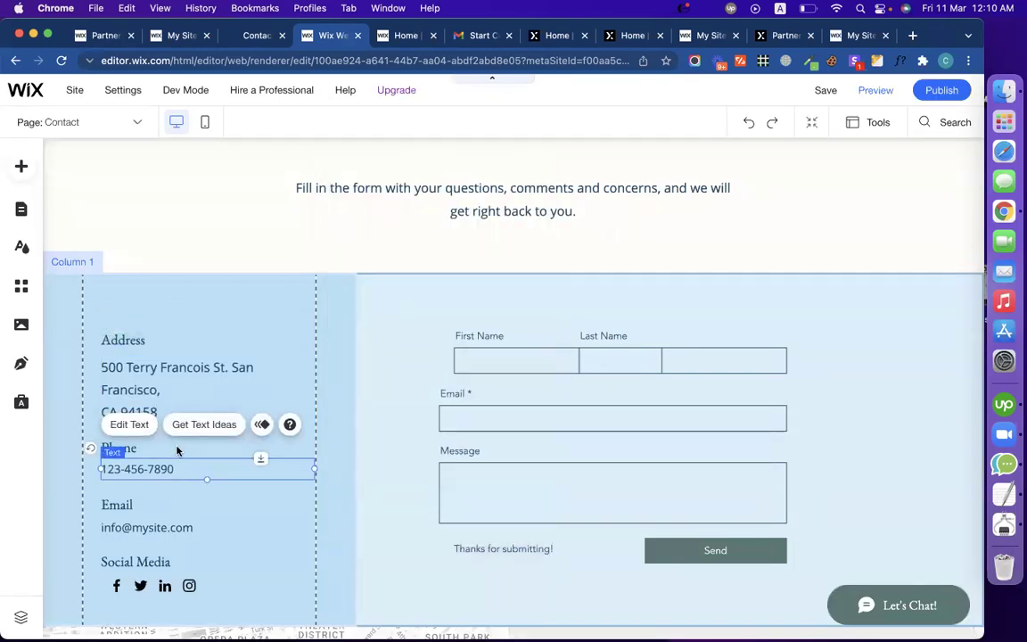
{"action": "left_click", "coordinate": [176, 447]}
{"action": "key", "text": "Delete"}
{"action": "left_click", "coordinate": [178, 467]}
{"action": "key", "text": "Delete"}
{"action": "left_click_drag", "start_coordinate": [162, 512], "coordinate": [160, 458]}
{"action": "left_click_drag", "start_coordinate": [160, 501], "coordinate": [167, 469]}
{"action": "left_click", "coordinate": [161, 526]}
Step: Nudge the Social Media heading up and select the footer phone number on the live page
{"action": "left_click", "coordinate": [164, 563]}
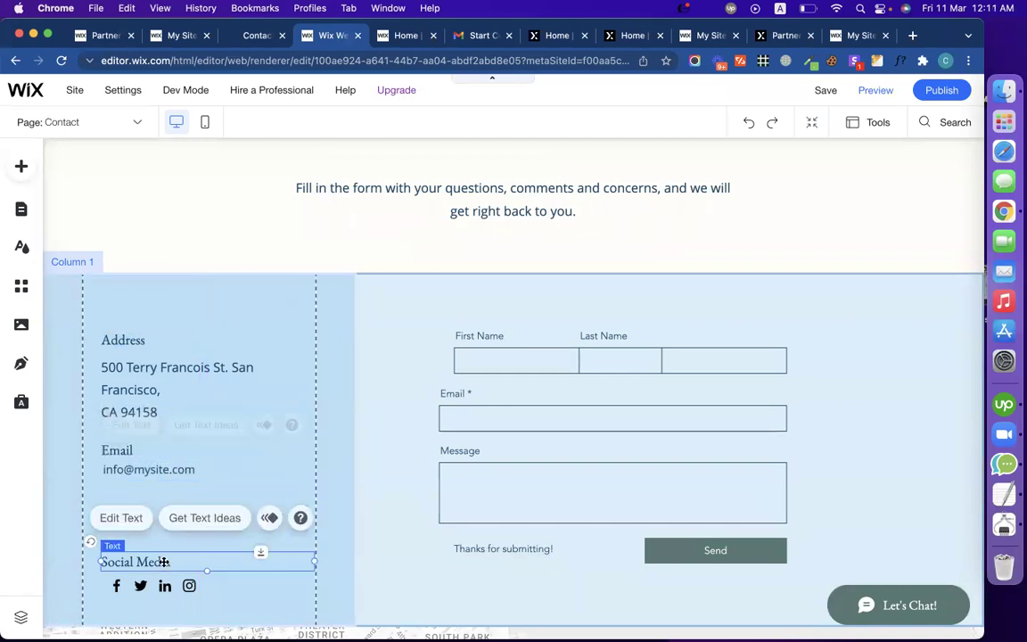
{"action": "left_click", "coordinate": [252, 35]}
{"action": "scroll", "coordinate": [326, 319], "scroll_direction": "down", "scroll_amount": 3}
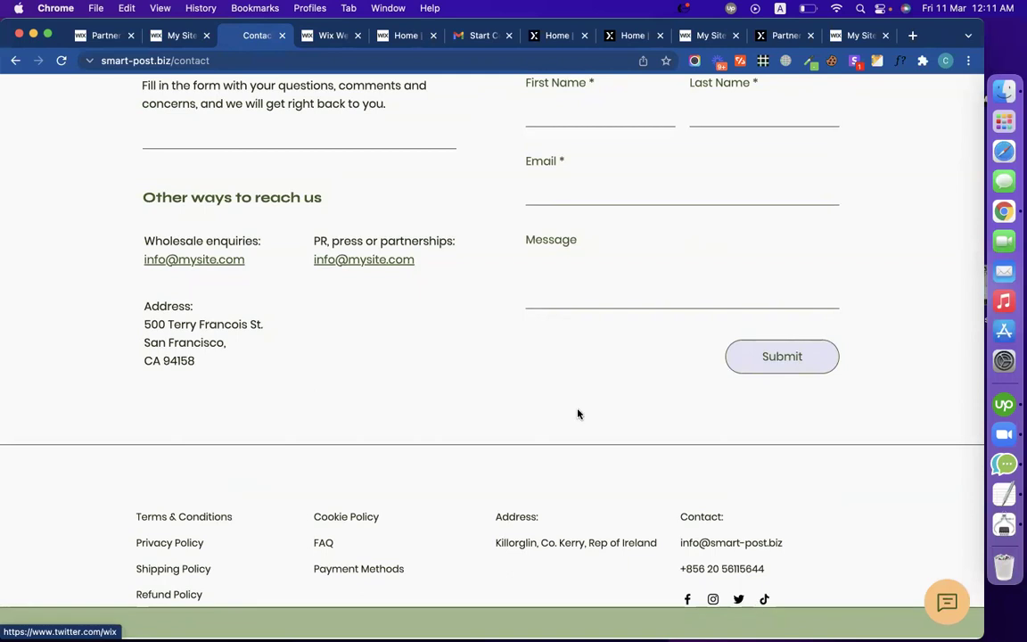
{"action": "left_click", "coordinate": [301, 38]}
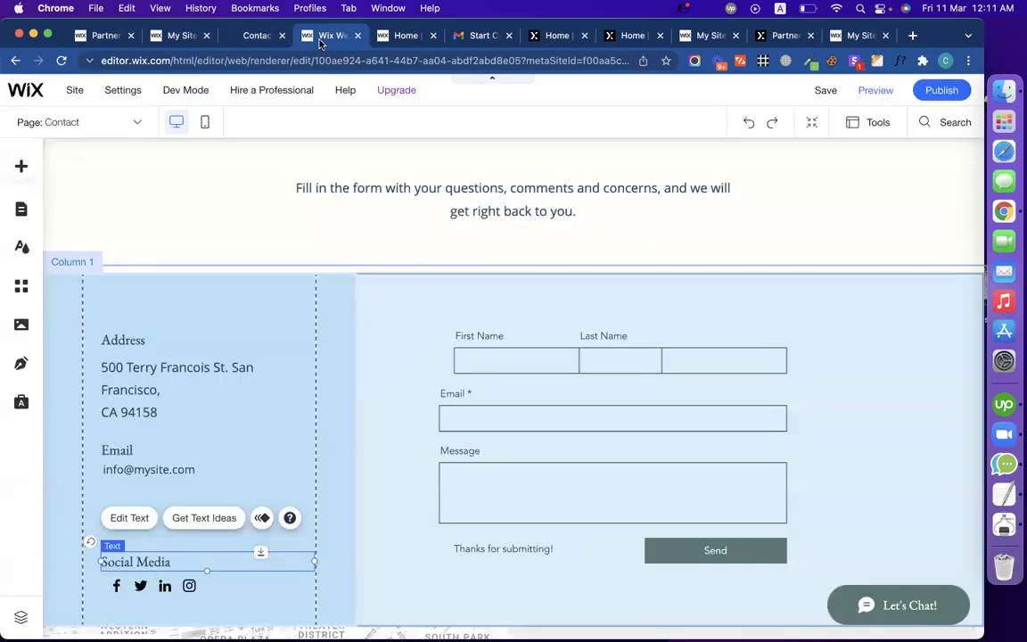
{"action": "left_click_drag", "start_coordinate": [192, 559], "coordinate": [188, 542]}
{"action": "left_click", "coordinate": [236, 44]}
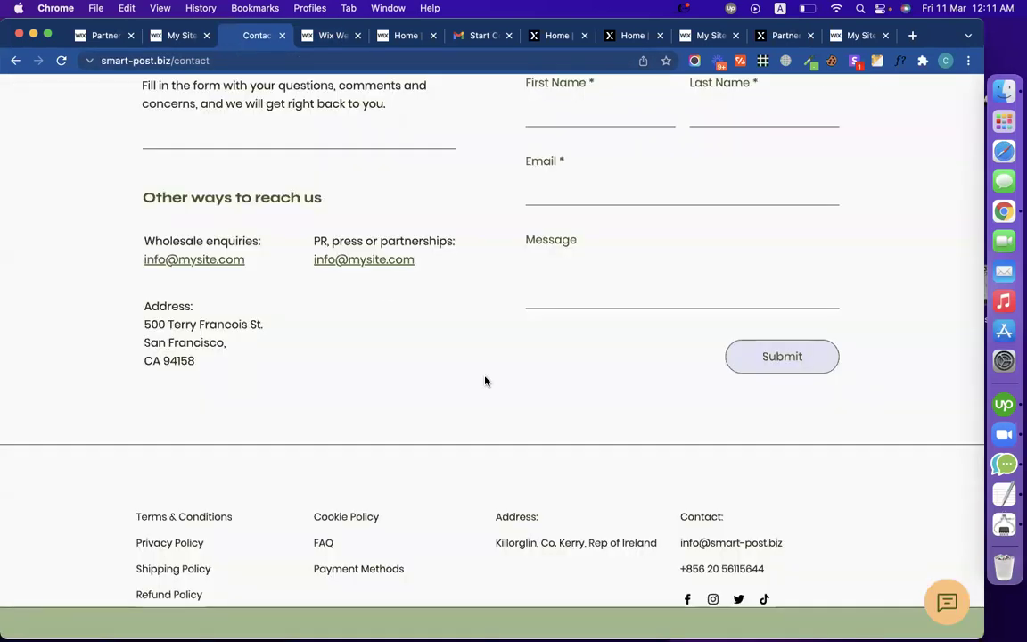
{"action": "left_click_drag", "start_coordinate": [767, 571], "coordinate": [680, 568]}
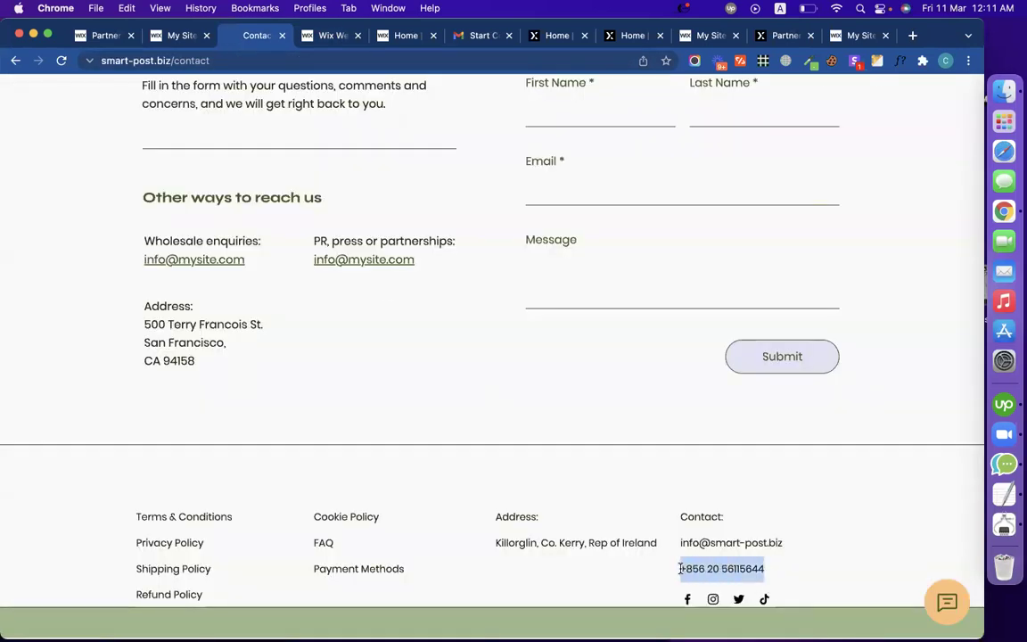
{"action": "left_click", "coordinate": [325, 35]}
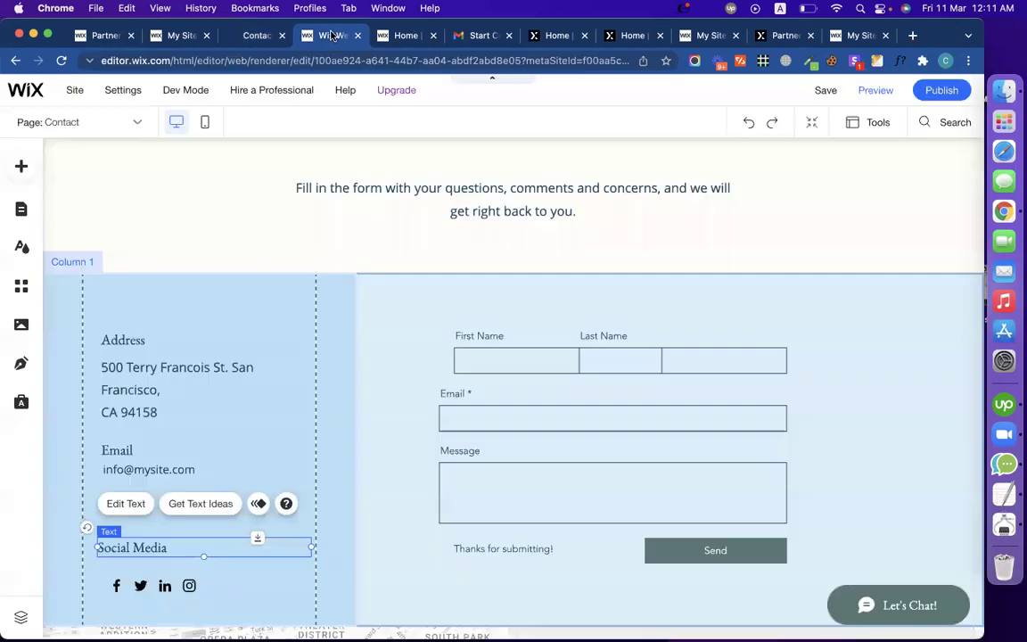
Step: Undo the layout changes to restore the Phone label and number
{"action": "left_click", "coordinate": [752, 127]}
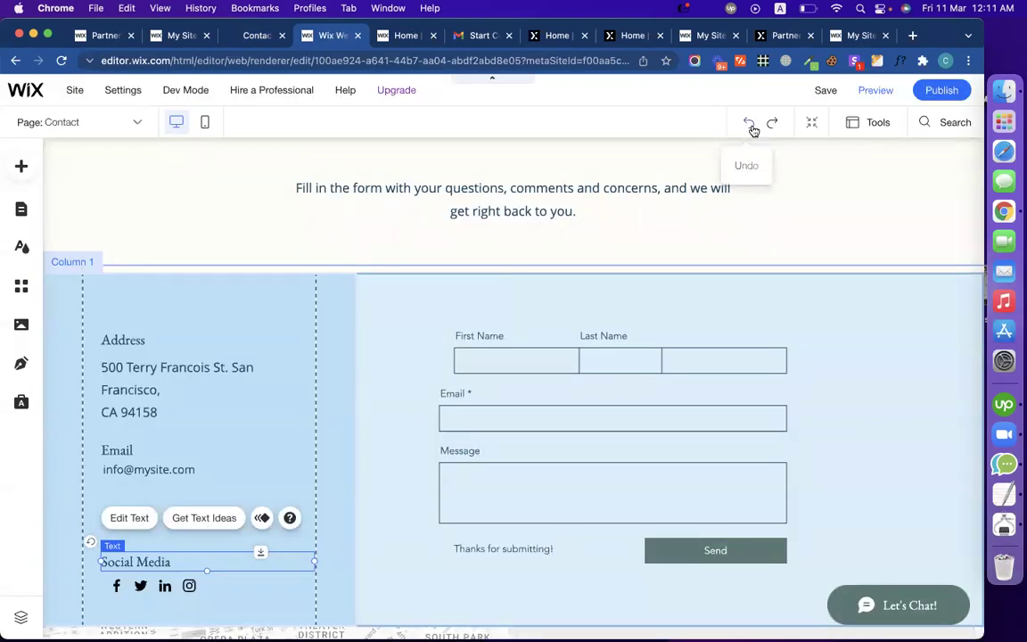
{"action": "left_click", "coordinate": [751, 128]}
{"action": "left_click", "coordinate": [752, 127]}
{"action": "left_click", "coordinate": [752, 128]}
{"action": "left_click", "coordinate": [751, 128]}
Step: Paste the live site's phone number into the Phone entry and remove the extra space
{"action": "left_click", "coordinate": [170, 469]}
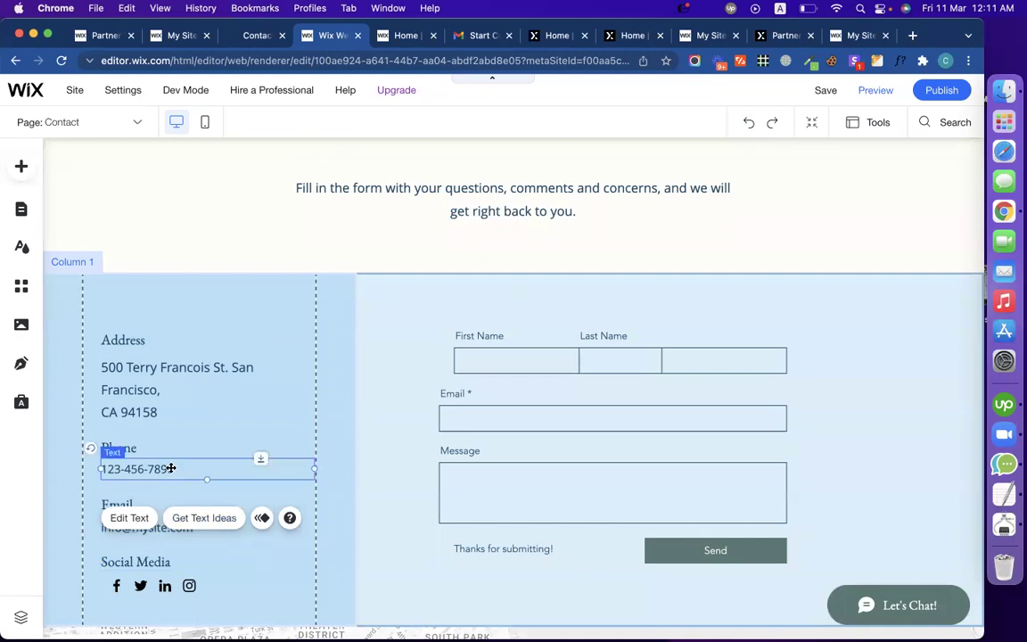
{"action": "double_click", "coordinate": [169, 469]}
{"action": "key", "text": "super+v"}
{"action": "left_click", "coordinate": [170, 469]}
{"action": "key", "text": "BackSpace"}
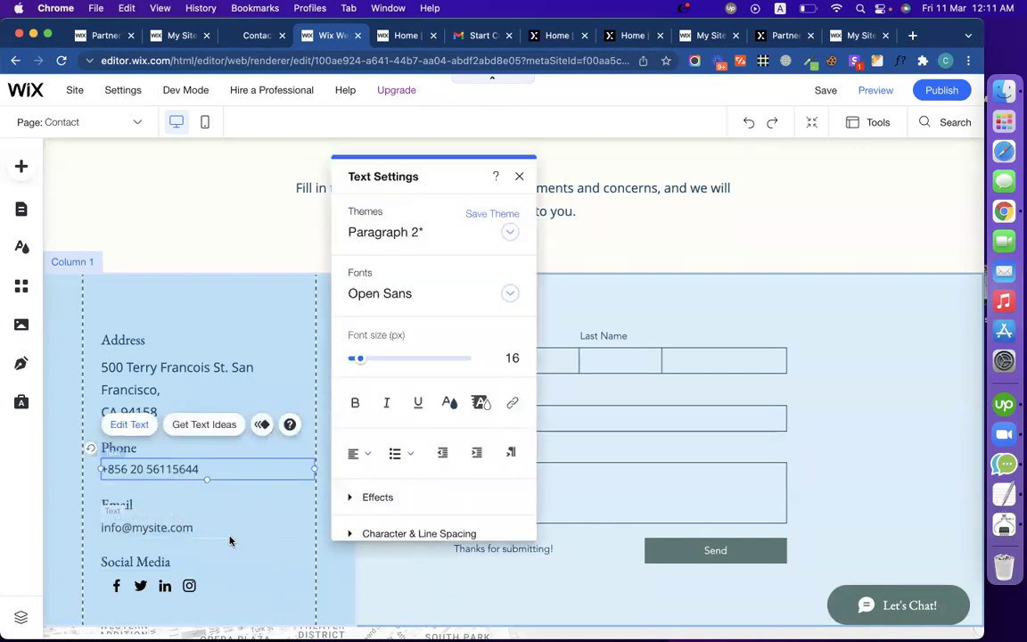
{"action": "left_click", "coordinate": [178, 562]}
{"action": "left_click", "coordinate": [204, 584]}
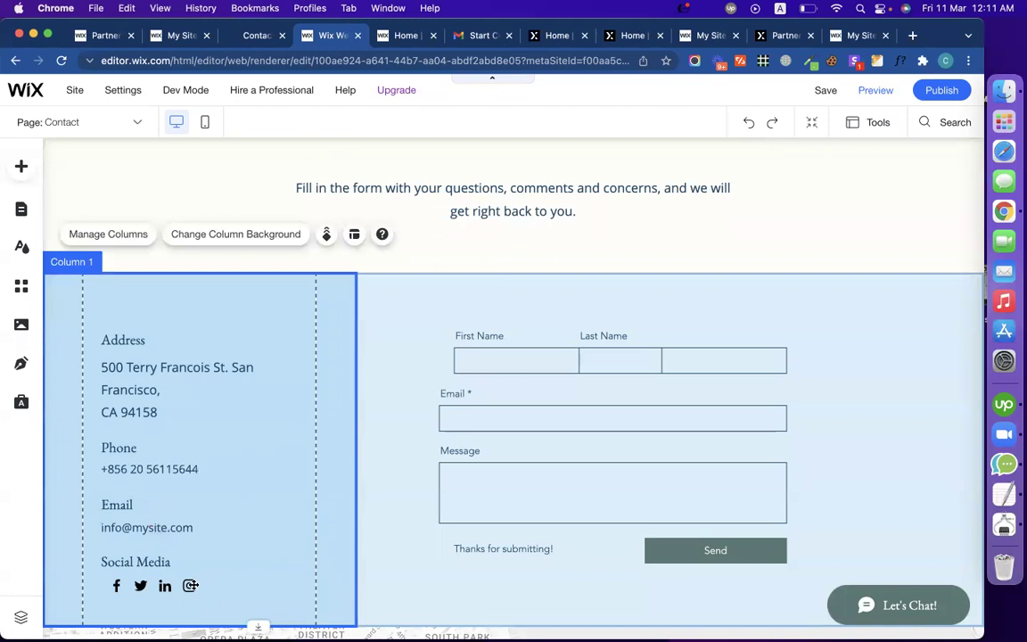
Step: Nudge the social icons left and give the contact-details column a green background
{"action": "left_click", "coordinate": [192, 585]}
{"action": "left_click_drag", "start_coordinate": [191, 586], "coordinate": [184, 585]}
{"action": "left_click", "coordinate": [89, 278]}
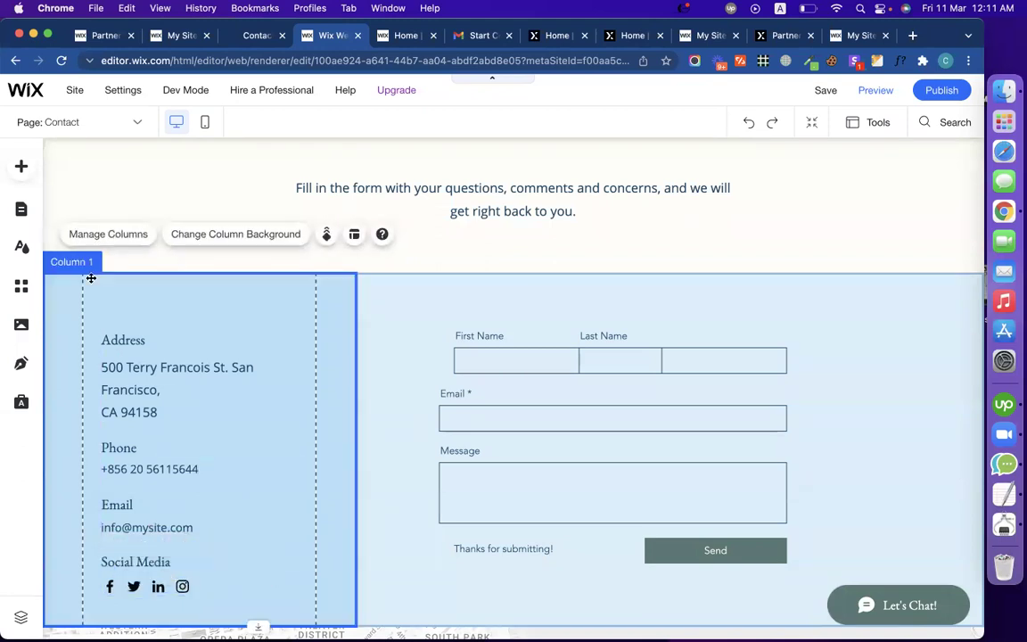
{"action": "left_click", "coordinate": [198, 236]}
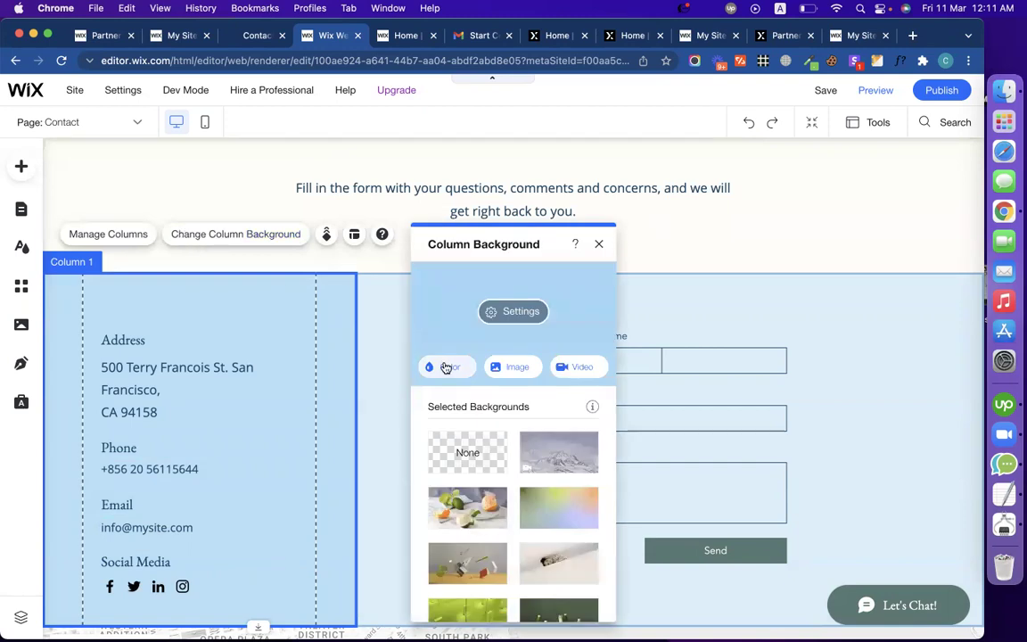
{"action": "left_click", "coordinate": [445, 368]}
{"action": "left_click", "coordinate": [518, 565]}
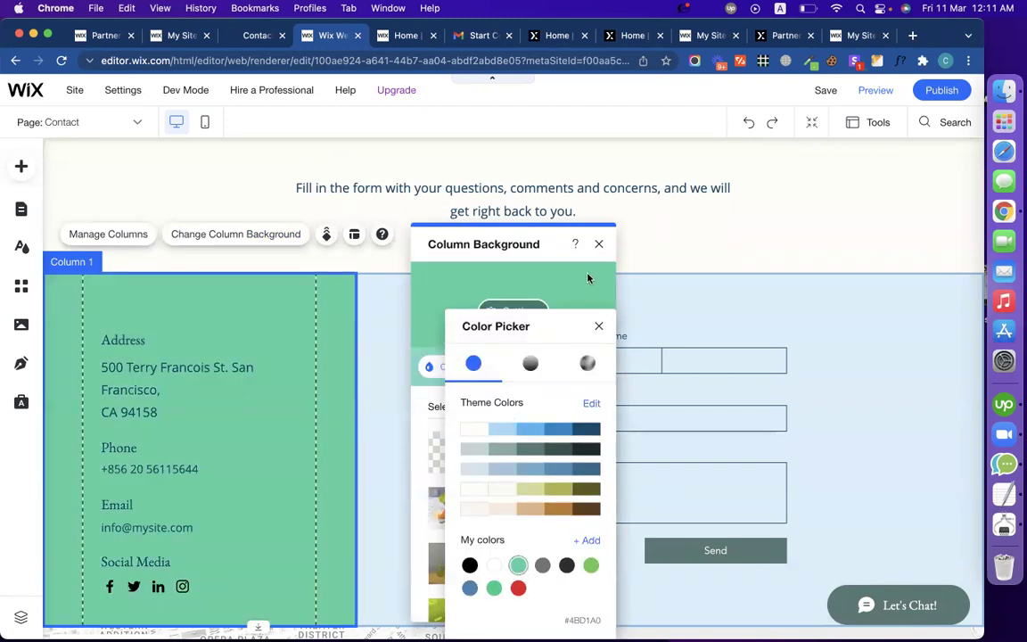
{"action": "left_click", "coordinate": [601, 247]}
{"action": "left_click", "coordinate": [597, 244]}
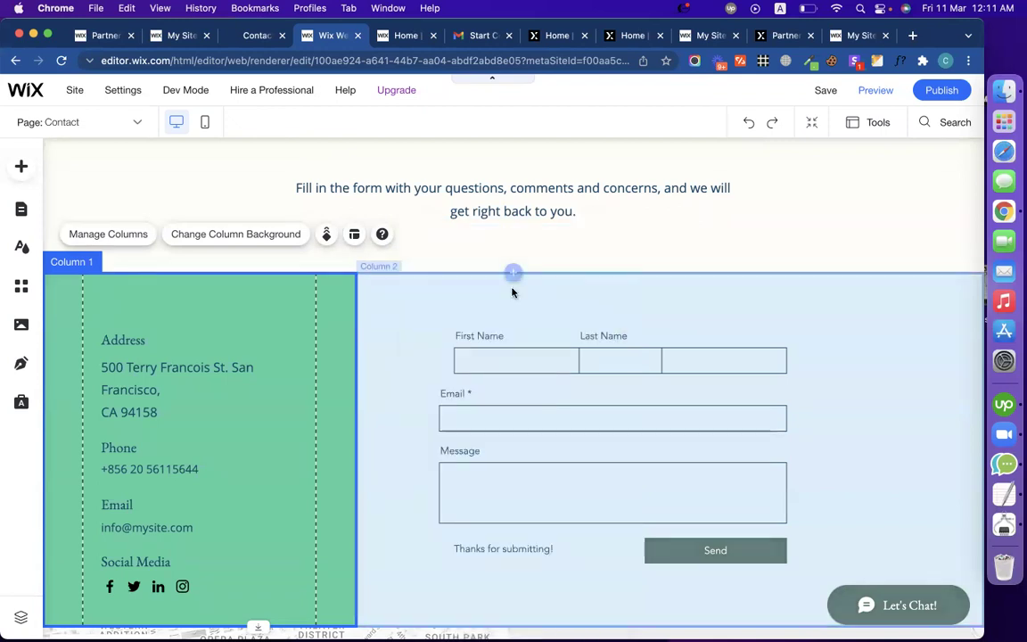
Step: Give the form column a custom pale mint #C4F0E0 background
{"action": "left_click", "coordinate": [444, 296]}
{"action": "left_click", "coordinate": [490, 235]}
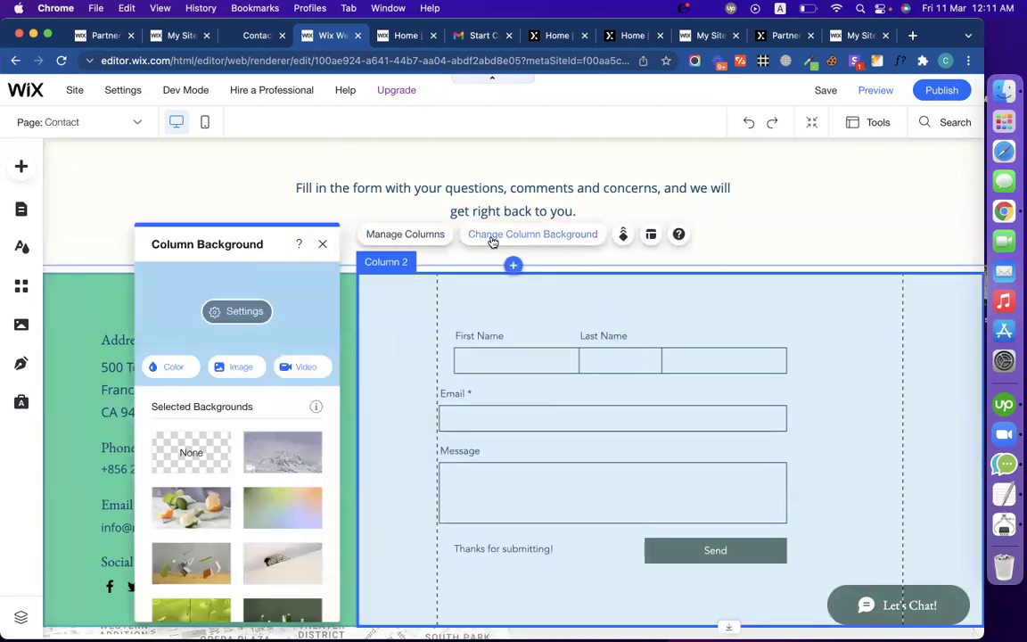
{"action": "left_click", "coordinate": [175, 368]}
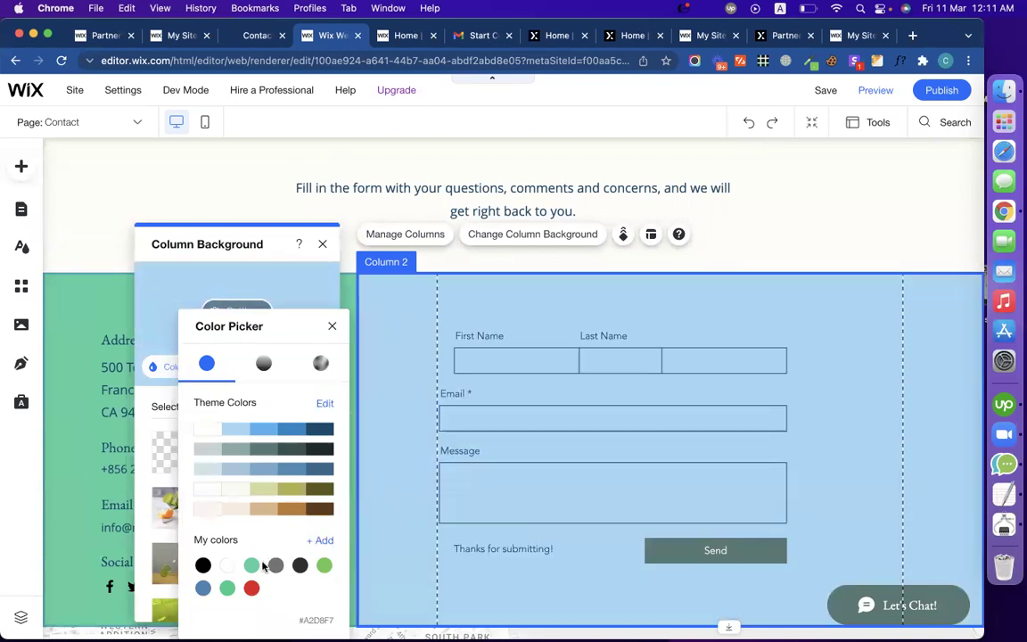
{"action": "left_click", "coordinate": [252, 566]}
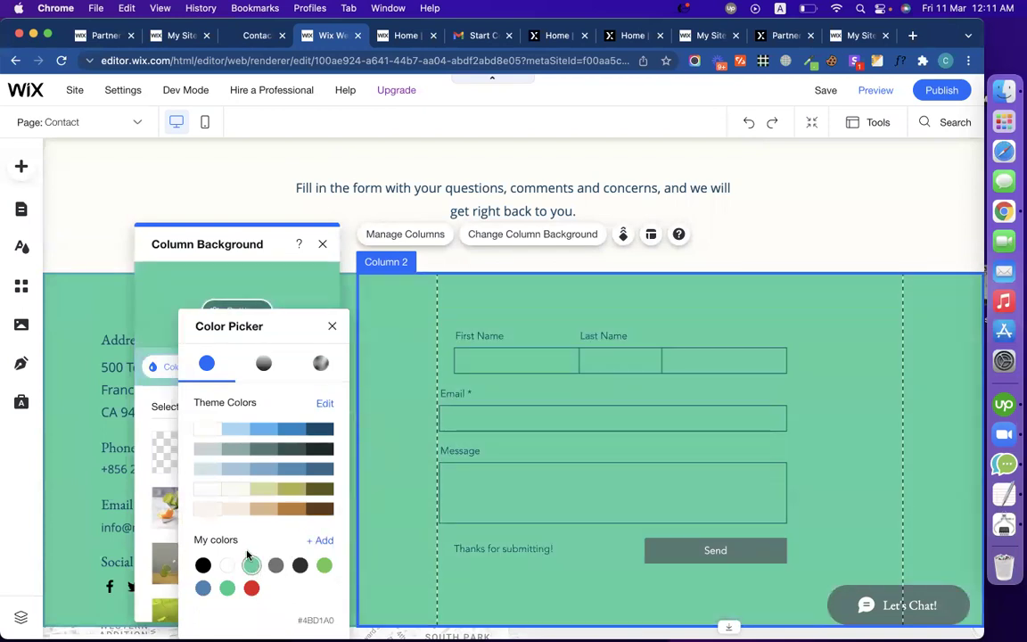
{"action": "left_click", "coordinate": [321, 540]}
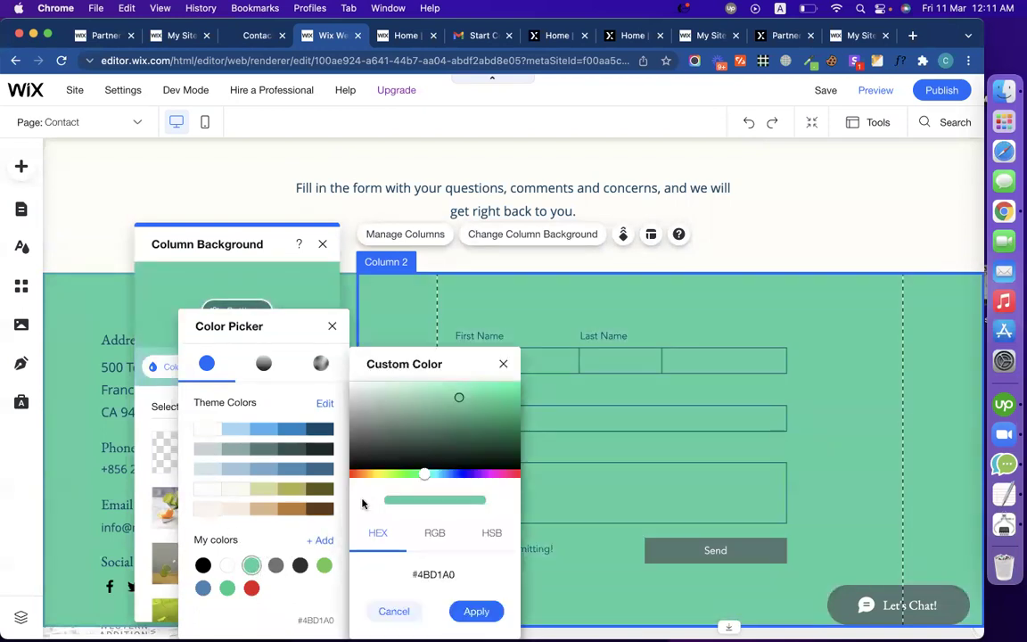
{"action": "left_click_drag", "start_coordinate": [387, 395], "coordinate": [391, 376]}
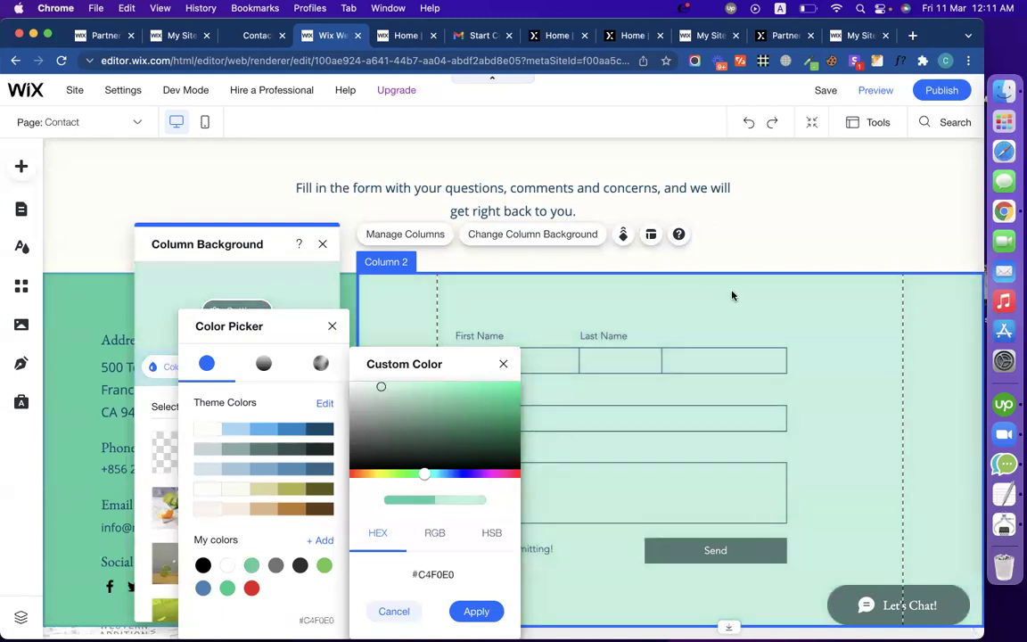
{"action": "left_click", "coordinate": [738, 298]}
{"action": "left_click", "coordinate": [744, 301]}
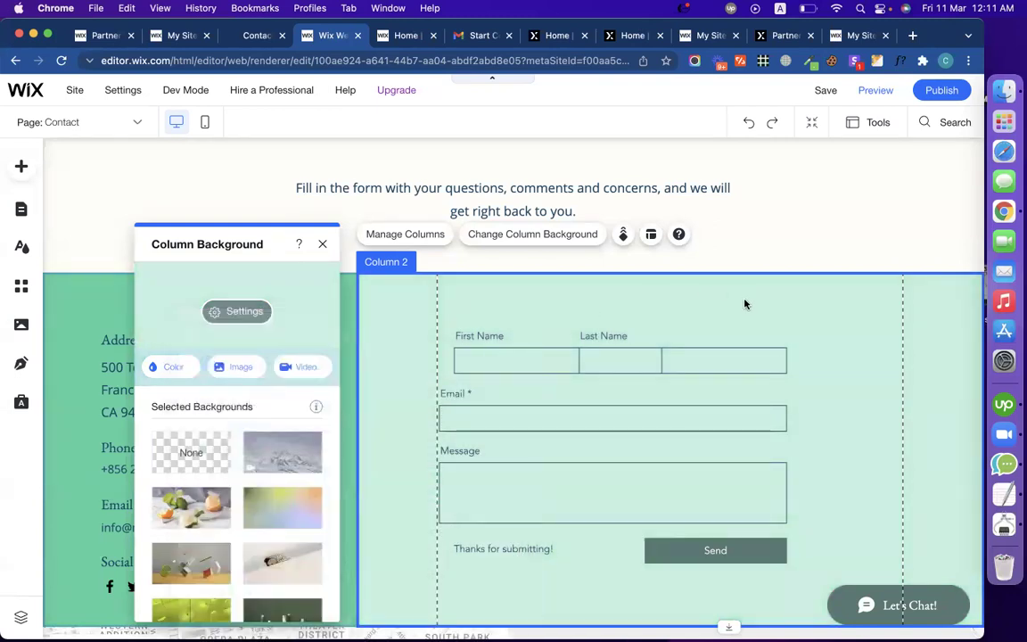
{"action": "left_click", "coordinate": [324, 243]}
{"action": "left_click", "coordinate": [570, 452]}
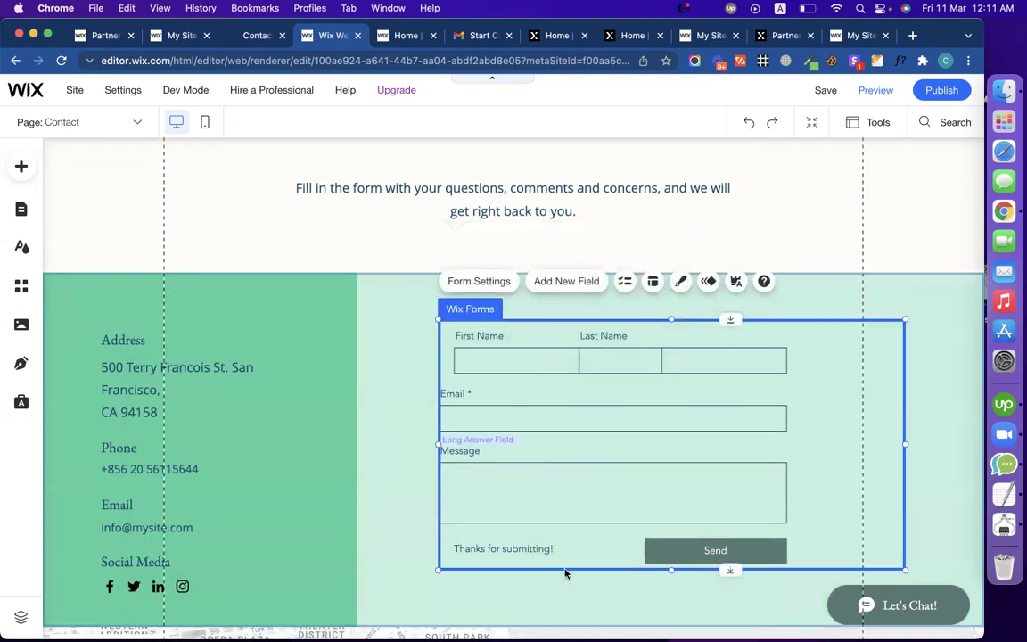
Step: Stretch the Google map taller so it reaches down to the footer
{"action": "scroll", "coordinate": [566, 574], "scroll_direction": "down", "scroll_amount": 8}
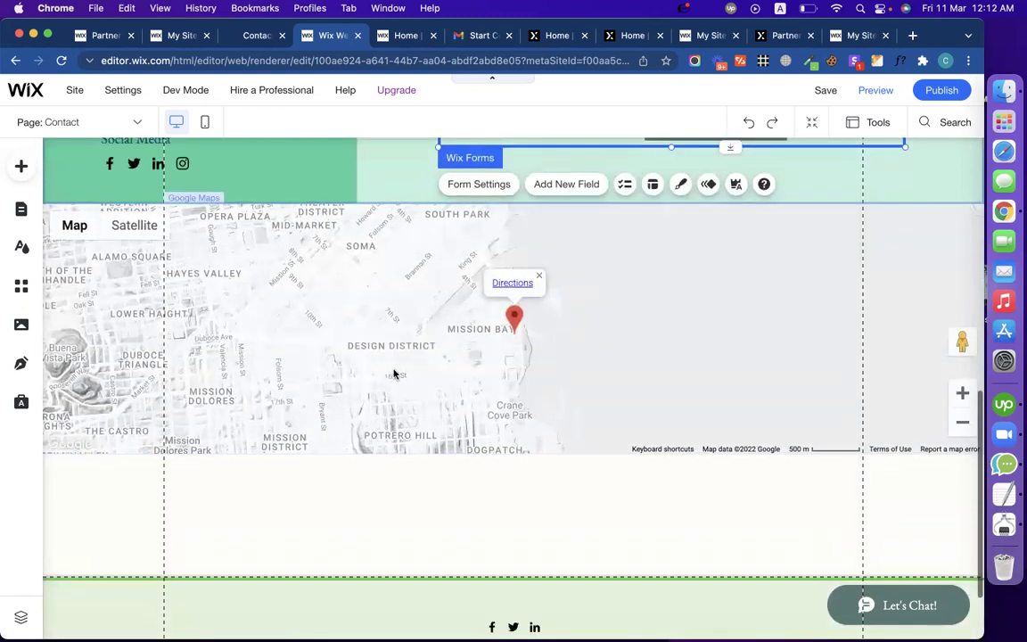
{"action": "left_click", "coordinate": [440, 527]}
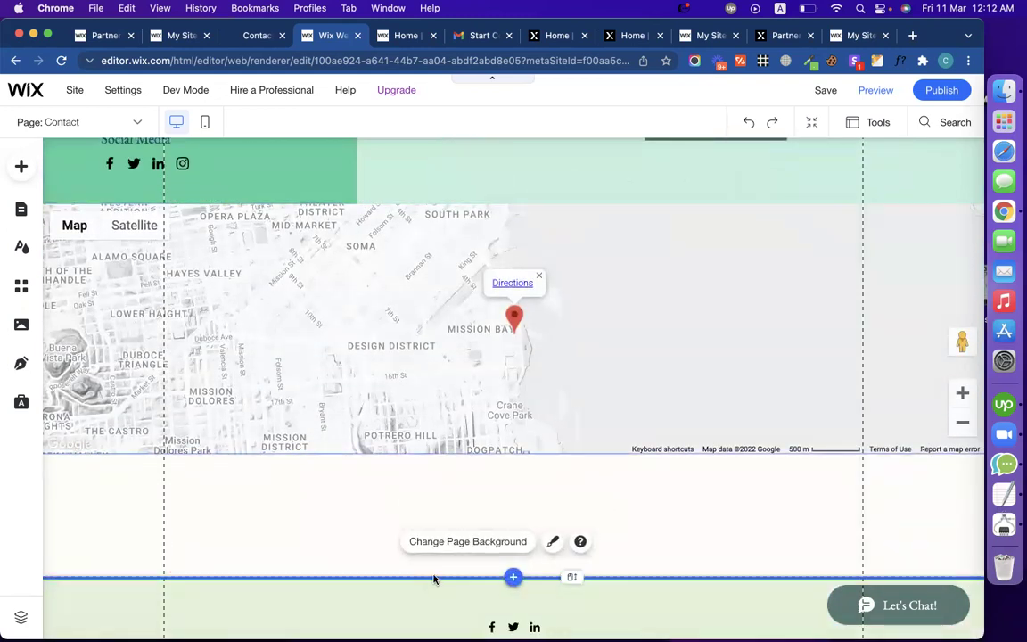
{"action": "left_click", "coordinate": [340, 425]}
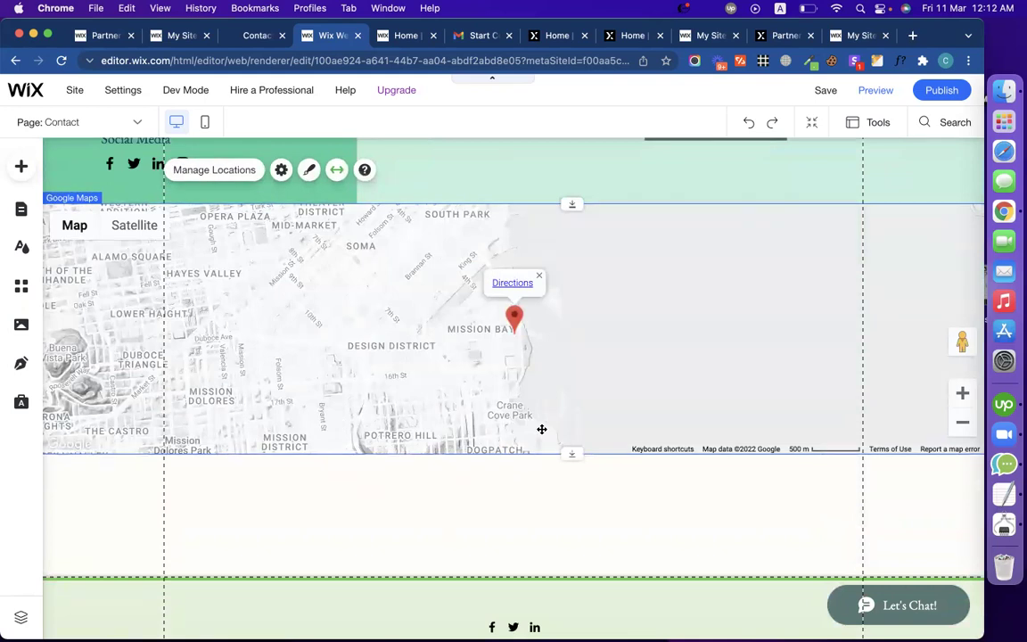
{"action": "left_click_drag", "start_coordinate": [572, 454], "coordinate": [583, 575]}
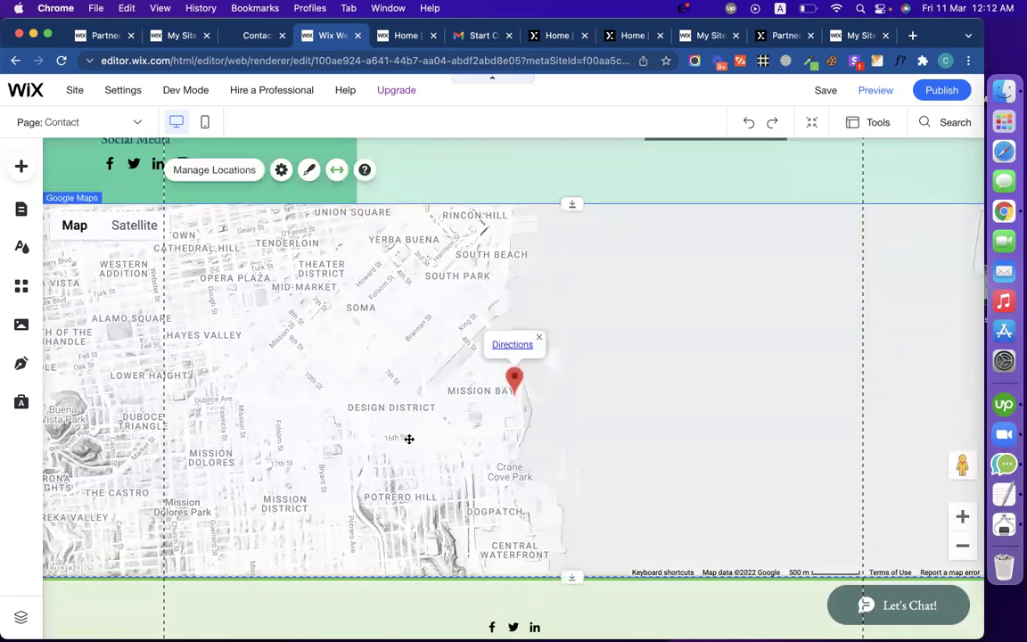
Step: Set the map location's address to 500 Terry Francois, San Francisco, copied from the live Contact page
{"action": "double_click", "coordinate": [408, 438]}
{"action": "left_click", "coordinate": [838, 465]}
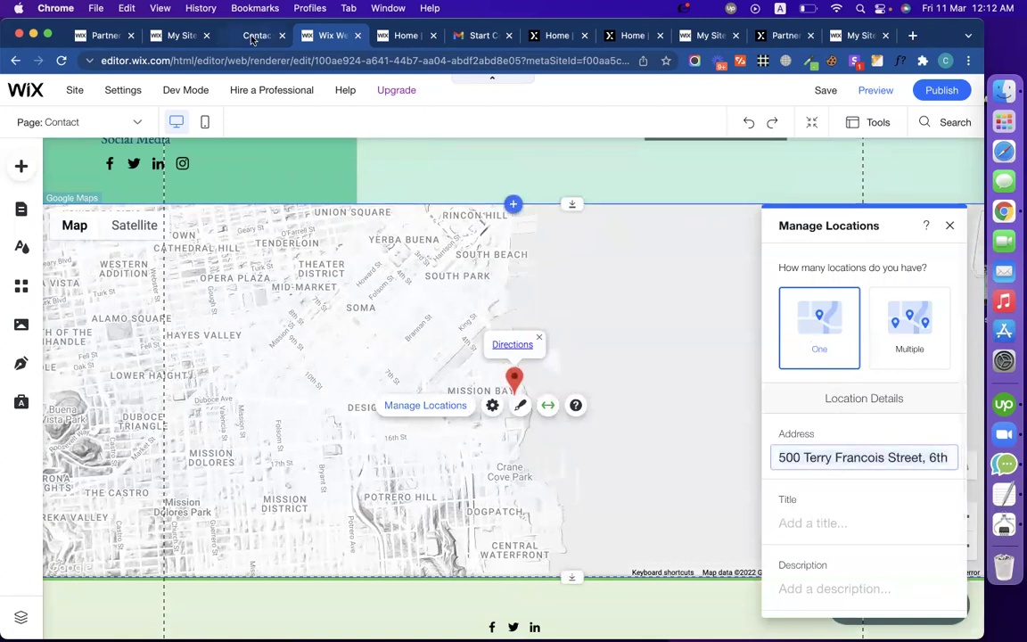
{"action": "left_click", "coordinate": [230, 36]}
{"action": "left_click_drag", "start_coordinate": [211, 361], "coordinate": [143, 323]}
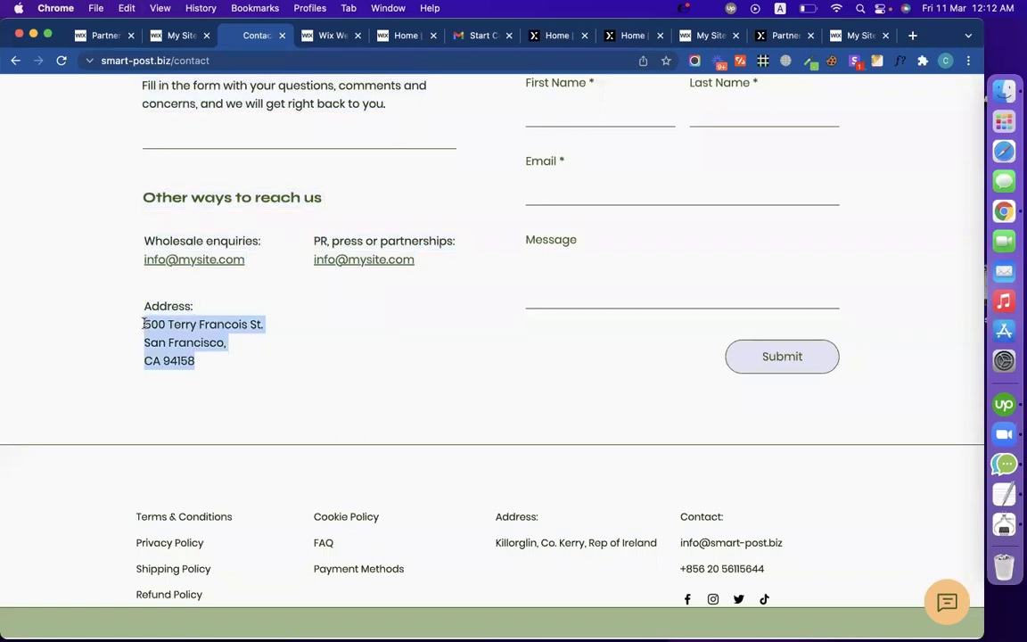
{"action": "left_click", "coordinate": [324, 40]}
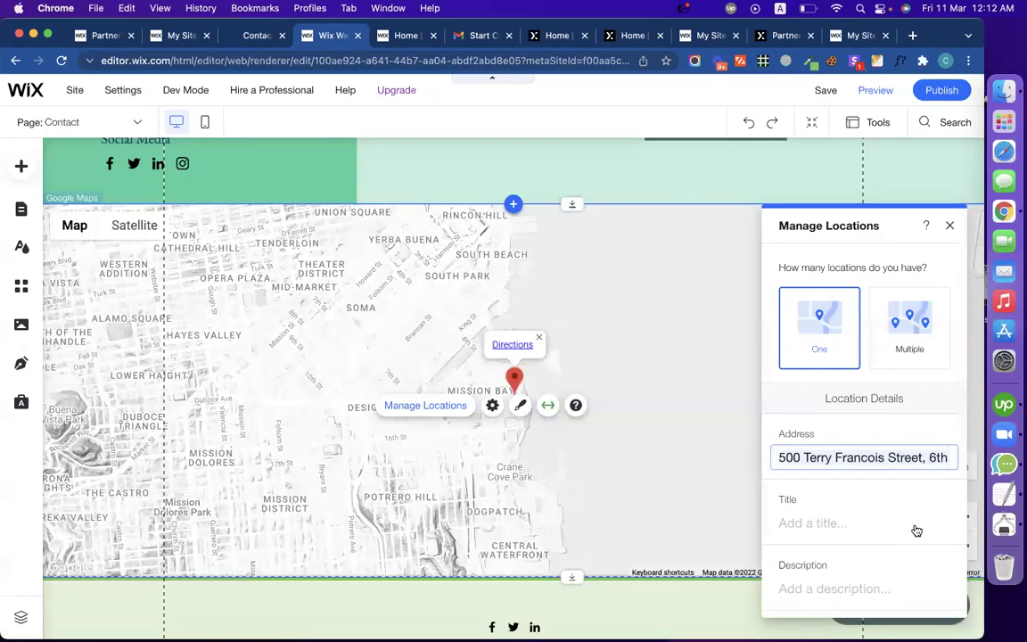
{"action": "left_click", "coordinate": [870, 457]}
{"action": "key", "text": "super+a"}
{"action": "key", "text": "super+v"}
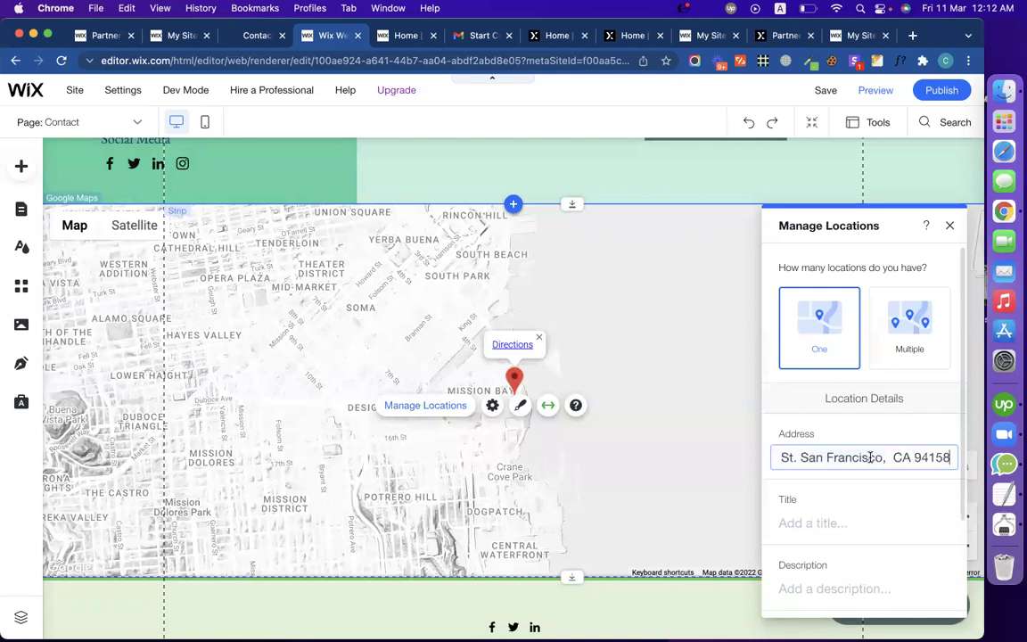
{"action": "left_click", "coordinate": [898, 486]}
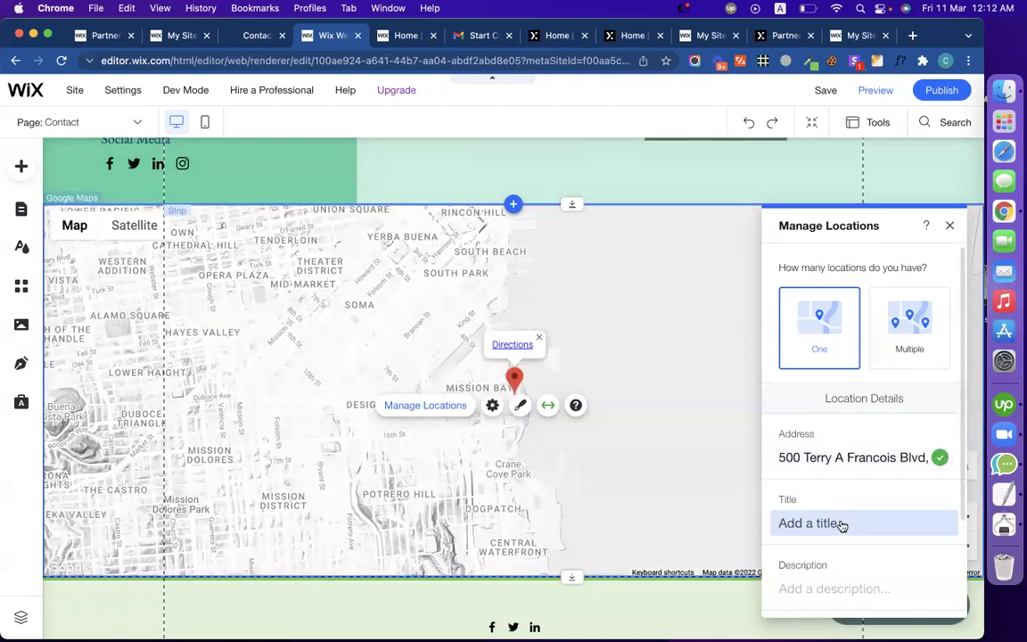
Step: Title the map location Smart Post and close the location settings
{"action": "left_click", "coordinate": [259, 41]}
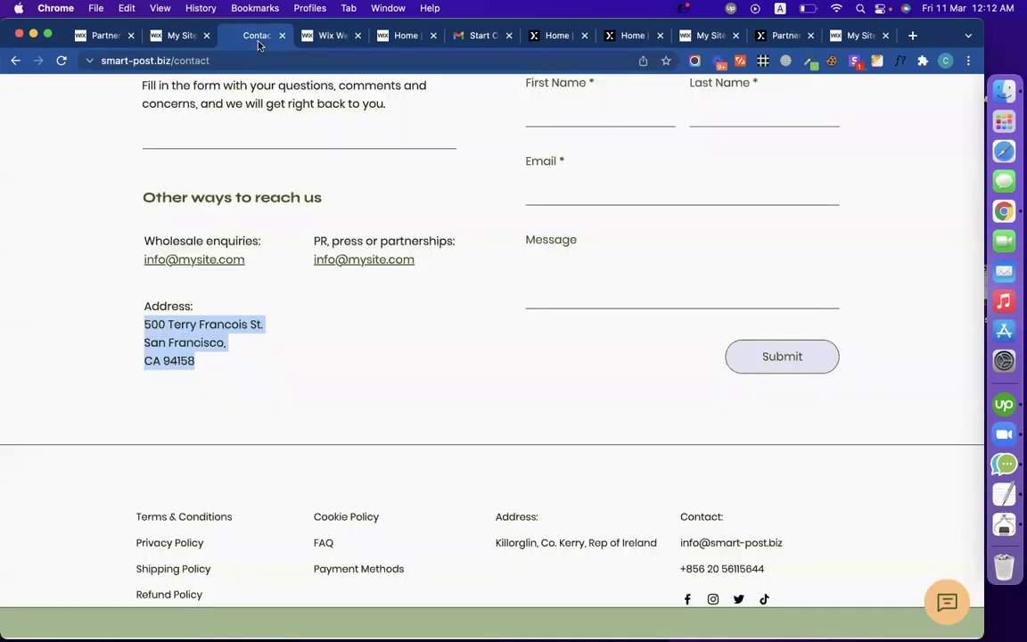
{"action": "left_click", "coordinate": [326, 36]}
{"action": "left_click", "coordinate": [834, 522]}
{"action": "type", "text": "Smart"}
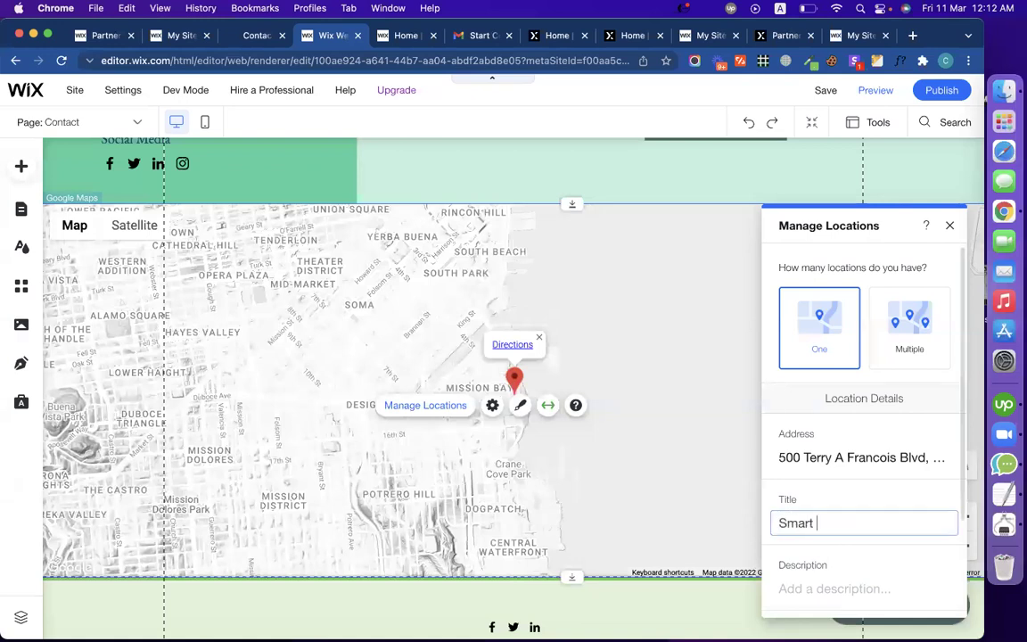
{"action": "type", "text": " Post"}
{"action": "left_click", "coordinate": [886, 488]}
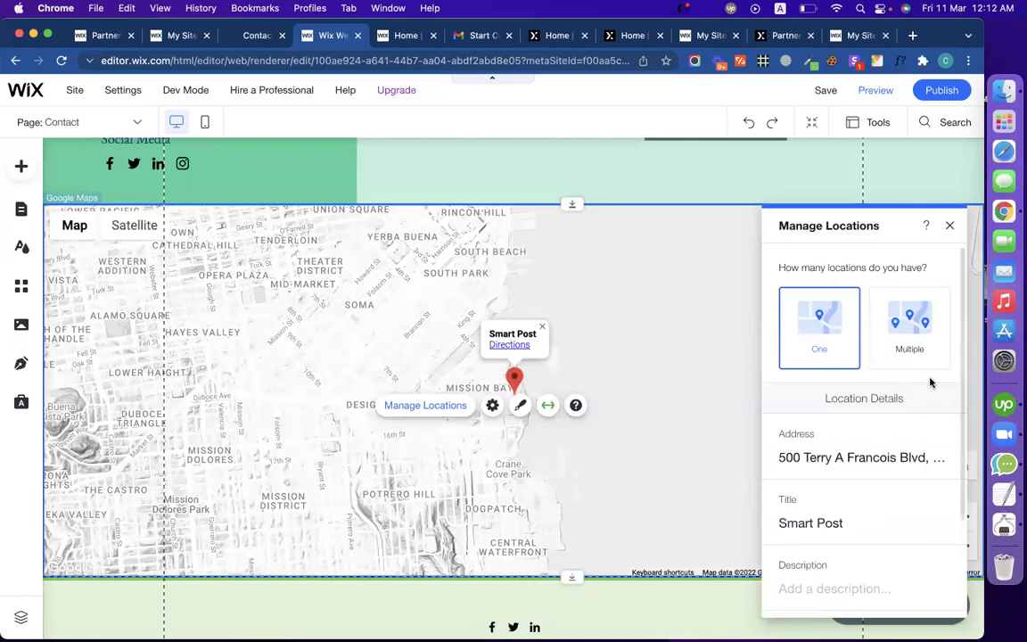
{"action": "scroll", "coordinate": [866, 497], "scroll_direction": "down", "scroll_amount": 3}
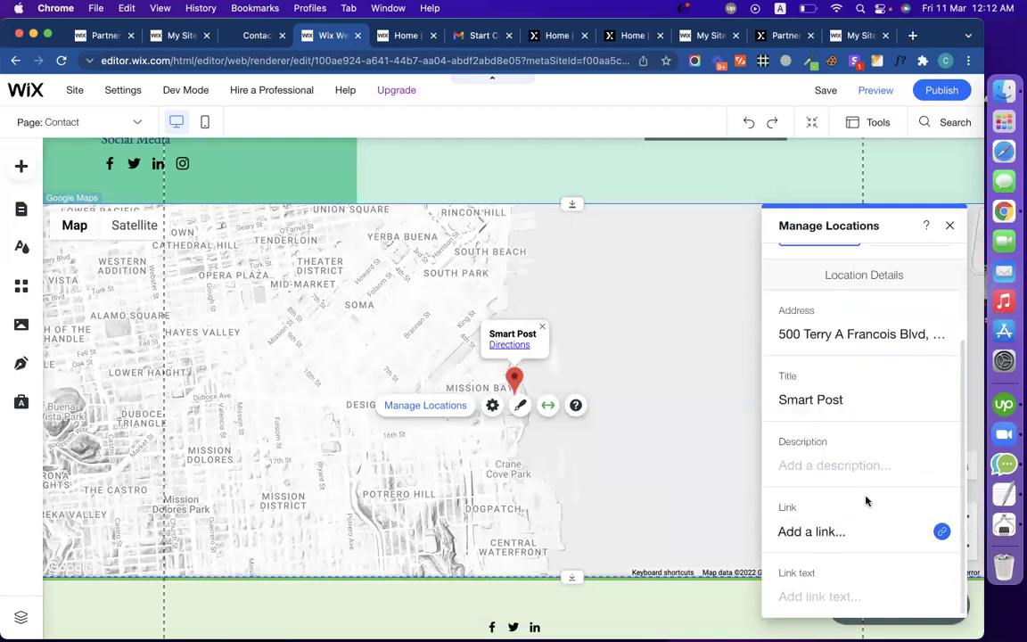
{"action": "scroll", "coordinate": [866, 497], "scroll_direction": "up", "scroll_amount": 3}
{"action": "left_click", "coordinate": [950, 226]}
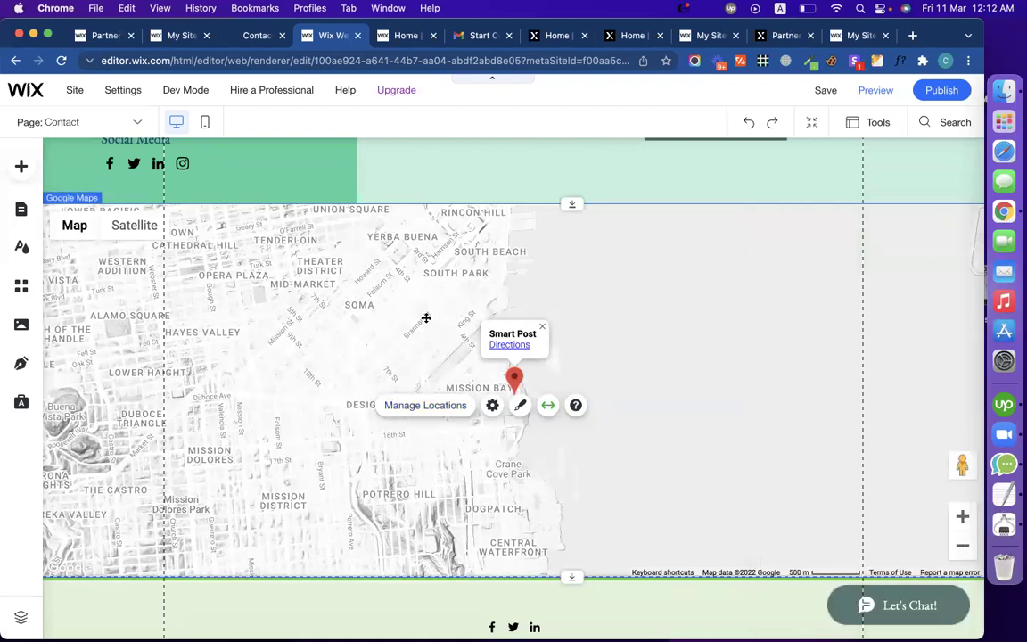
{"action": "left_click", "coordinate": [234, 277]}
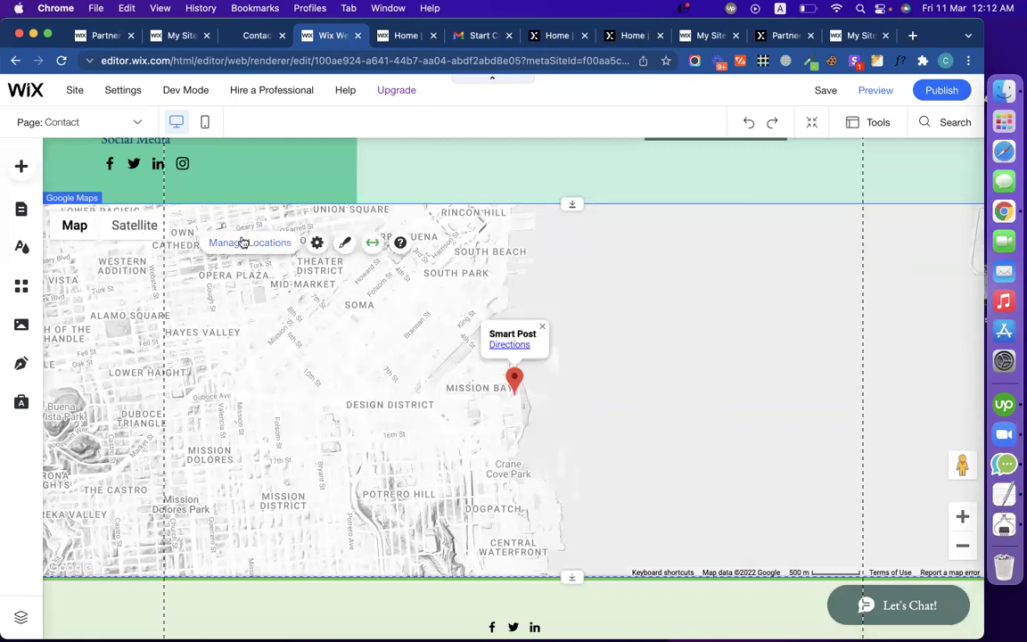
{"action": "left_click", "coordinate": [317, 244]}
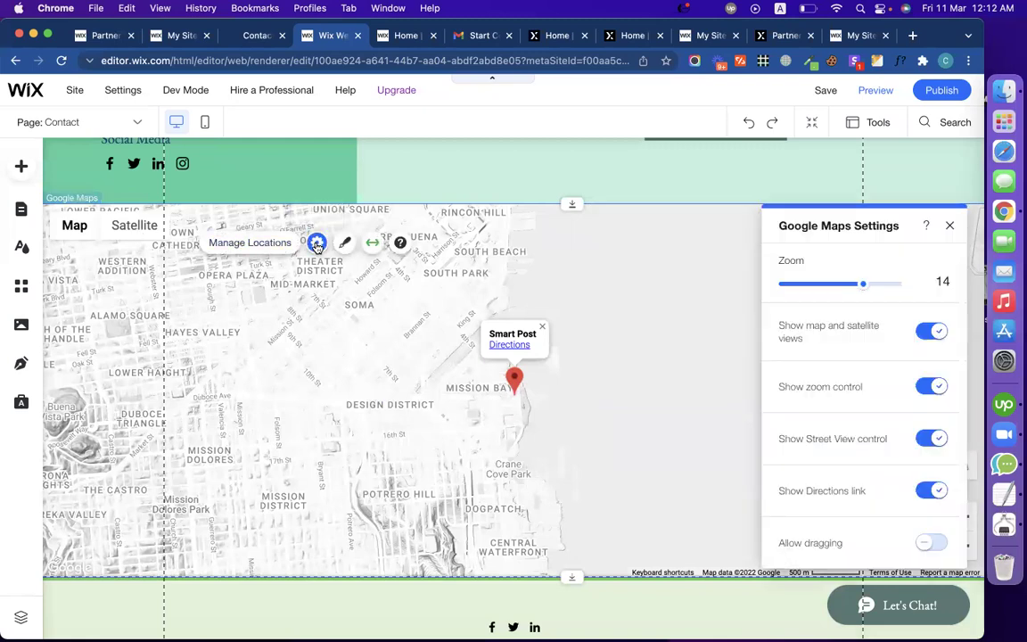
{"action": "left_click", "coordinate": [933, 333]}
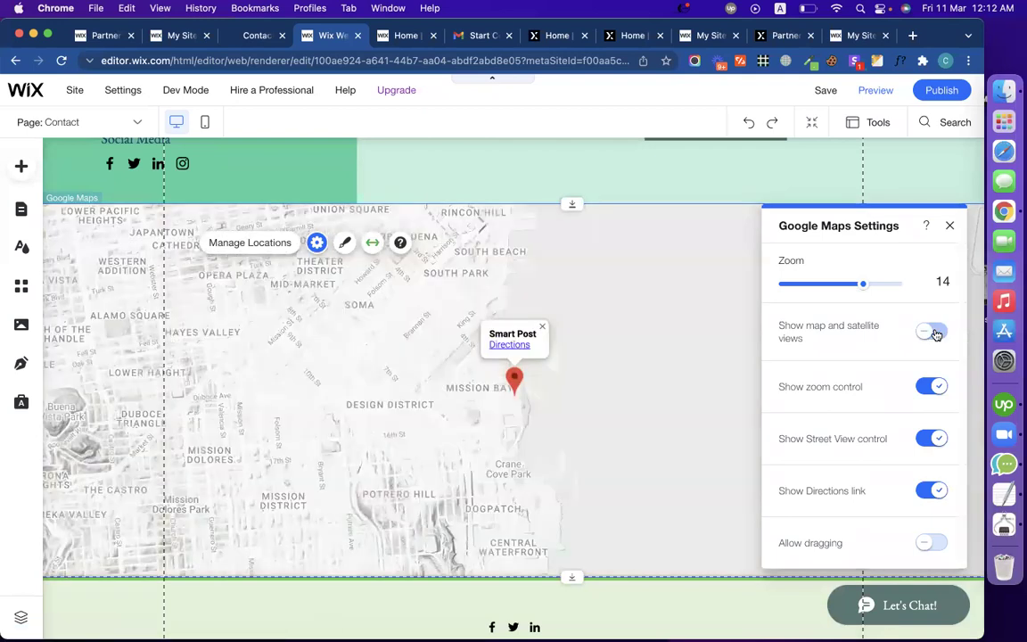
{"action": "left_click", "coordinate": [933, 333]}
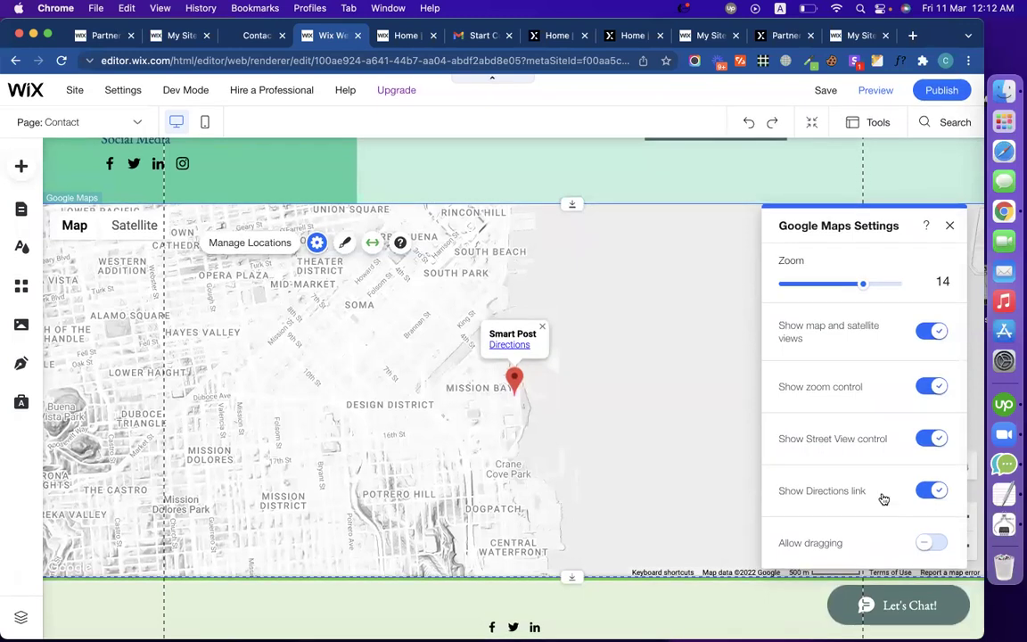
{"action": "left_click", "coordinate": [949, 226]}
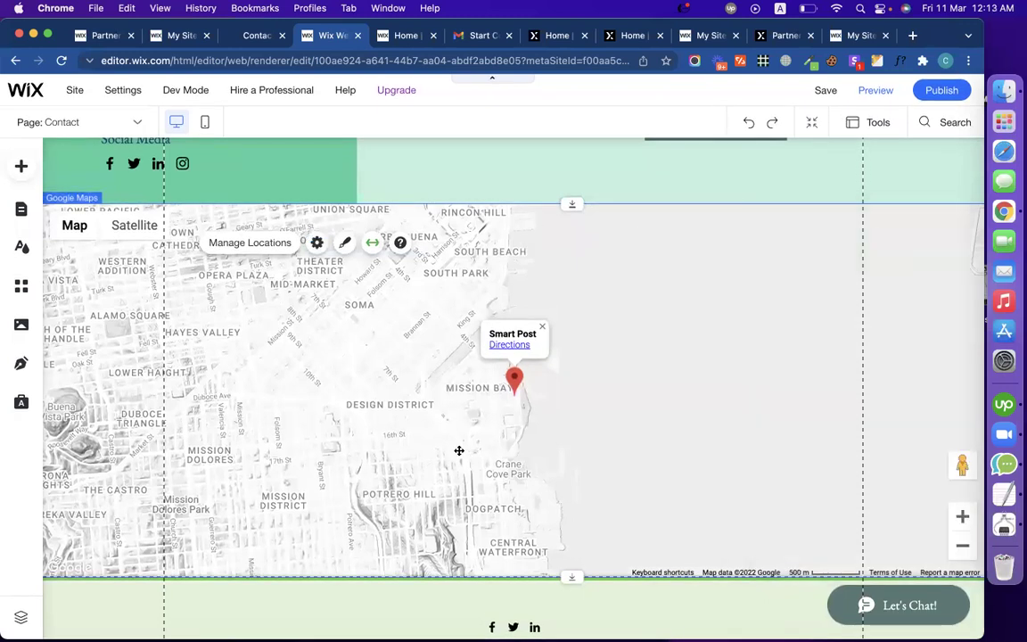
{"action": "left_click", "coordinate": [570, 234]}
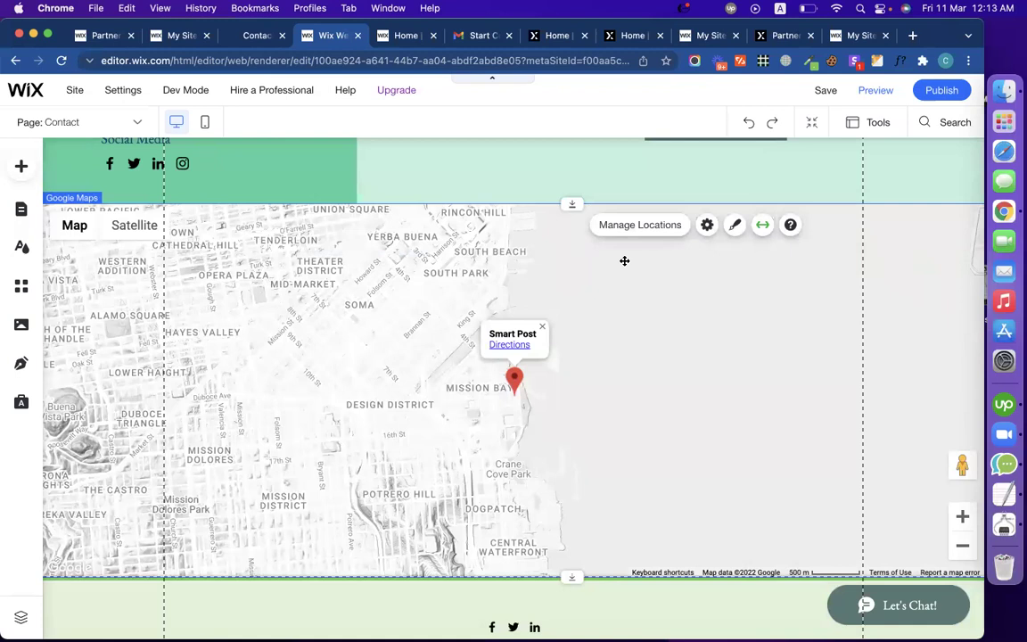
Step: Add an 'Embed a widget' HTML element from Embed > Custom Embeds over the map
{"action": "left_click", "coordinate": [514, 206]}
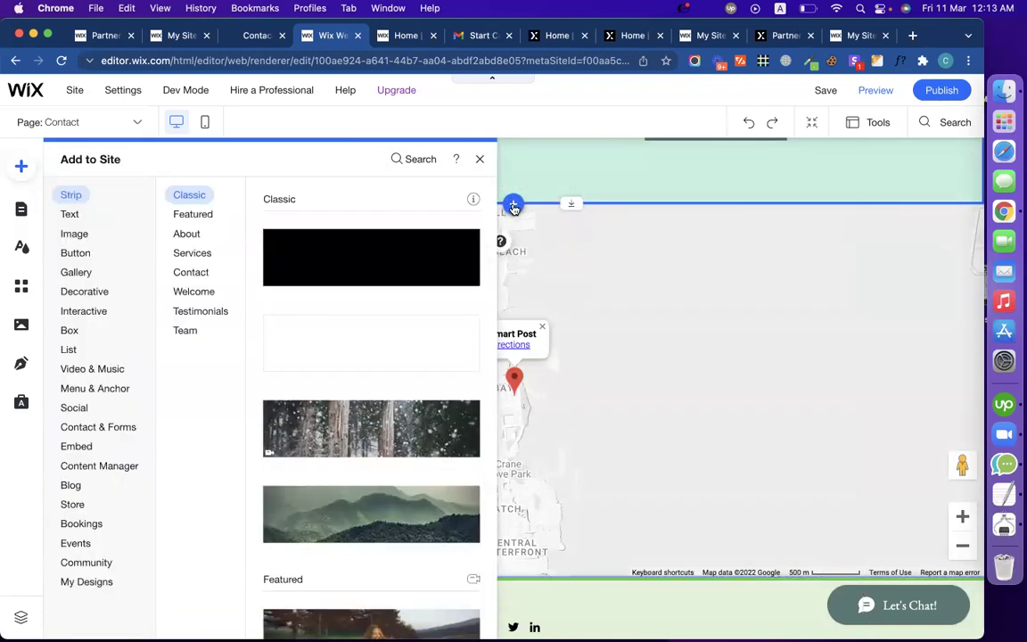
{"action": "left_click", "coordinate": [76, 544]}
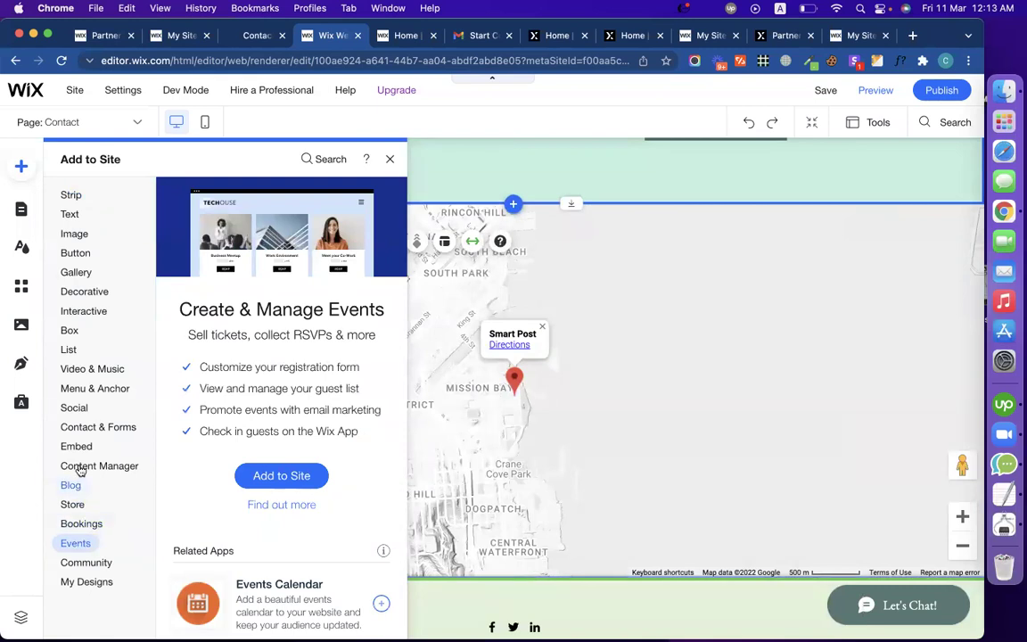
{"action": "left_click", "coordinate": [71, 332]}
{"action": "left_click", "coordinate": [83, 395]}
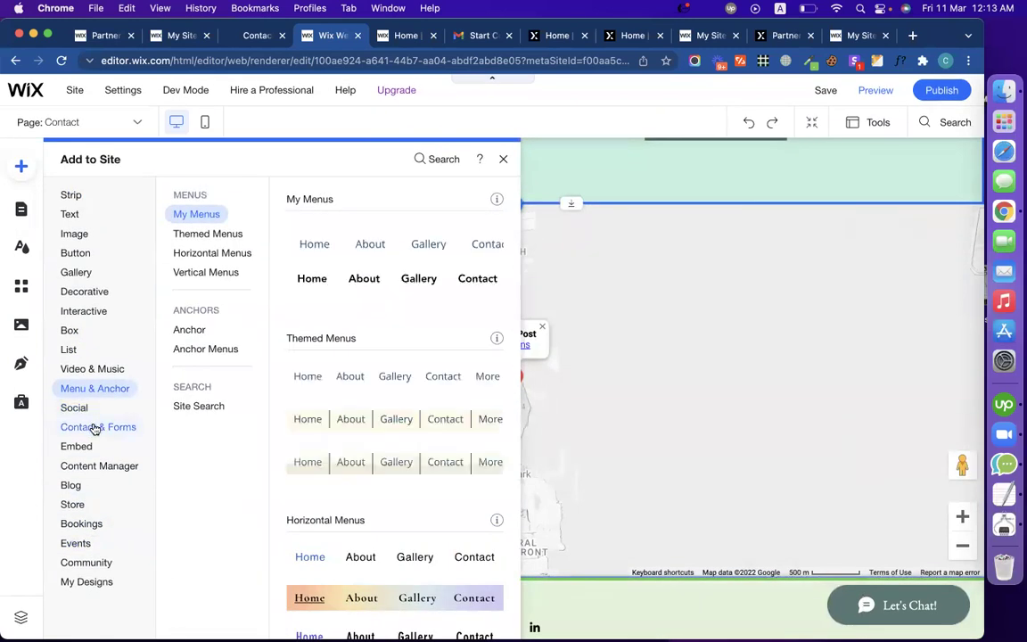
{"action": "left_click", "coordinate": [94, 428]}
{"action": "left_click", "coordinate": [93, 444]}
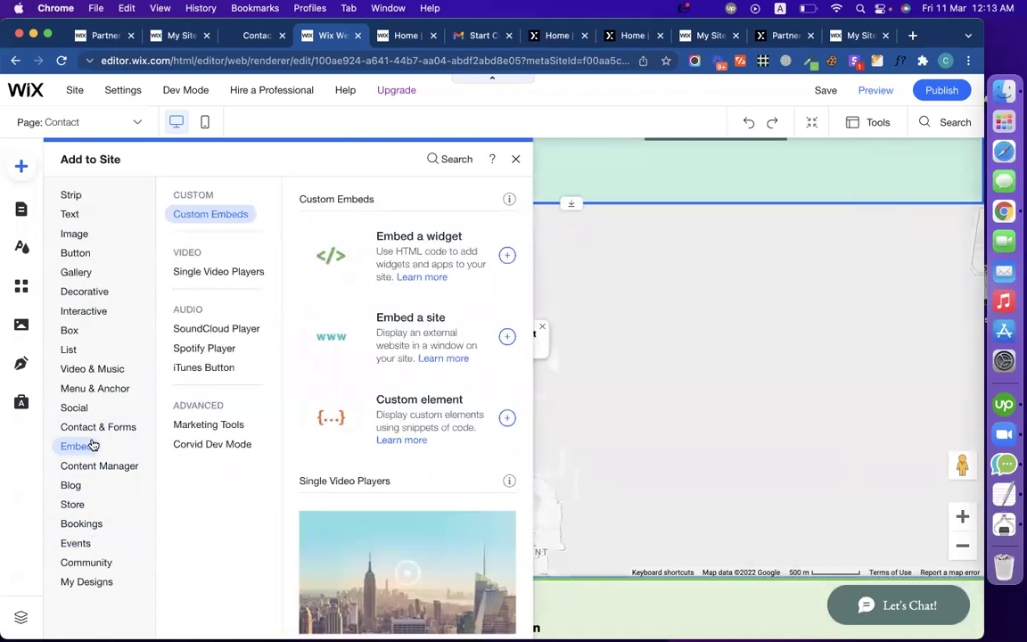
{"action": "left_click", "coordinate": [98, 427]}
{"action": "left_click", "coordinate": [96, 448]}
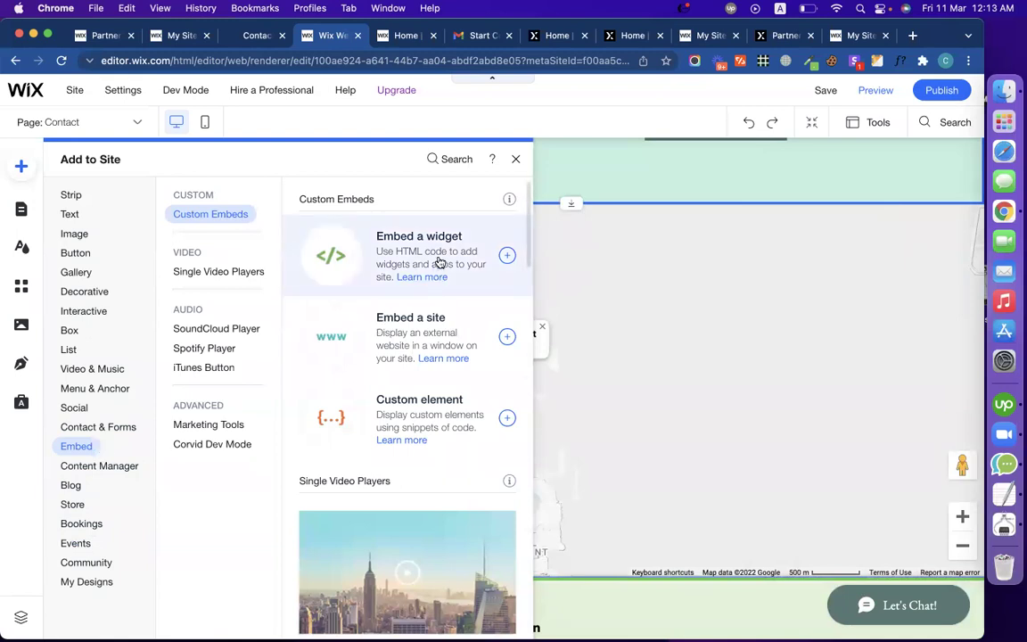
{"action": "left_click", "coordinate": [438, 261]}
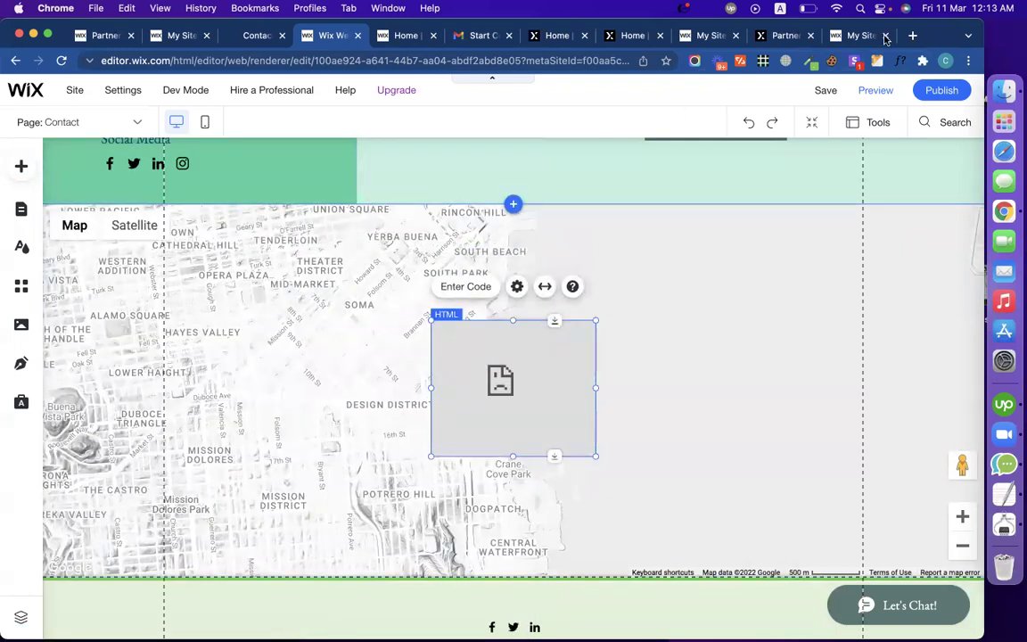
Step: Open maps.google.com in a new tab and find 500 Terry A Francois Blvd
{"action": "left_click", "coordinate": [911, 36]}
{"action": "type", "text": "maps."}
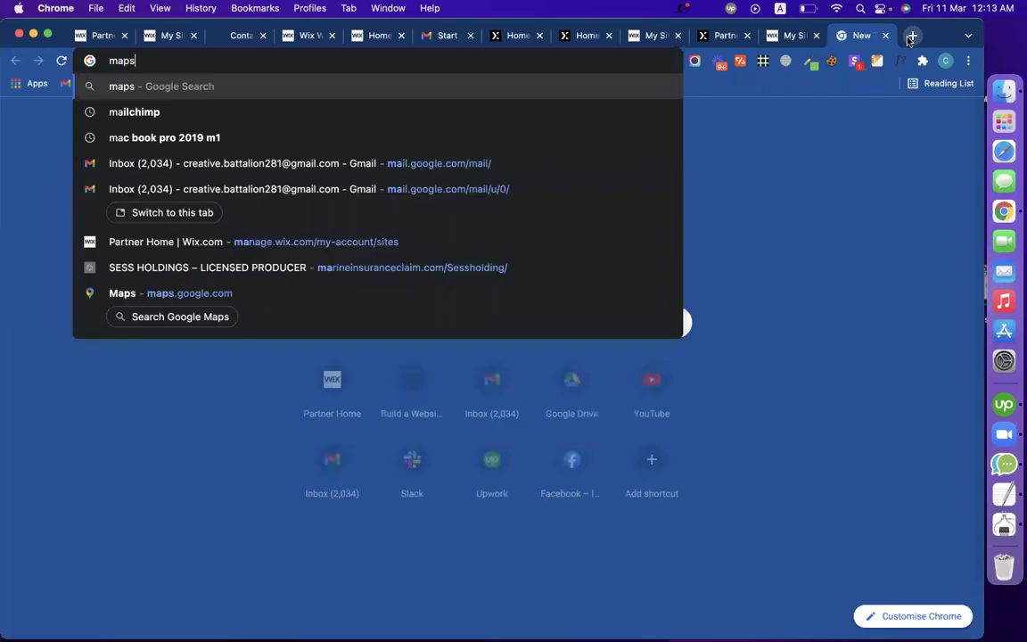
{"action": "type", "text": "oogle.com"}
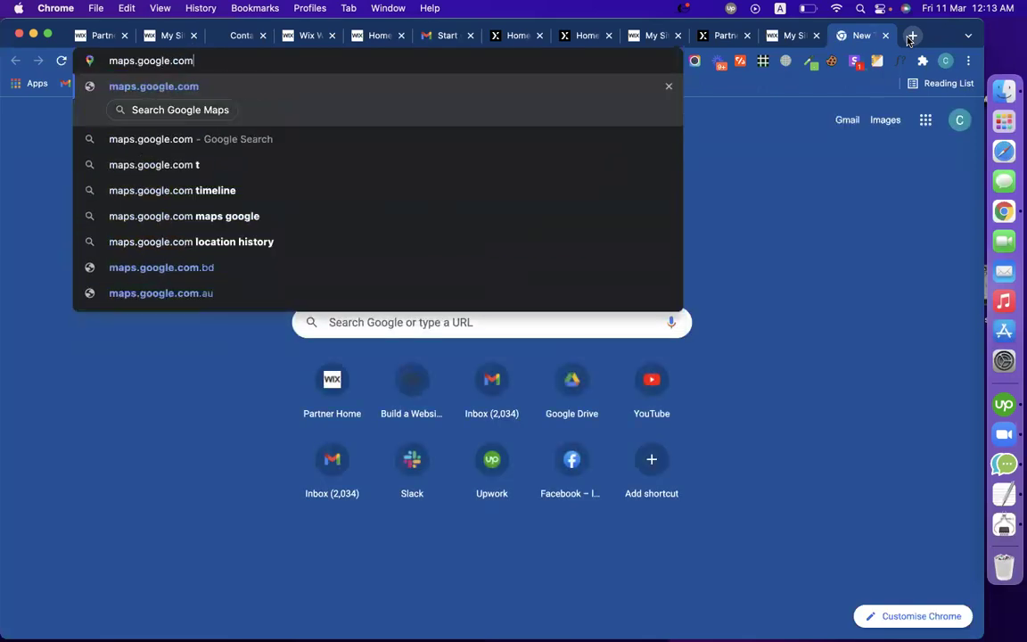
{"action": "key", "text": "Return"}
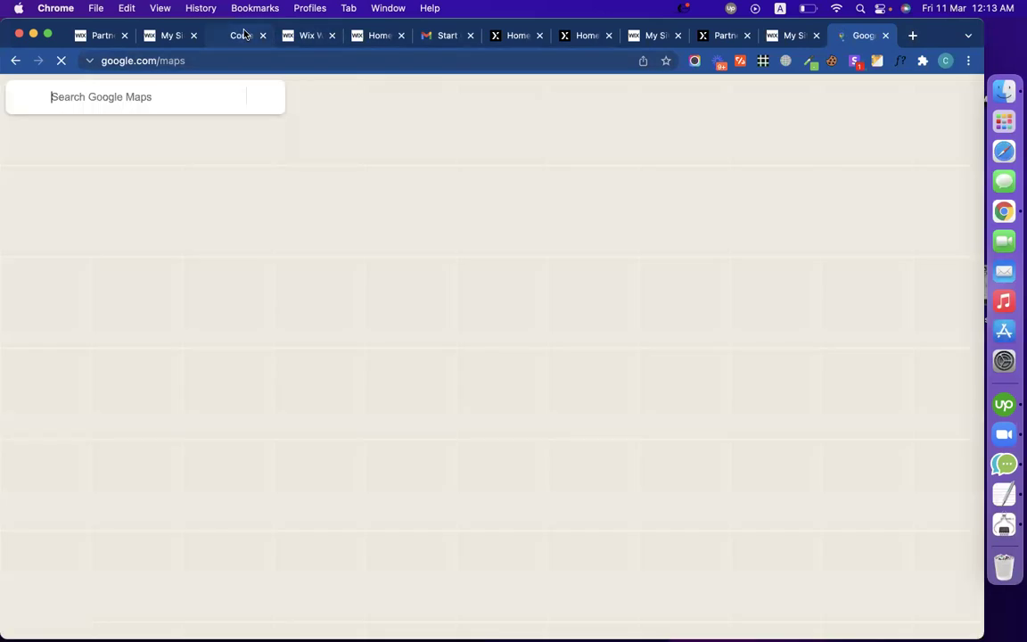
{"action": "left_click", "coordinate": [242, 35]}
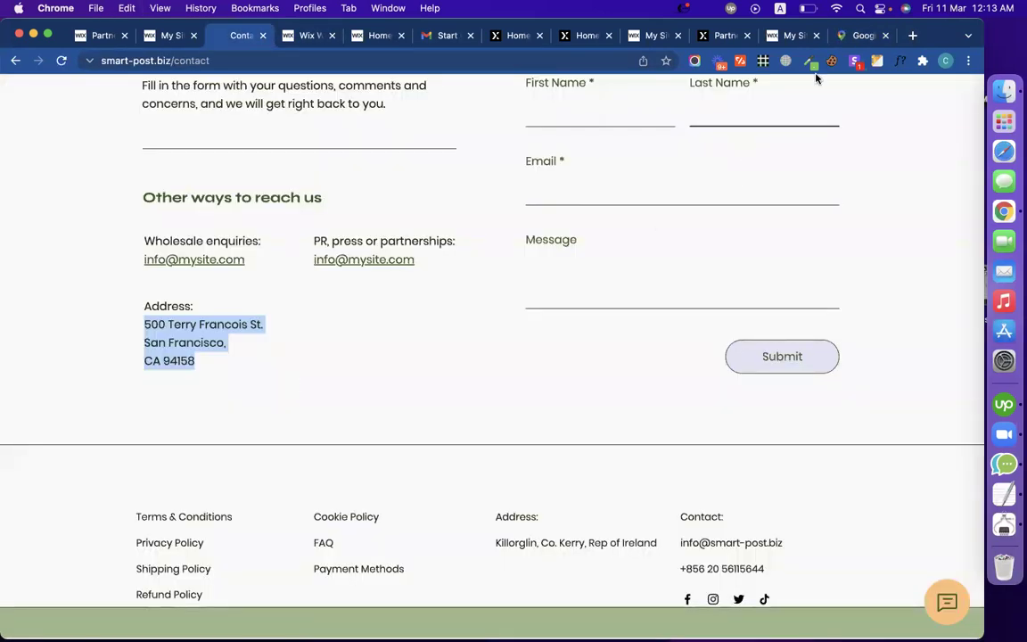
{"action": "key", "text": "super+9"}
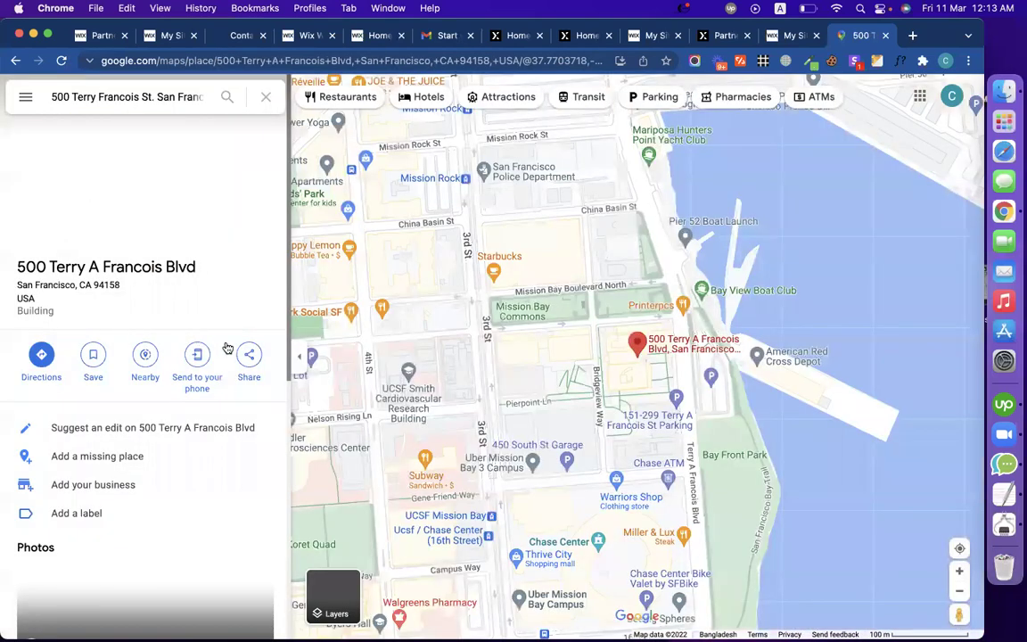
Step: Copy the place's embed HTML via Share > Embed a map and return to the Wix tabs
{"action": "left_click", "coordinate": [249, 356]}
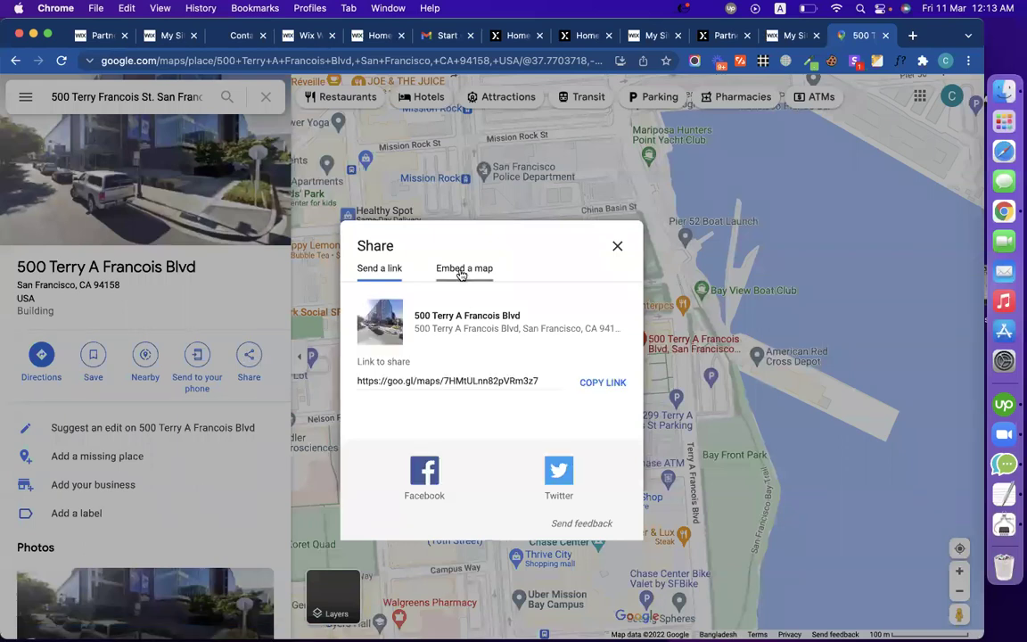
{"action": "left_click", "coordinate": [464, 268]}
{"action": "left_click", "coordinate": [680, 206]}
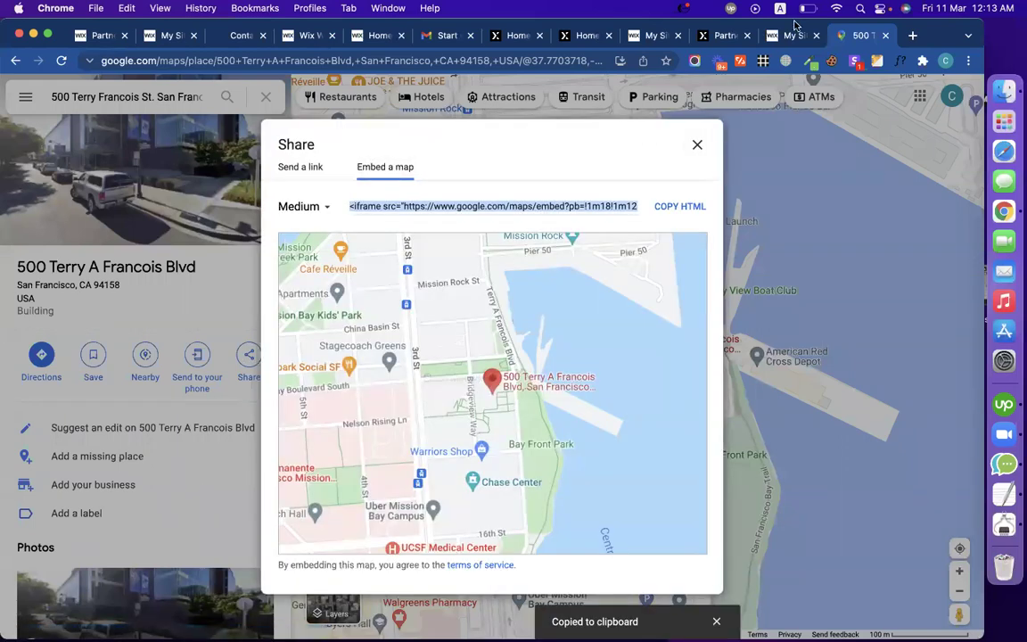
{"action": "key", "text": "ctrl+shift+Tab"}
{"action": "left_click", "coordinate": [372, 44]}
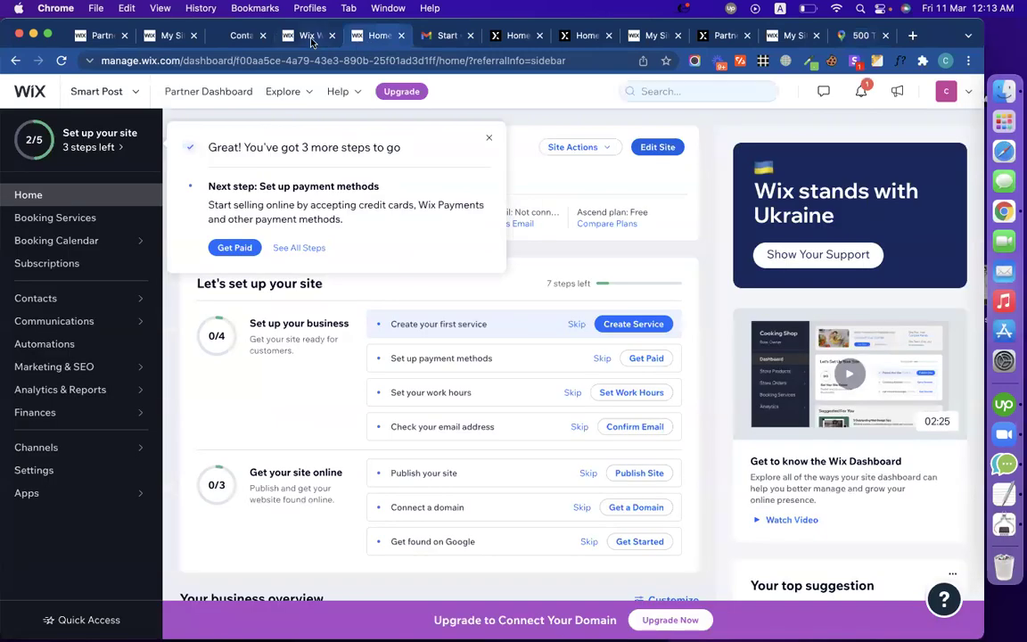
Step: Paste the Google Maps iframe code into the HTML element's code box and apply it with Update
{"action": "left_click", "coordinate": [311, 41]}
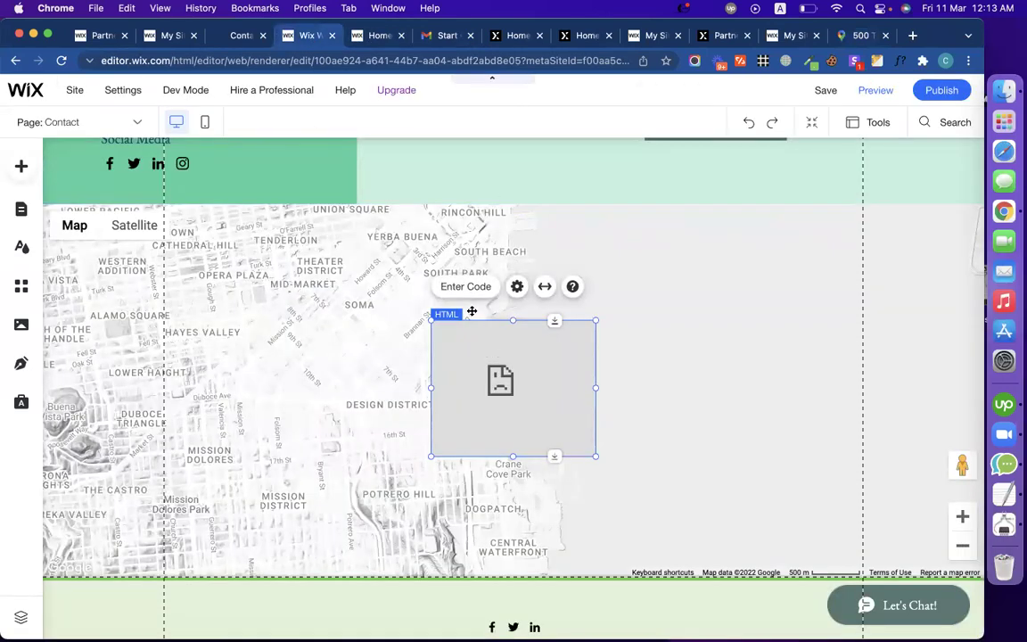
{"action": "left_click", "coordinate": [479, 285]}
{"action": "left_click", "coordinate": [667, 360]}
{"action": "key", "text": "super+v"}
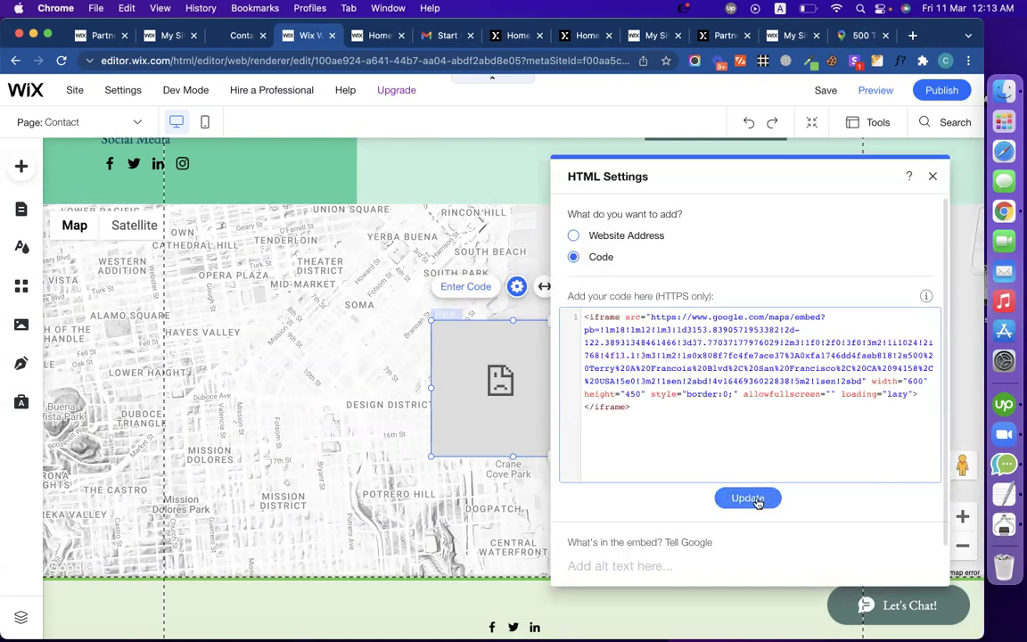
{"action": "left_click", "coordinate": [751, 497]}
{"action": "left_click", "coordinate": [932, 182]}
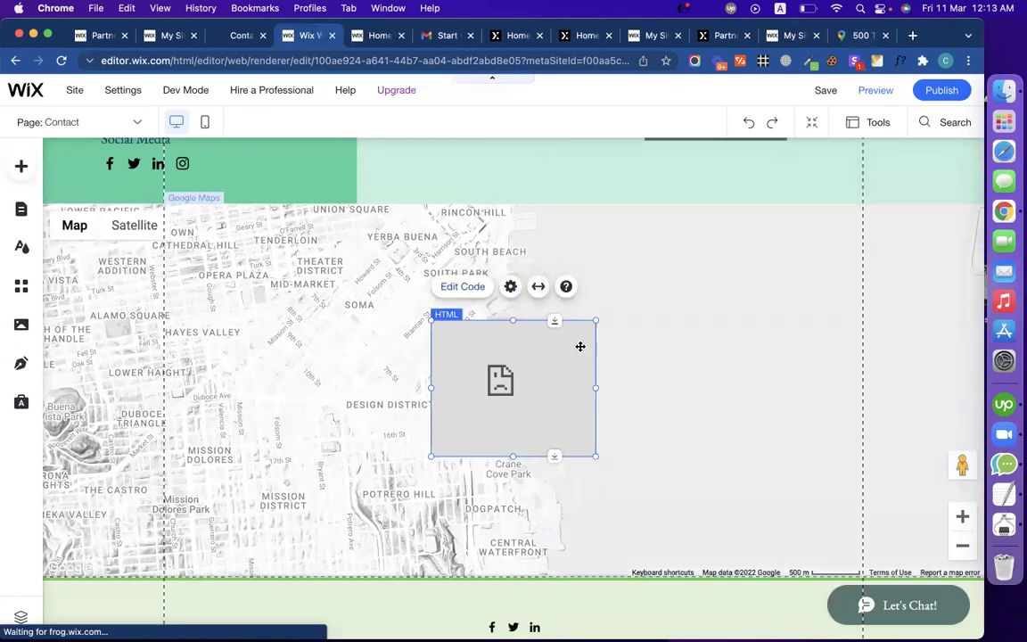
{"action": "scroll", "coordinate": [541, 417], "scroll_direction": "down", "scroll_amount": 2}
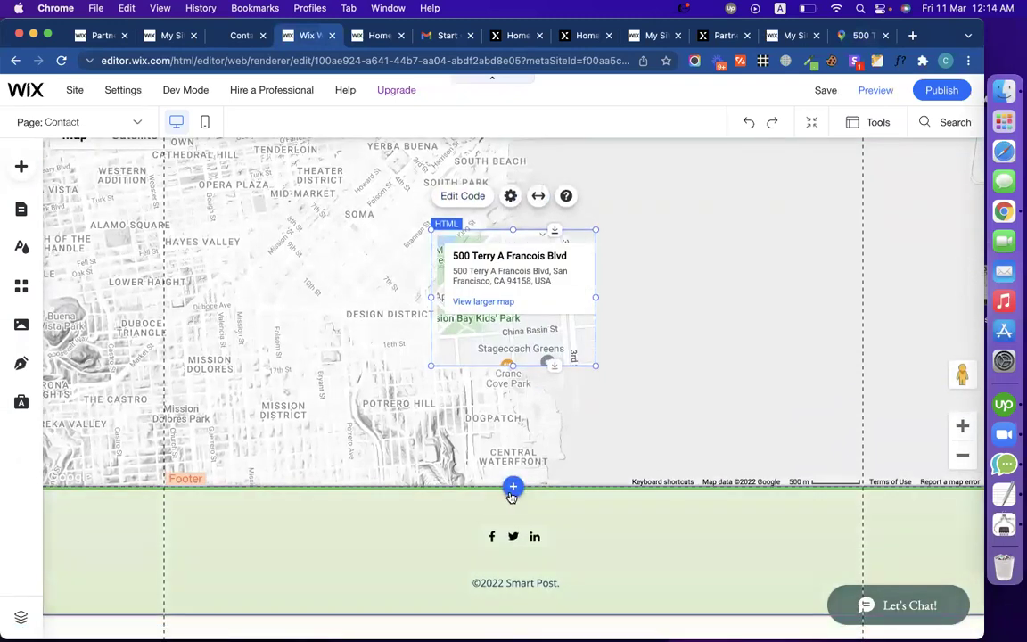
Step: Add a blank strip beneath the map and move the address-card embed into it
{"action": "left_click", "coordinate": [512, 487]}
{"action": "left_click_drag", "start_coordinate": [341, 355], "coordinate": [567, 403]}
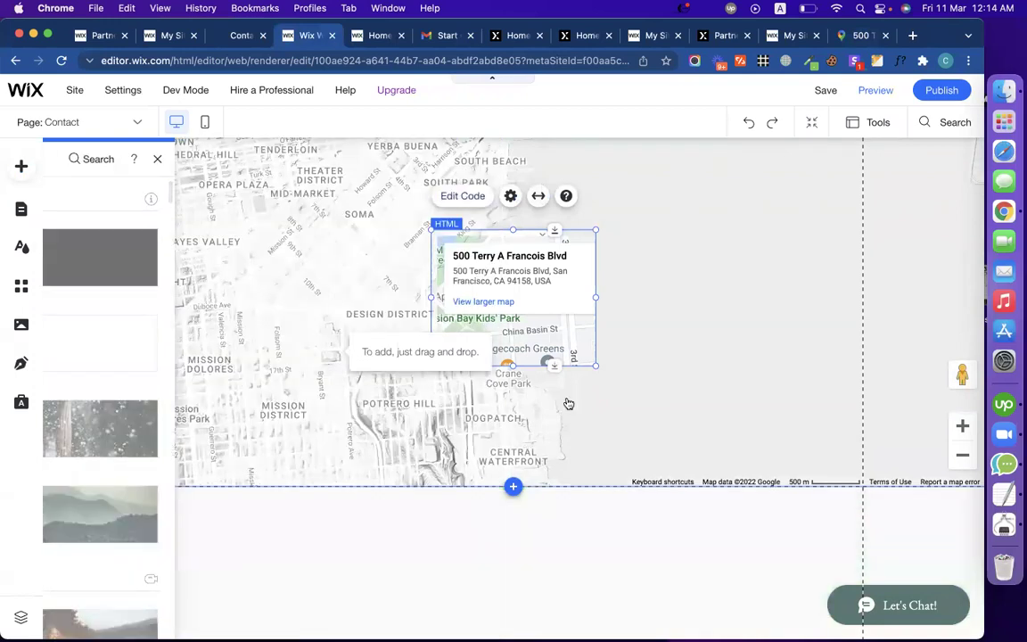
{"action": "scroll", "coordinate": [577, 330], "scroll_direction": "up", "scroll_amount": 2}
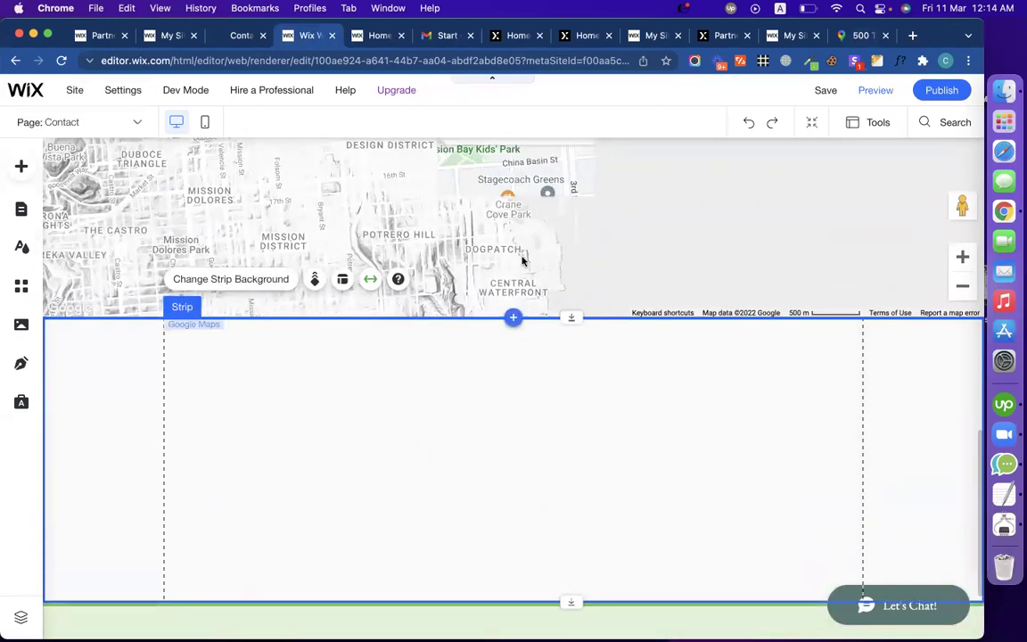
{"action": "scroll", "coordinate": [522, 259], "scroll_direction": "up", "scroll_amount": 3}
{"action": "left_click_drag", "start_coordinate": [545, 339], "coordinate": [299, 611]}
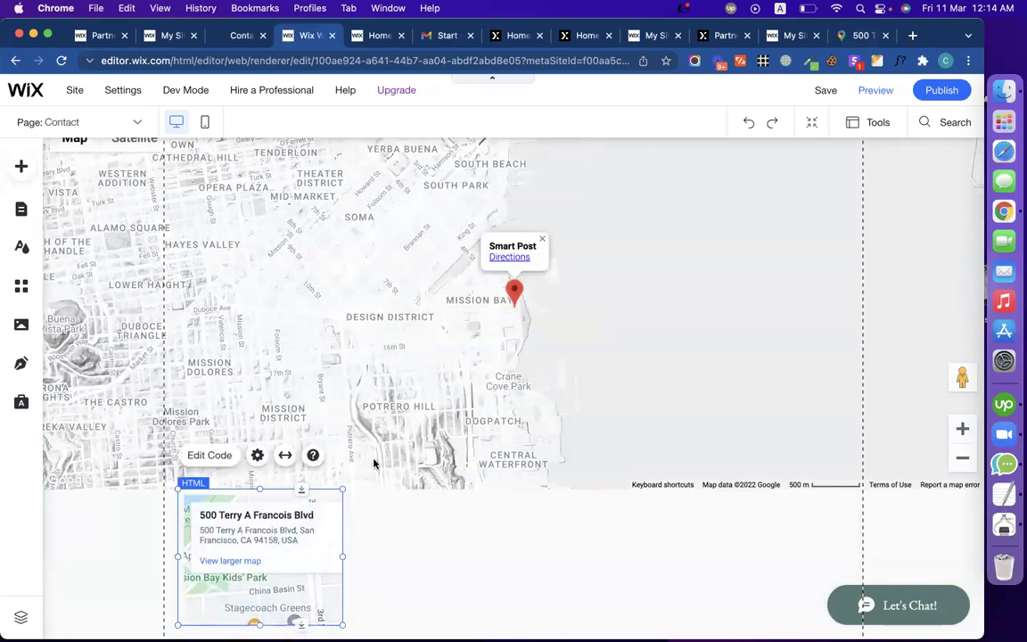
{"action": "scroll", "coordinate": [378, 461], "scroll_direction": "down", "scroll_amount": 3}
{"action": "left_click_drag", "start_coordinate": [265, 305], "coordinate": [252, 317]}
Step: Resize the address-card embed to 986 by 367, then narrow it to 642 wide
{"action": "left_click_drag", "start_coordinate": [331, 363], "coordinate": [862, 499]}
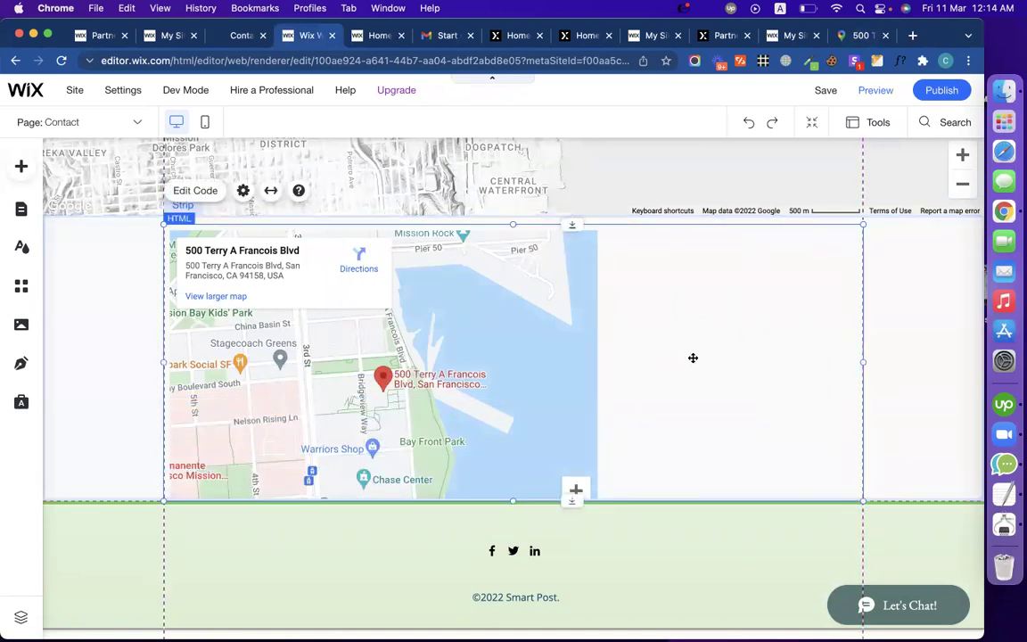
{"action": "left_click_drag", "start_coordinate": [860, 358], "coordinate": [943, 350]}
{"action": "scroll", "coordinate": [768, 375], "scroll_direction": "up", "scroll_amount": 10}
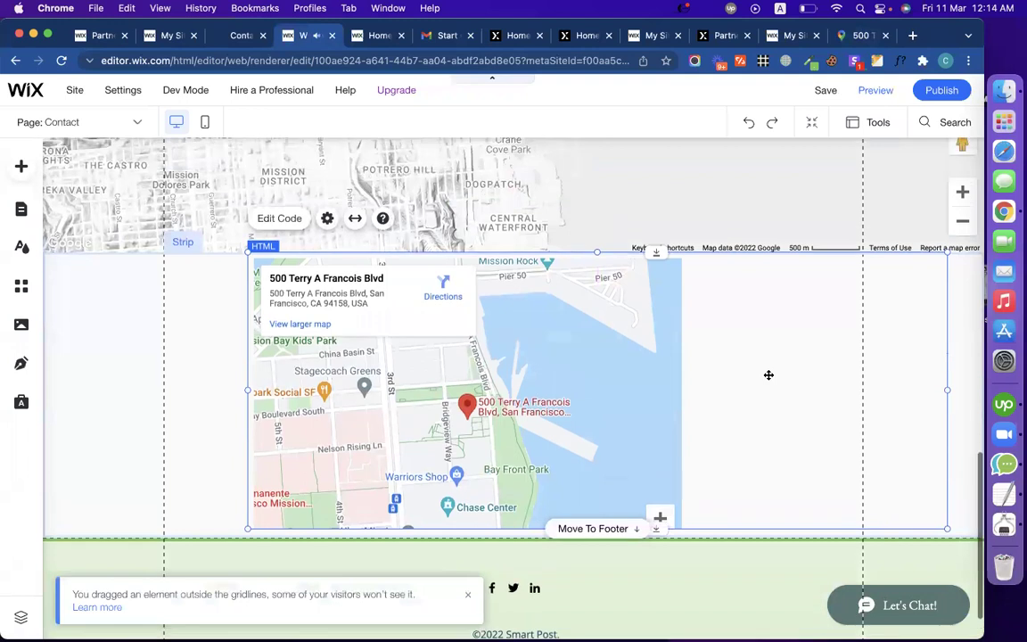
{"action": "scroll", "coordinate": [768, 378], "scroll_direction": "down", "scroll_amount": 5}
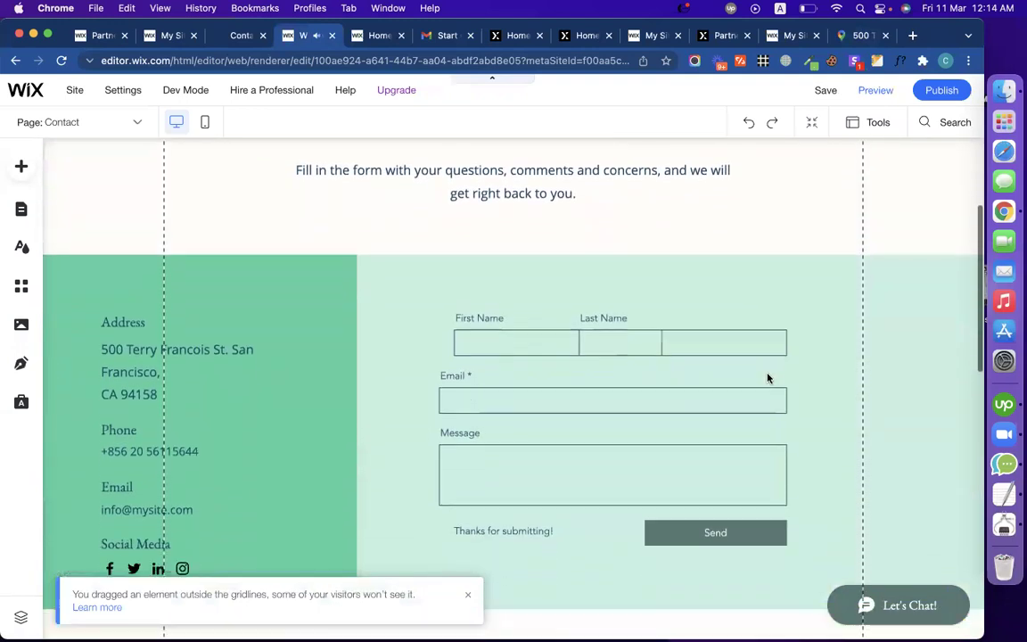
{"action": "scroll", "coordinate": [680, 389], "scroll_direction": "up", "scroll_amount": 5}
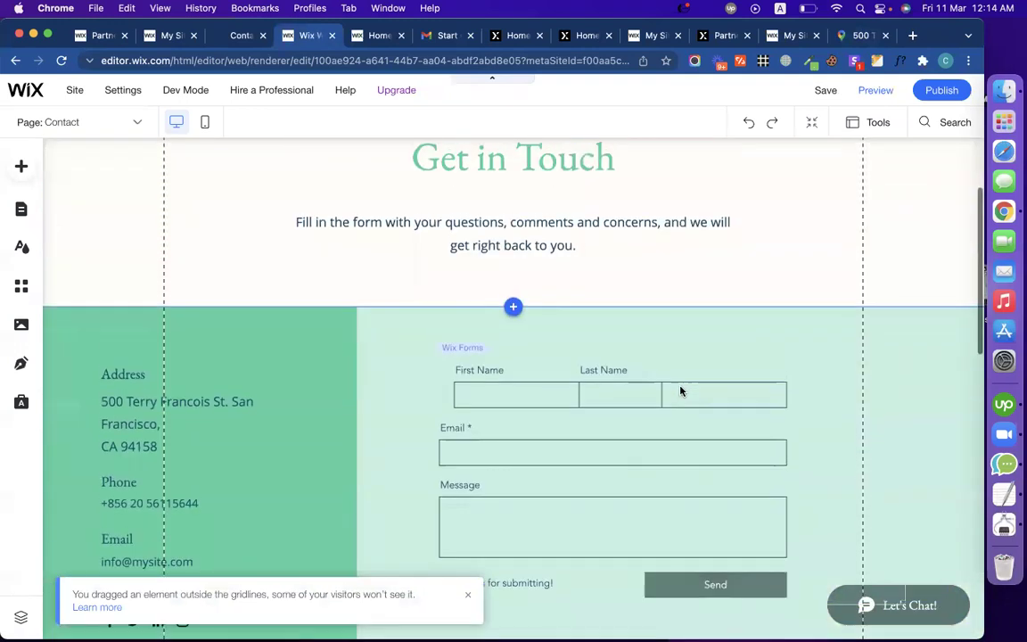
{"action": "scroll", "coordinate": [680, 389], "scroll_direction": "down", "scroll_amount": 6}
{"action": "scroll", "coordinate": [680, 390], "scroll_direction": "up", "scroll_amount": 3}
{"action": "scroll", "coordinate": [680, 388], "scroll_direction": "down", "scroll_amount": 9}
{"action": "scroll", "coordinate": [680, 386], "scroll_direction": "down", "scroll_amount": 5}
{"action": "left_click_drag", "start_coordinate": [388, 358], "coordinate": [197, 360]}
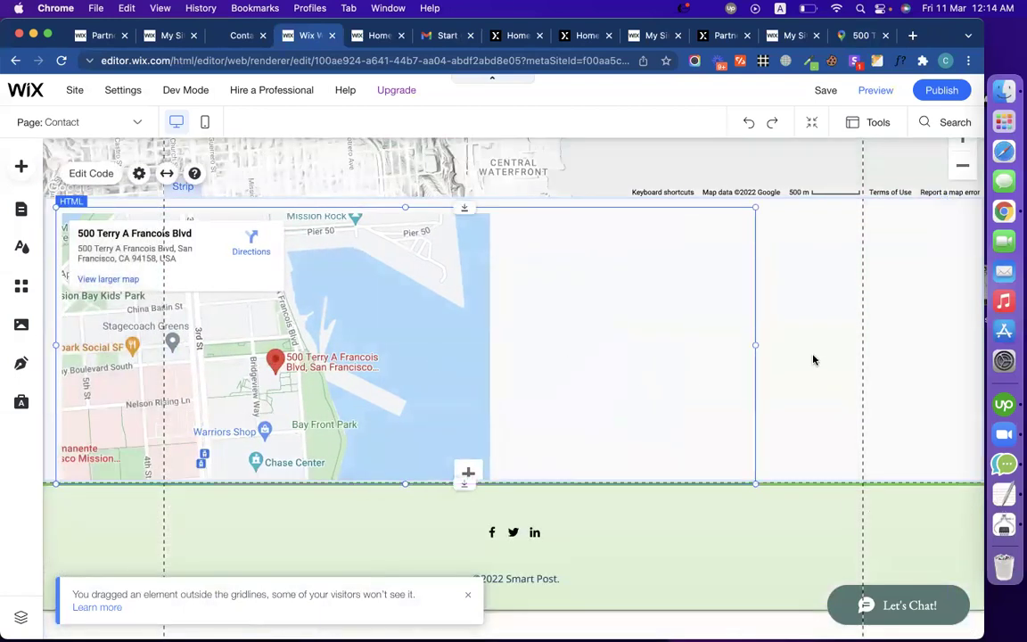
{"action": "left_click_drag", "start_coordinate": [755, 346], "coordinate": [511, 344]}
Step: Delete the address-card map embed and then the empty strip
{"action": "left_click", "coordinate": [738, 340]}
{"action": "scroll", "coordinate": [738, 340], "scroll_direction": "up", "scroll_amount": 1}
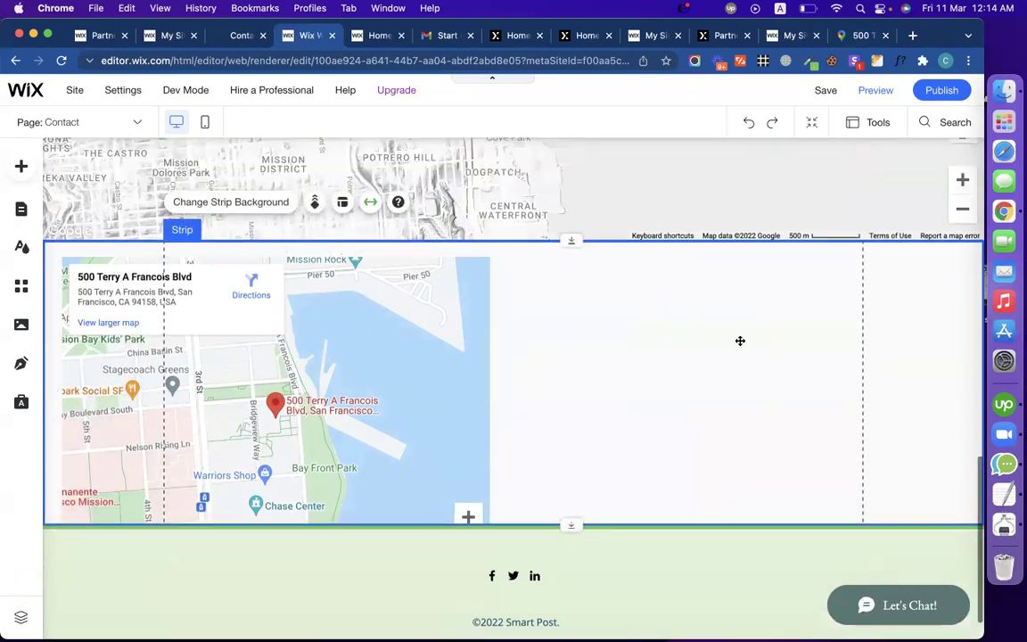
{"action": "left_click", "coordinate": [374, 349]}
{"action": "key", "text": "Delete"}
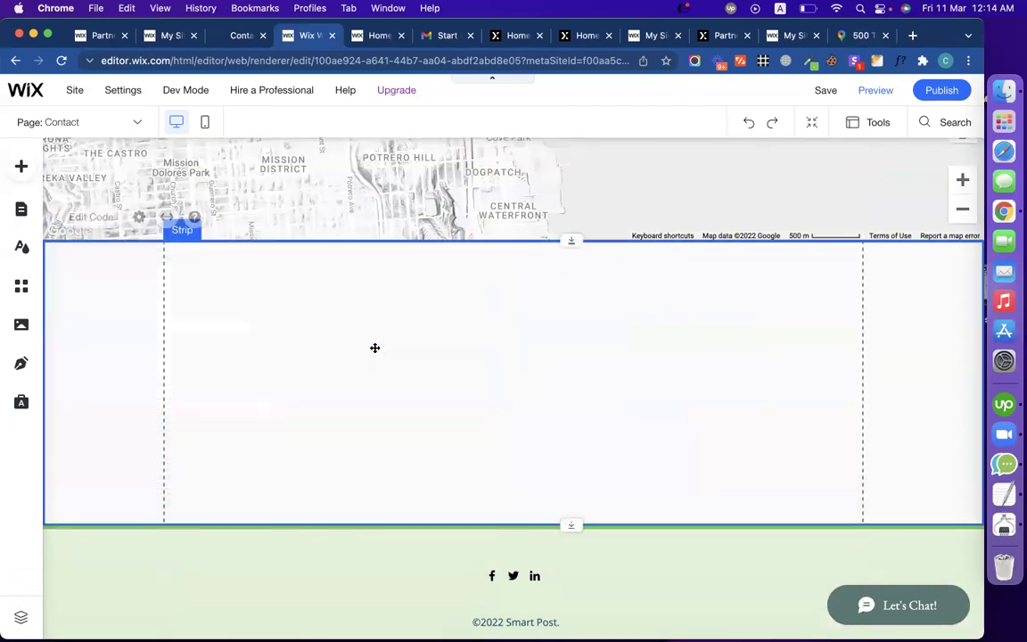
{"action": "right_click", "coordinate": [503, 383]}
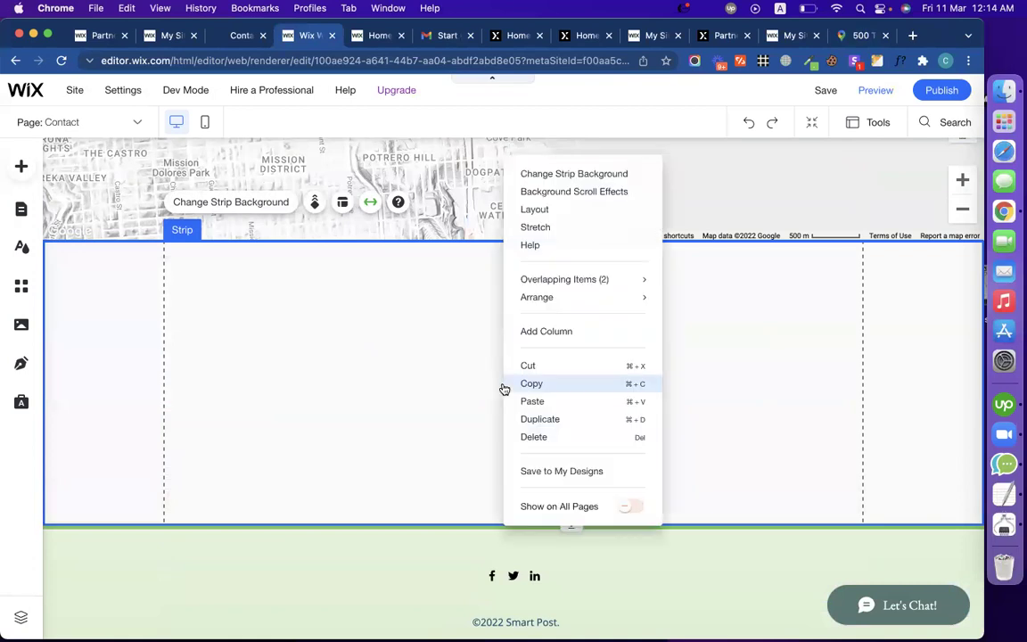
{"action": "left_click", "coordinate": [525, 438]}
{"action": "scroll", "coordinate": [480, 404], "scroll_direction": "up", "scroll_amount": 5}
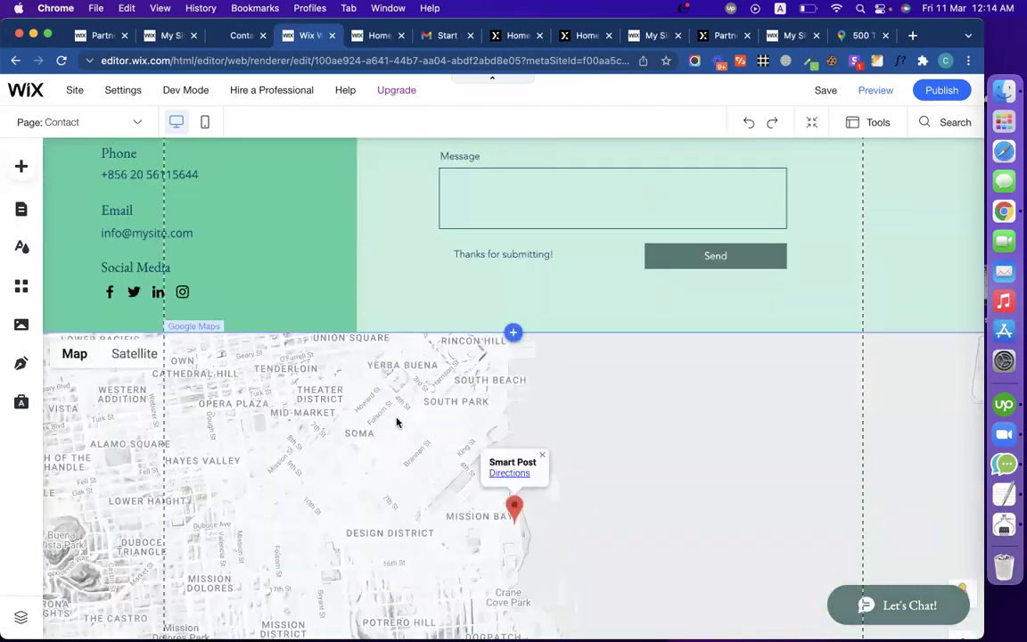
Step: Review the edited Contact page, then switch to the live smart-post.biz/contact tab
{"action": "scroll", "coordinate": [398, 422], "scroll_direction": "down", "scroll_amount": 4}
{"action": "scroll", "coordinate": [398, 422], "scroll_direction": "up", "scroll_amount": 6}
{"action": "scroll", "coordinate": [397, 422], "scroll_direction": "up", "scroll_amount": 5}
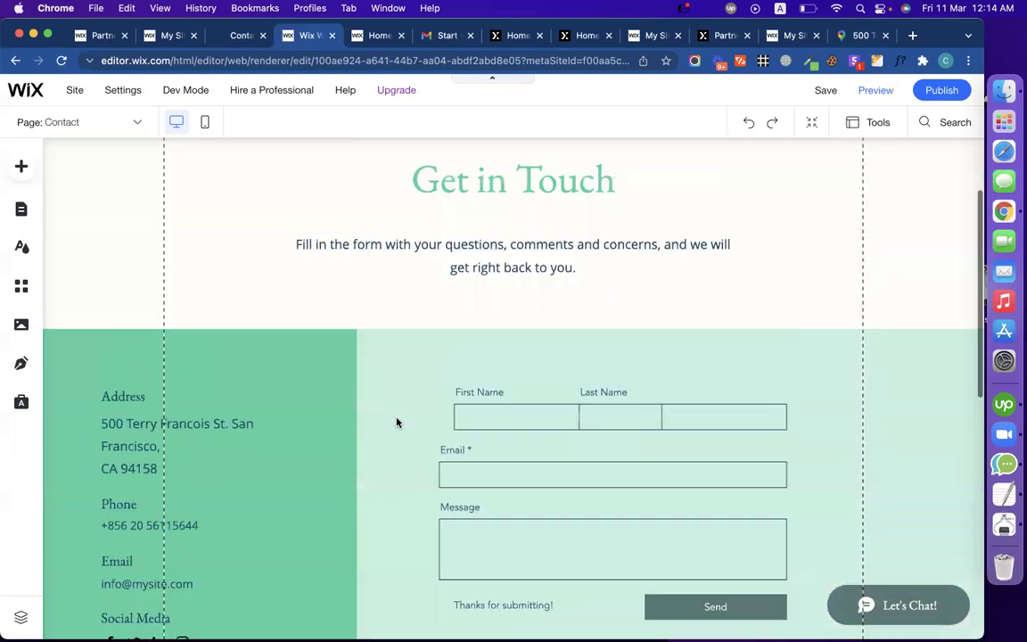
{"action": "scroll", "coordinate": [277, 348], "scroll_direction": "down", "scroll_amount": 15}
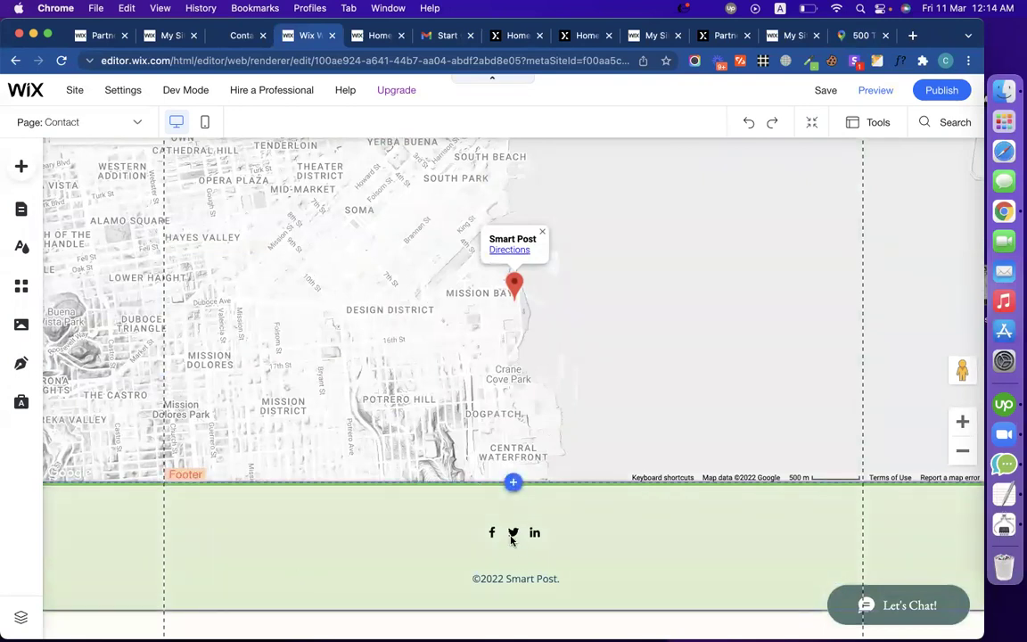
{"action": "scroll", "coordinate": [493, 417], "scroll_direction": "up", "scroll_amount": 12}
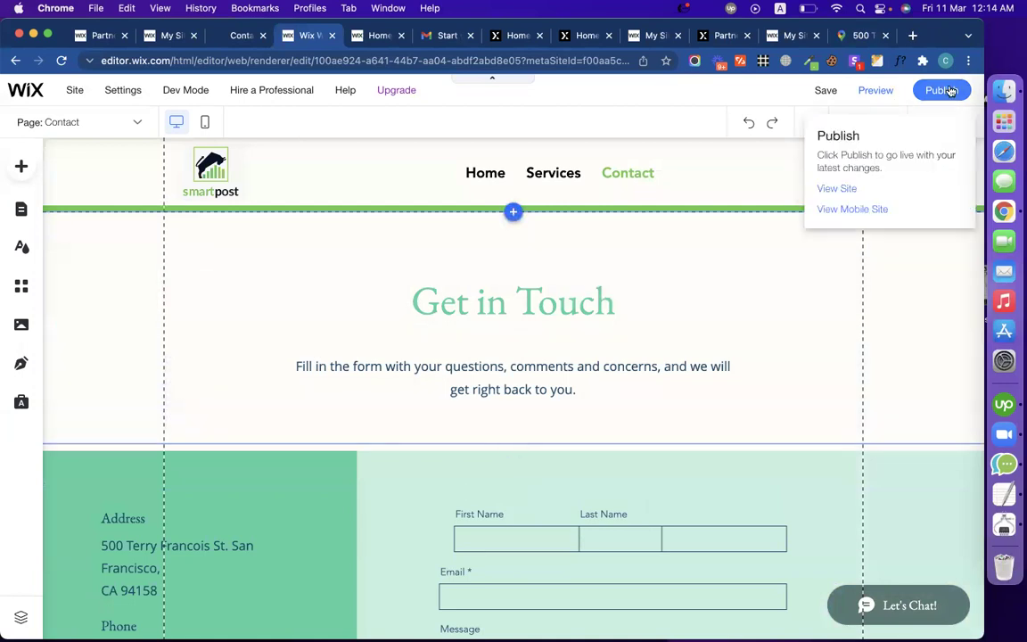
{"action": "left_click", "coordinate": [235, 35]}
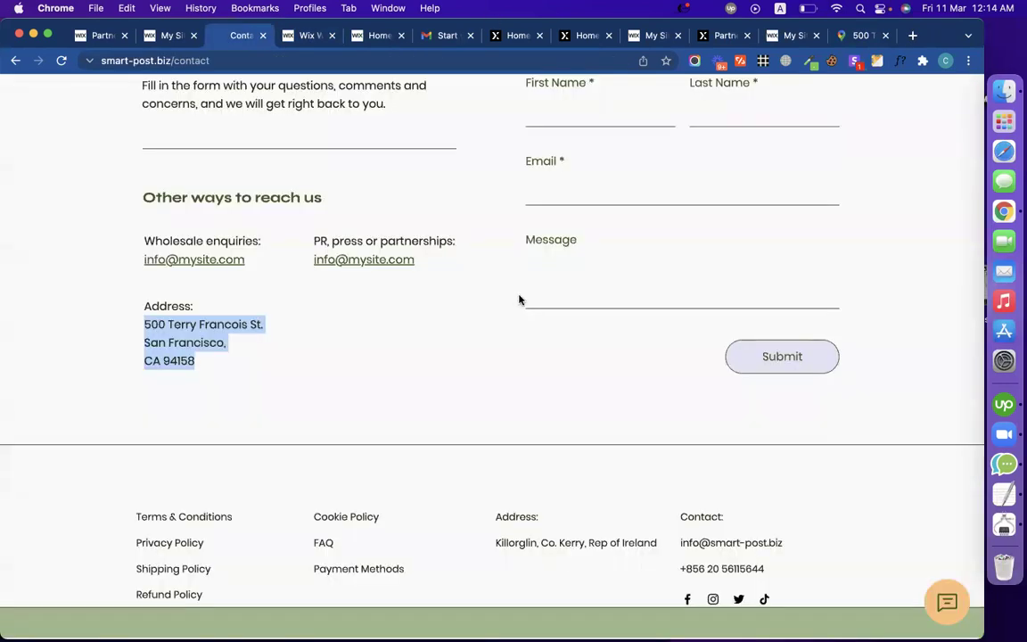
Step: Browse the live Shop, Items, Services, Contact and About Us pages, then return to the Wix Editor
{"action": "scroll", "coordinate": [494, 298], "scroll_direction": "up", "scroll_amount": 5}
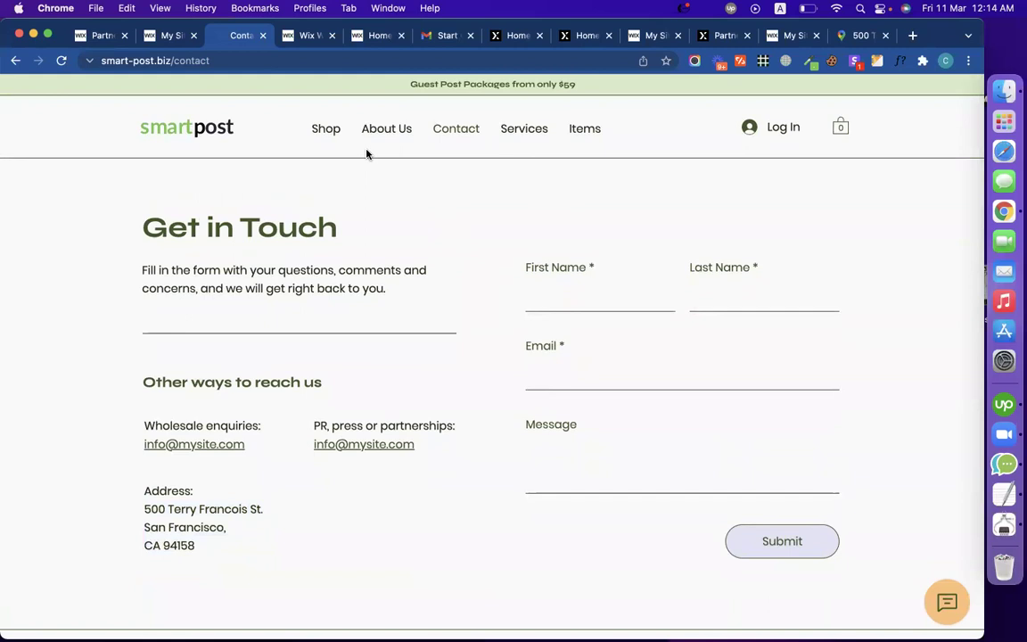
{"action": "left_click", "coordinate": [318, 139]}
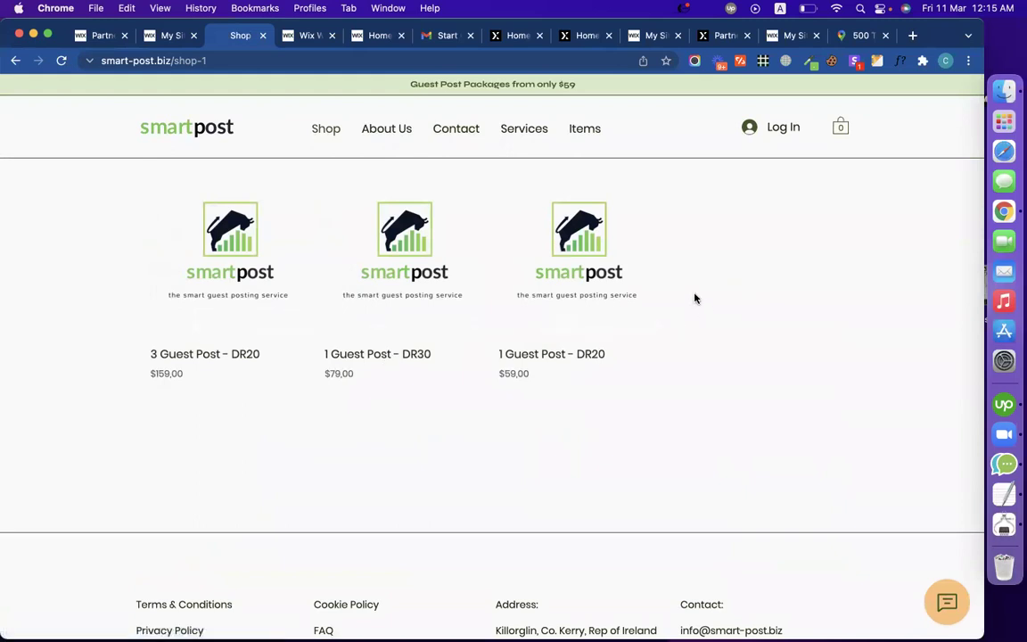
{"action": "left_click", "coordinate": [586, 137]}
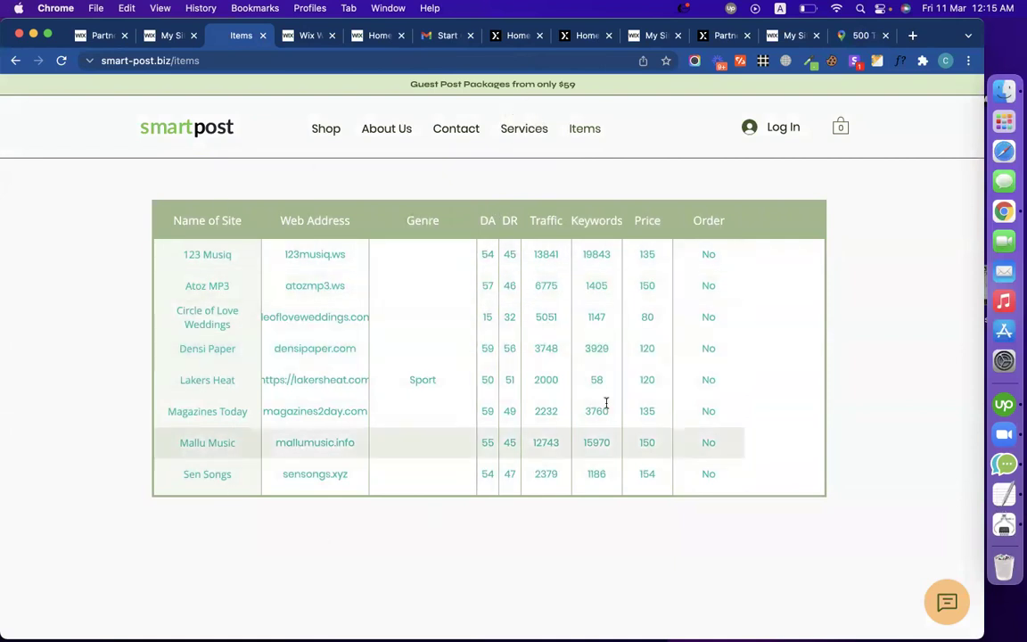
{"action": "left_click", "coordinate": [509, 133]}
{"action": "left_click", "coordinate": [455, 131]}
{"action": "left_click", "coordinate": [393, 137]}
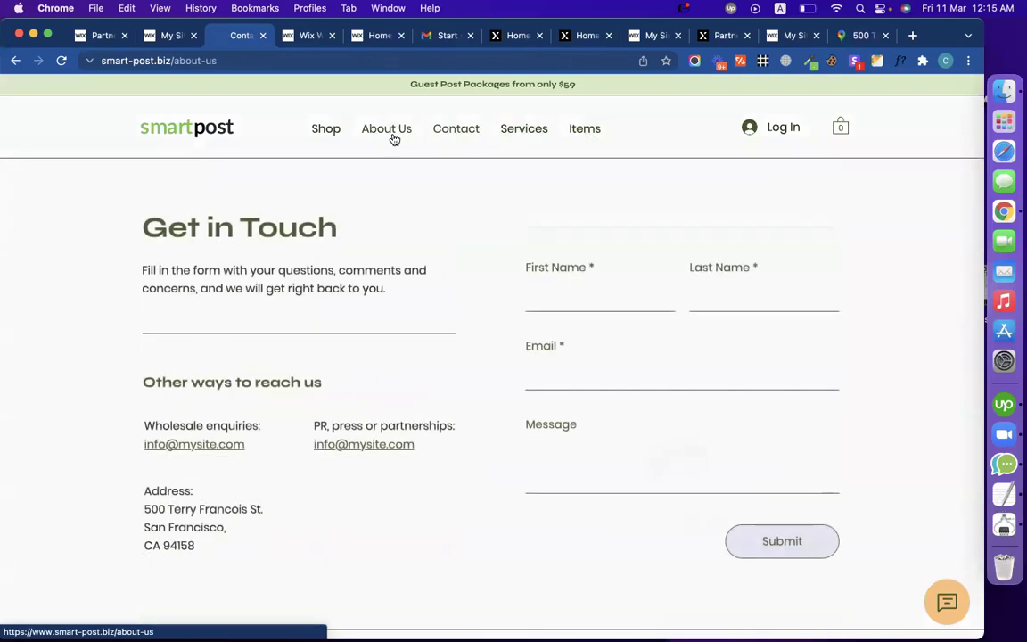
{"action": "left_click", "coordinate": [328, 139]}
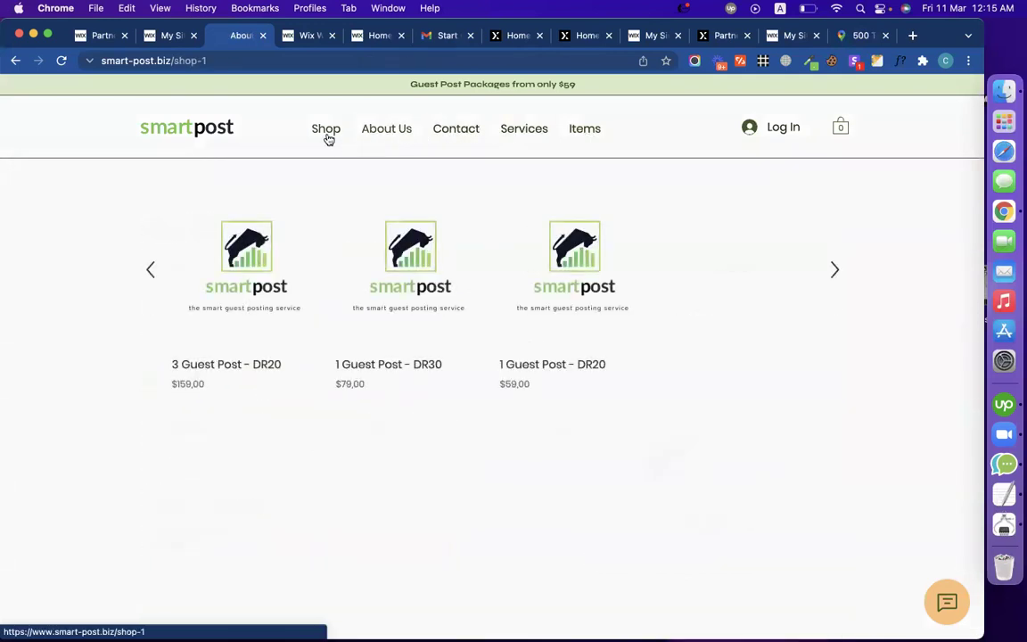
{"action": "scroll", "coordinate": [827, 509], "scroll_direction": "down", "scroll_amount": 3}
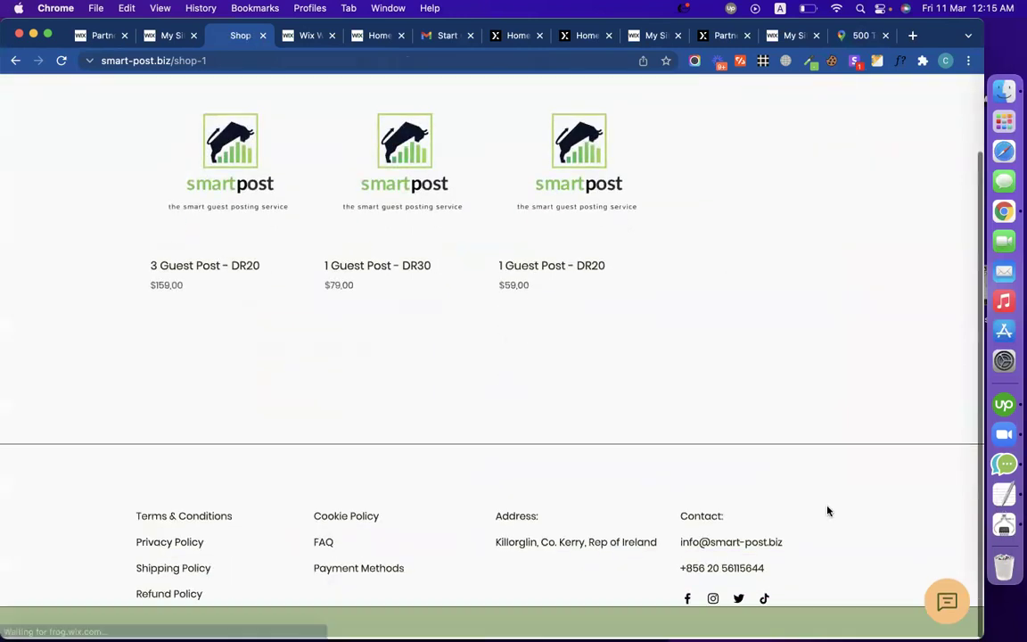
{"action": "scroll", "coordinate": [827, 509], "scroll_direction": "down", "scroll_amount": 3}
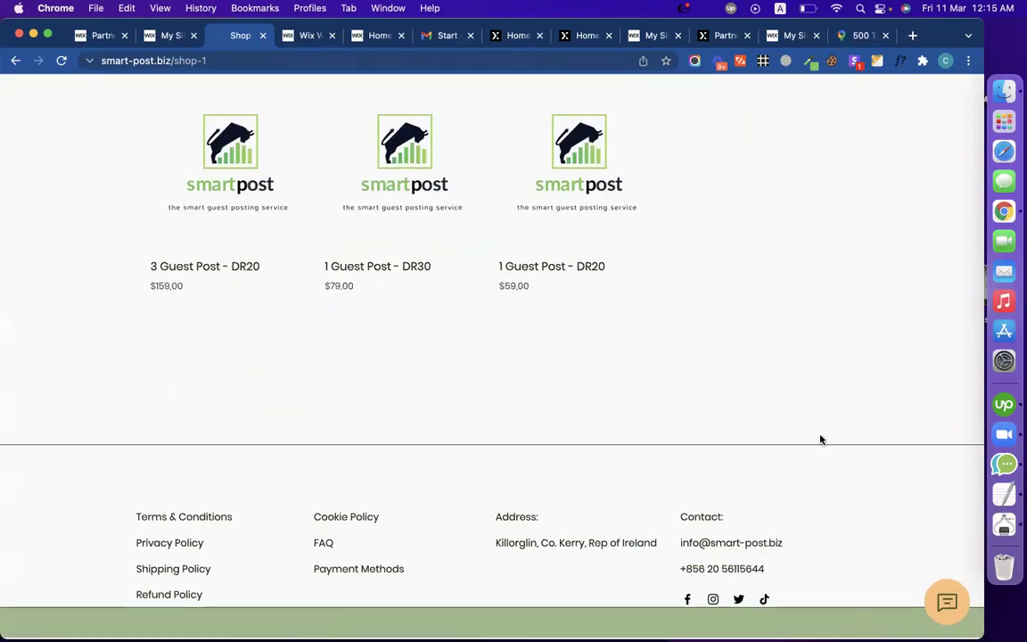
{"action": "scroll", "coordinate": [821, 437], "scroll_direction": "up", "scroll_amount": 3}
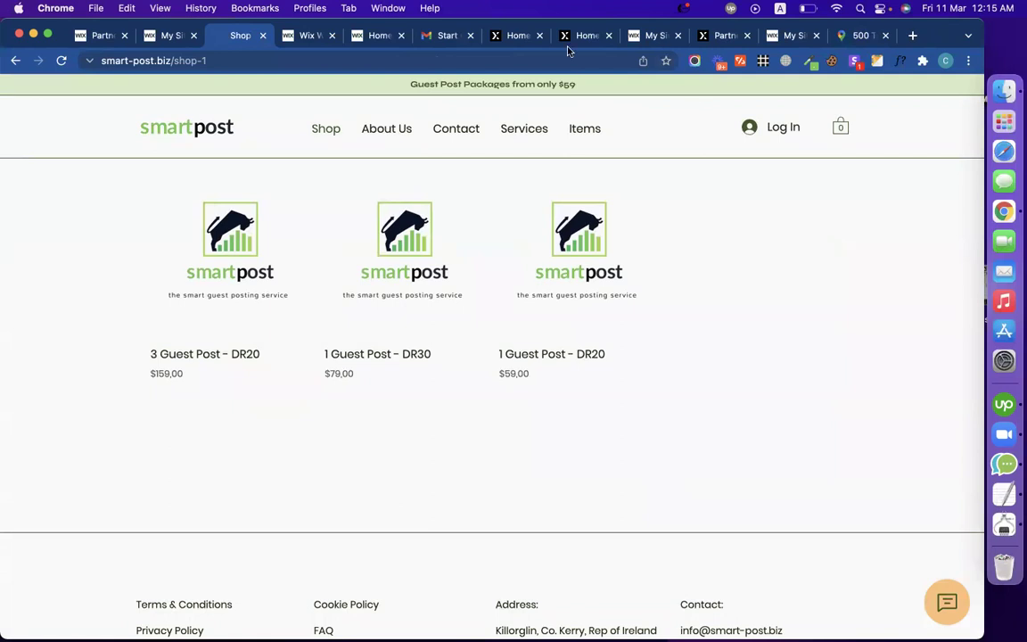
{"action": "left_click", "coordinate": [303, 35]}
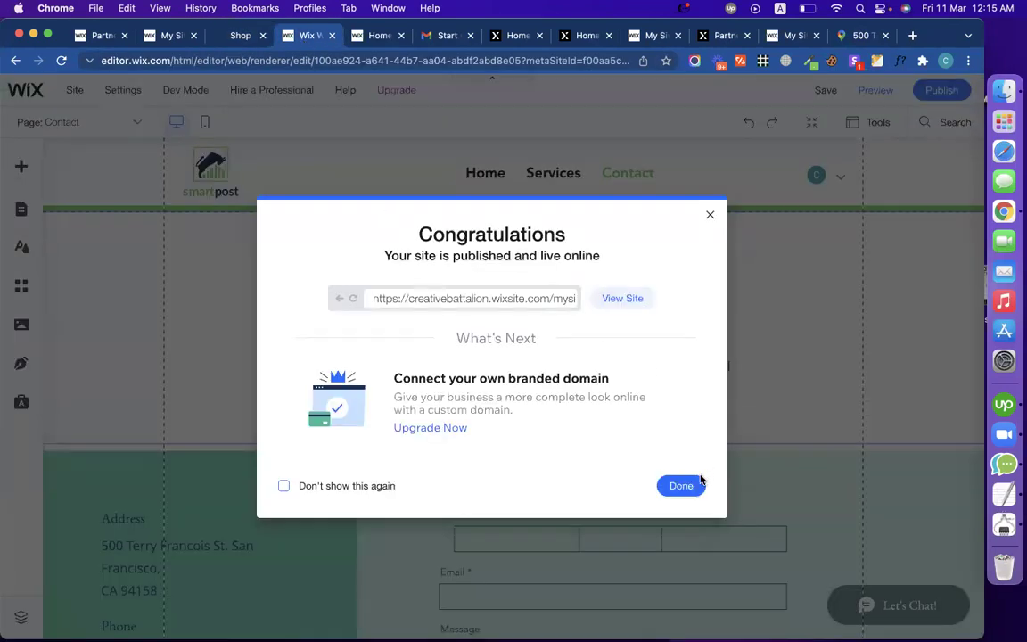
Step: Dismiss the Congratulations dialog, browse the Add panel, and switch to the live Shop tab
{"action": "left_click", "coordinate": [681, 485]}
{"action": "left_click", "coordinate": [21, 166]}
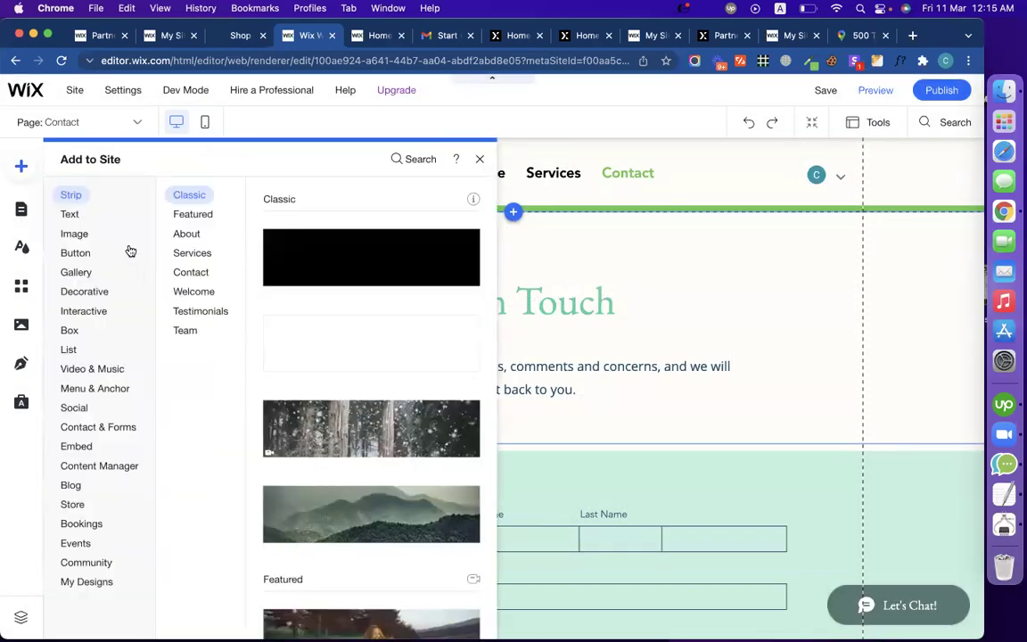
{"action": "left_click", "coordinate": [82, 291]}
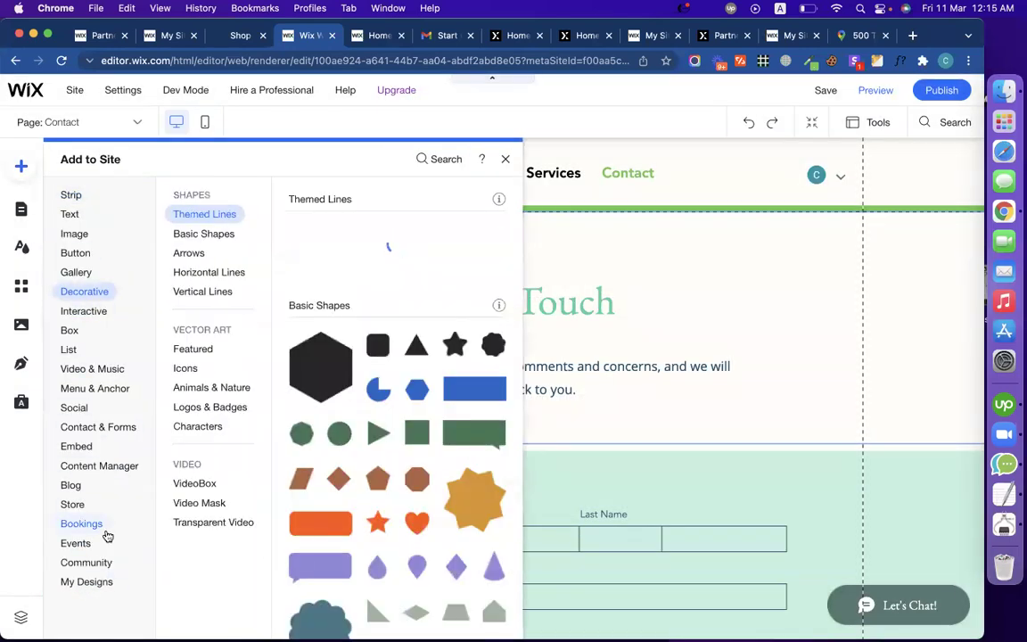
{"action": "left_click", "coordinate": [106, 531]}
{"action": "left_click", "coordinate": [674, 388]}
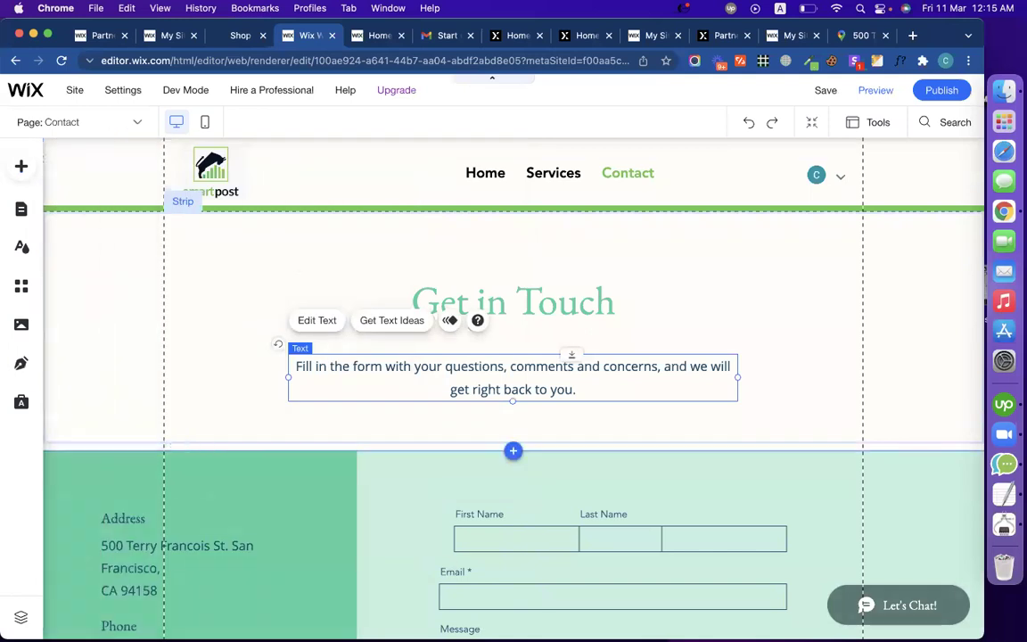
{"action": "left_click", "coordinate": [239, 36]}
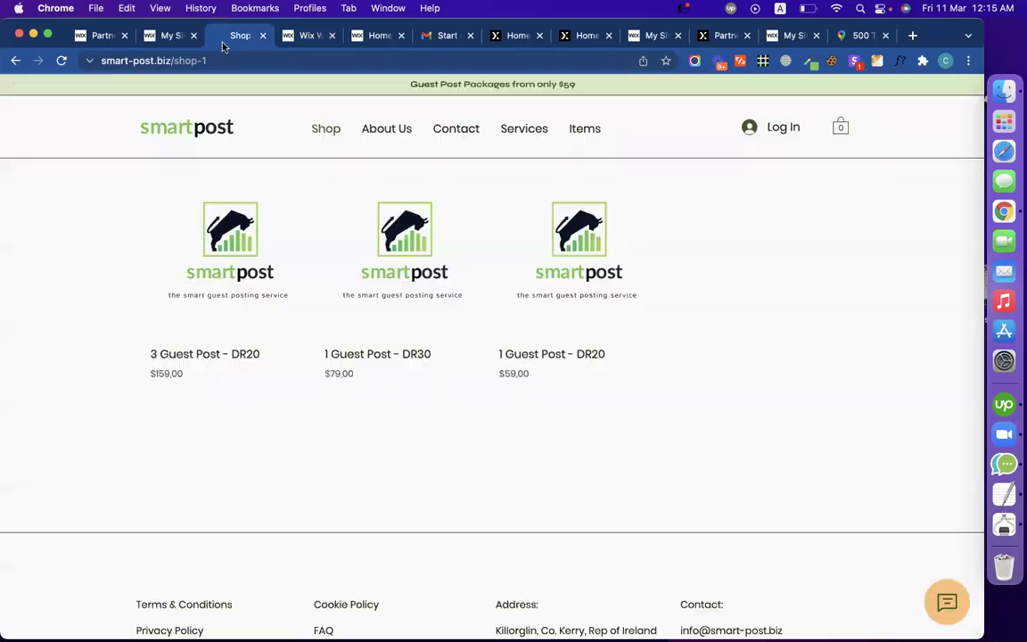
{"action": "left_click", "coordinate": [206, 60]}
{"action": "key", "text": "super+c"}
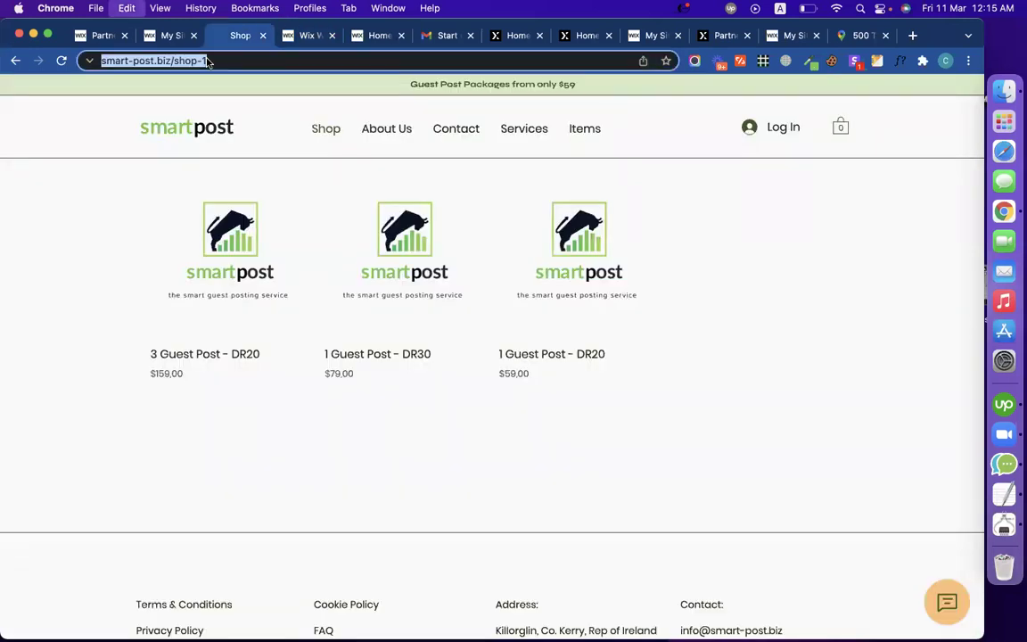
{"action": "left_click", "coordinate": [165, 63]}
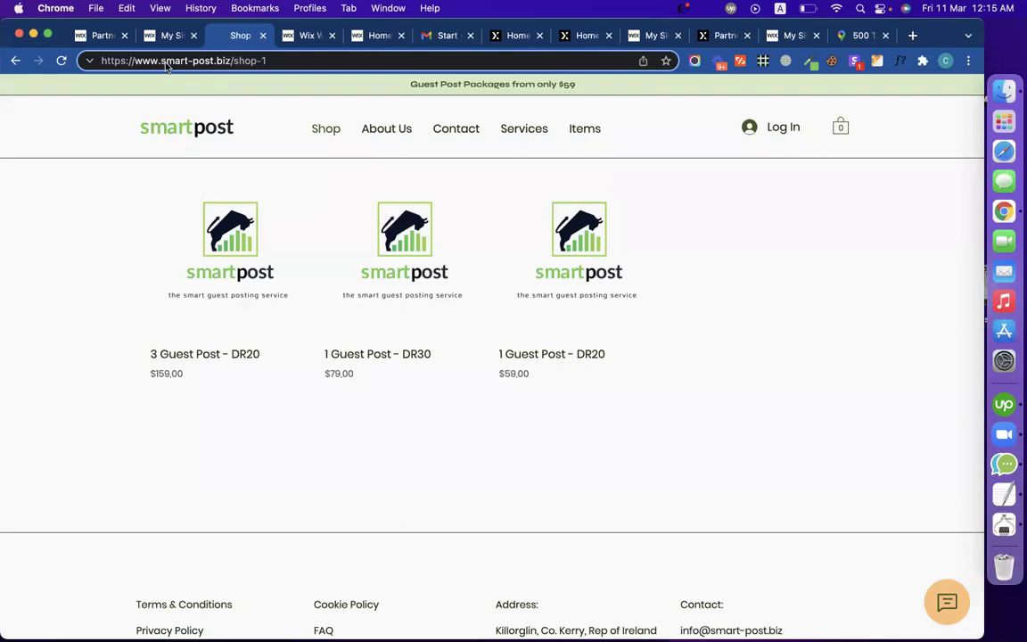
{"action": "double_click", "coordinate": [166, 64]}
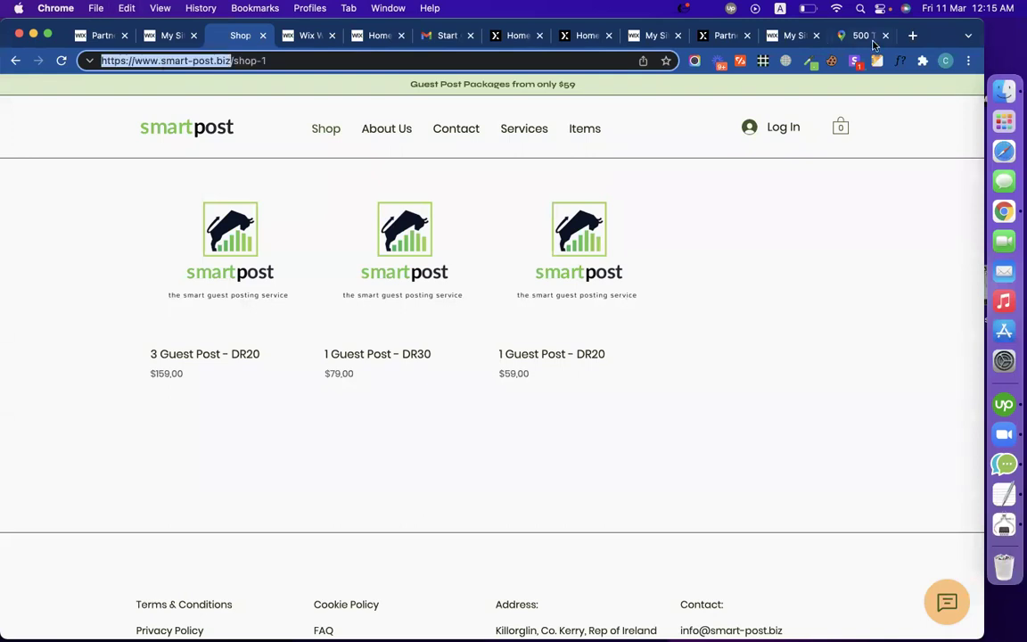
{"action": "left_click", "coordinate": [946, 60]}
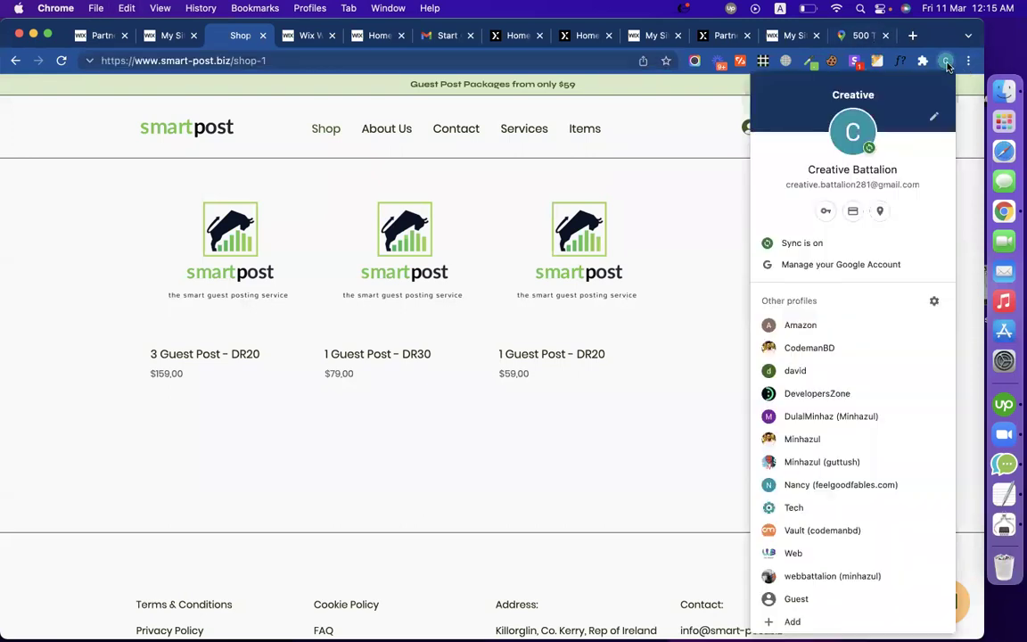
{"action": "left_click", "coordinate": [870, 449]}
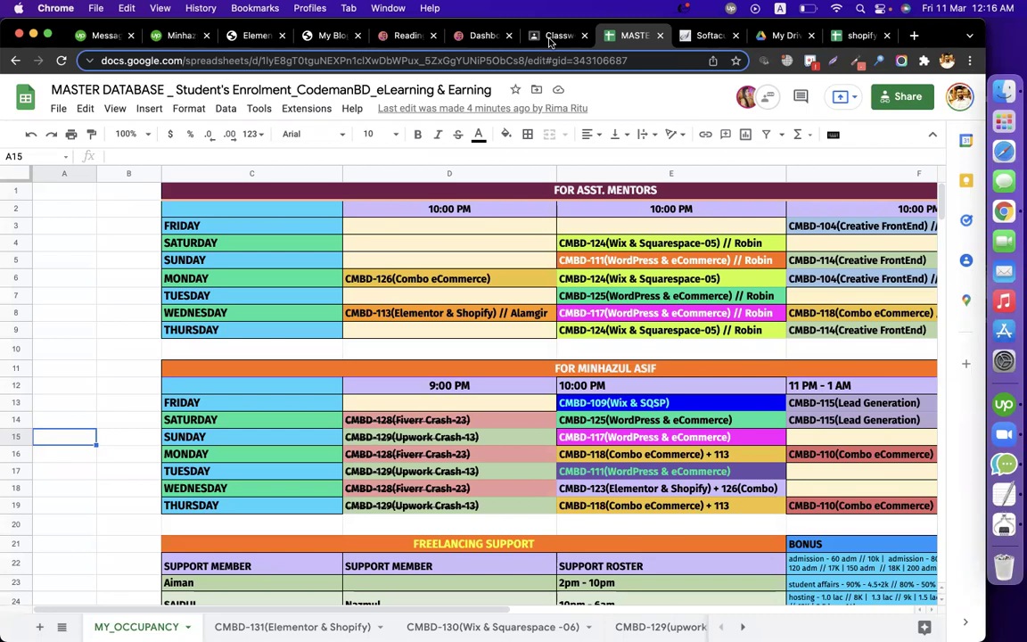
Step: Open the Classwork page of the CMBD-110(Combo eCommerce) class in Google Classroom
{"action": "left_click", "coordinate": [553, 36]}
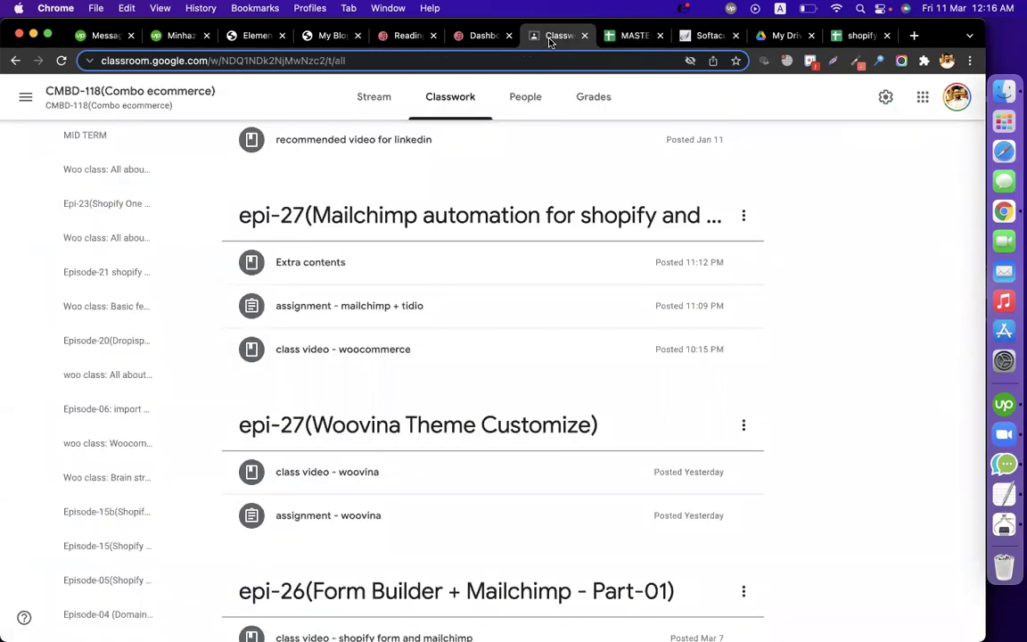
{"action": "left_click", "coordinate": [26, 98]}
{"action": "scroll", "coordinate": [129, 466], "scroll_direction": "down", "scroll_amount": 1}
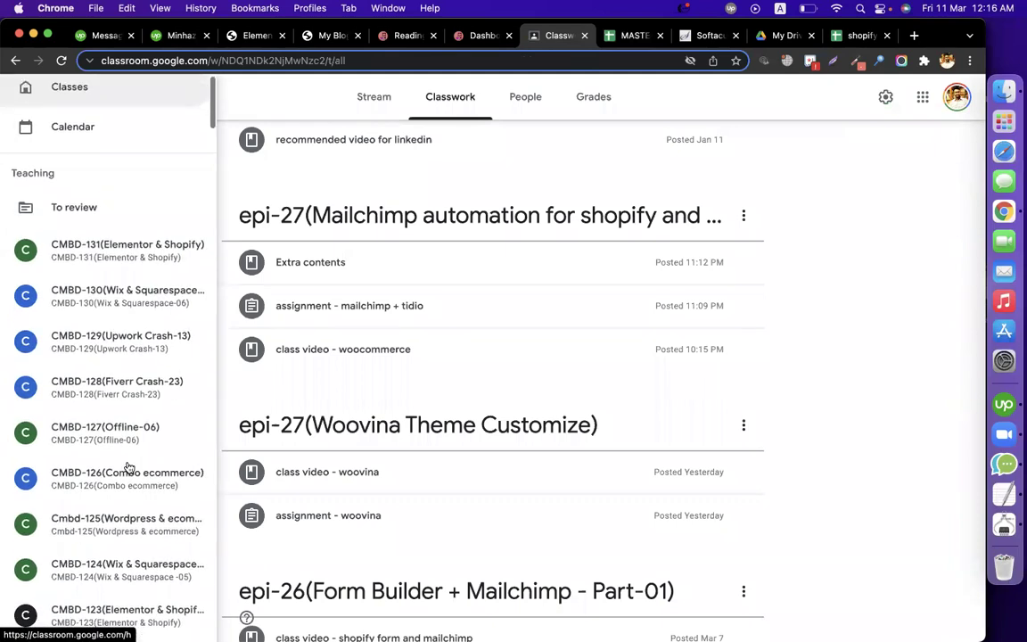
{"action": "scroll", "coordinate": [130, 466], "scroll_direction": "down", "scroll_amount": 5}
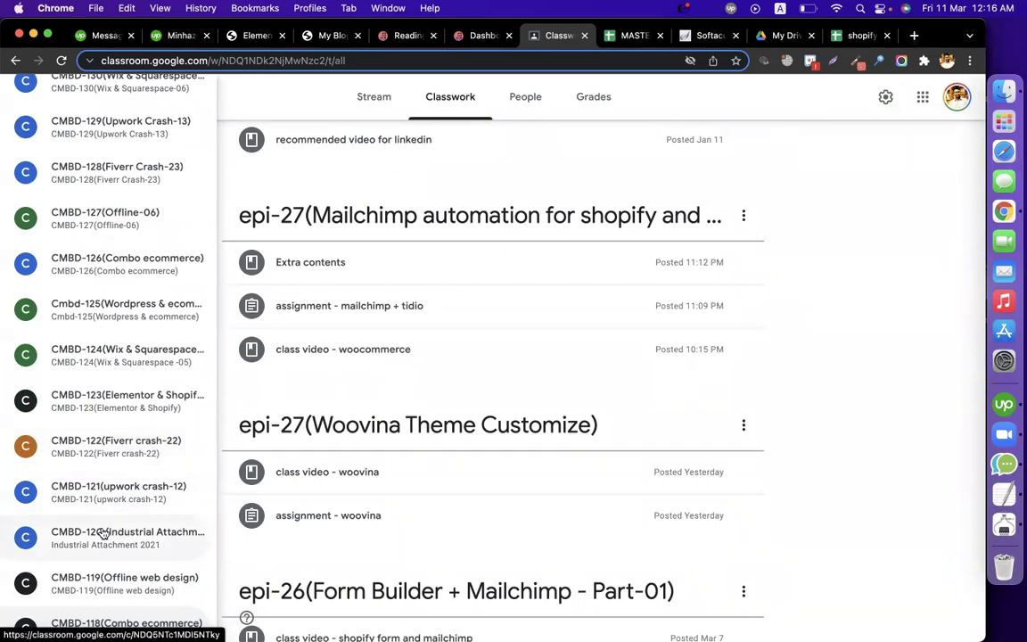
{"action": "scroll", "coordinate": [103, 533], "scroll_direction": "down", "scroll_amount": 3}
{"action": "scroll", "coordinate": [104, 533], "scroll_direction": "down", "scroll_amount": 5}
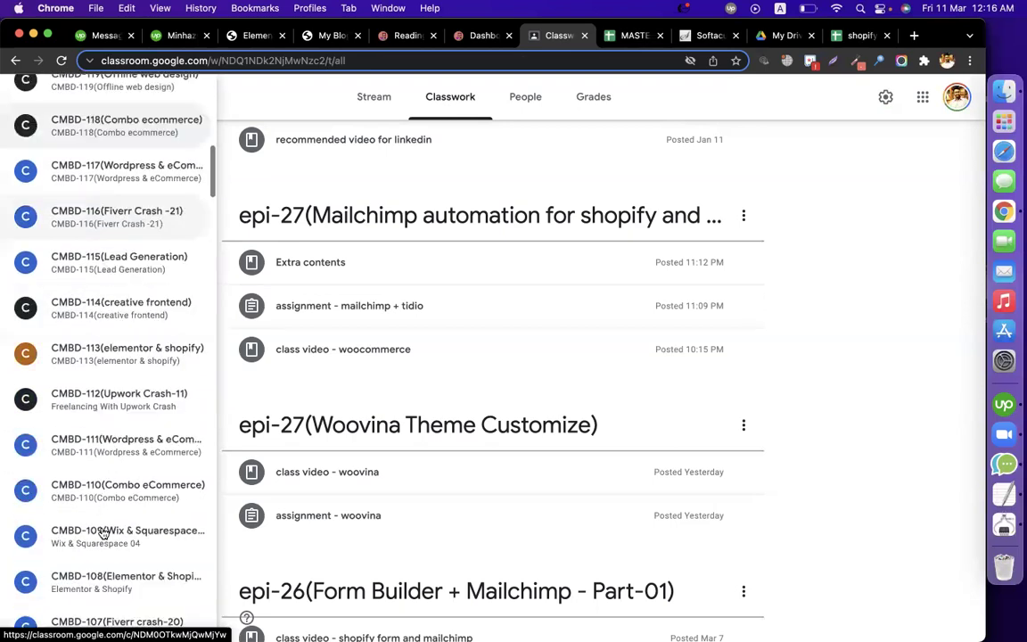
{"action": "left_click", "coordinate": [114, 473]}
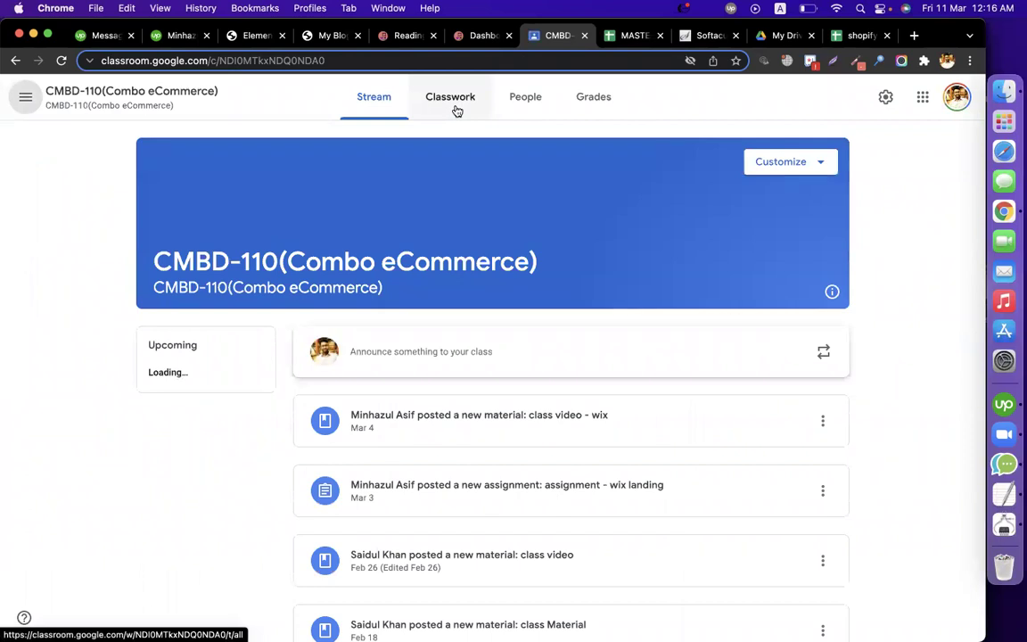
{"action": "left_click", "coordinate": [450, 99]}
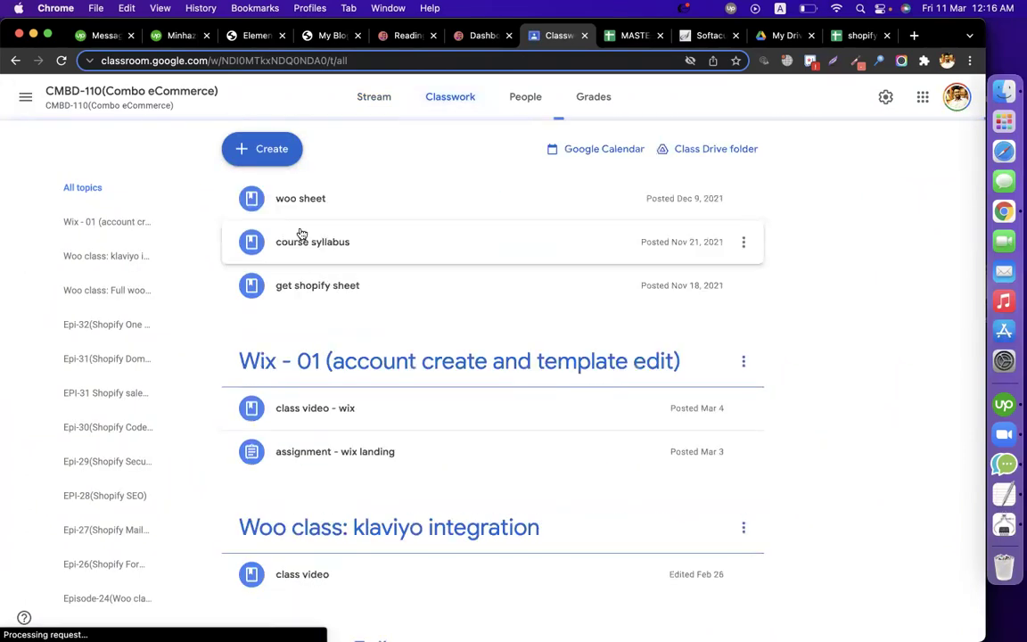
Step: Create the topic Wix-02(How to do client's full site)
{"action": "left_click", "coordinate": [277, 152]}
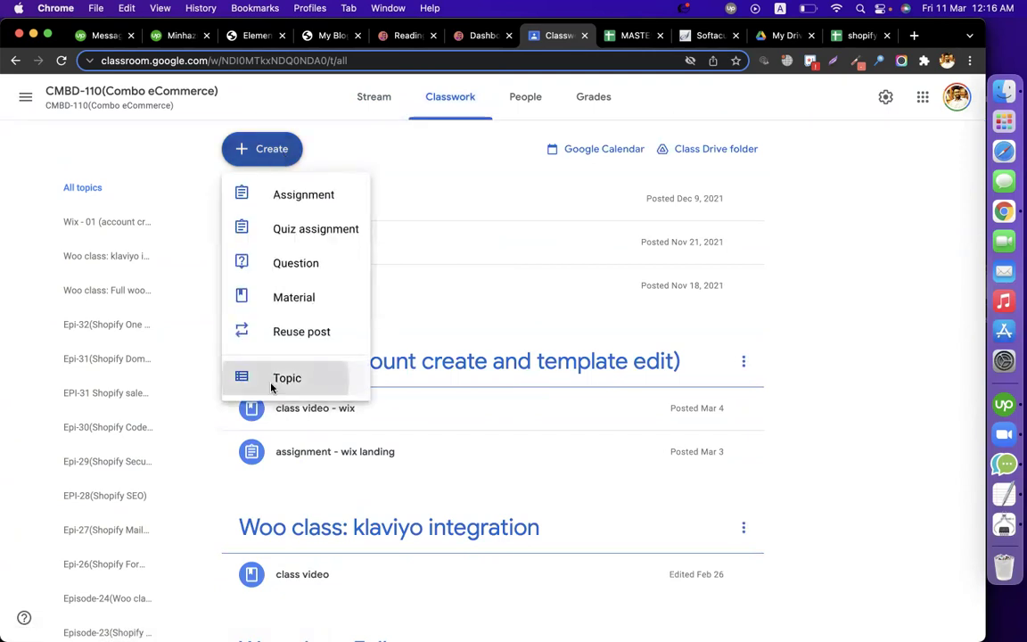
{"action": "left_click", "coordinate": [273, 378]}
{"action": "left_click", "coordinate": [460, 355]}
{"action": "type", "text": "W"}
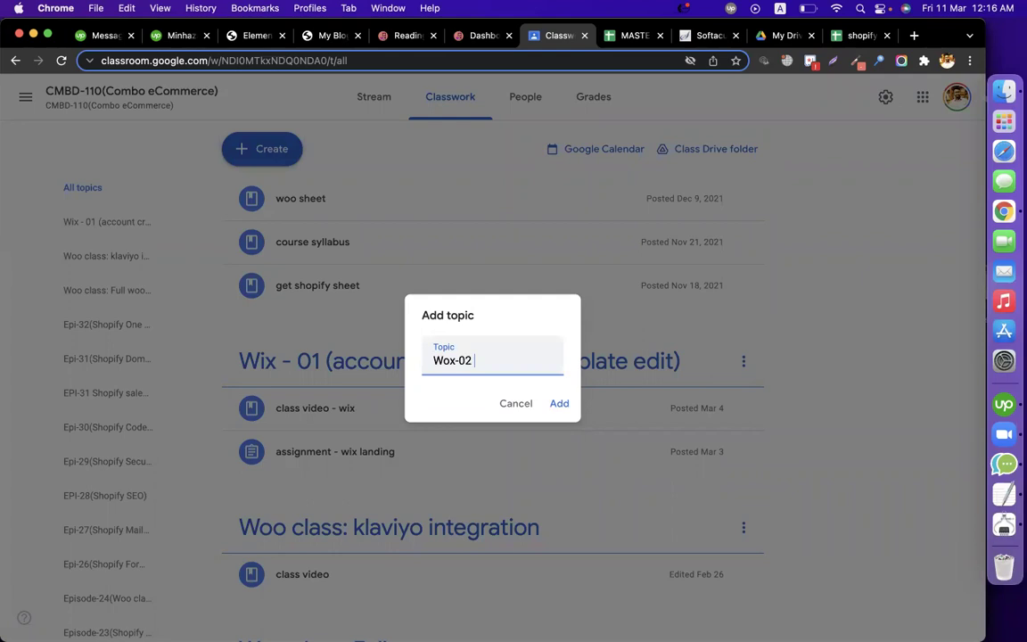
{"action": "type", "text": "ix-02(How to do client"}
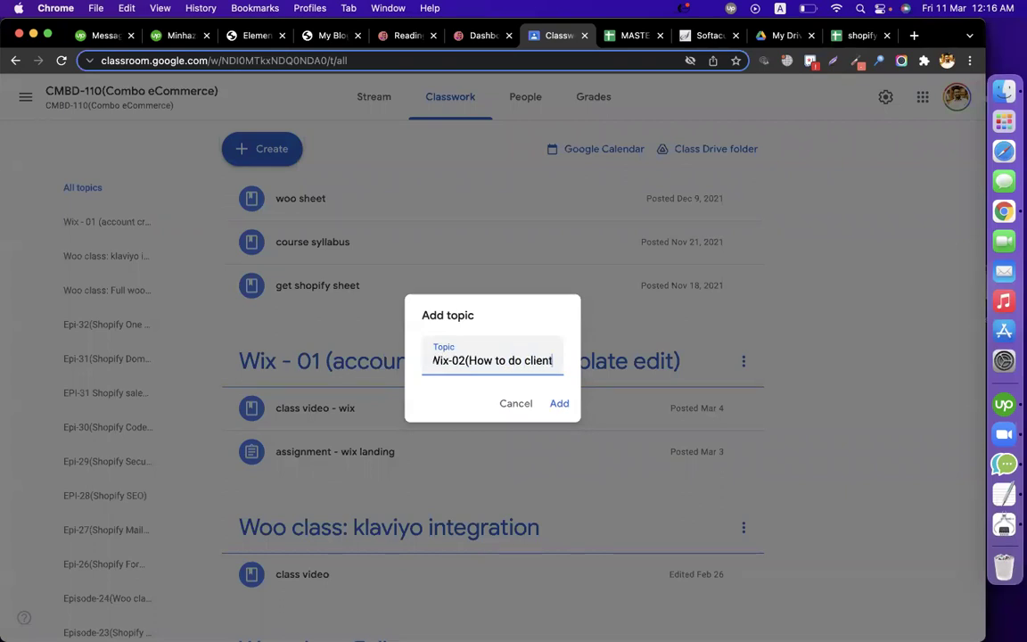
{"action": "type", "text": "'s full si"}
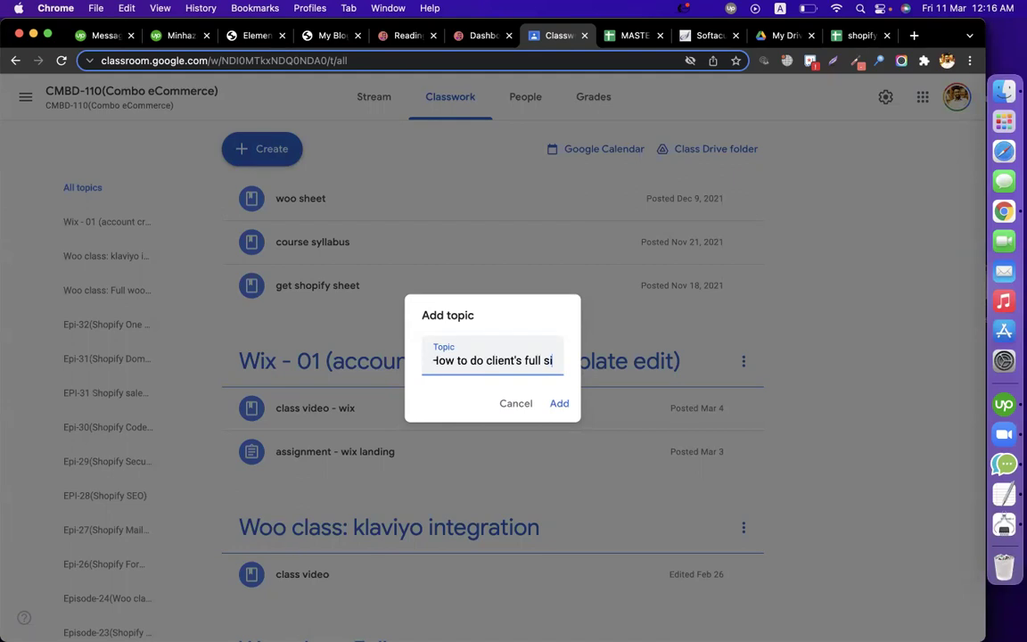
{"action": "type", "text": "te)"}
{"action": "key", "text": "Return"}
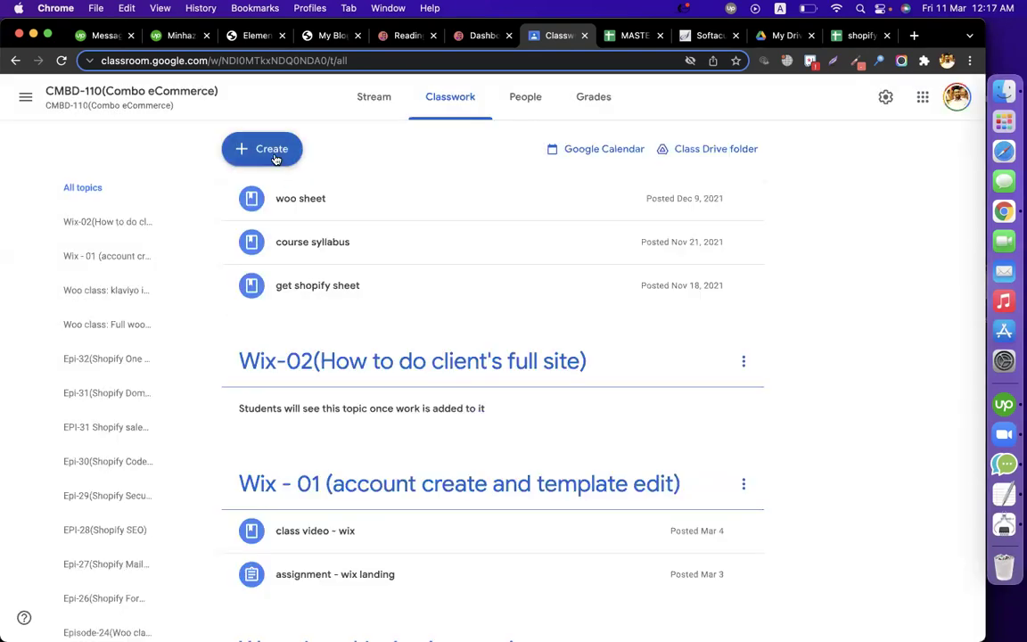
{"action": "left_click", "coordinate": [262, 149]}
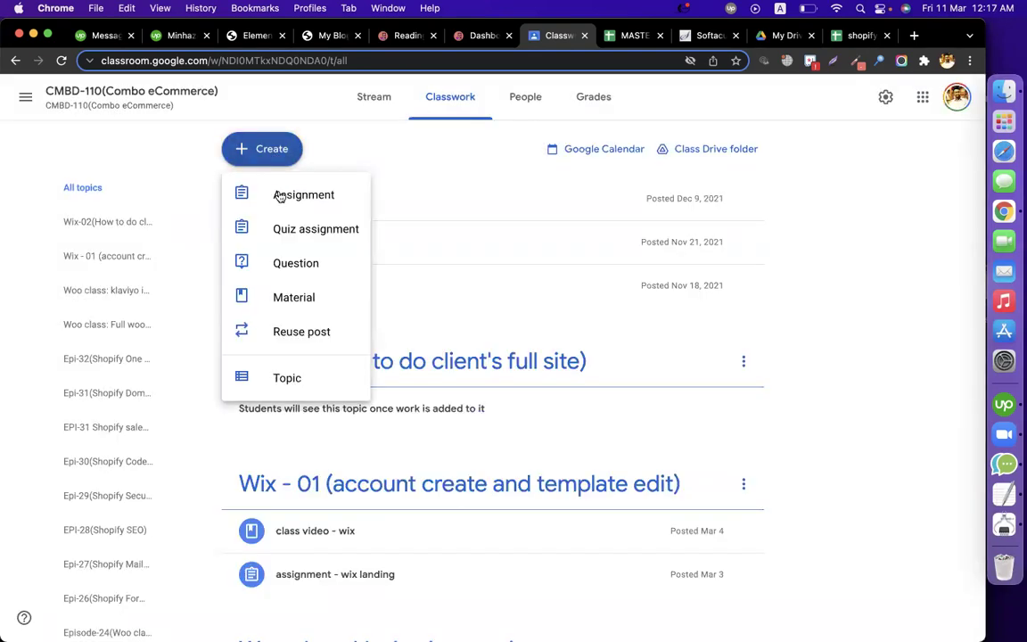
{"action": "left_click", "coordinate": [283, 197]}
{"action": "type", "text": "assignment - wi"}
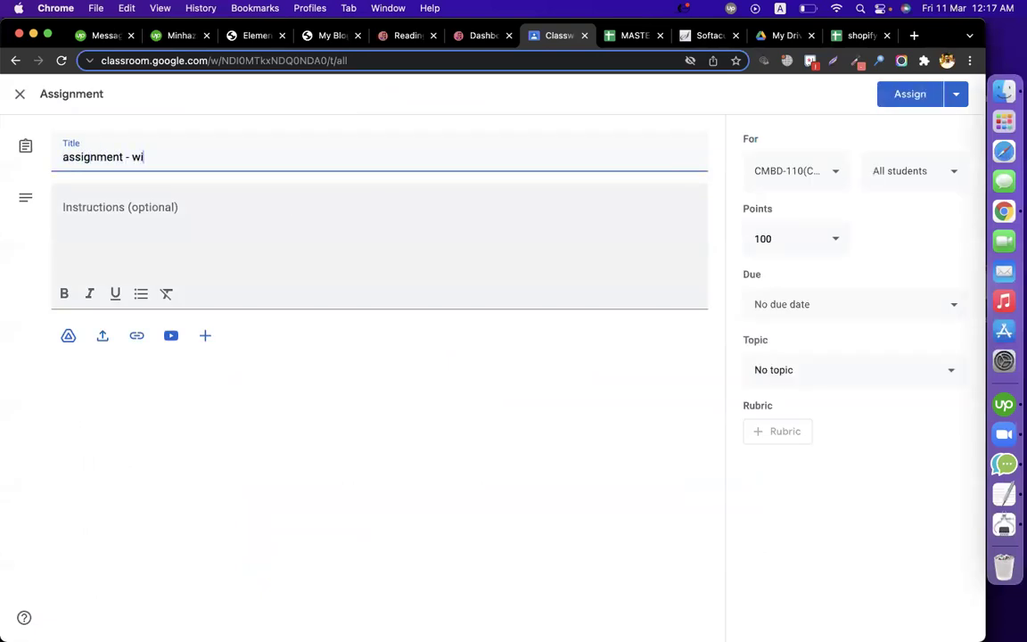
{"action": "type", "text": "x site"}
{"action": "left_click", "coordinate": [294, 245]}
{"action": "type", "text": "complete tgis"}
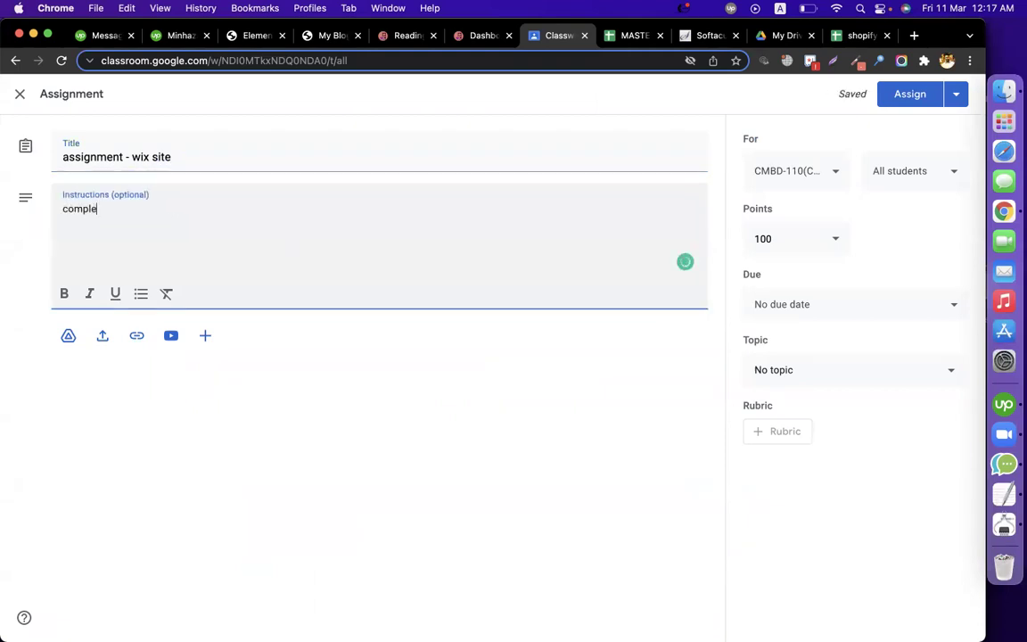
{"action": "key", "text": "BackSpace"}
{"action": "key", "text": "BackSpace"}
{"action": "key", "text": "BackSpace"}
{"action": "type", "text": "is site"}
{"action": "key", "text": "Return"}
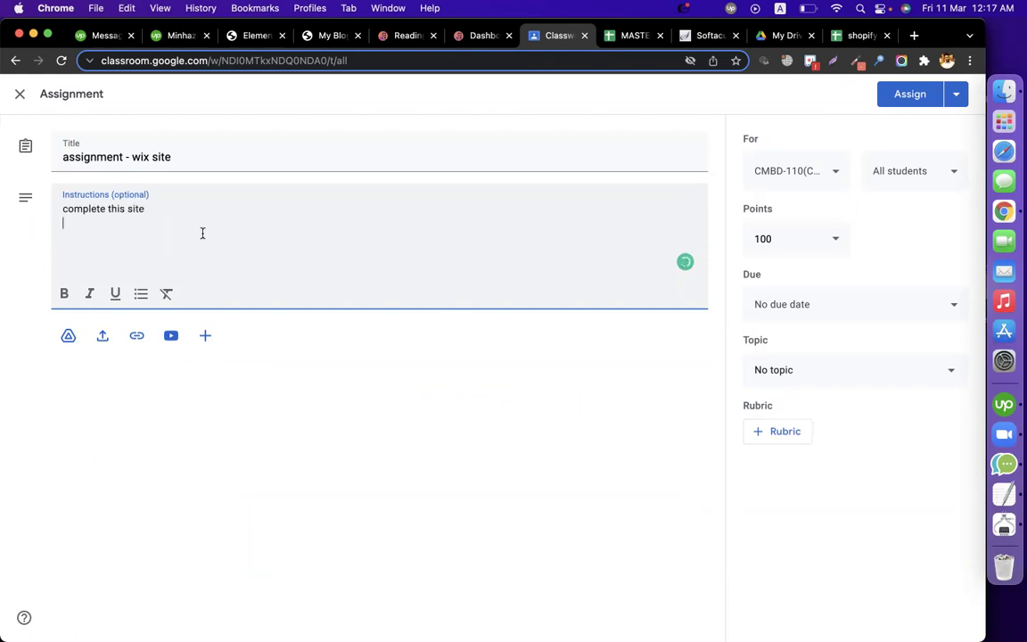
{"action": "key", "text": "super+v"}
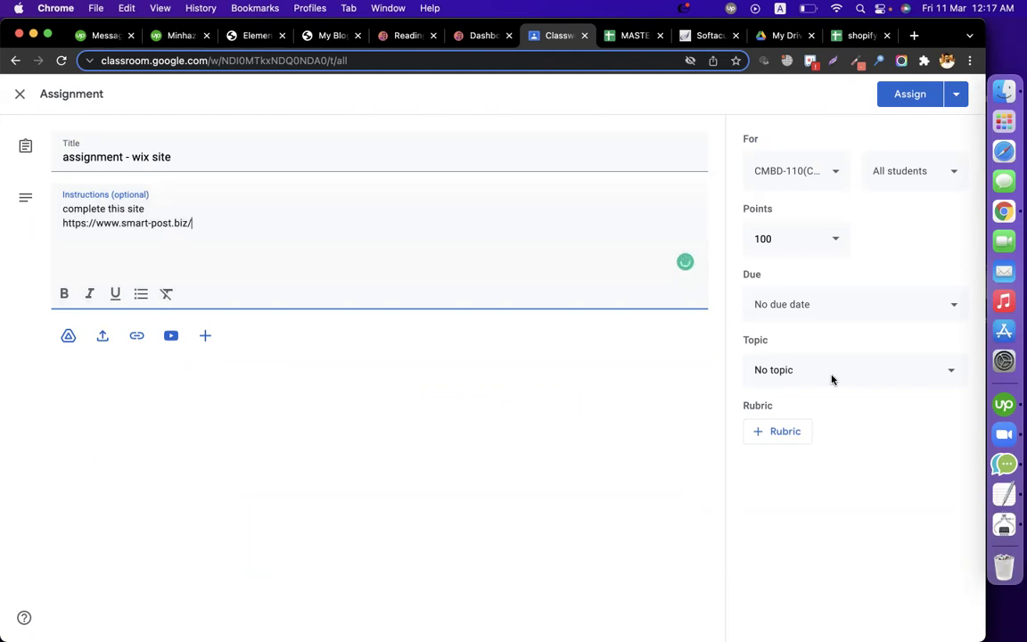
Step: Put the assignment under the Wix-02 topic and assign it to students
{"action": "left_click", "coordinate": [846, 371]}
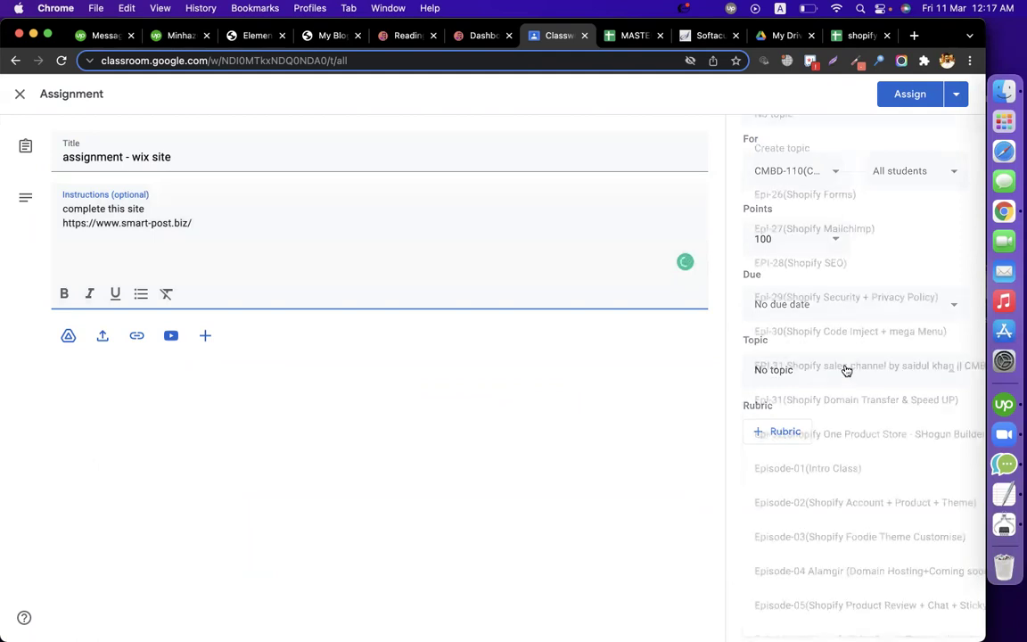
{"action": "scroll", "coordinate": [851, 502], "scroll_direction": "down", "scroll_amount": 1}
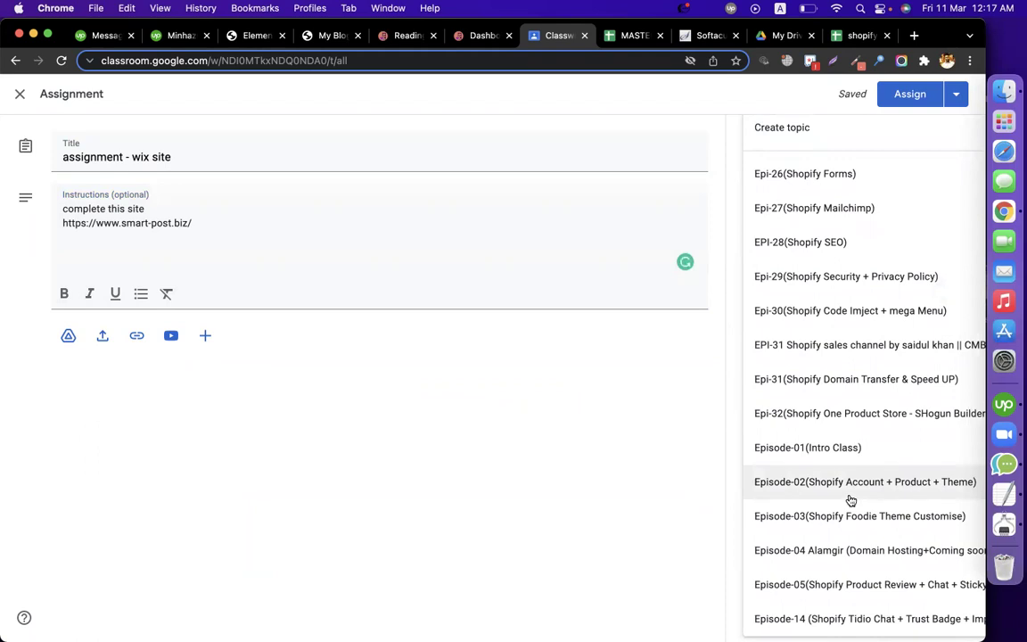
{"action": "scroll", "coordinate": [853, 419], "scroll_direction": "down", "scroll_amount": 10}
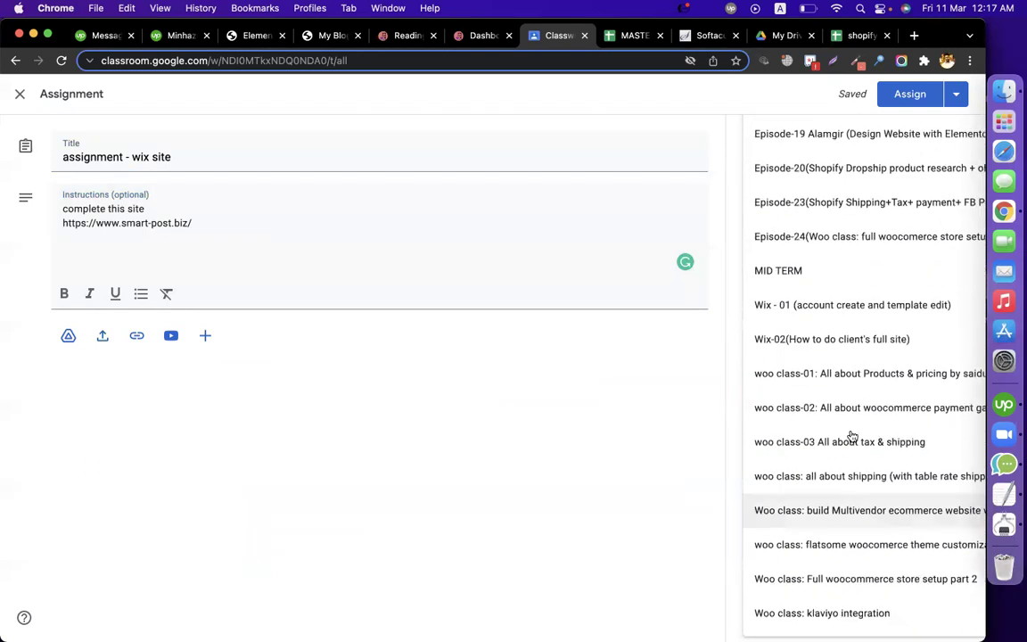
{"action": "left_click", "coordinate": [854, 340]}
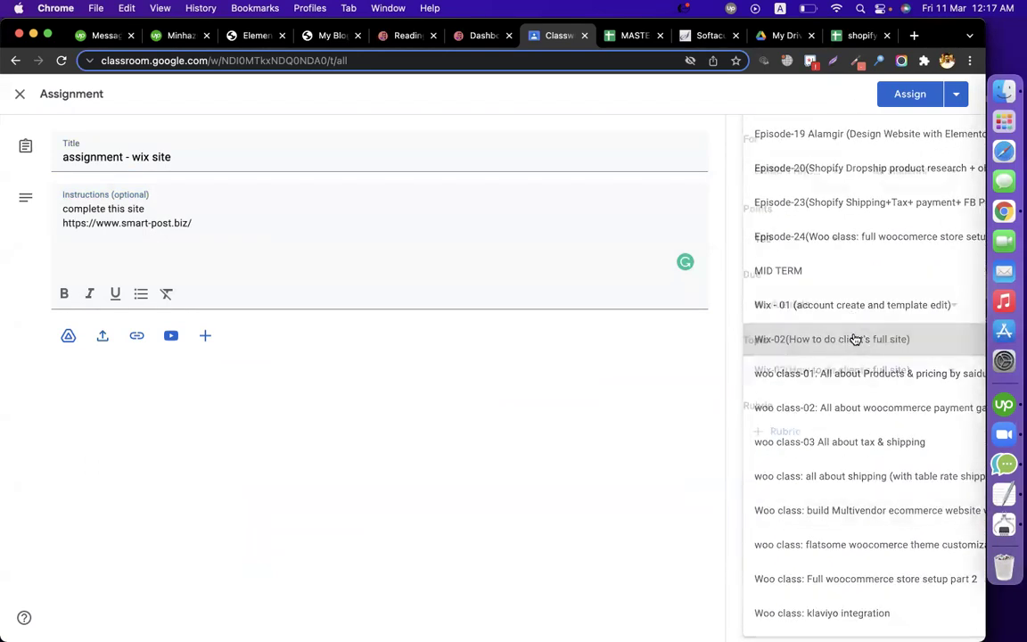
{"action": "left_click", "coordinate": [910, 94]}
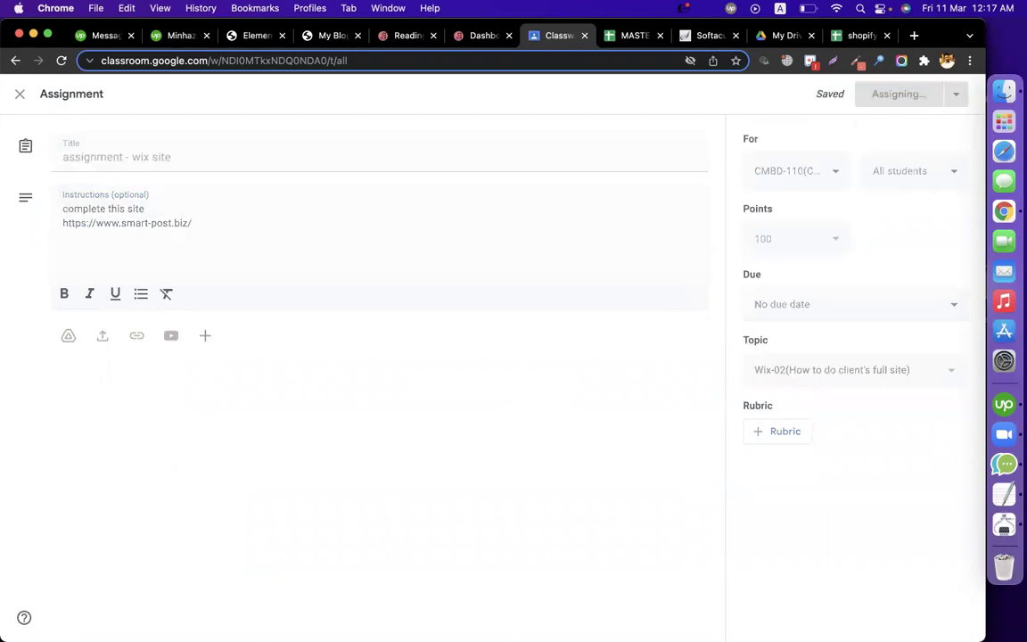